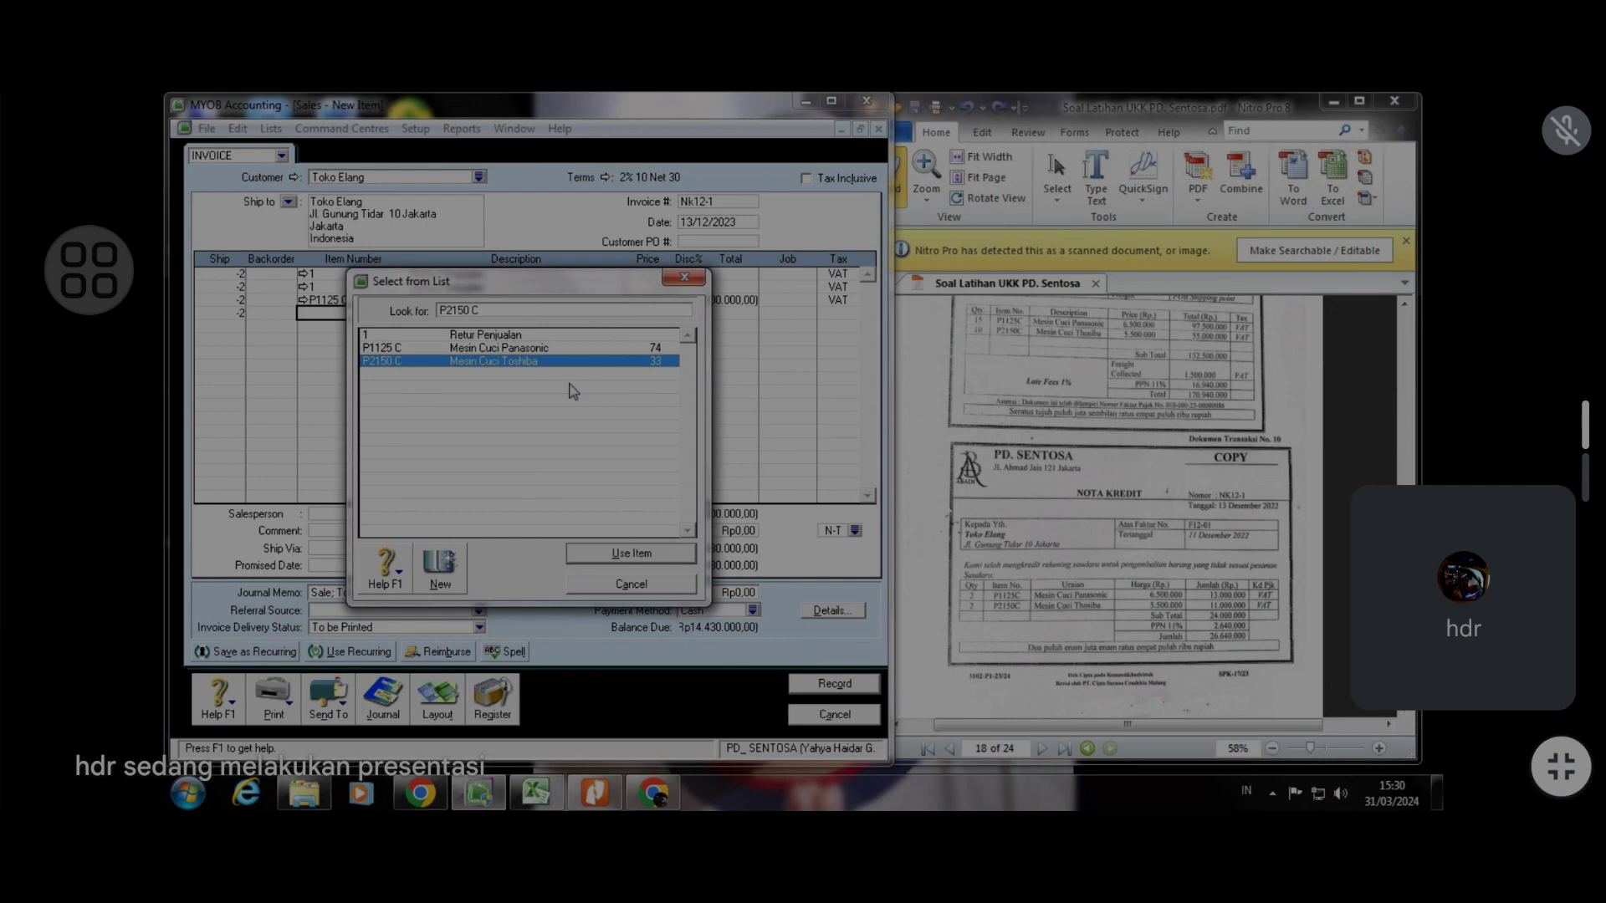
Add item P2150 C Mesin Cuci Toshiba to the credit note with a price of 5500000
click(631, 554)
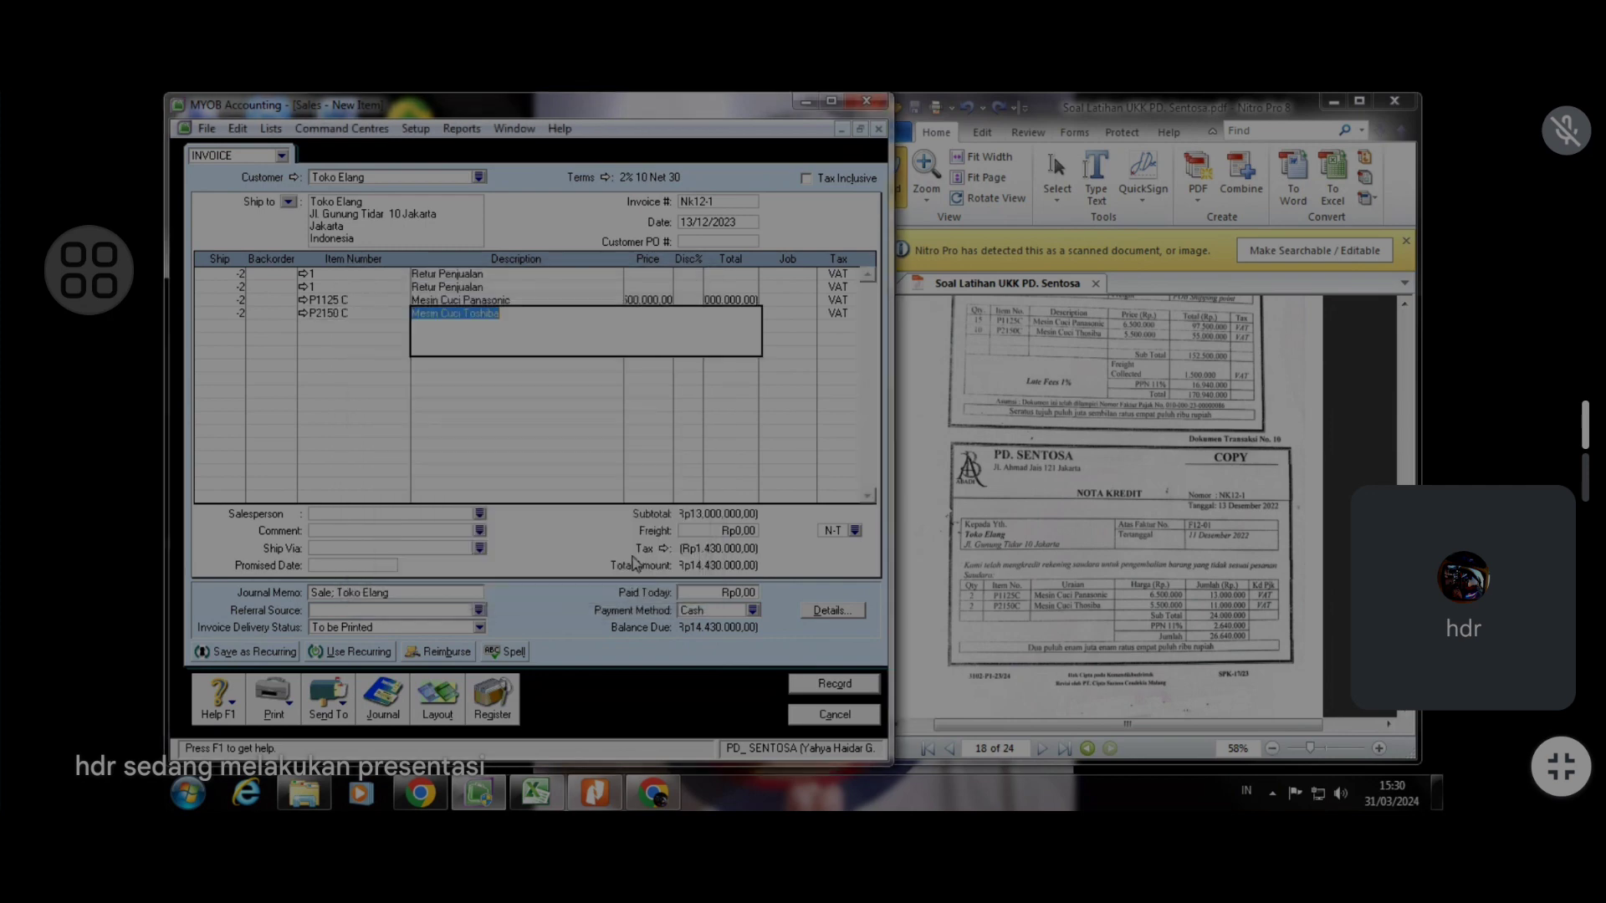
key(Tab)
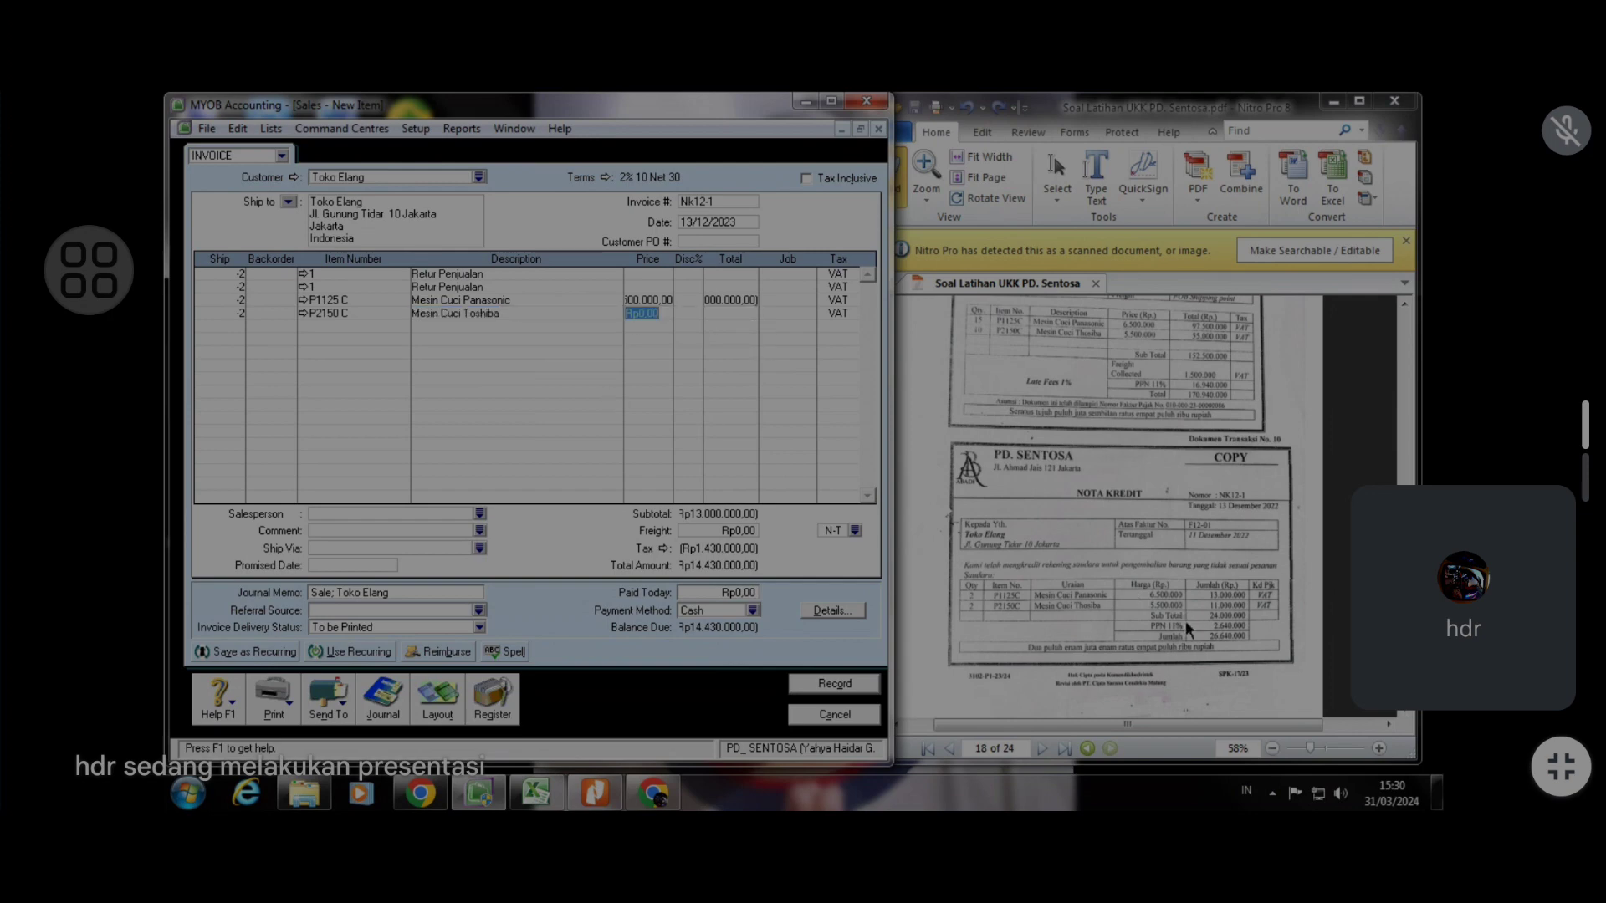
text(5500000)
key(Tab)
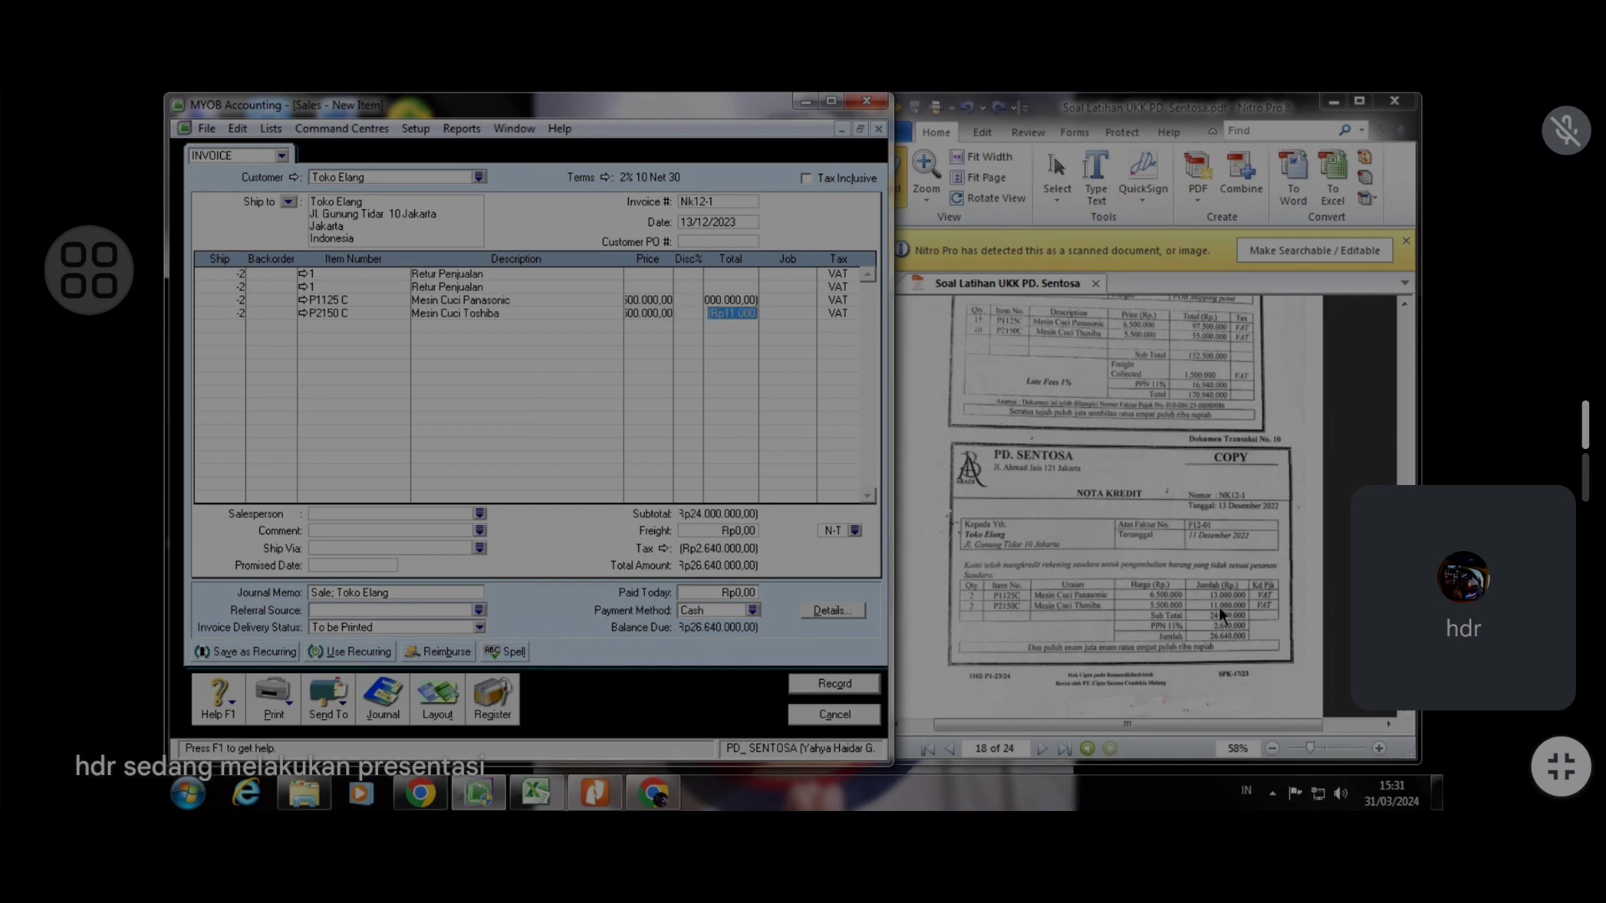
key(Tab)
Record the Toko Elang credit note, ignoring all spelling suggestions for the descriptions
click(806, 686)
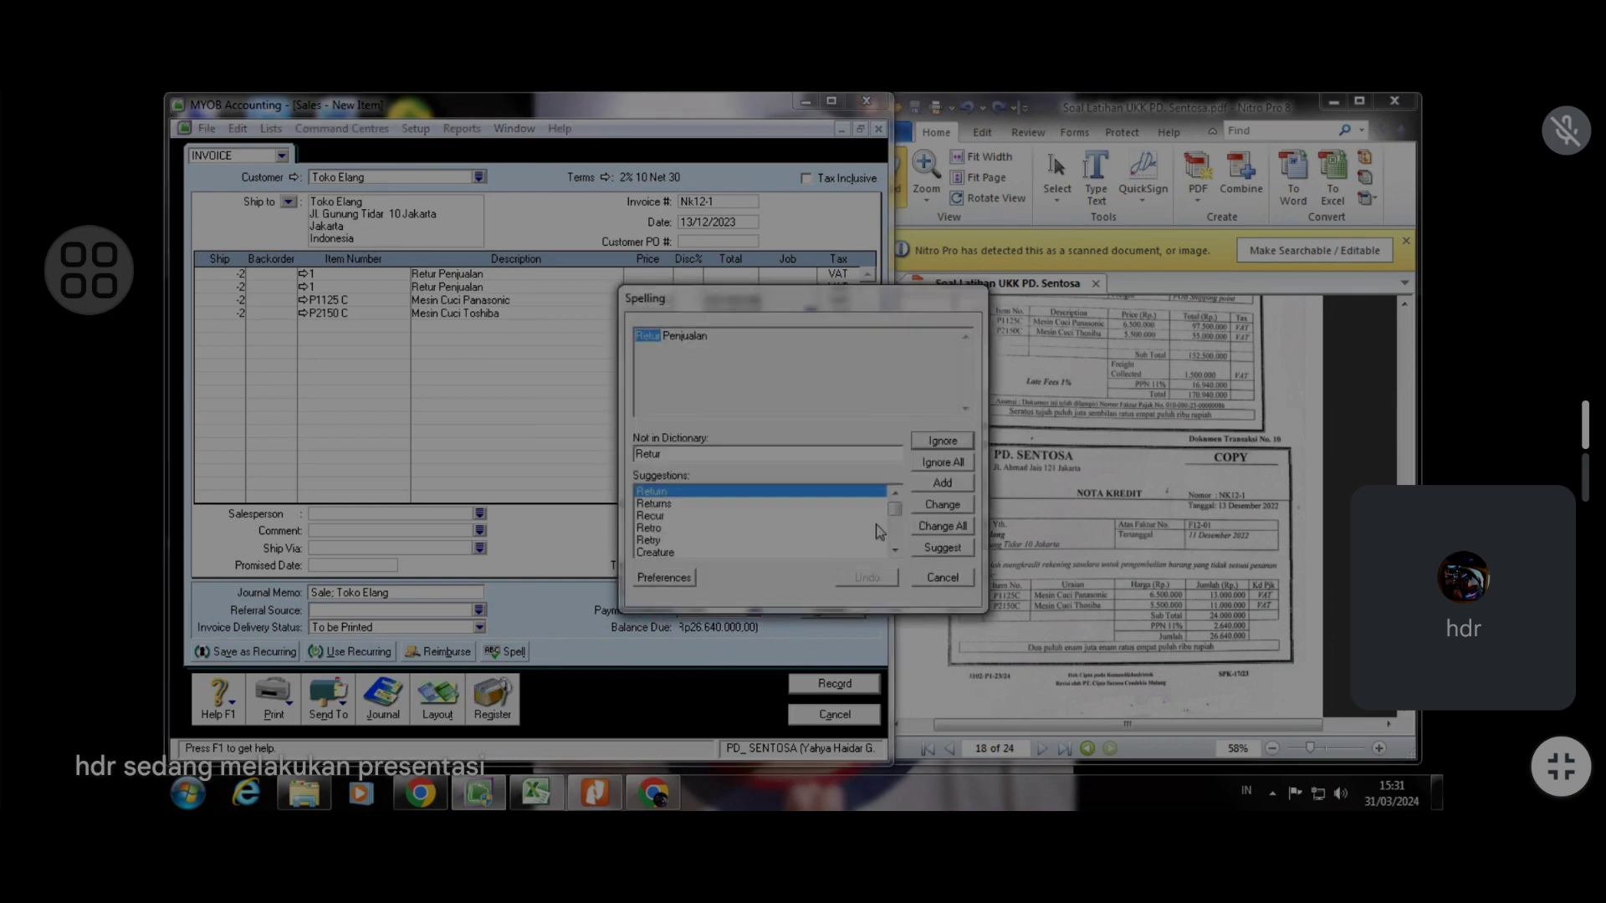
click(928, 469)
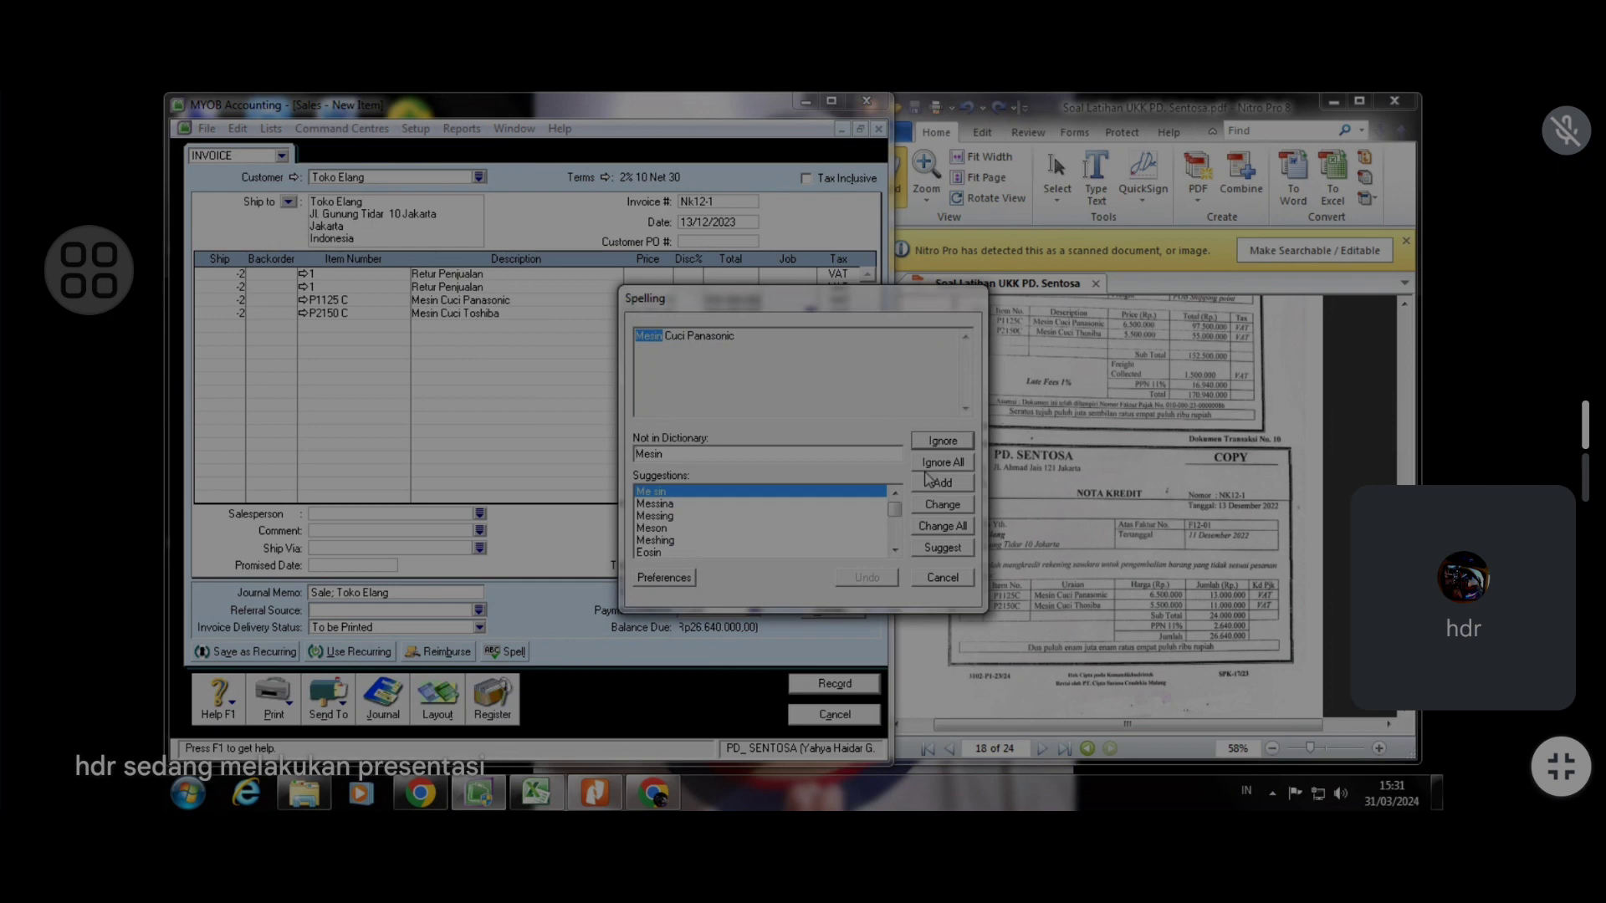
click(929, 468)
click(928, 469)
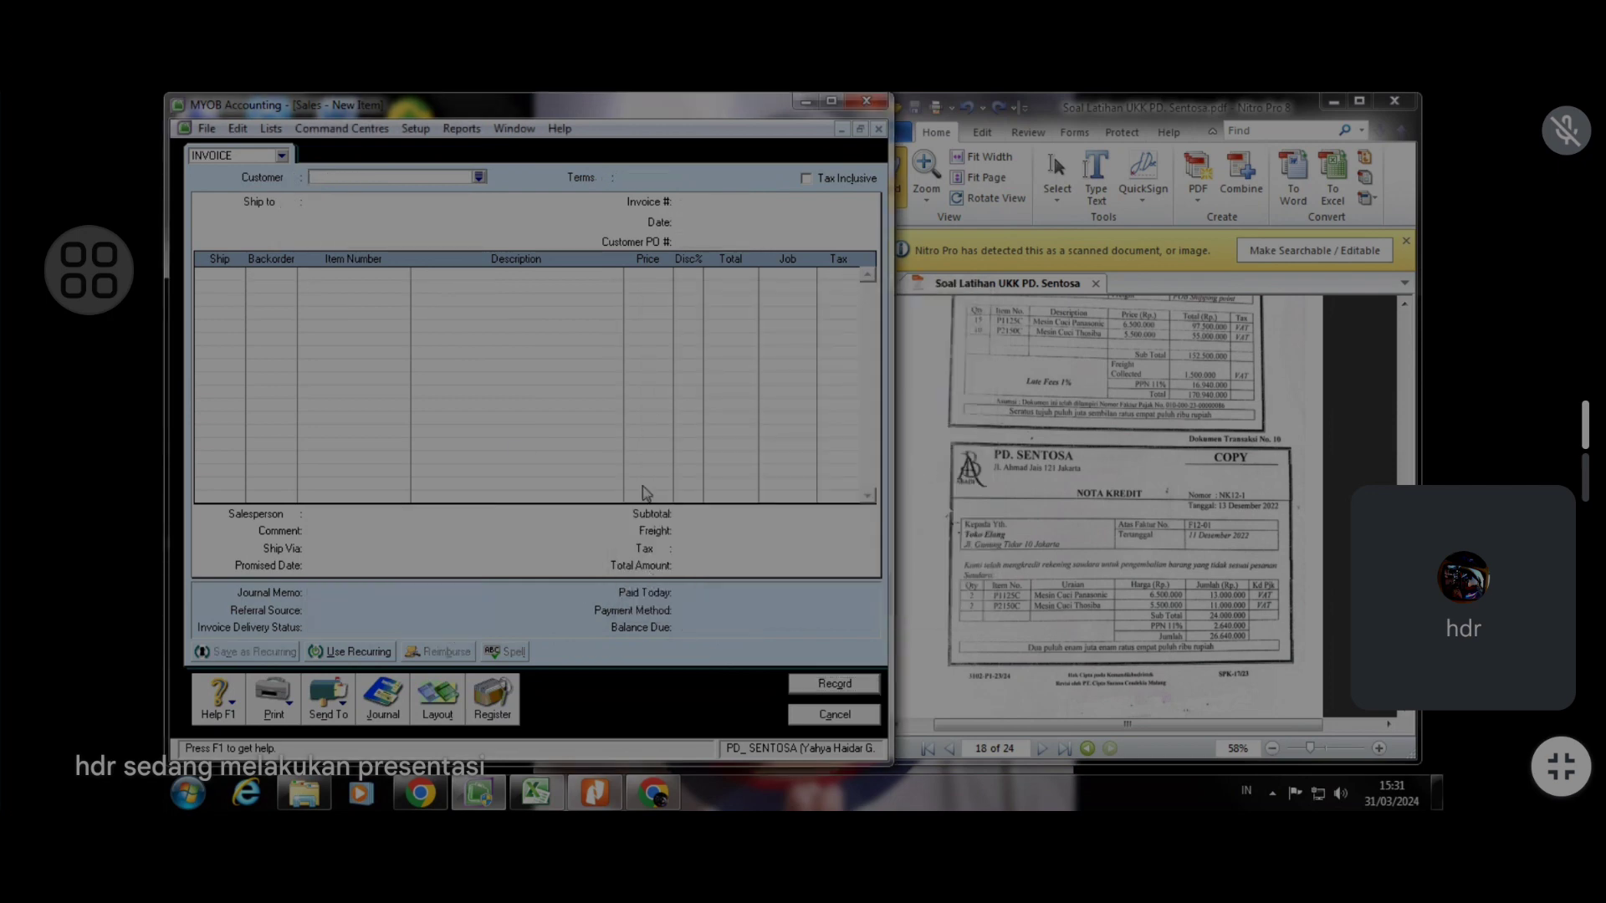
Open the sales register filtered from 01/12/2023 and show the Returns & Credits list
click(494, 703)
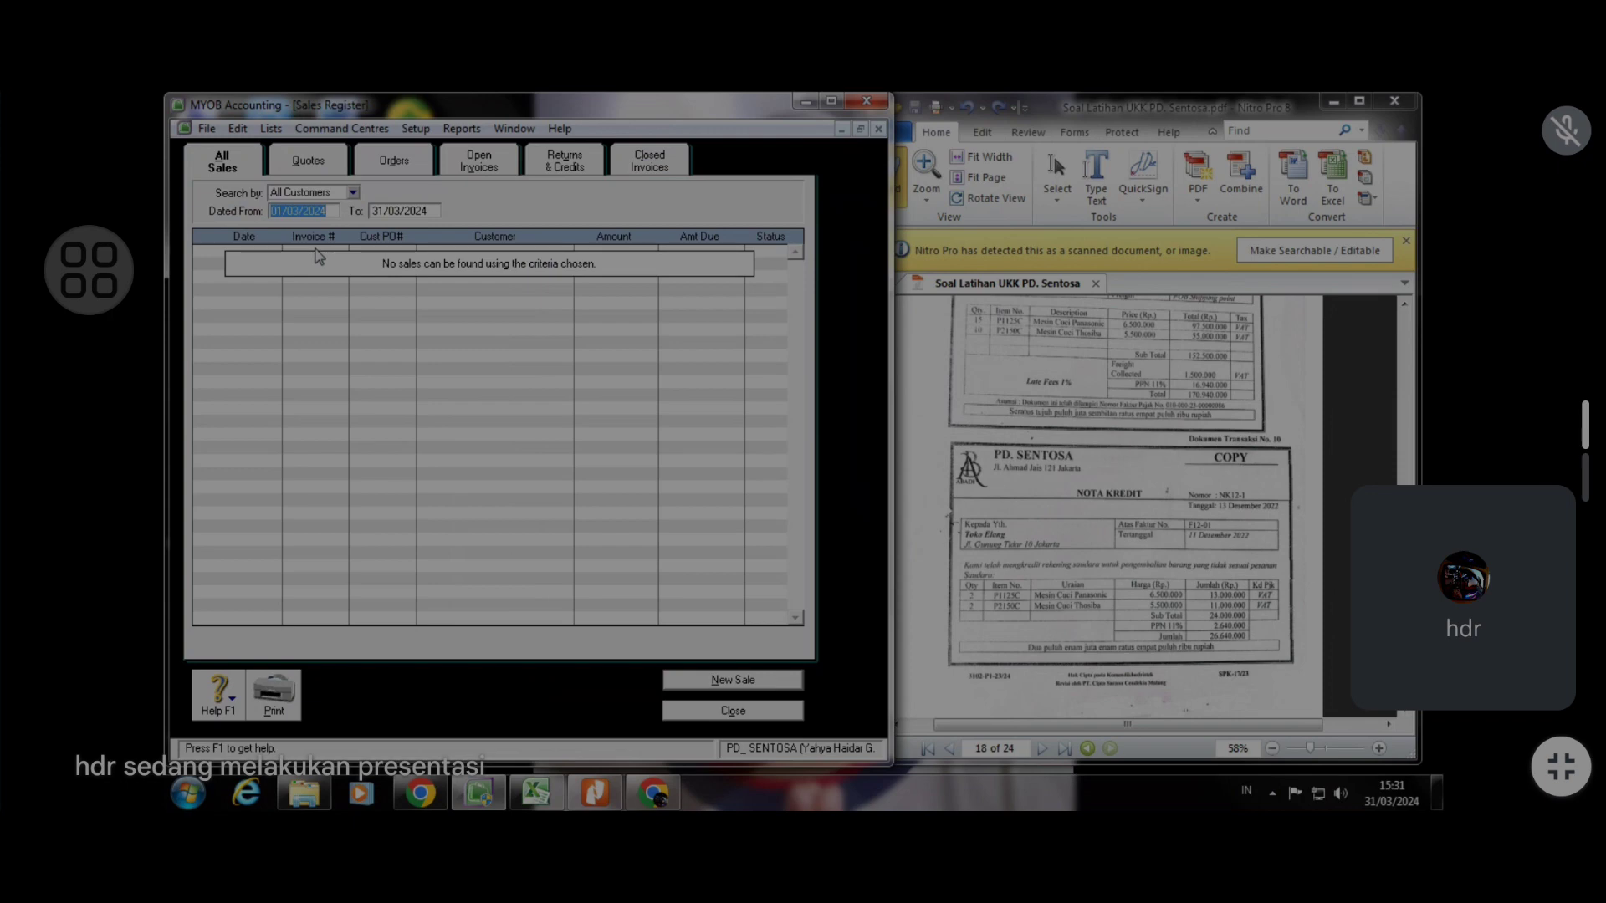
text(1/12/2023)
key(Tab)
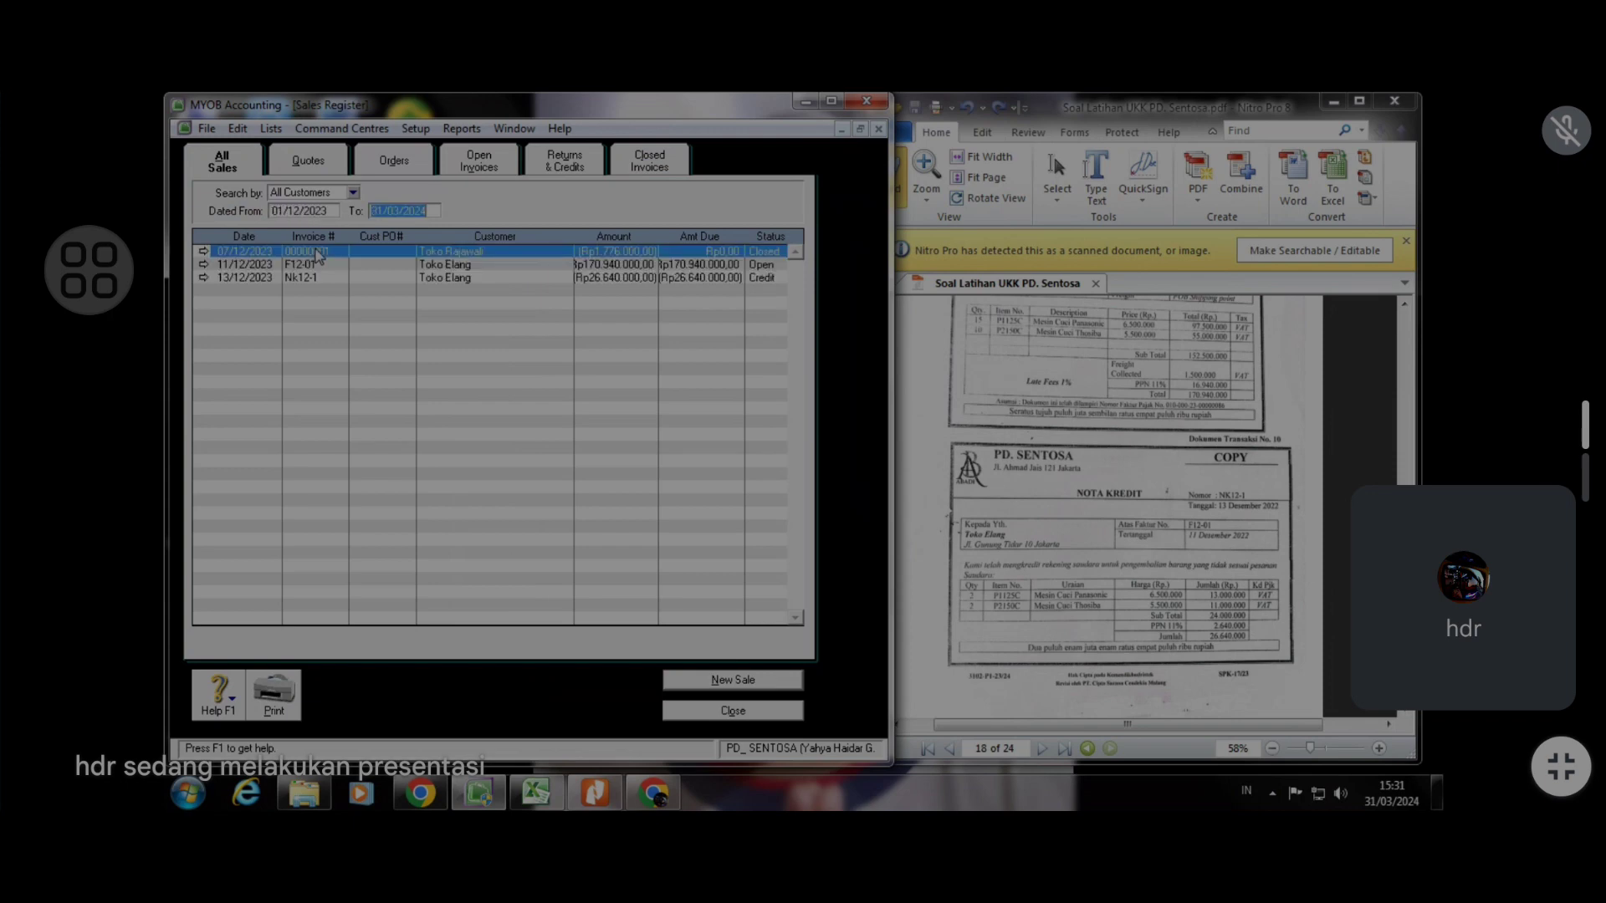
click(565, 175)
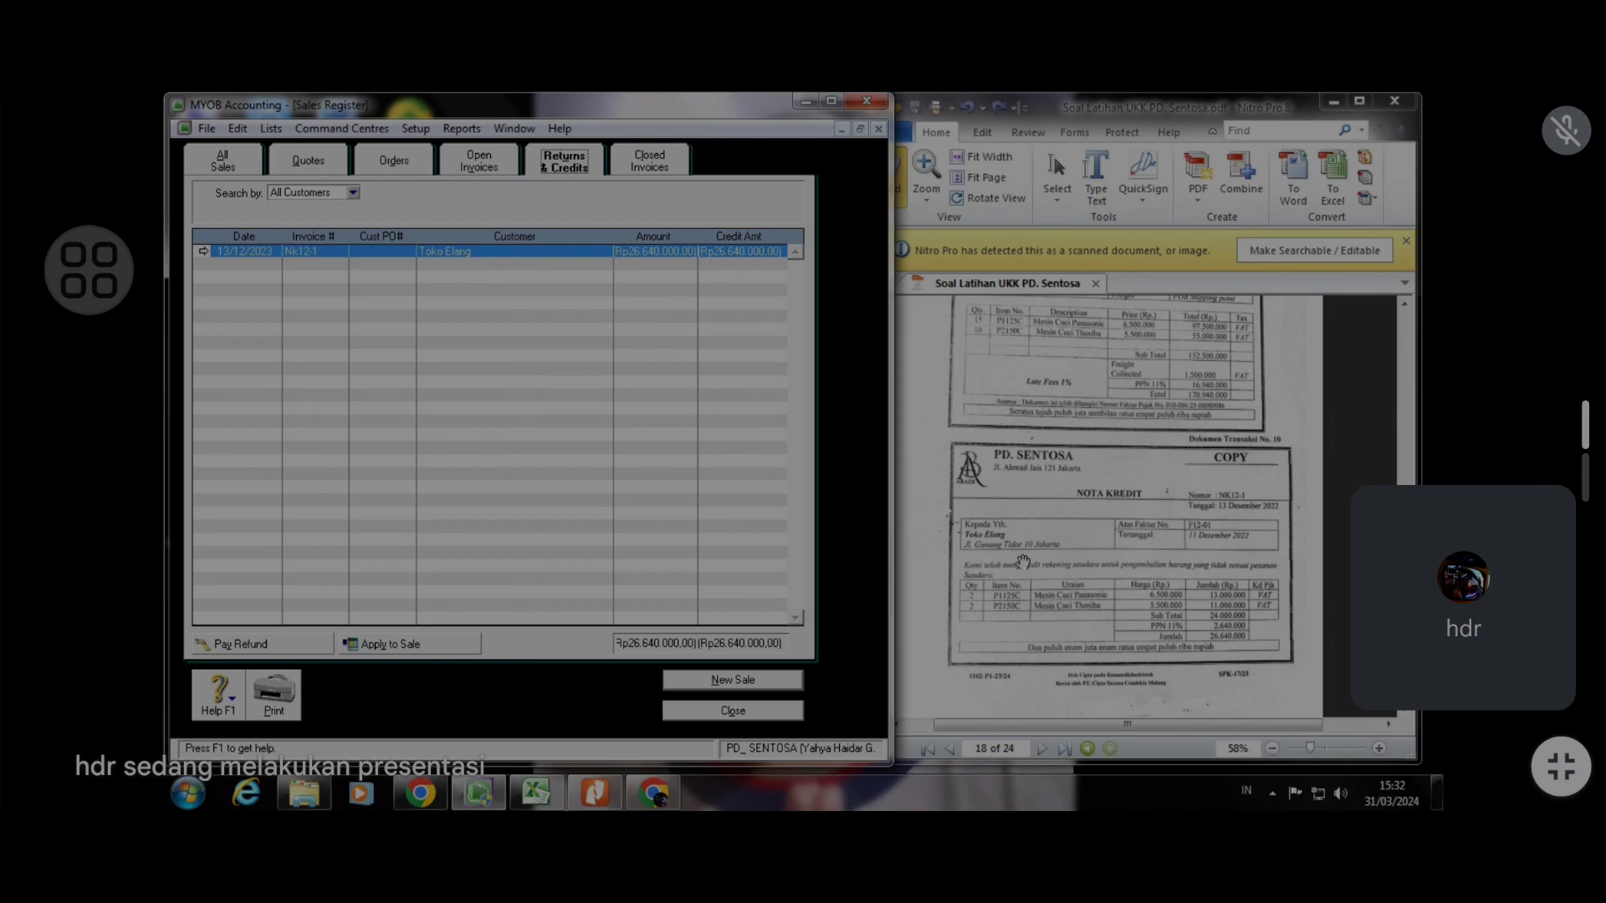
Open the settlement of the Toko Elang credit and scroll the PDF to the matching credit note
click(436, 652)
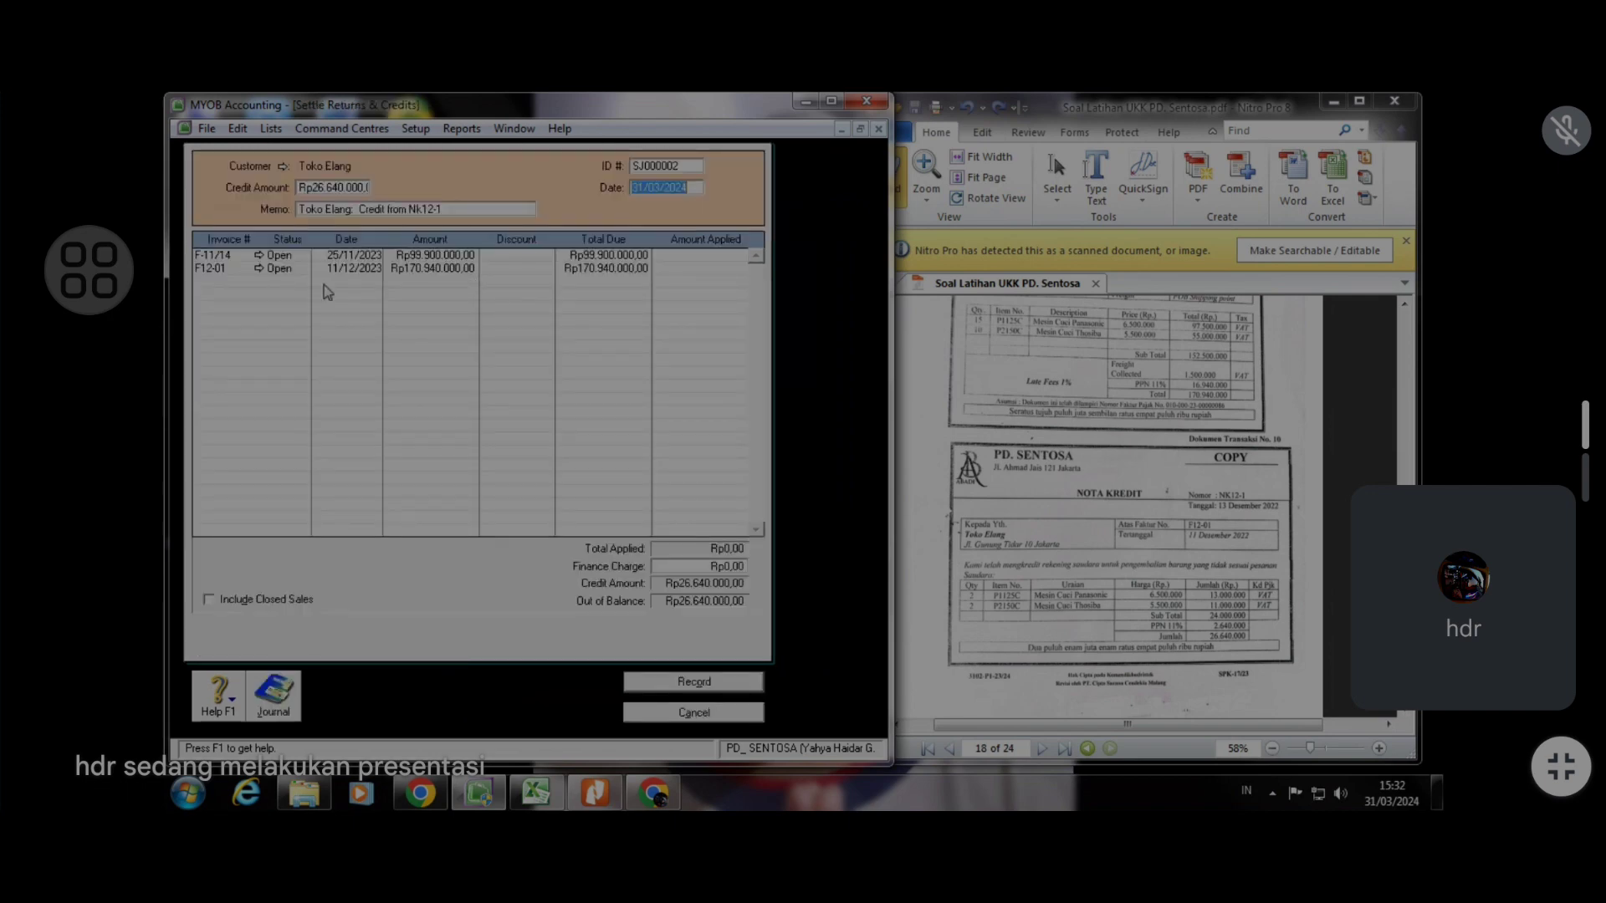
click(992, 429)
scroll(994, 430, up, 1)
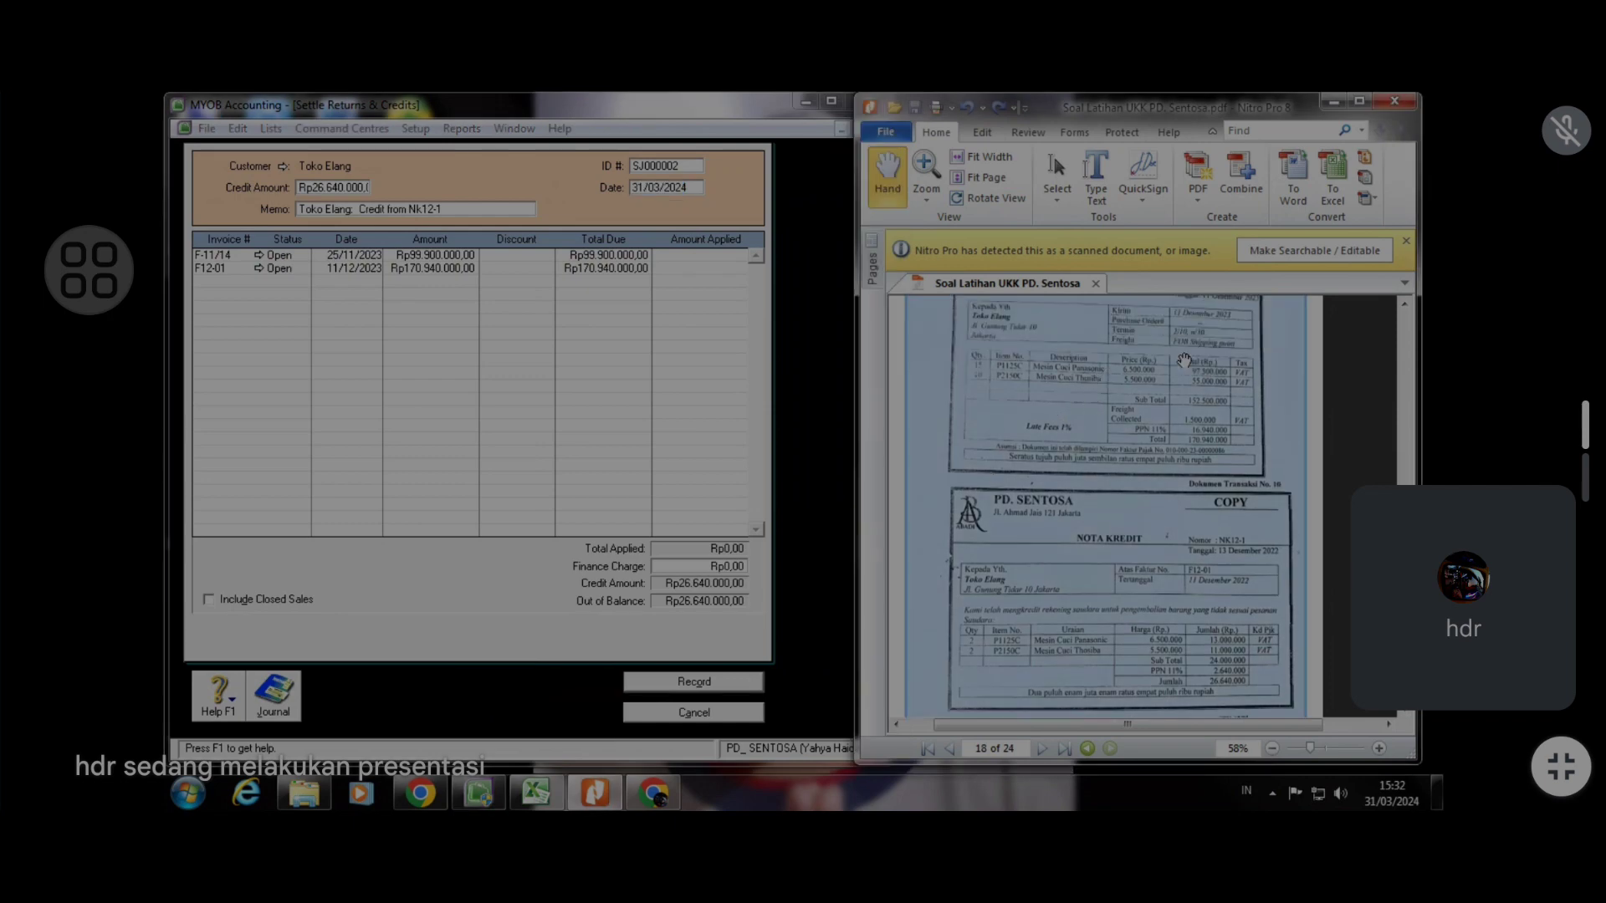
scroll(1181, 376, up, 2)
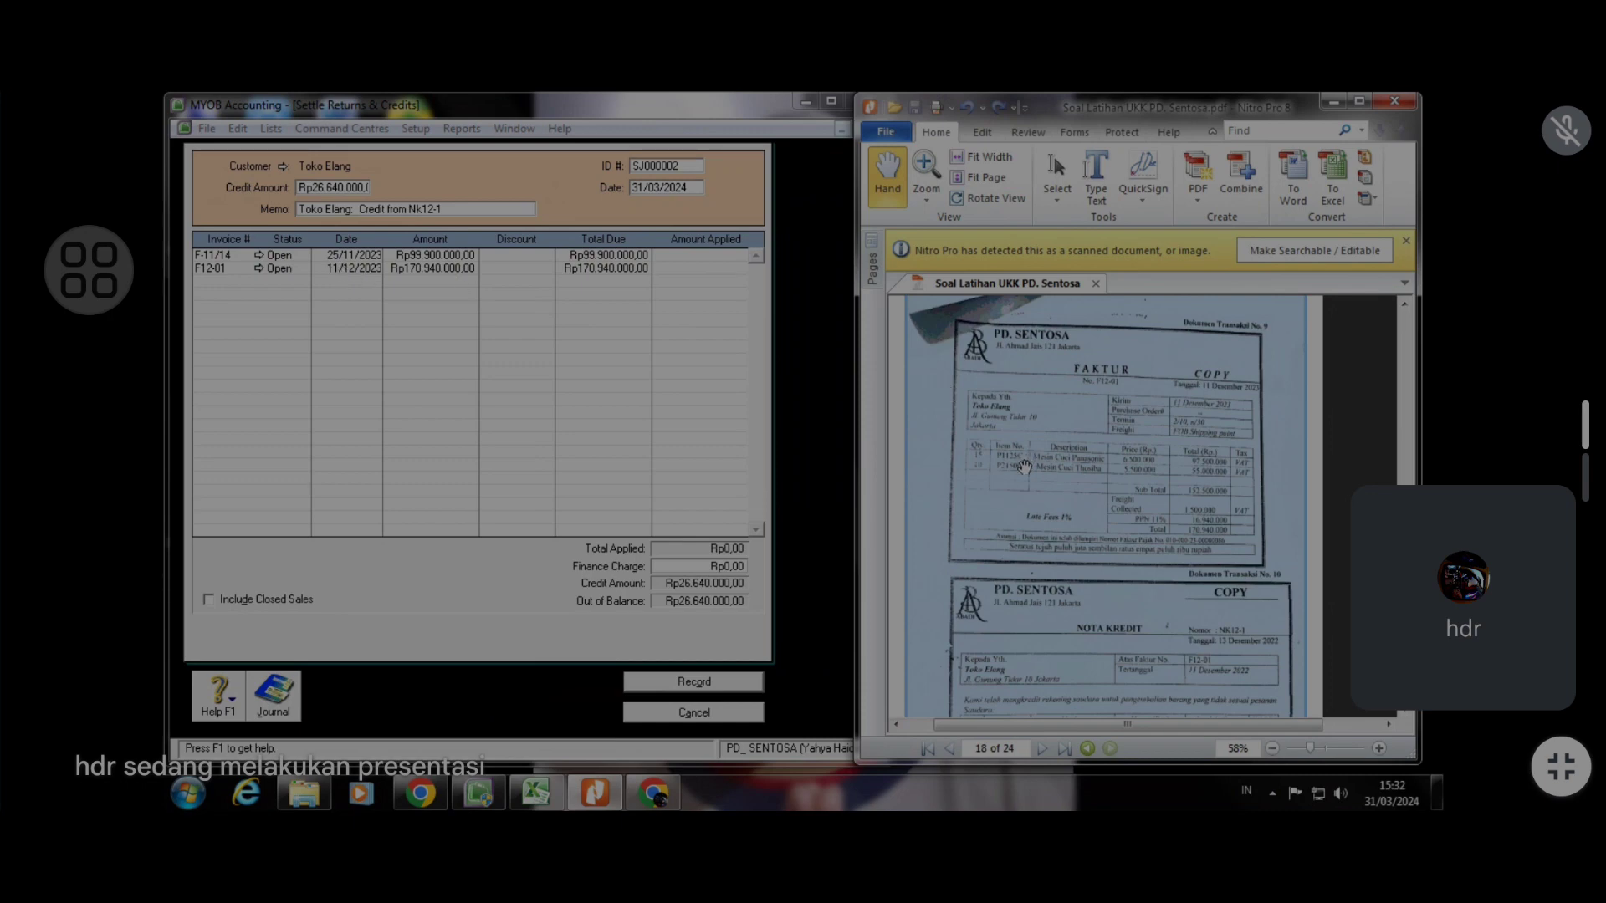
scroll(1021, 477, down, 2)
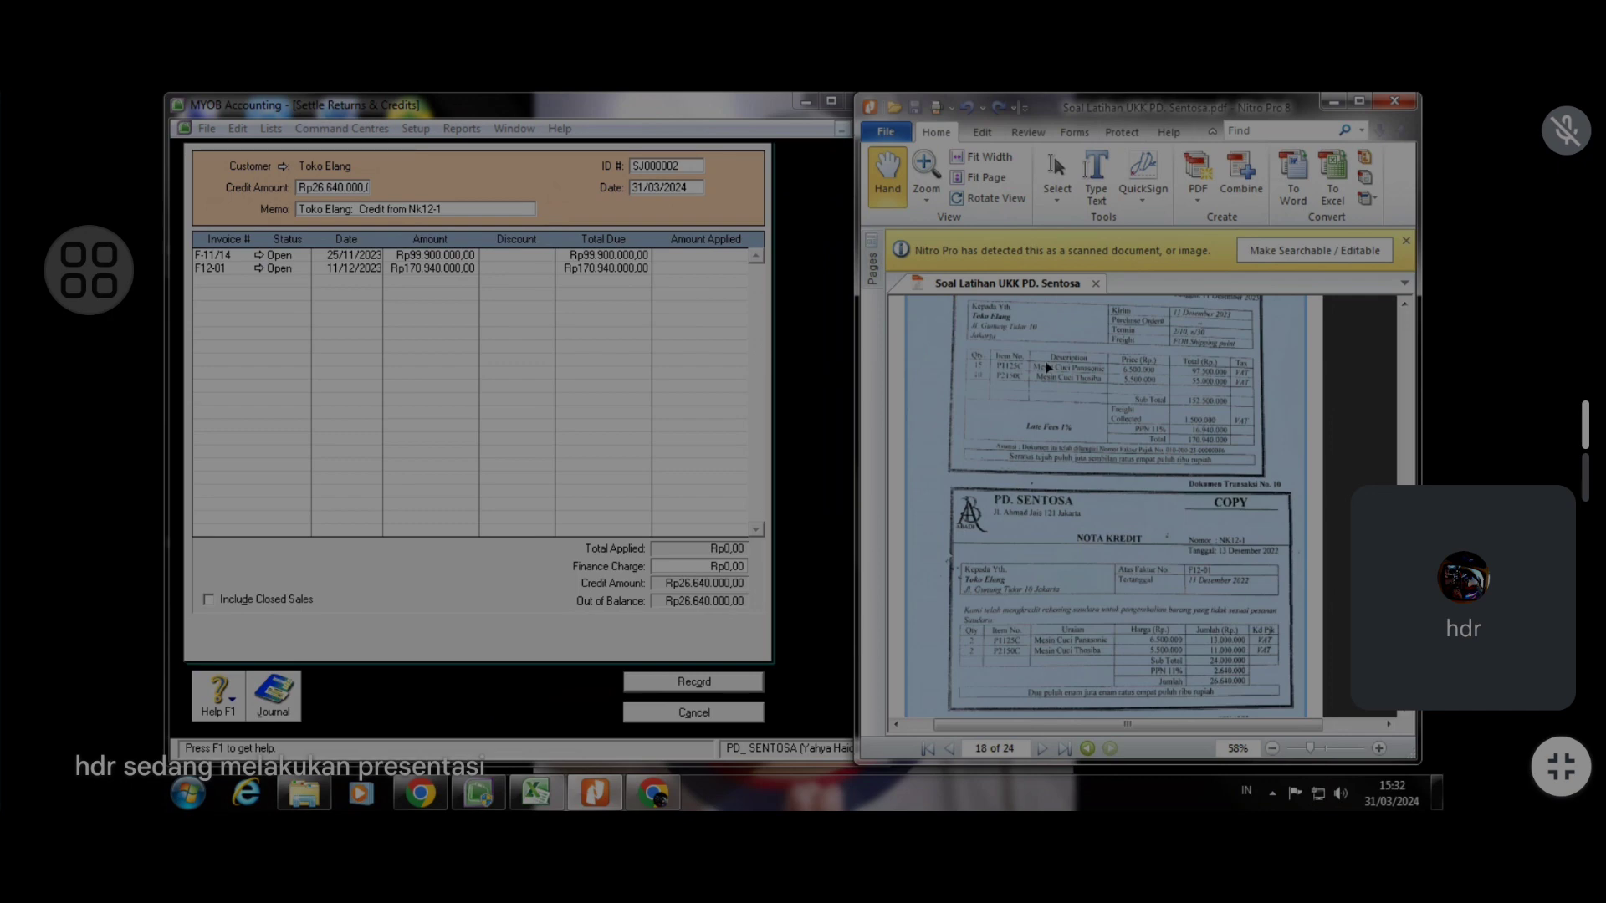
Set the settlement ID to NK12-1 and its date to 13/12/2023
click(663, 189)
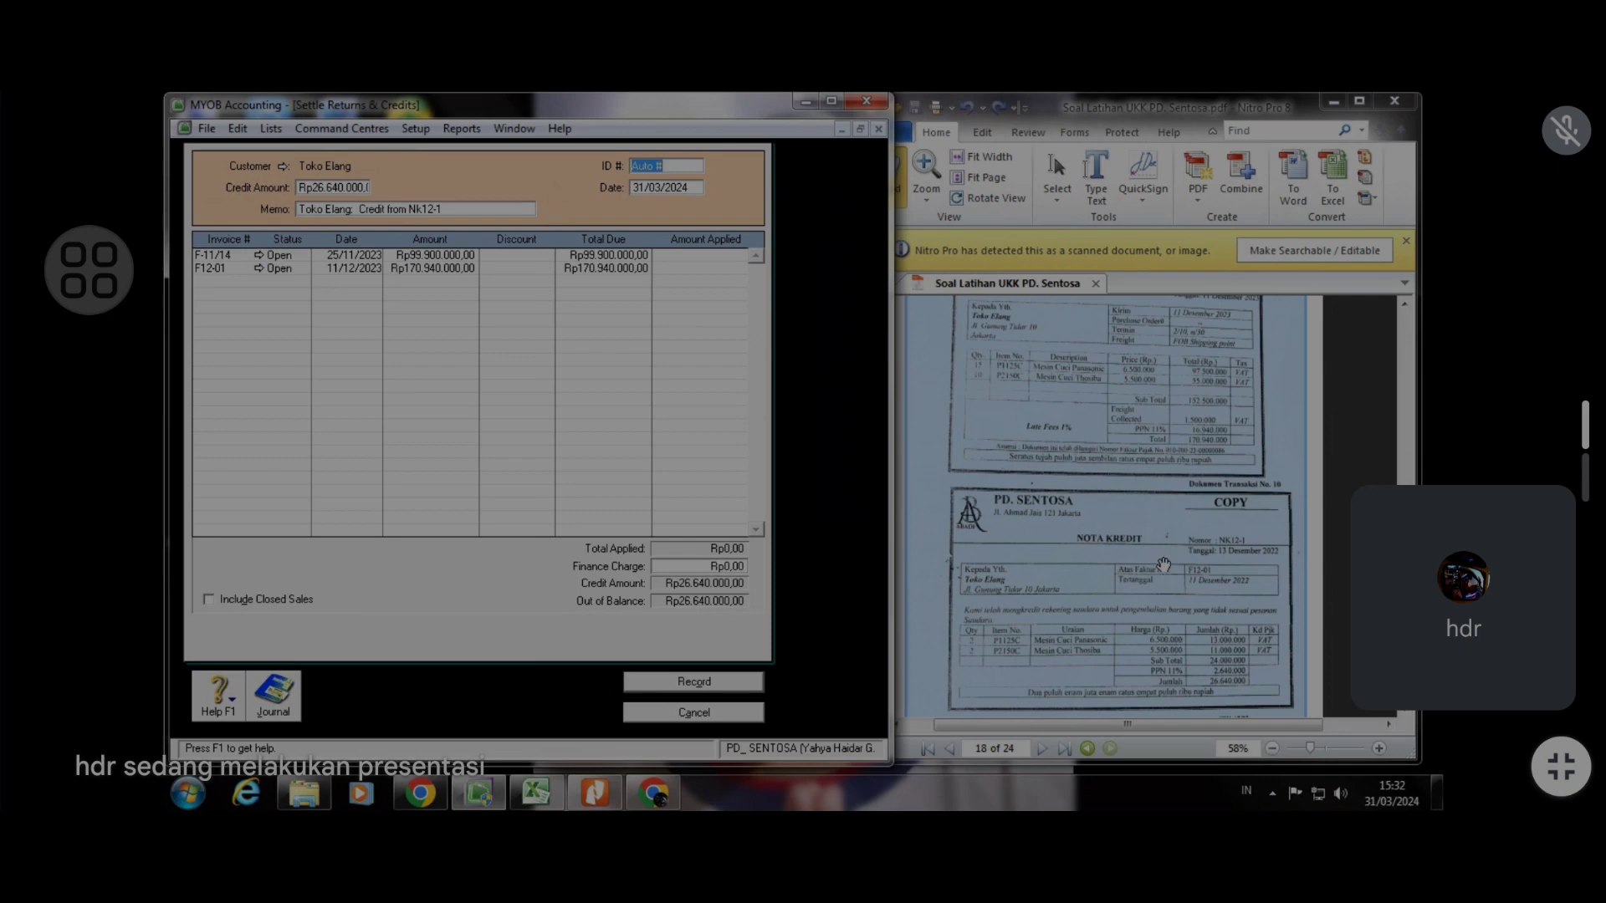
text(NK12-1)
key(Tab)
text(13/12/2023)
Apply the credit to invoice F12-01 without a discount and record the settlement
click(687, 269)
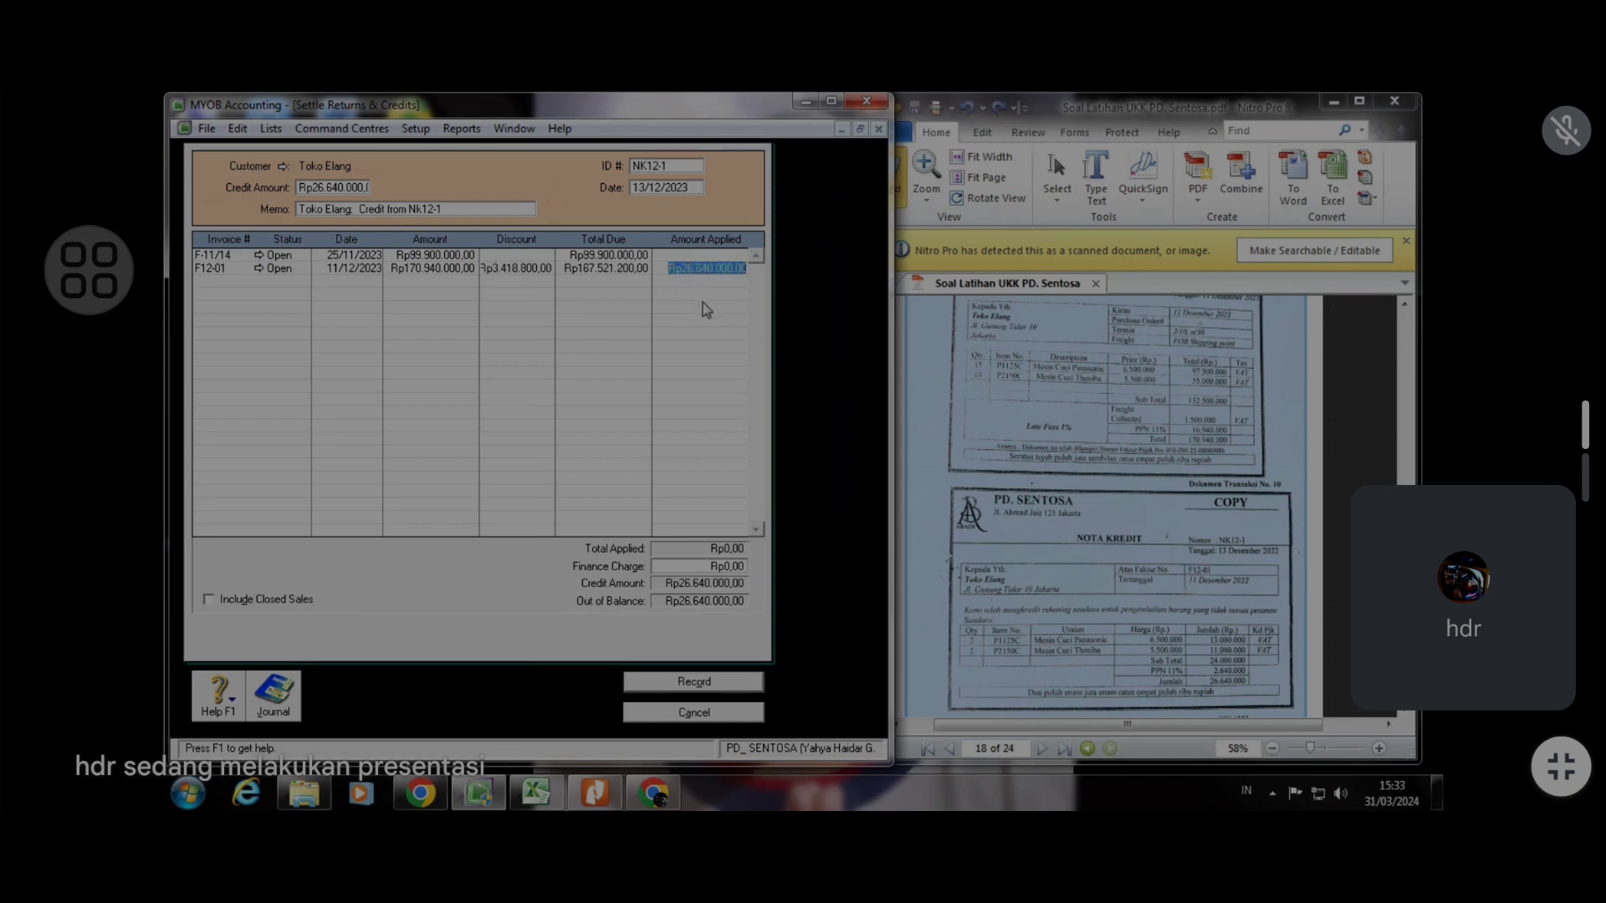
key(Tab)
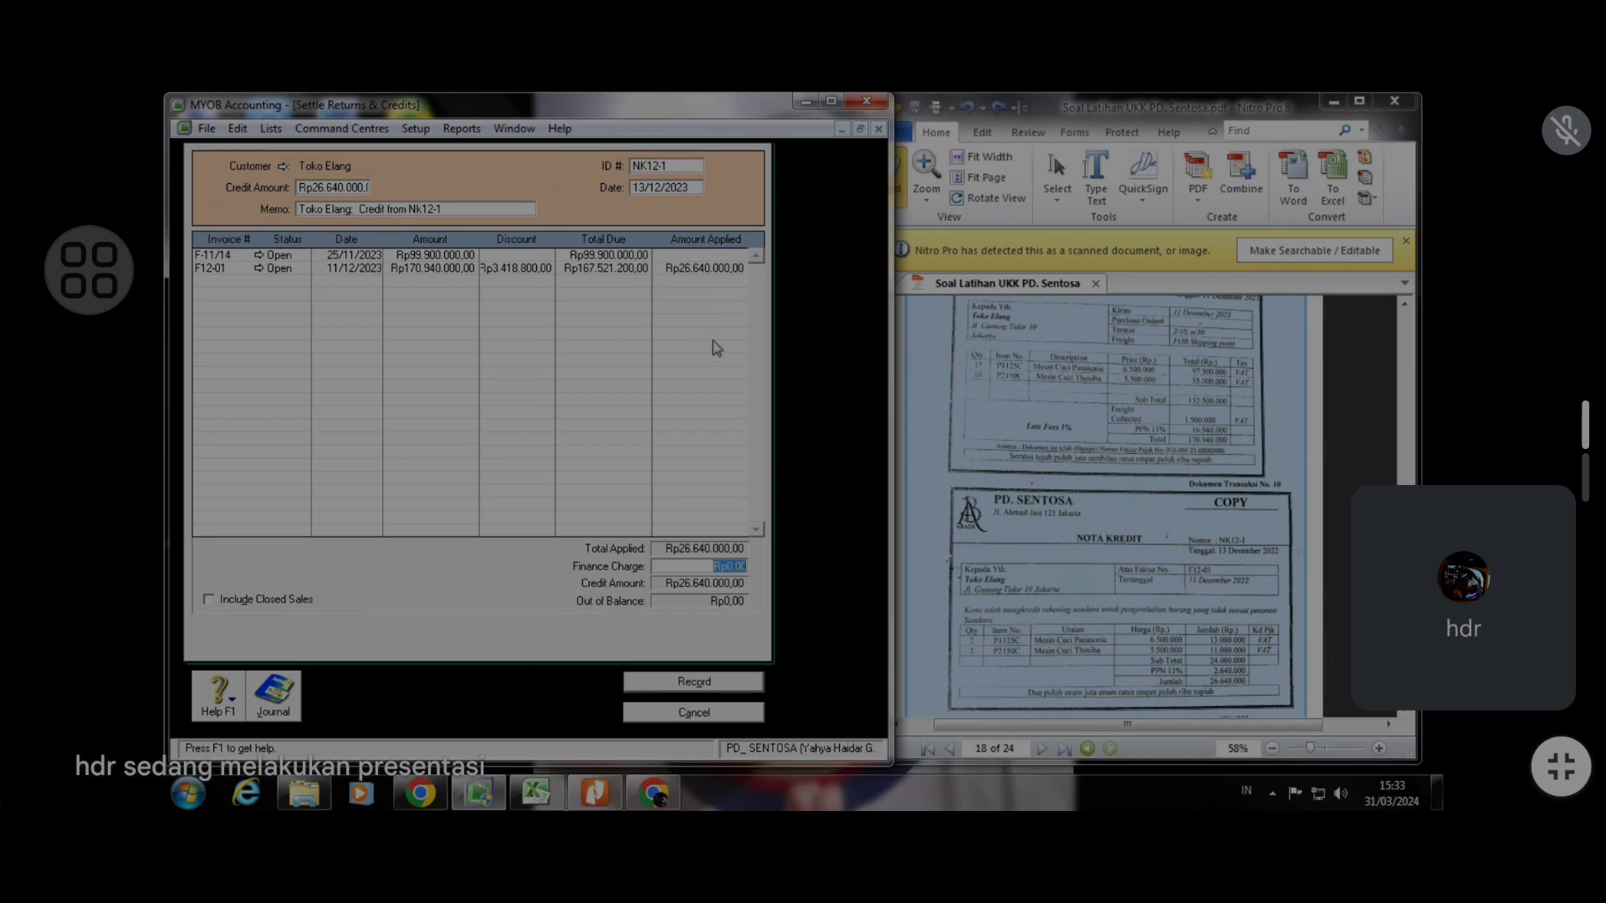
click(524, 272)
key(BackSpace)
click(714, 270)
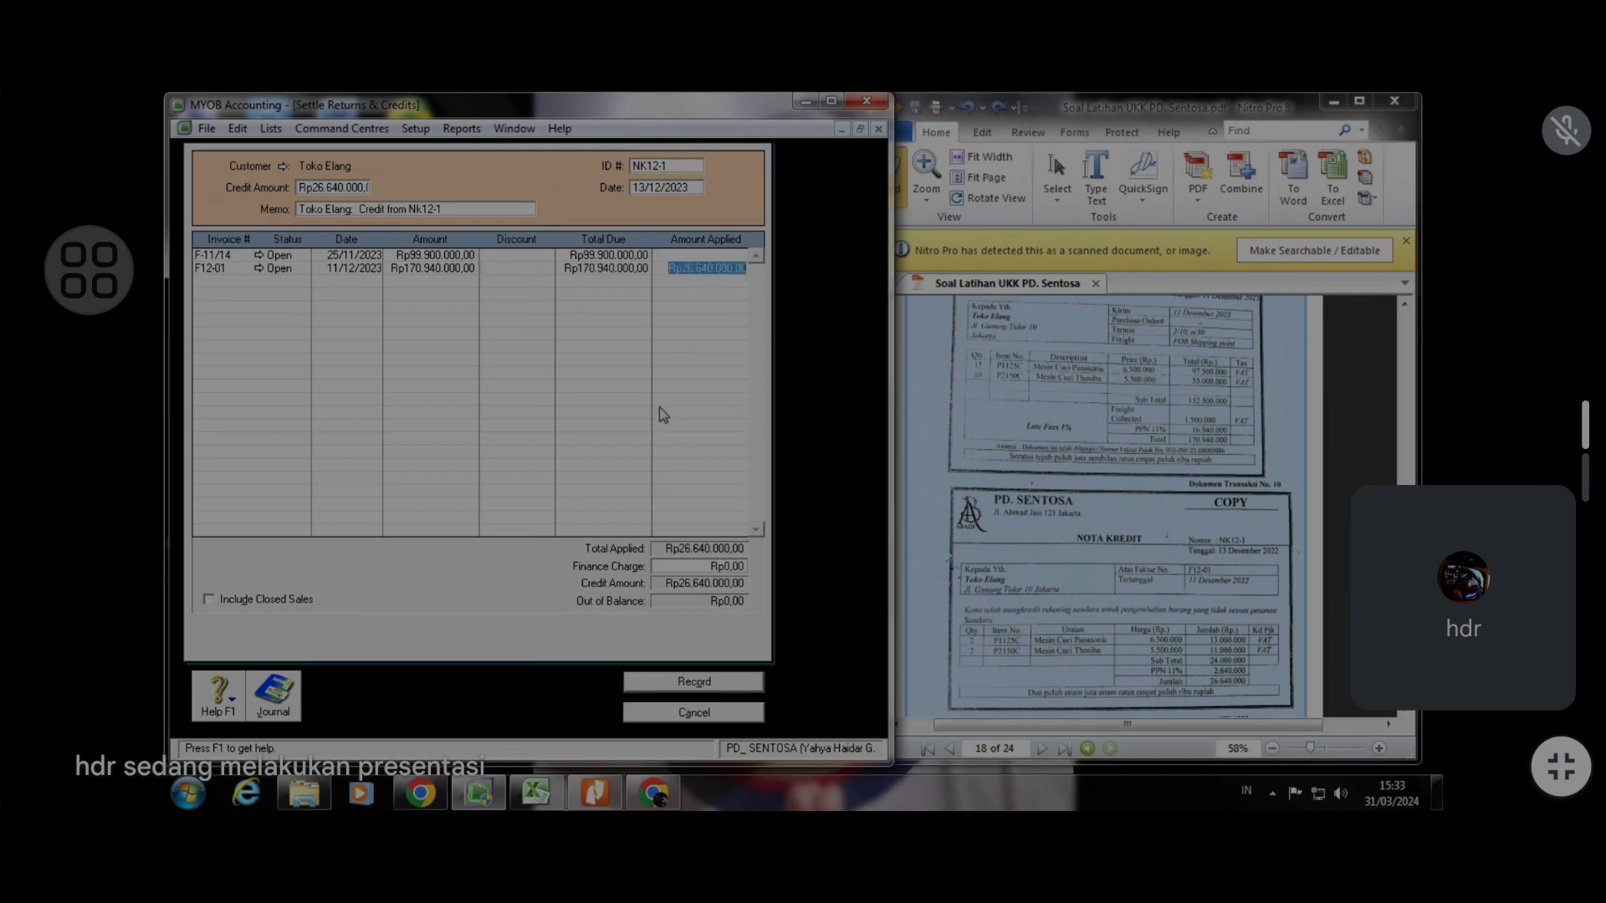
click(733, 691)
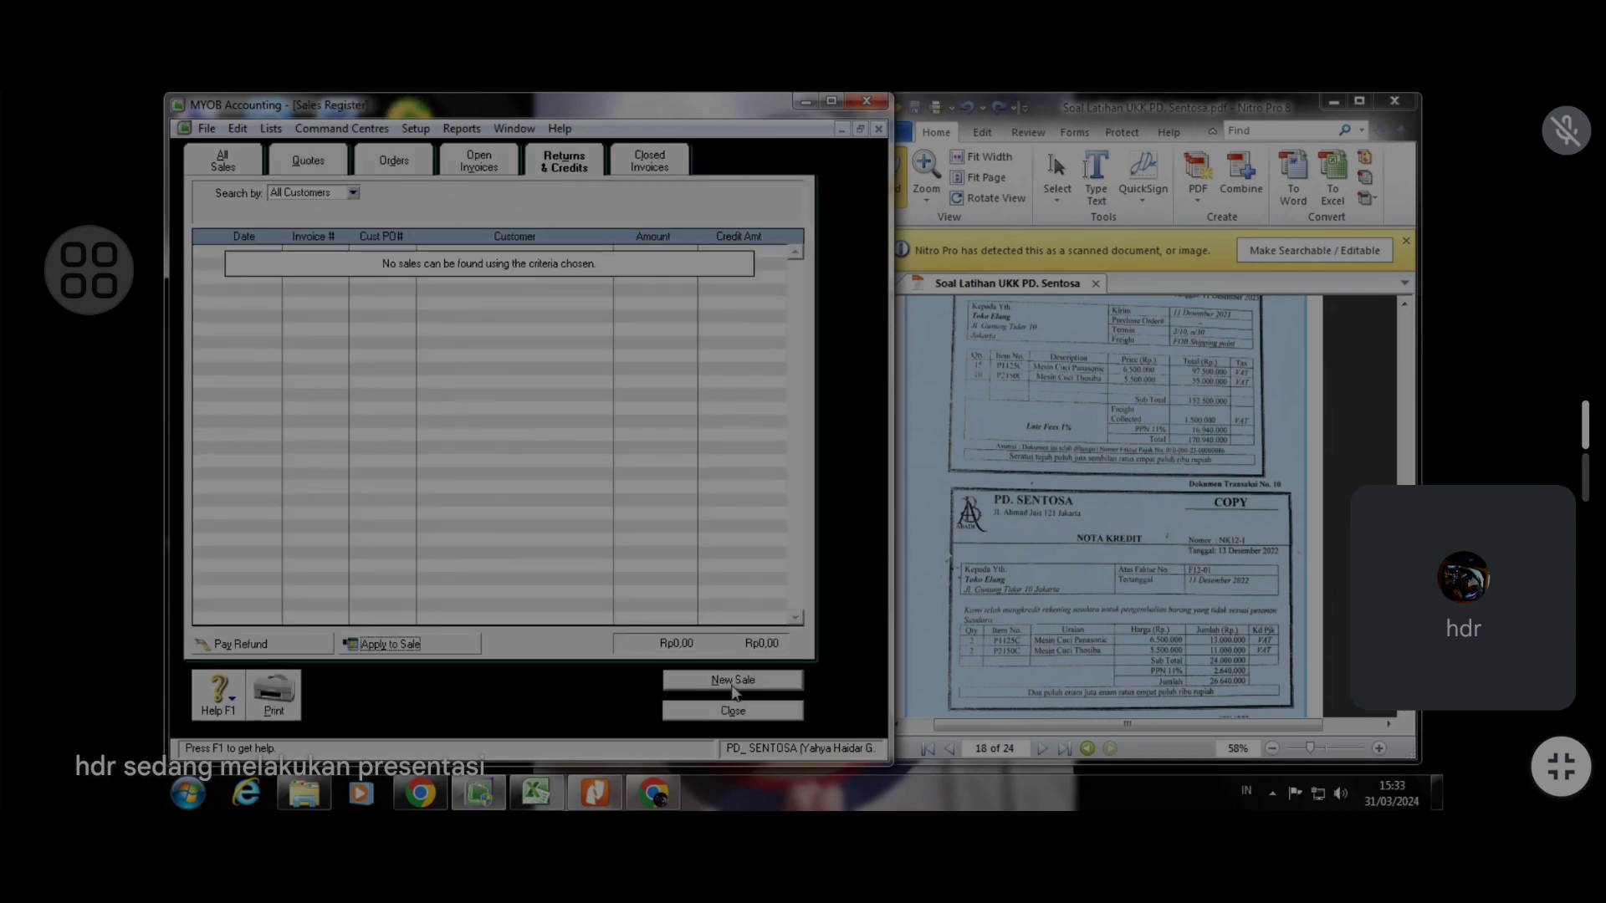
Scroll the PDF to the next source document, the tax billing code printout
click(1096, 509)
scroll(1097, 510, down, 3)
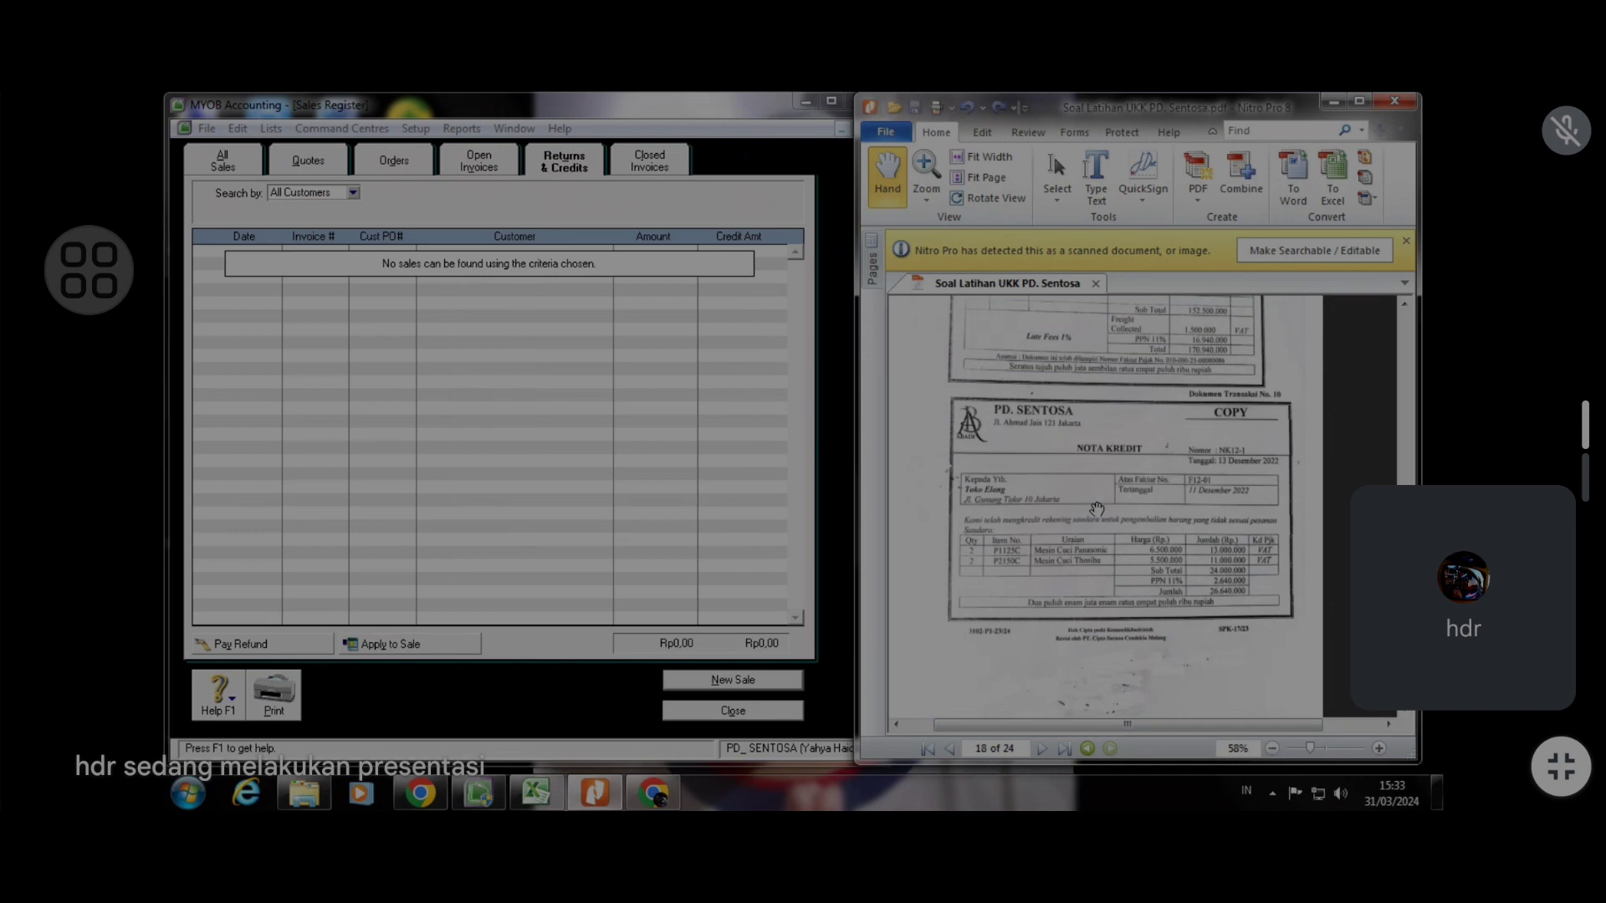
scroll(1096, 510, down, 3)
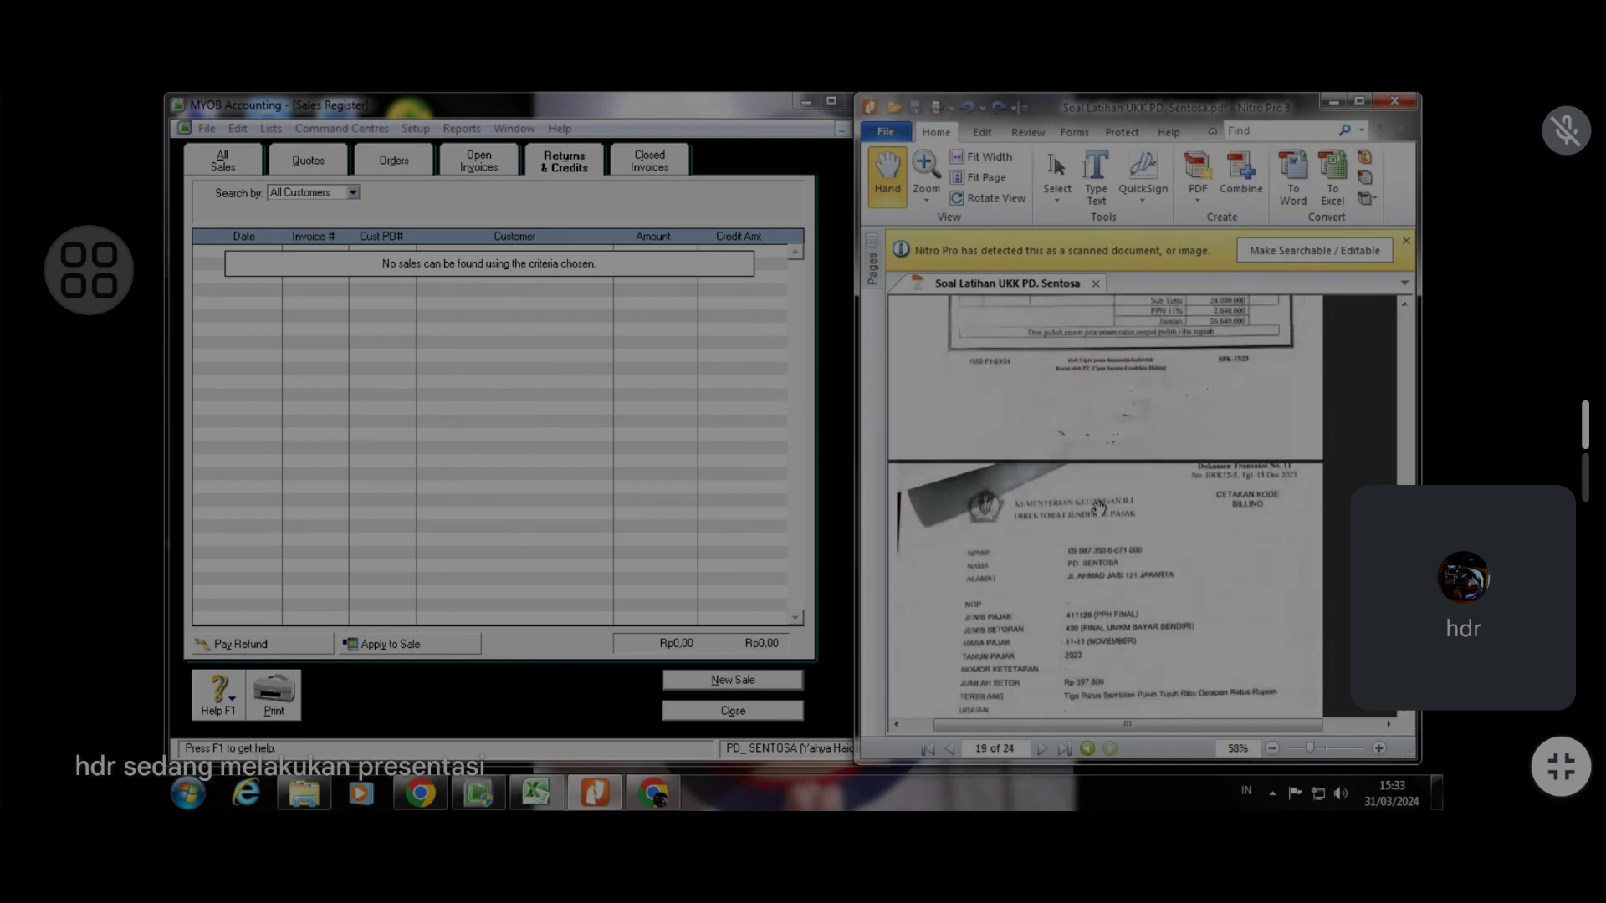
scroll(1098, 508, down, 3)
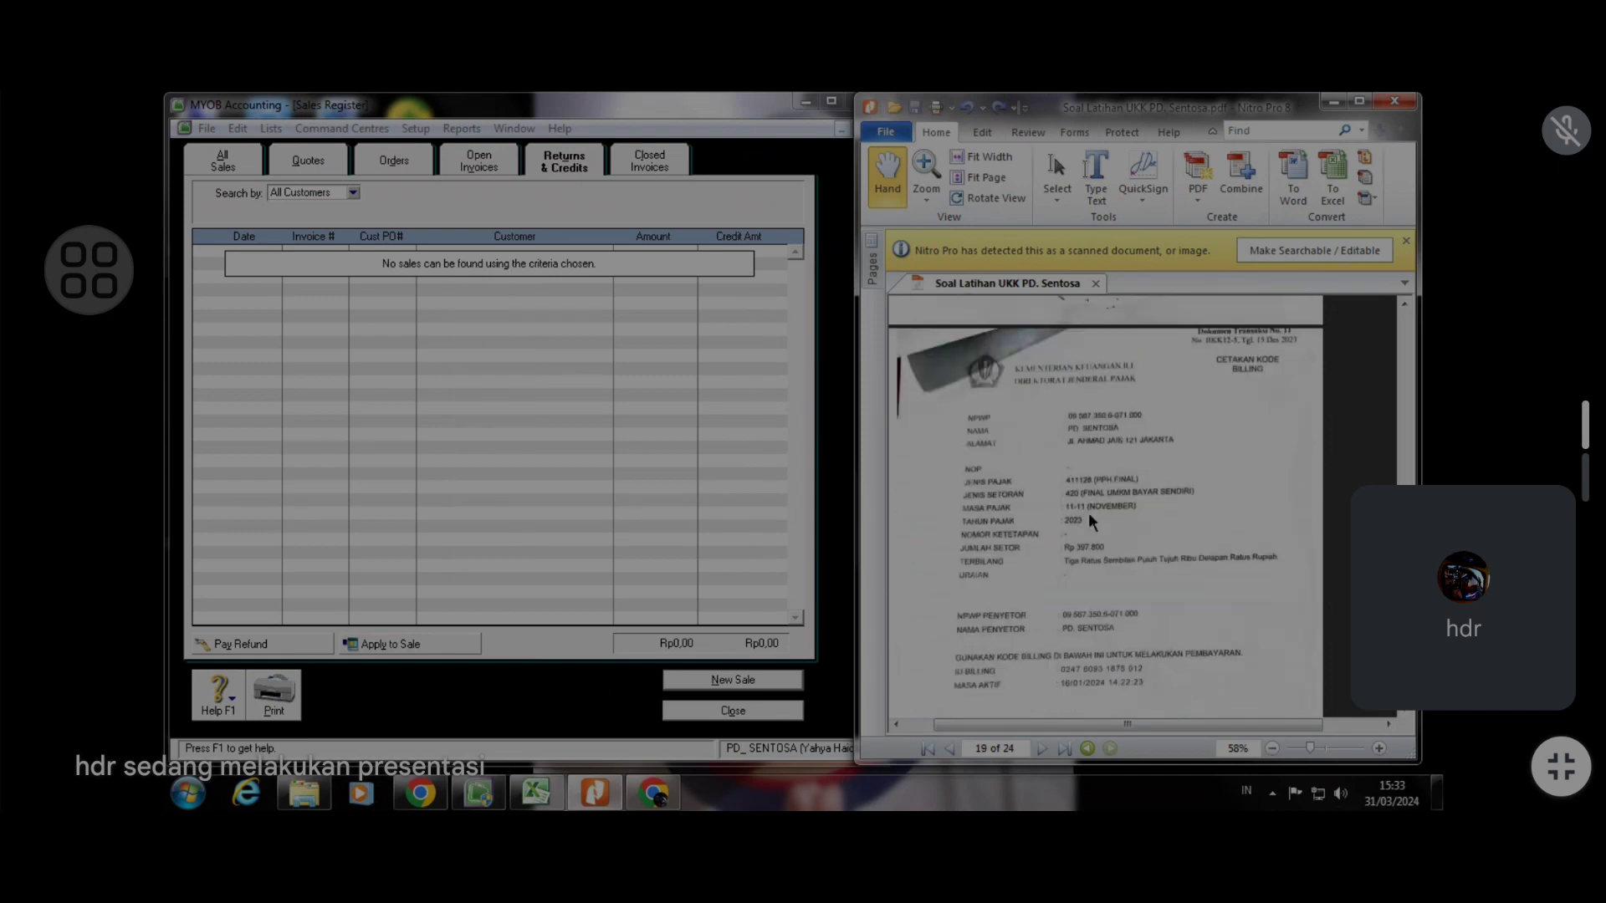
click(786, 679)
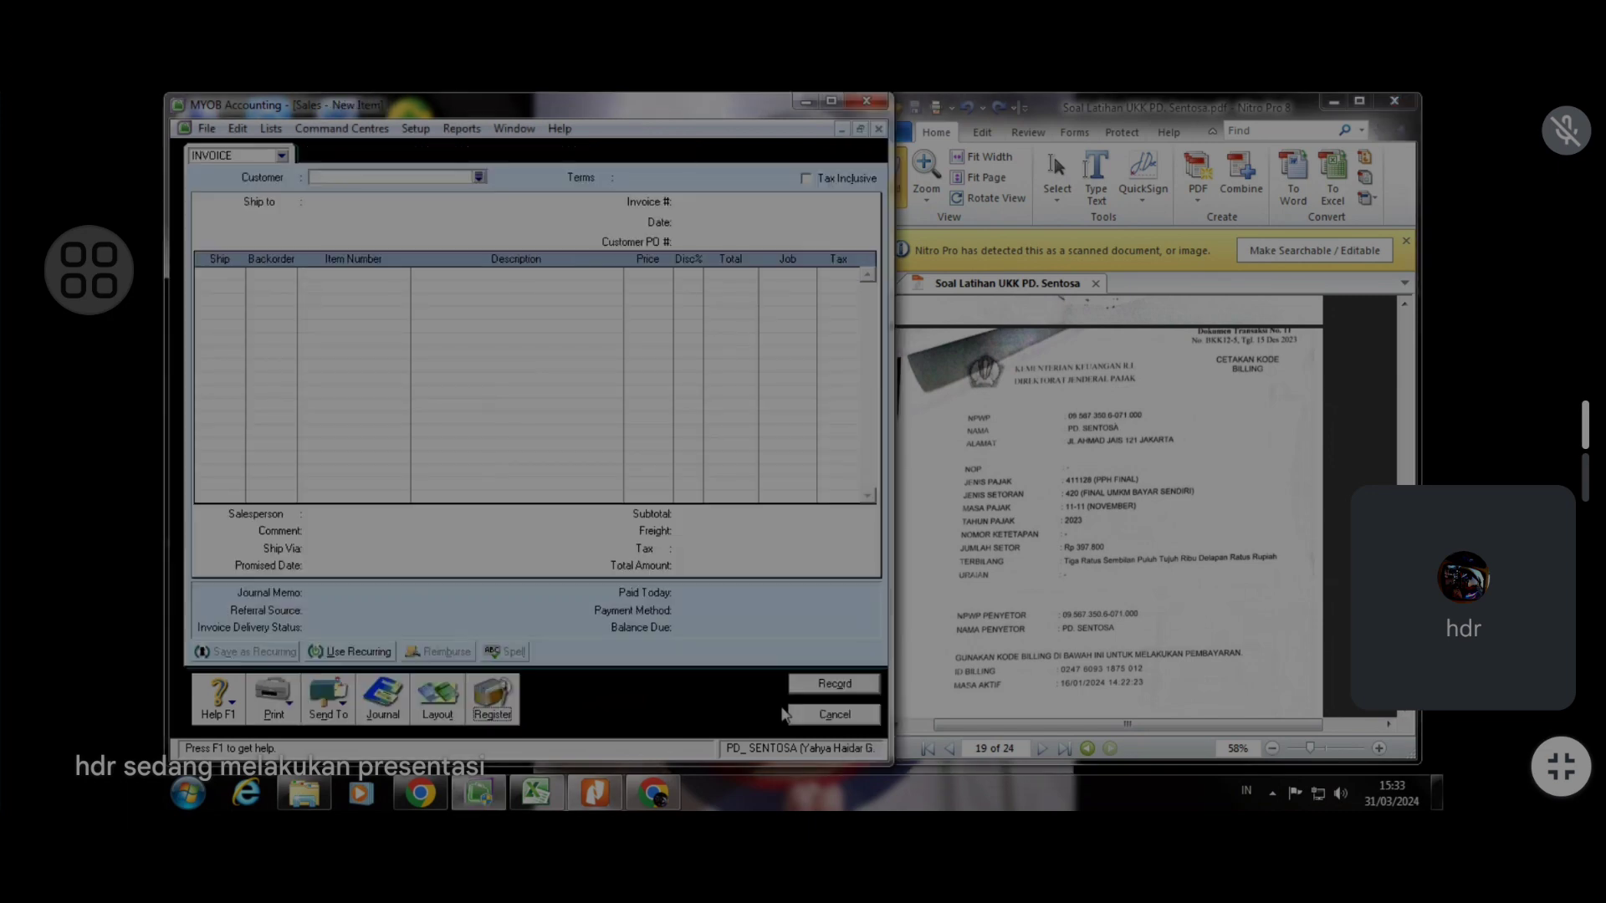
click(809, 716)
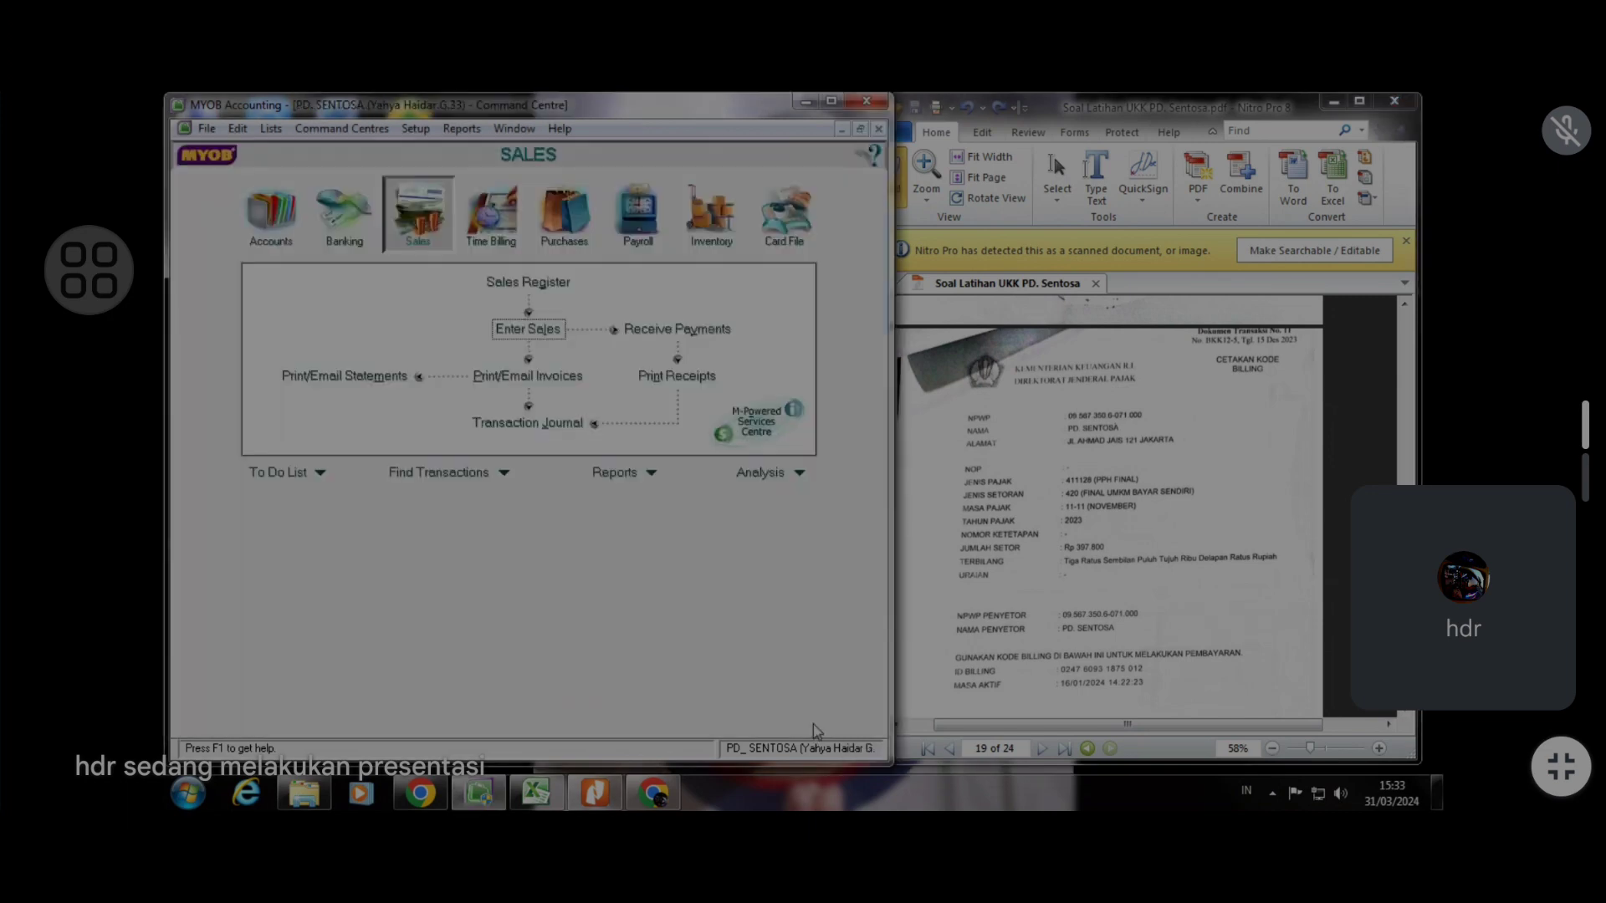
click(1162, 578)
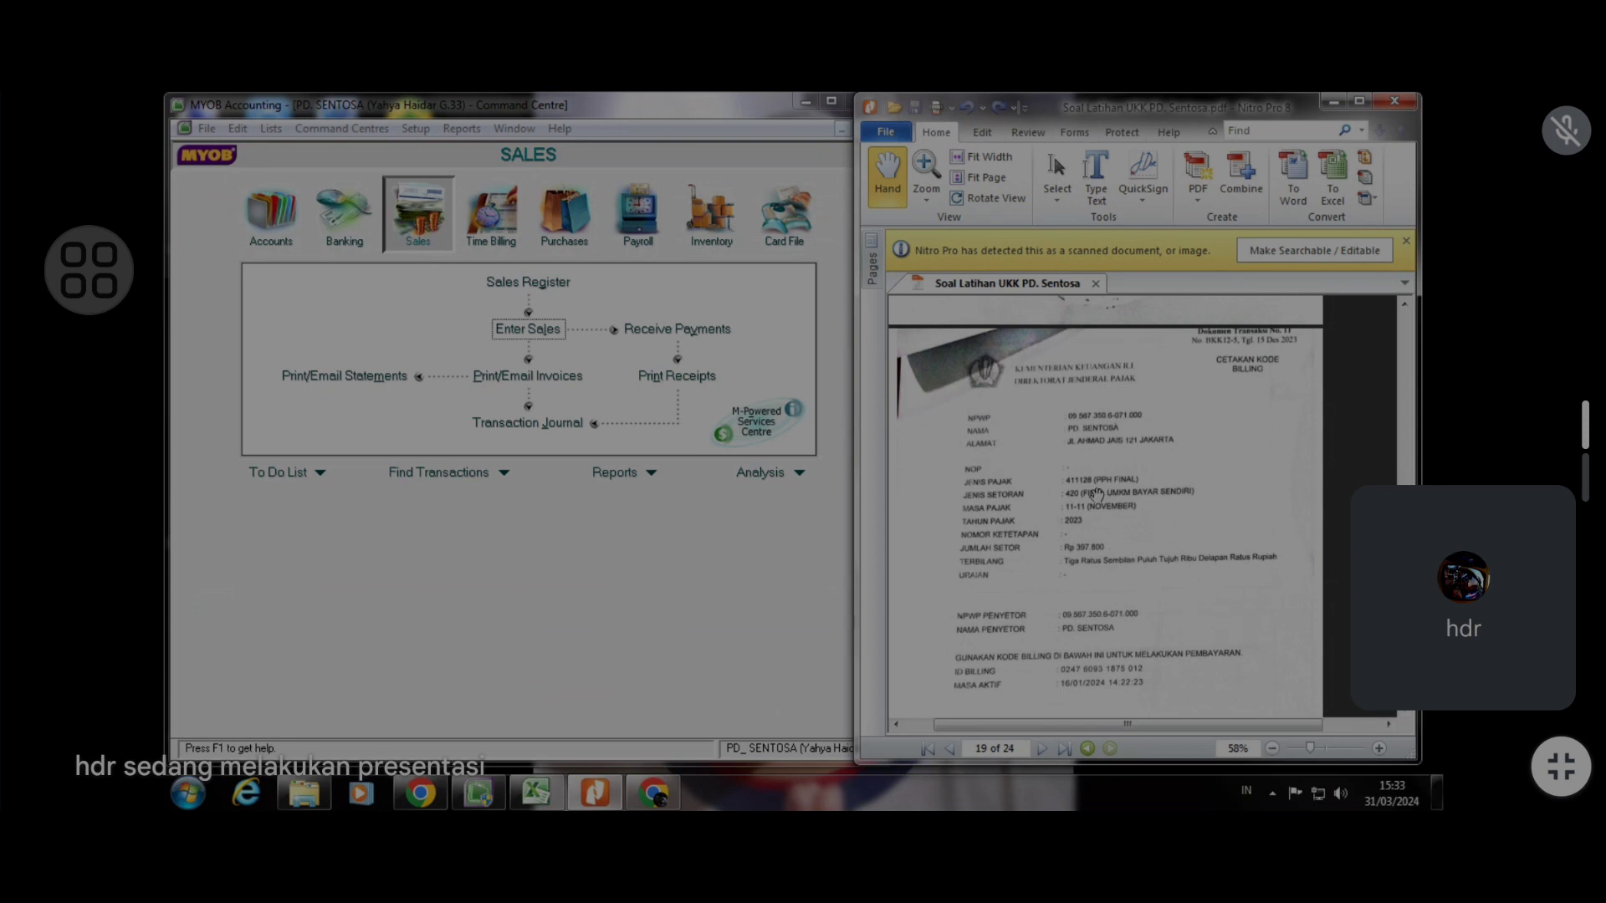
Open Spend Money and create a new card named DJP with card ID 5
click(345, 213)
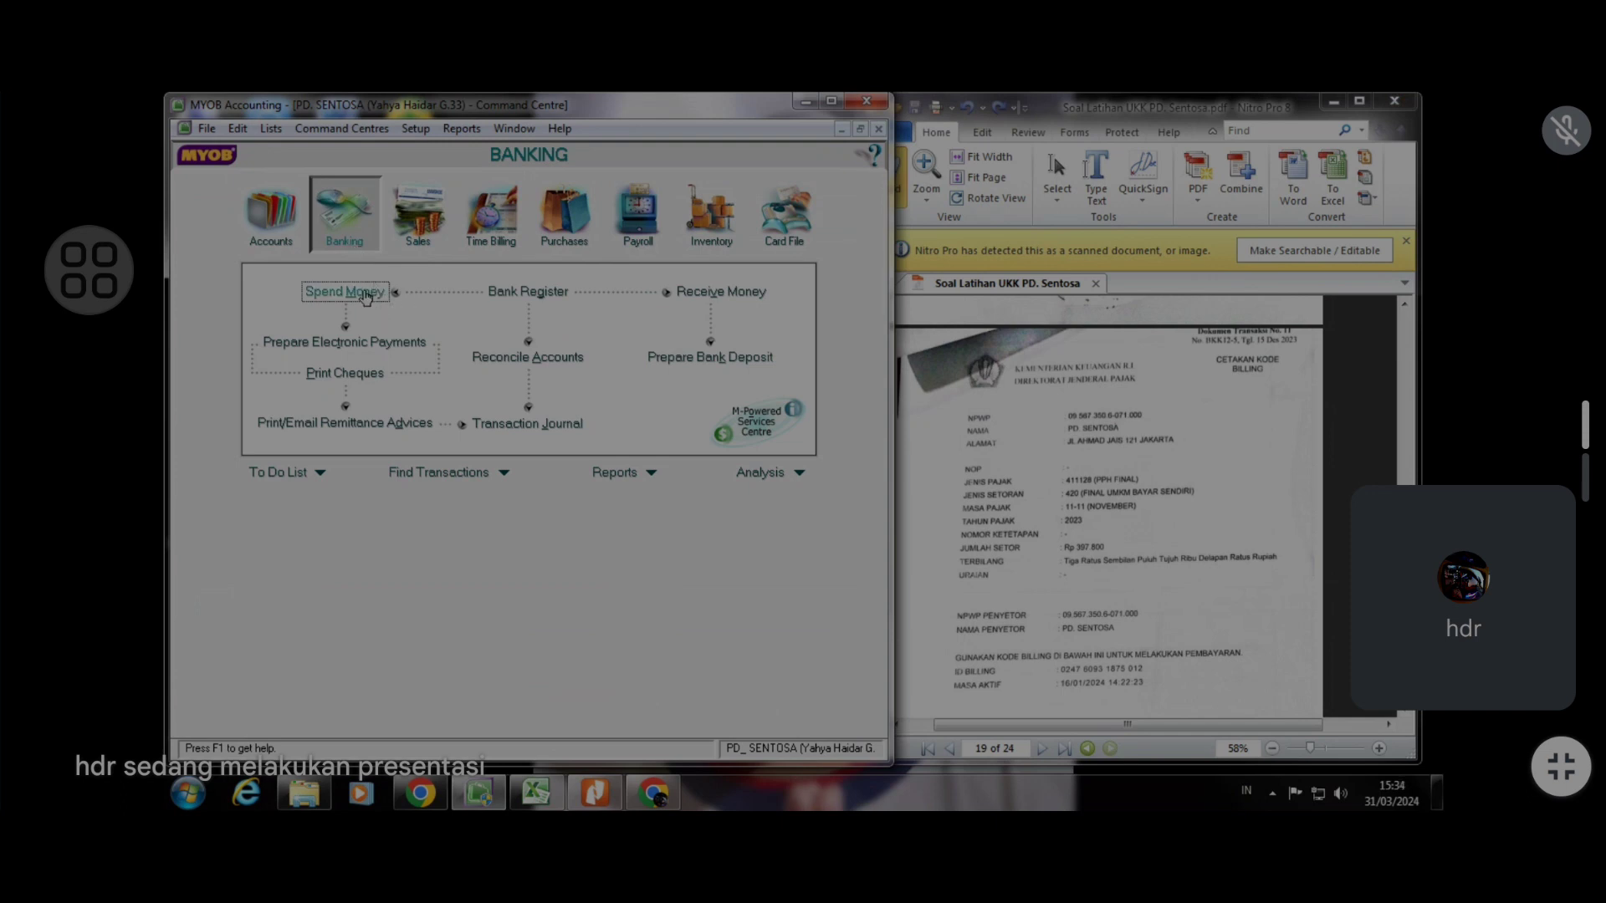
click(371, 295)
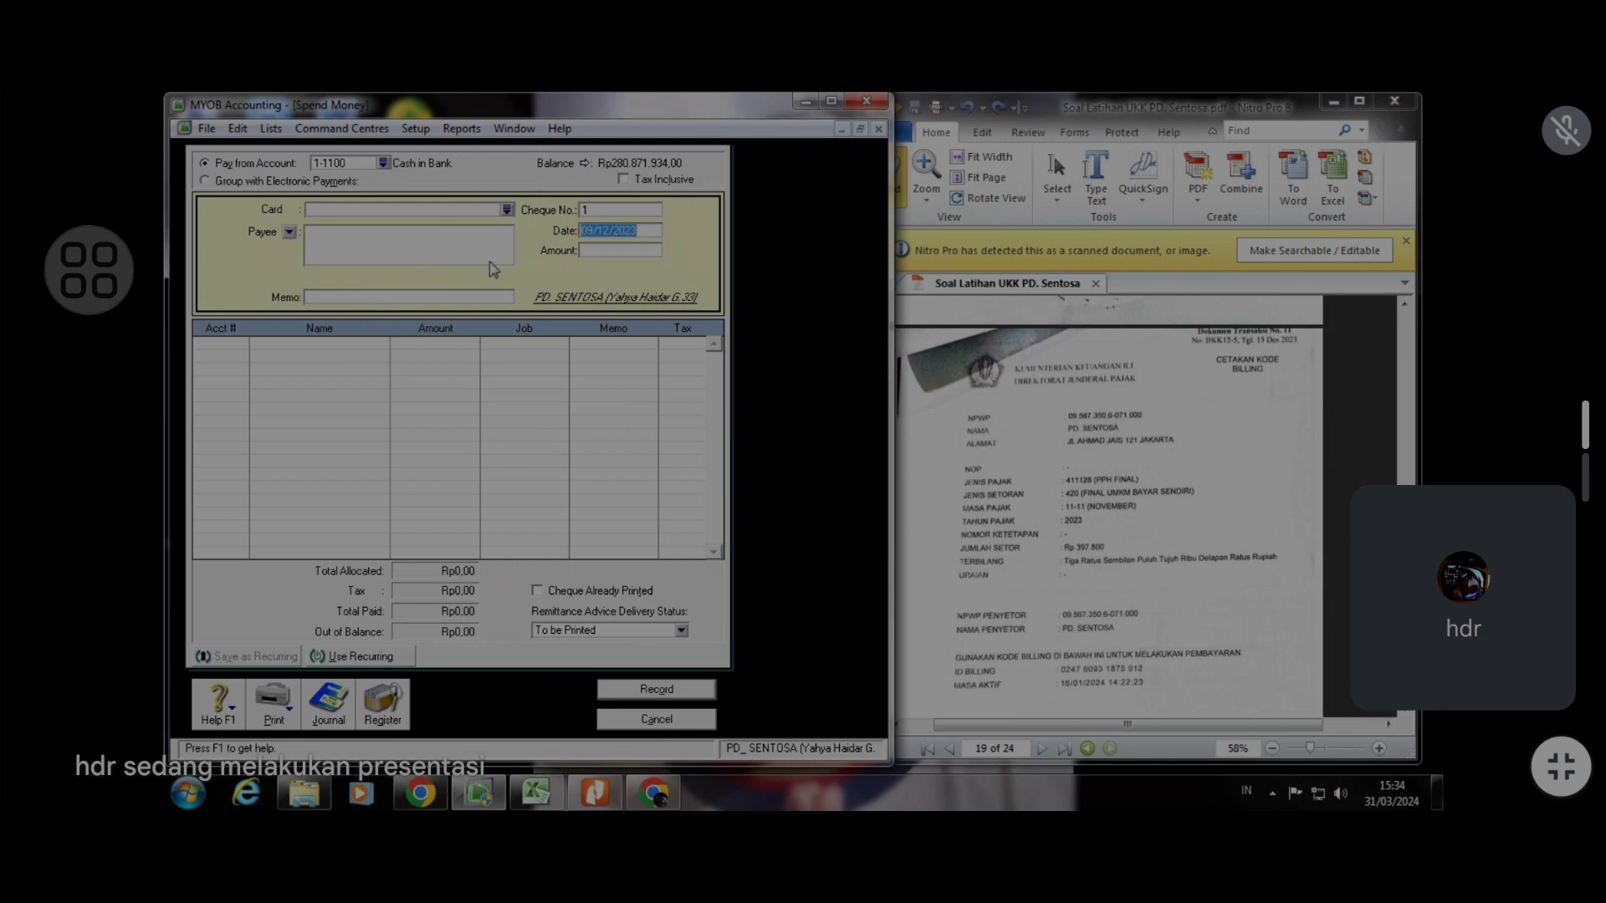
click(508, 210)
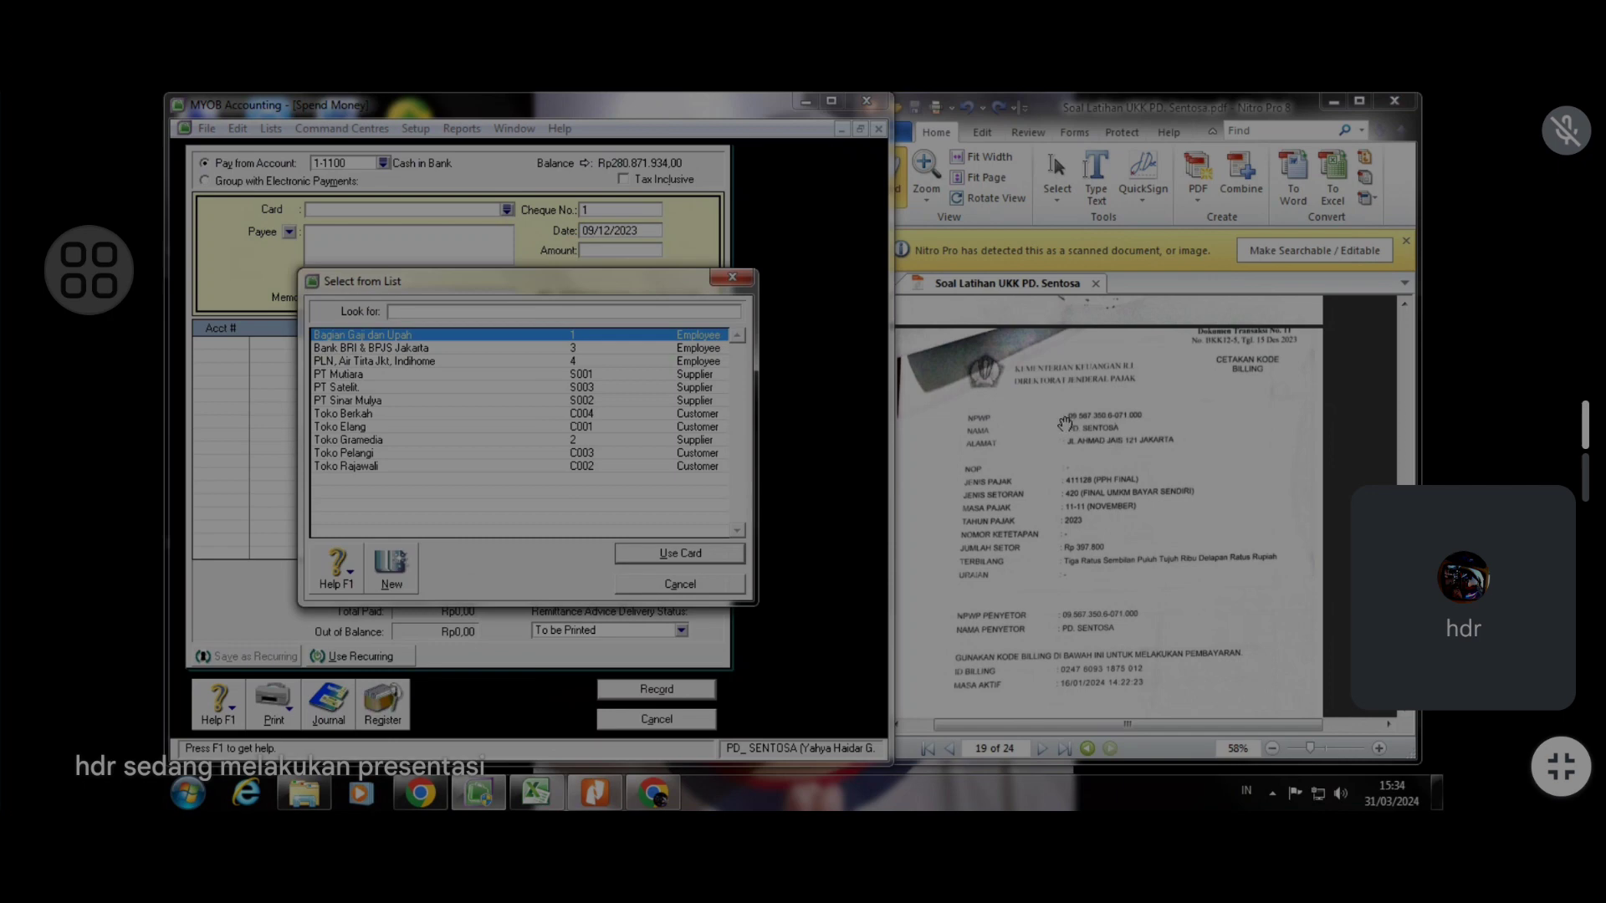
click(404, 571)
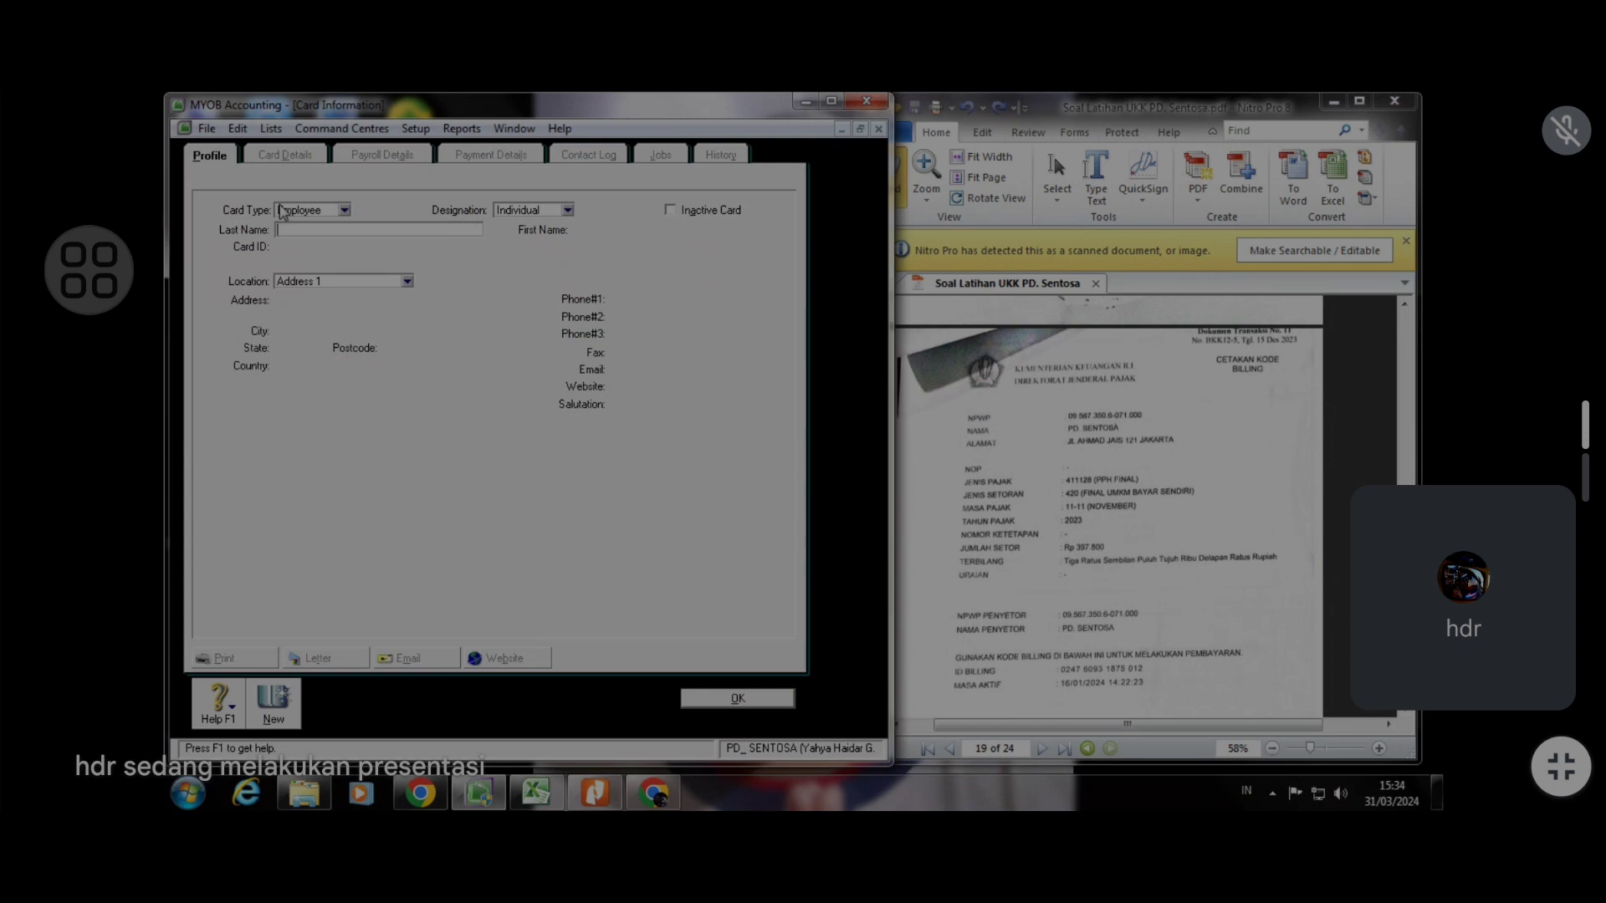
text(DJP)
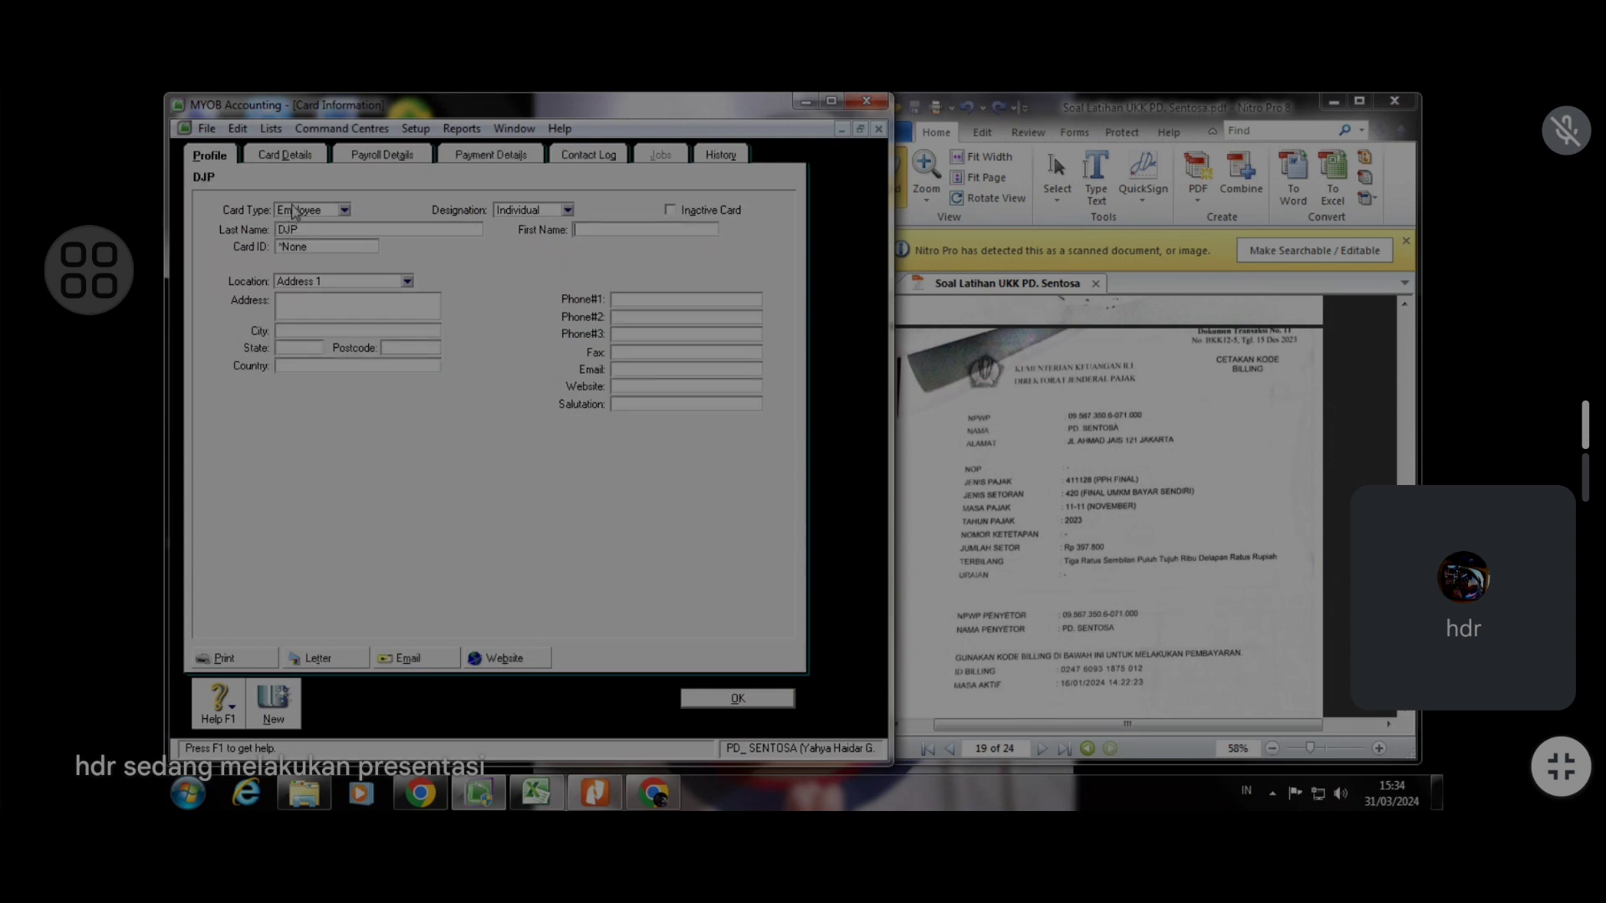
click(306, 249)
text(5)
click(780, 701)
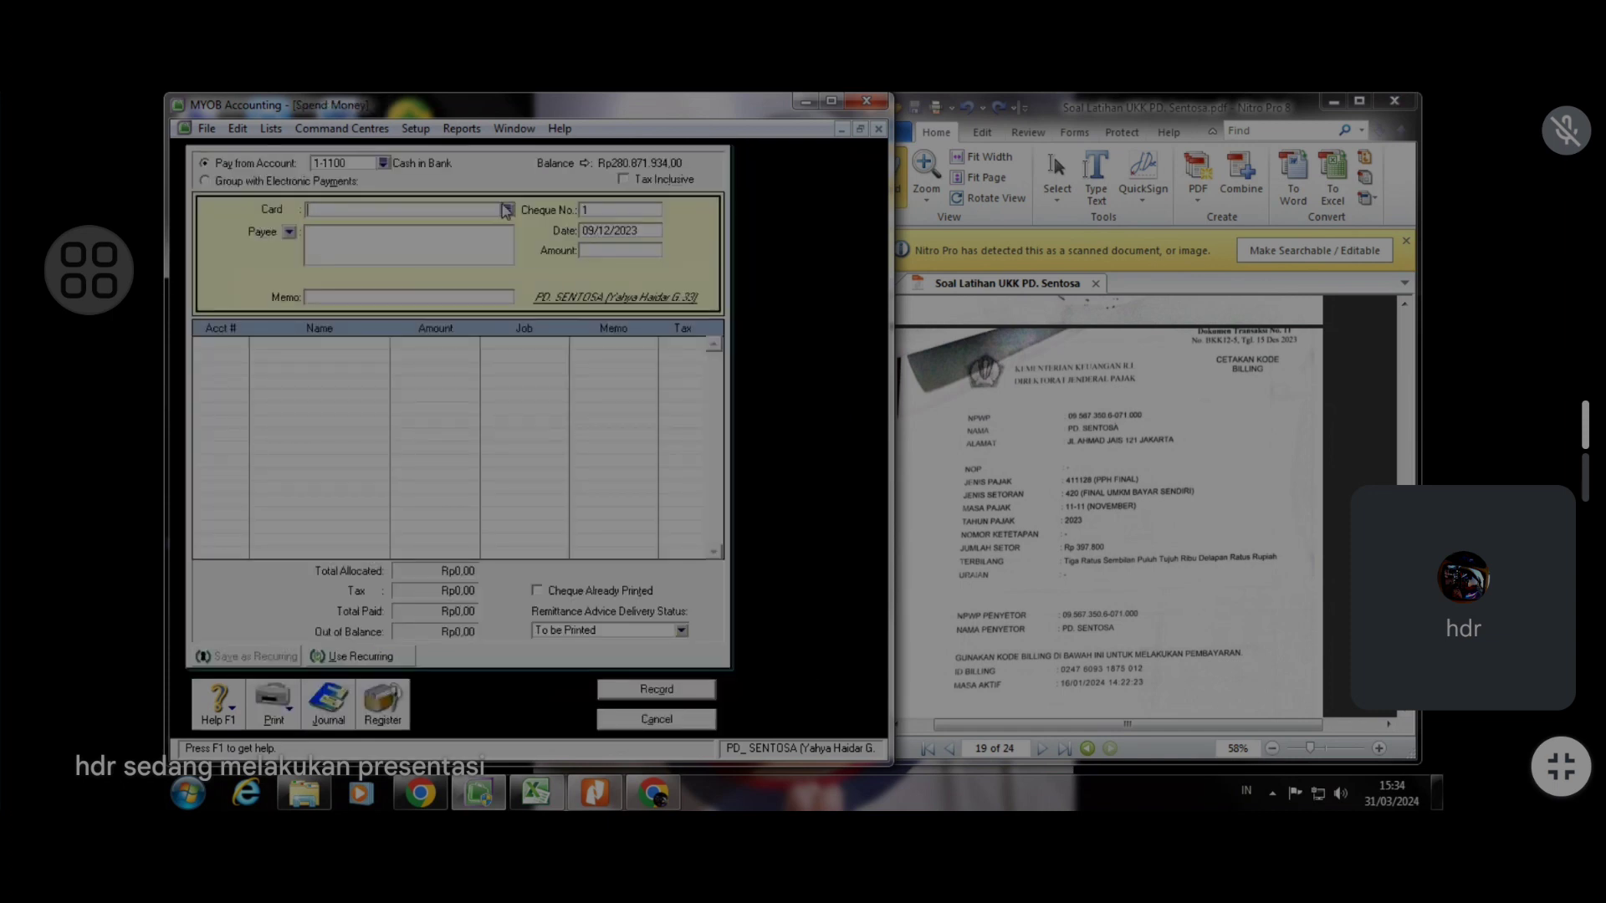
Select the DJP card as the payee of the payment
click(506, 213)
click(376, 361)
click(665, 550)
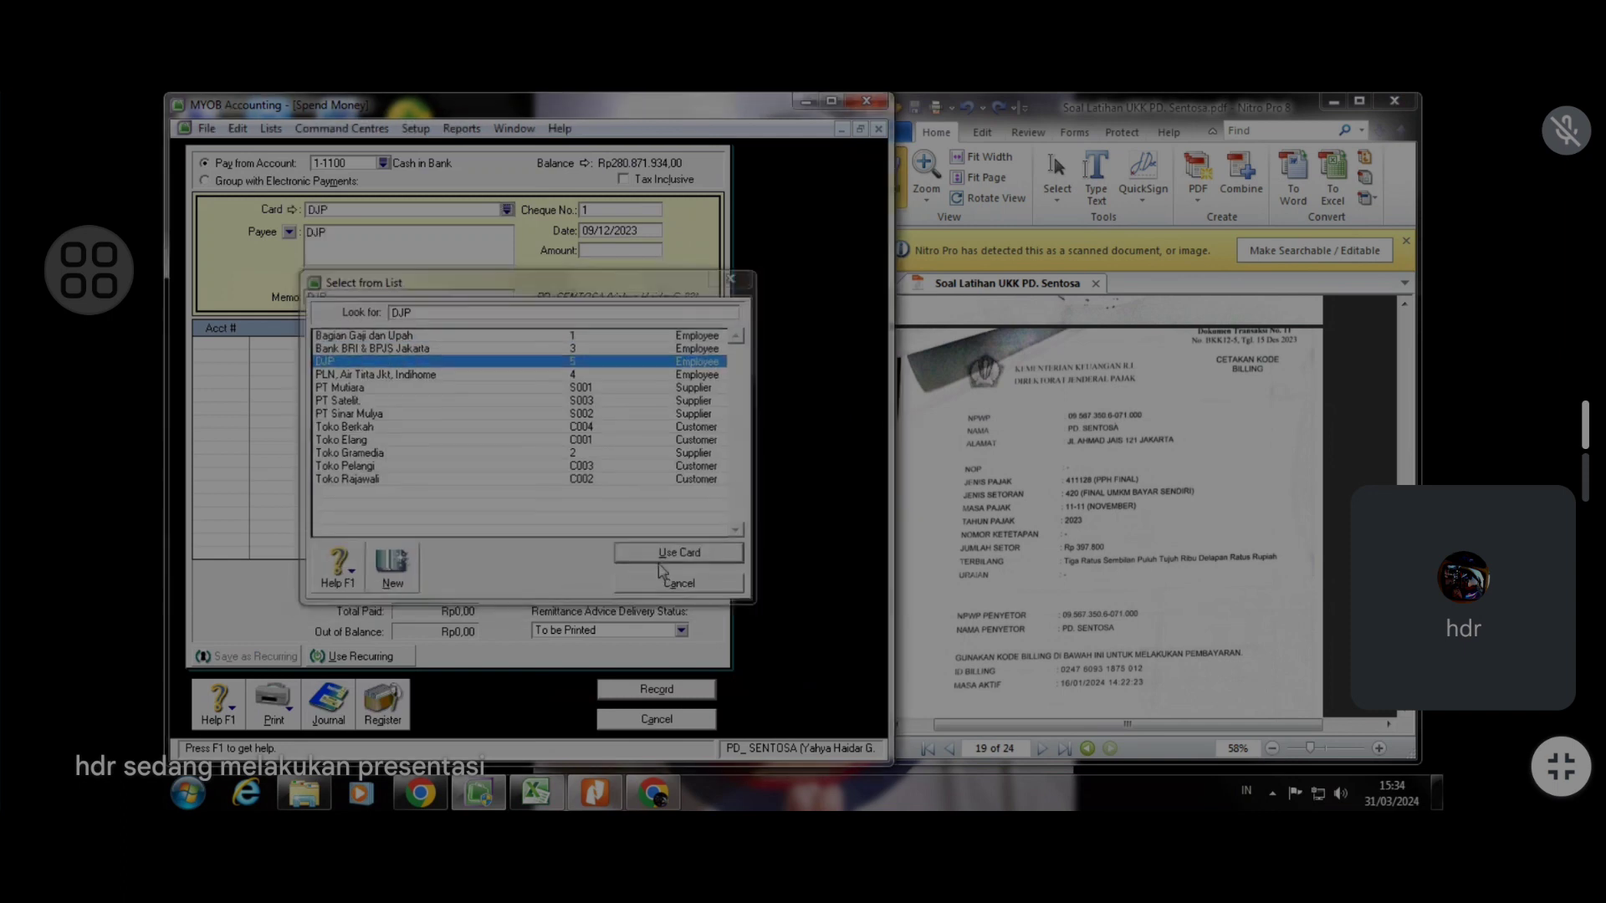
Enter the memo "Setoran PPh Final masa November 2023"
click(385, 296)
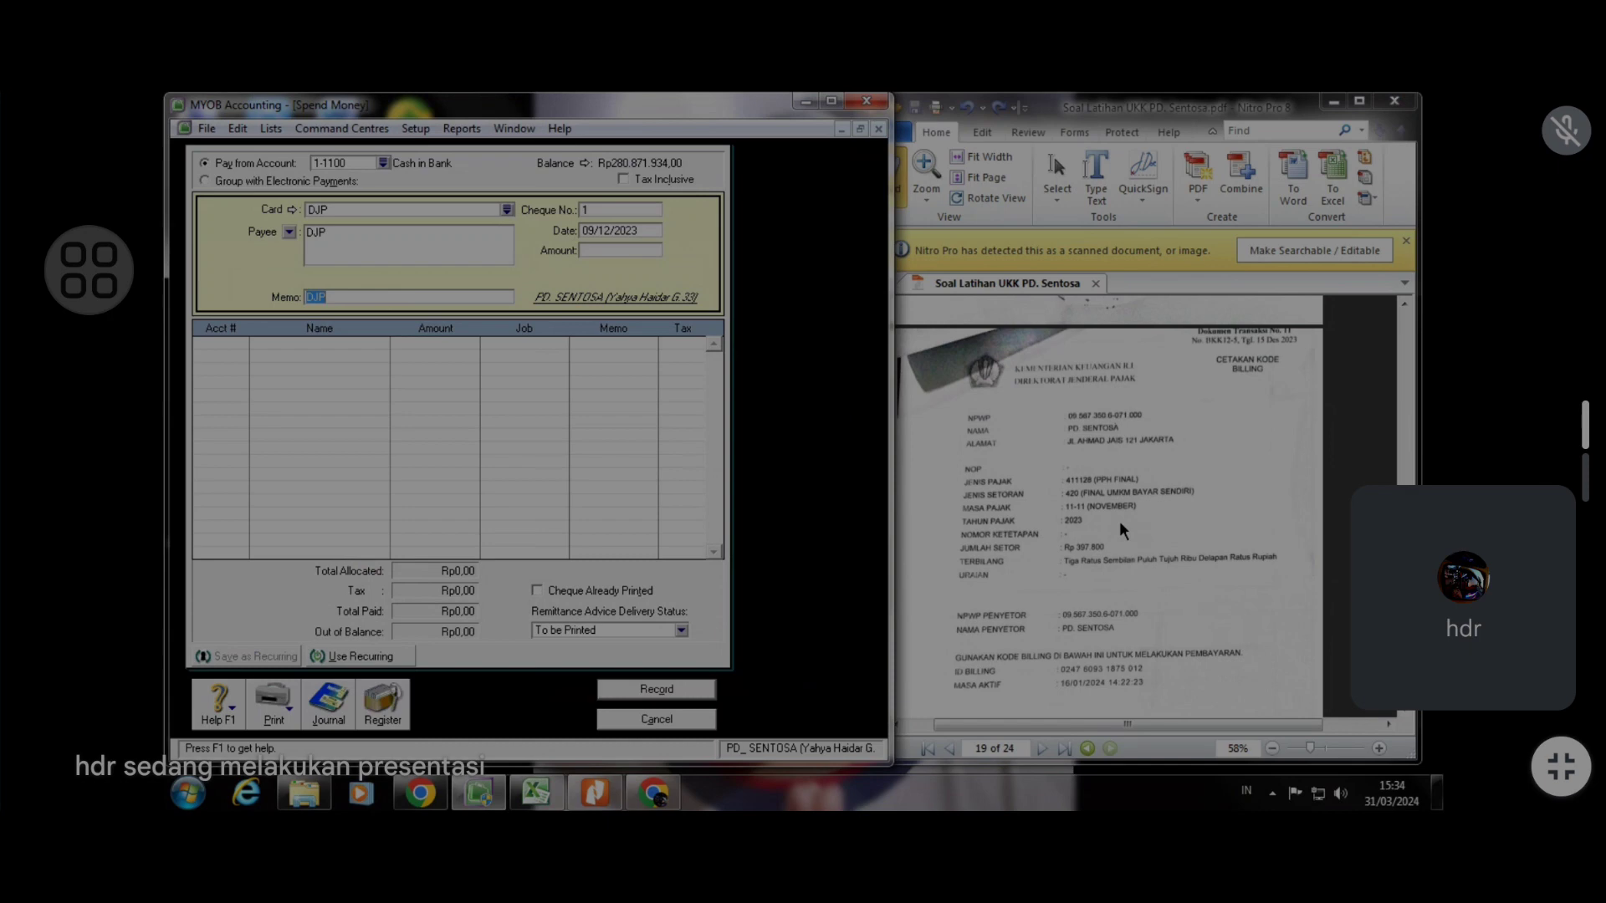
text(Setoran PPh Final masa ZN)
key(BackSpace)
key(BackSpace)
text(Noo9)
key(BackSpace)
text(vember 2023)
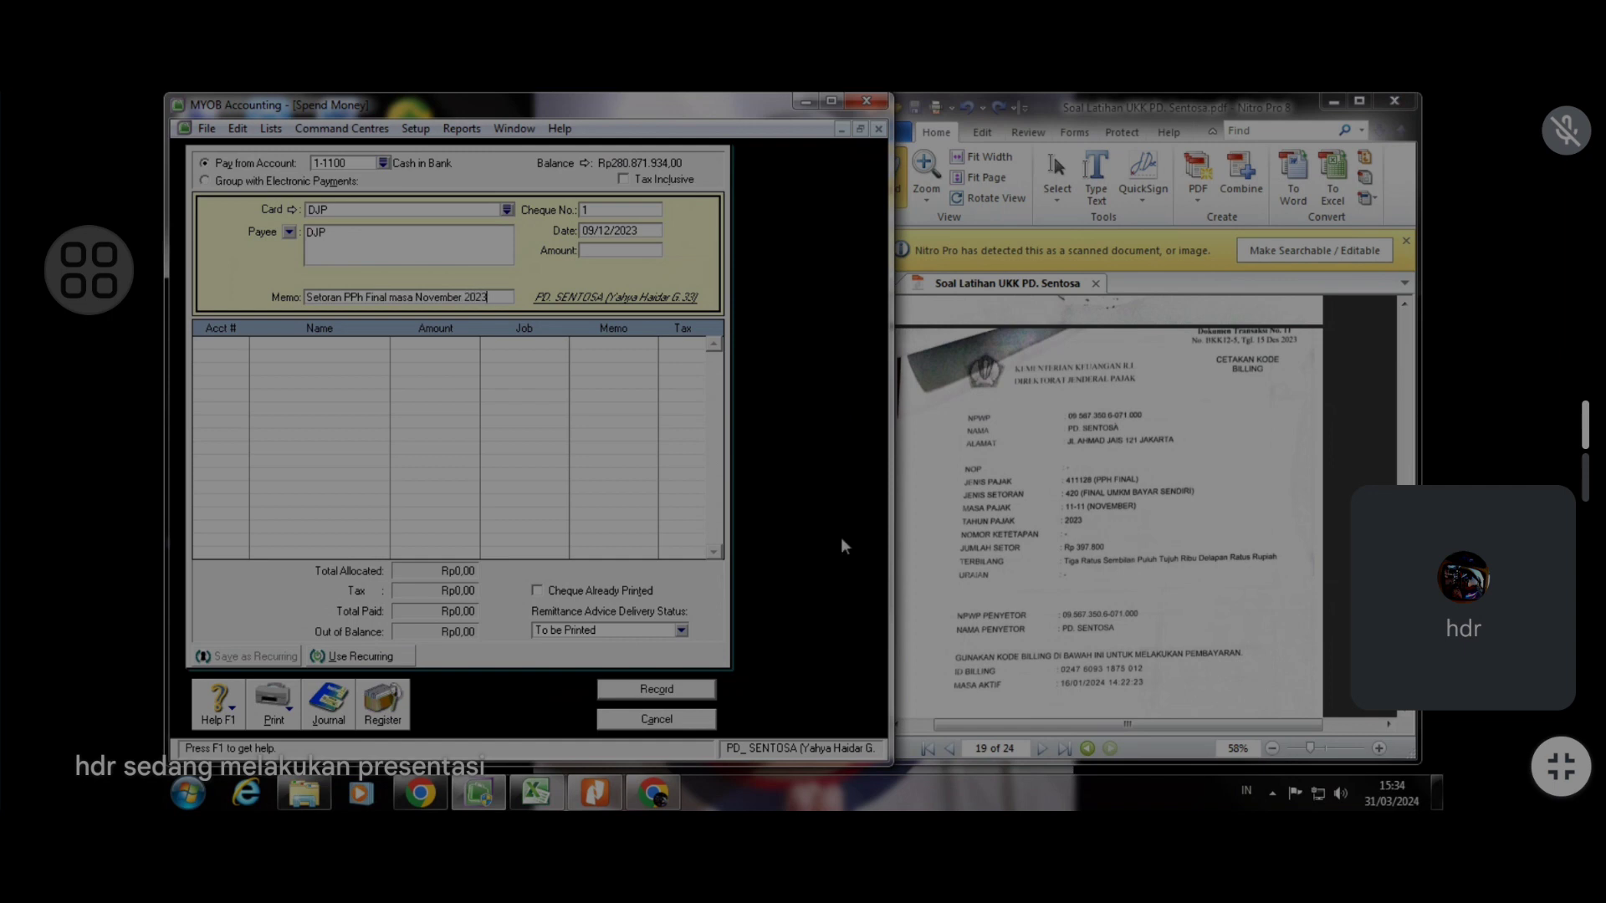
Switch to the Excel journal and enter date 15 and reference BKK12-5 in the next empty row
click(535, 793)
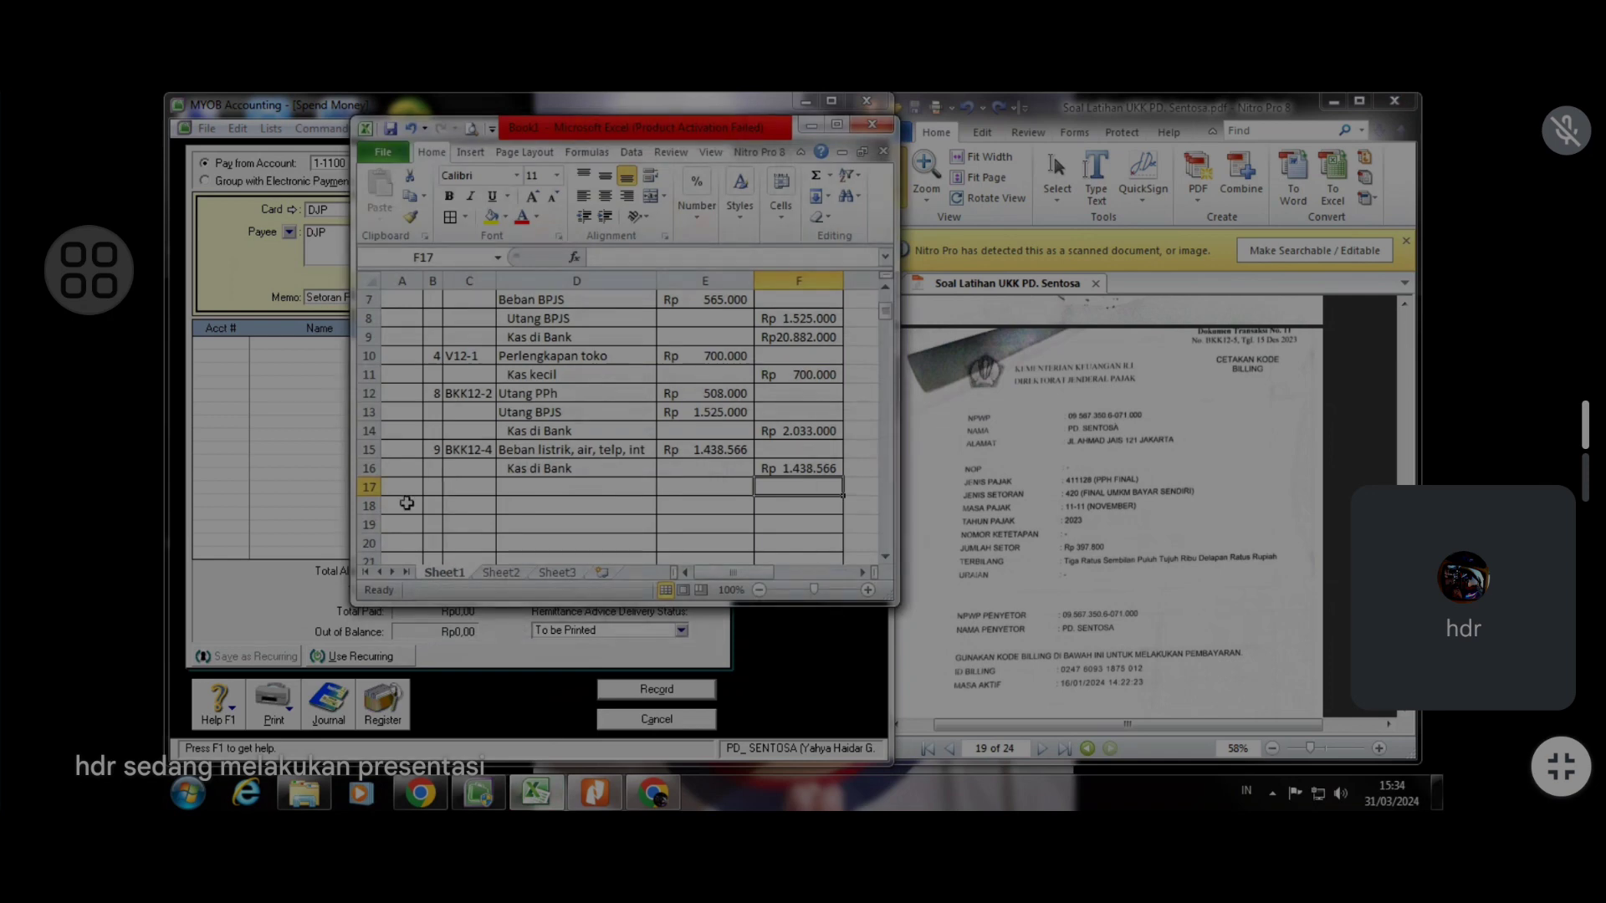
click(435, 483)
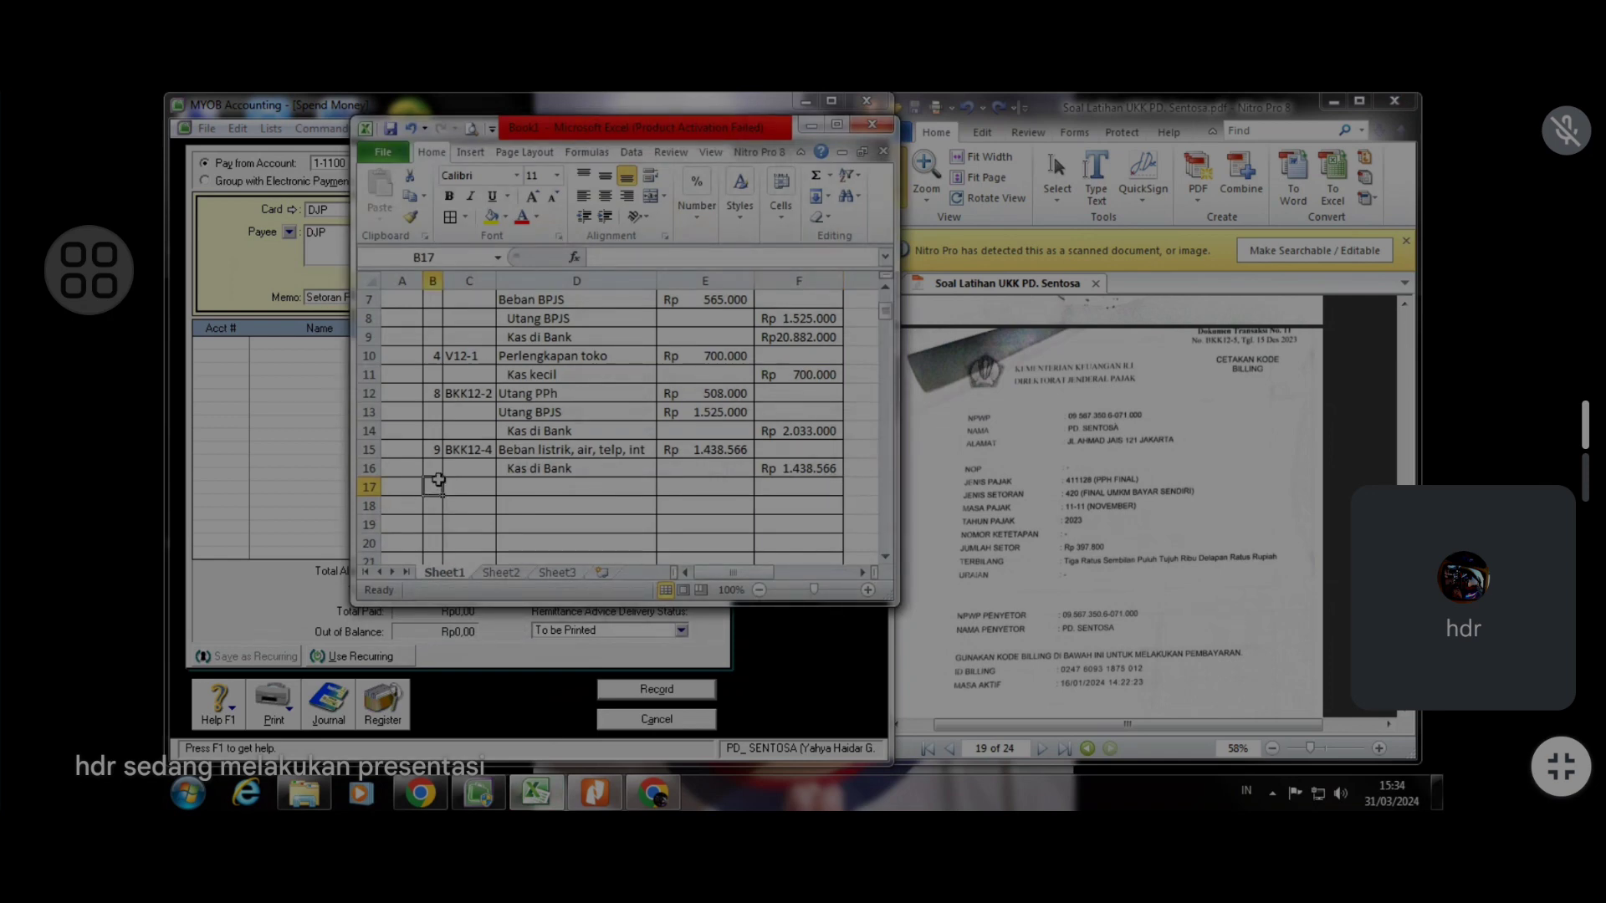
text(15)
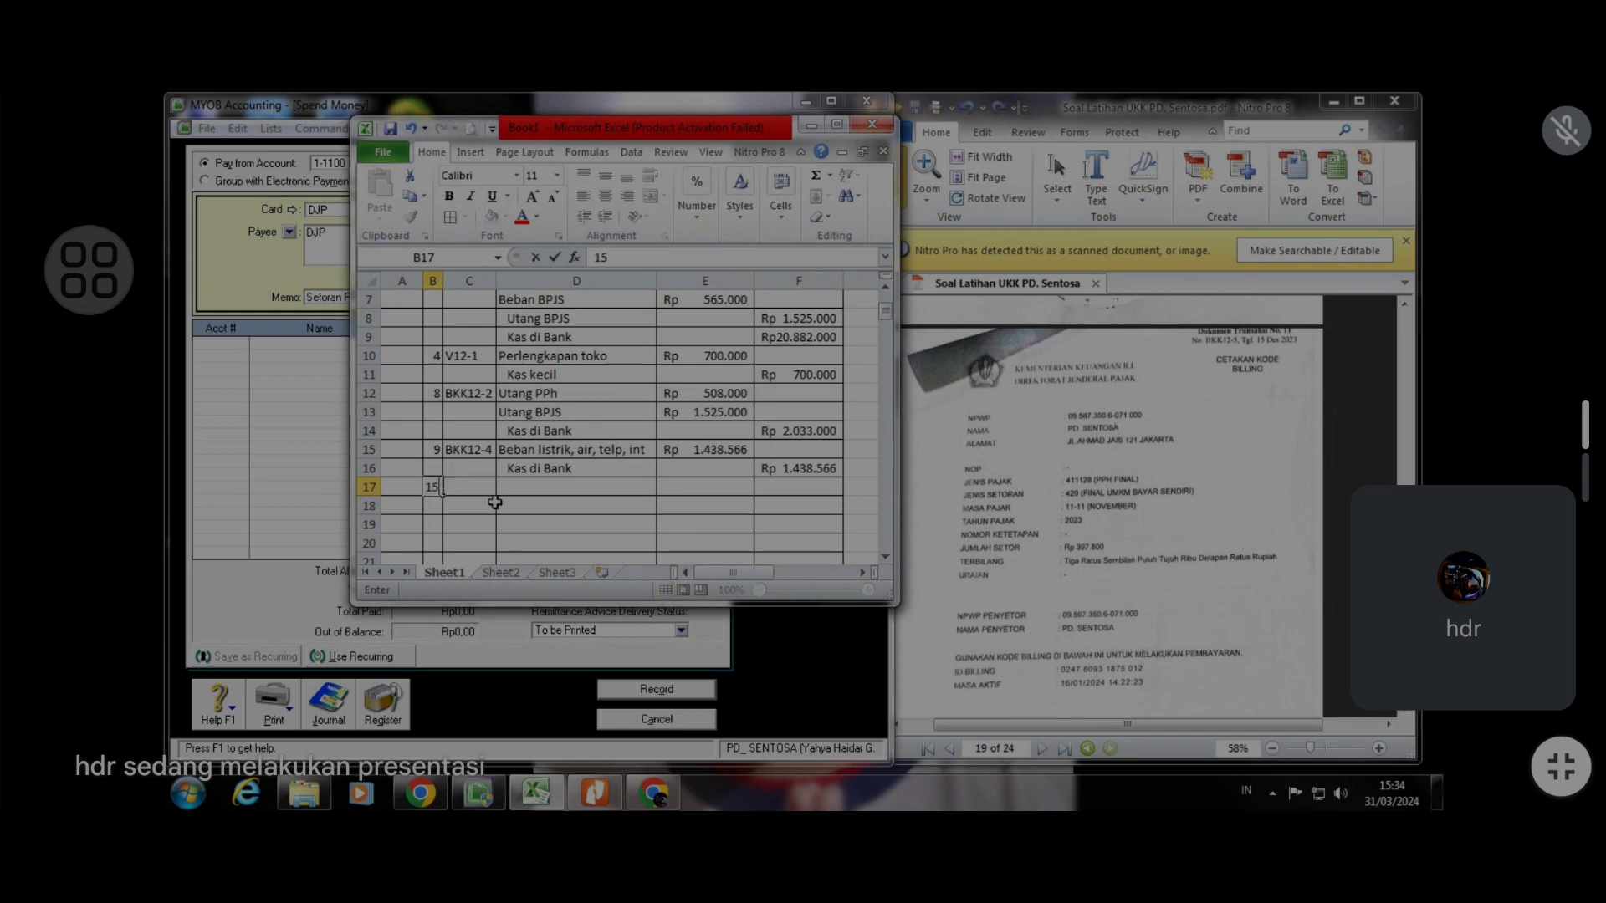
click(471, 483)
text(BKK12-5)
key(Tab)
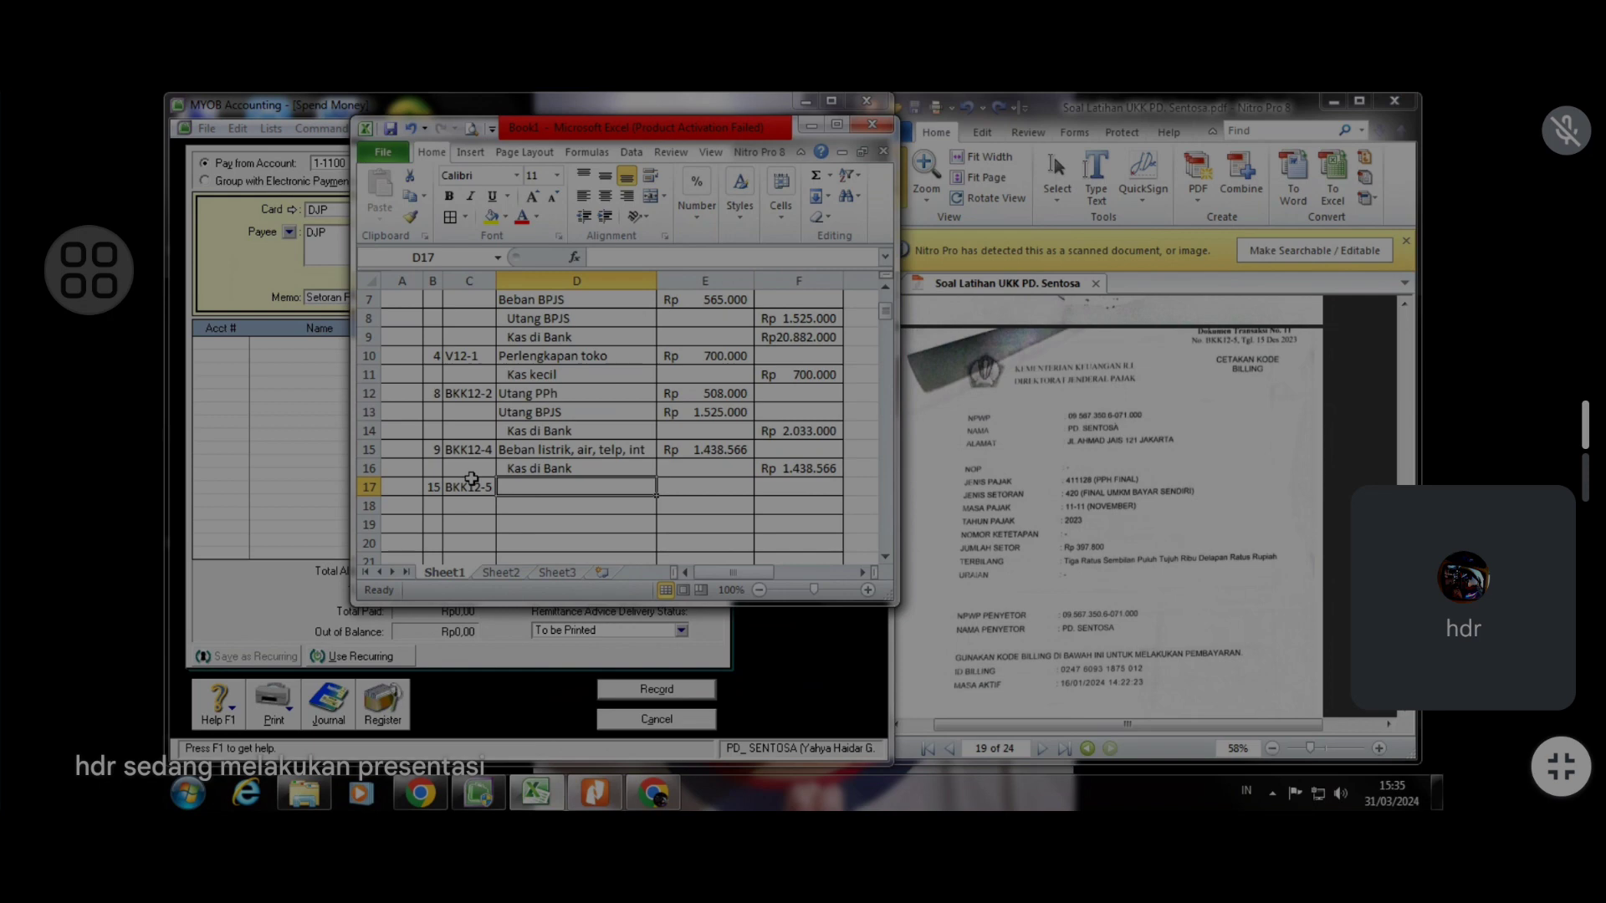
Scroll through the earlier pages of the PDF source documents to review previous transactions
click(1155, 425)
scroll(1137, 443, up, 1)
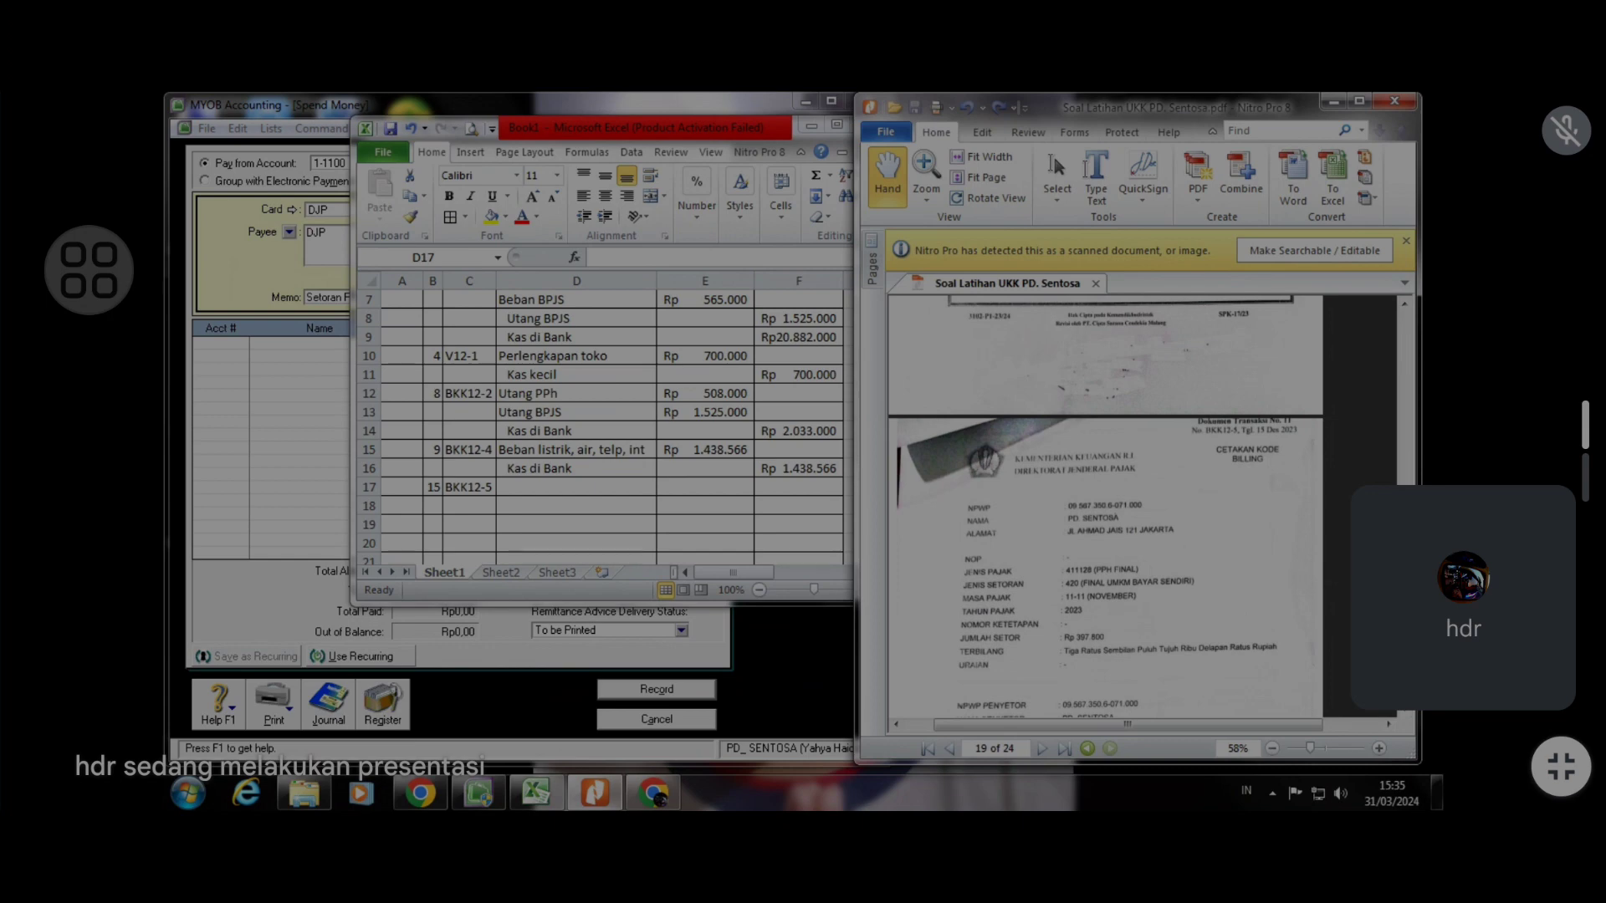
scroll(1104, 502, up, 3)
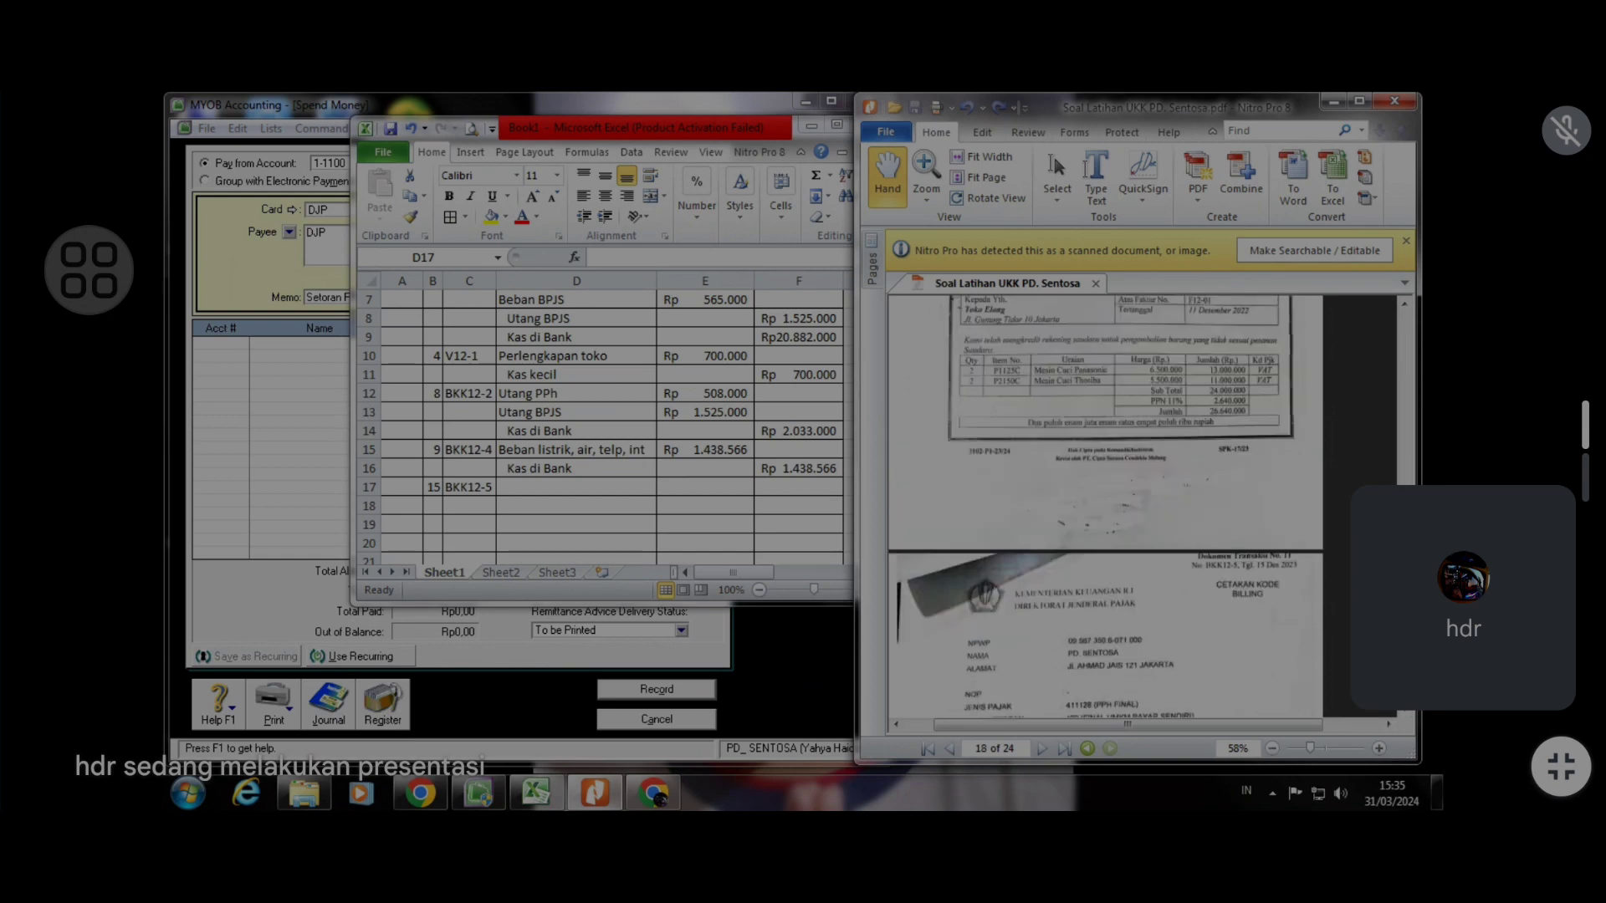
scroll(1317, 573, up, 12)
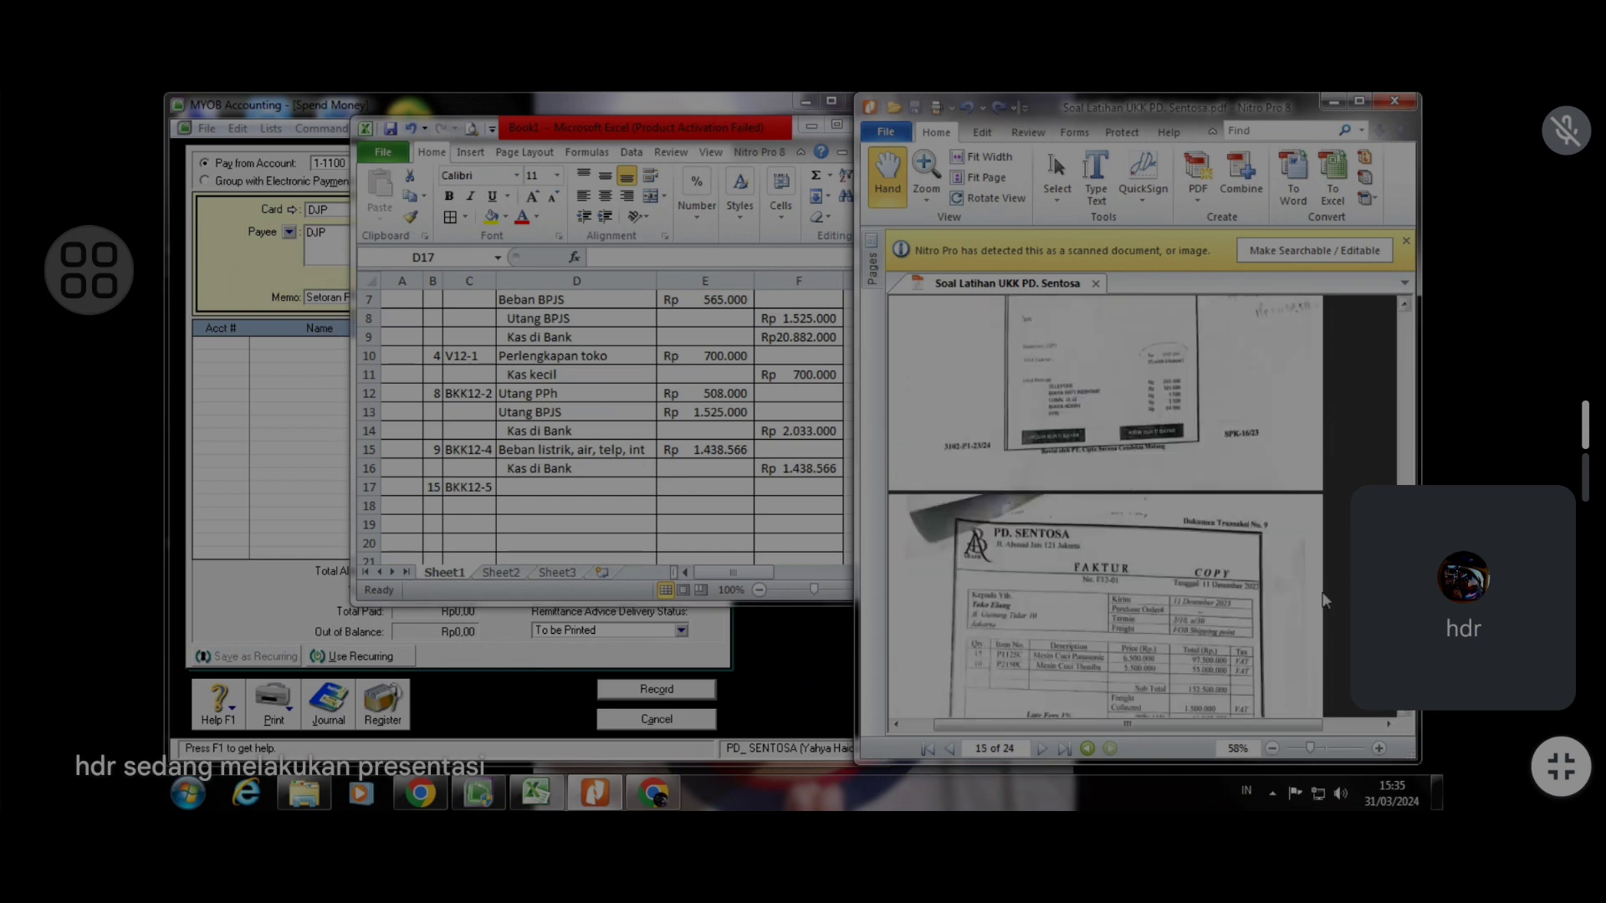
scroll(1317, 573, up, 6)
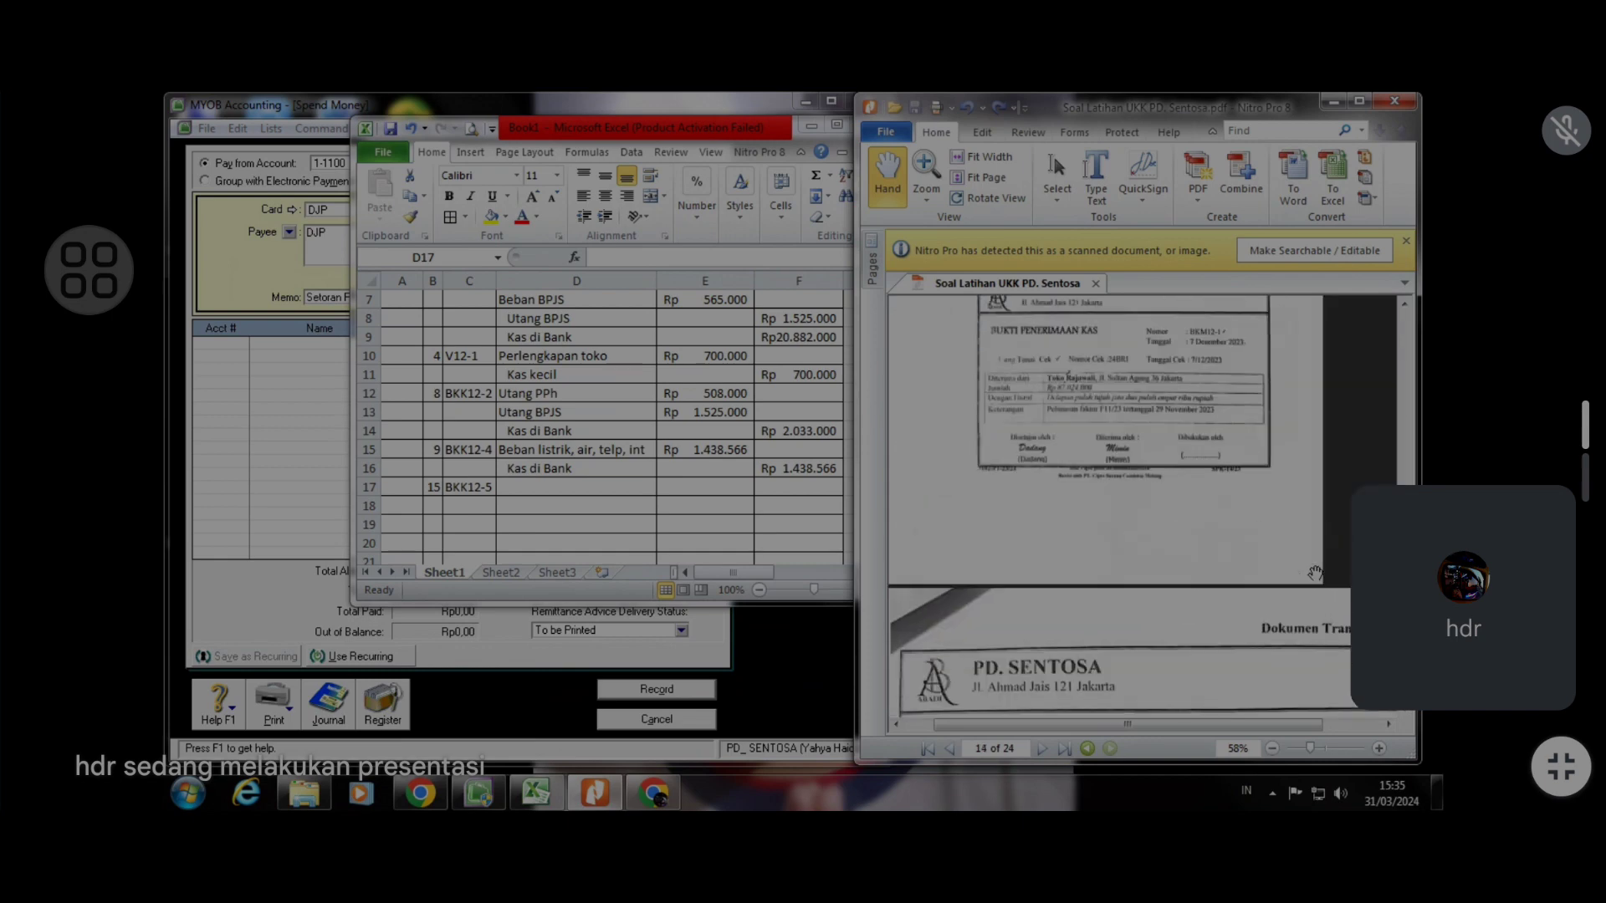
scroll(1412, 481, up, 1)
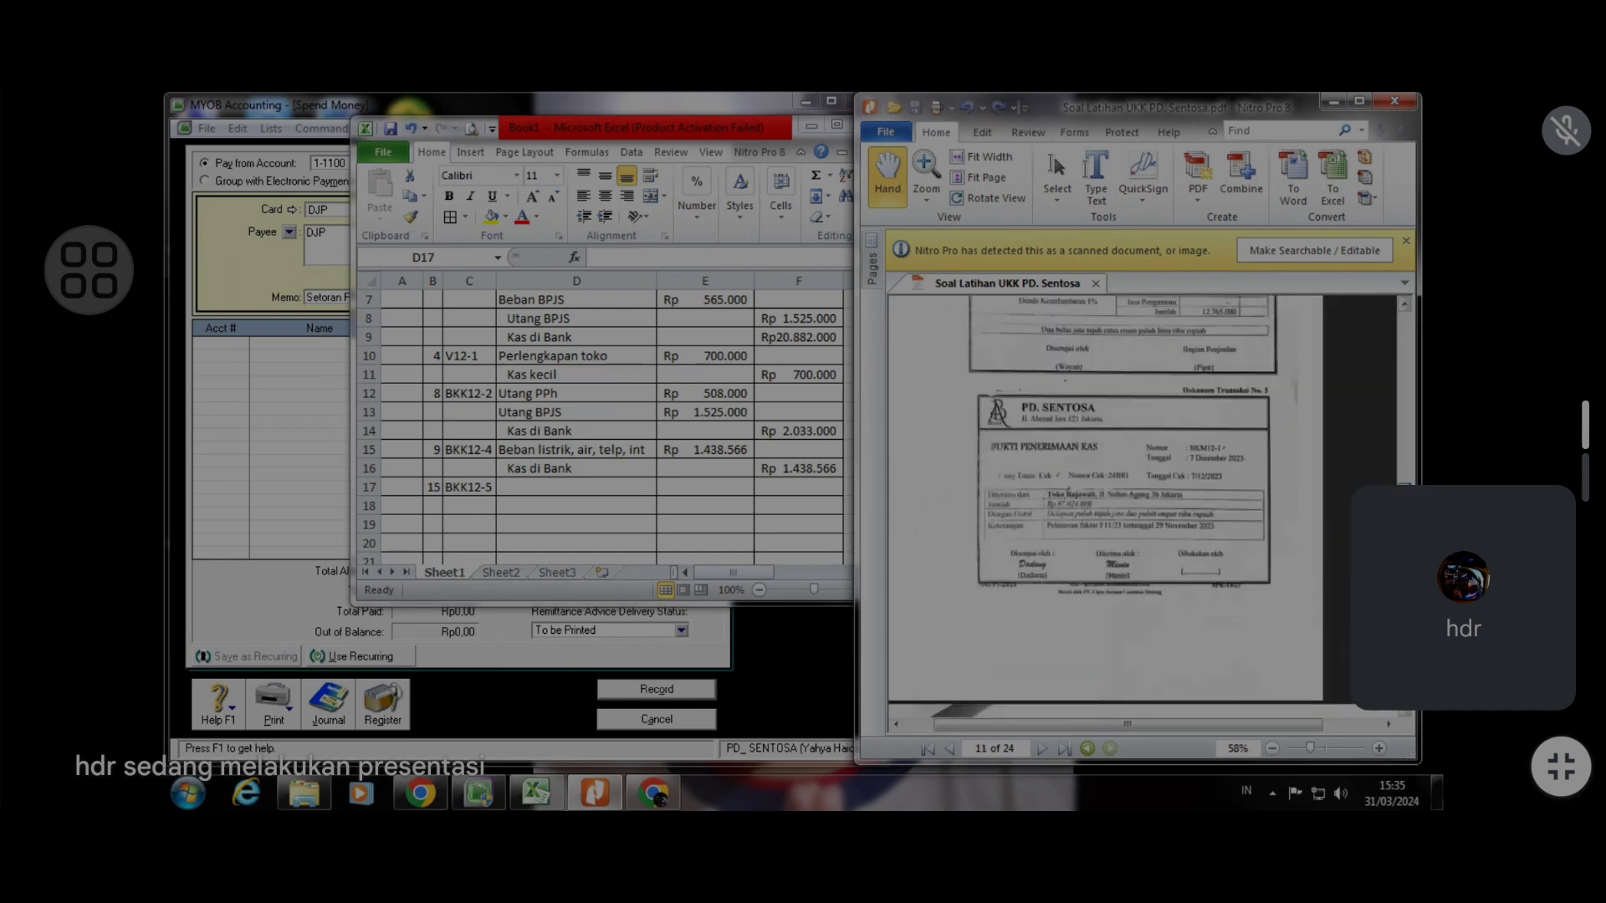
scroll(1327, 490, up, 10)
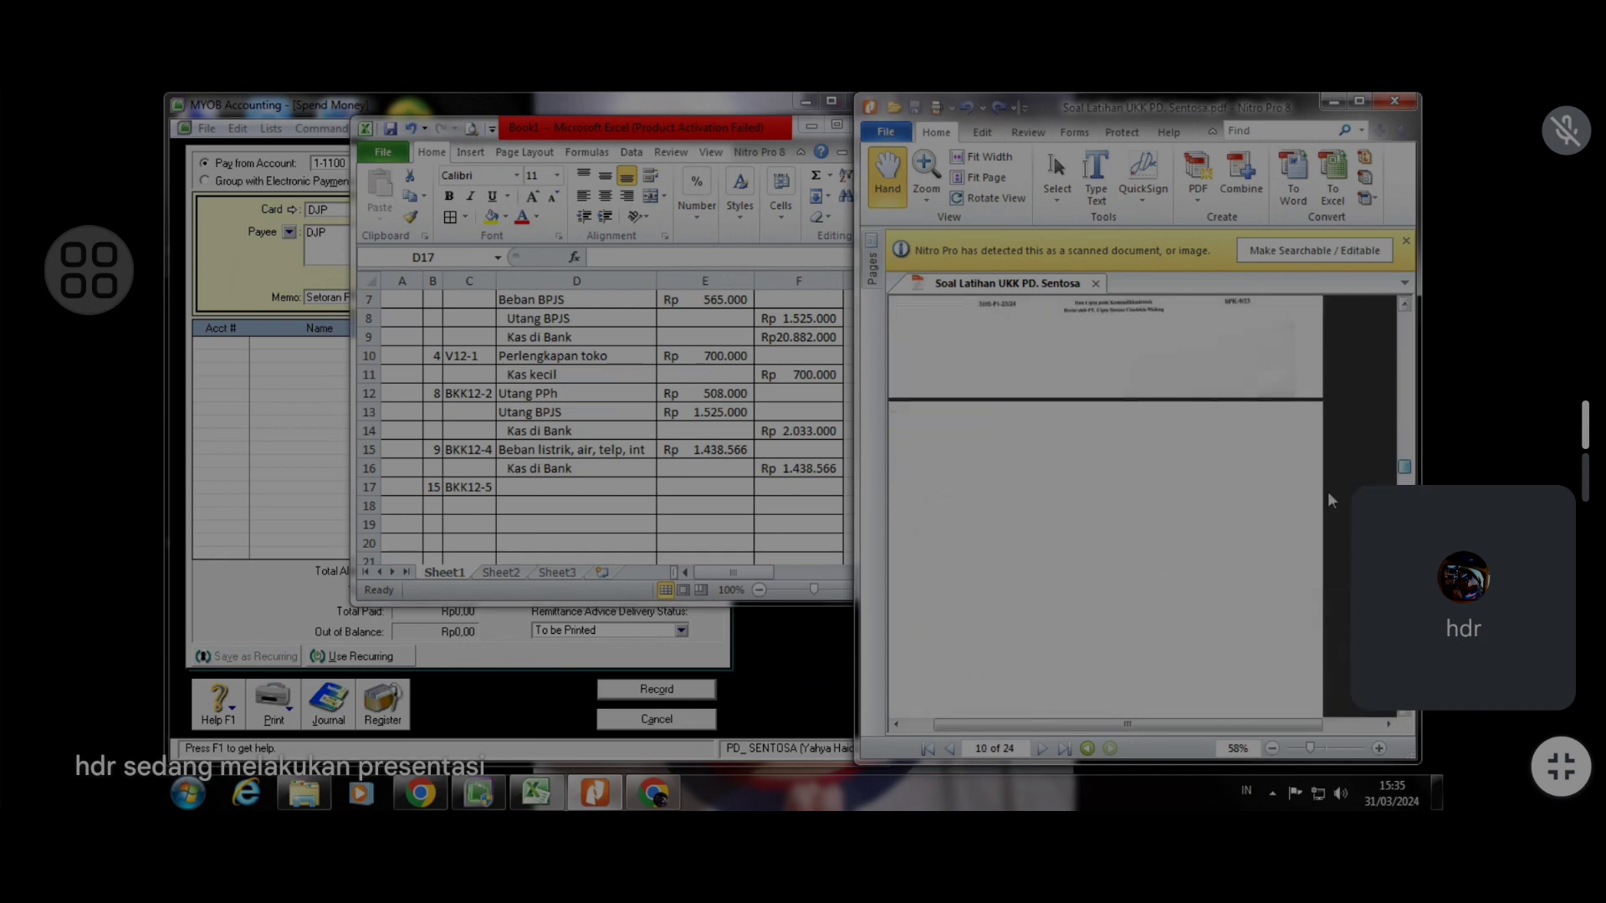
scroll(1141, 565, up, 10)
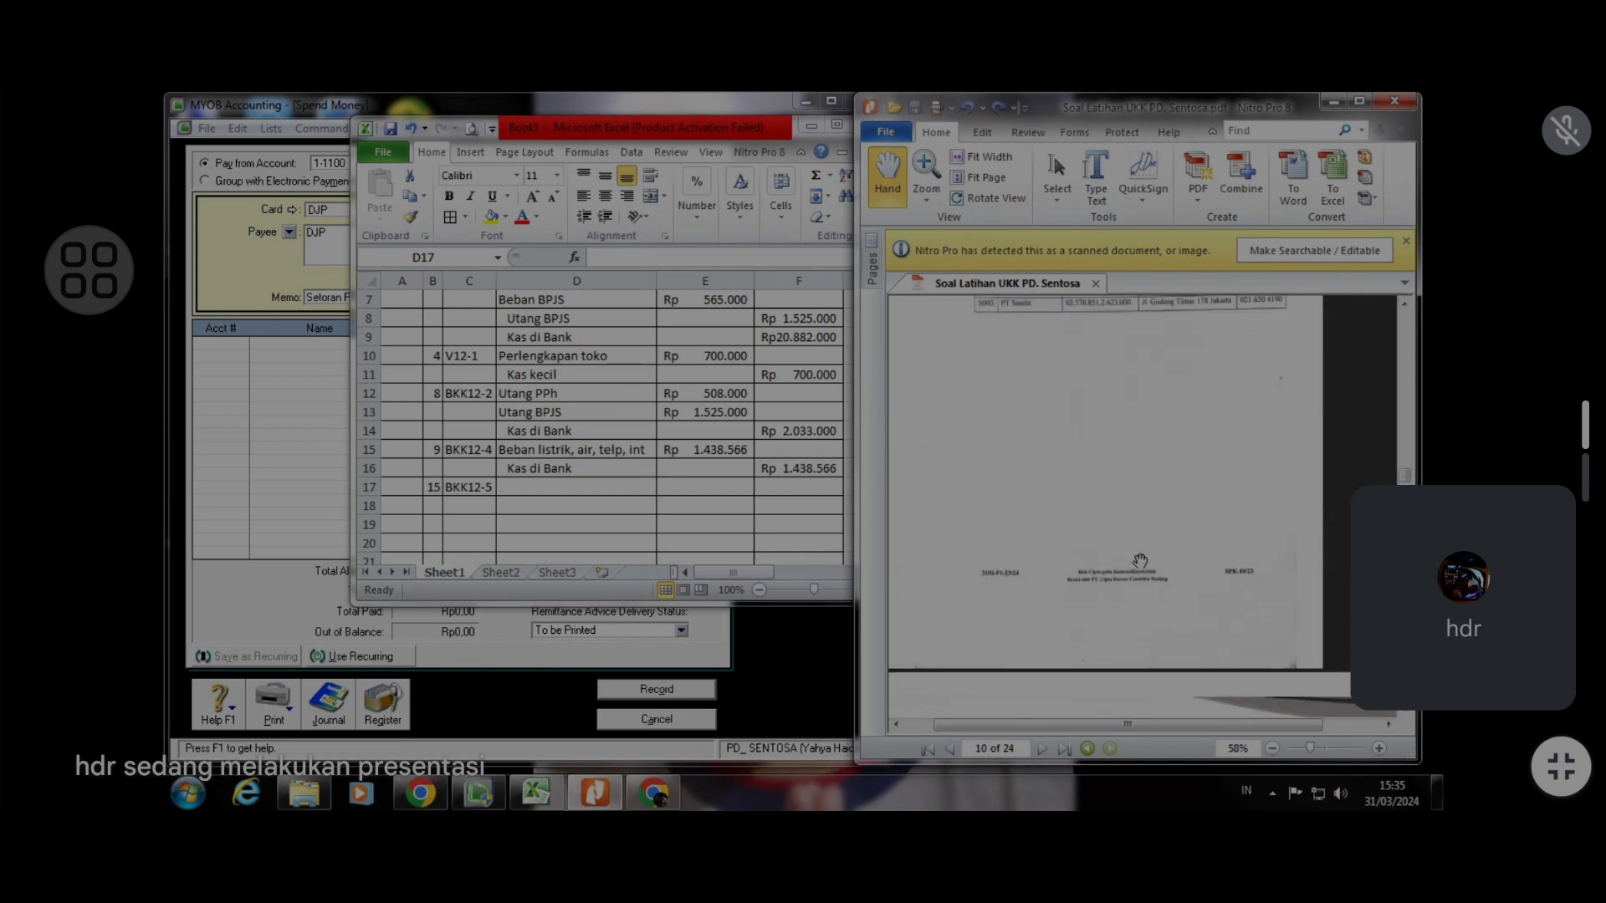
scroll(1141, 559, up, 10)
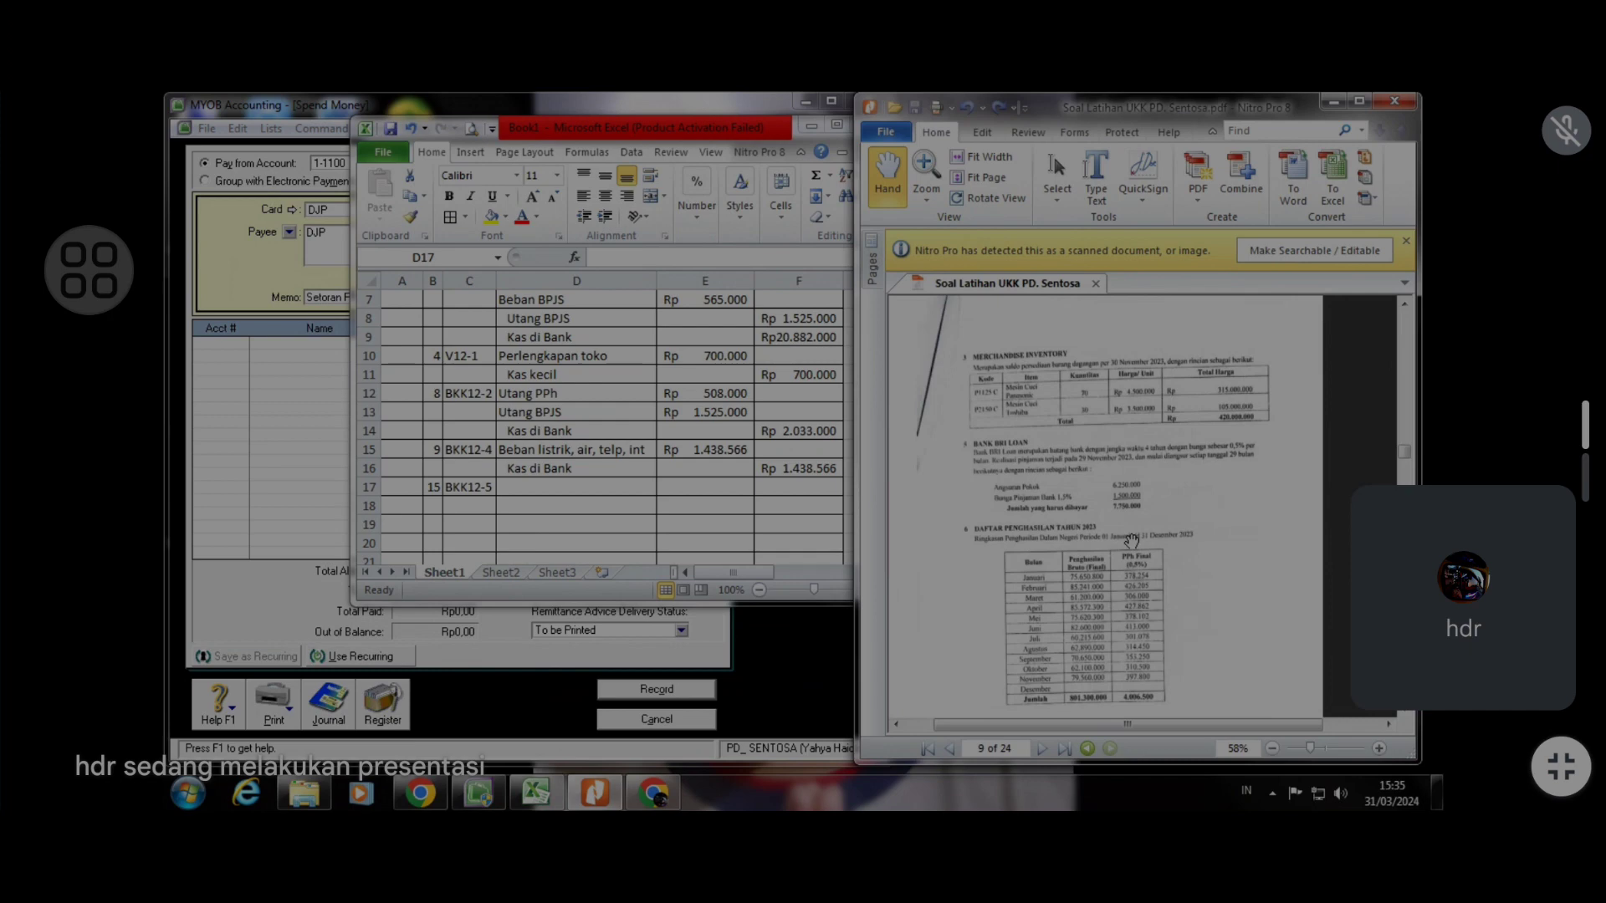
drag(1405, 456, 1408, 450)
scroll(1286, 445, up, 1)
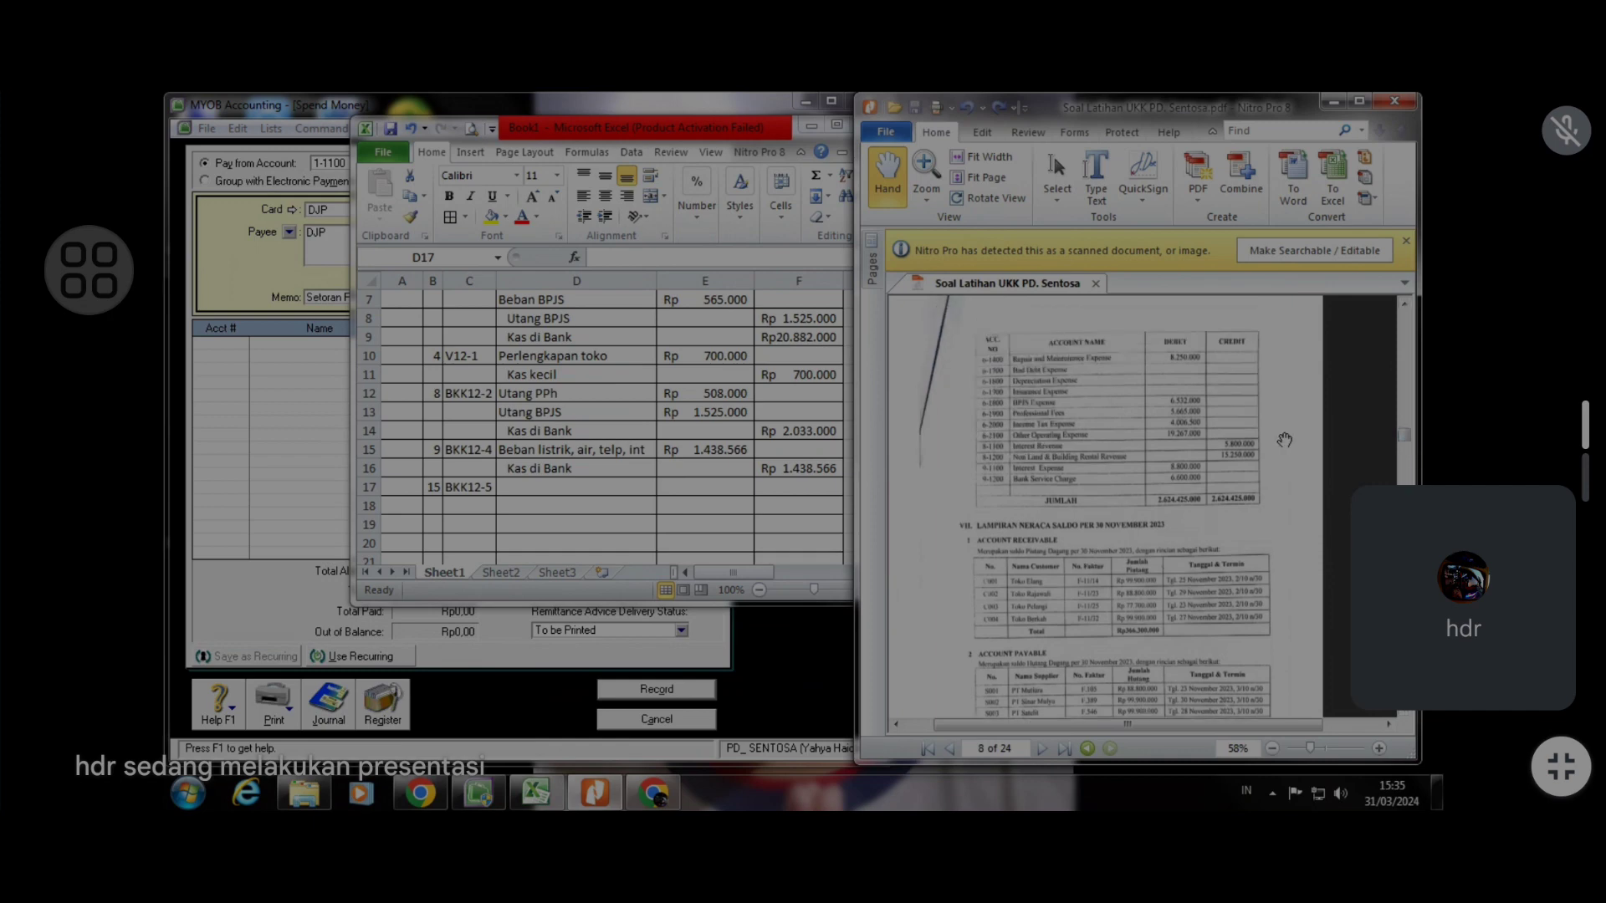
scroll(1284, 440, down, 5)
scroll(1285, 440, up, 5)
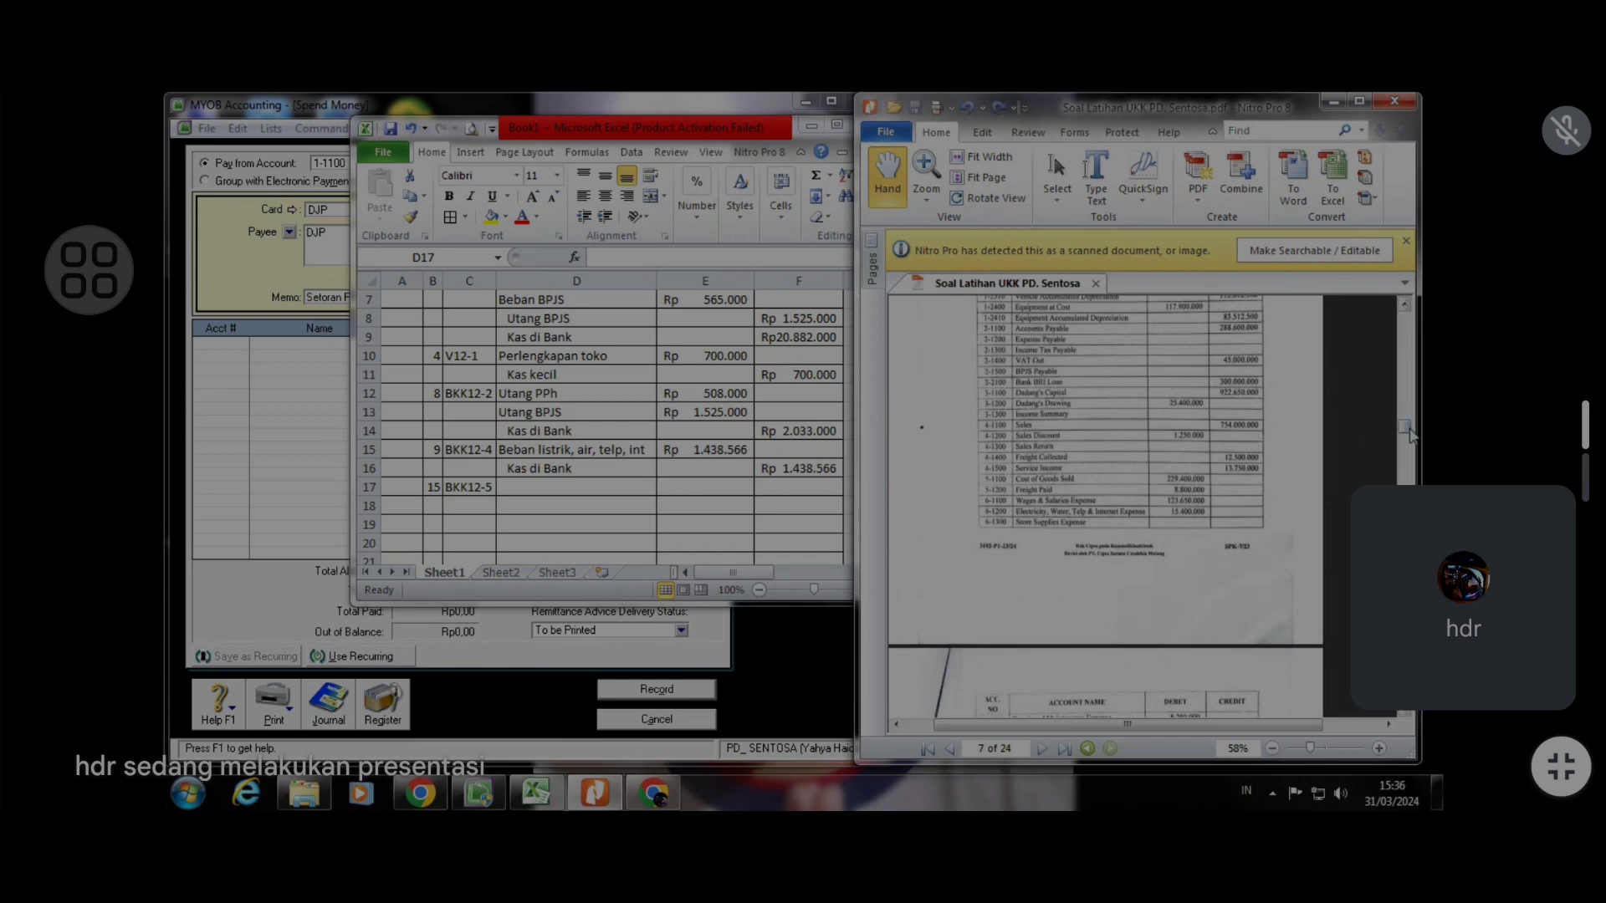
drag(1411, 435, 1410, 516)
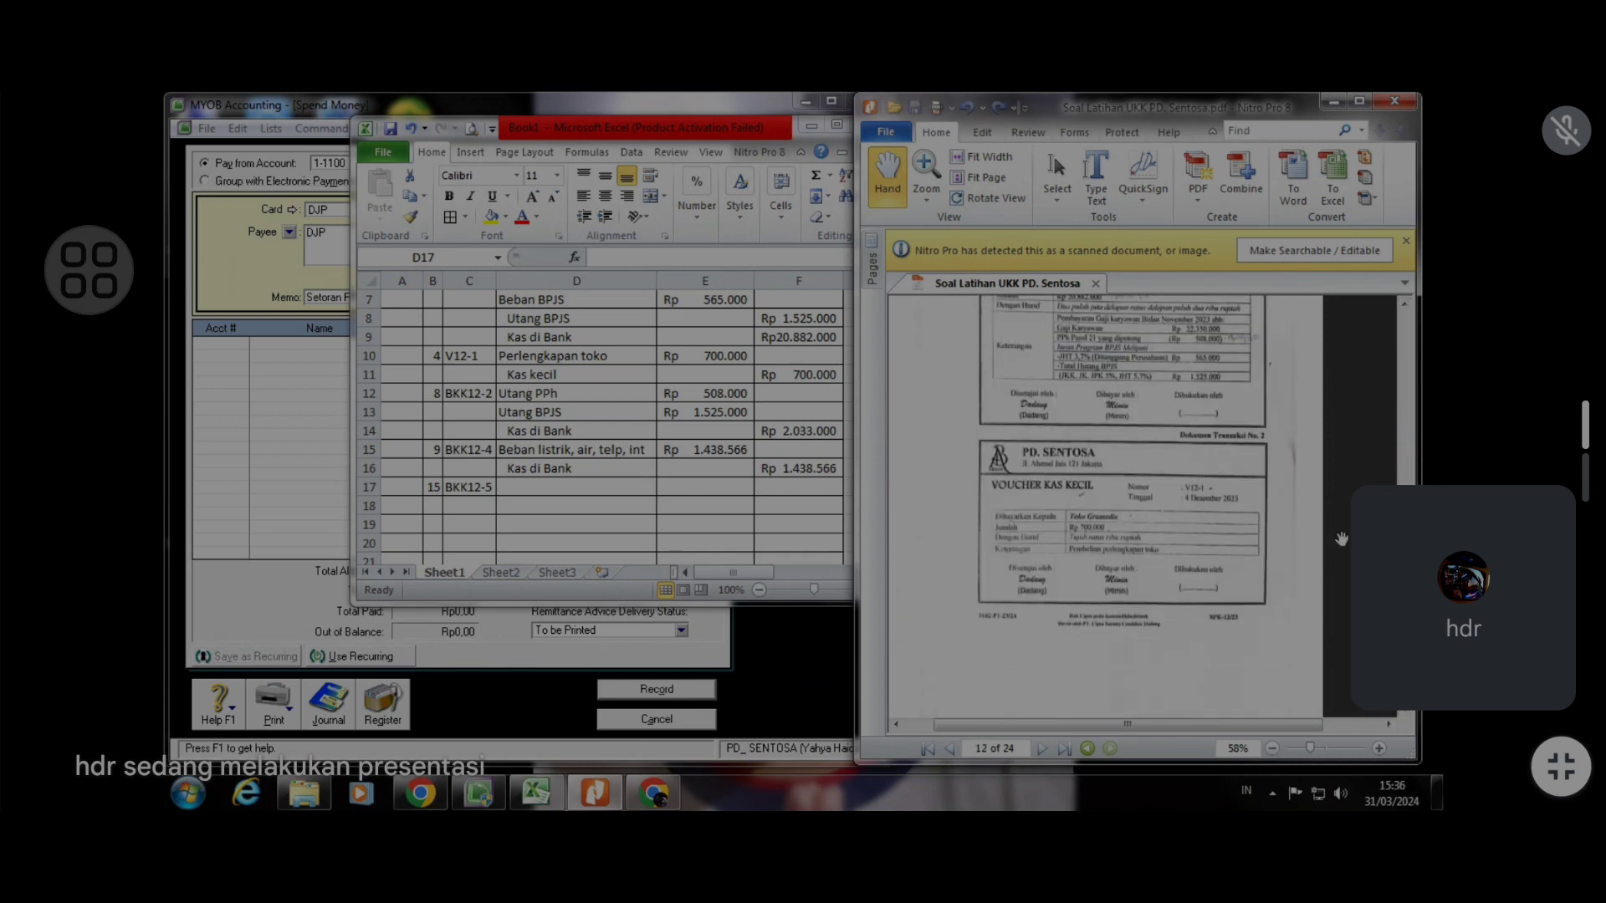
scroll(1342, 540, down, 6)
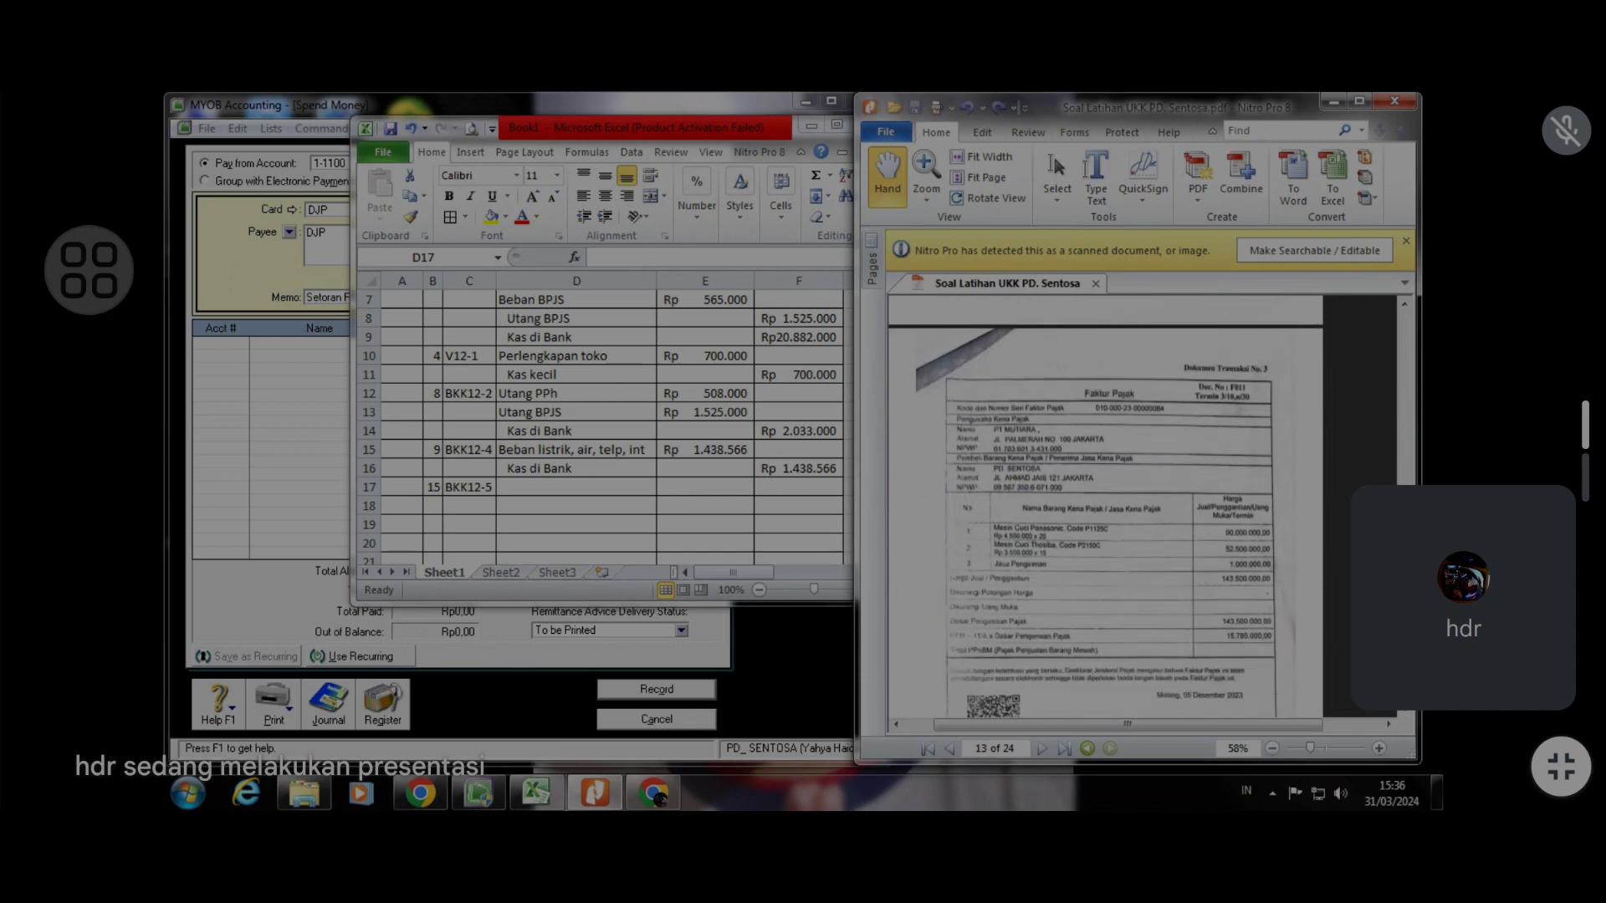
scroll(1336, 565, down, 10)
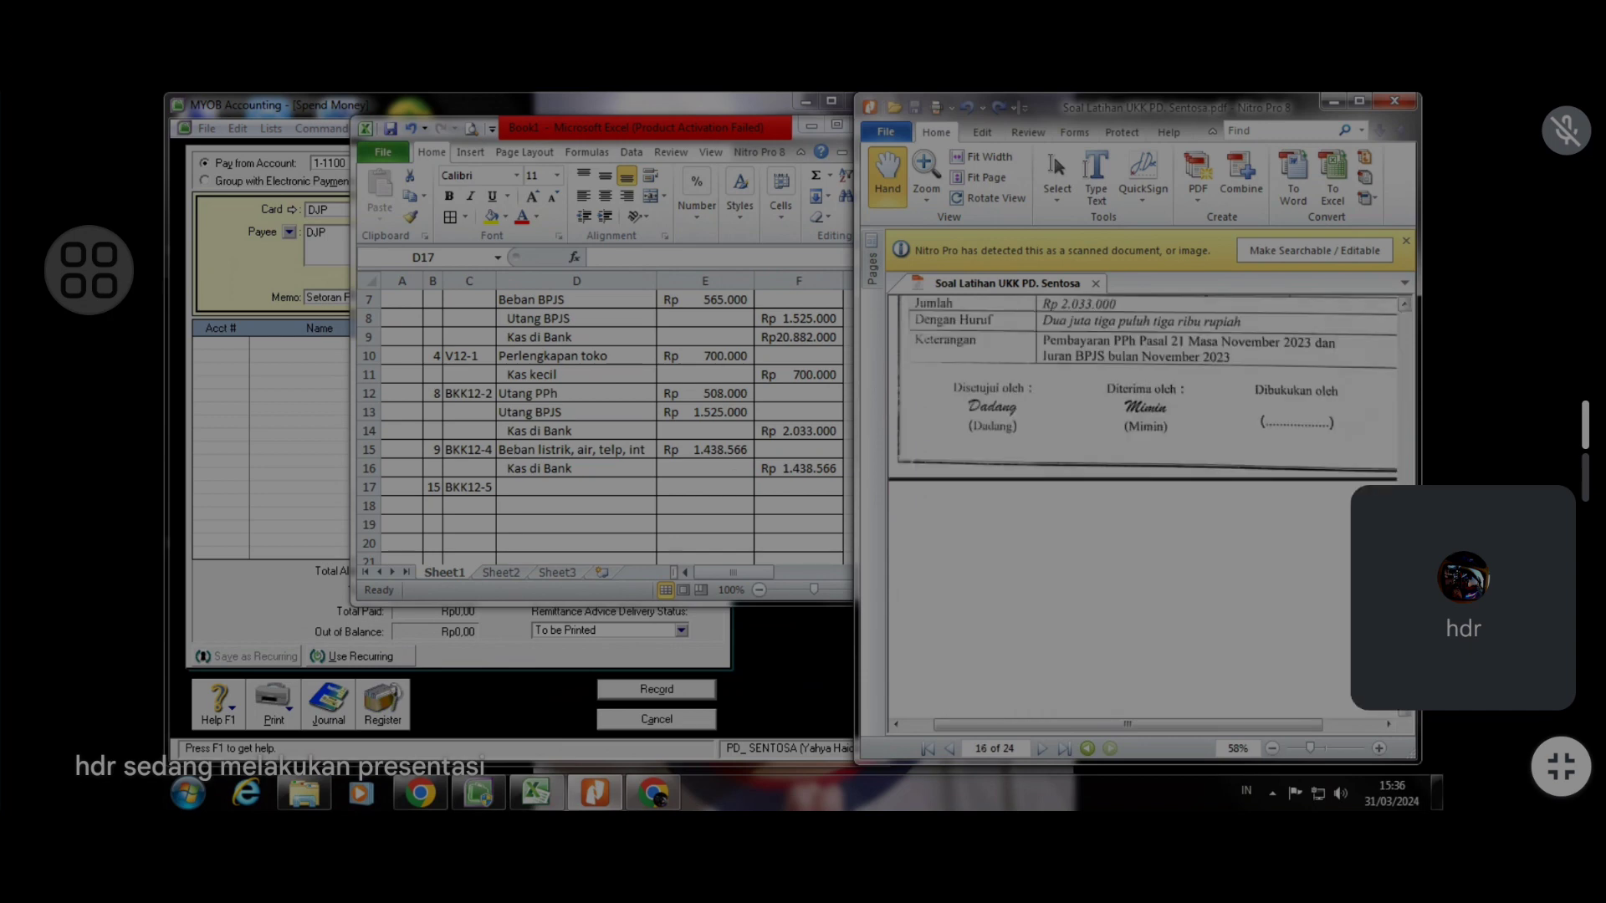
scroll(1336, 565, down, 5)
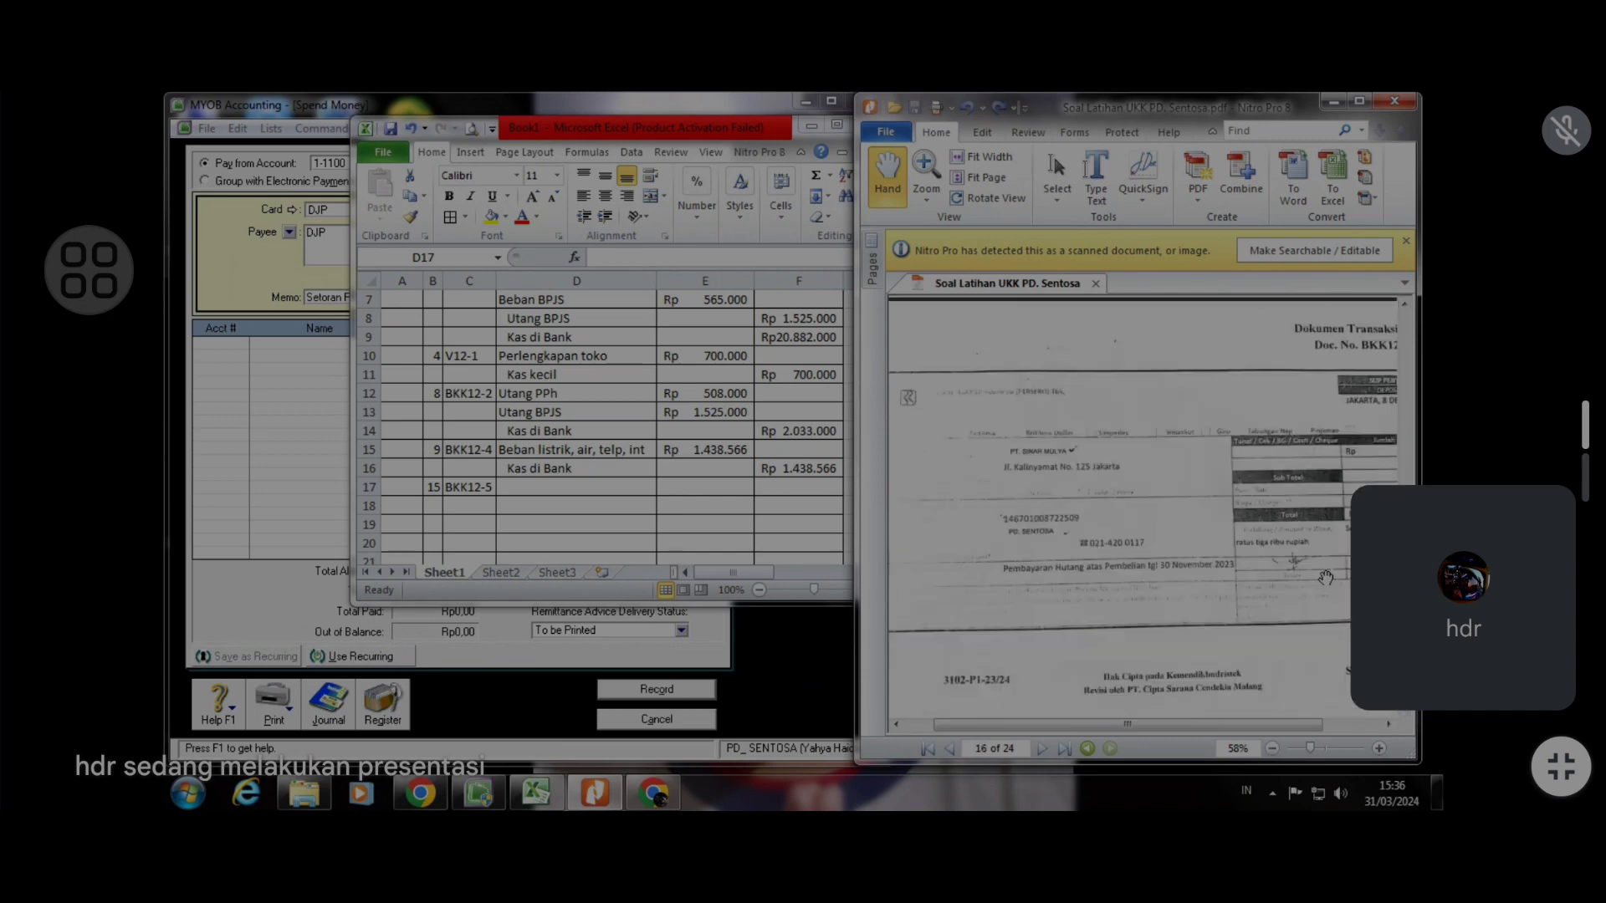
scroll(1318, 583, down, 8)
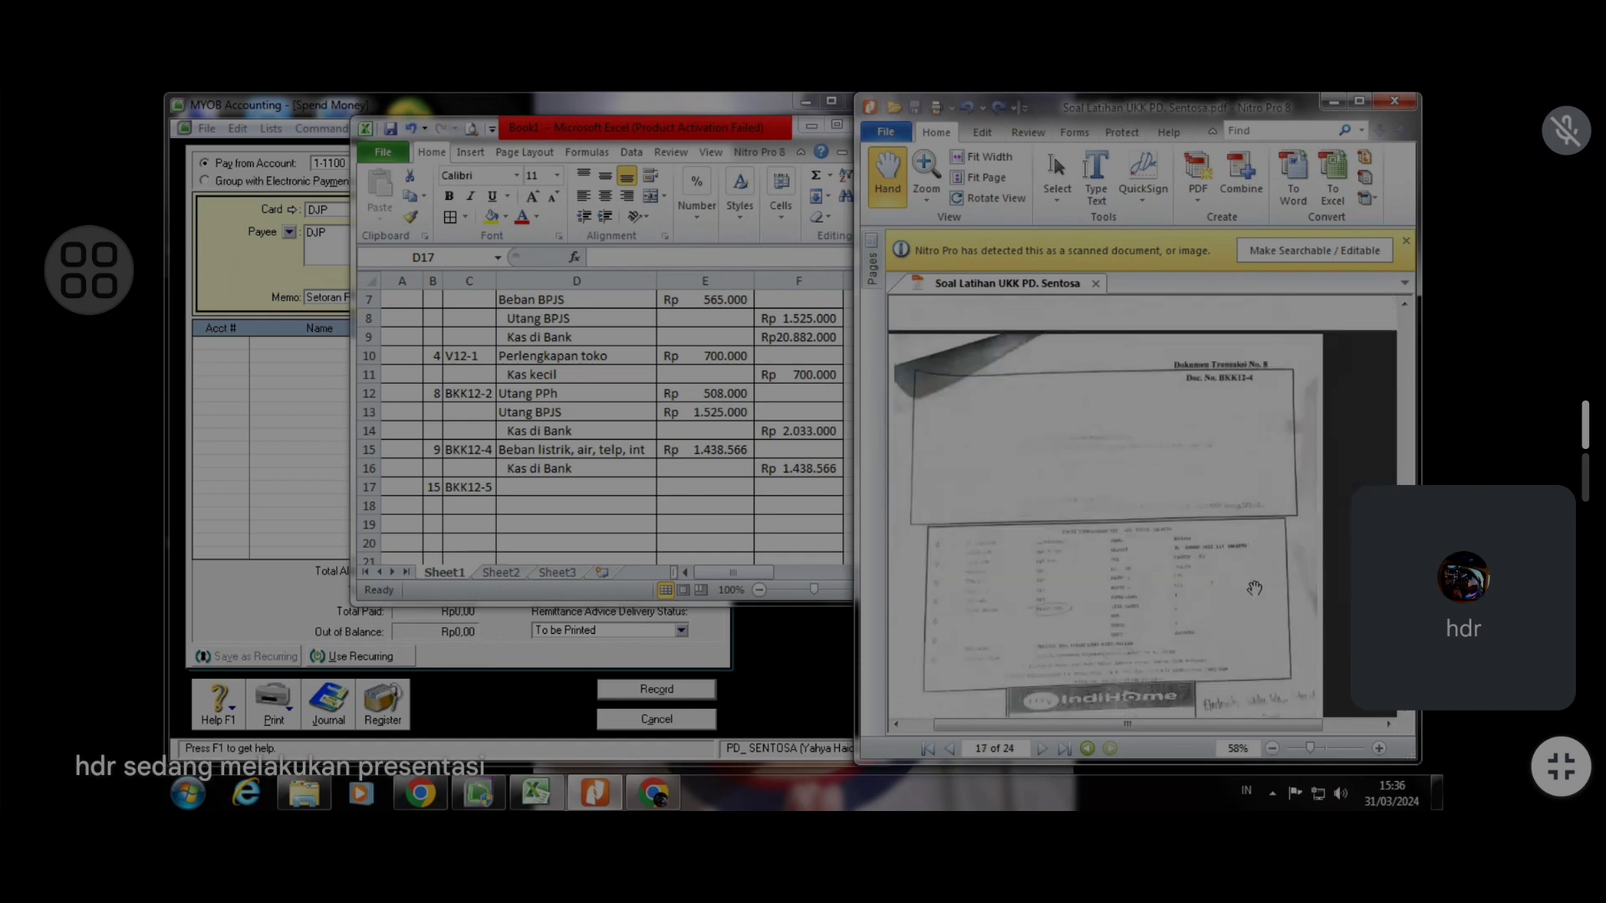
scroll(1225, 589, down, 8)
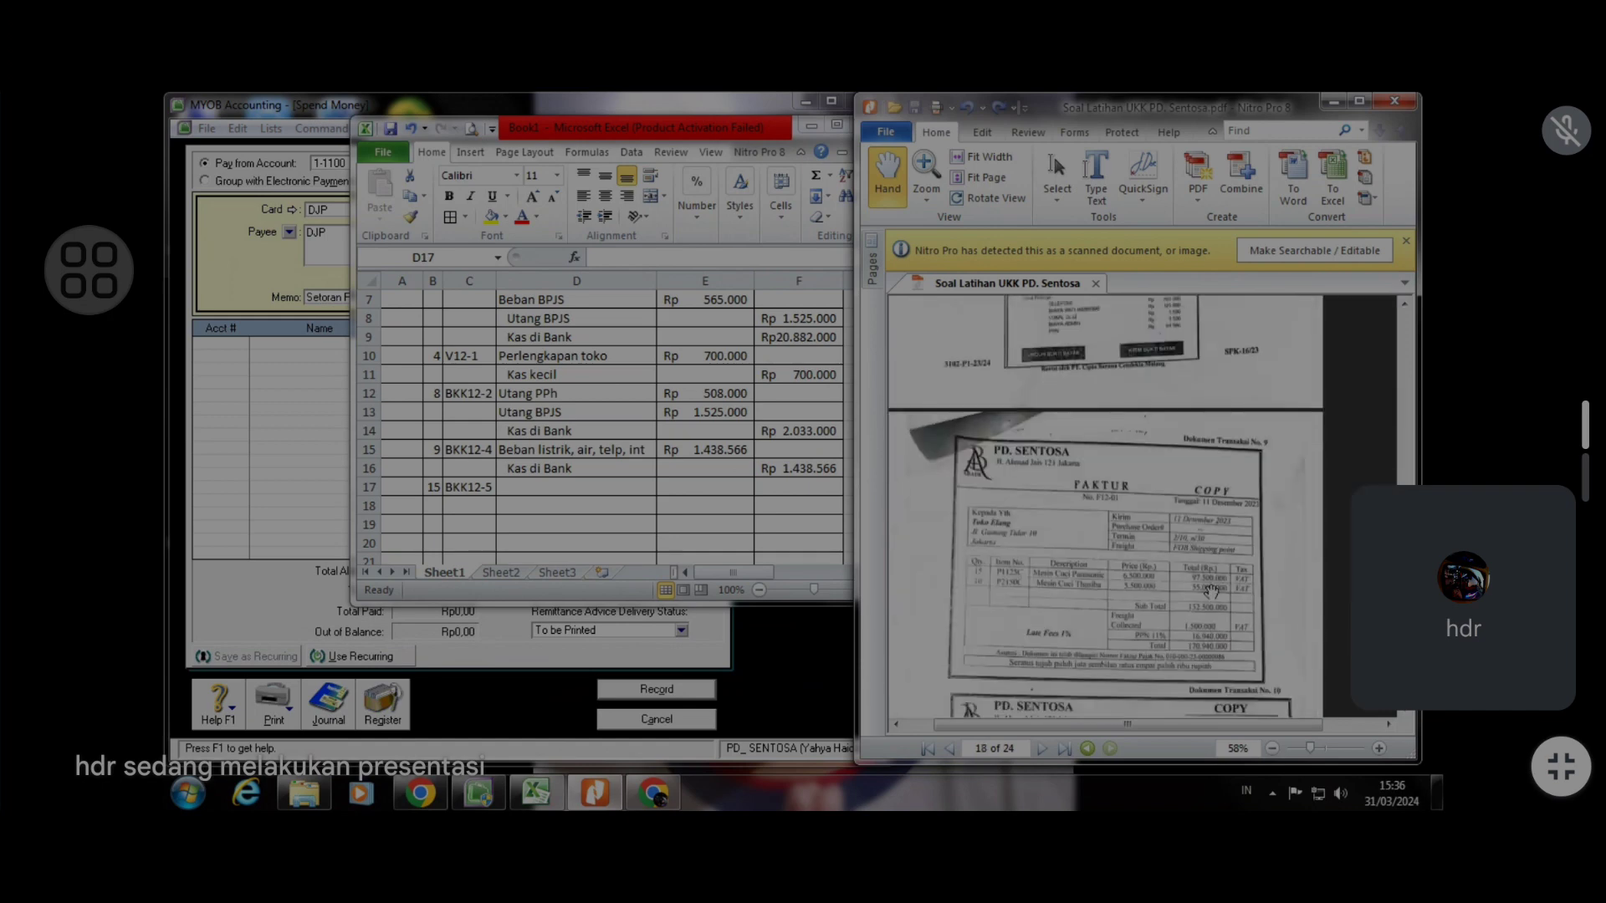
scroll(1209, 591, down, 8)
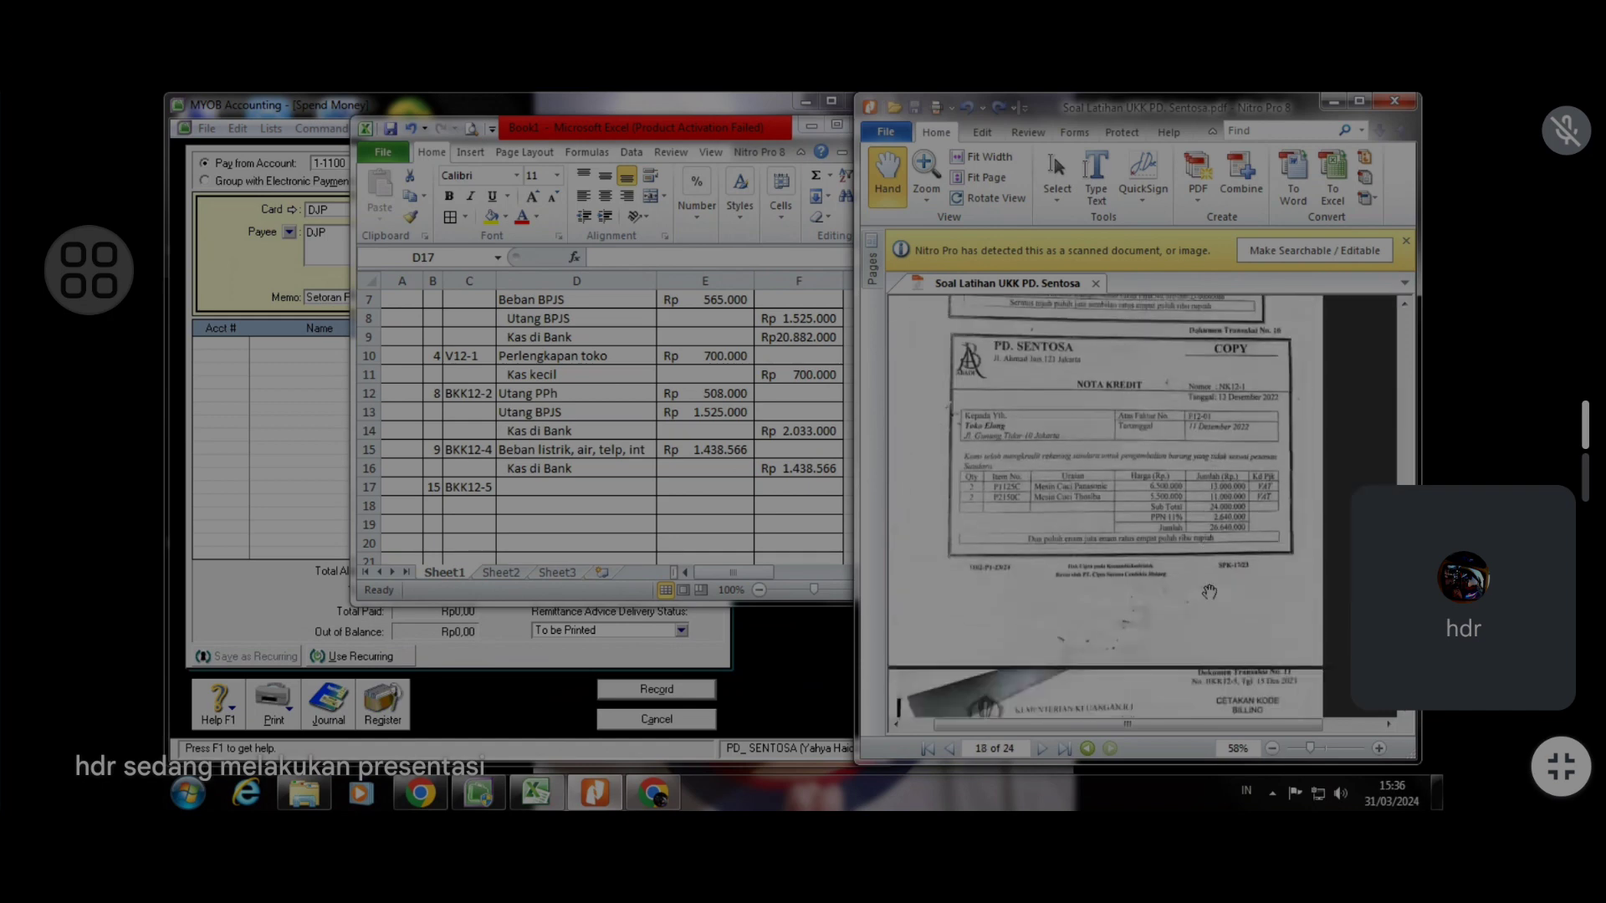
scroll(1207, 591, up, 2)
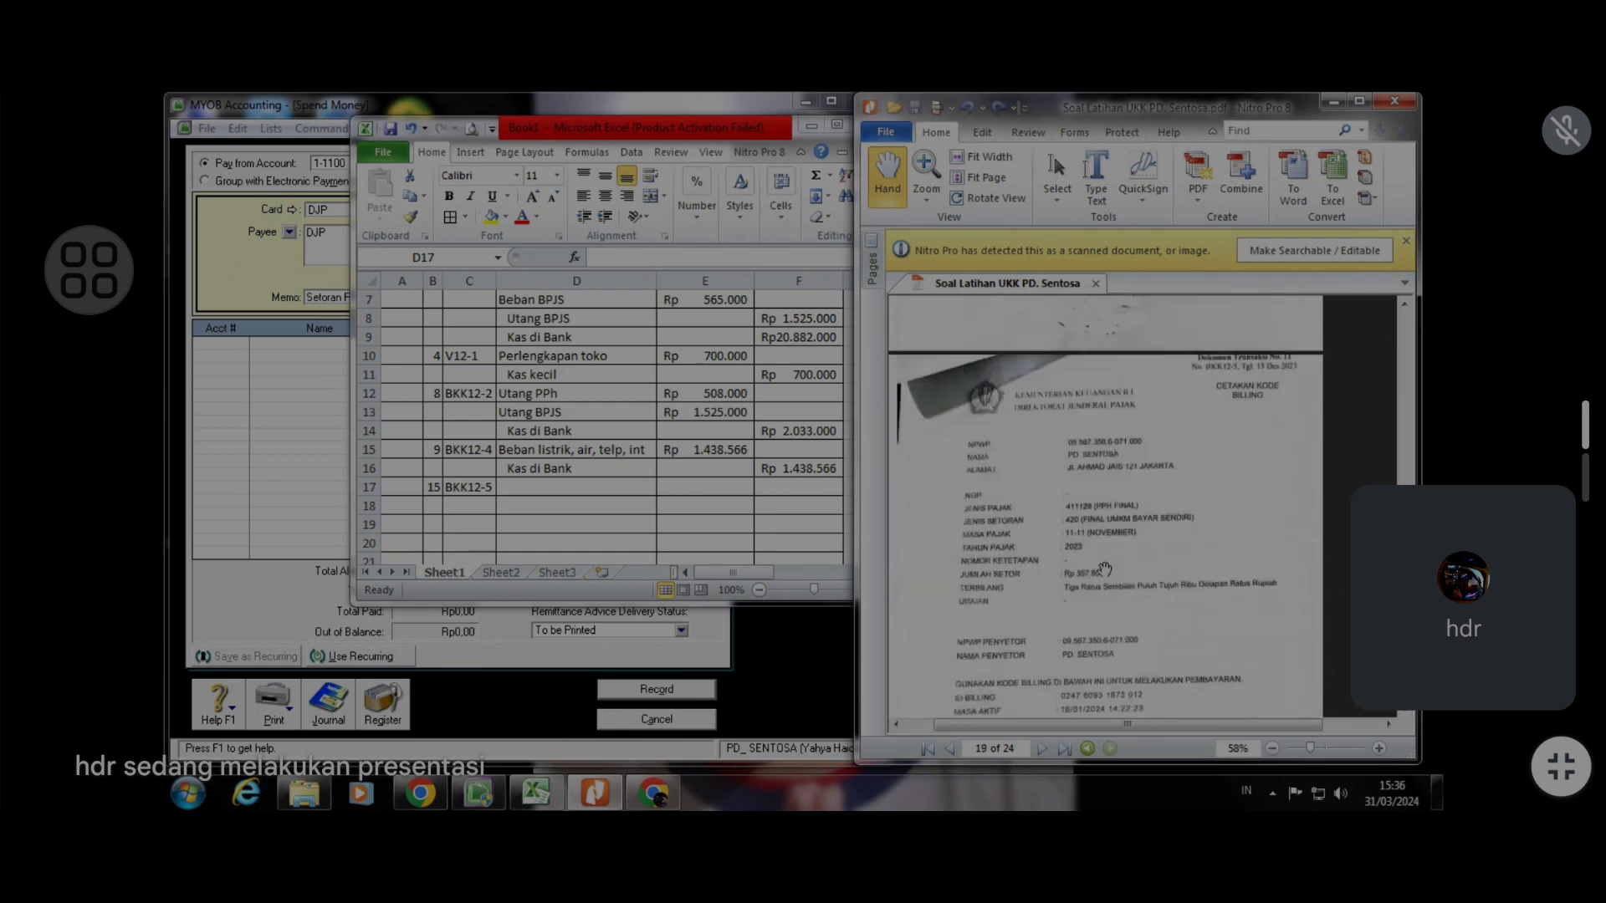
Enter Beban PPh as the debit account and Kas di Bank as the credit account on the next row
click(538, 485)
text(B)
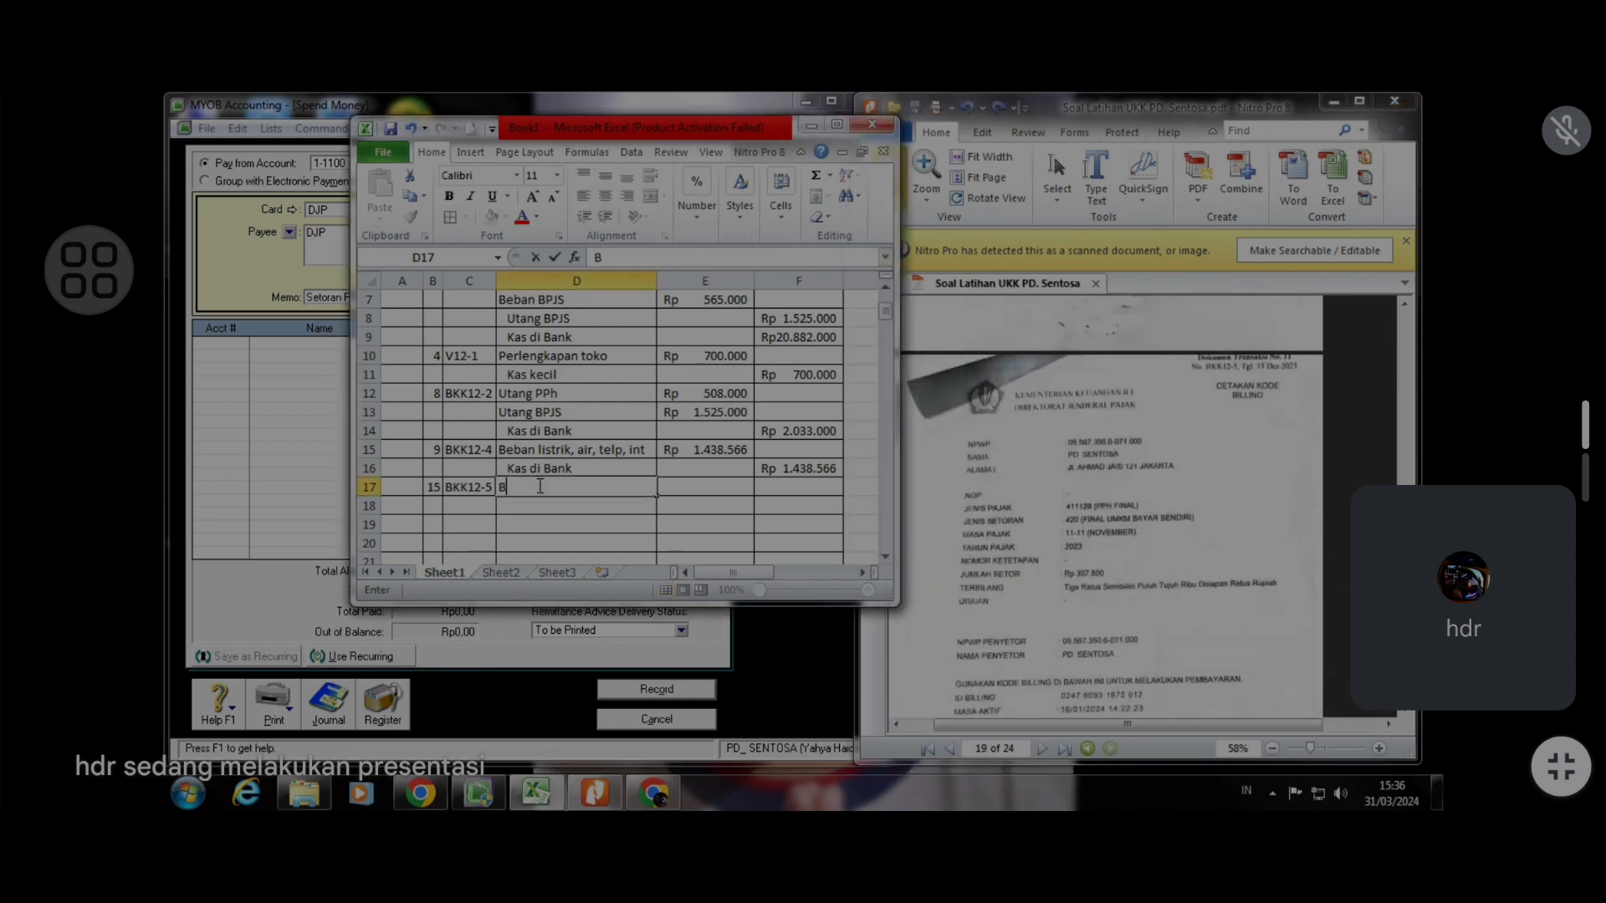
text(eban PPh)
key(Return)
key(Left)
text(J)
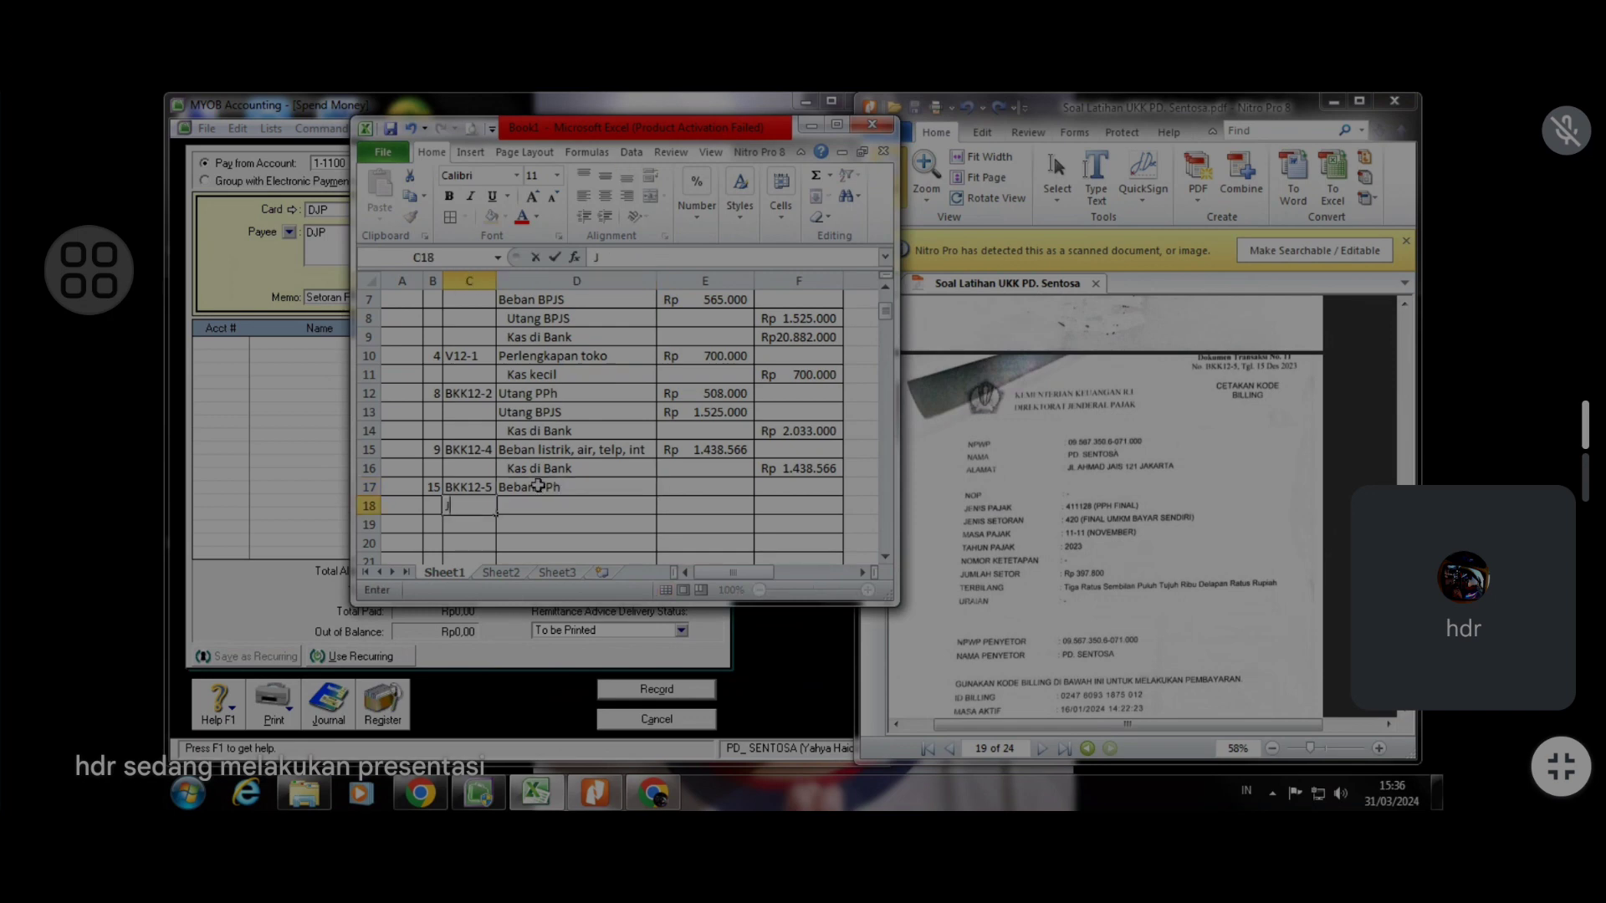
key(BackSpace)
key(Right)
text(L)
key(BackSpace)
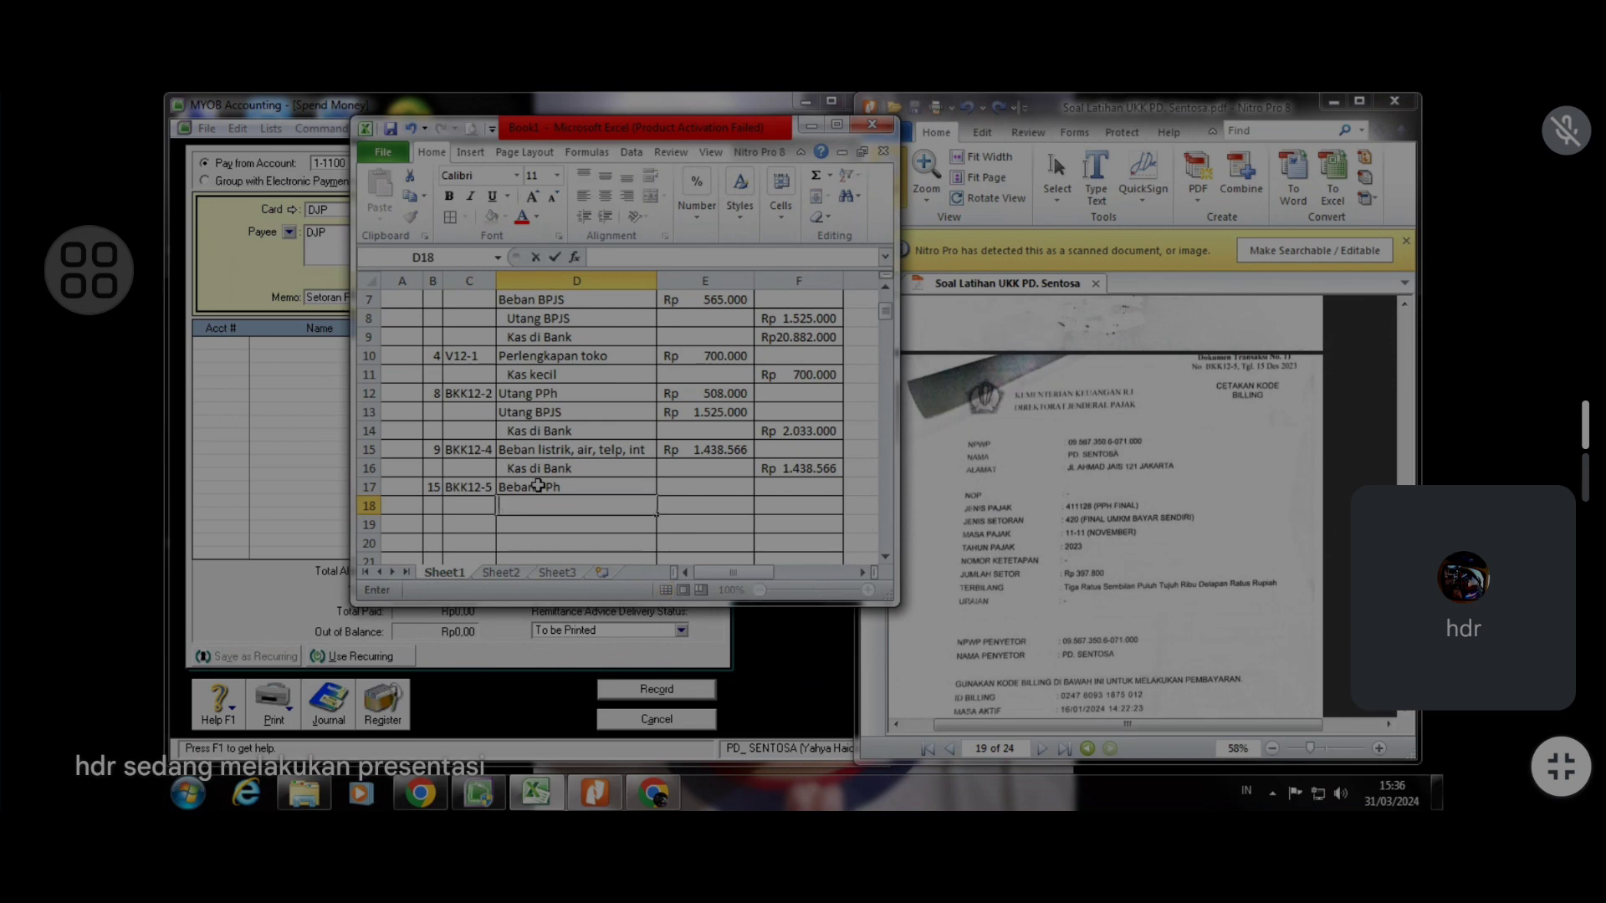
text(Kas di)
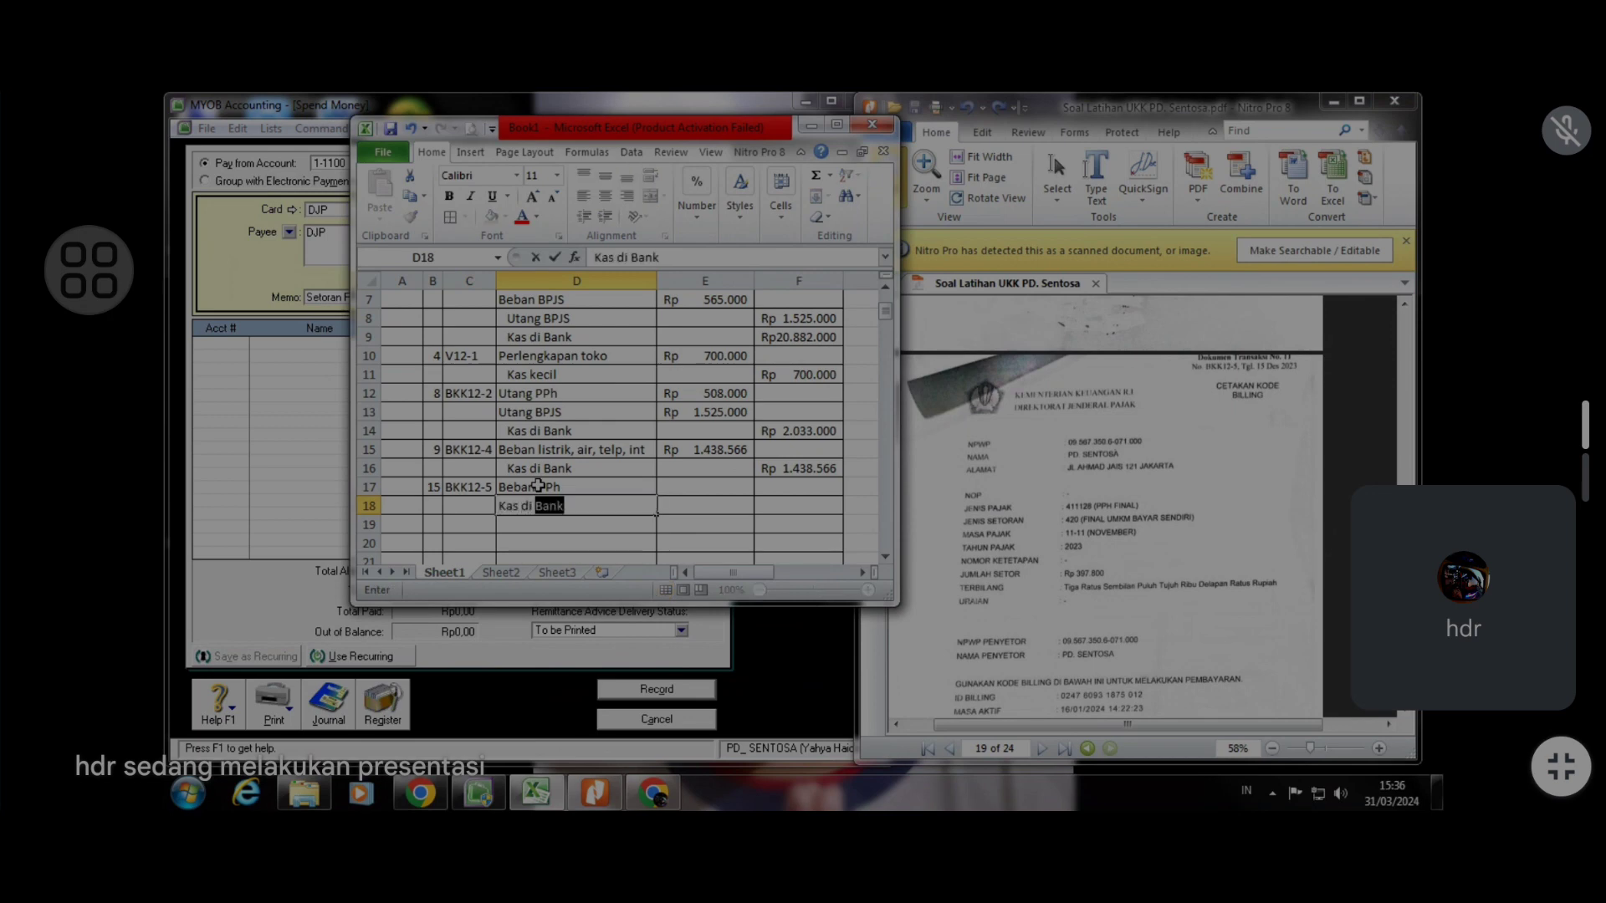
key(Return)
Indent the Kas di Bank credit entry to match the journal's credit format
click(586, 470)
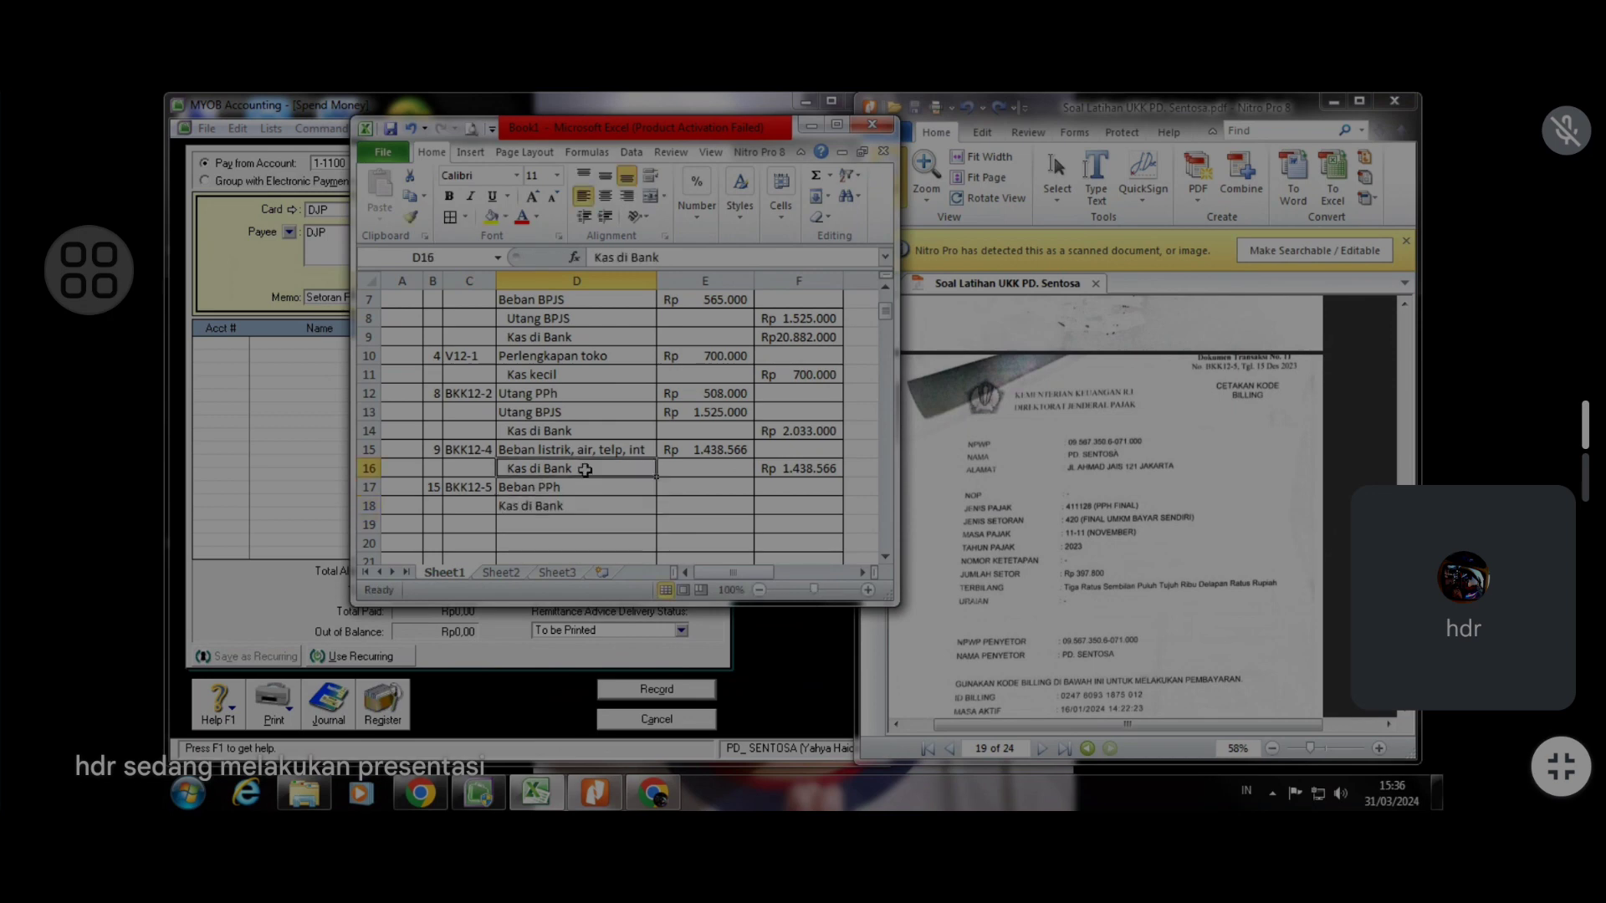
click(582, 513)
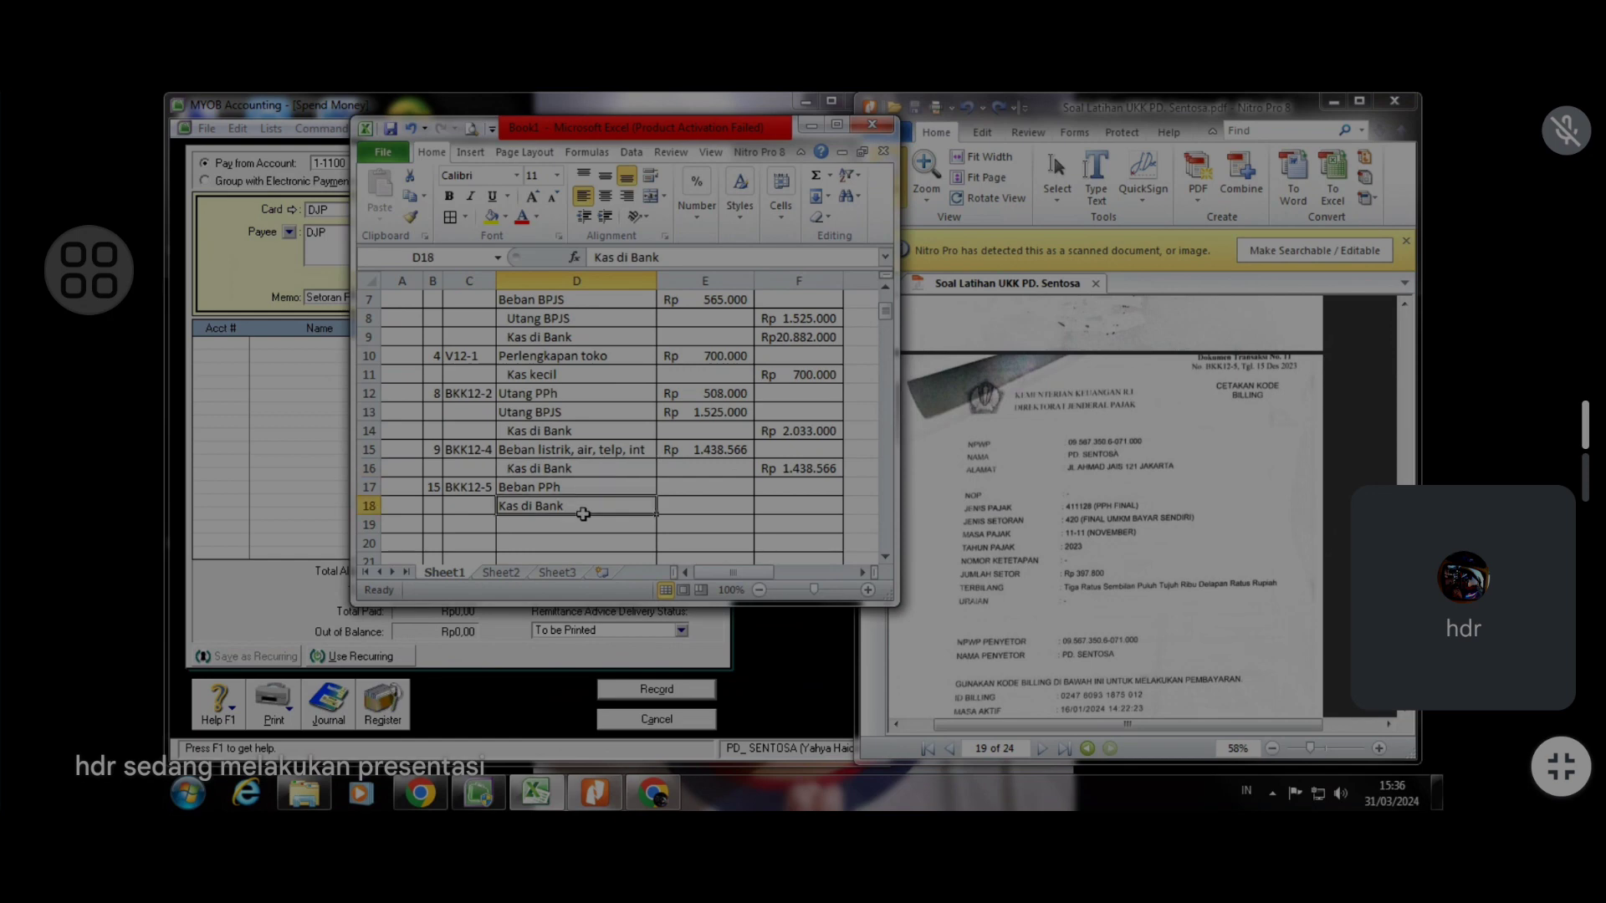
click(605, 217)
Enter 397800 as the Beban PPh debit amount
click(721, 504)
click(721, 487)
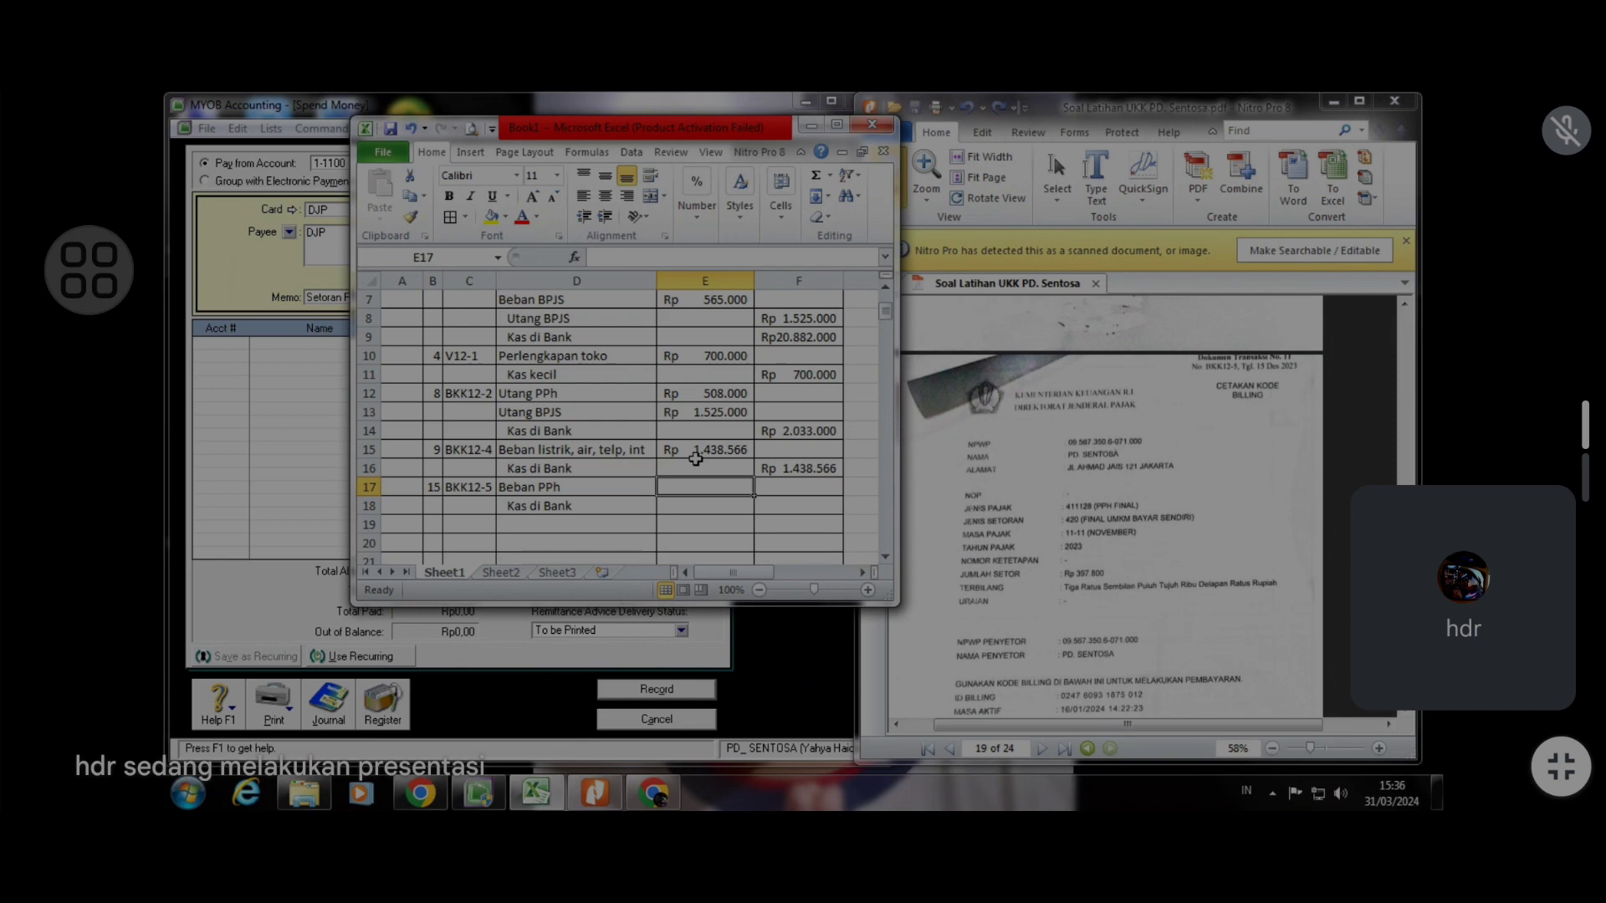
text(397800)
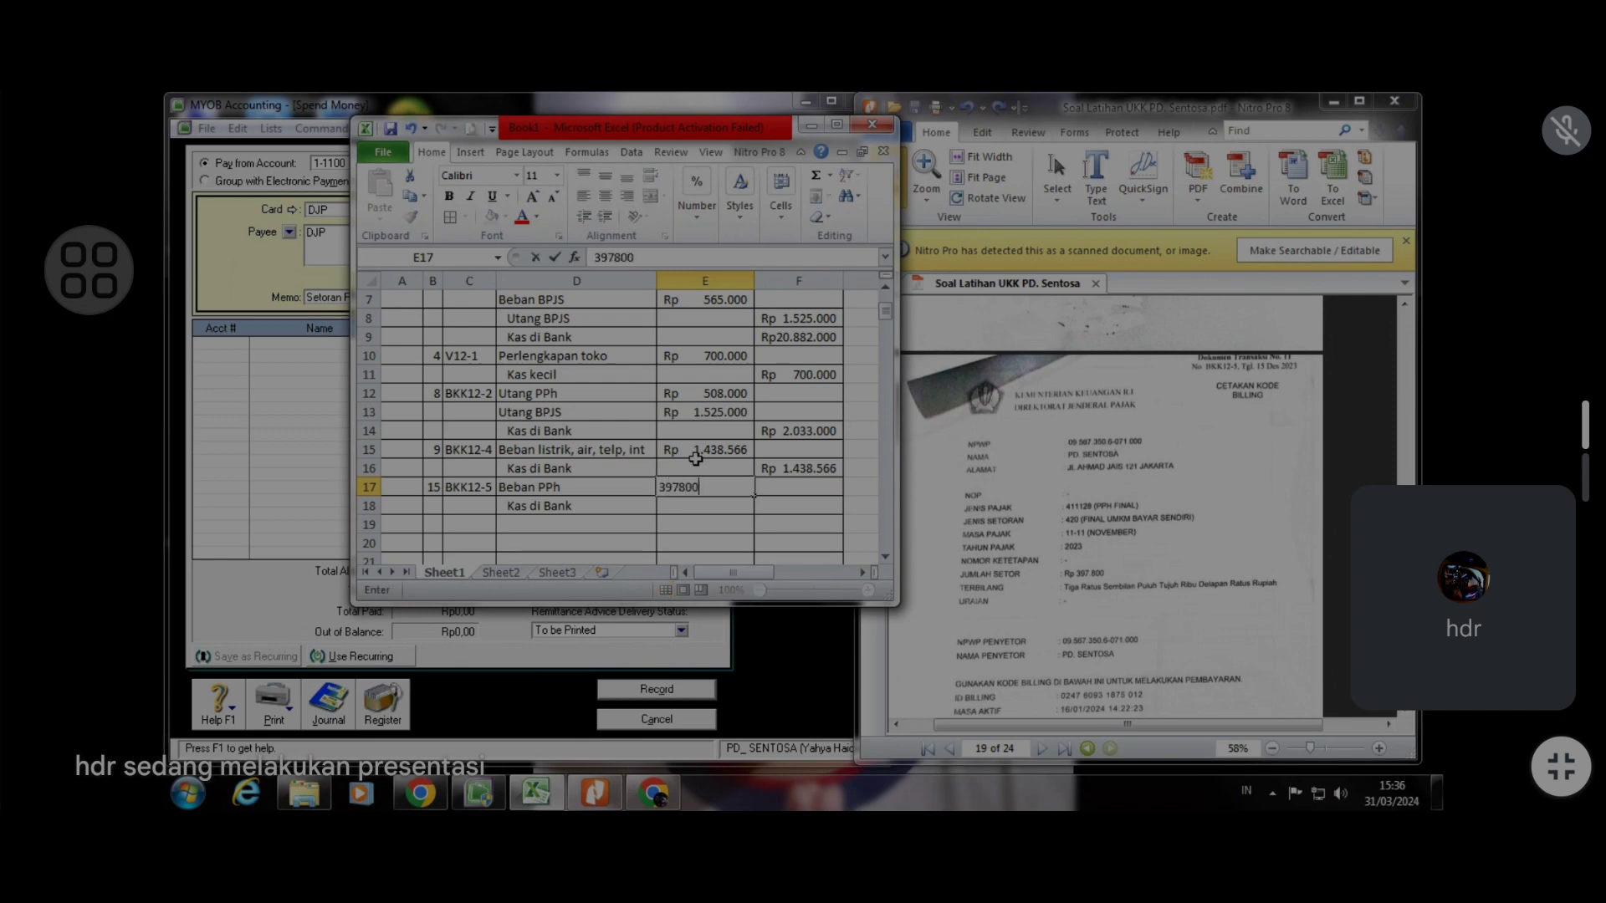
key(Return)
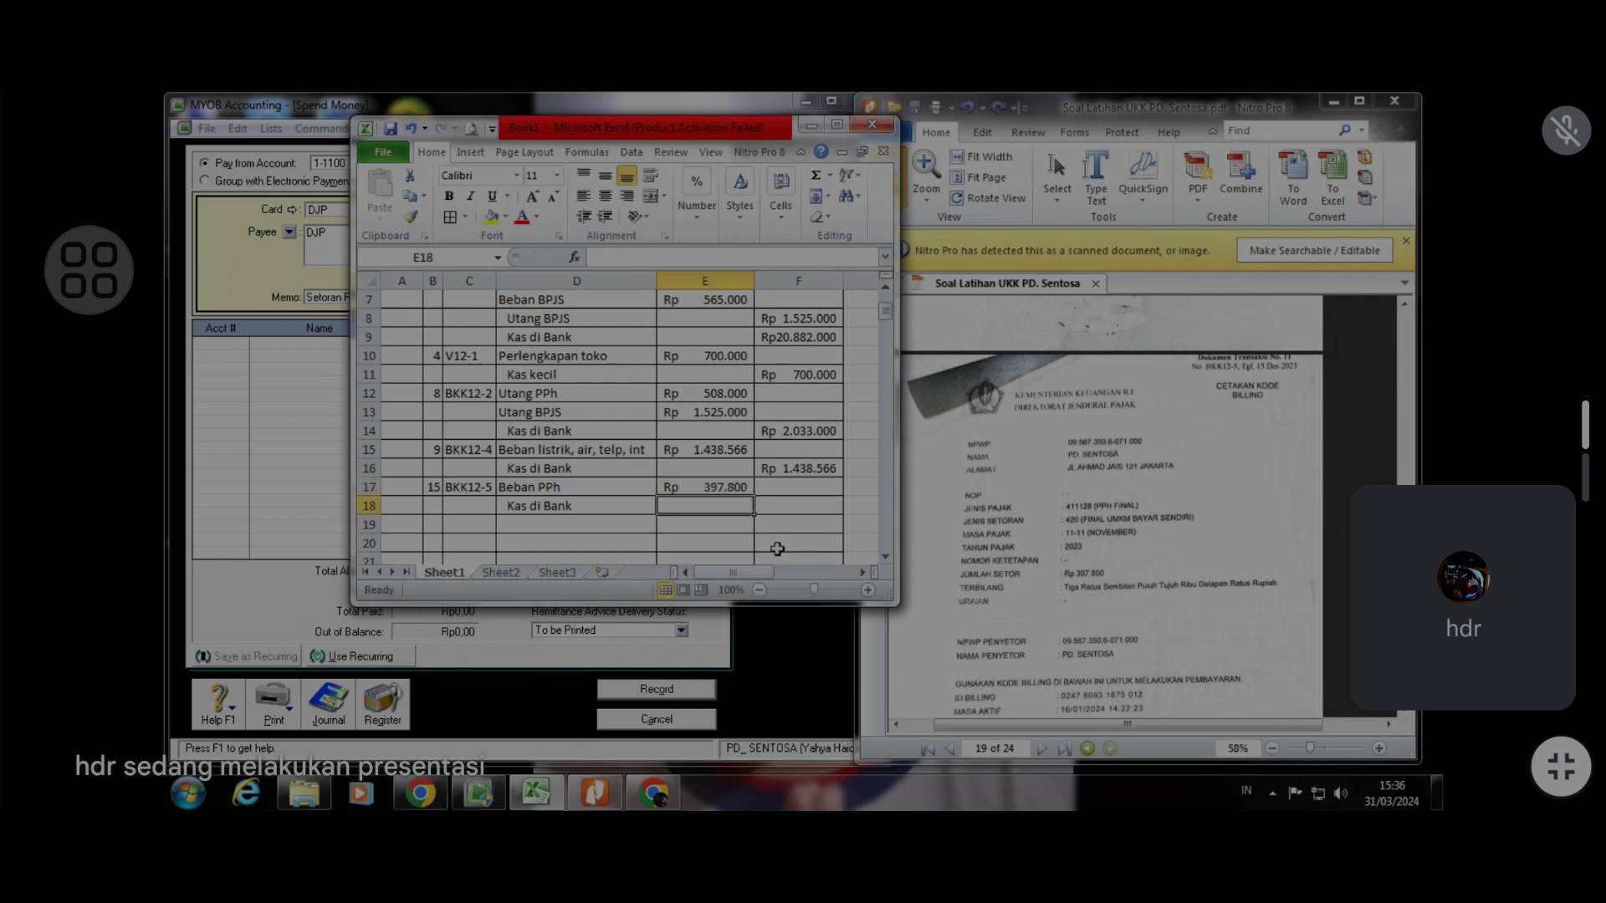
Set the Kas di Bank credit amount as a formula referencing the Beban PPh debit cell
click(768, 500)
text(=)
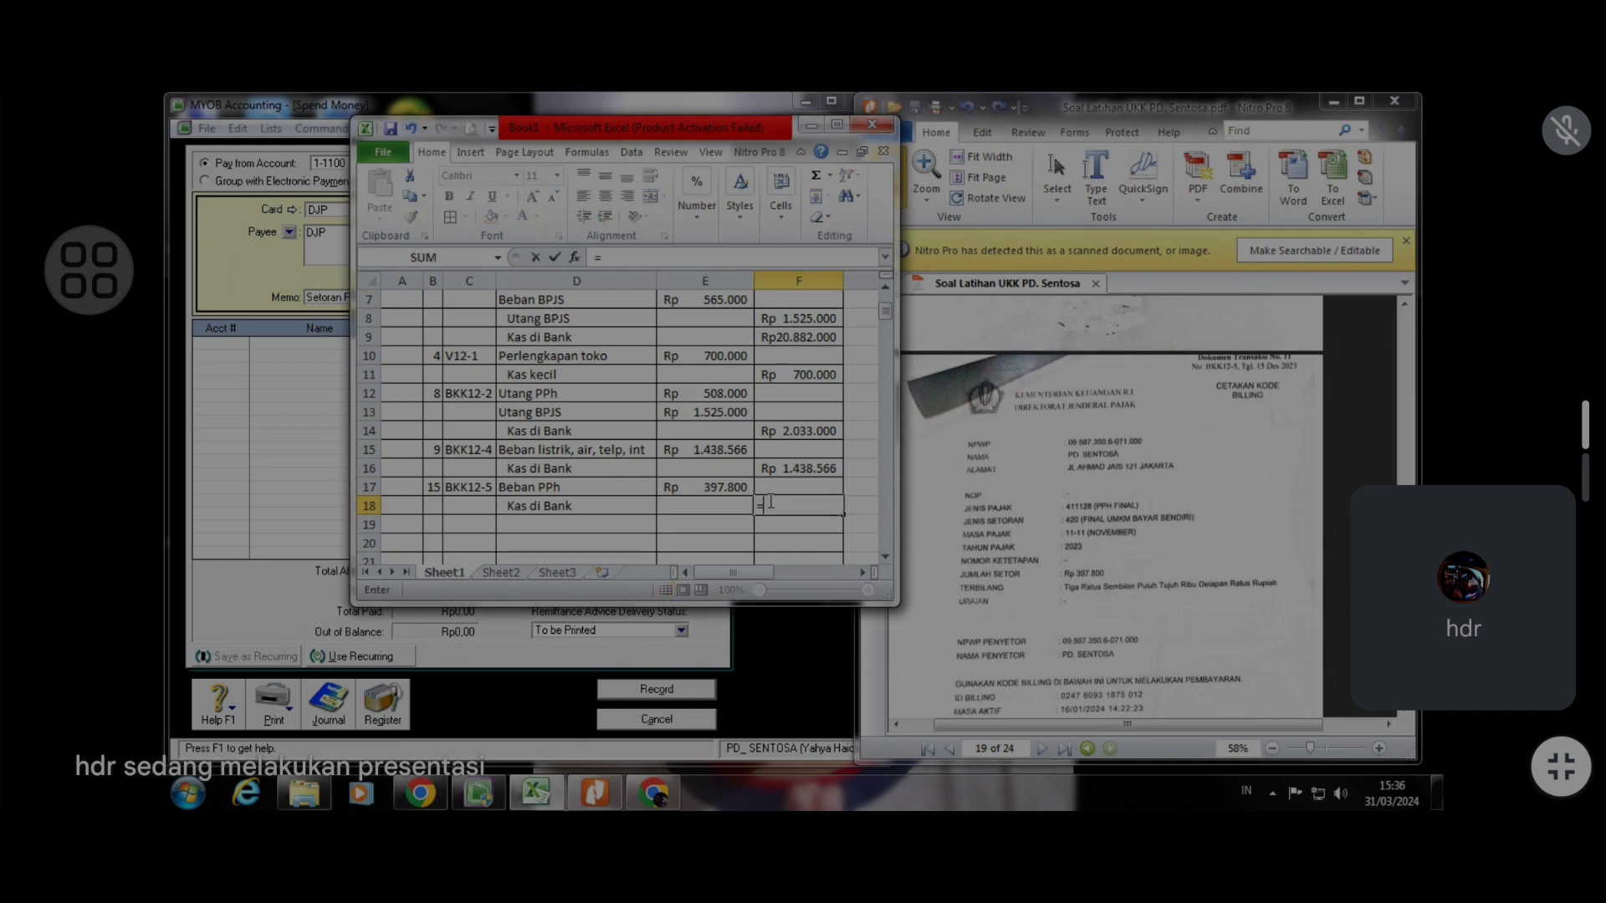
click(705, 499)
click(701, 491)
key(Return)
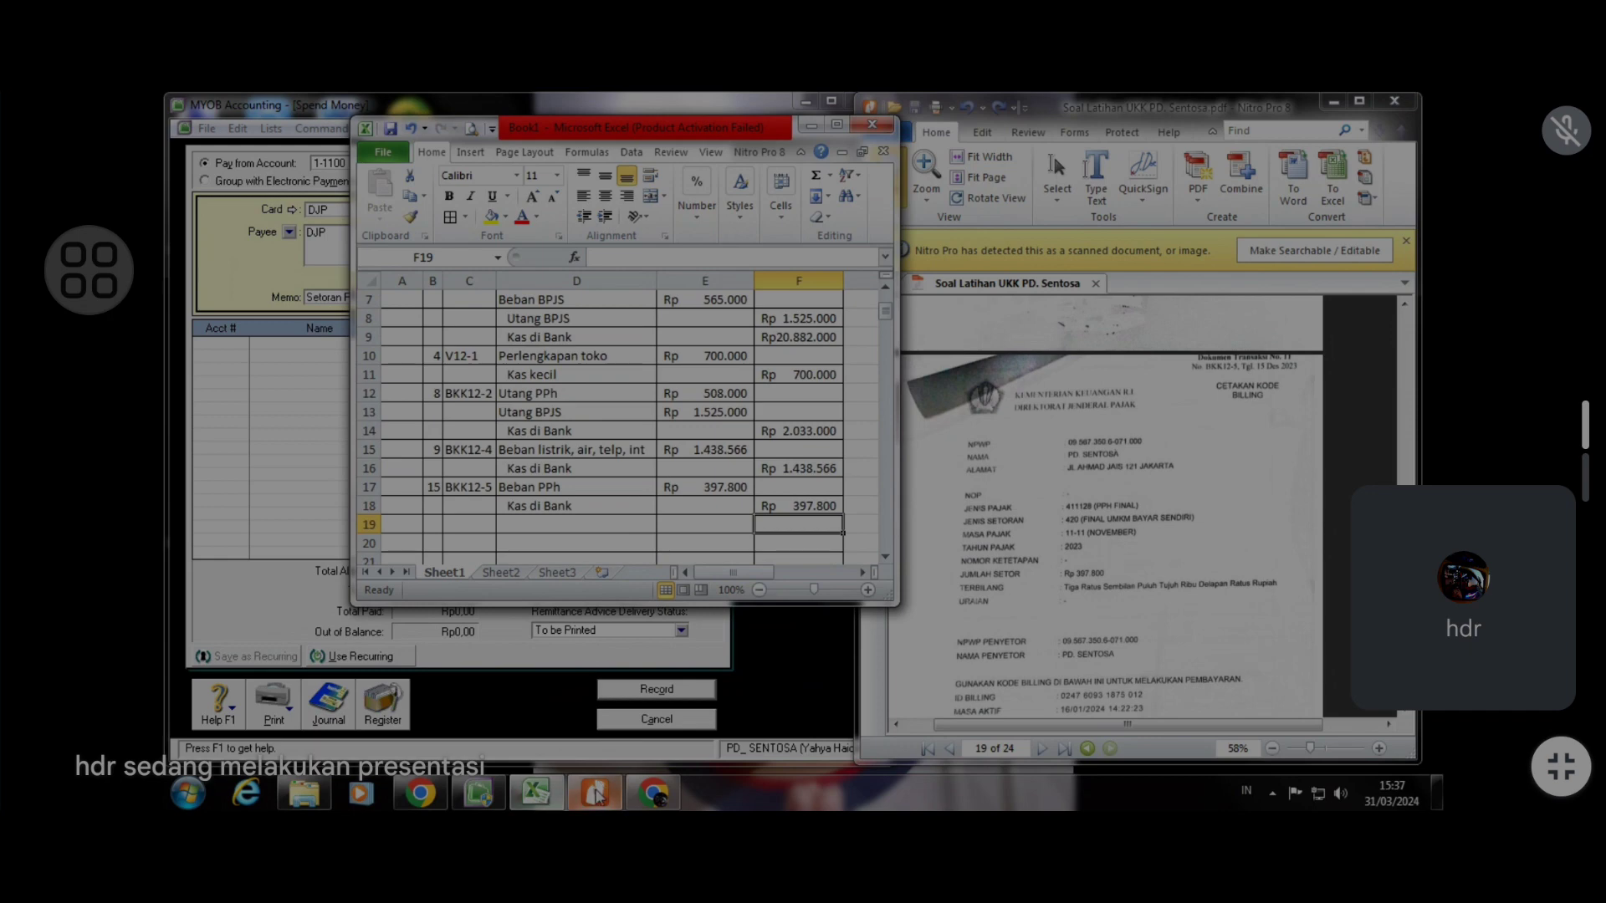
Enter cheque number BKK12-5, date 15/12/2023 and amount 397800 for the DJP tax payment in Spend Money
click(535, 794)
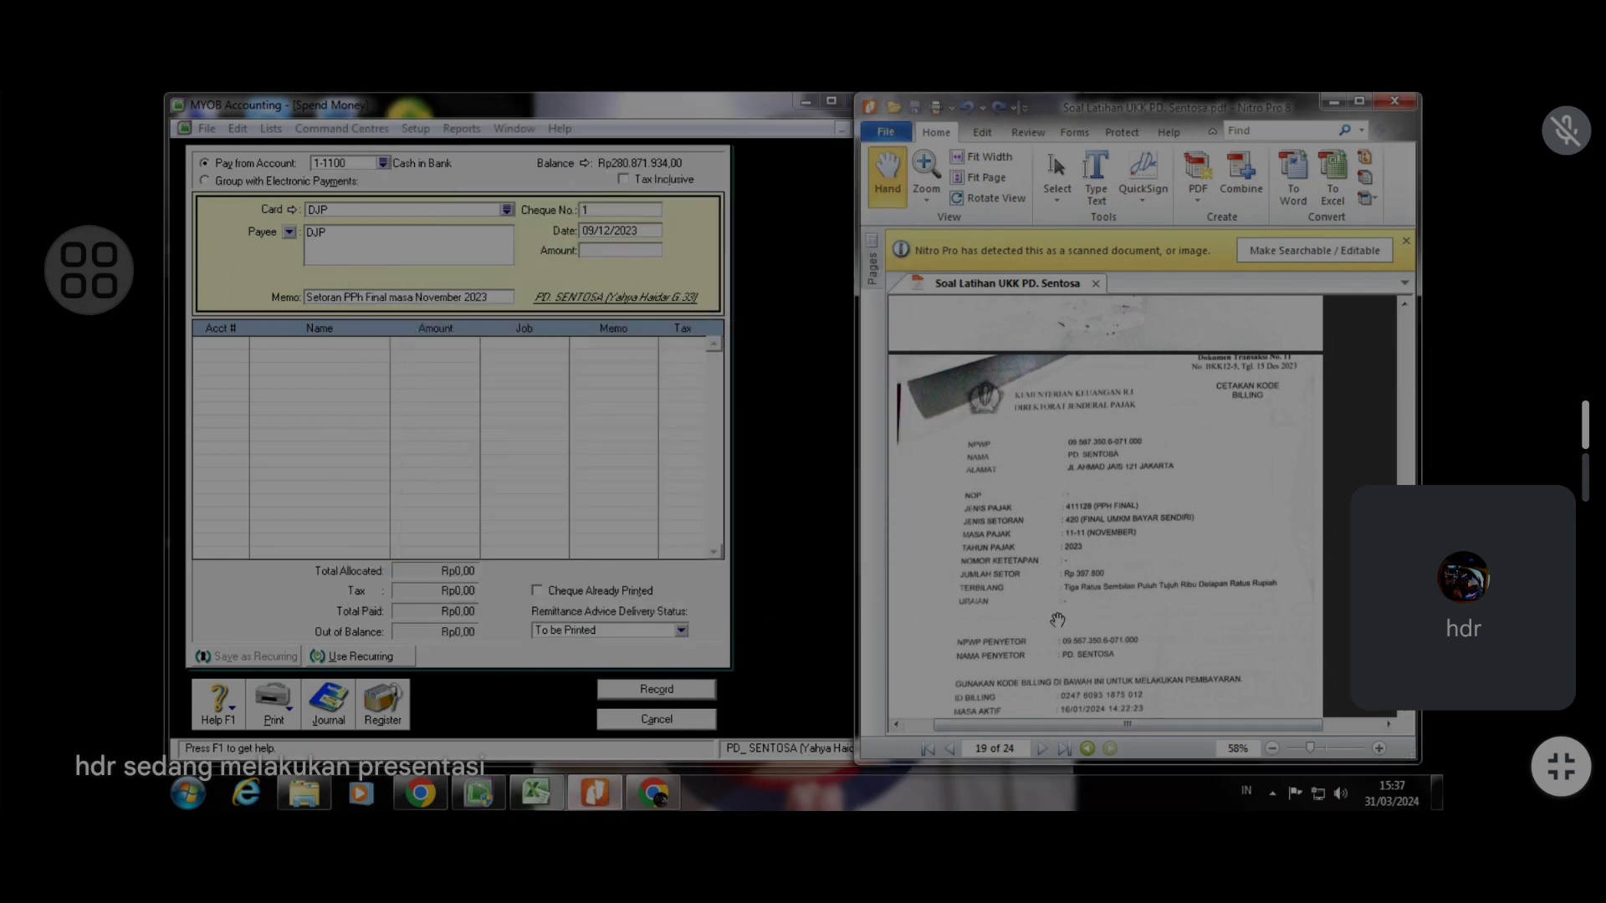
scroll(1058, 620, down, 3)
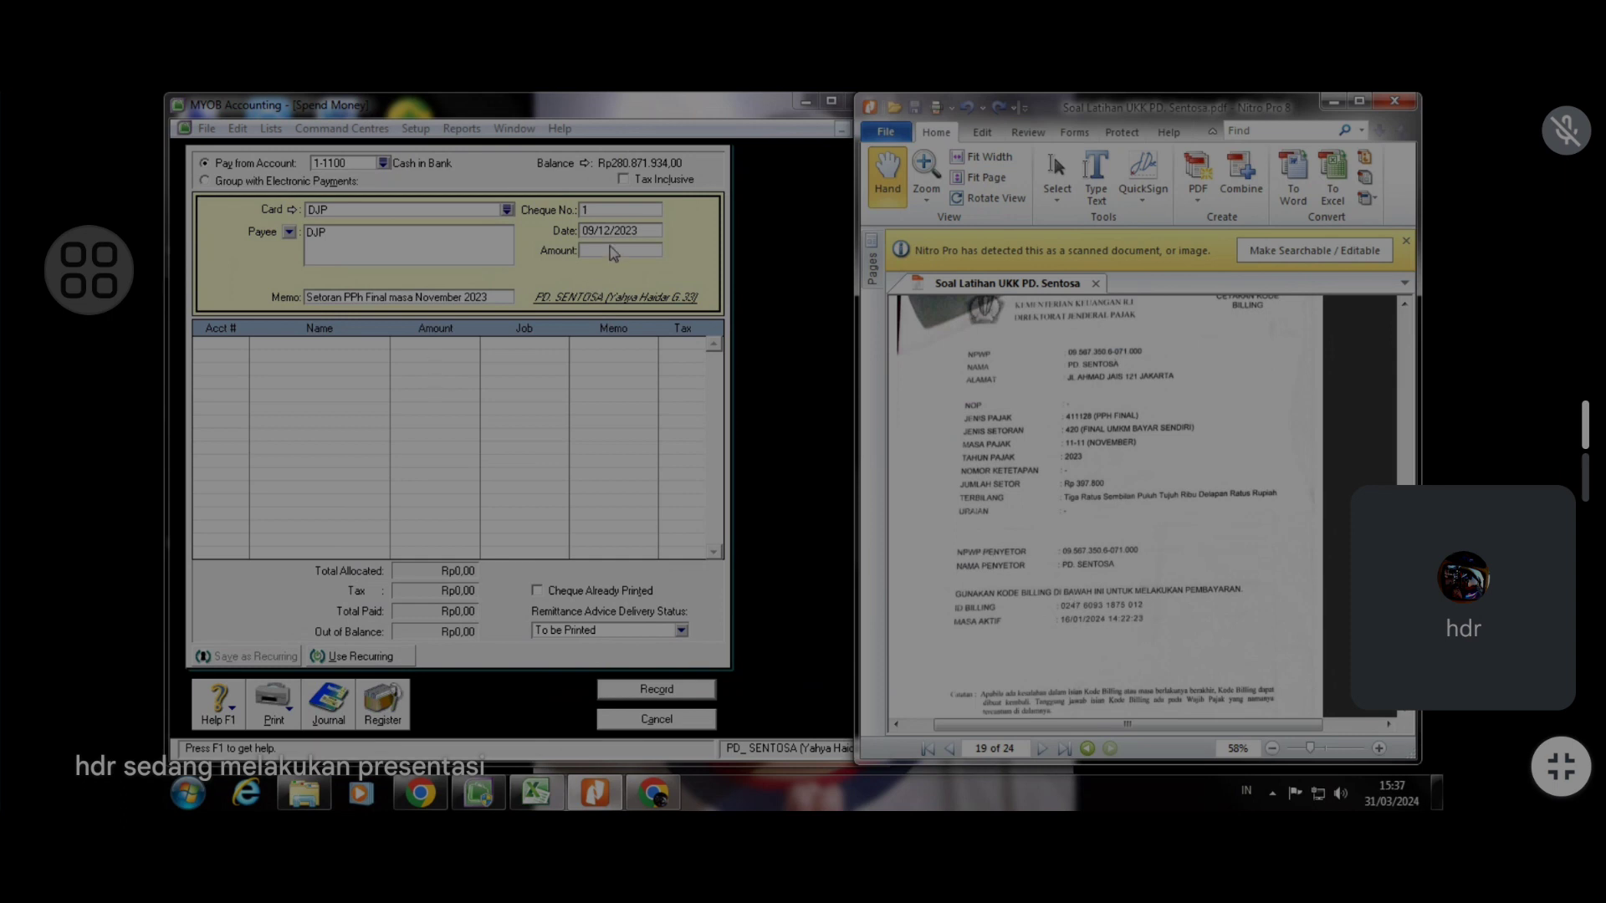
click(656, 226)
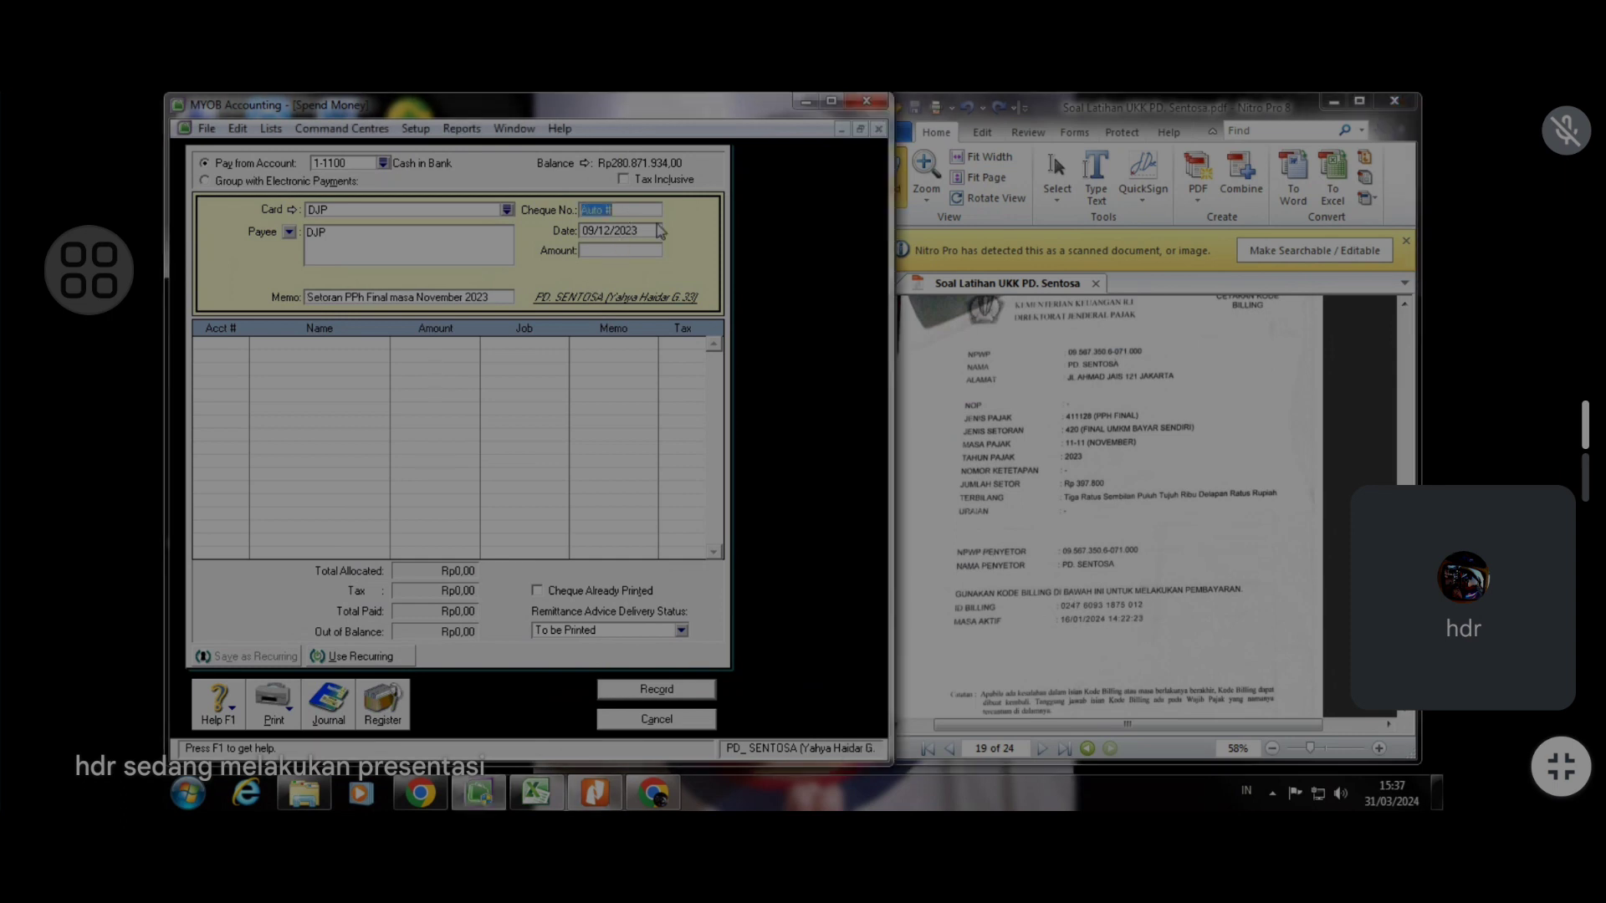
click(1140, 427)
scroll(1140, 425, up, 2)
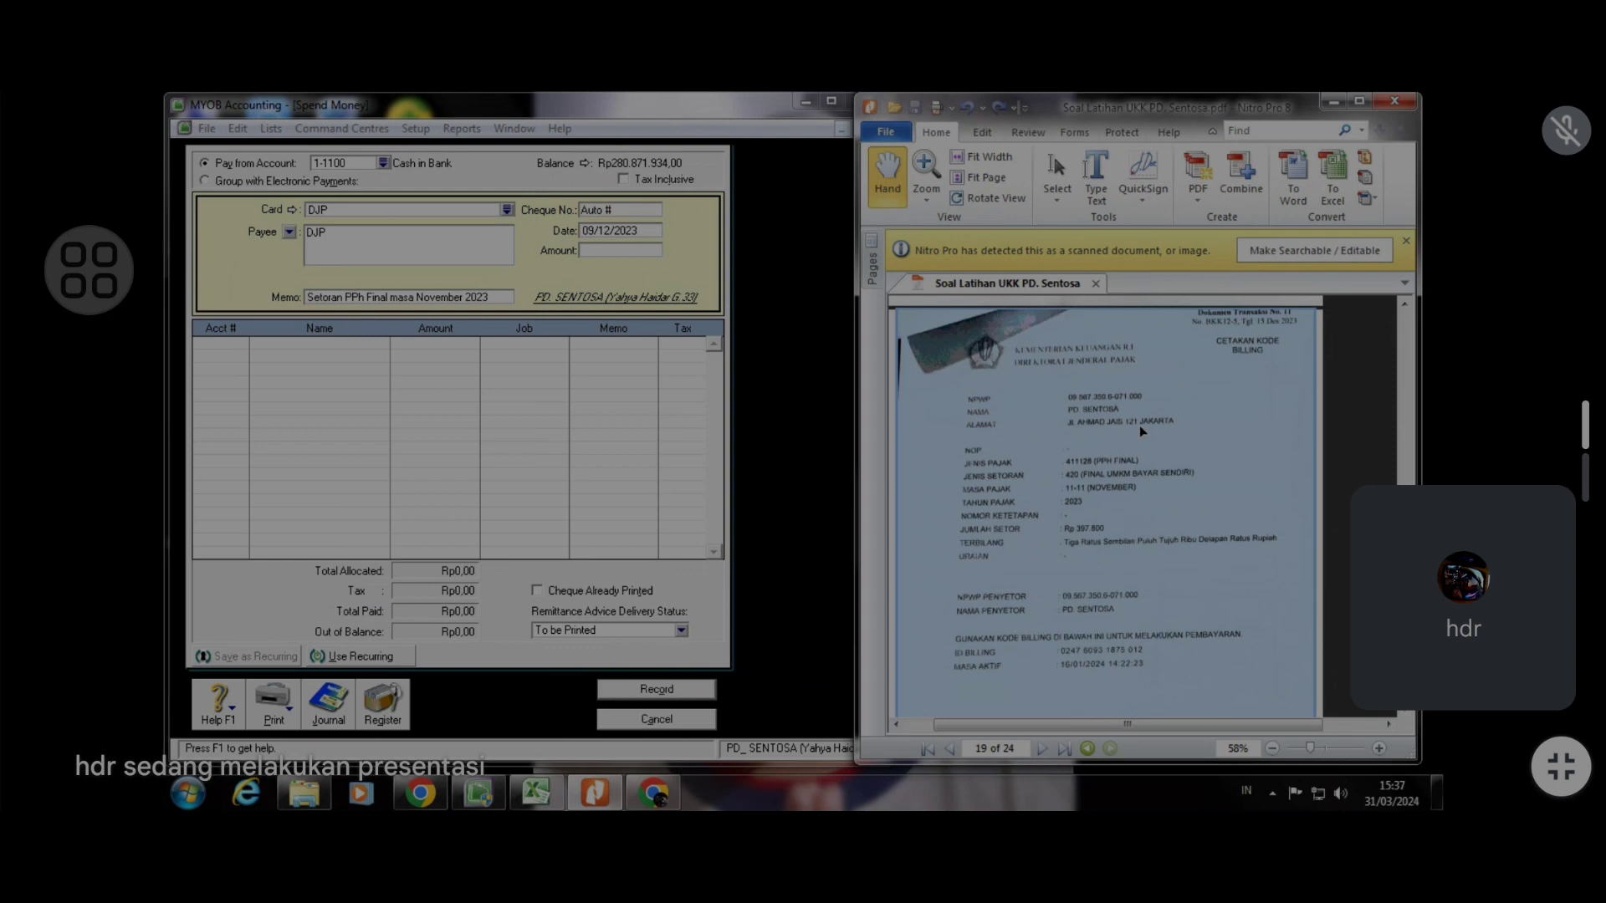
click(632, 213)
text(B)
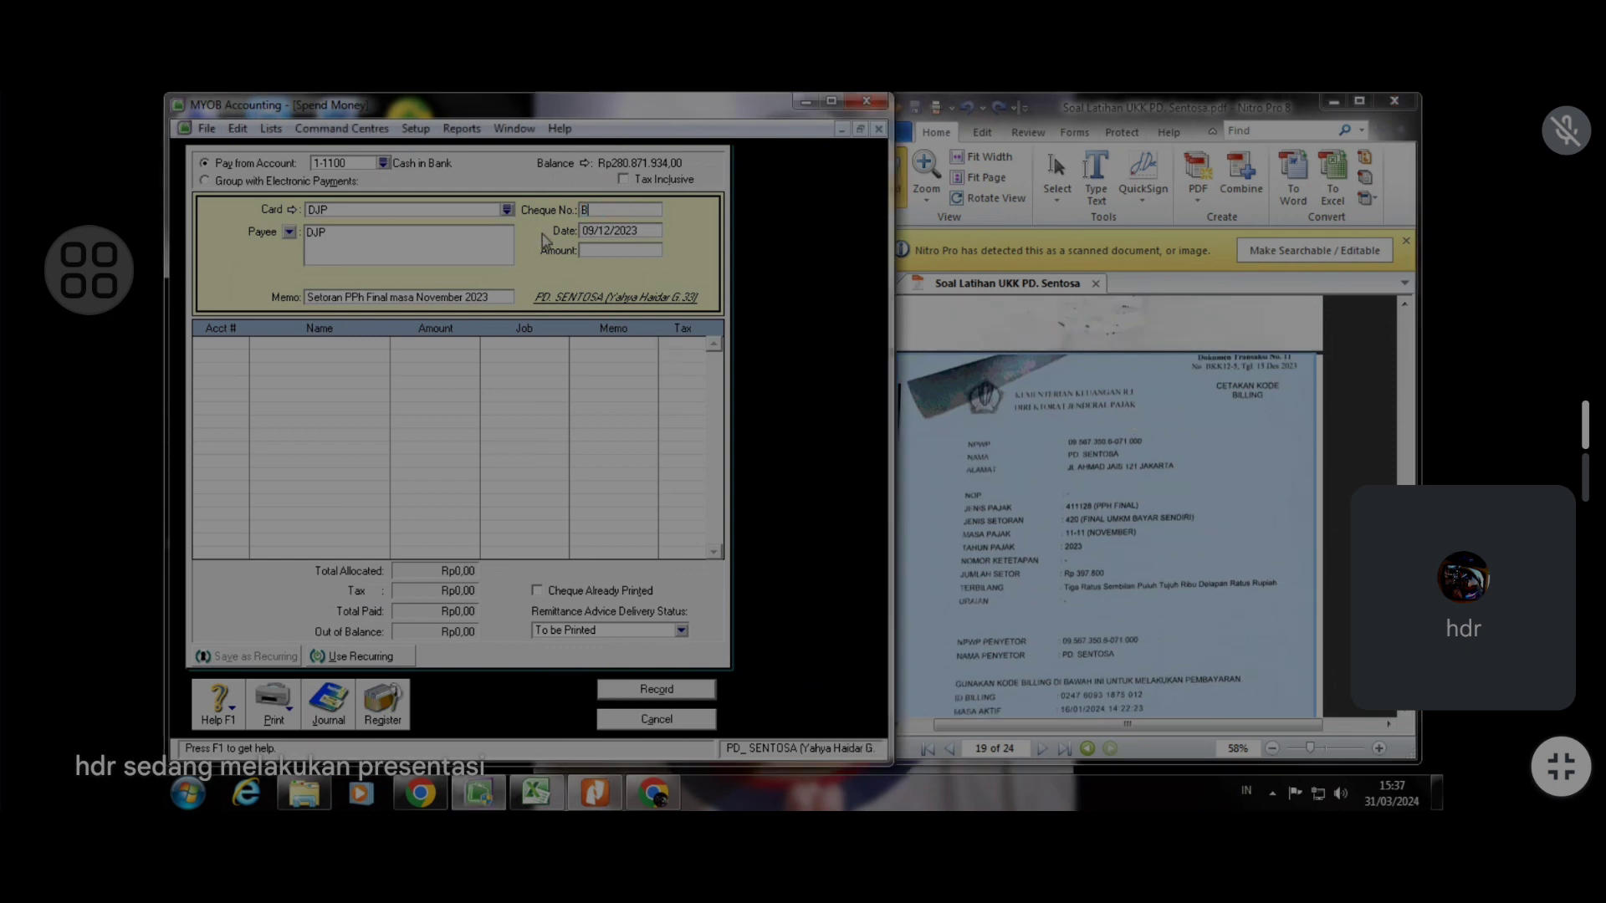
text(KK12-5)
click(594, 232)
click(592, 231)
key(Tab)
text(397800)
key(Tab)
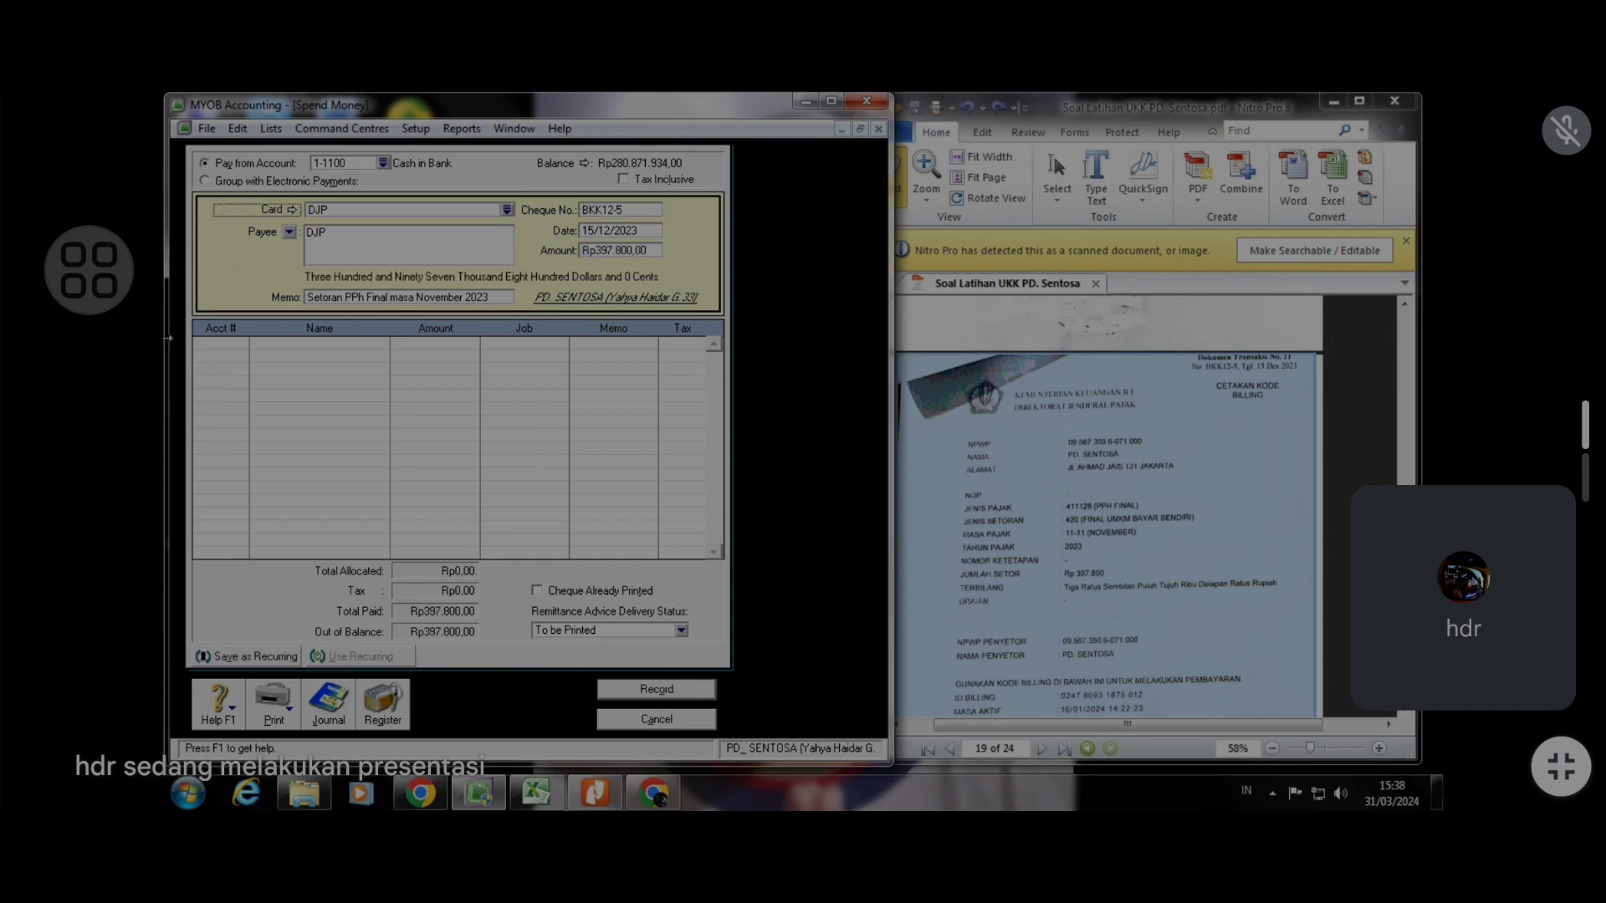
Allocate the payment to account 6-2000 Income Tax Expense
click(250, 351)
text(6)
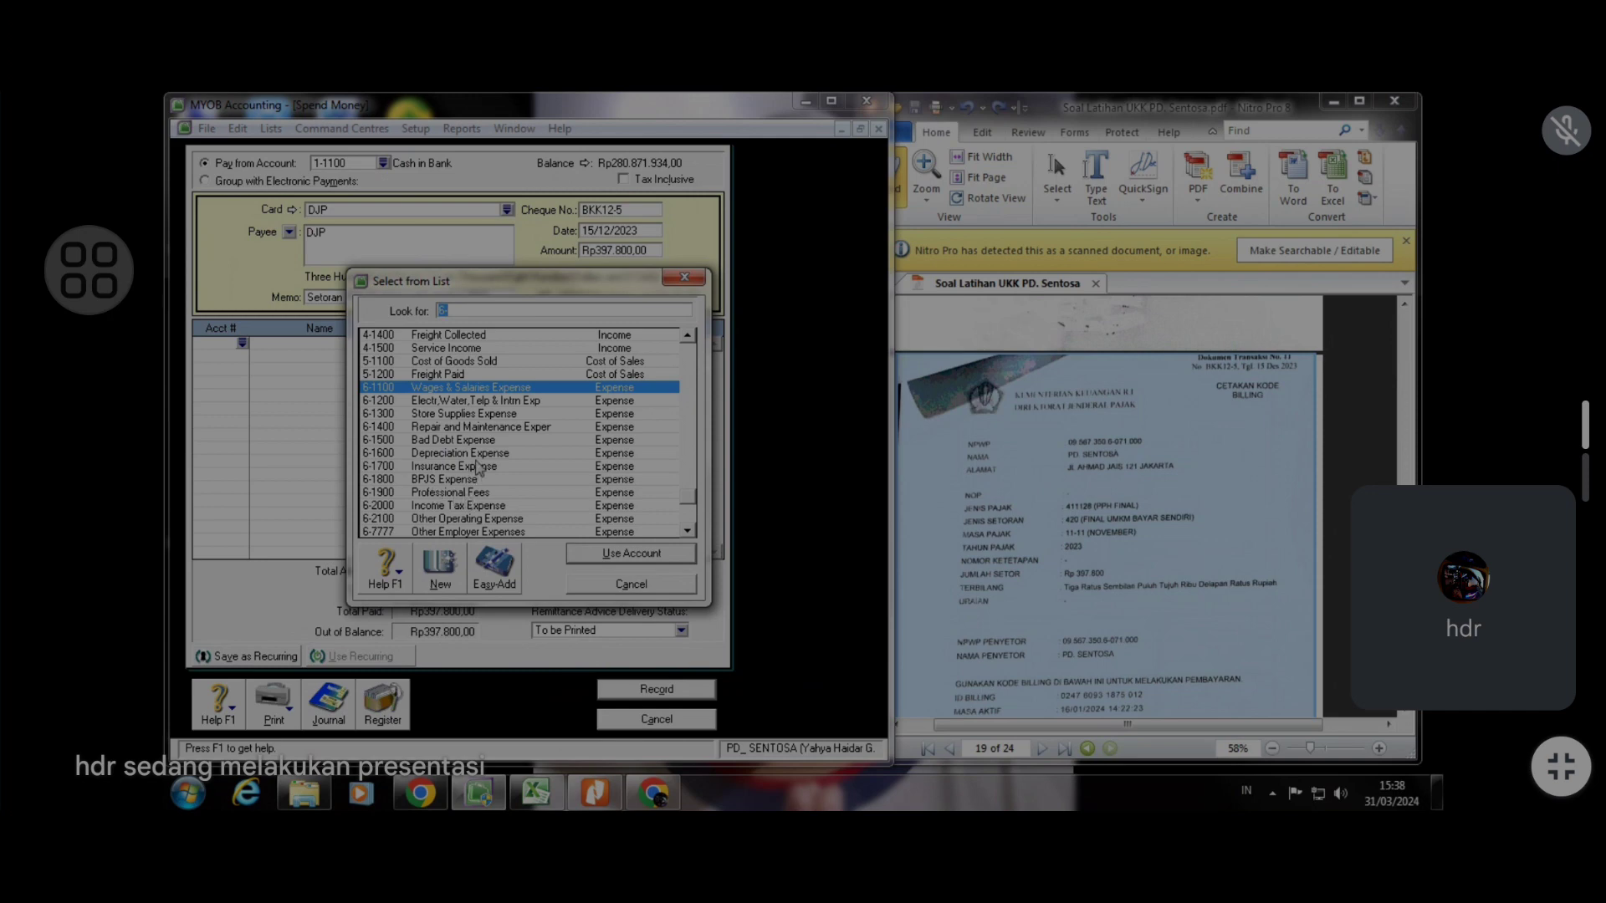
click(489, 506)
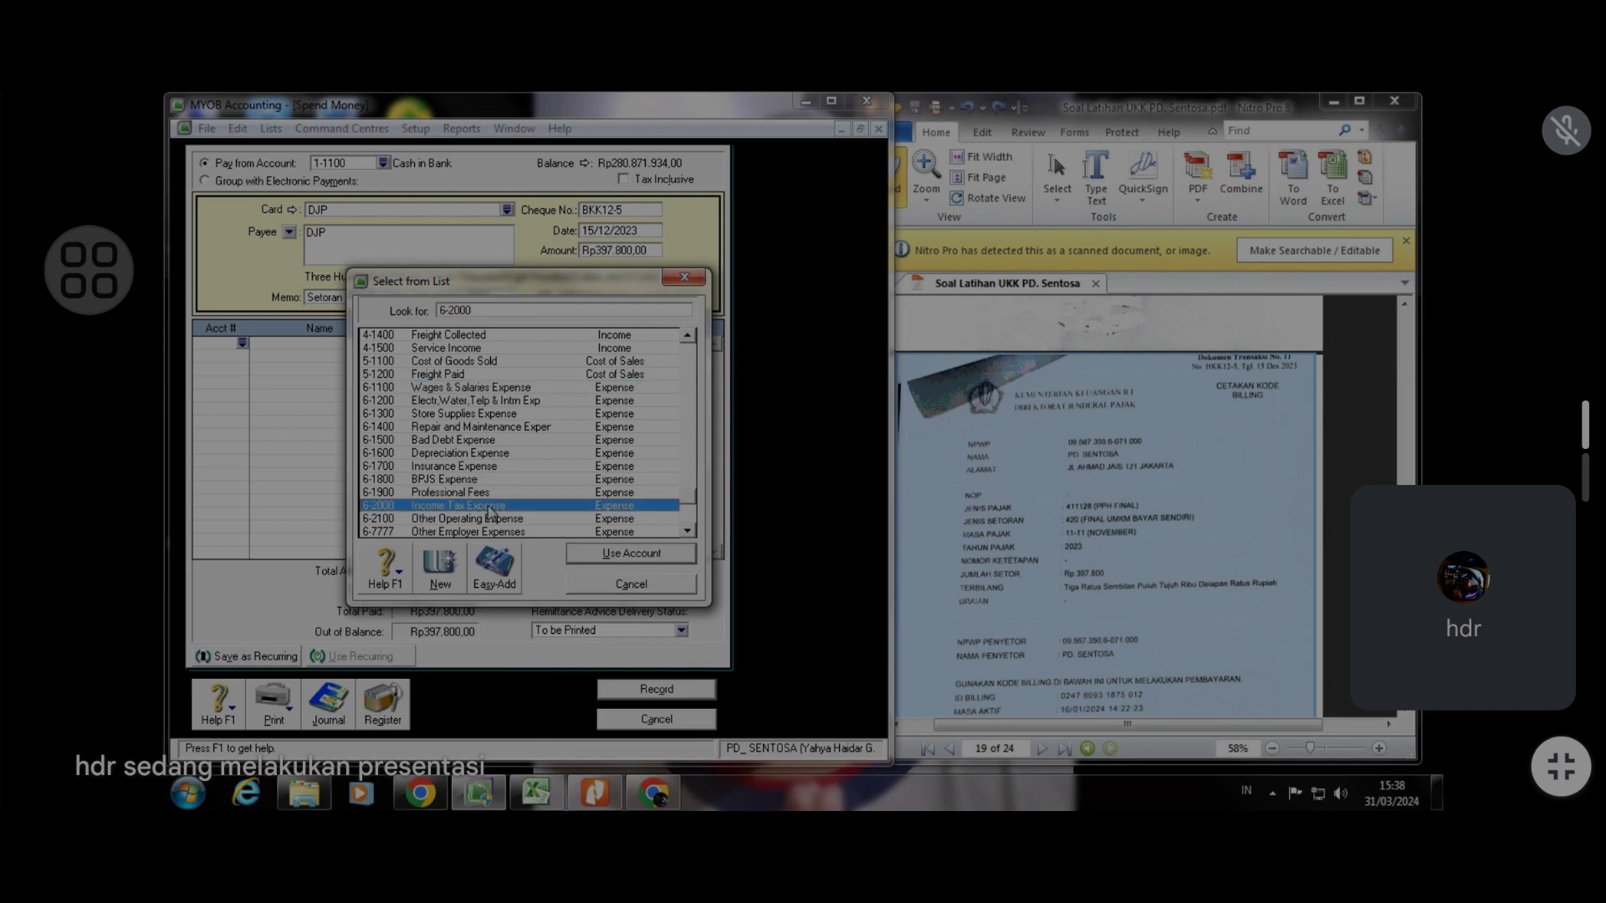
click(600, 555)
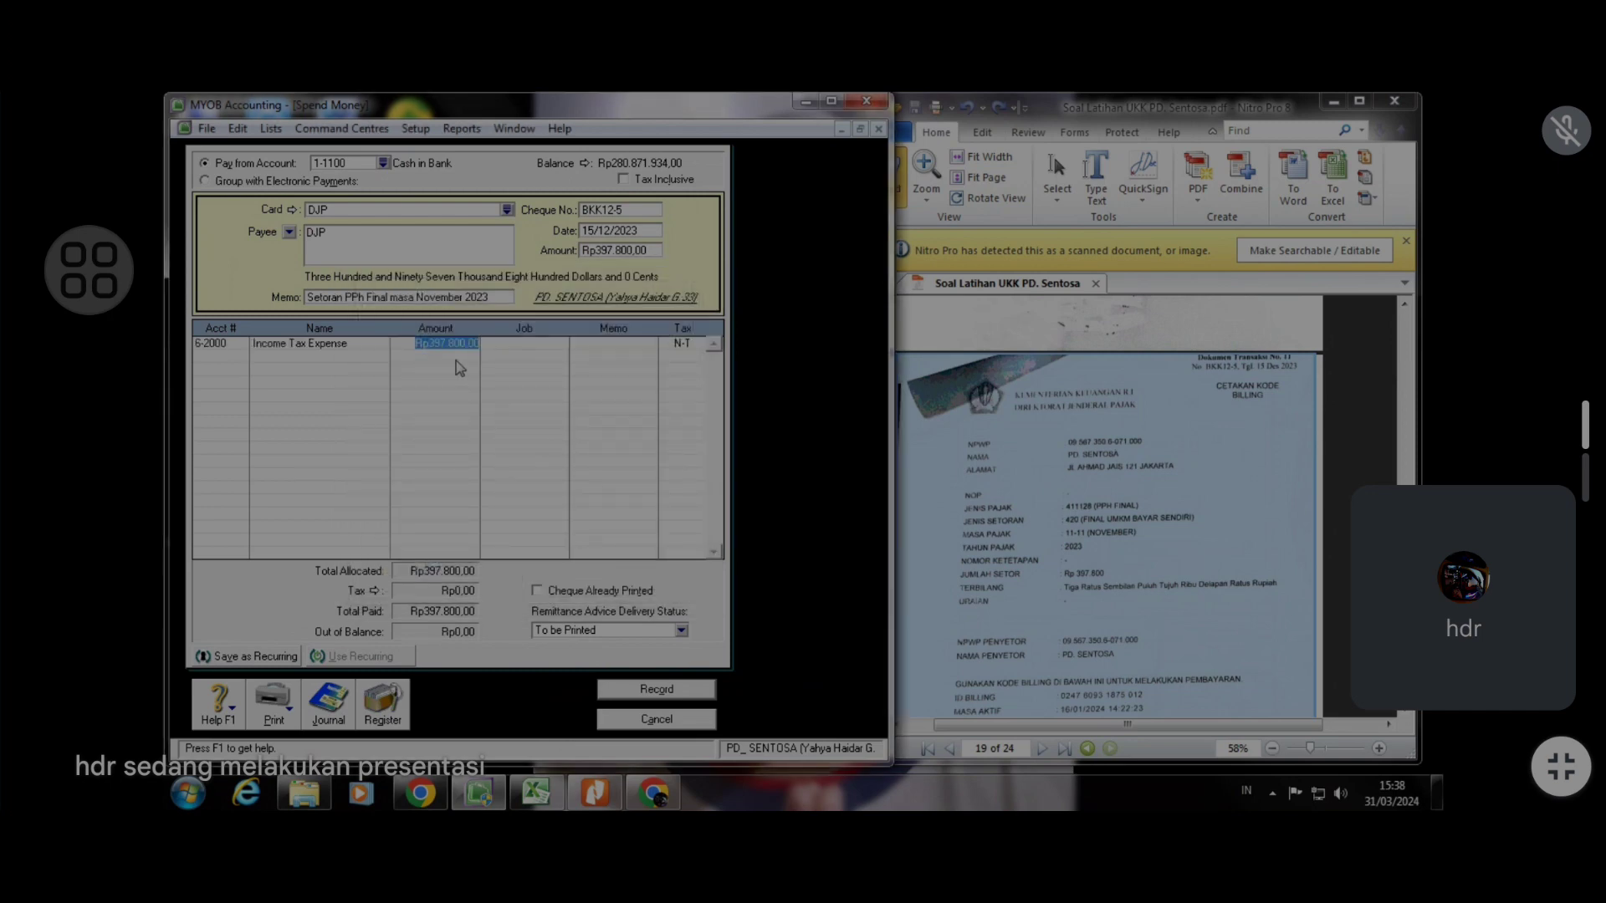
Review the transaction recap, then record the tax payment and close the Spend Money window
key(ctrl+r)
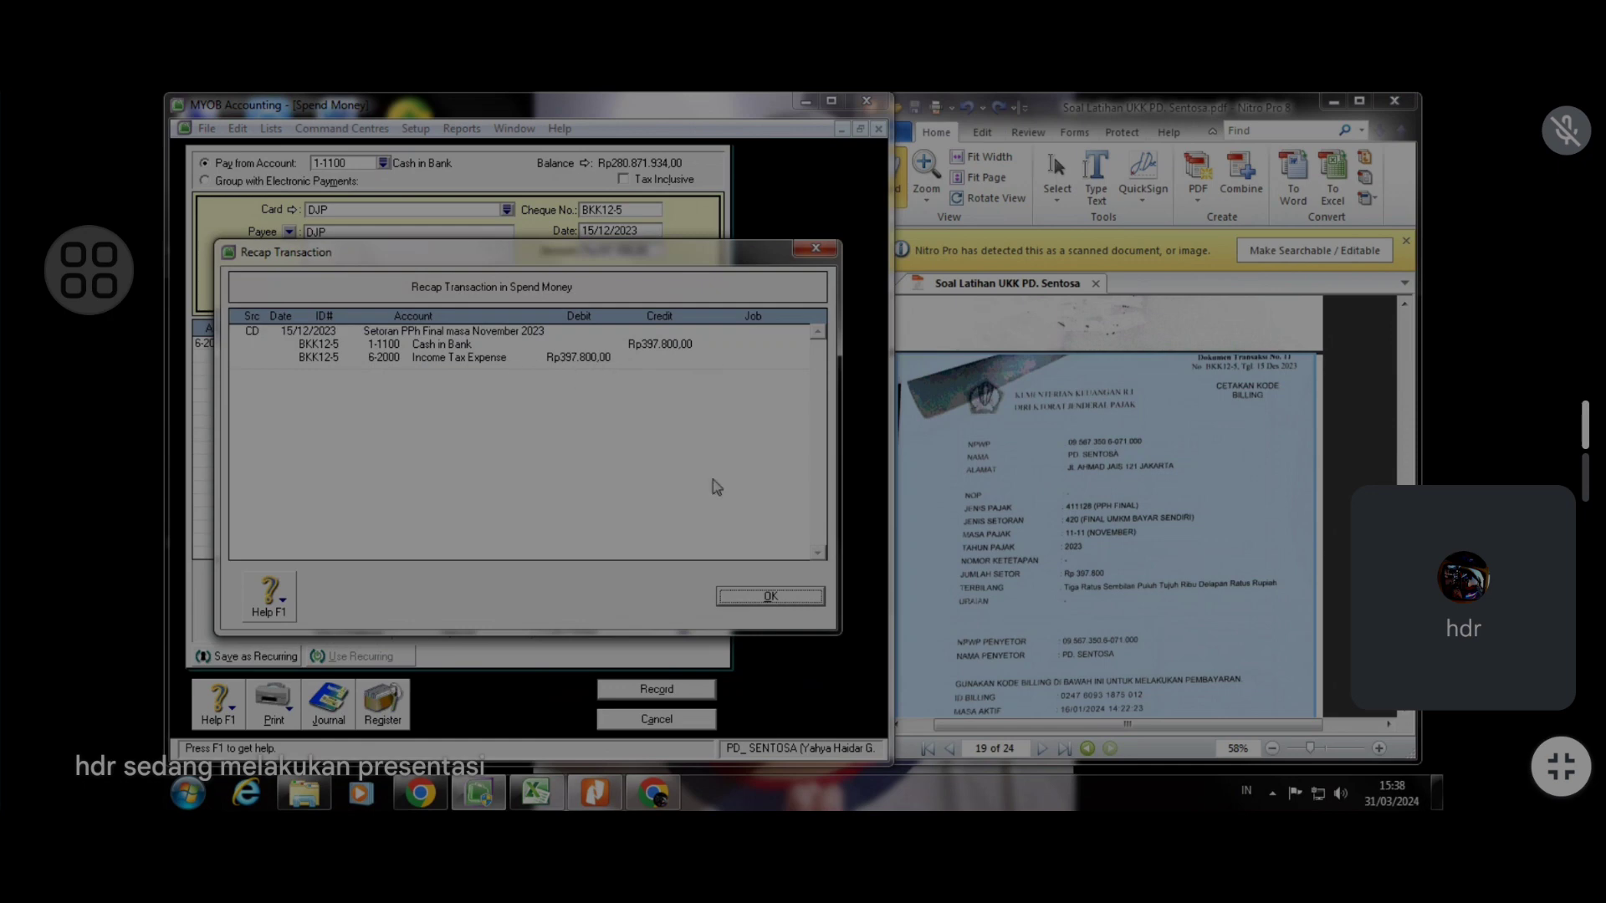
click(787, 604)
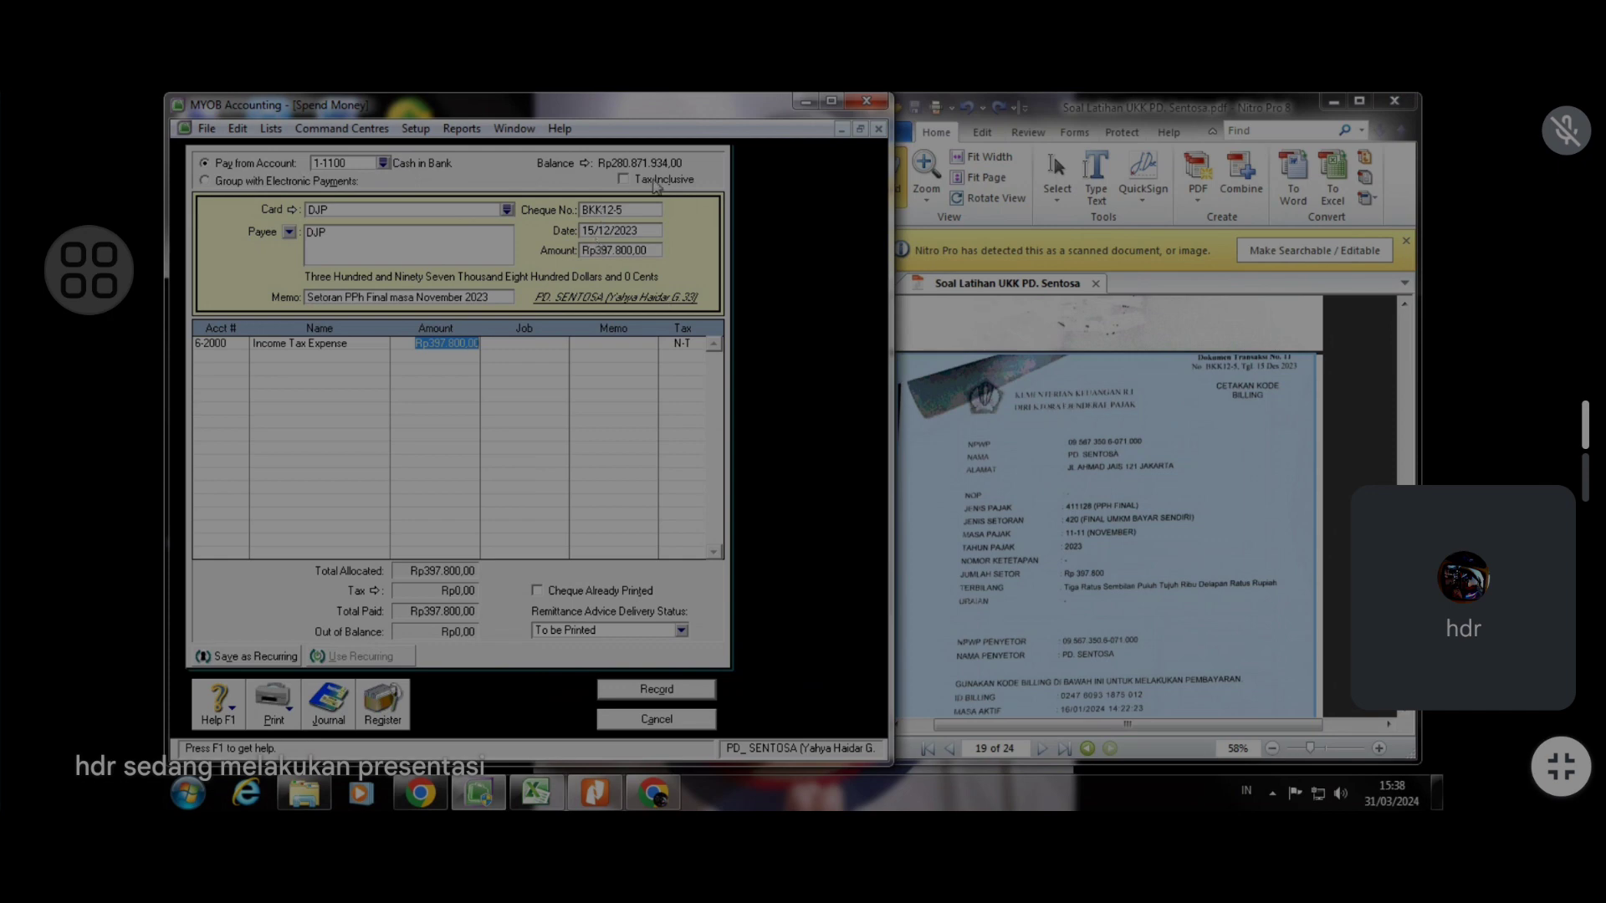
click(661, 693)
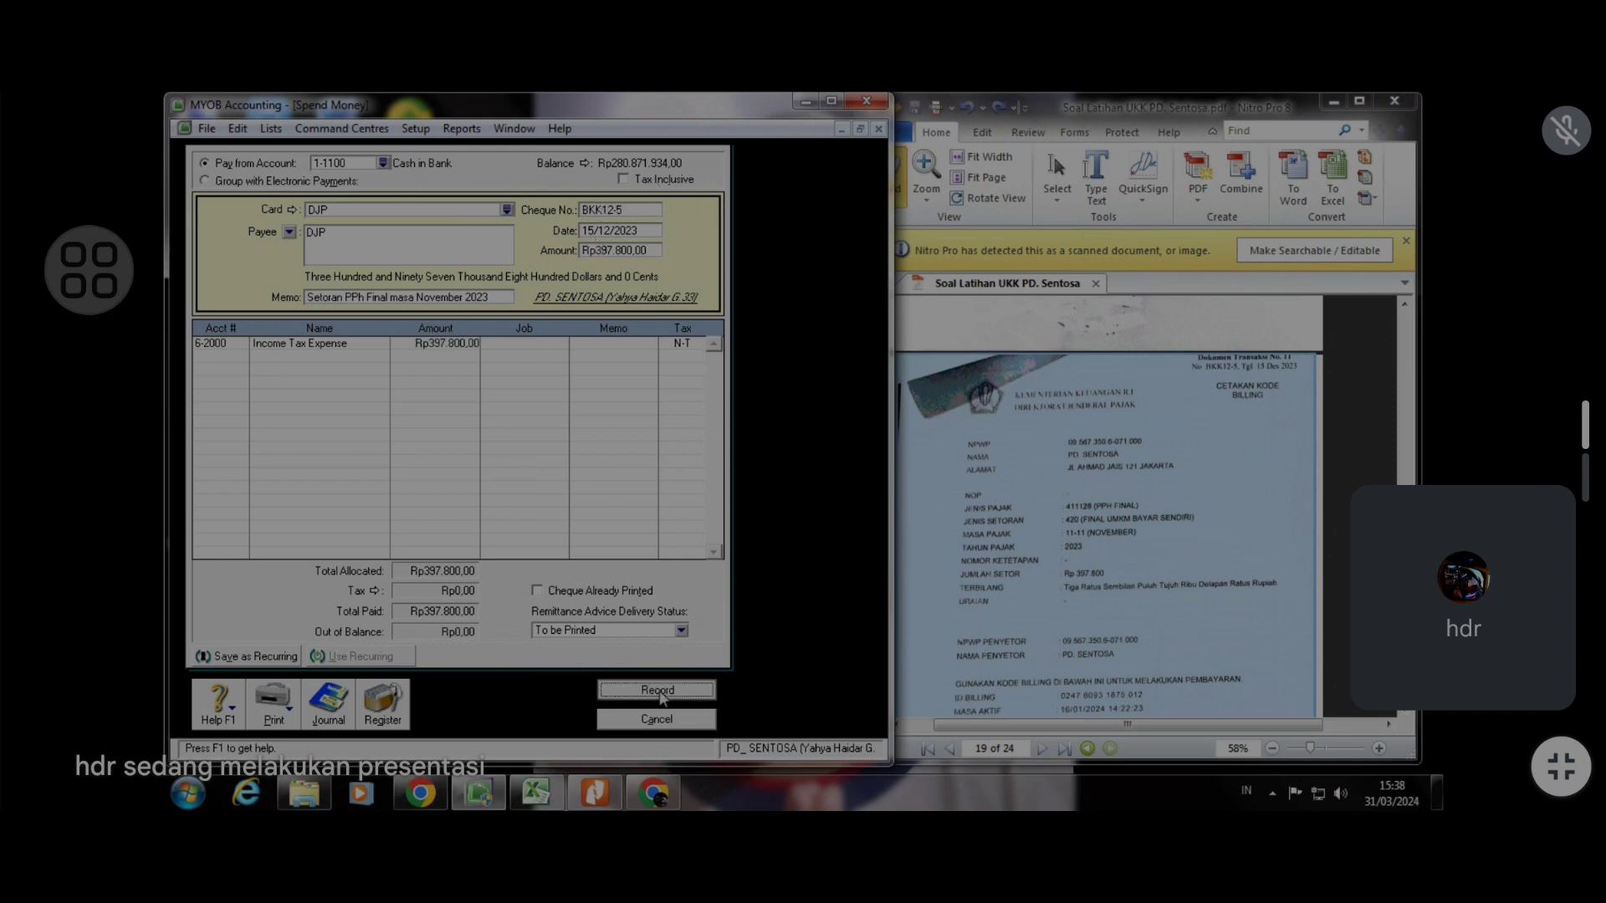
click(677, 723)
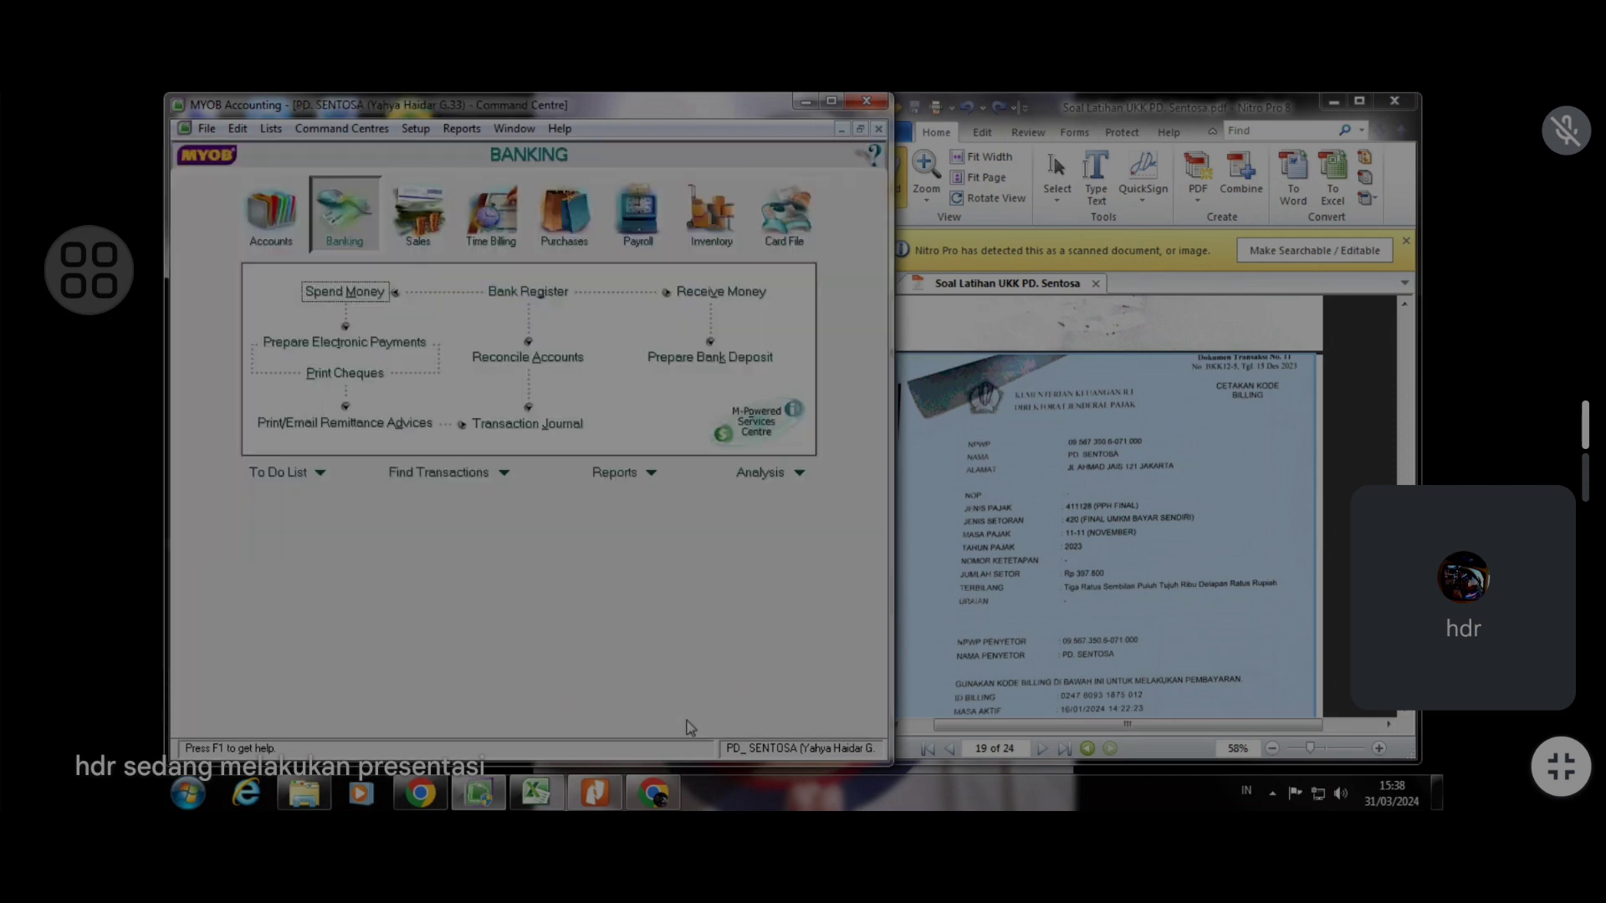
Examine the cash receipt document for transaction 12 in the PDF
click(1094, 452)
scroll(1095, 451, down, 3)
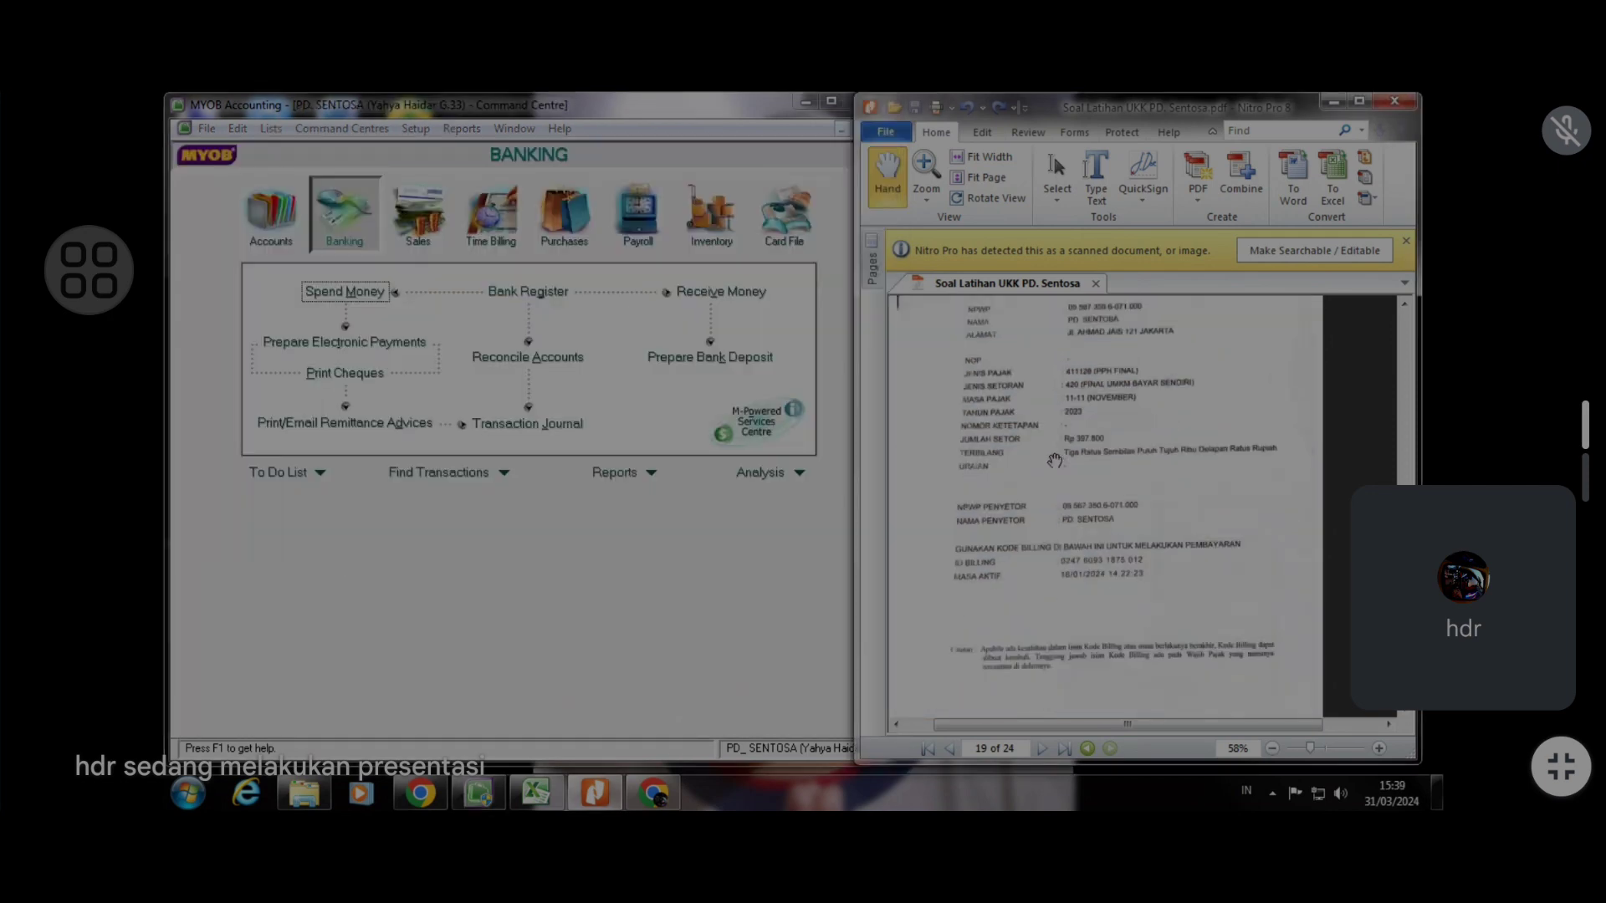
scroll(1061, 465, down, 5)
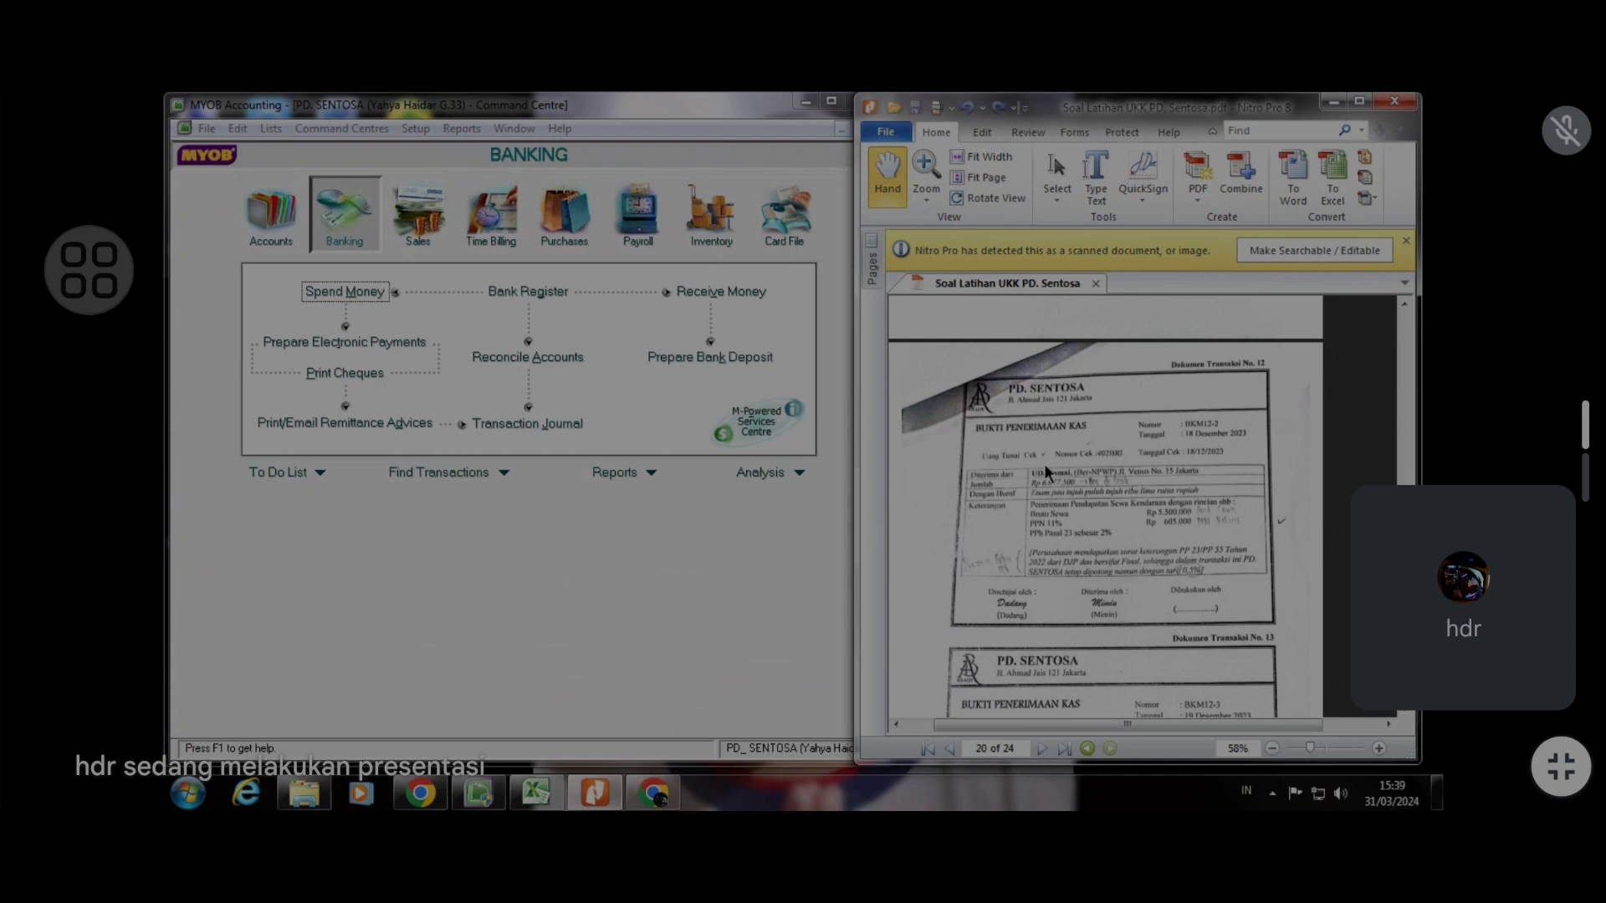
click(1316, 750)
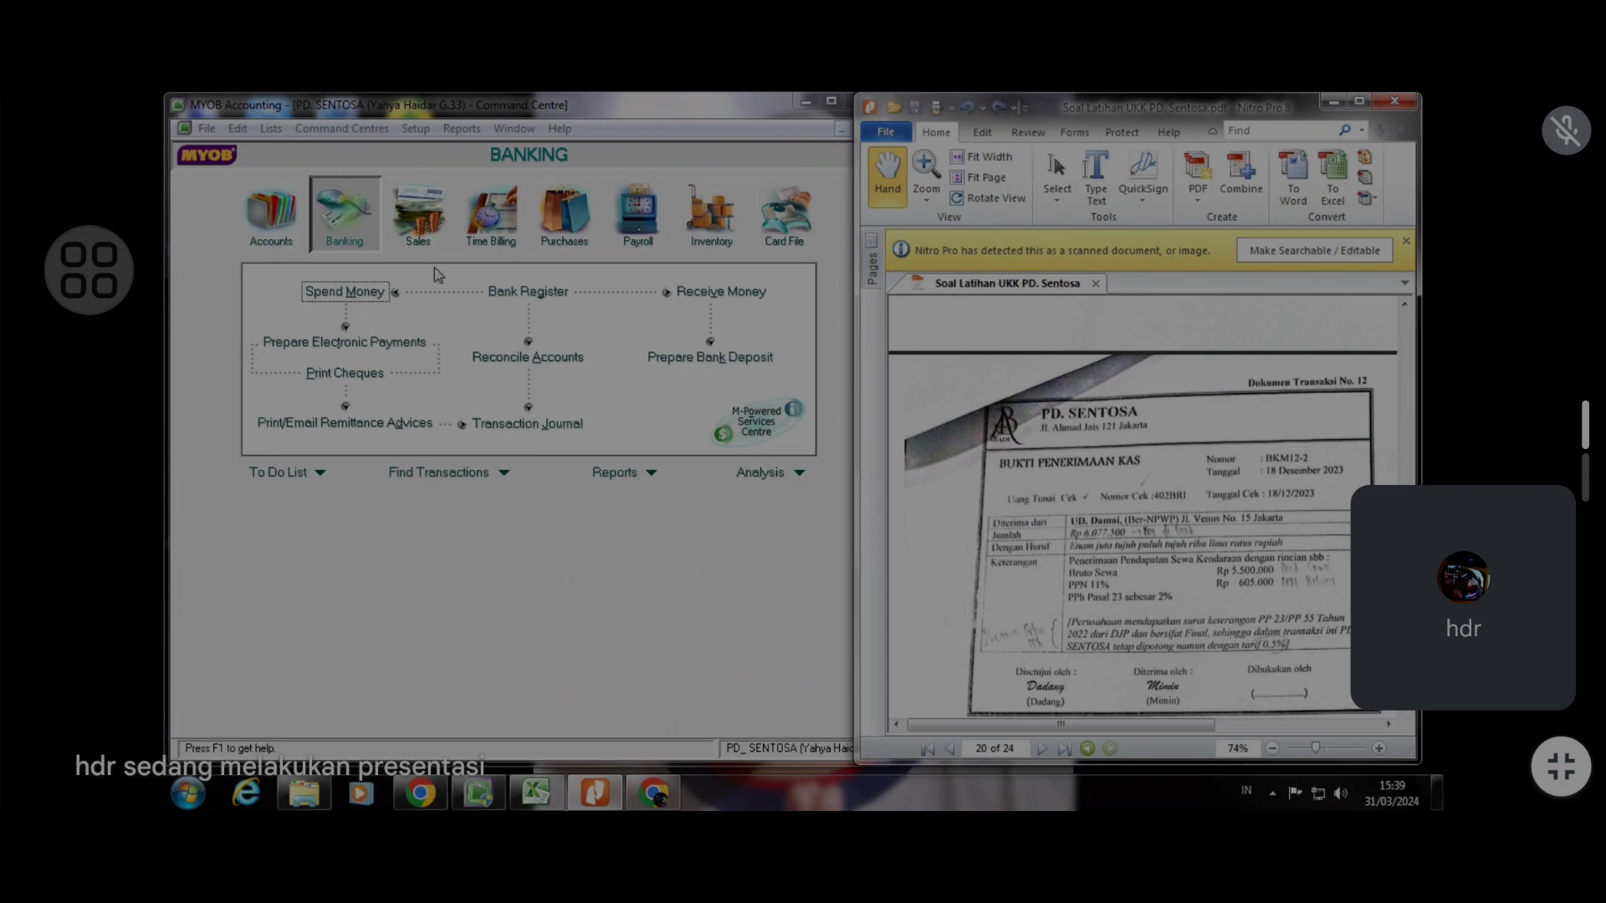
Open Receive Money and create a new customer card named UD. Damai with card ID 6
click(757, 292)
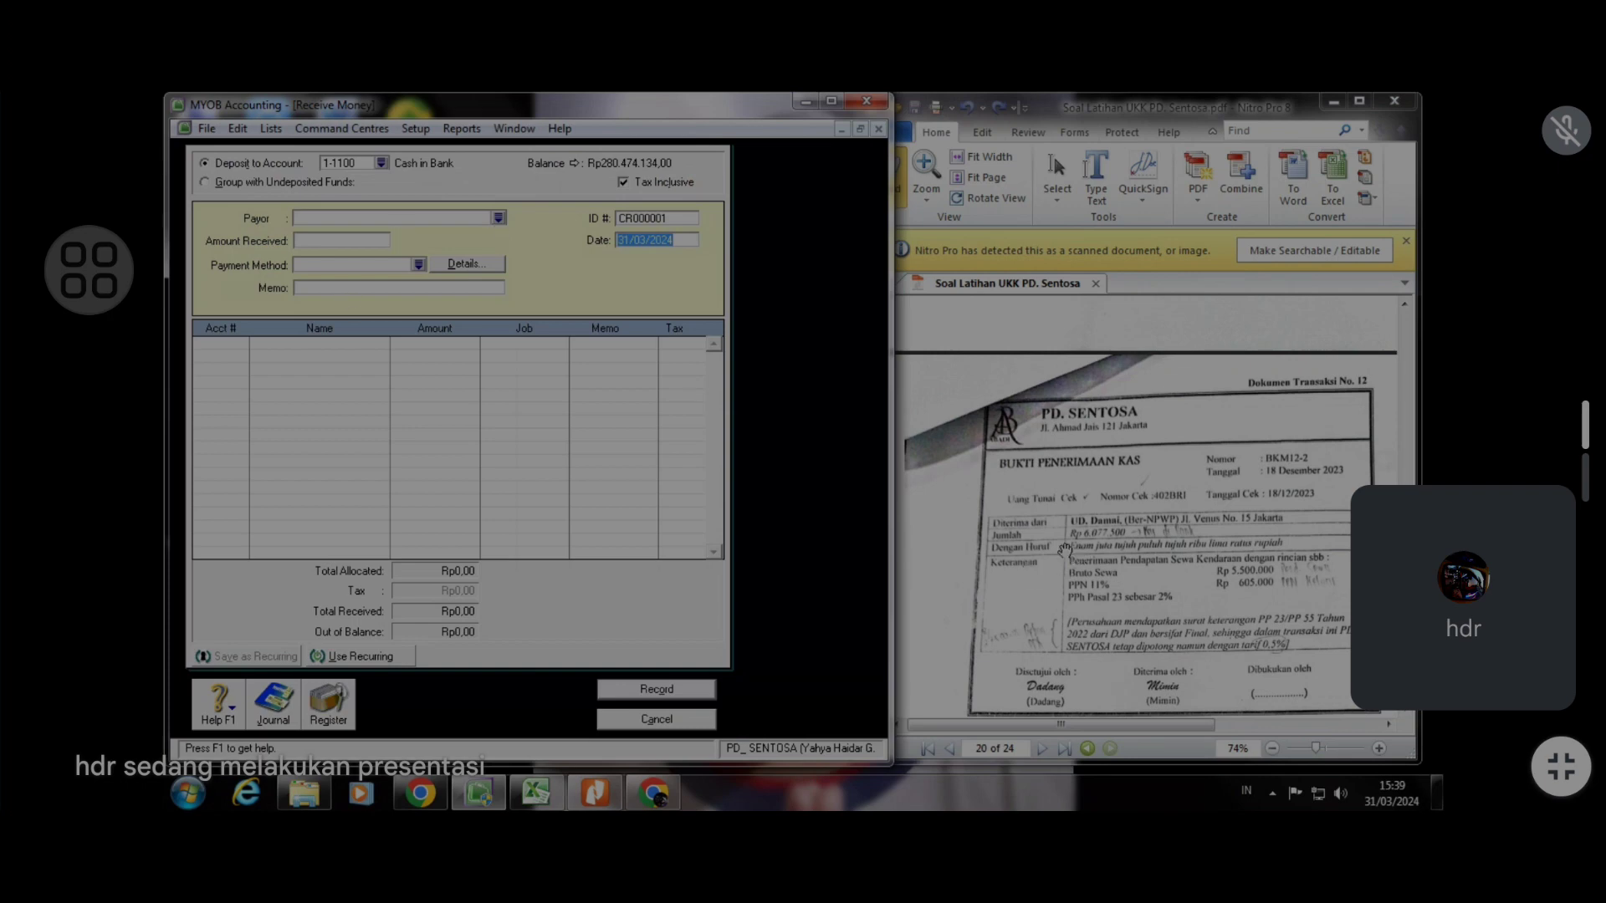
click(498, 217)
click(392, 569)
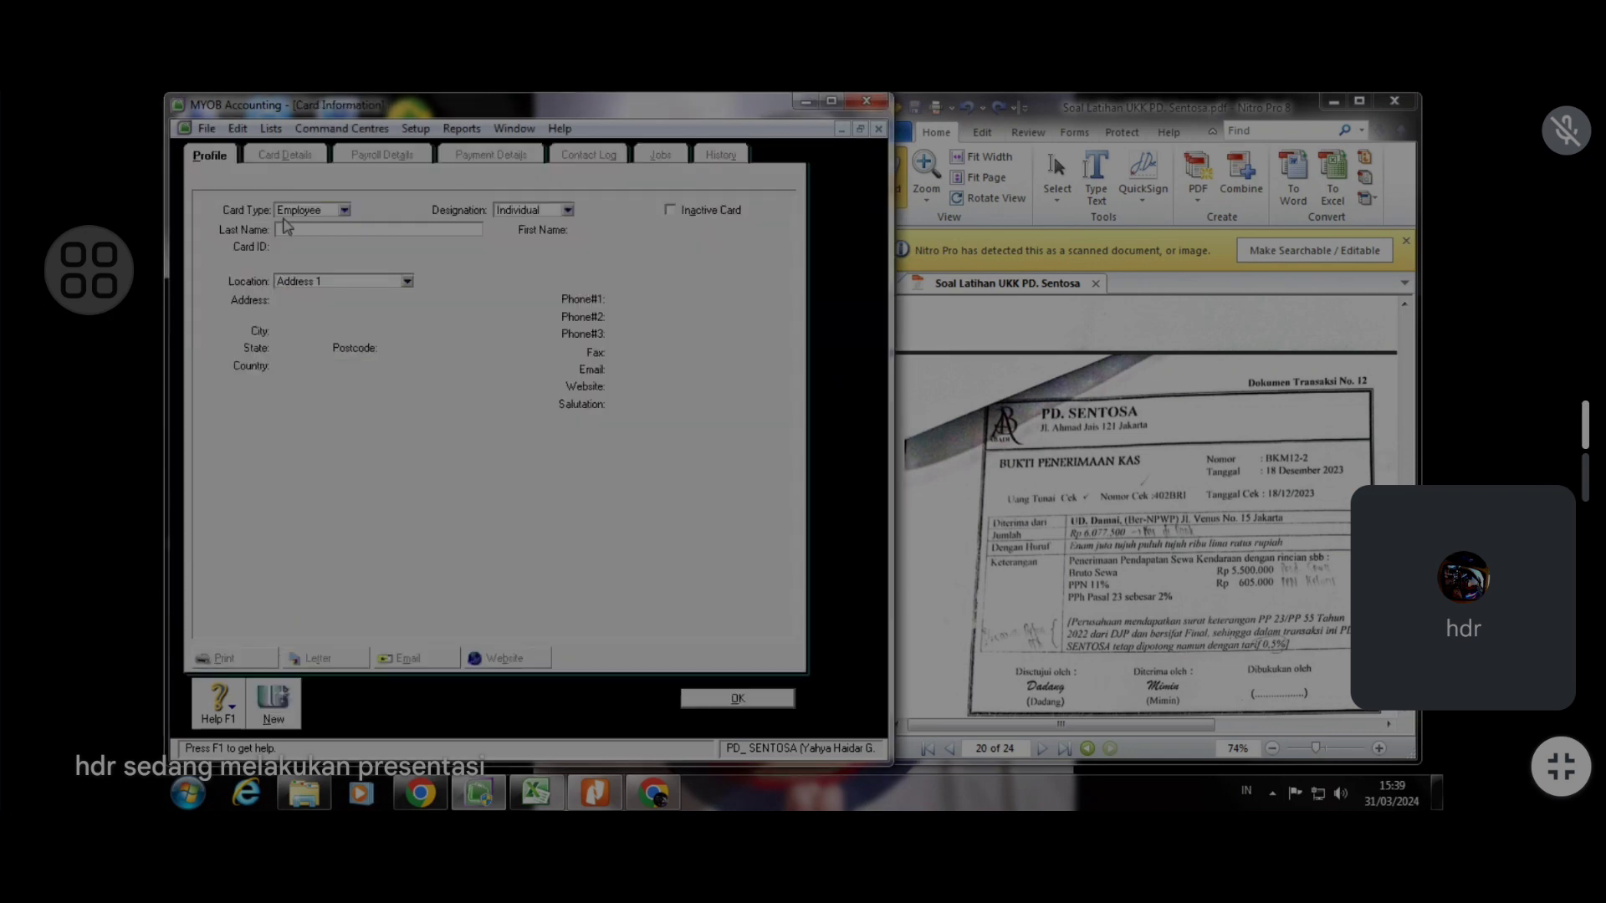
click(344, 210)
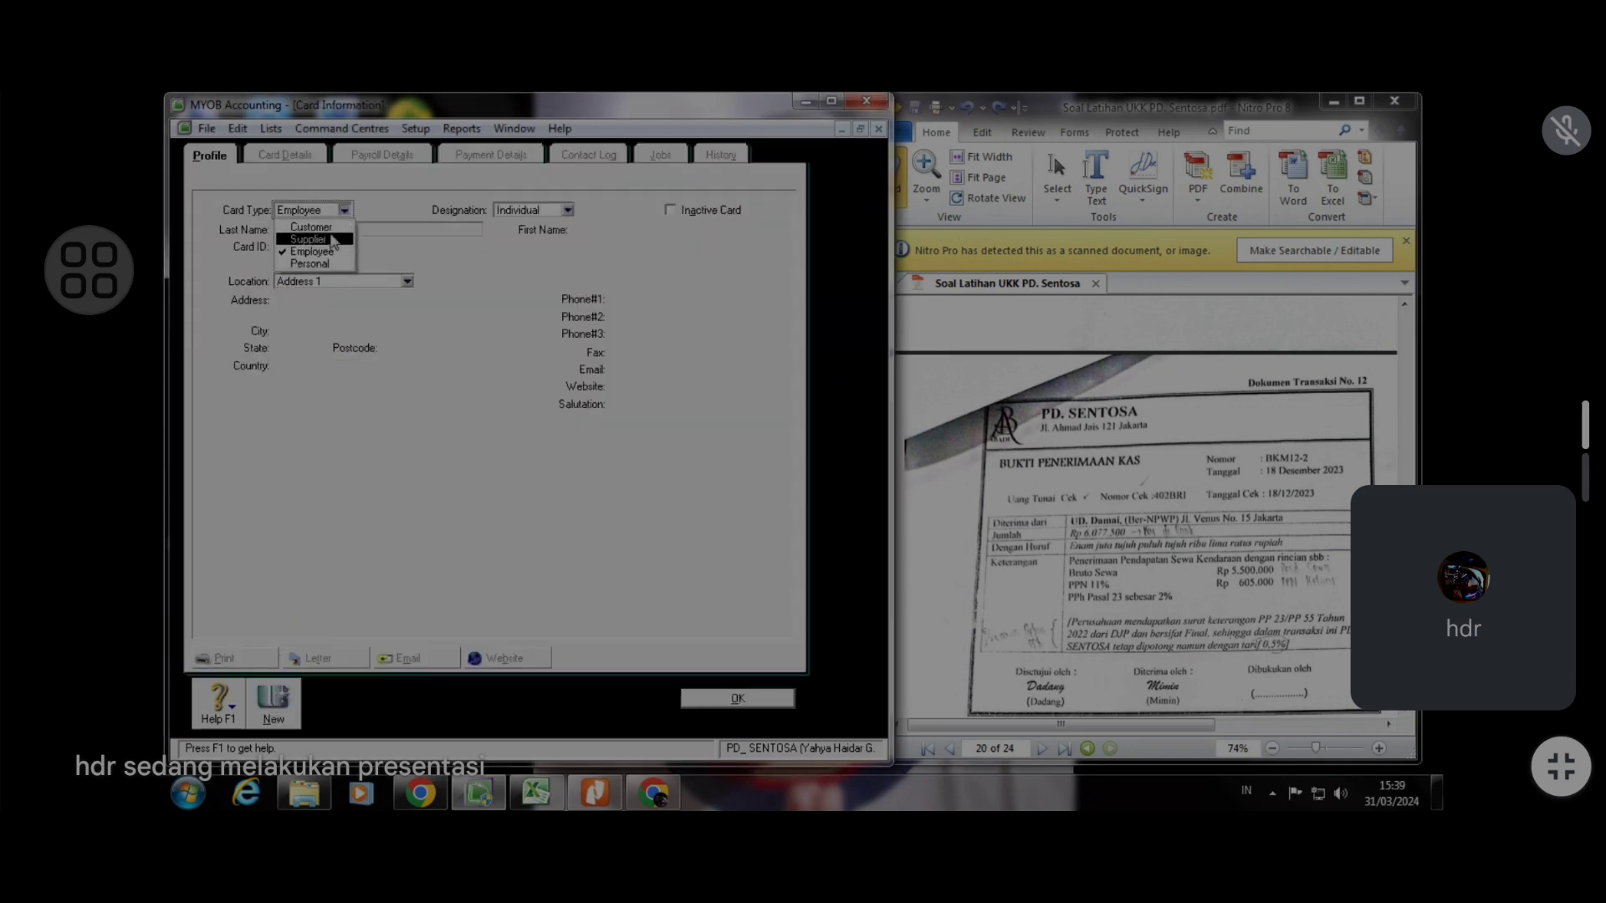
click(333, 227)
text(U)
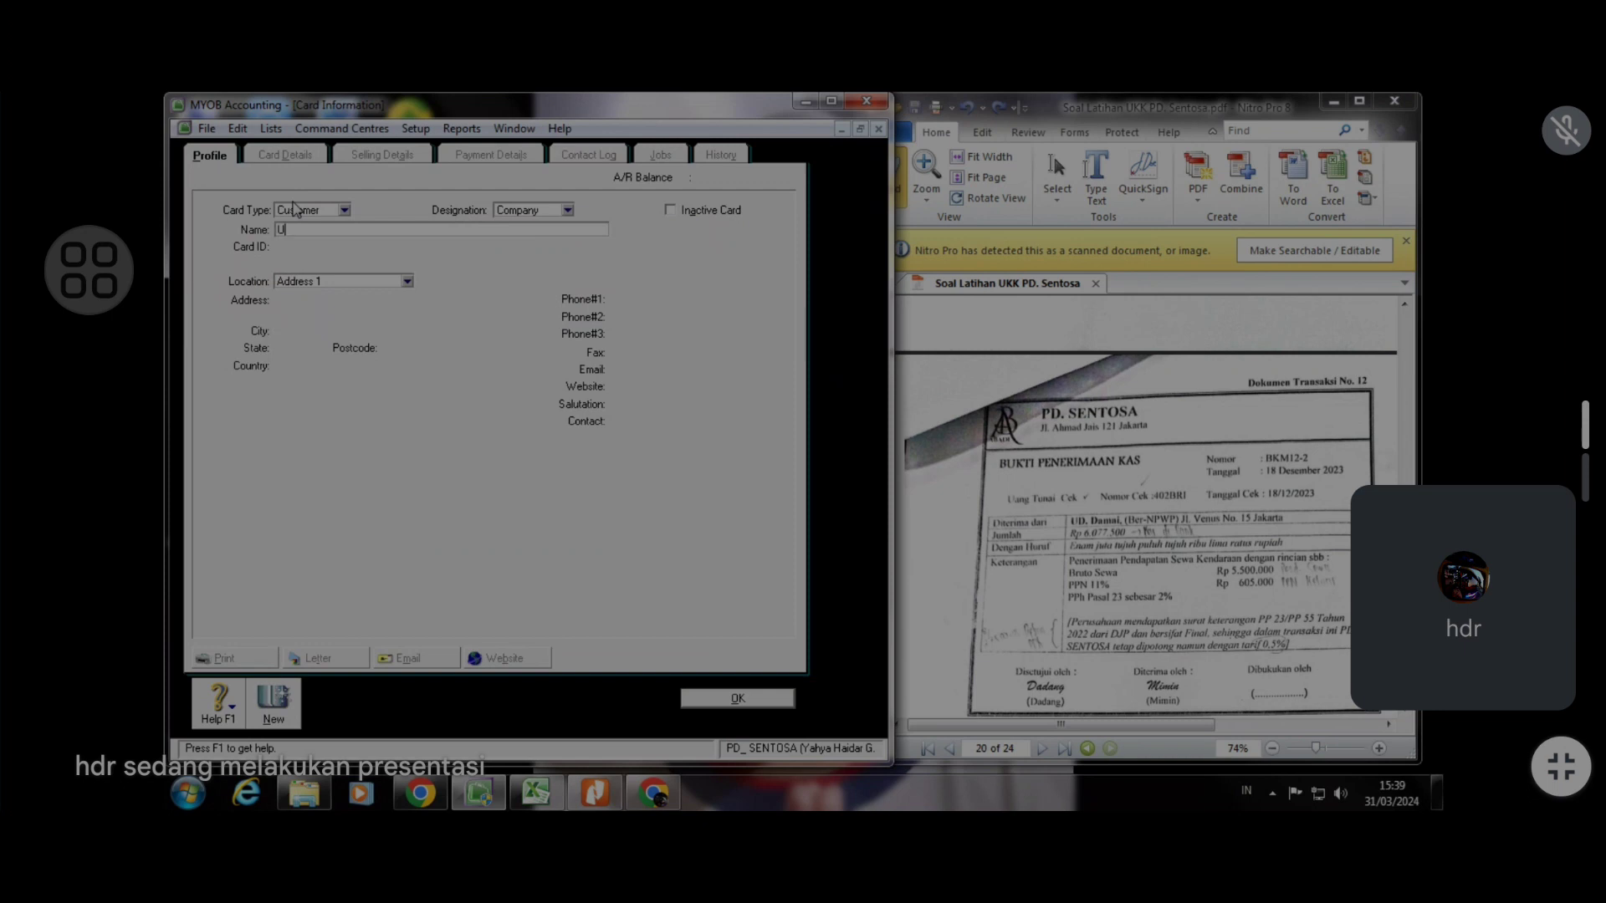
text(D. Damai)
key(Tab)
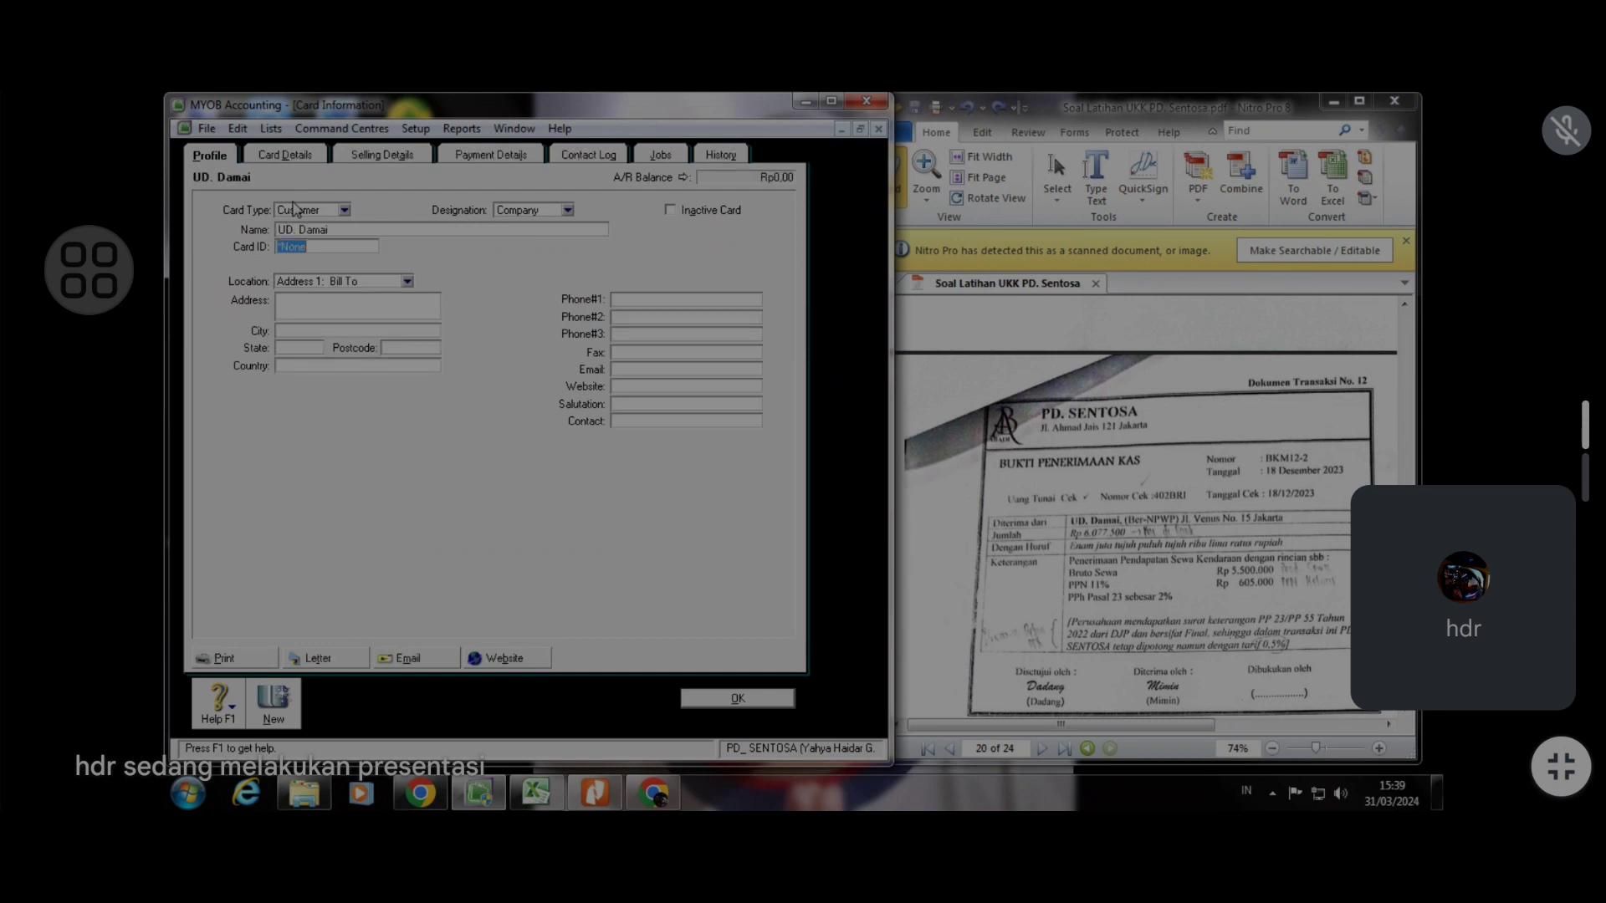
text(6)
click(776, 706)
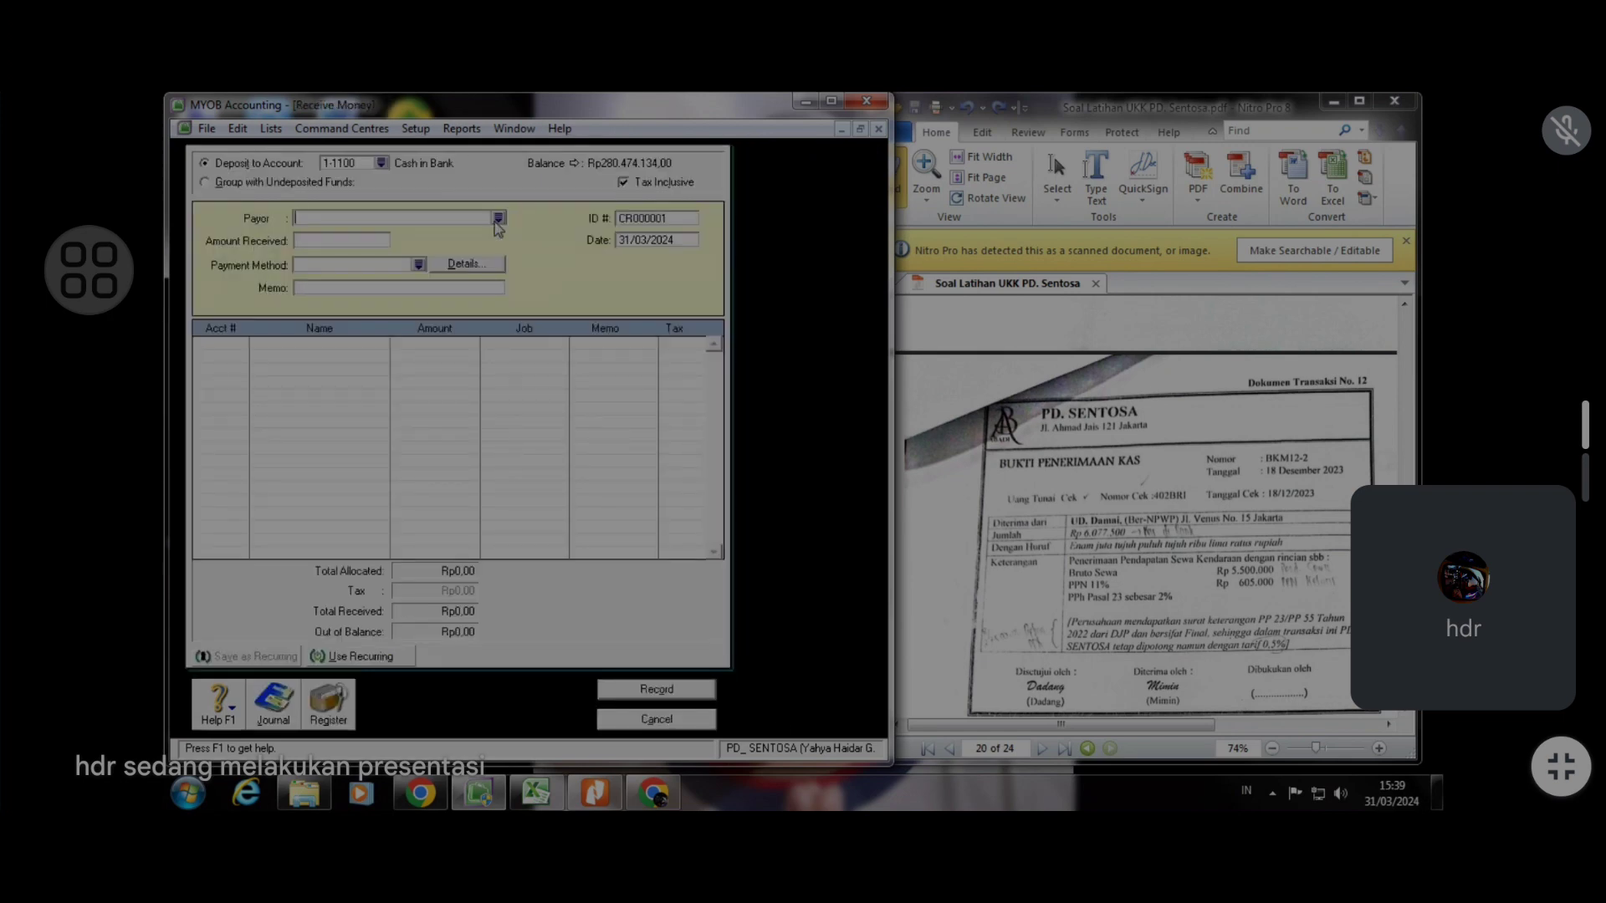
Select UD. Damai as payer, and set ID to BKM12-2 and date to 18/12/2023
click(498, 217)
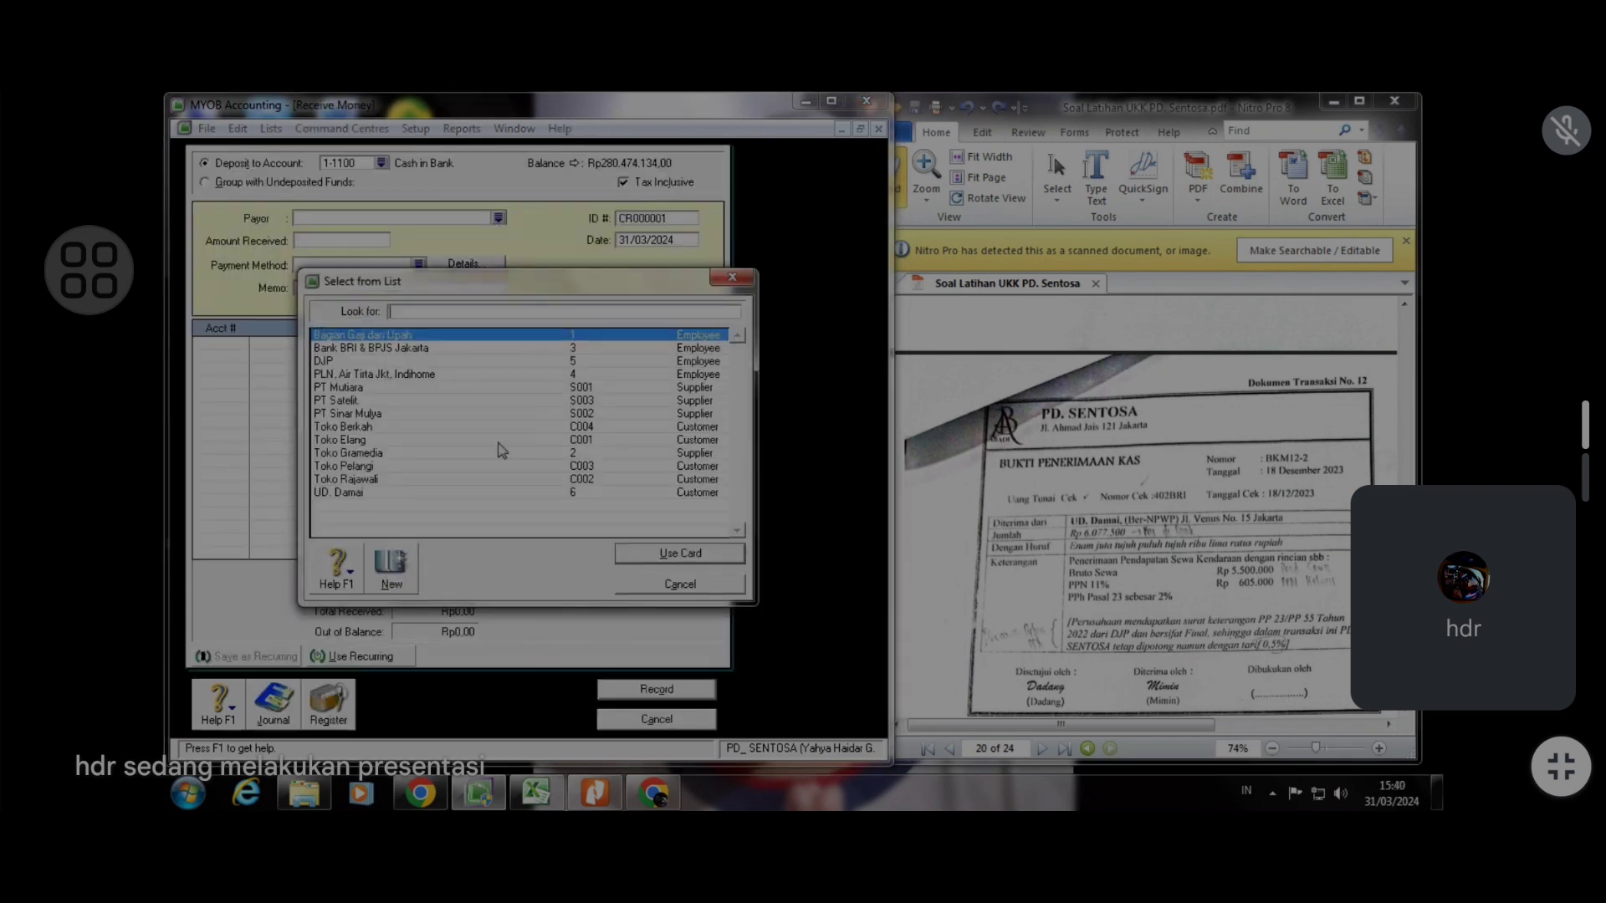
click(494, 491)
click(645, 556)
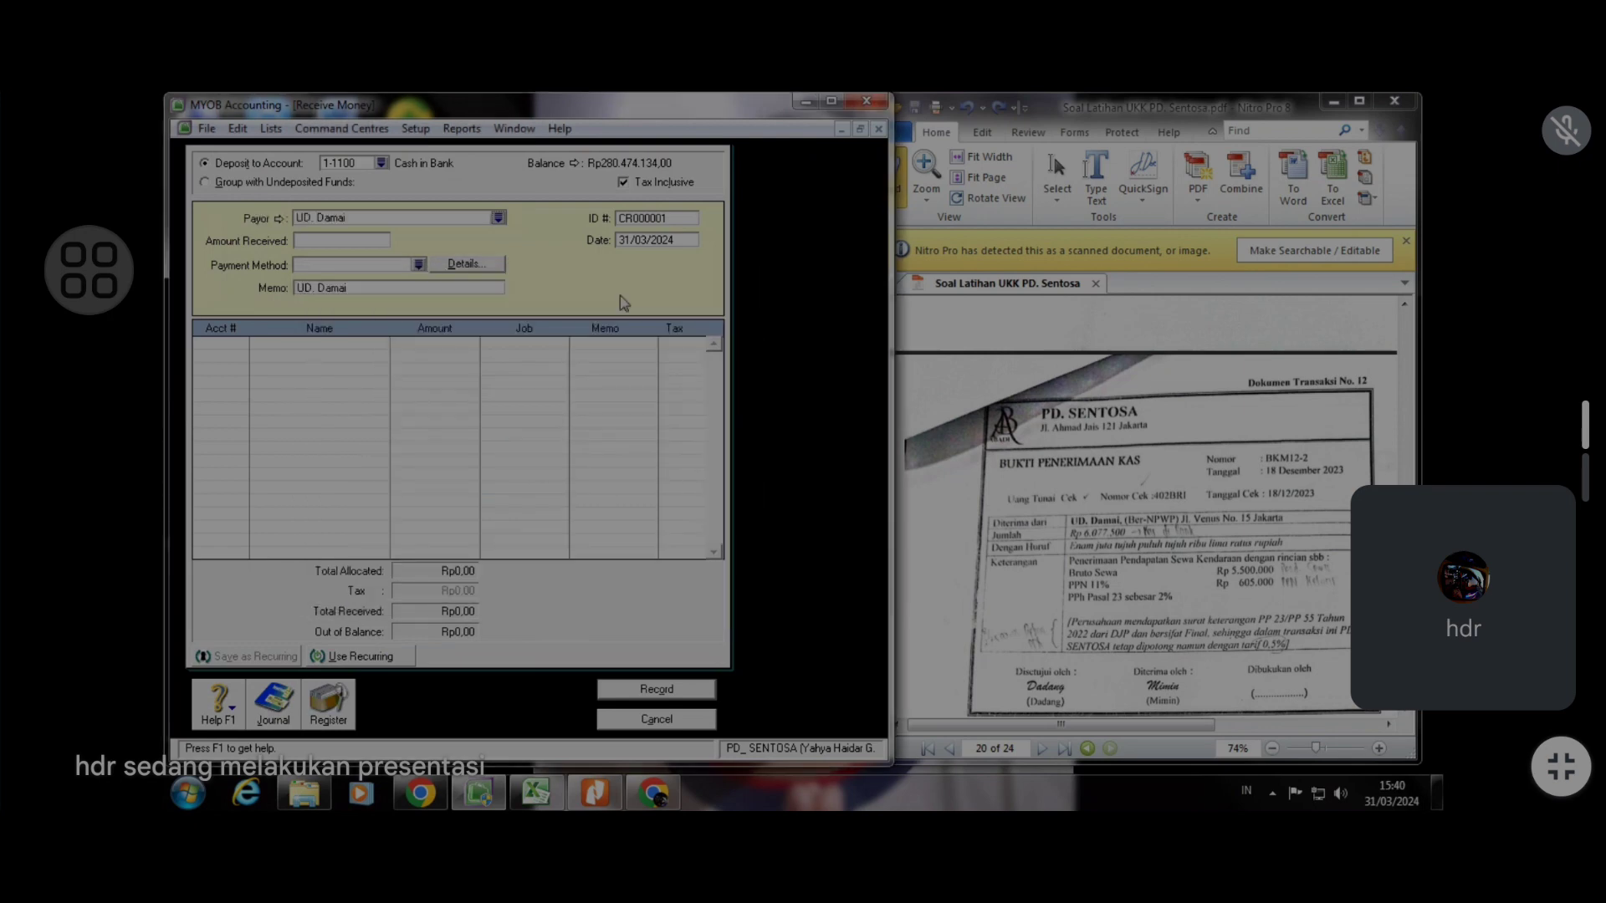
click(666, 220)
text(BKM12)
text(18/1)
text(2/2023)
key(Tab)
Set the amount received to 6.077.500 and the payment method to Cash
click(328, 243)
text(677)
key(BackSpace)
key(BackSpace)
key(BackSpace)
text(6.077.500)
key(Tab)
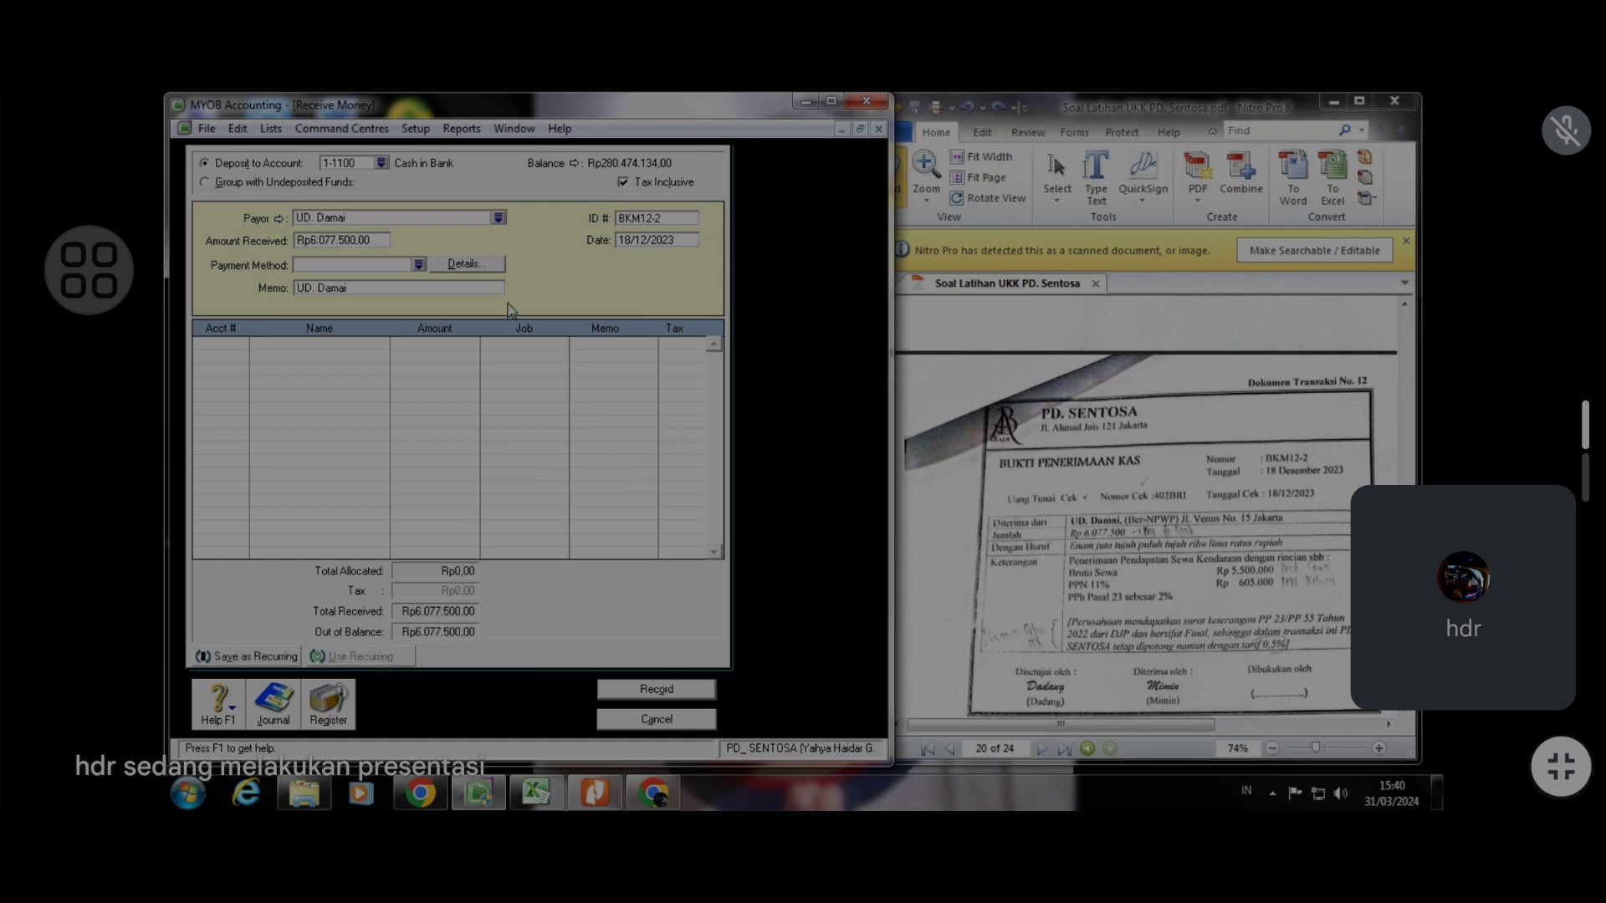
click(418, 265)
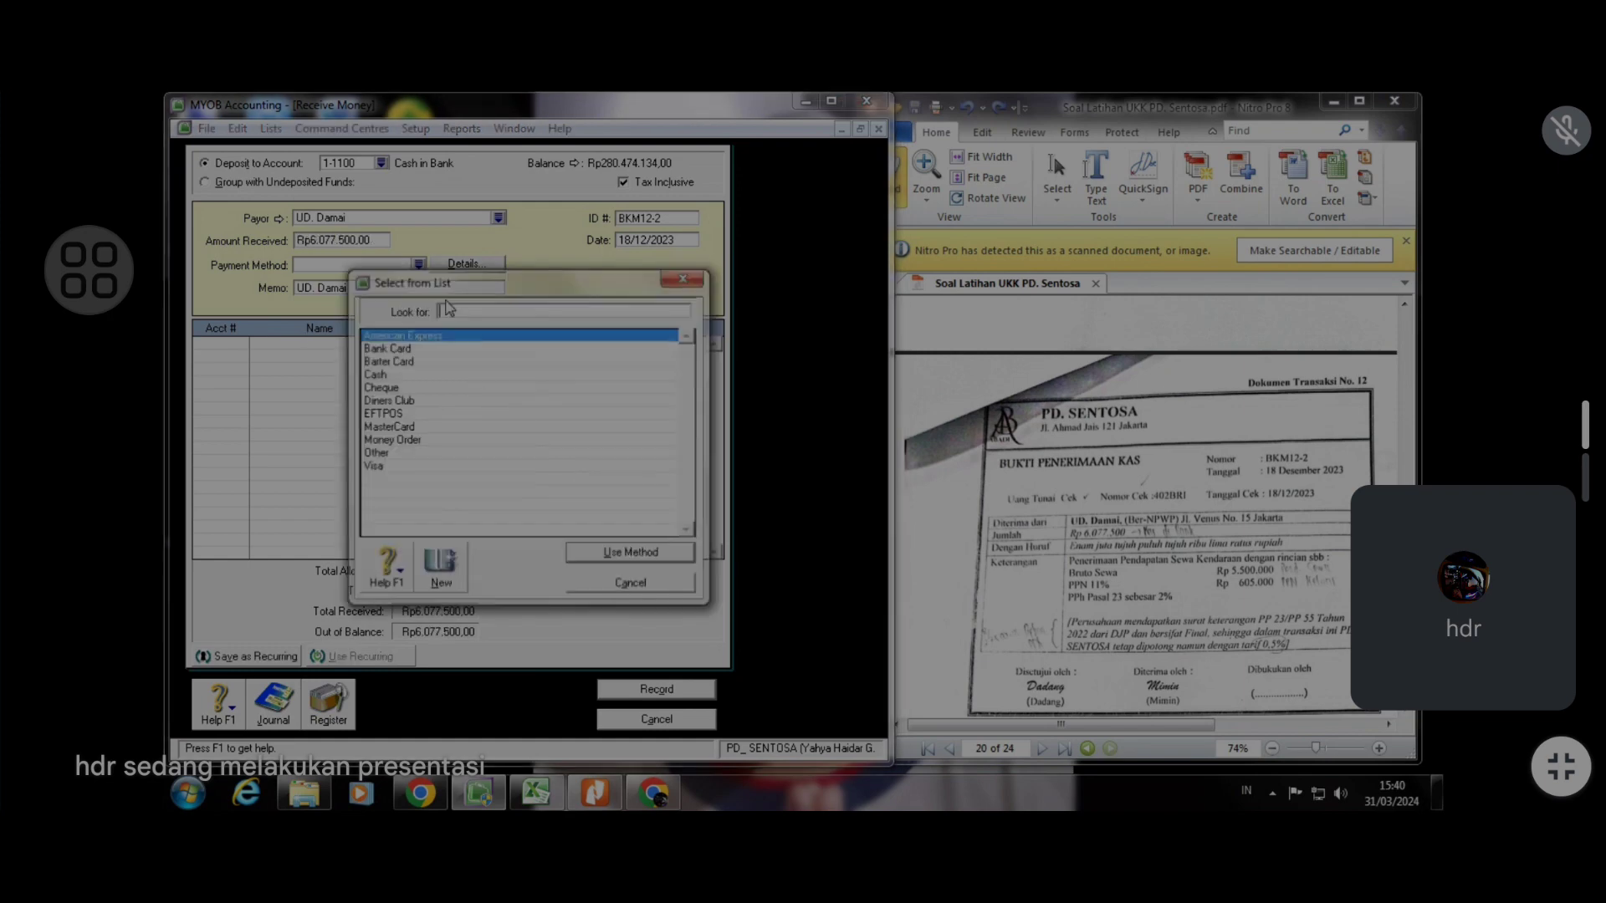
click(481, 377)
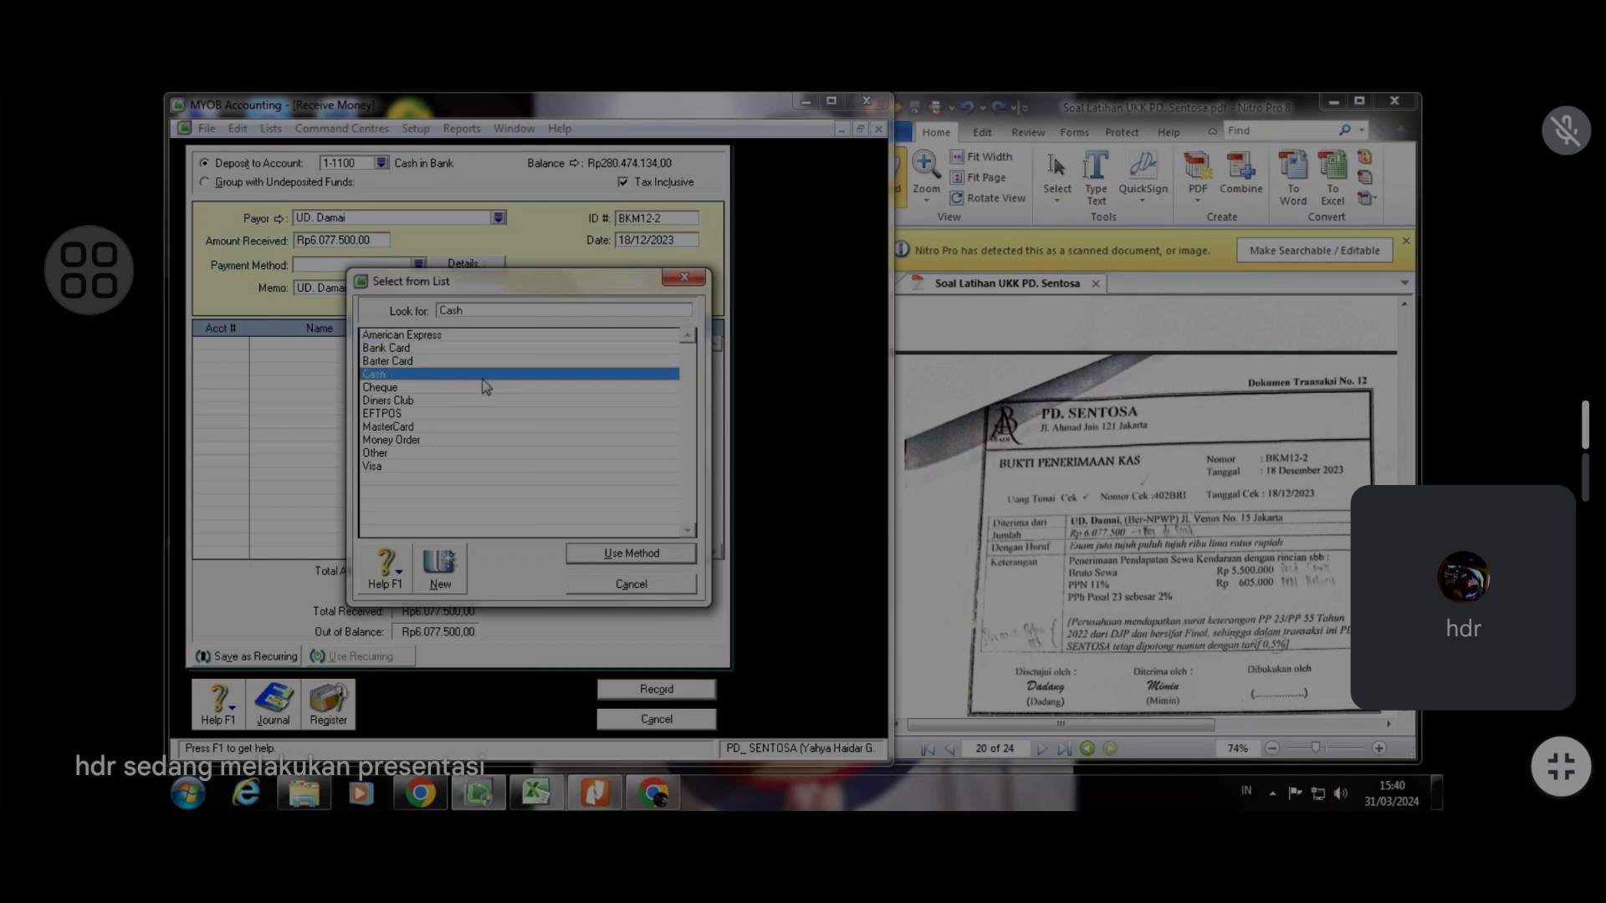
click(654, 557)
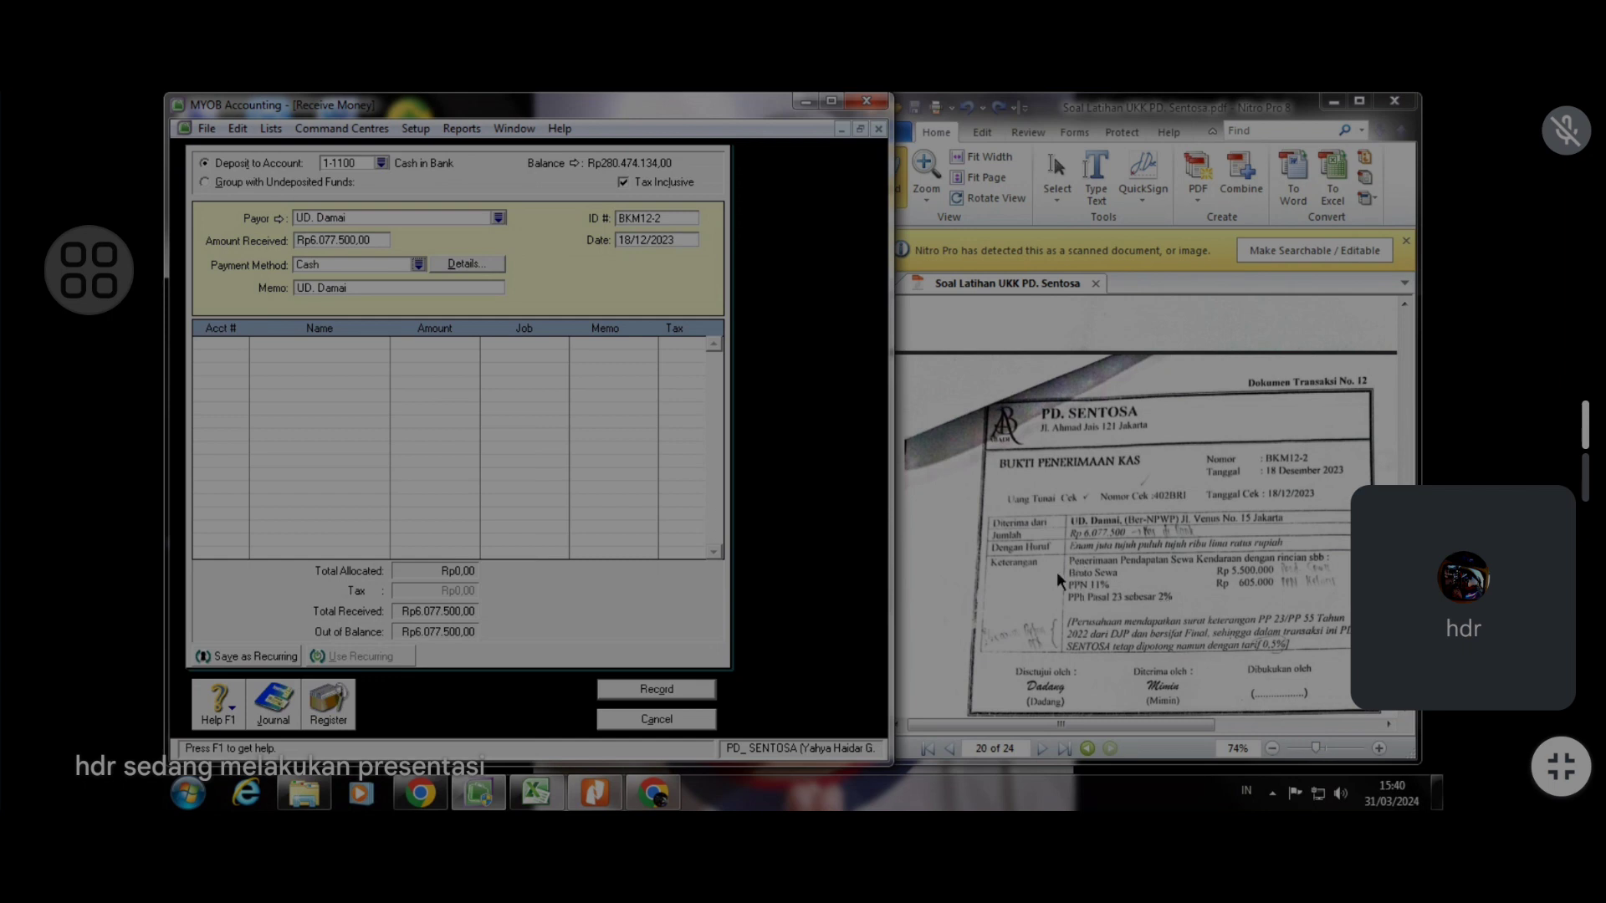
In the Excel journal, add a row for day 18, BKM12-2, with Kas di Bank as the debit account
click(536, 792)
scroll(469, 548, down, 2)
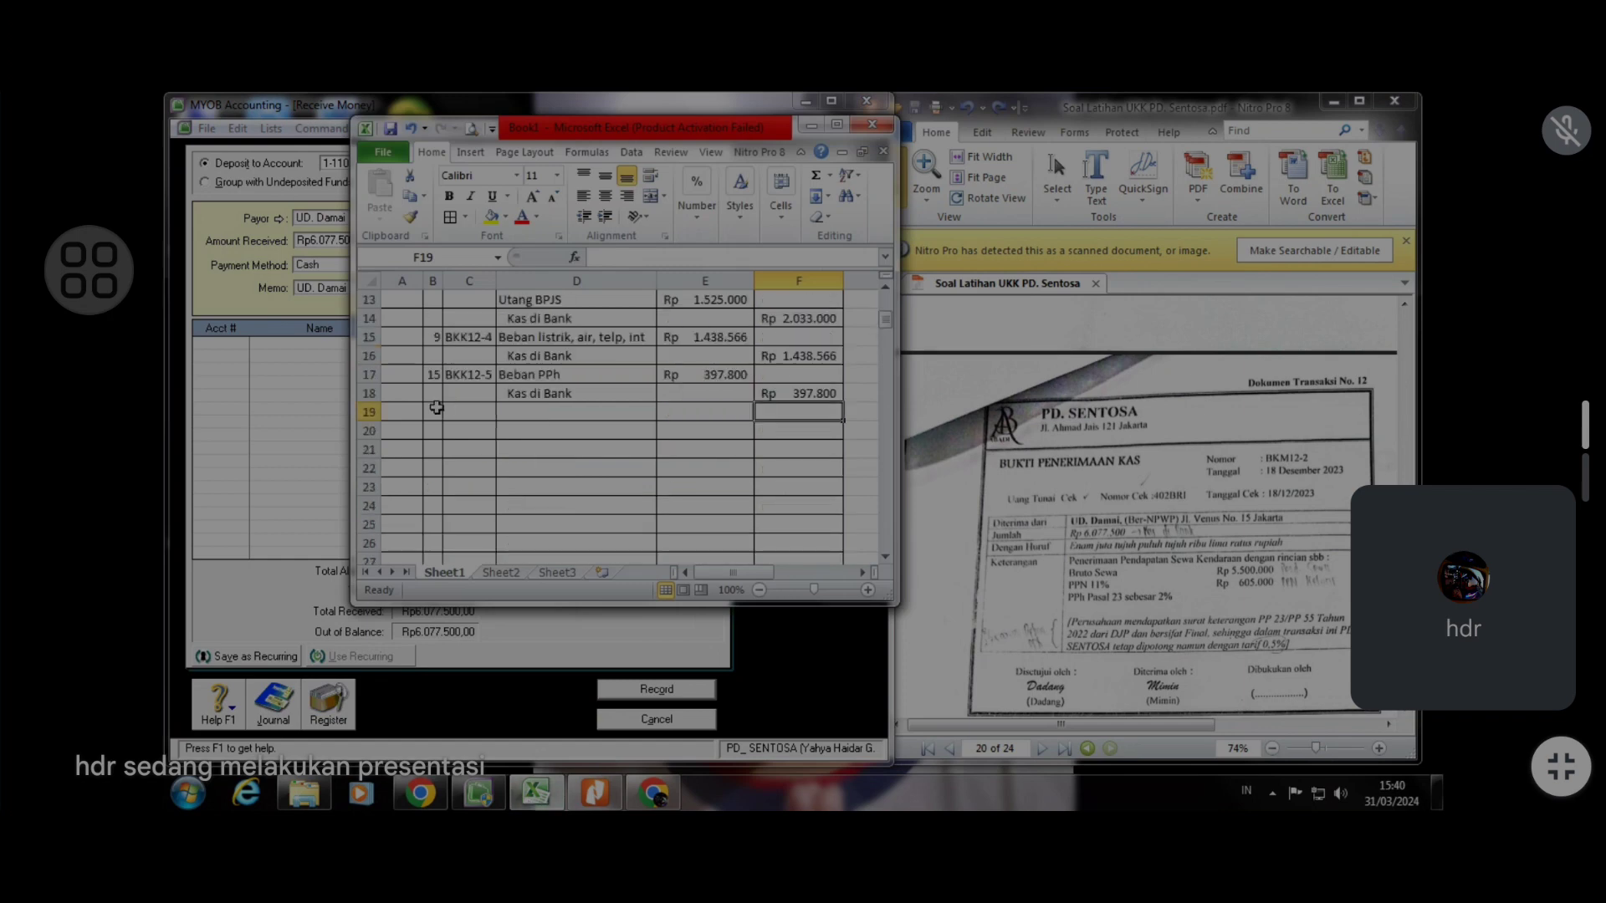
click(447, 414)
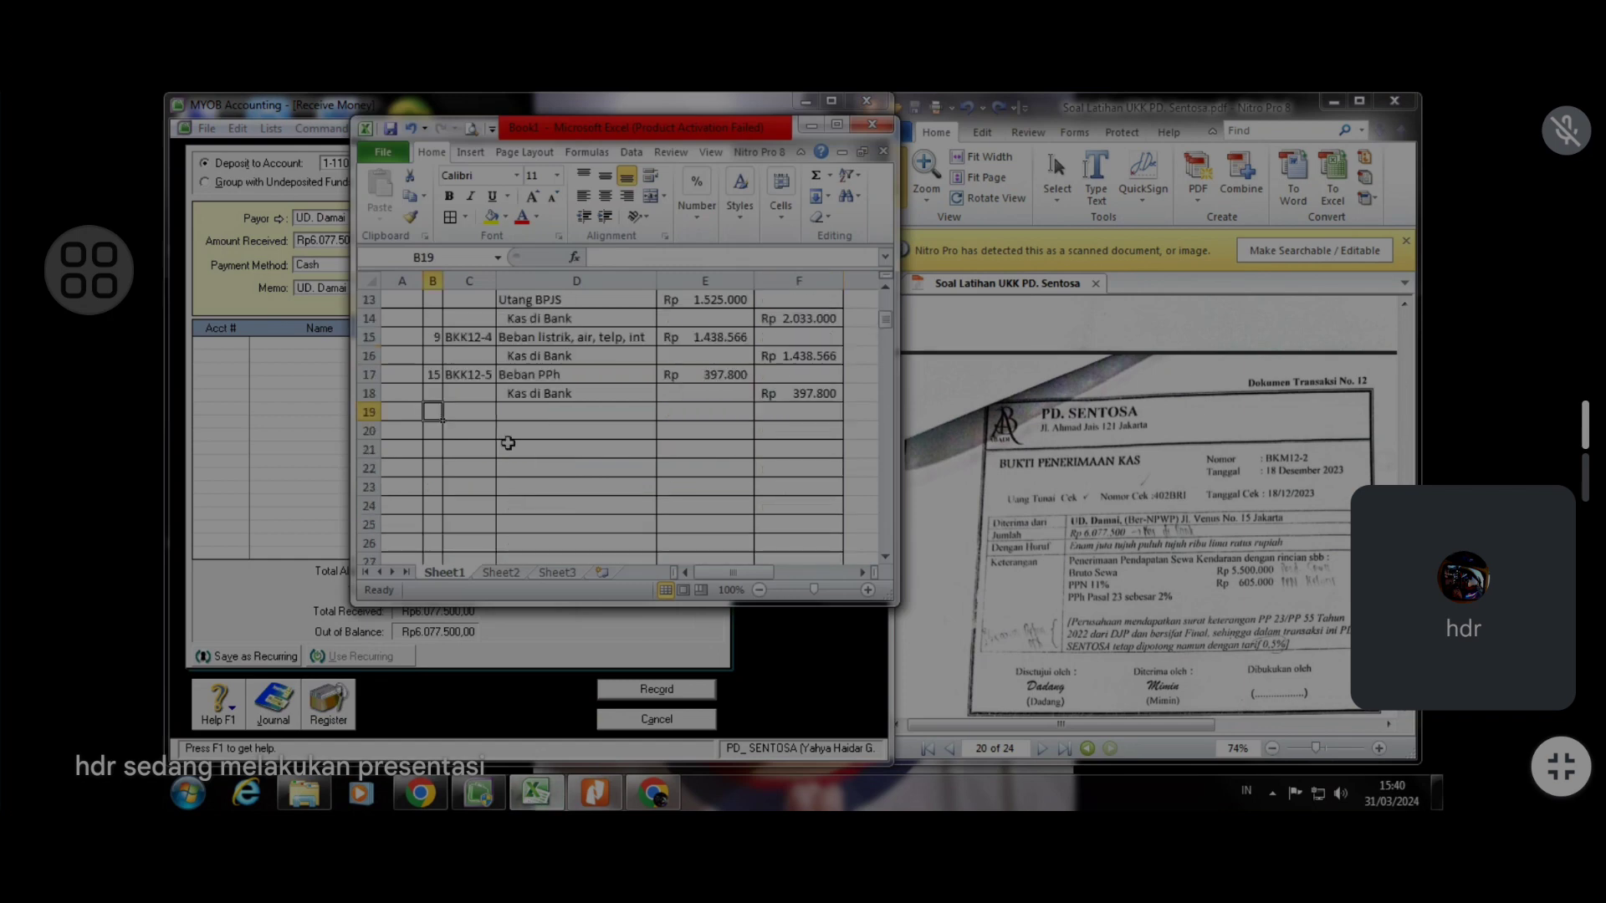
text(18)
key(Tab)
text(B)
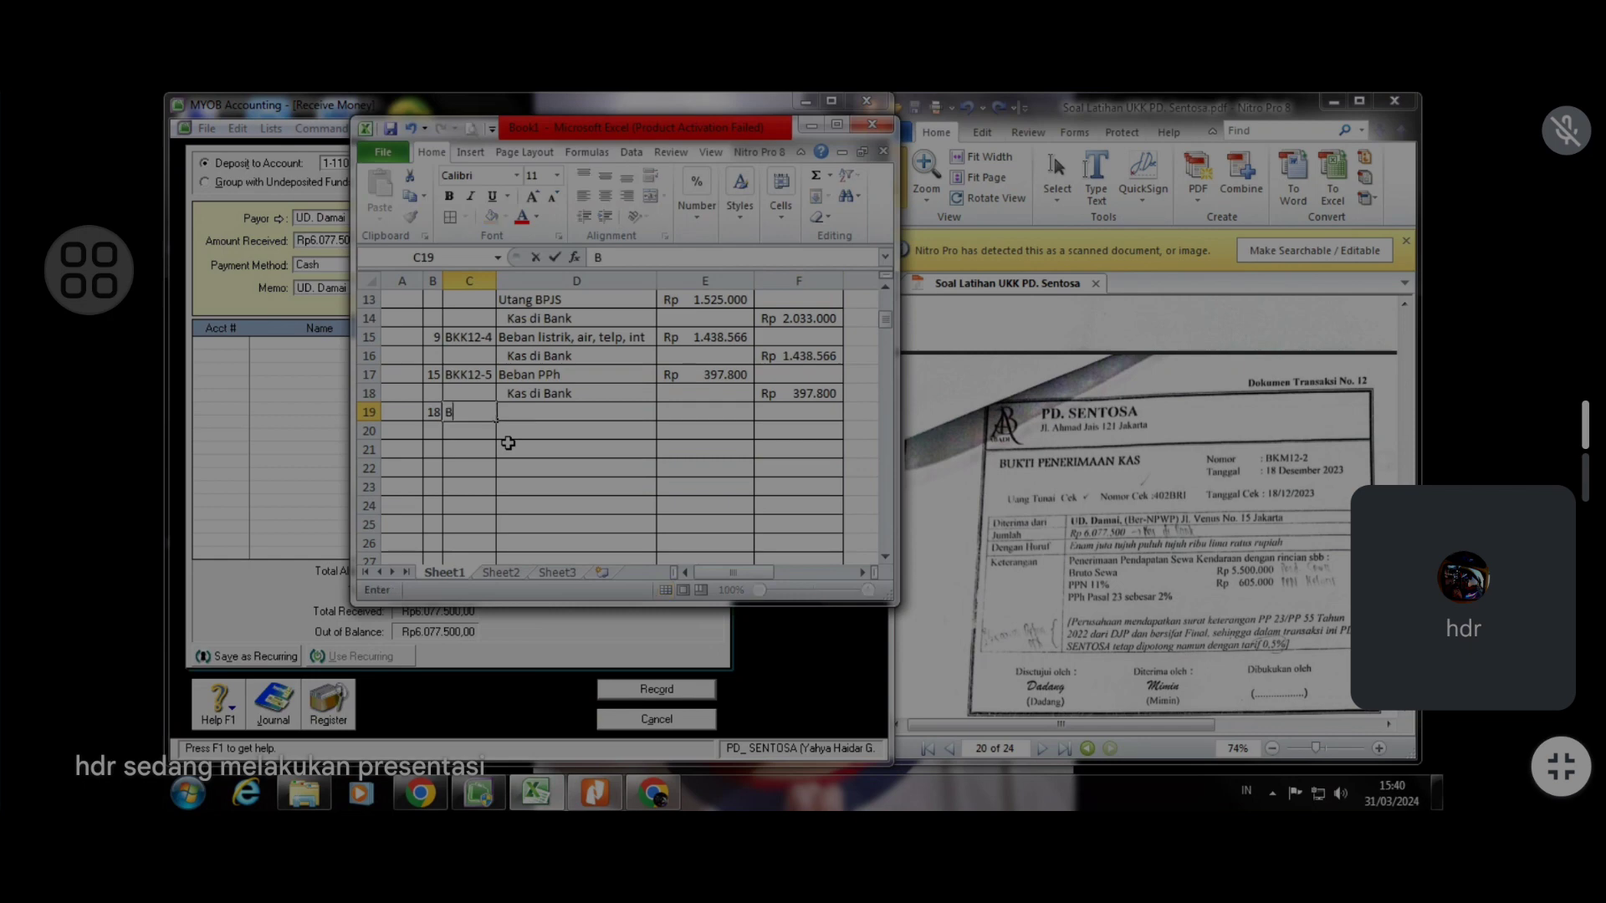
text(KM12-2)
key(Tab)
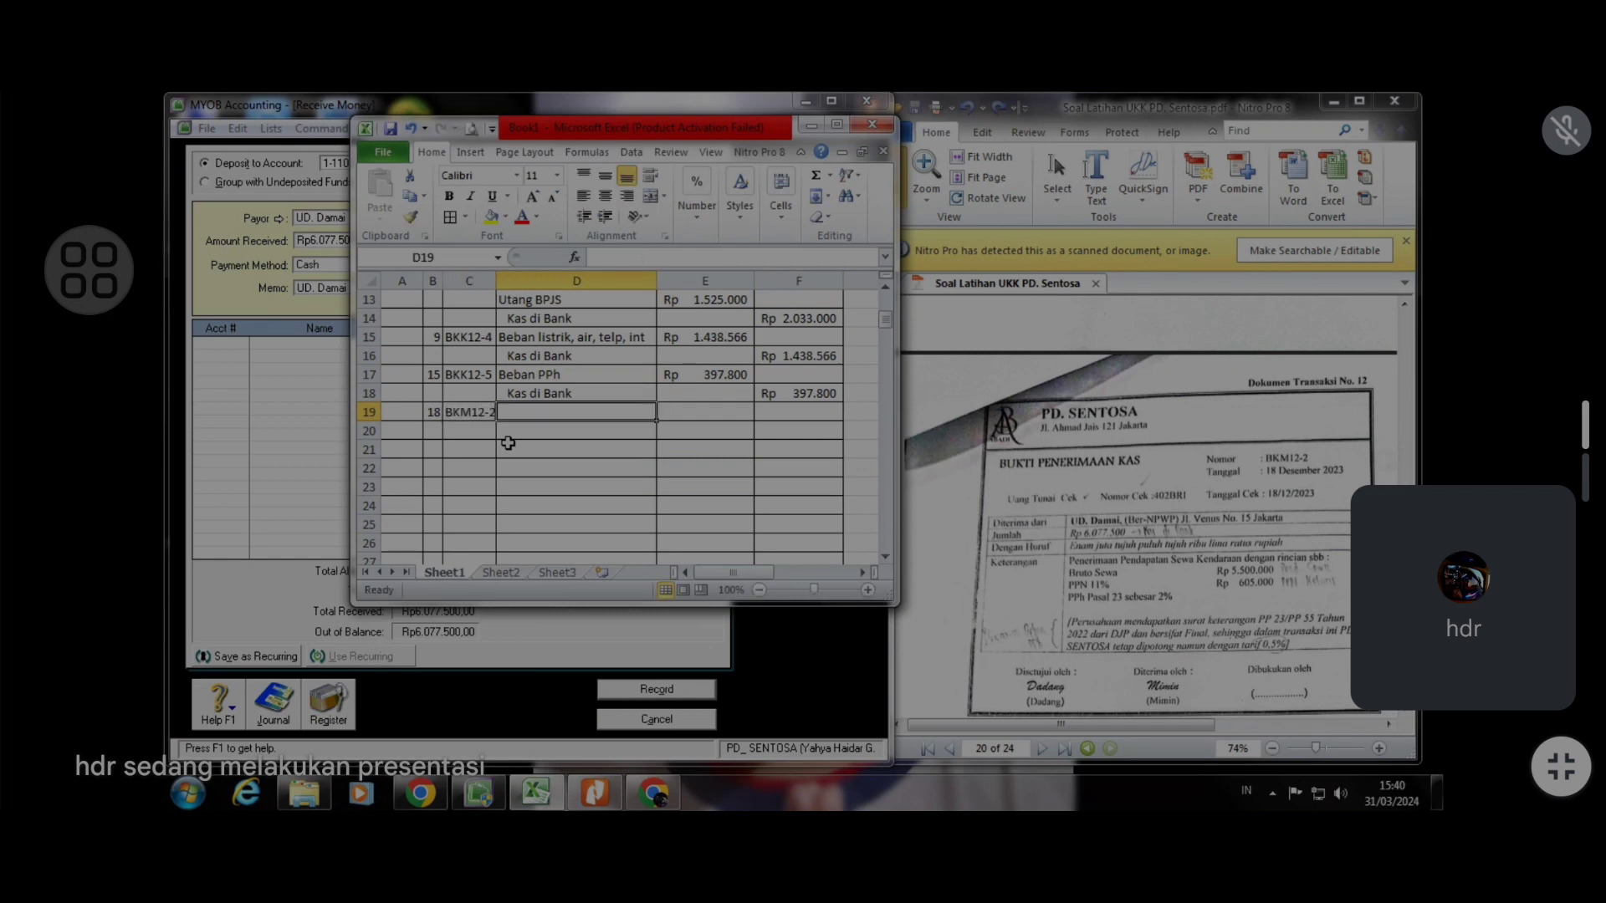
text(K)
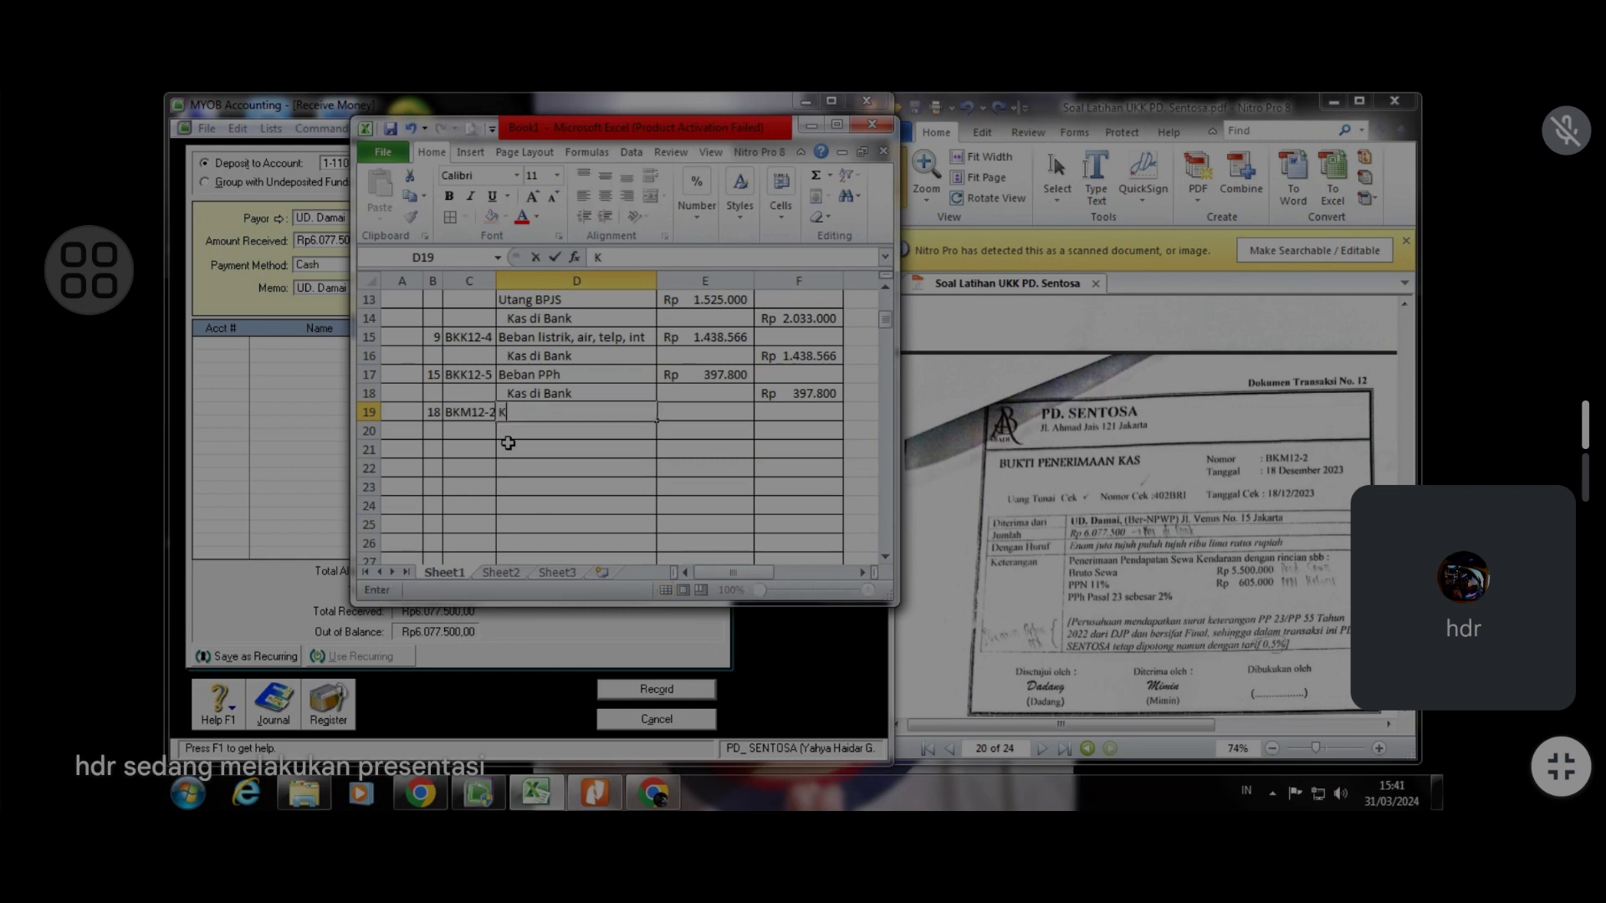
text(as di Bank)
key(Return)
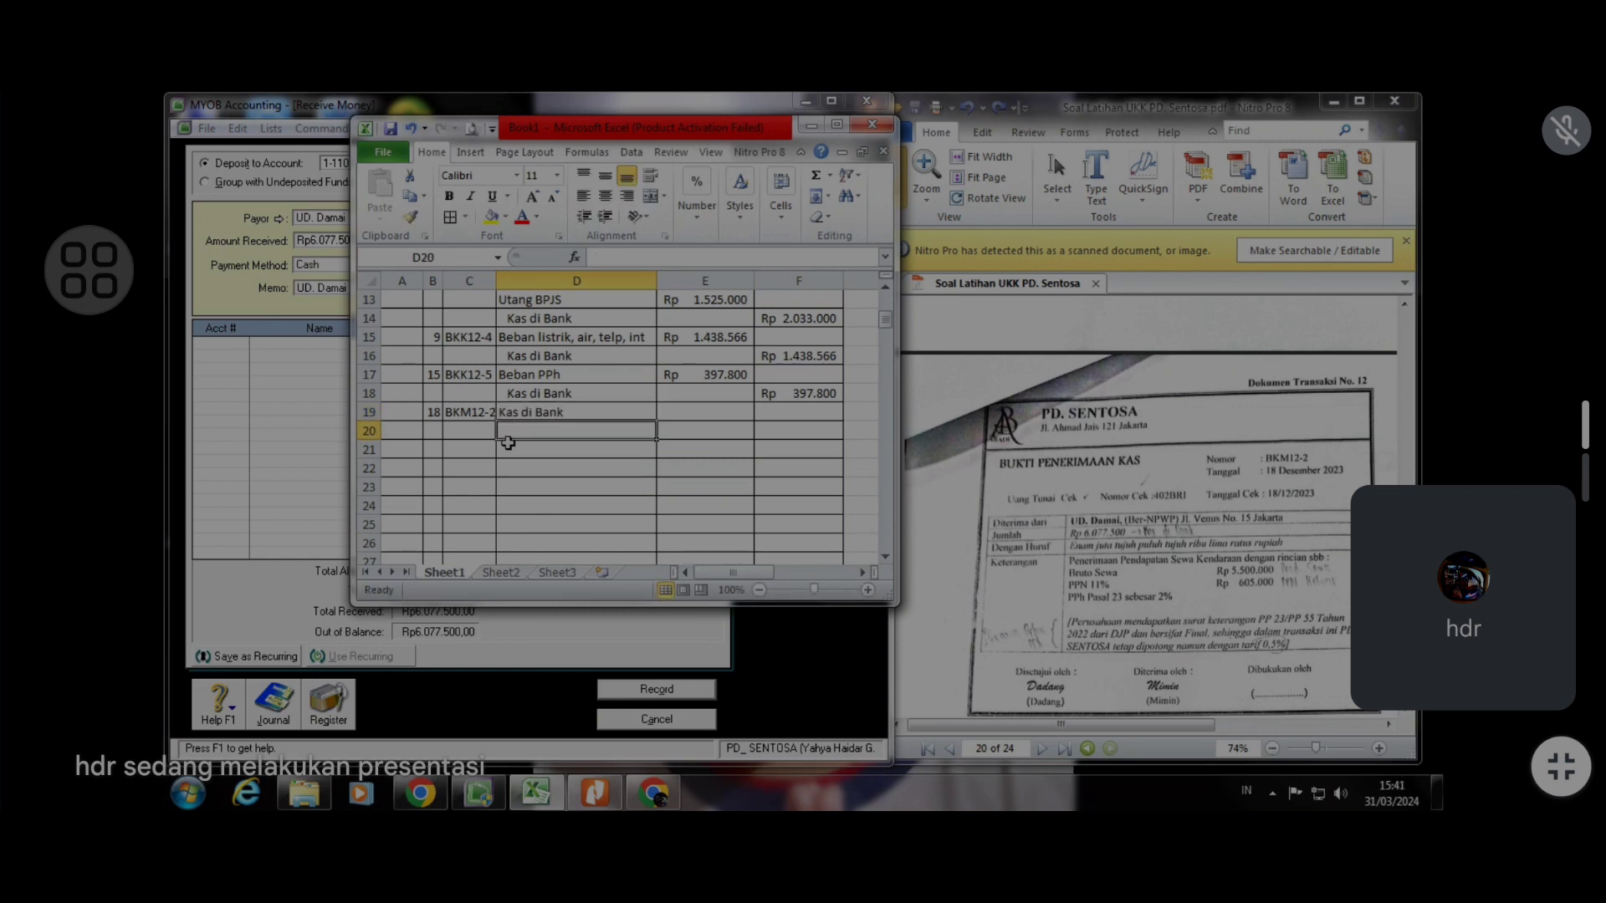
click(671, 418)
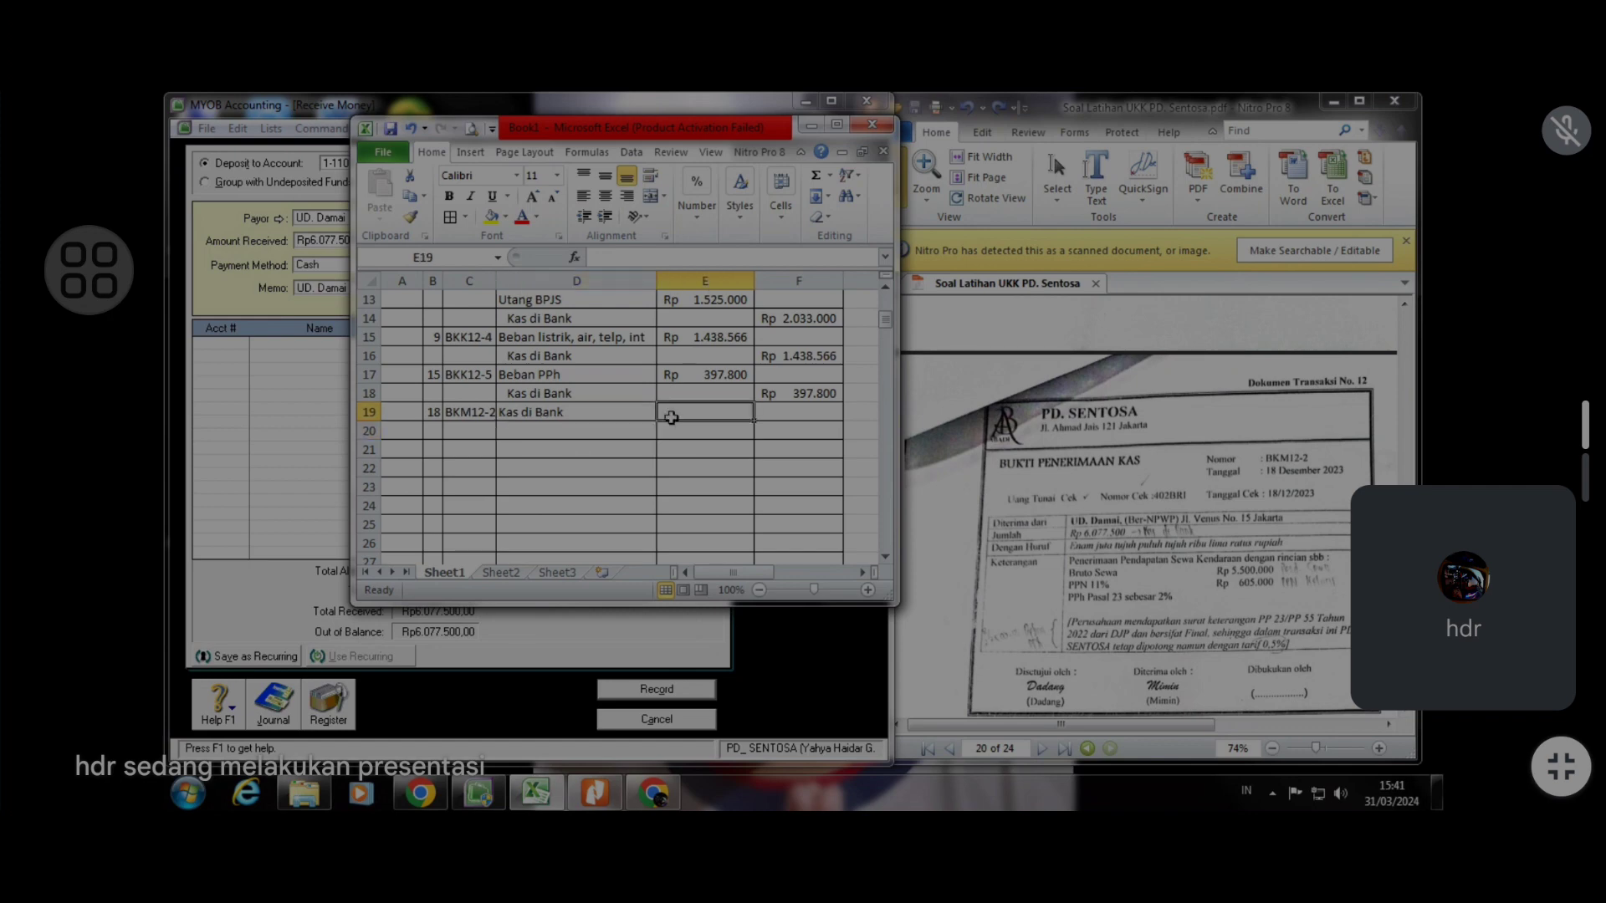
Enter 6.077.500 as the debit amount for Kas di Bank in row 19 of the journal
text(6077)
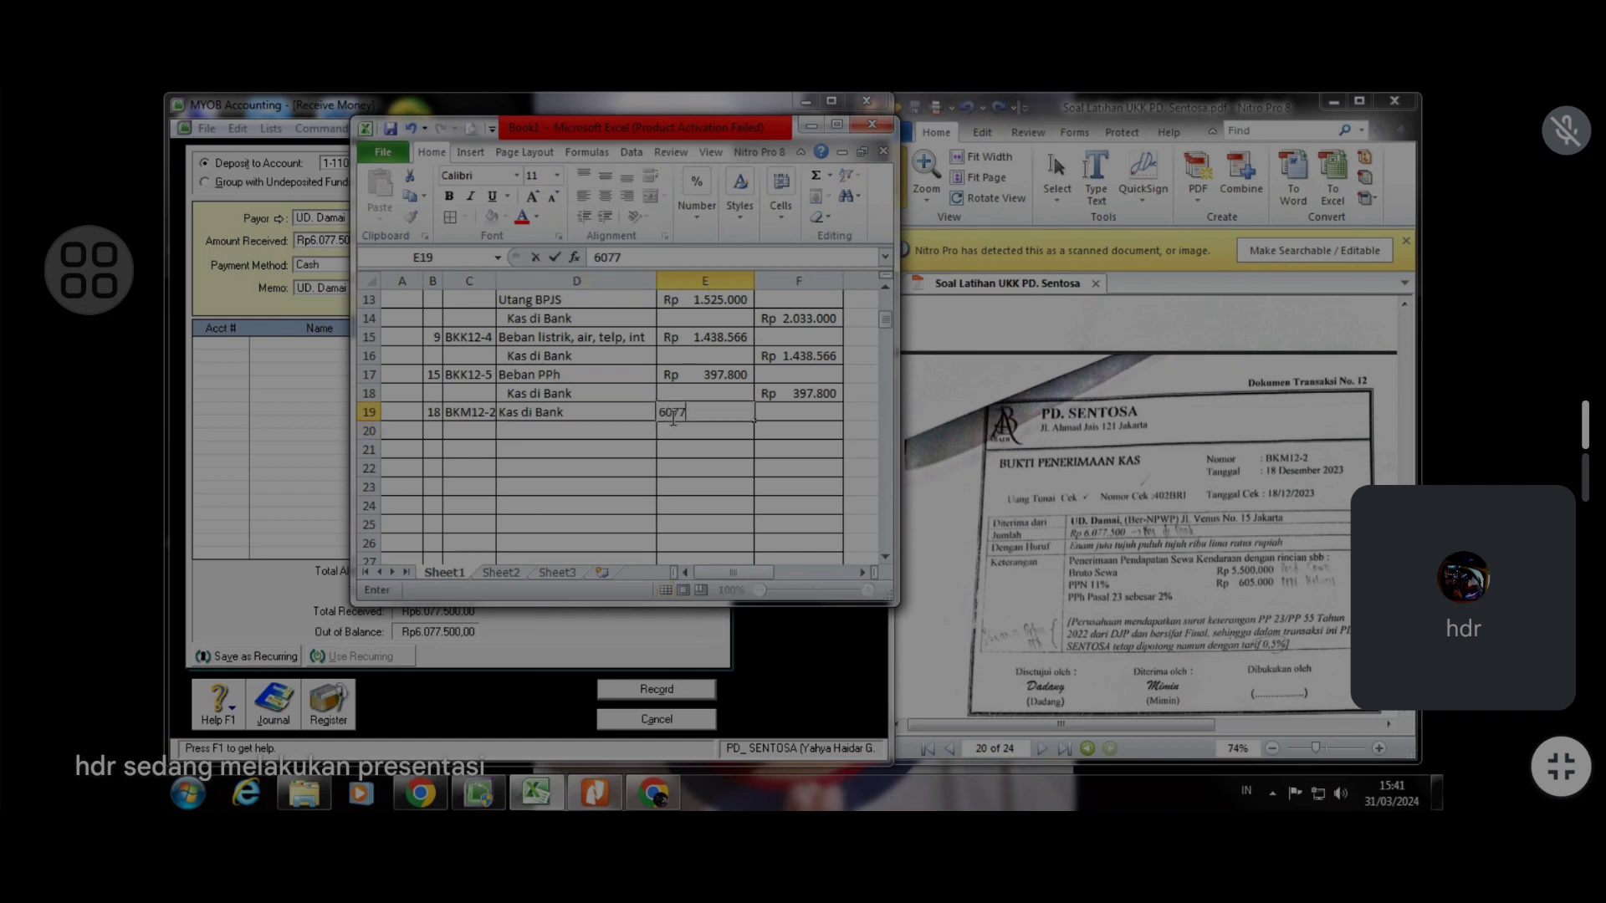
text(4)
key(BackSpace)
text(500)
key(Return)
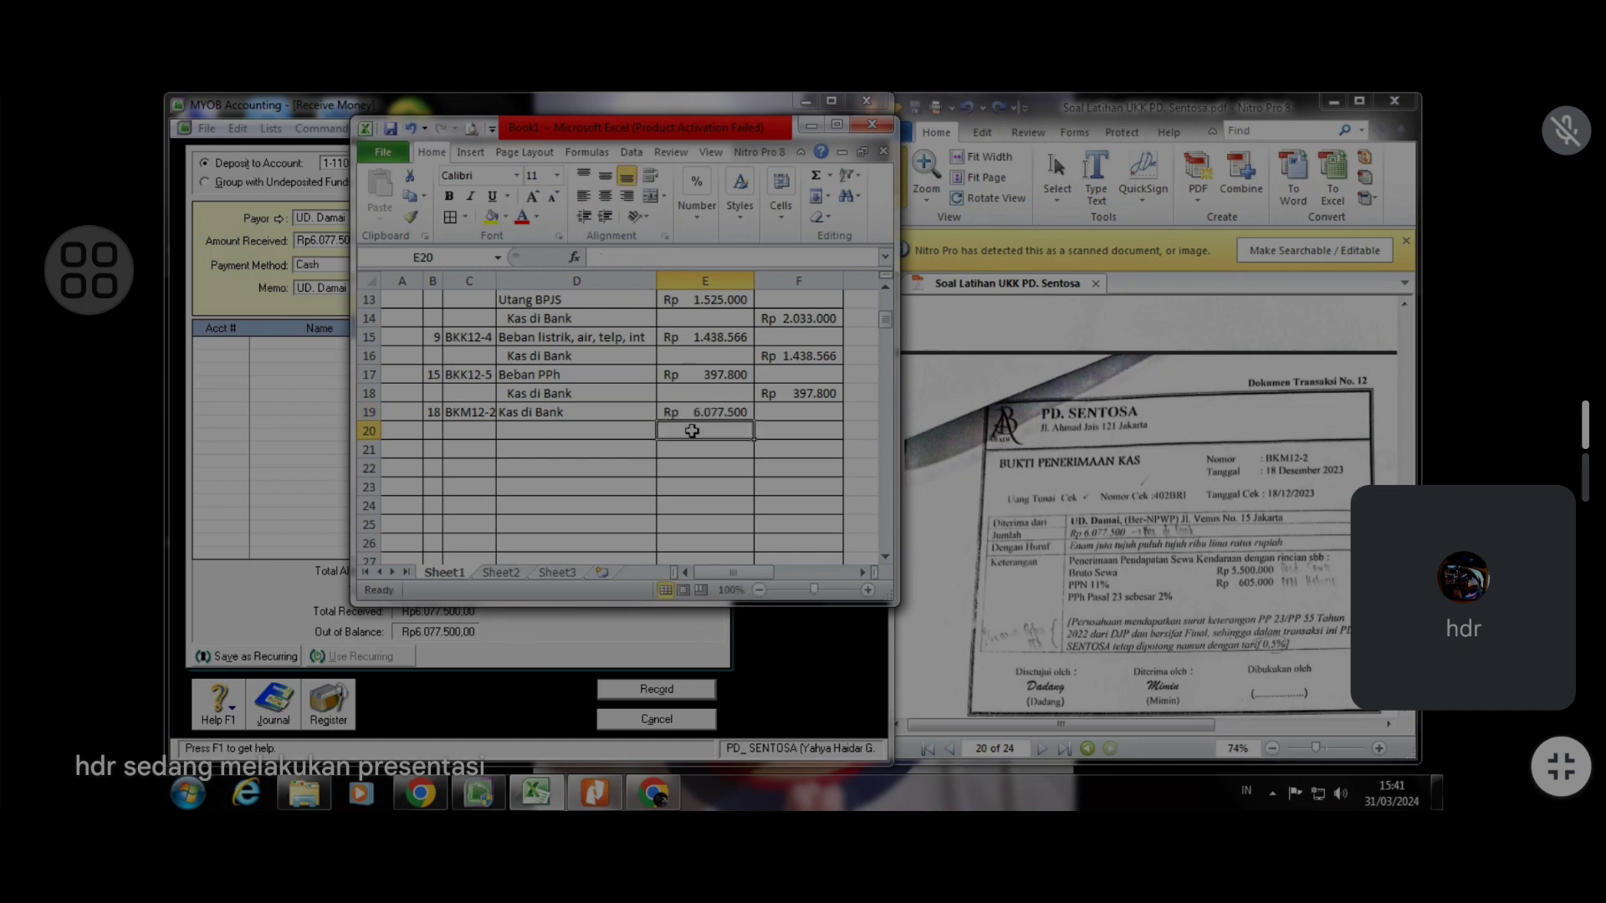
Add Pend. Sewa as an indented credit account in row 20 with a credit of 5.500.000
click(542, 436)
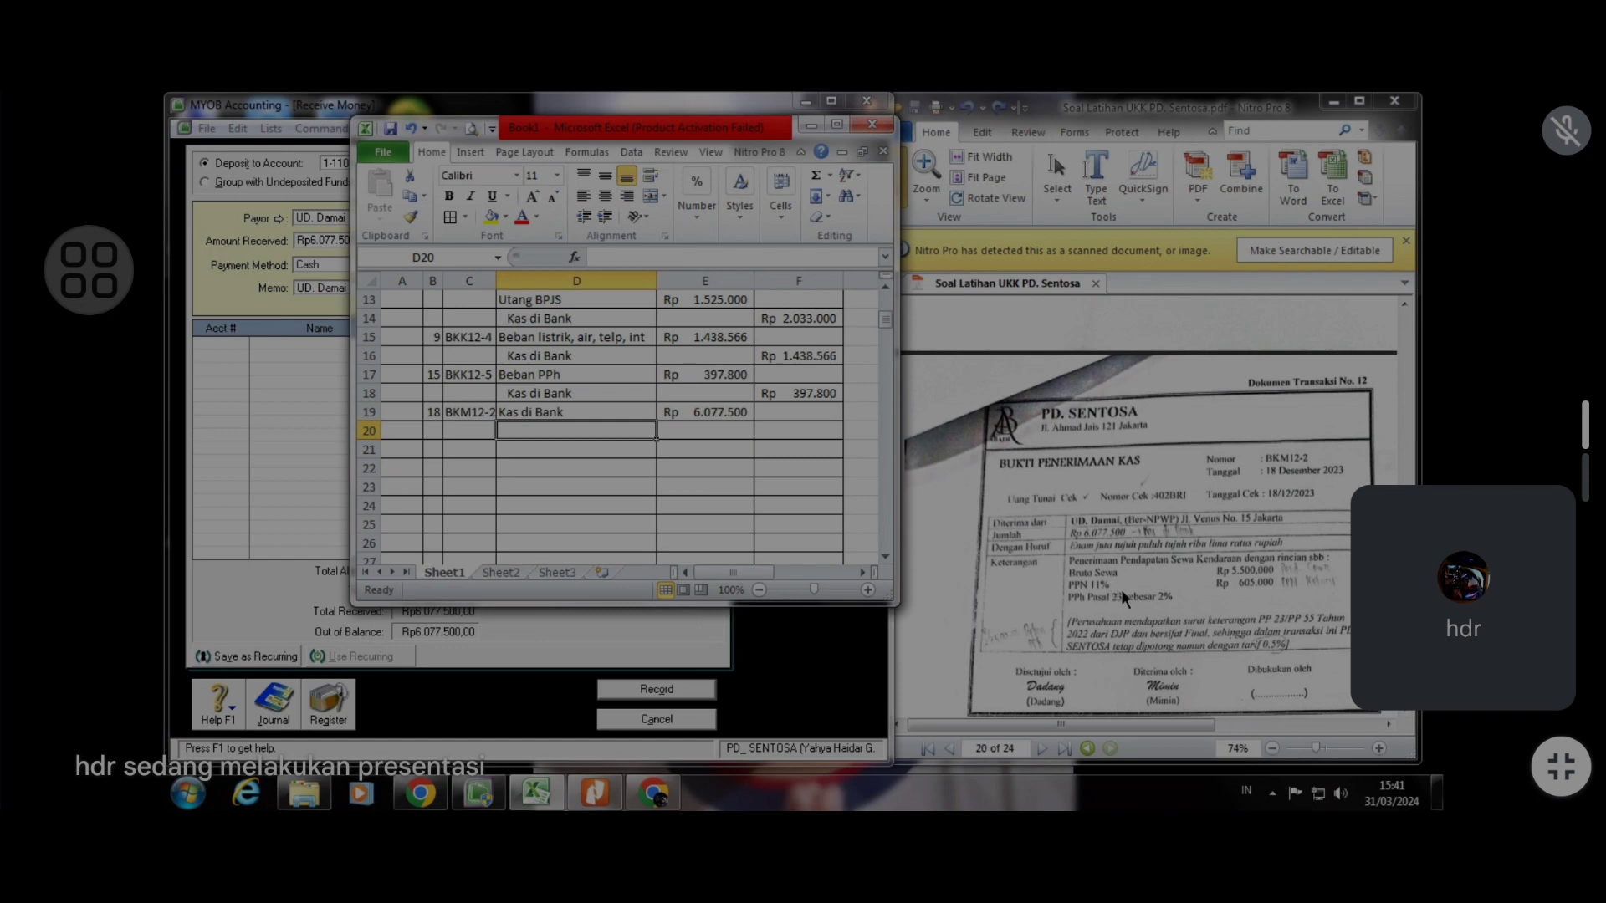
text(P)
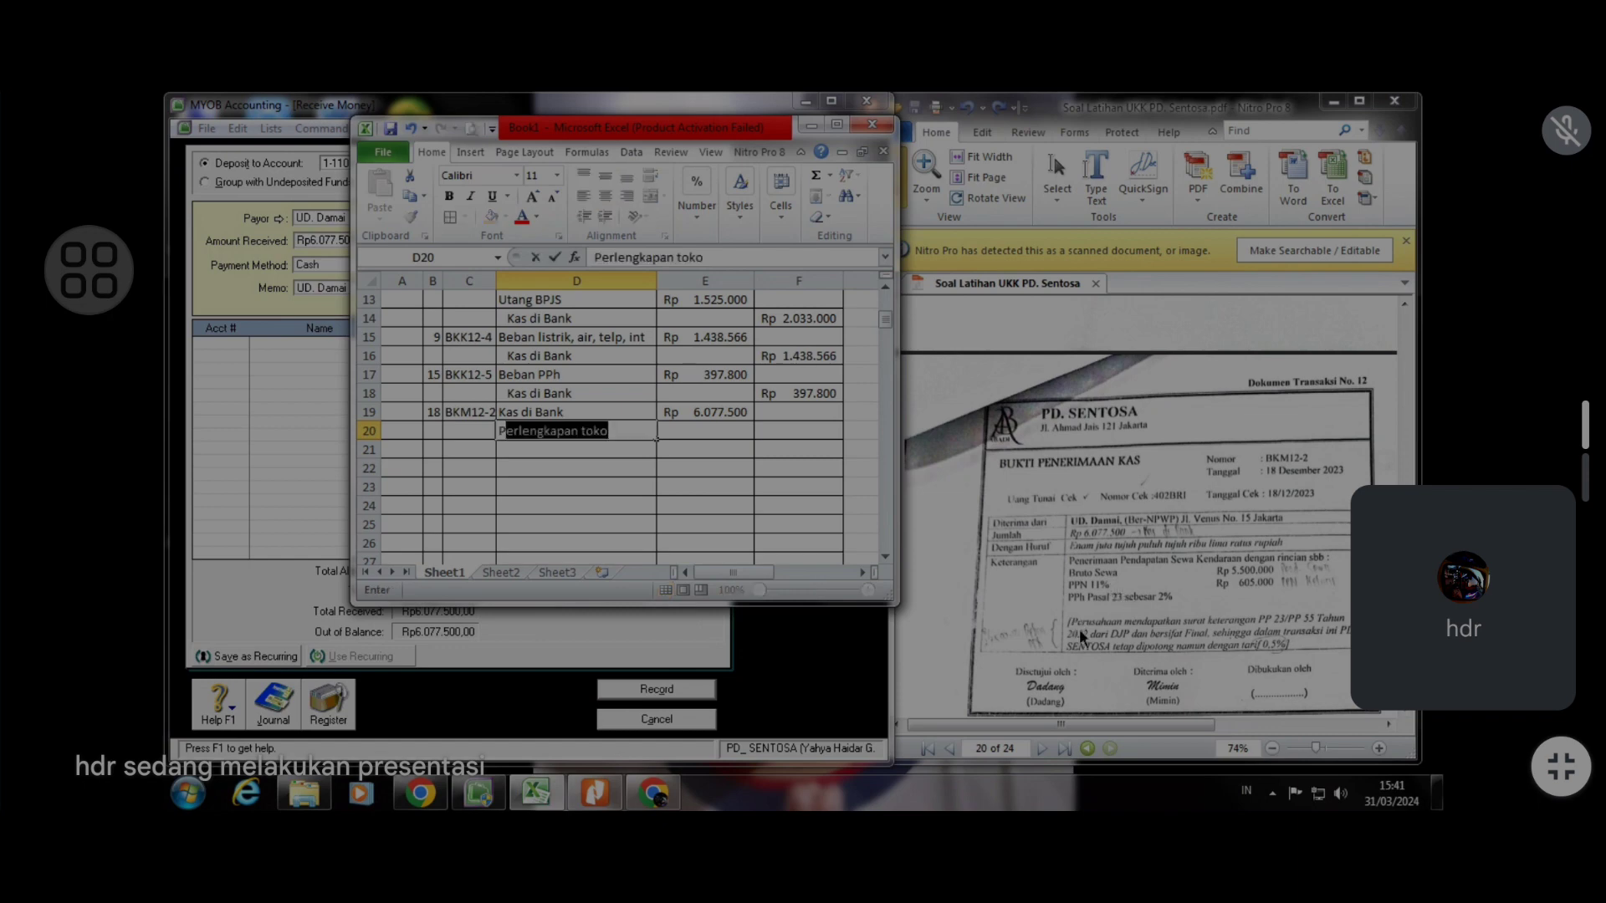
text(end. Sewa)
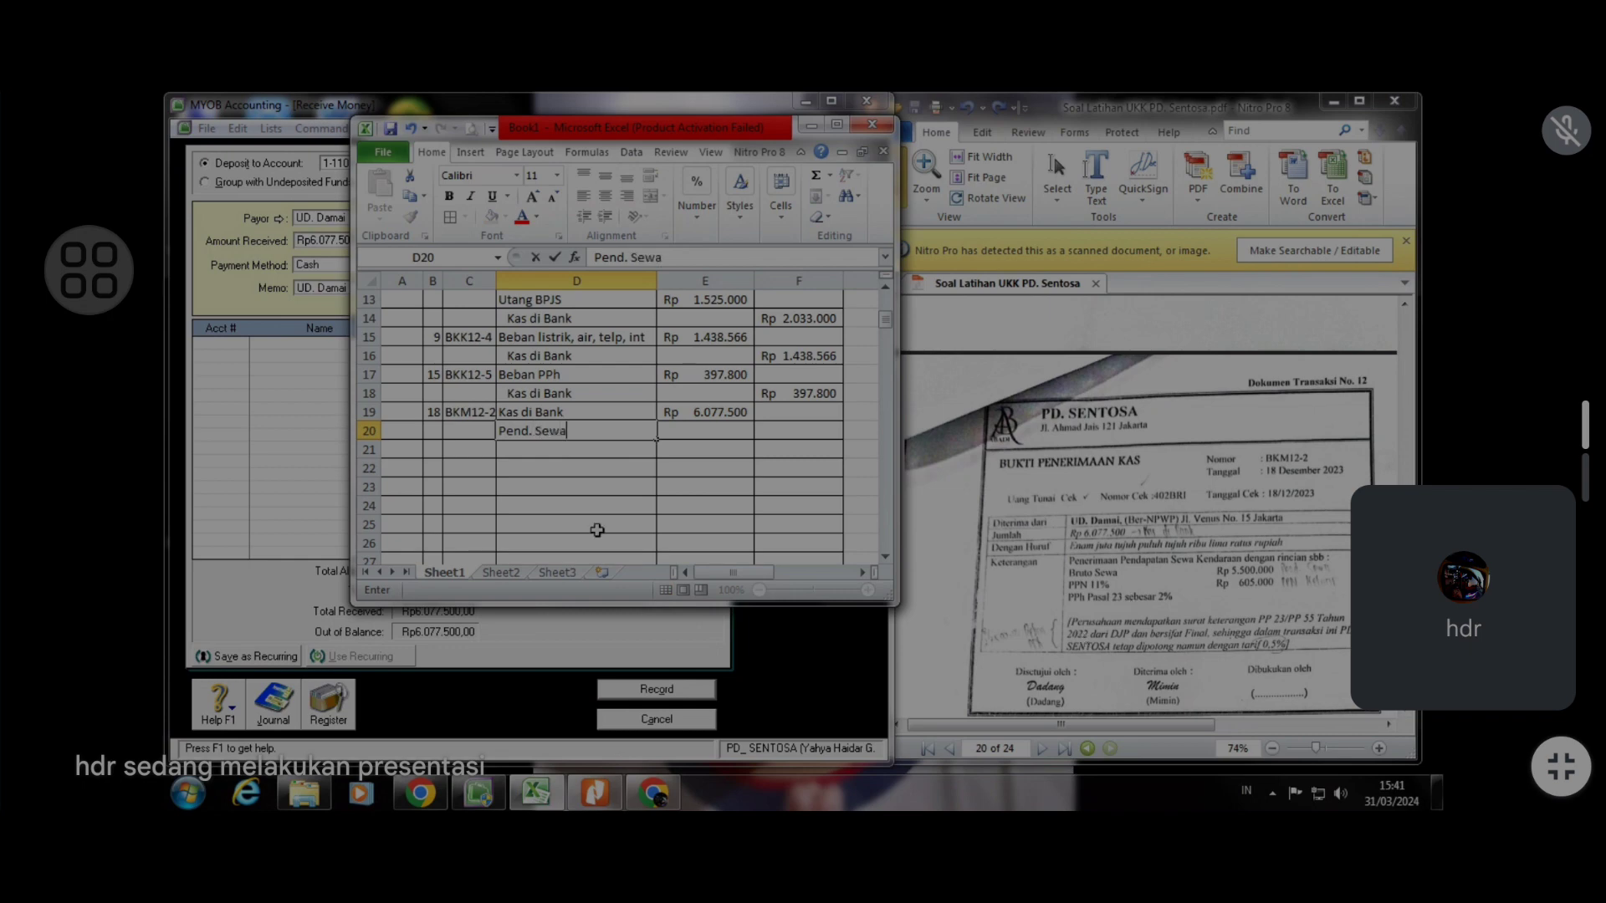
key(Return)
click(548, 435)
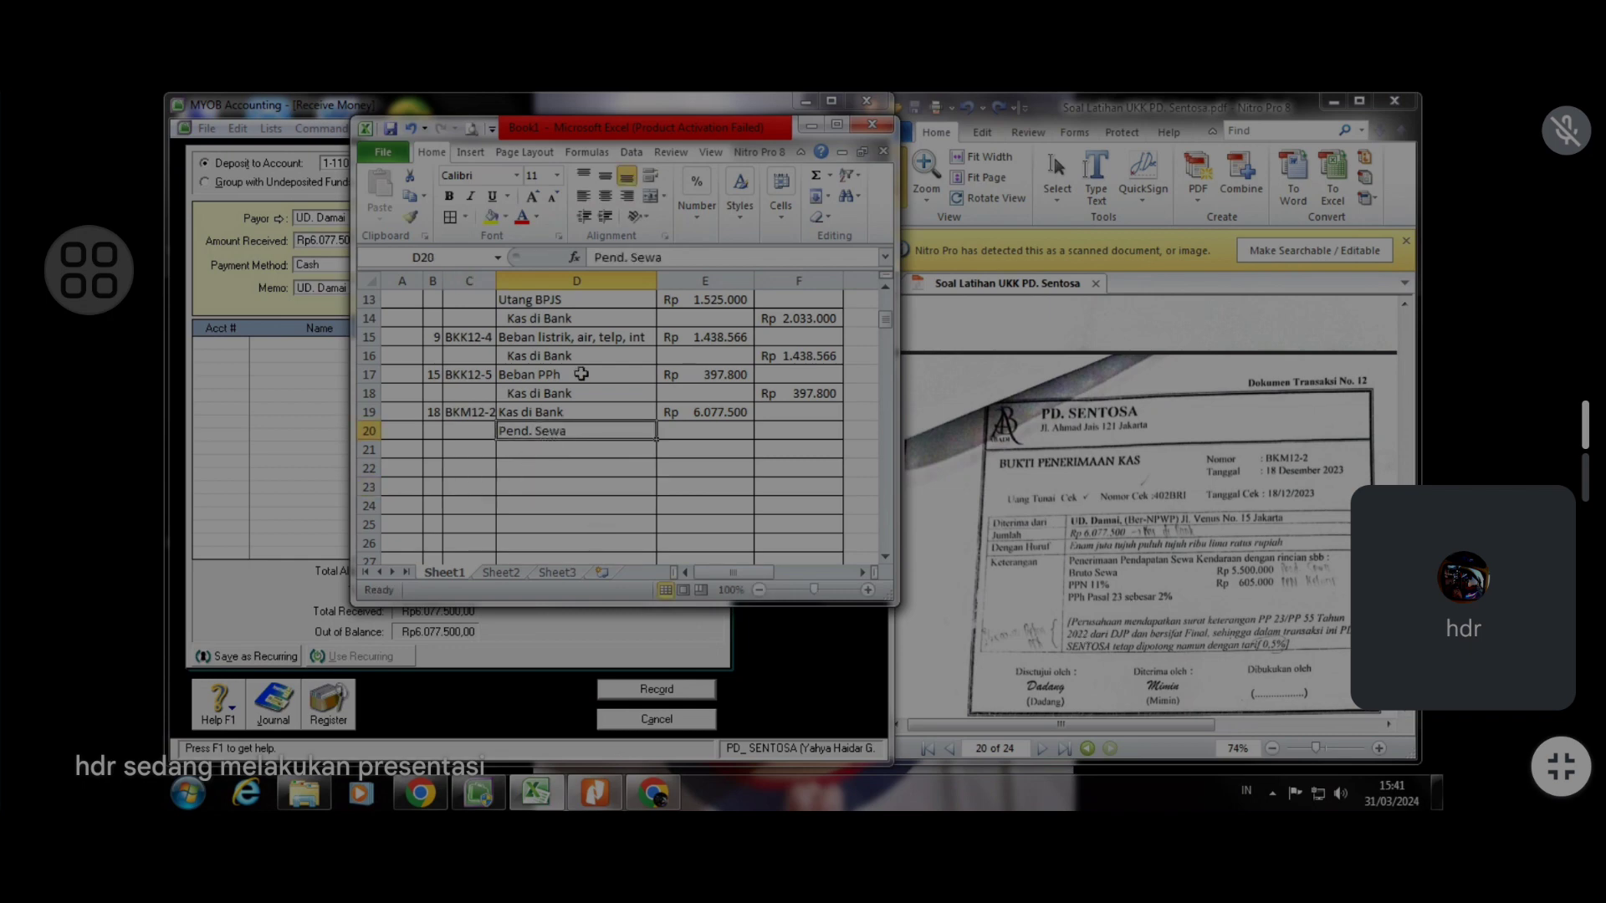
click(604, 216)
click(807, 441)
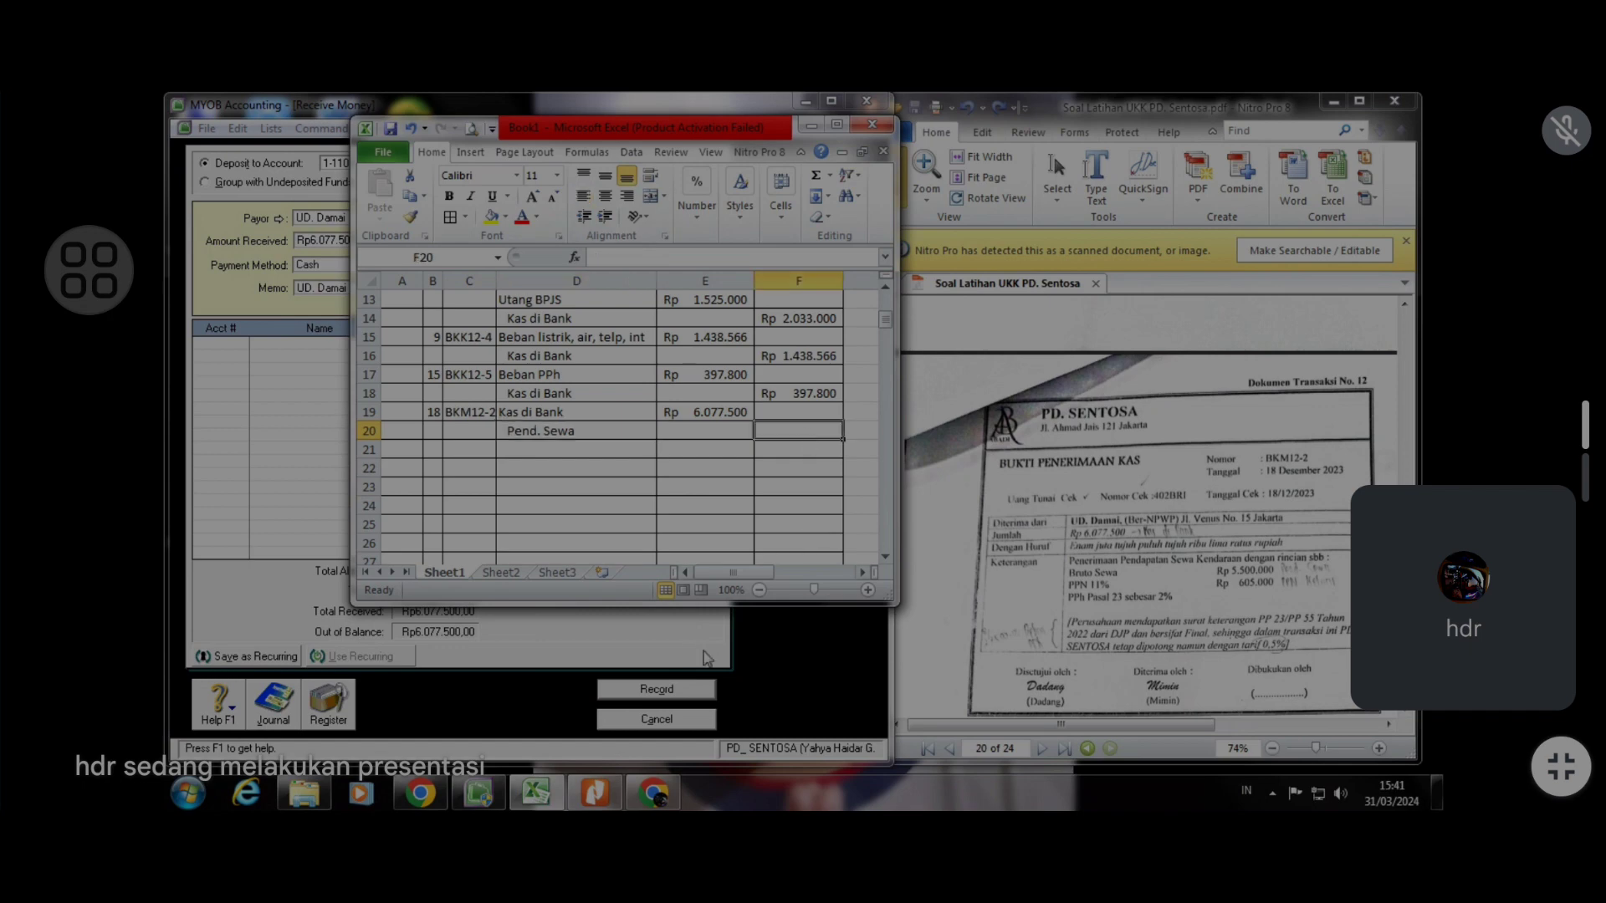
text(5500000)
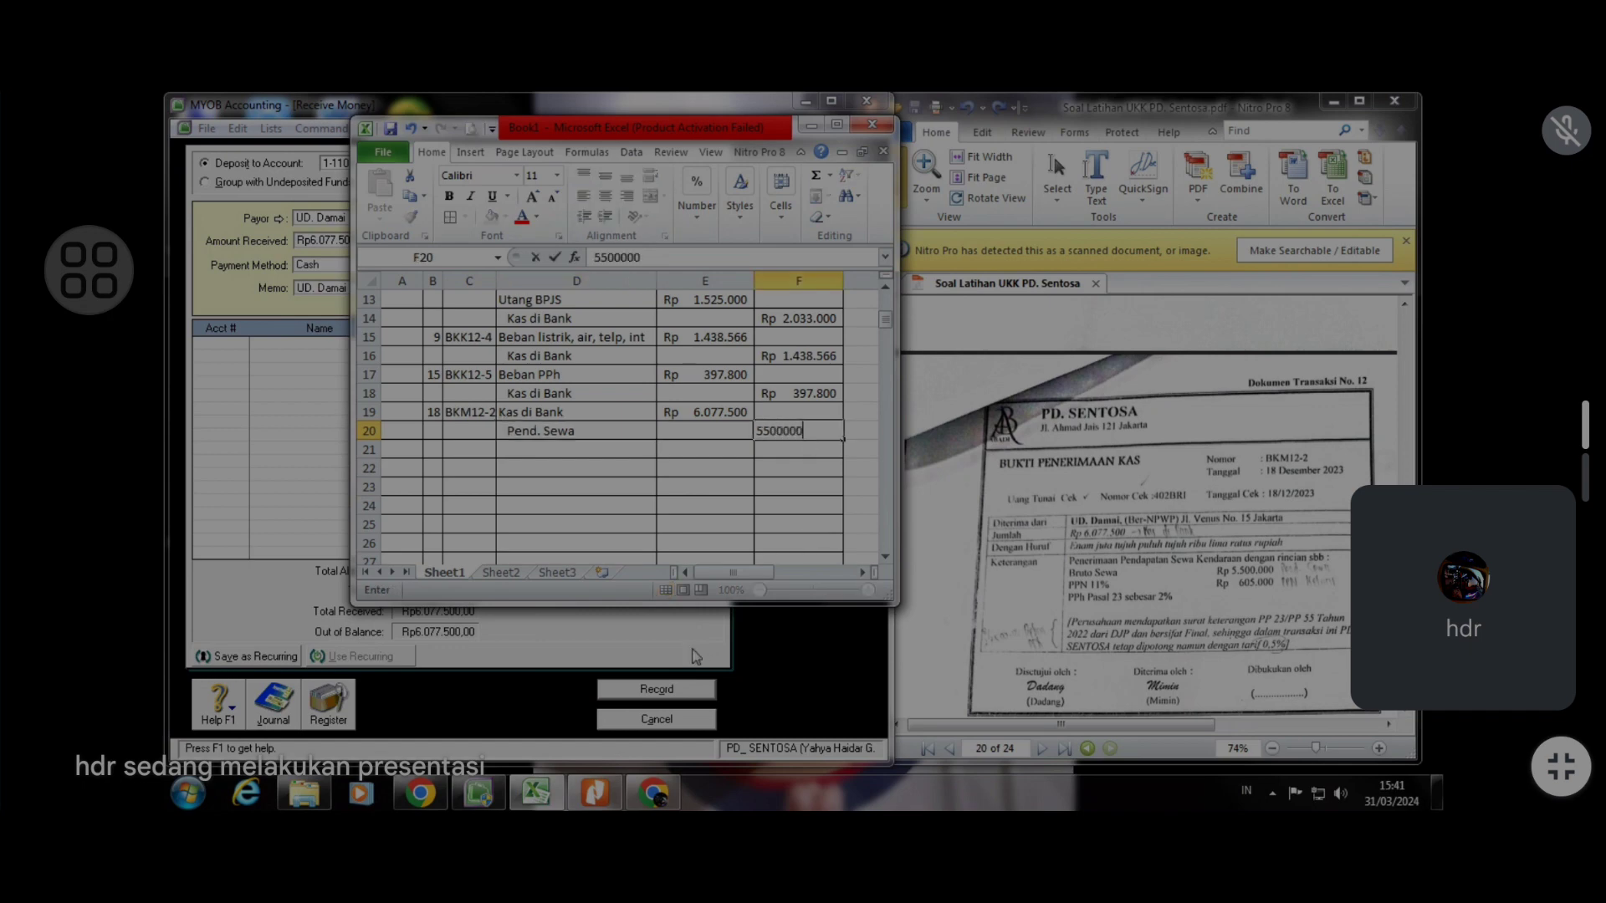
key(Return)
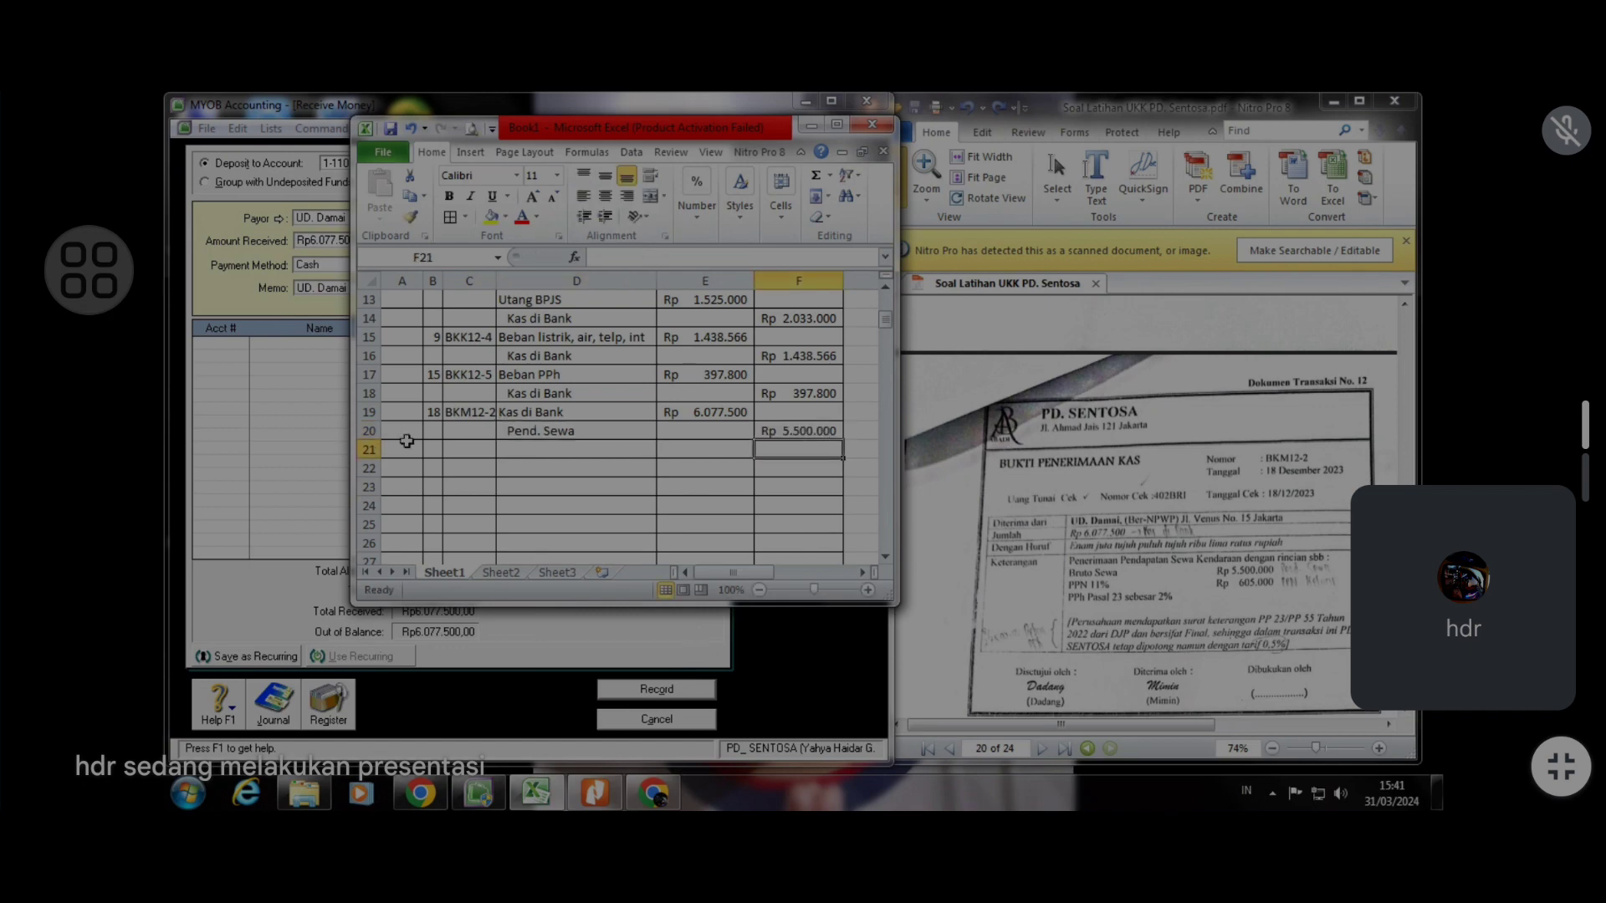
Add VAT Out as an indented credit account in row 21 with a credit of 605.000
click(565, 450)
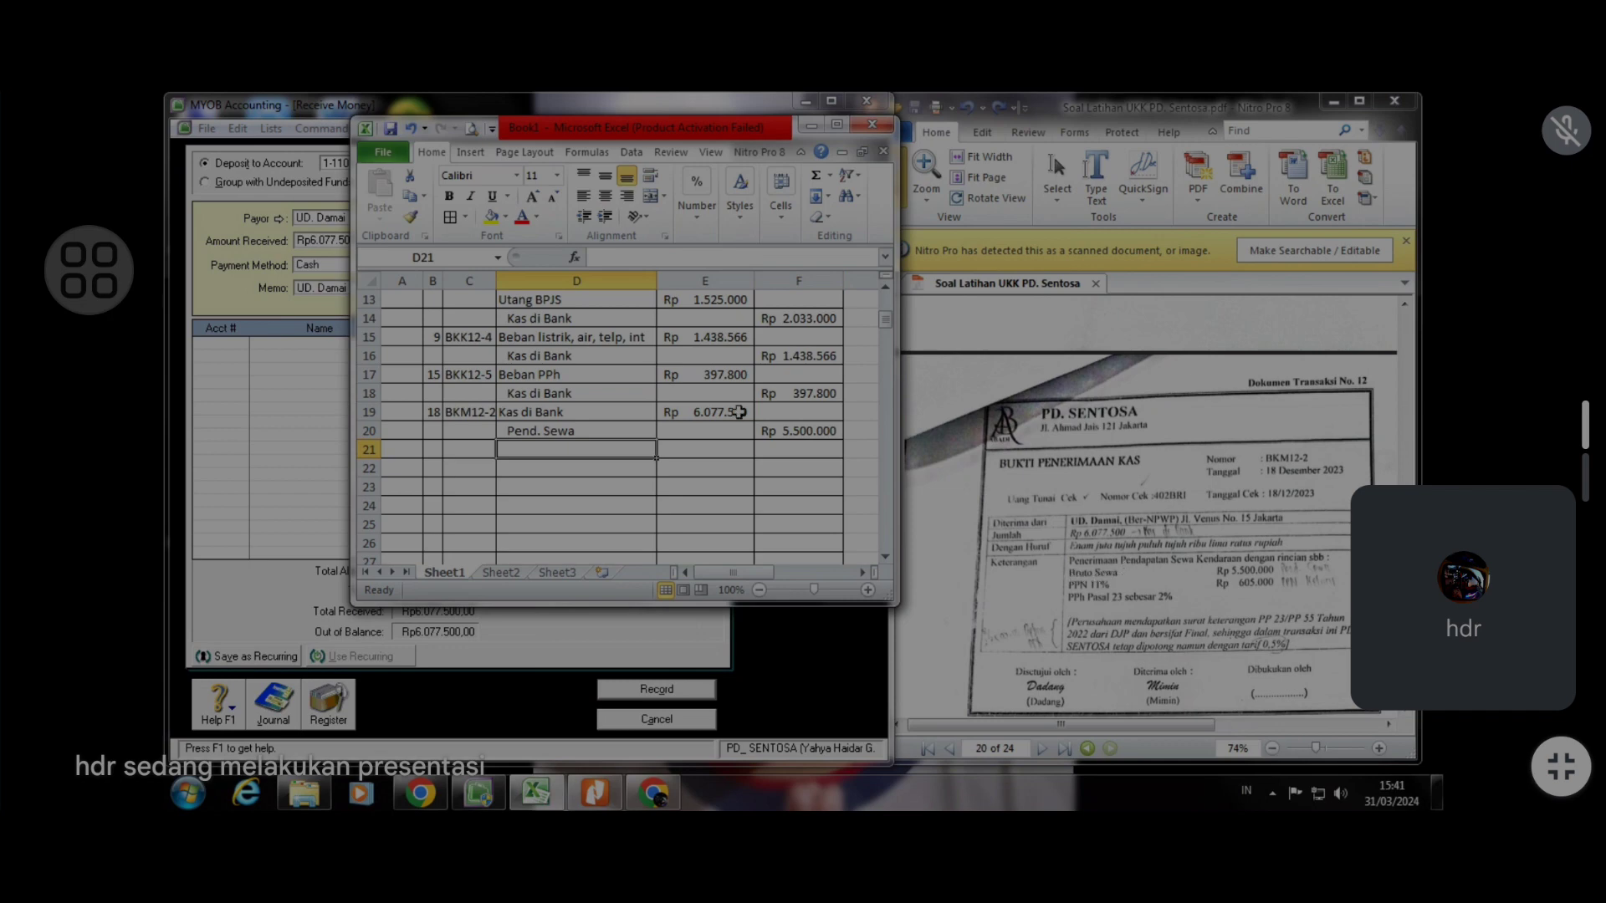
text(VA)
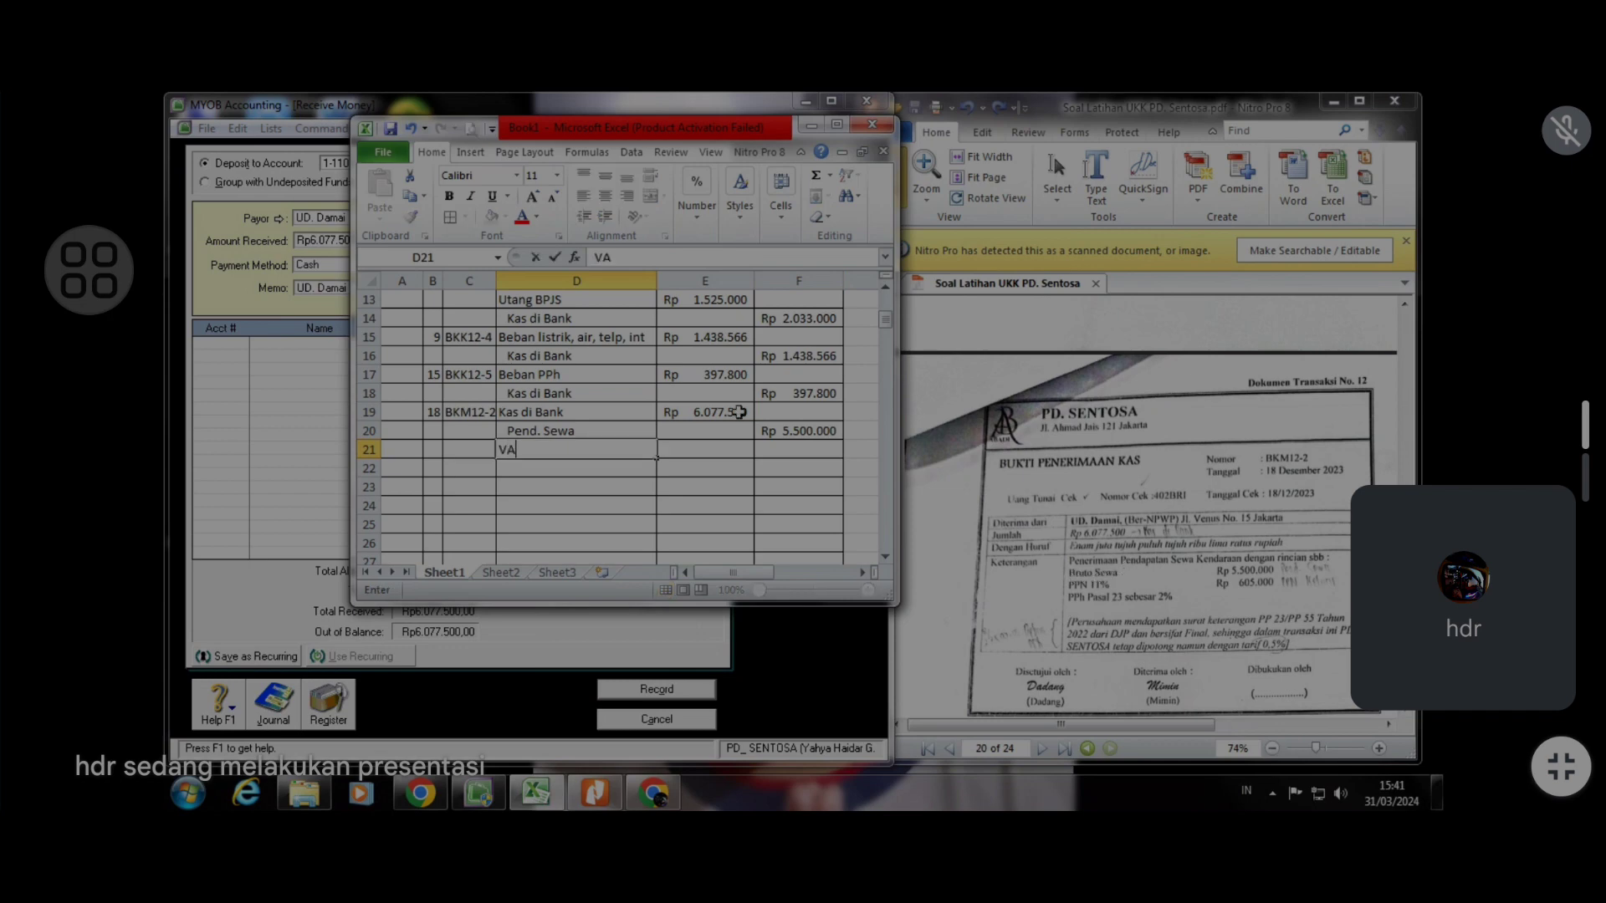
text(T Out)
click(795, 448)
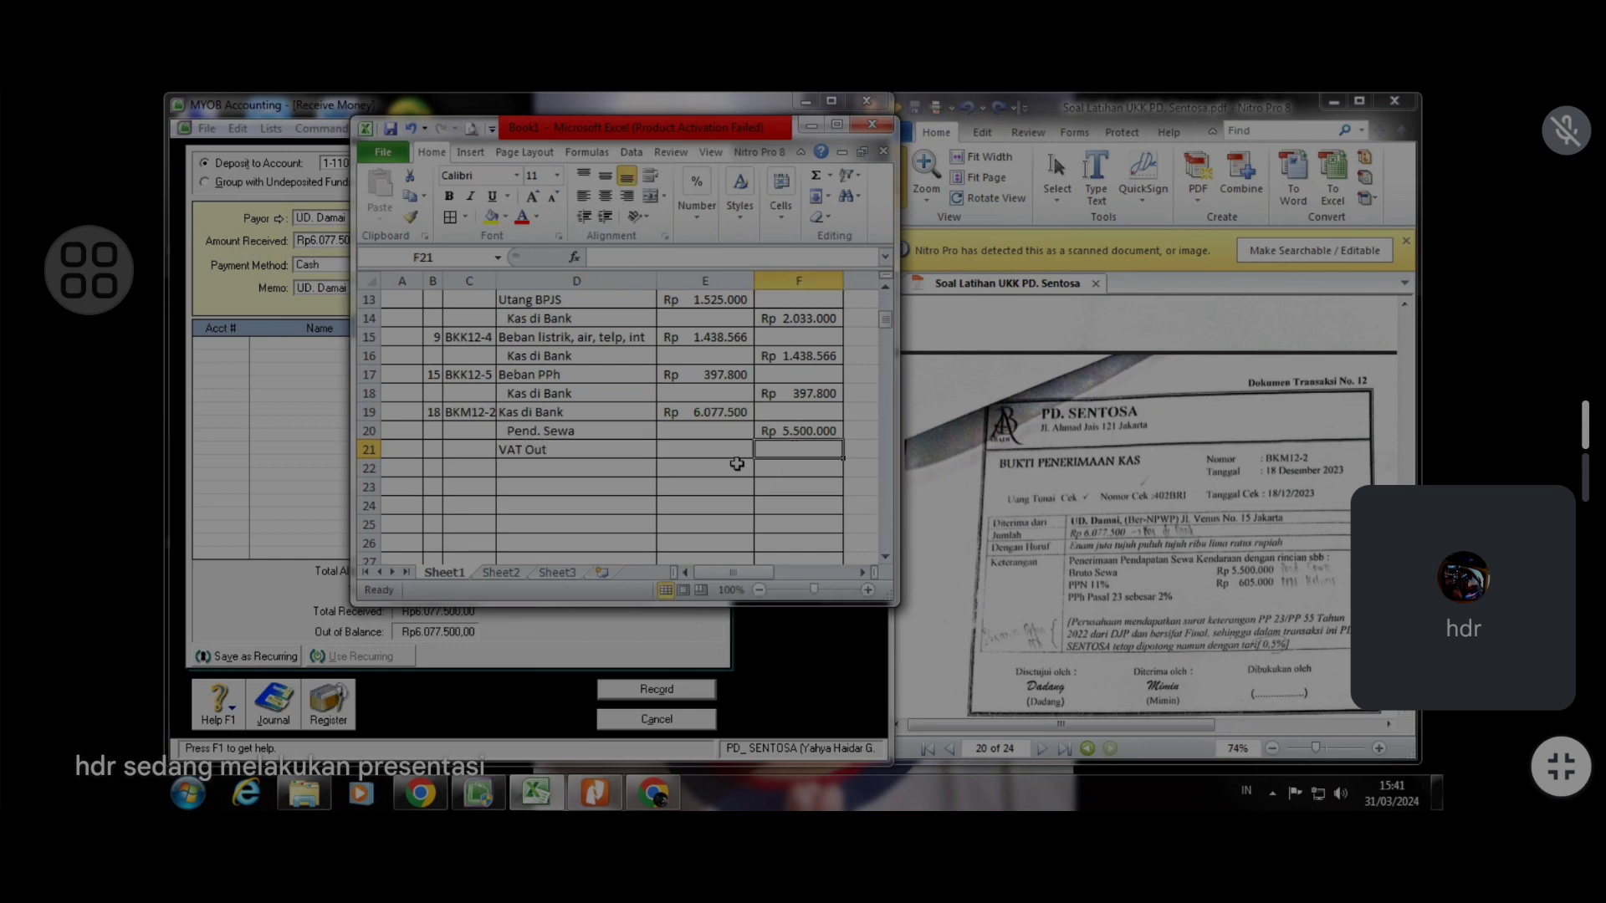
text(605000)
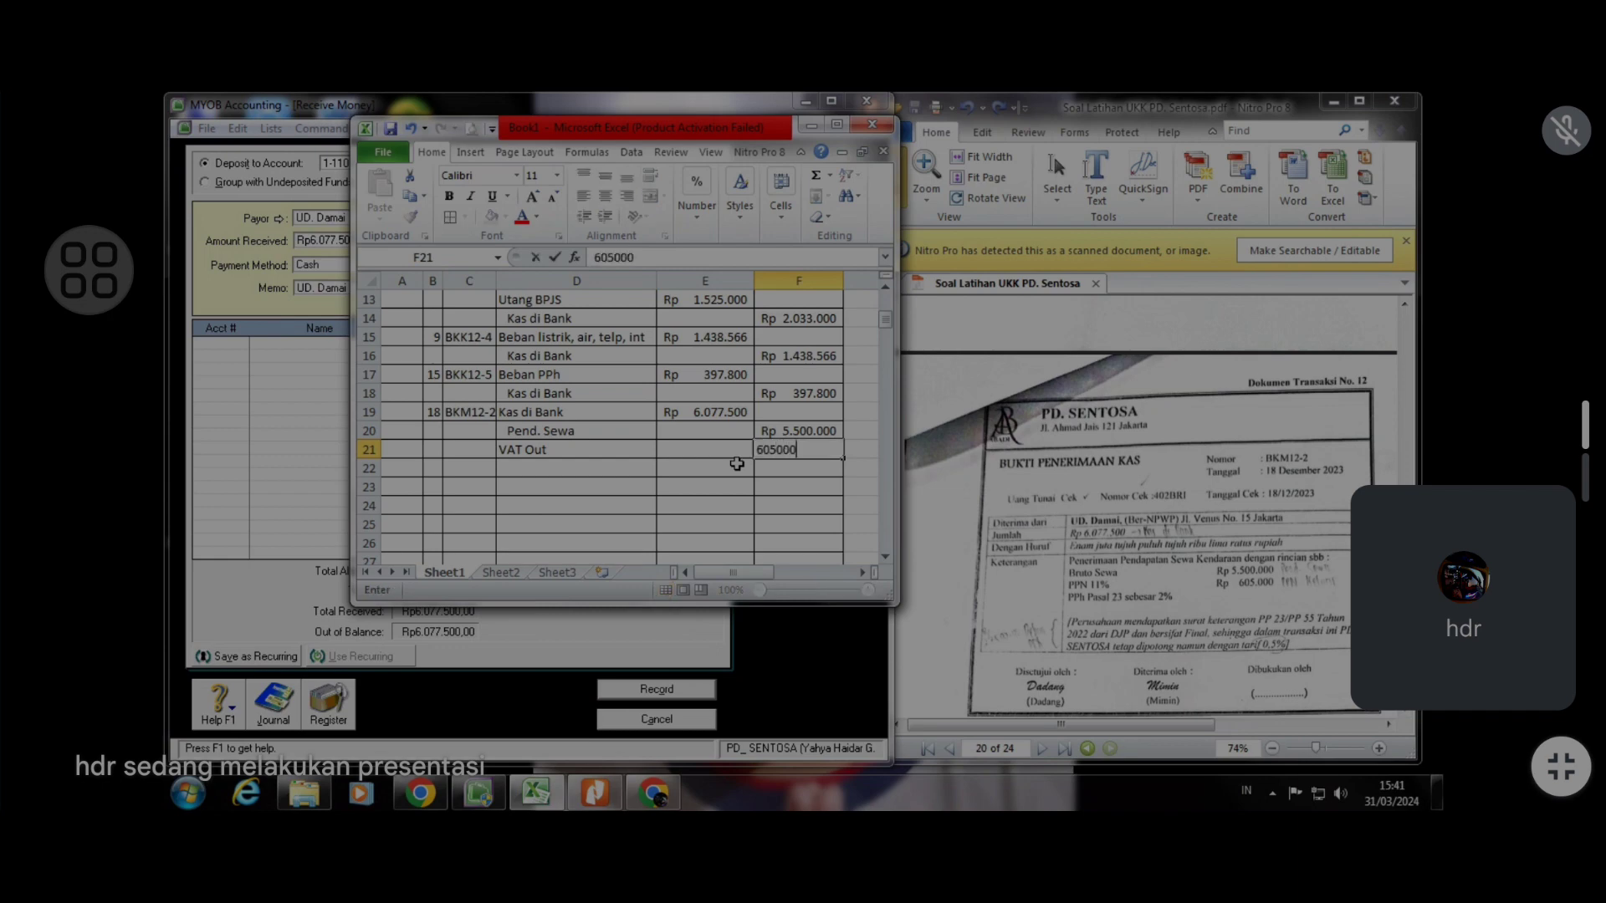
key(Return)
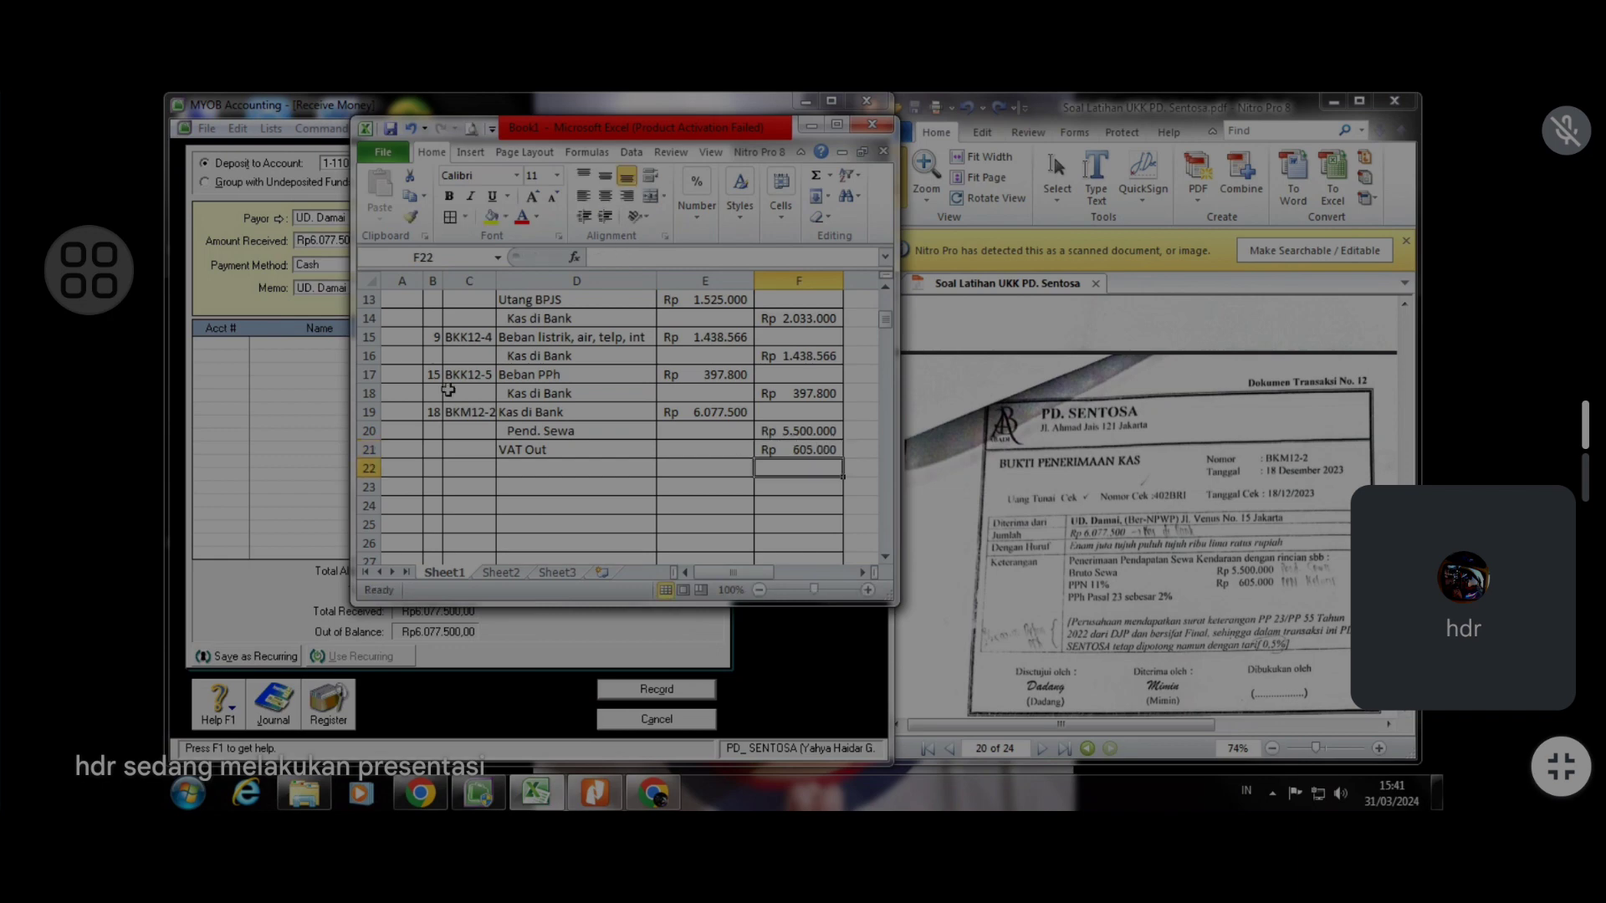
click(528, 447)
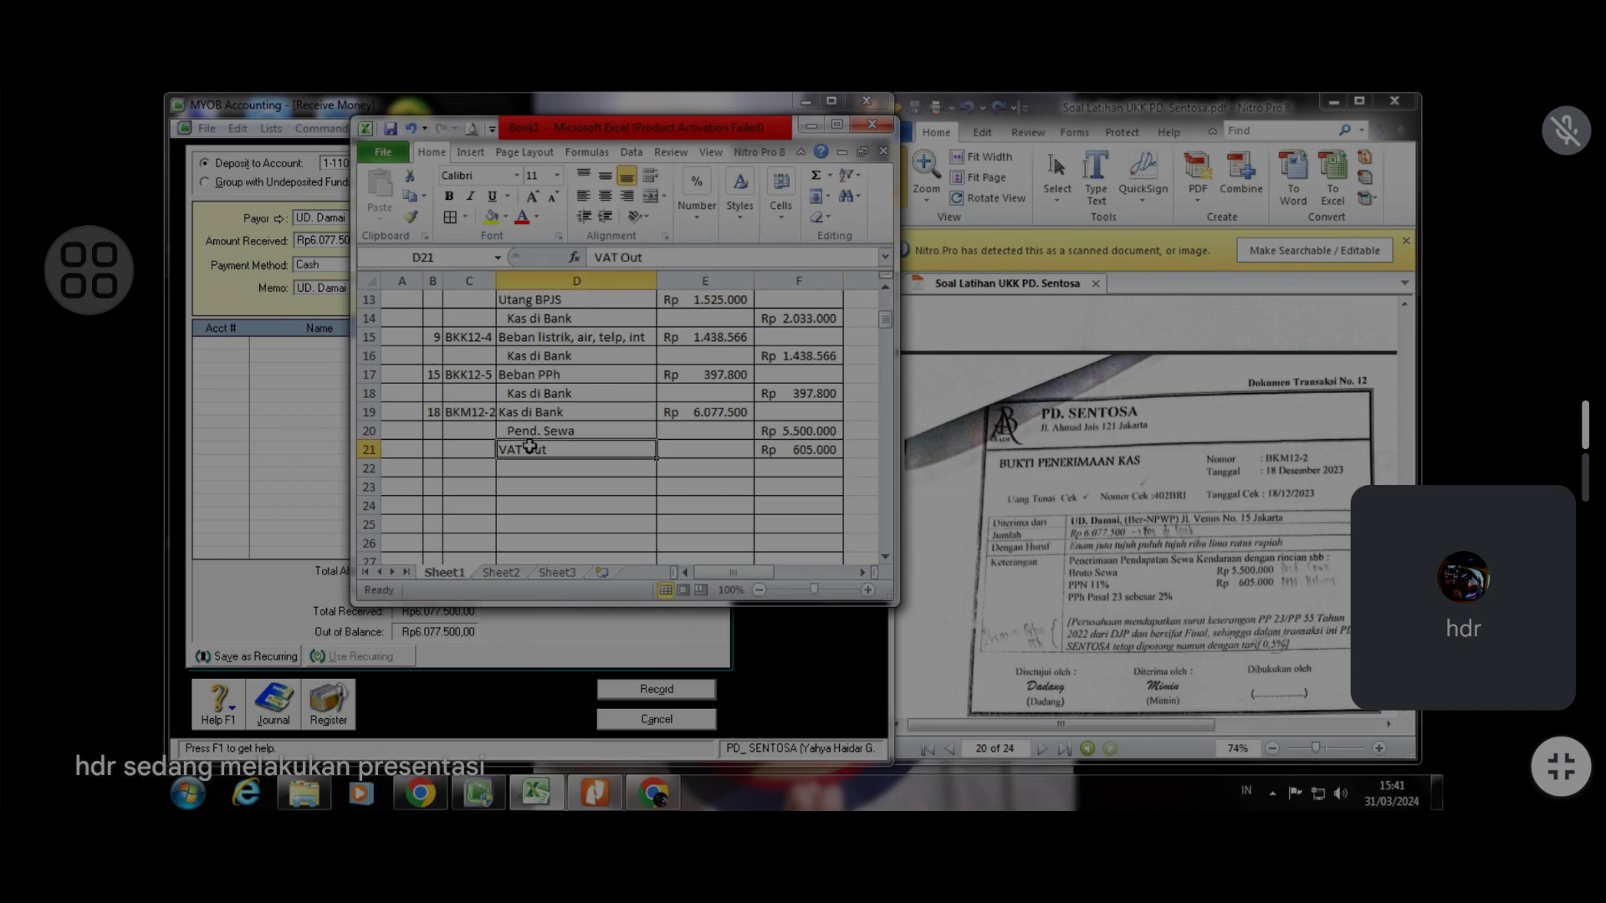
click(604, 215)
In the helper column beside row 21, enter a SUM formula totalling the Pend. Sewa and VAT Out credits (F20:F21)
click(571, 471)
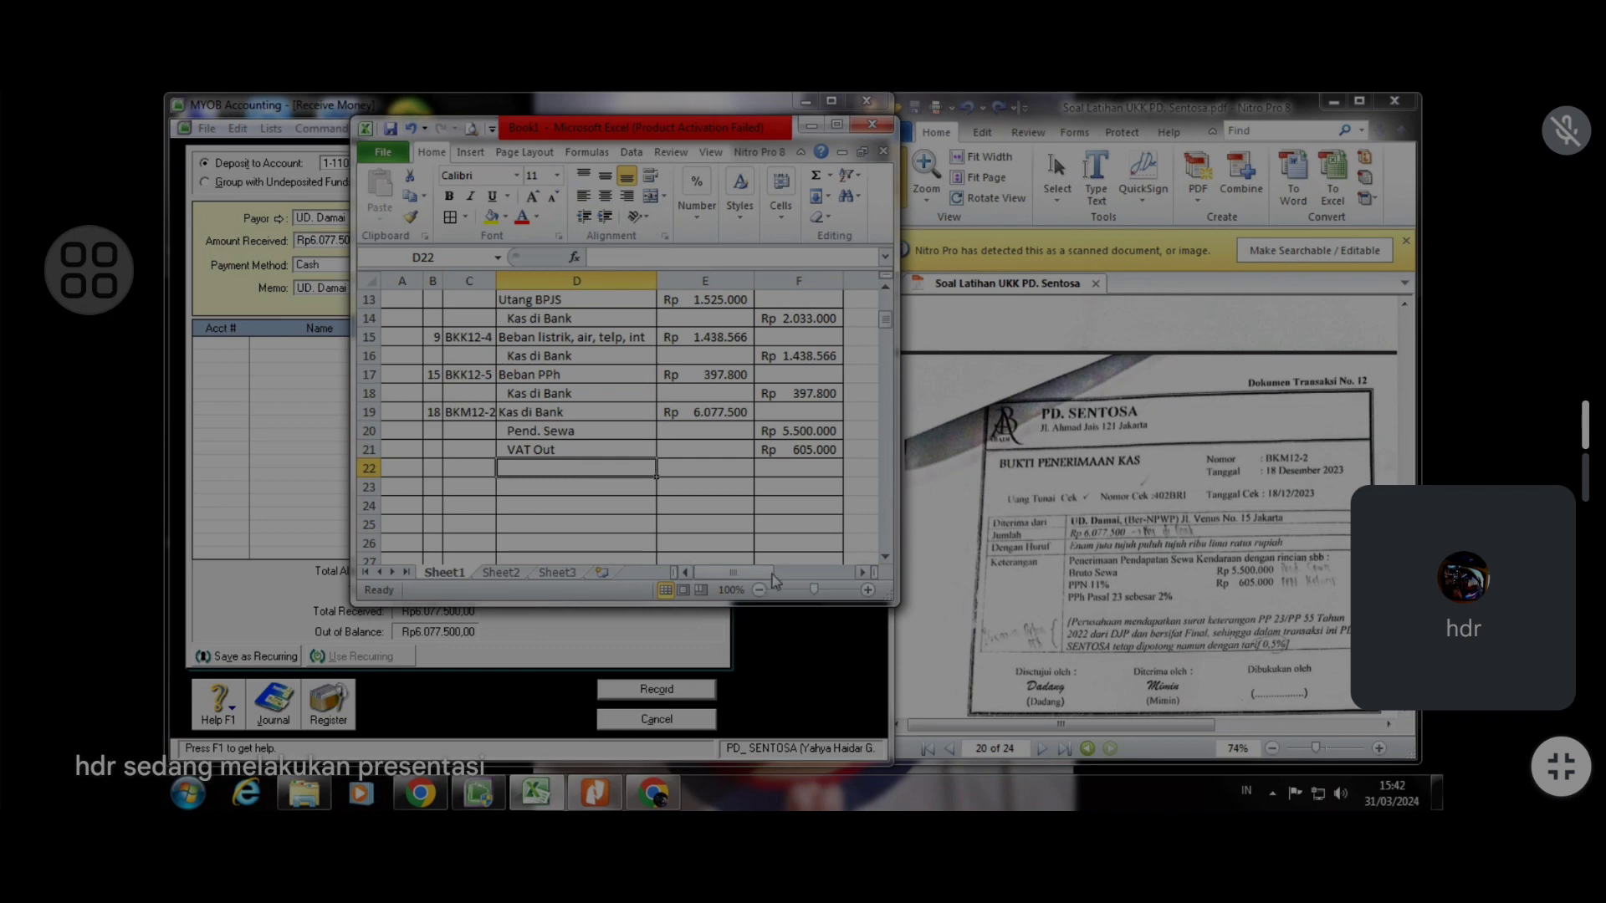
drag(768, 574, 790, 574)
scroll(795, 473, down, 5)
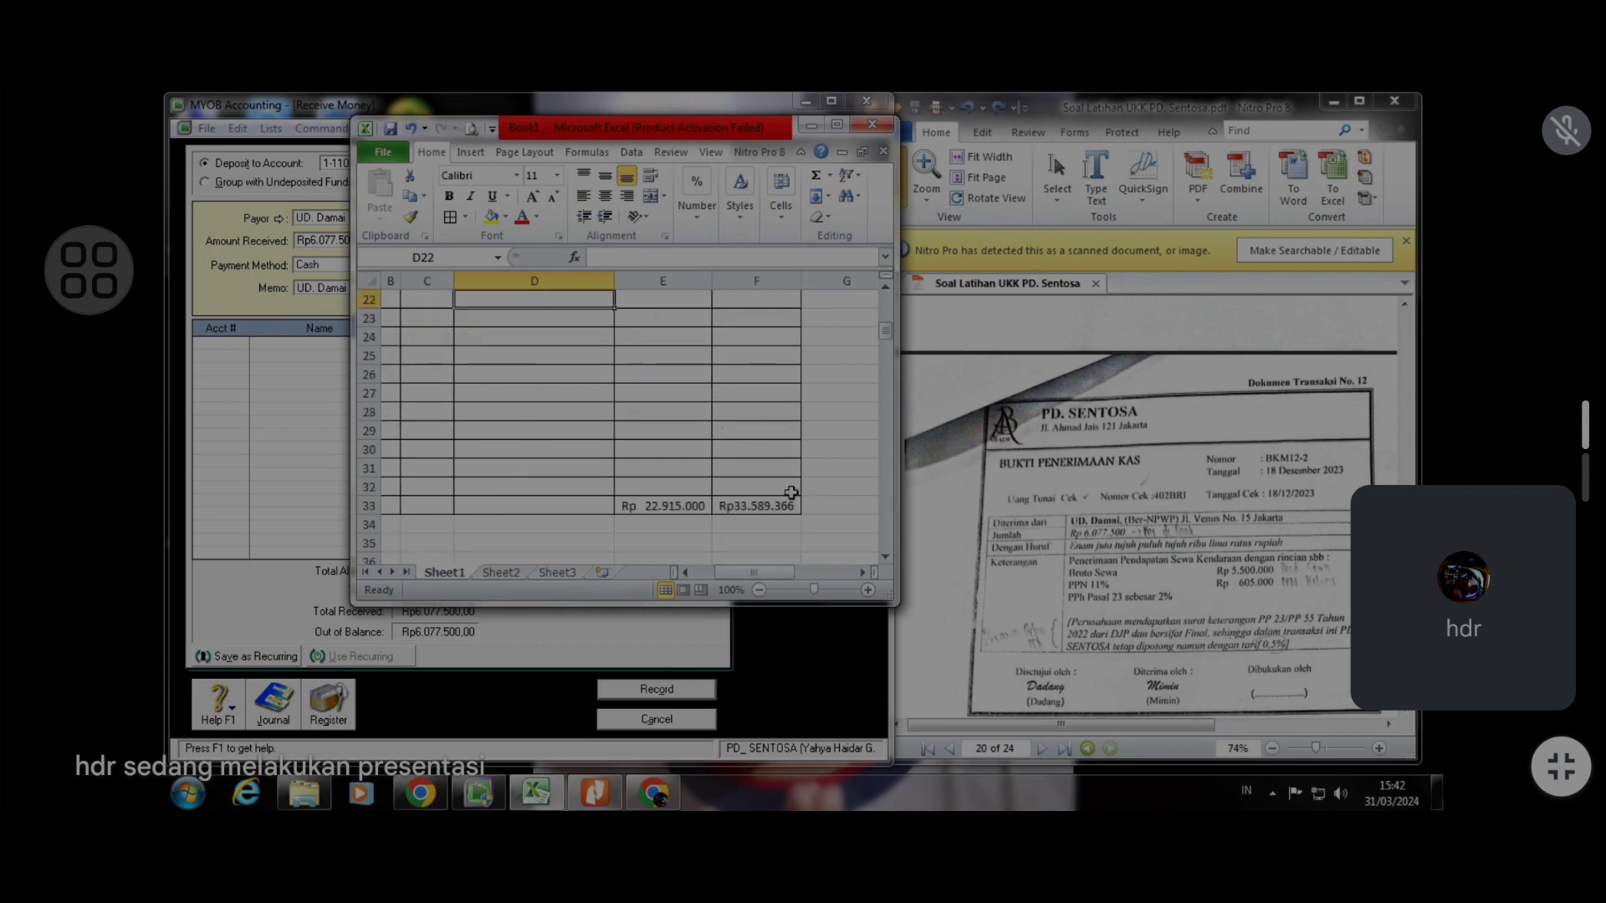
scroll(789, 491, up, 5)
click(848, 443)
text(=)
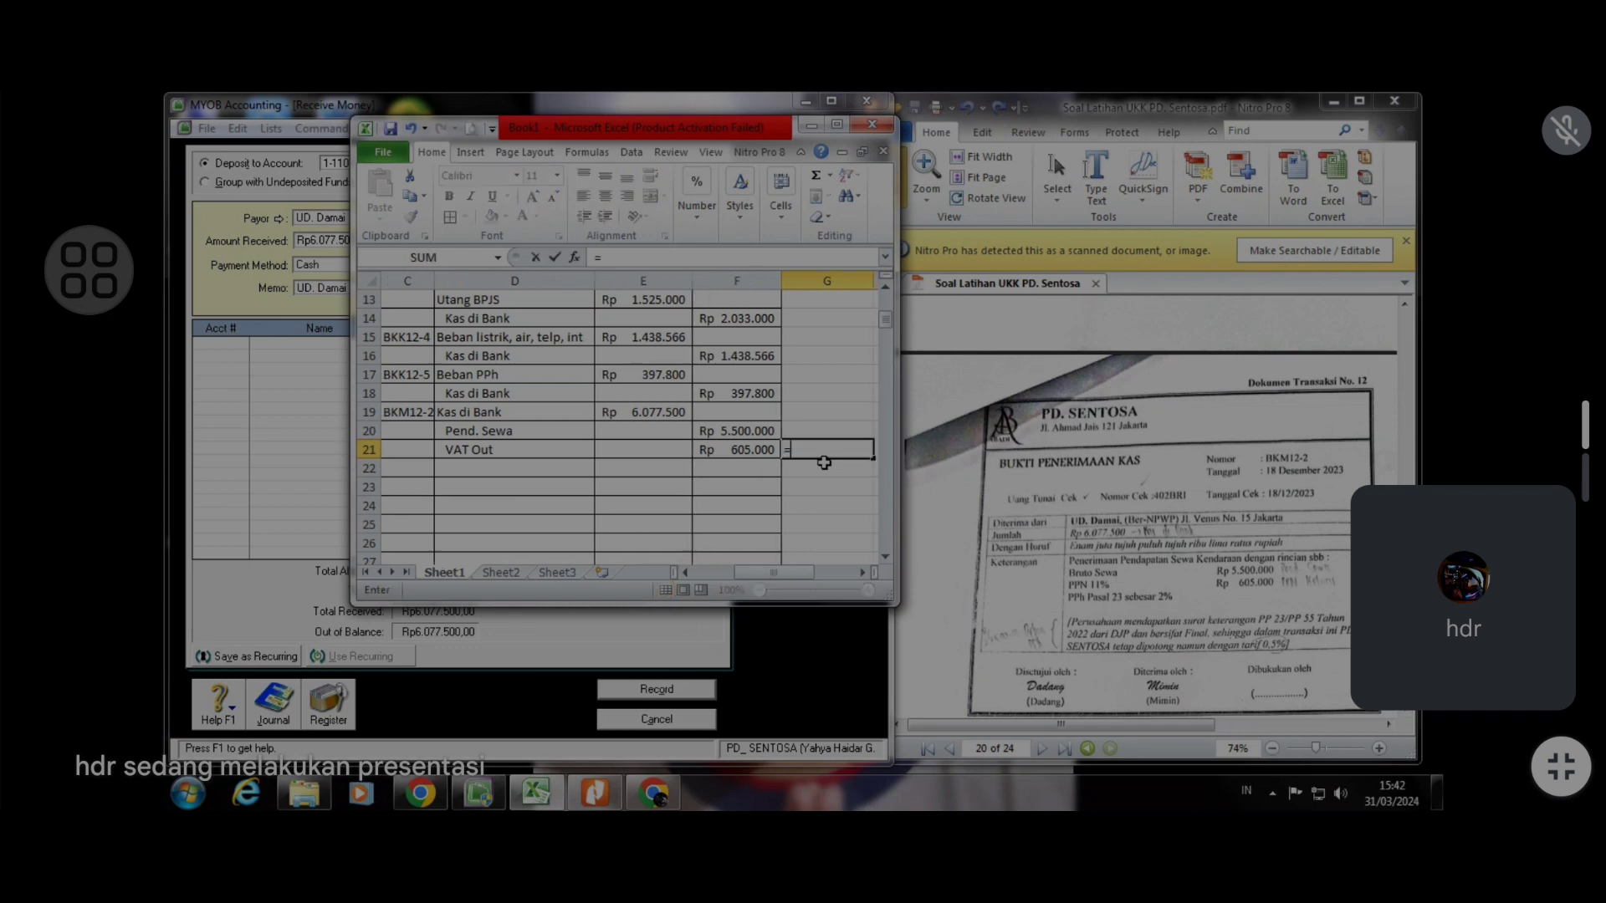
text(su)
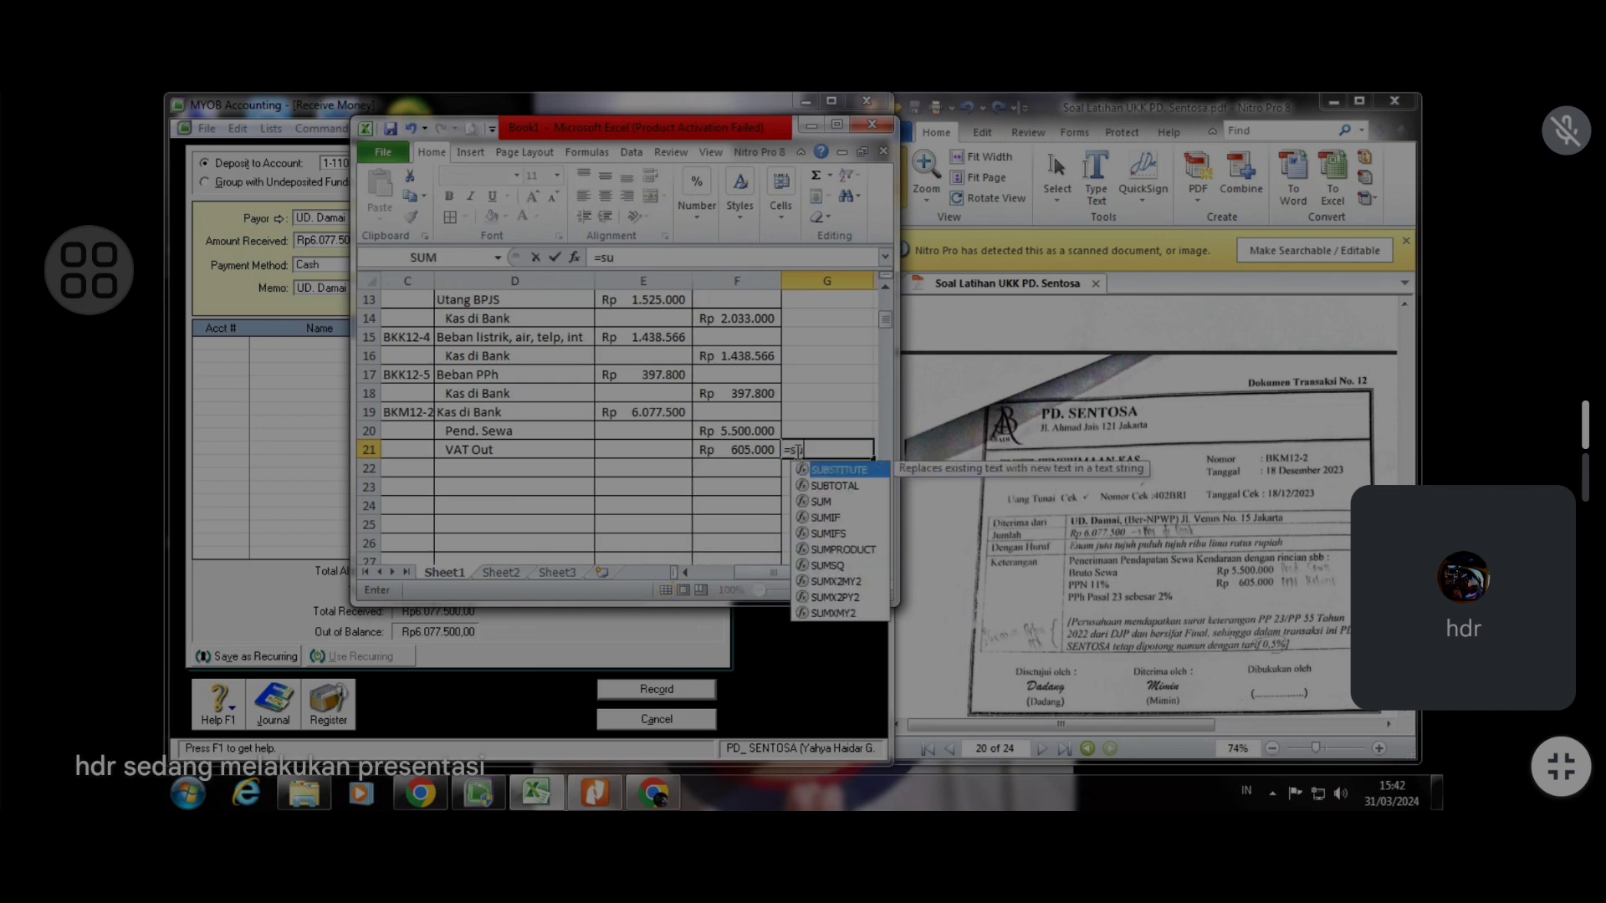
drag(753, 437, 751, 452)
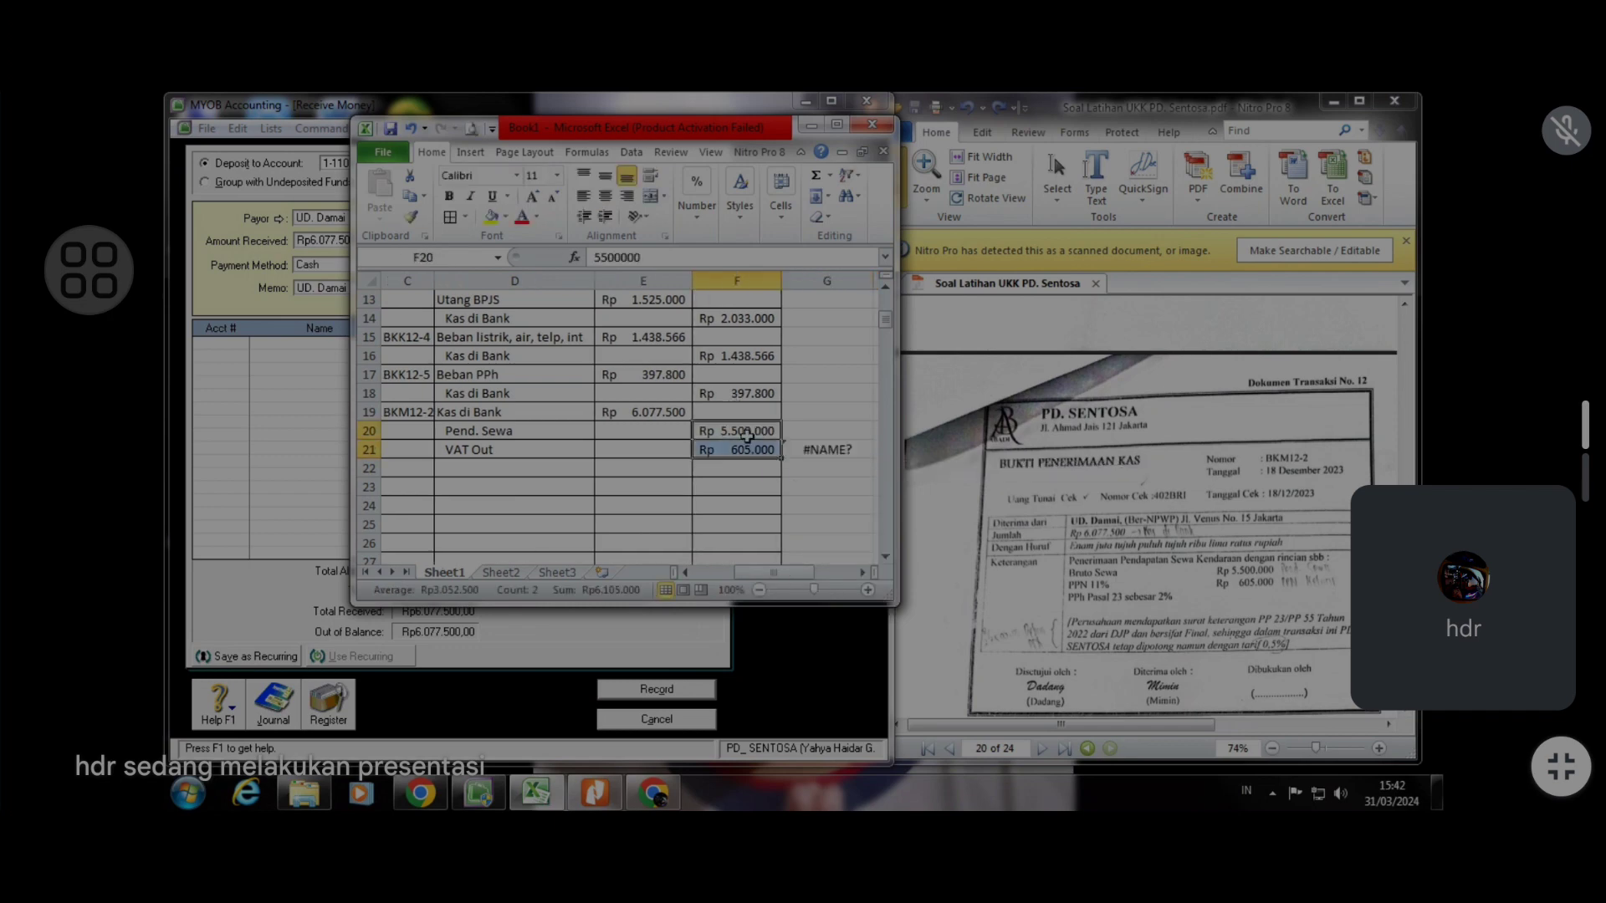
click(827, 448)
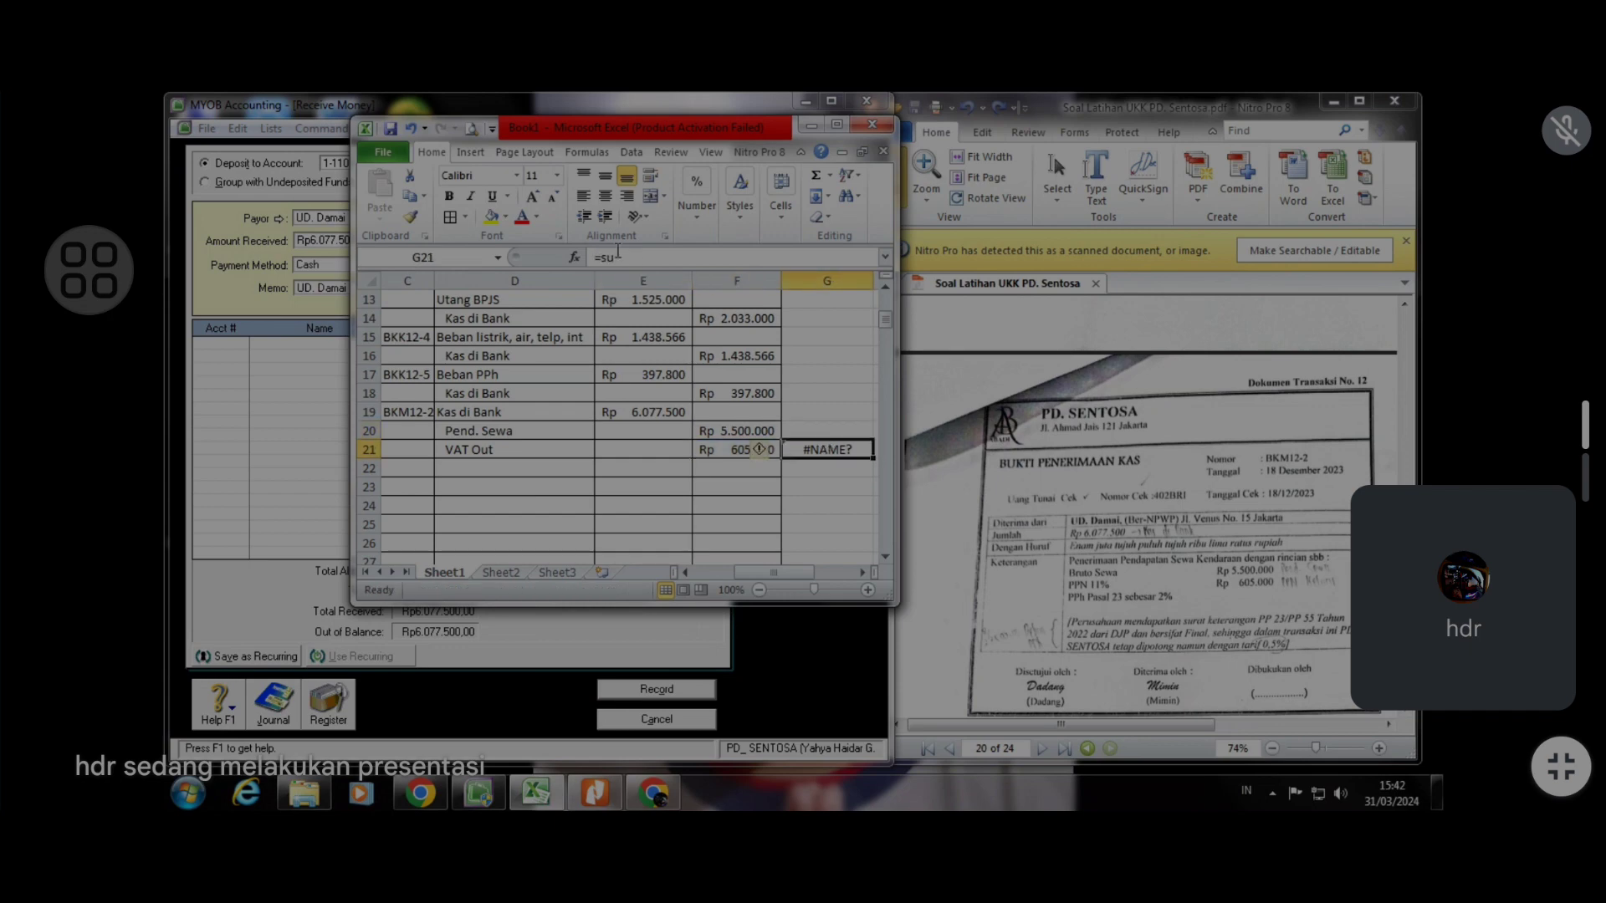
click(630, 261)
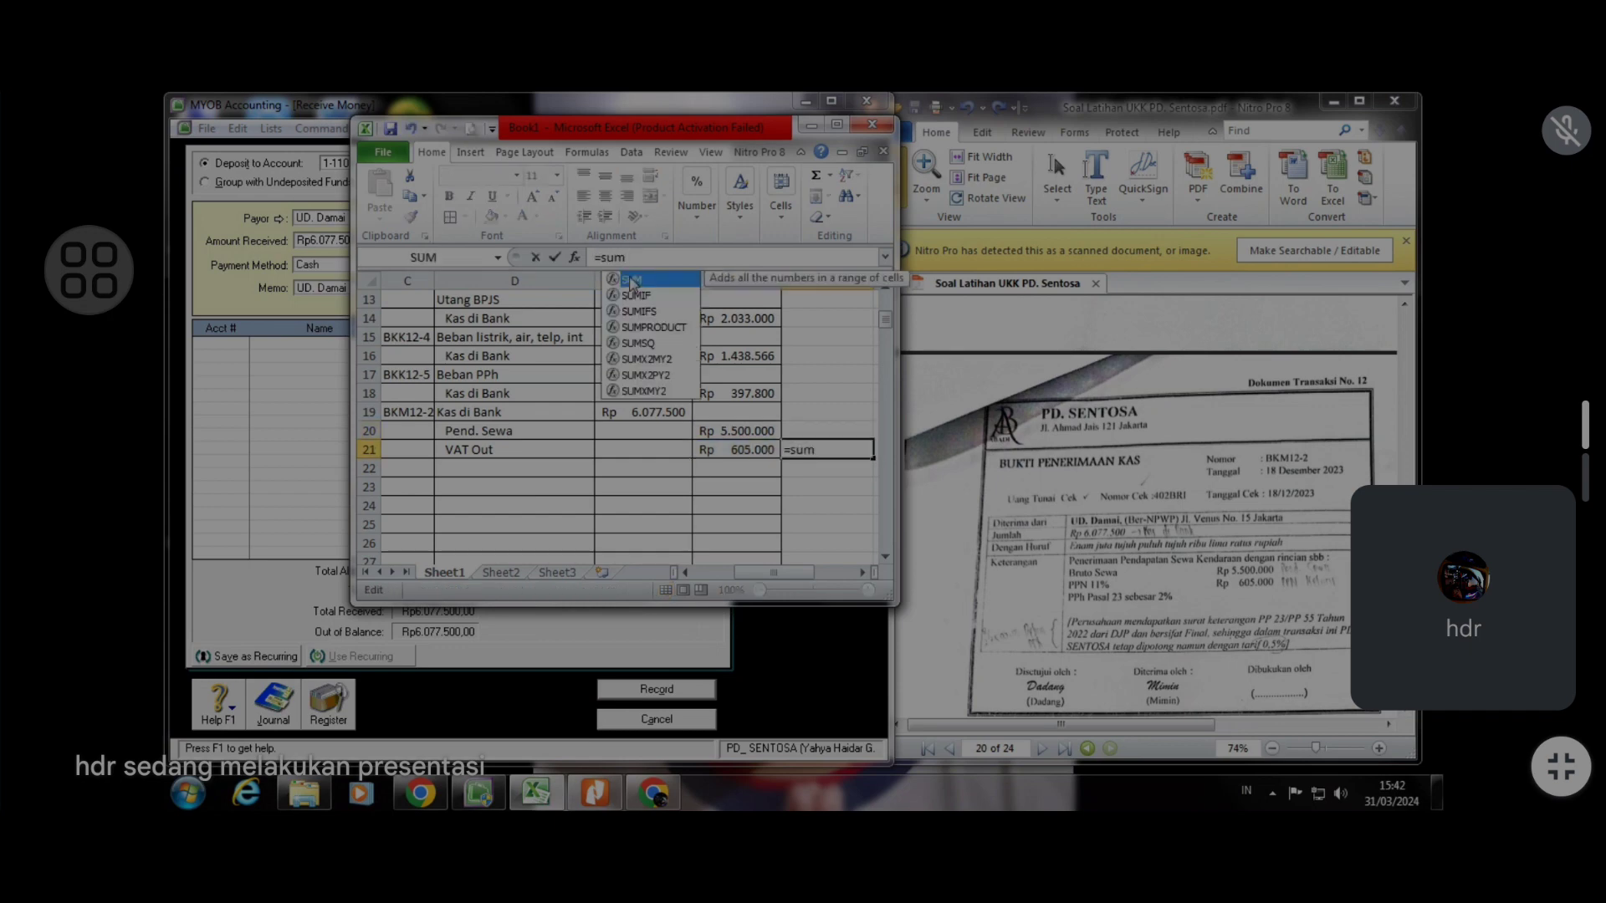
key(Tab)
drag(734, 429, 731, 444)
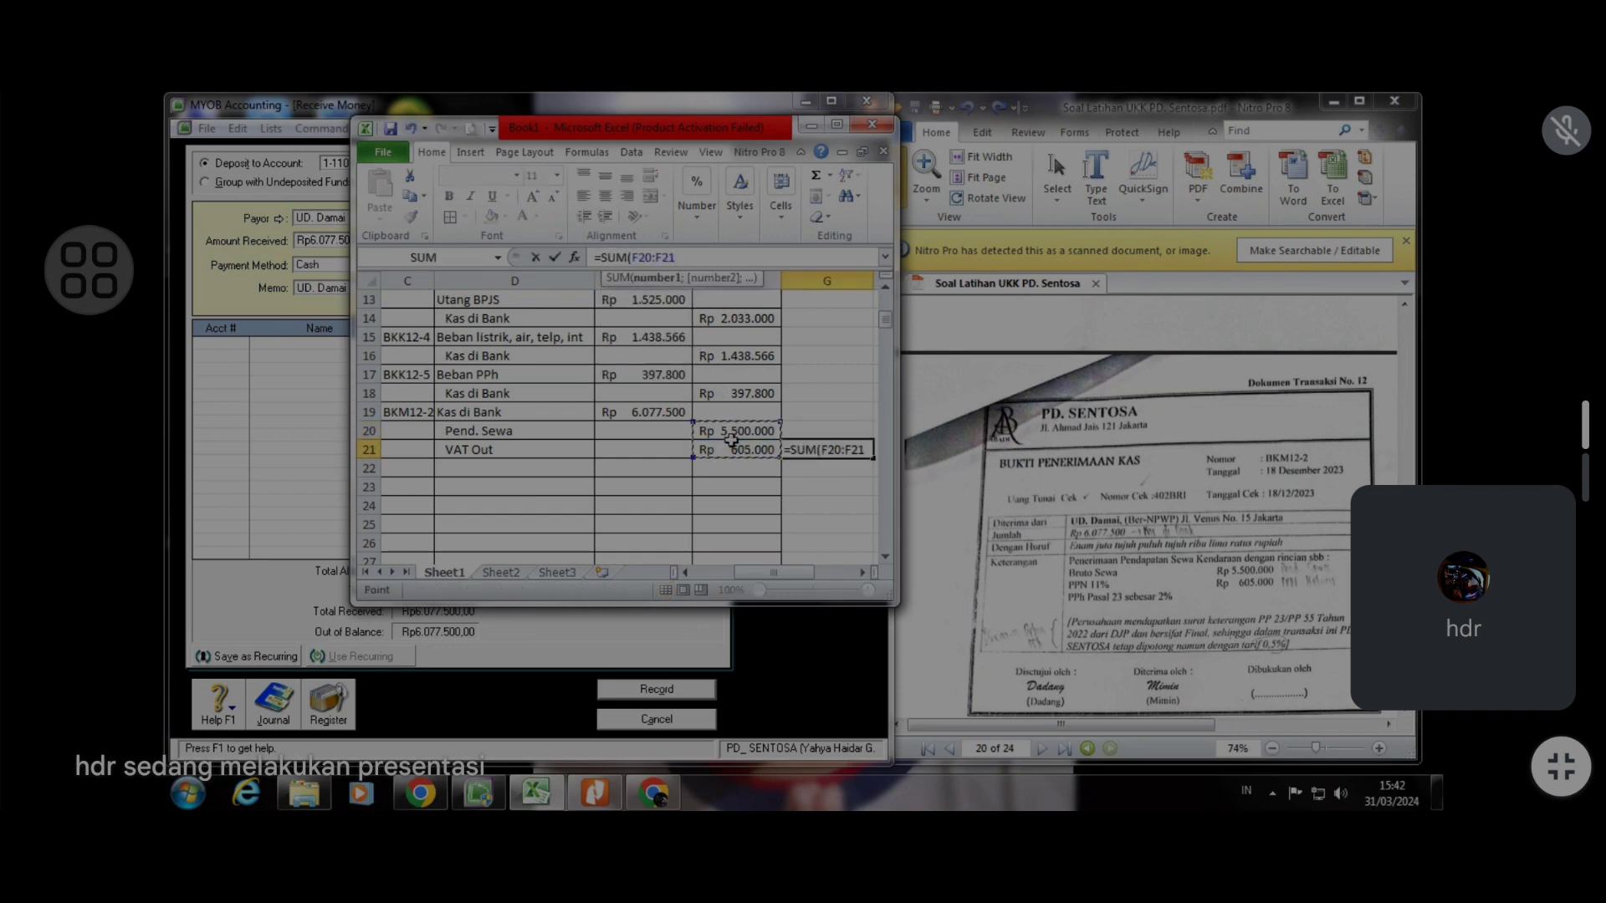
key(Return)
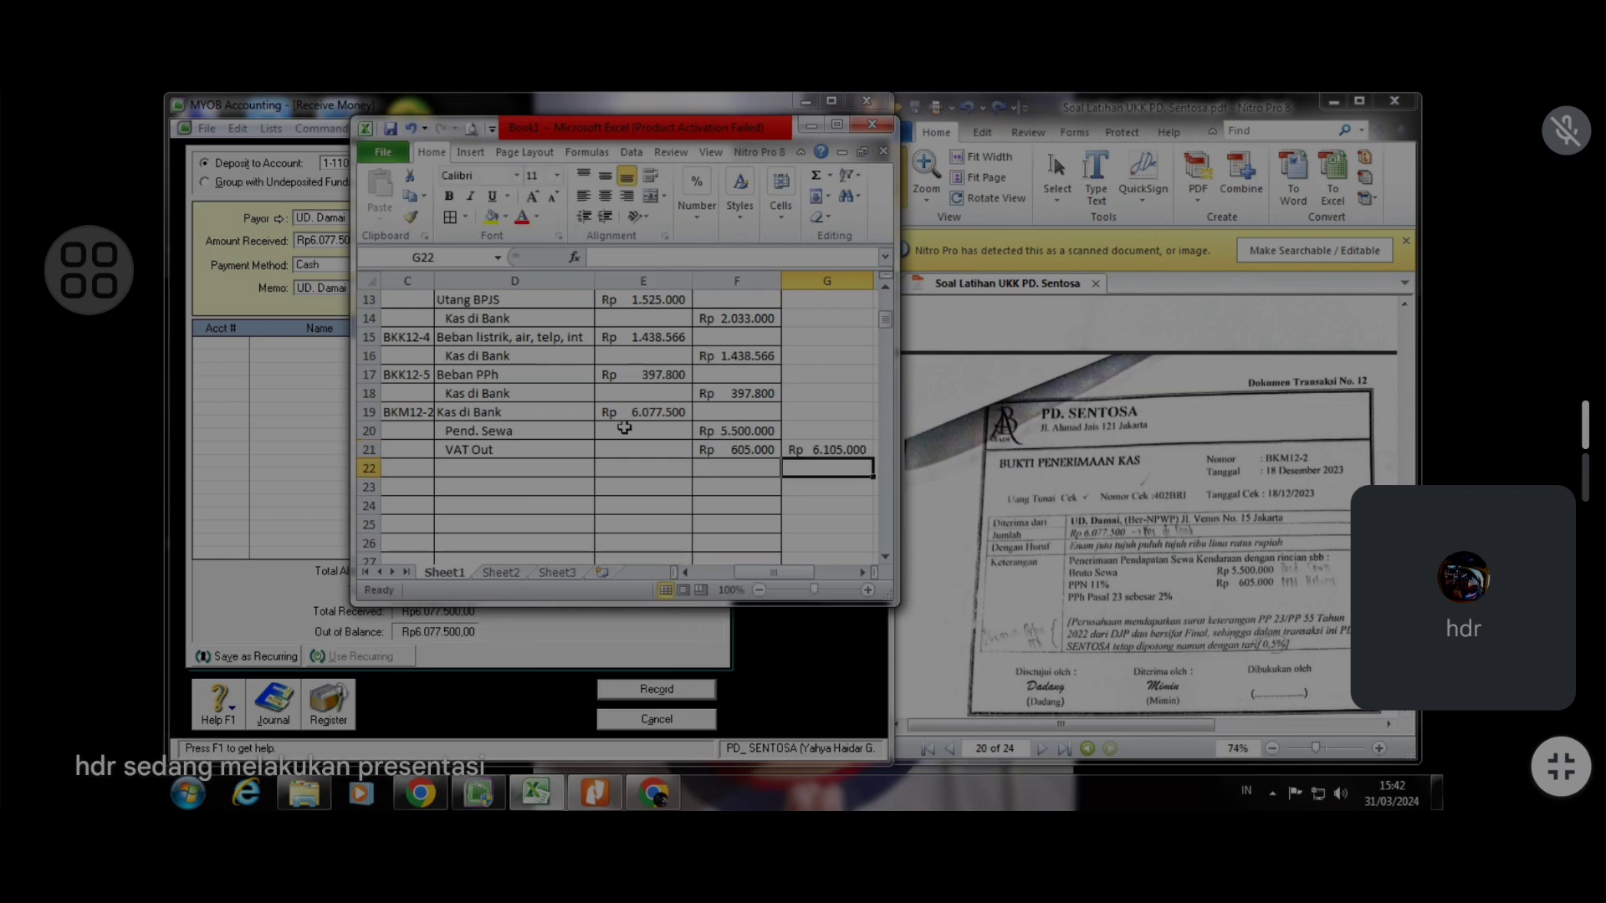
click(655, 469)
text(-)
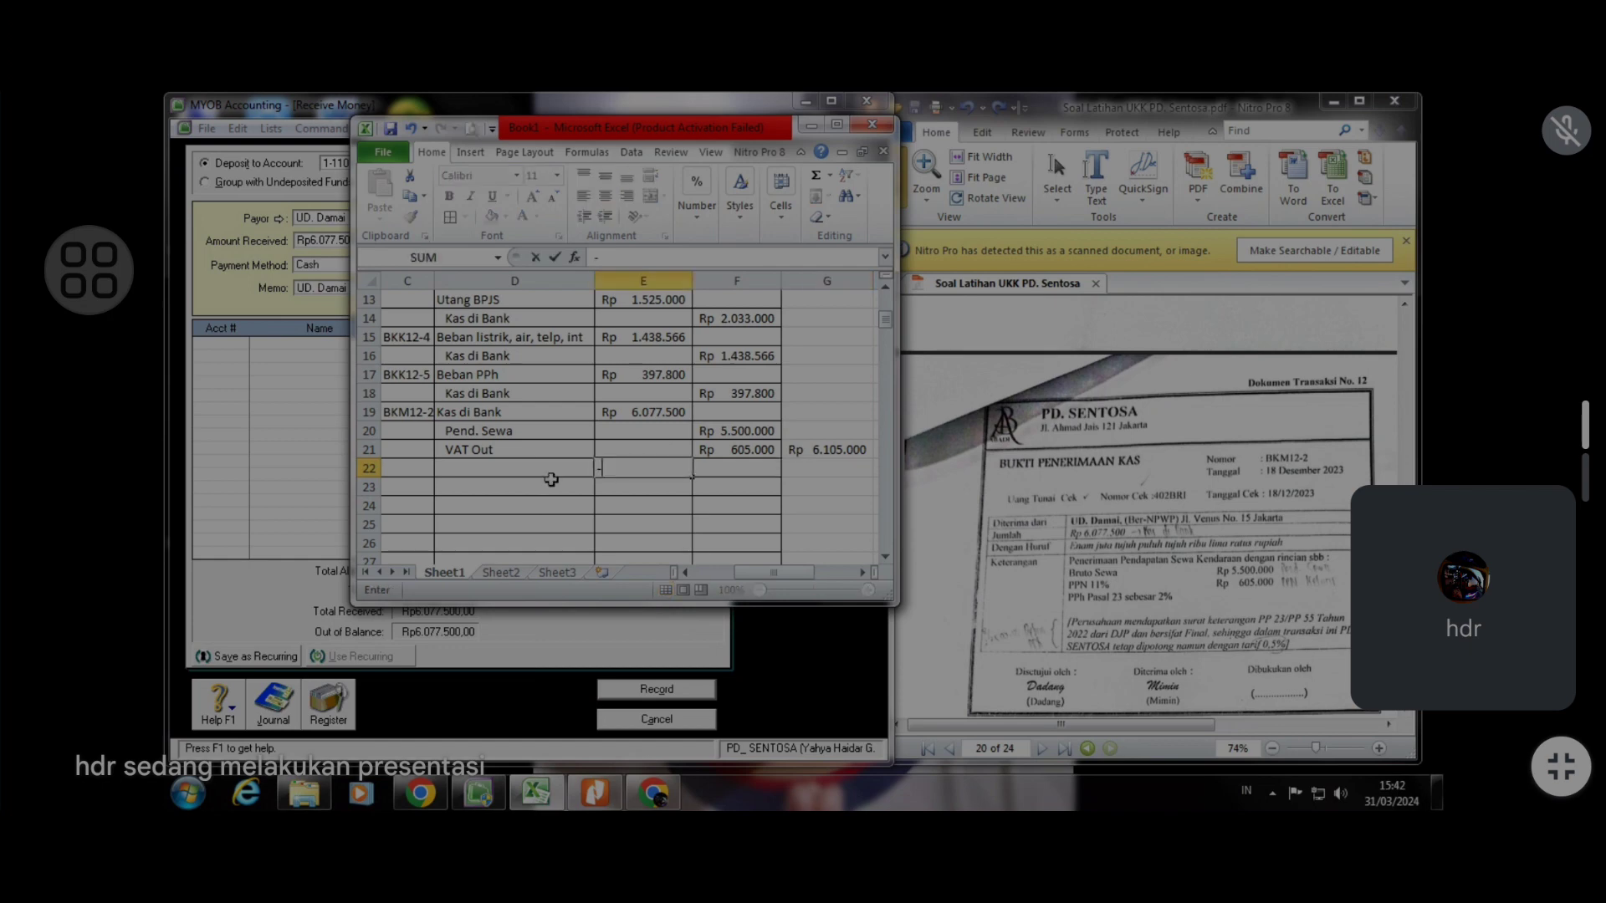
key(Escape)
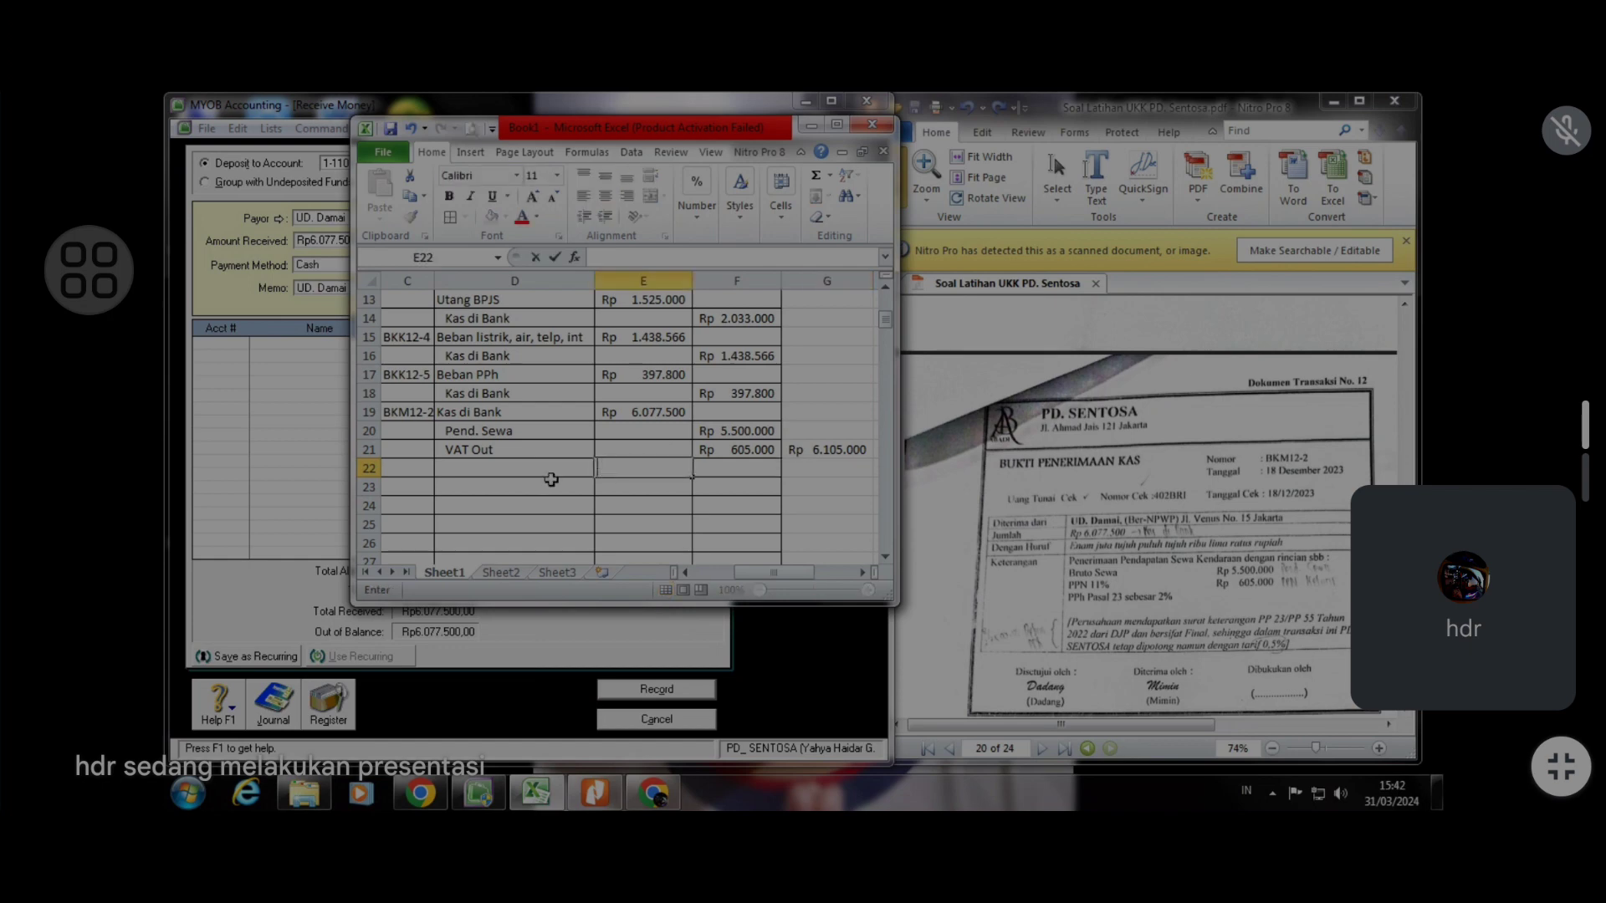
Below the helper sum, enter a formula subtracting the Kas di Bank debit from that sum (=G21-E19)
click(824, 465)
text(=)
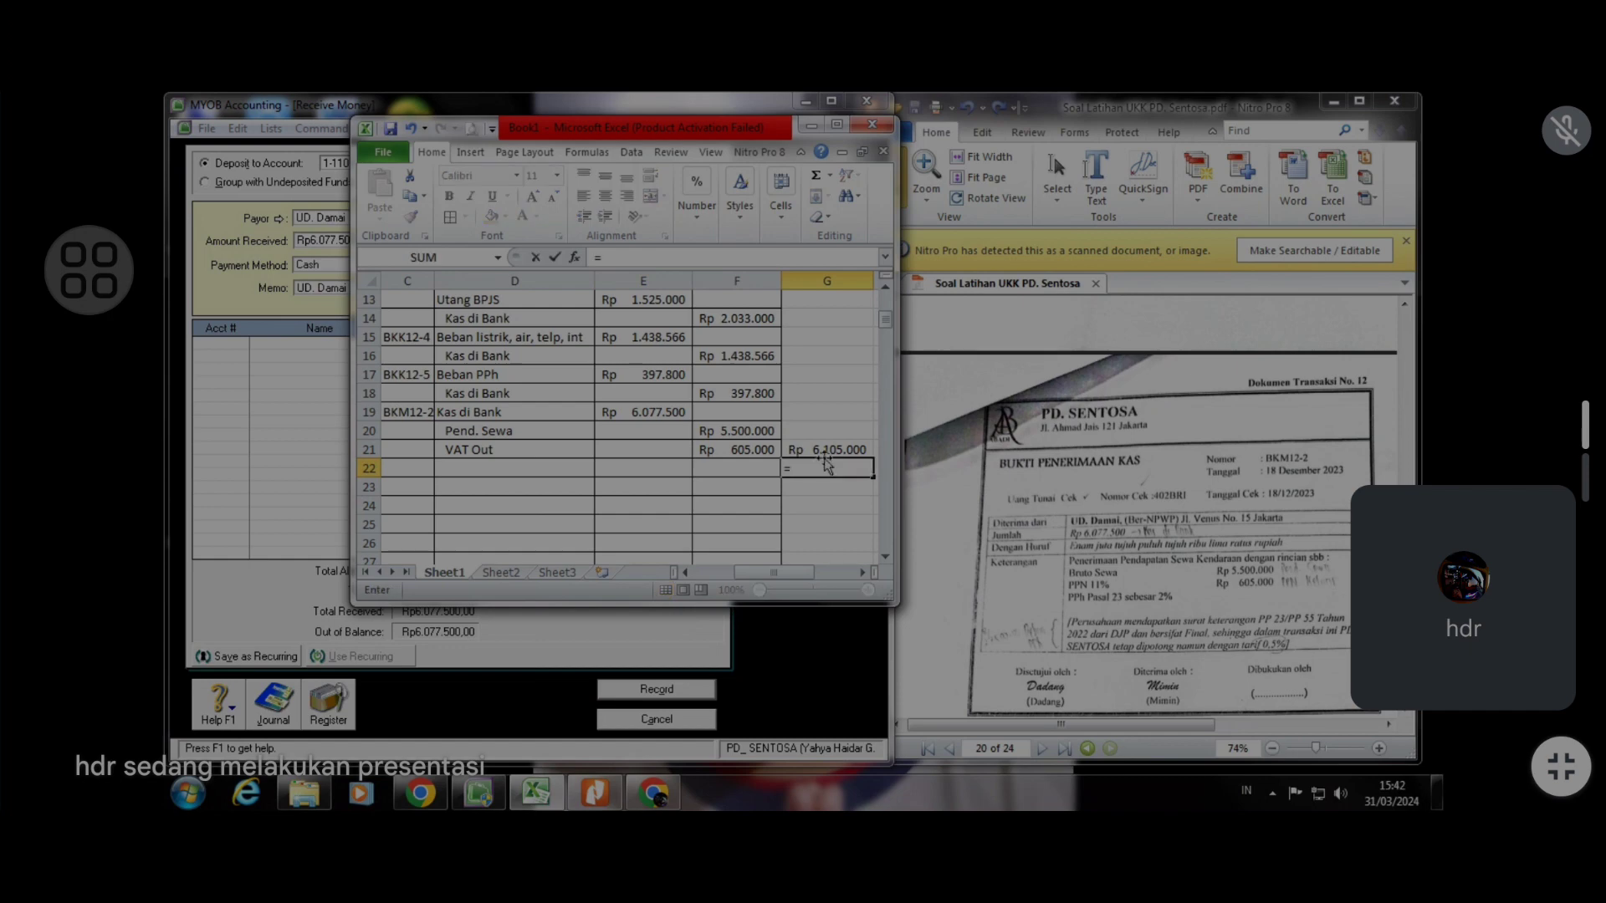
click(826, 450)
text(-)
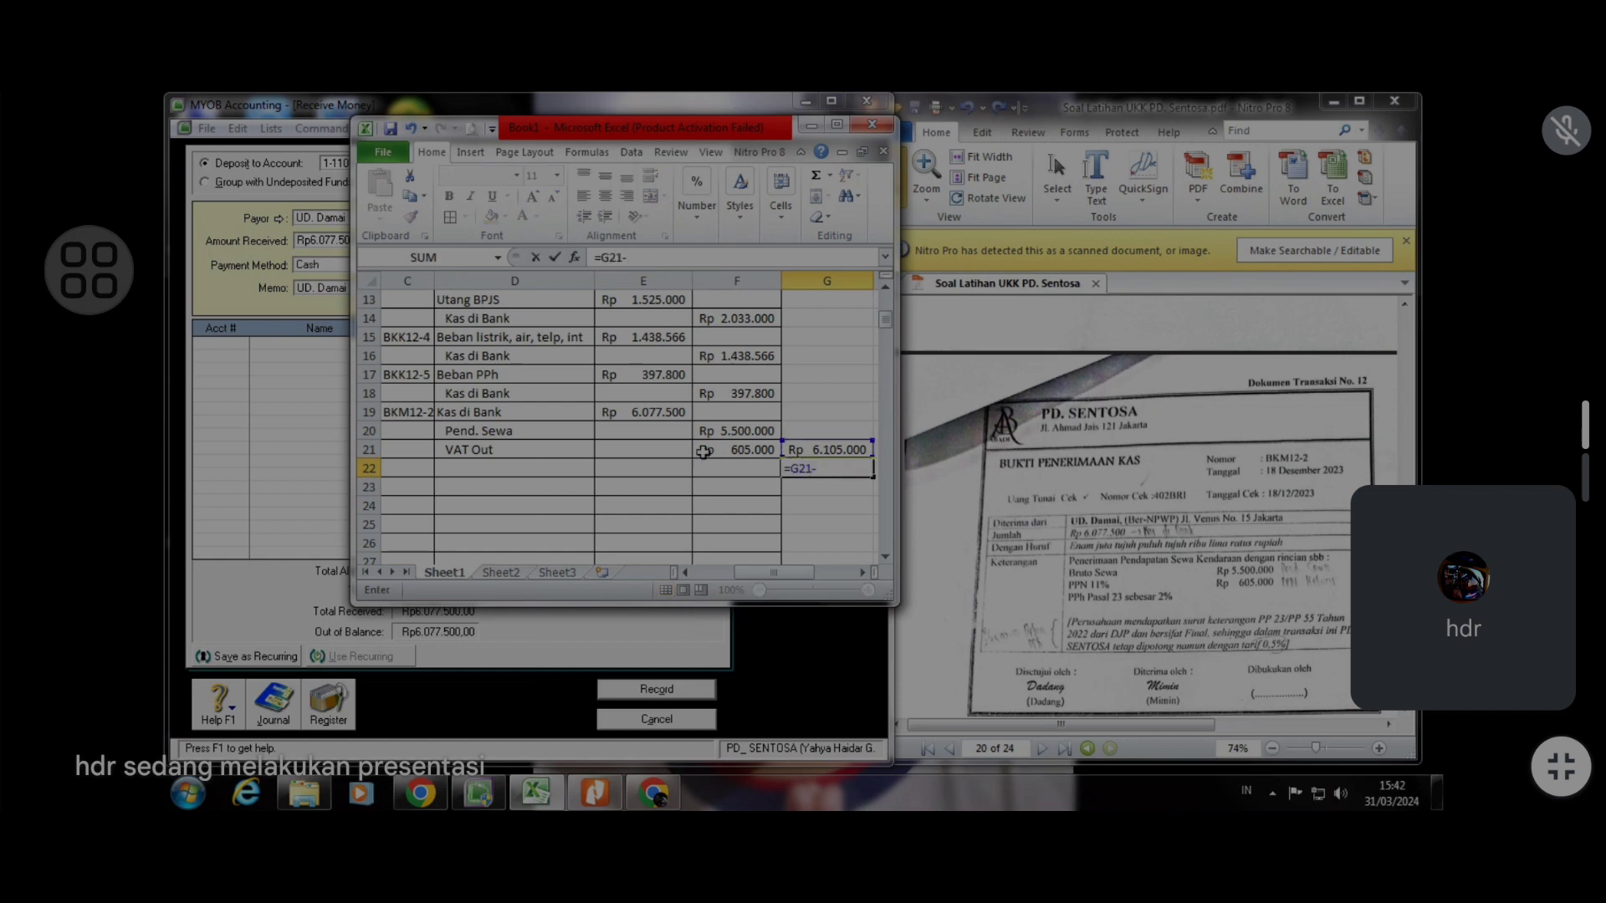
click(665, 411)
key(Return)
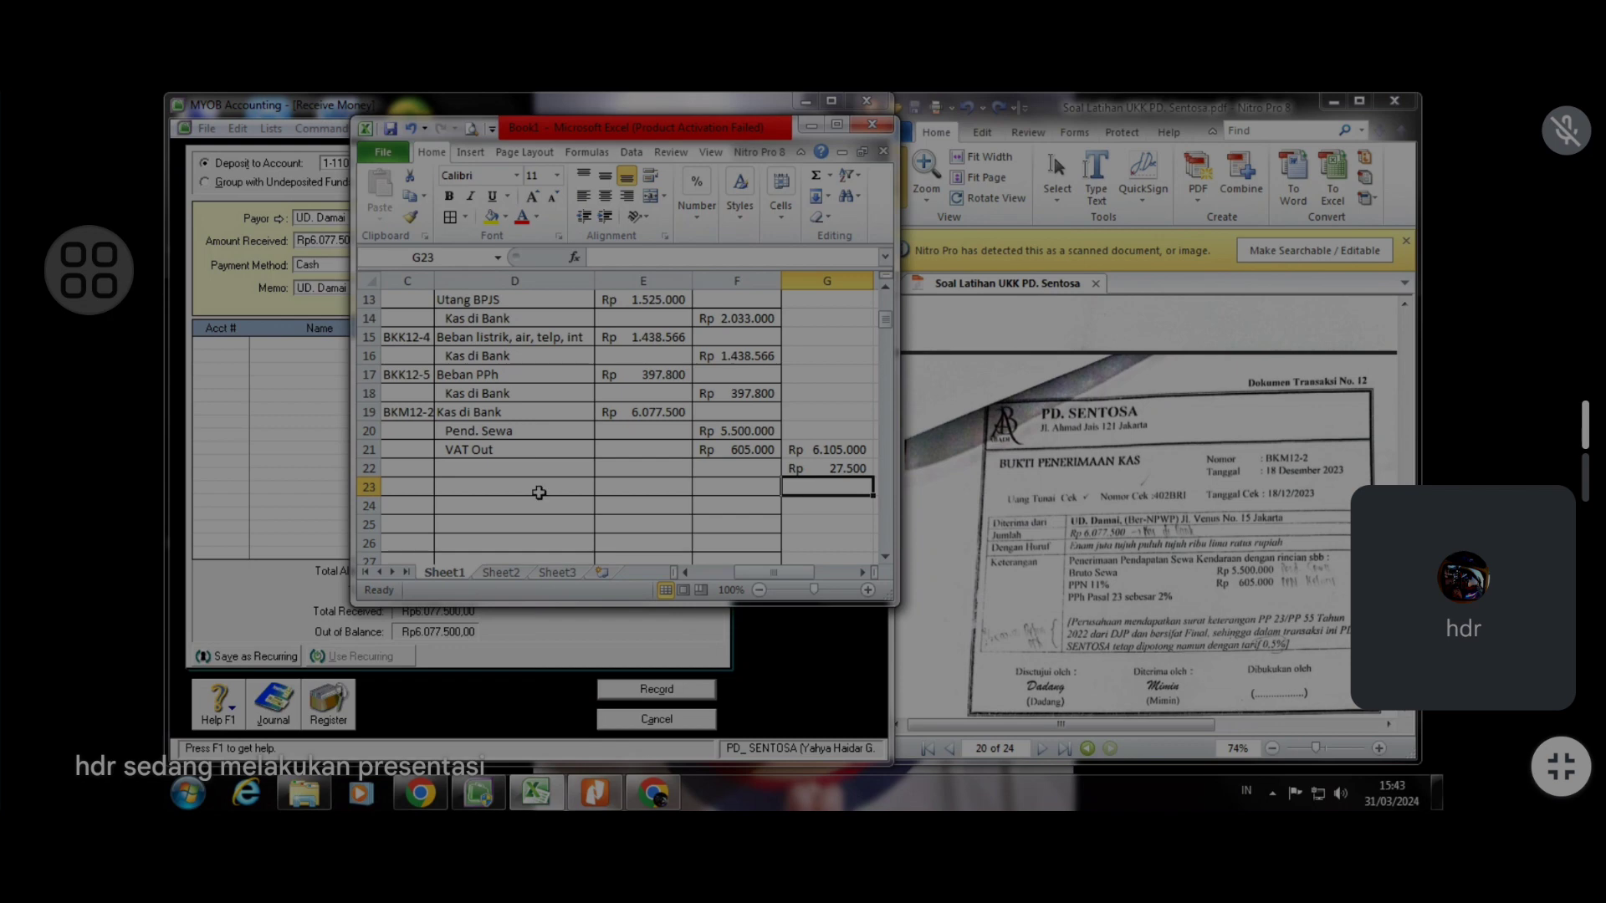
Add Beban Pajak as a debit account in row 22 with a debit of 27.500
click(471, 473)
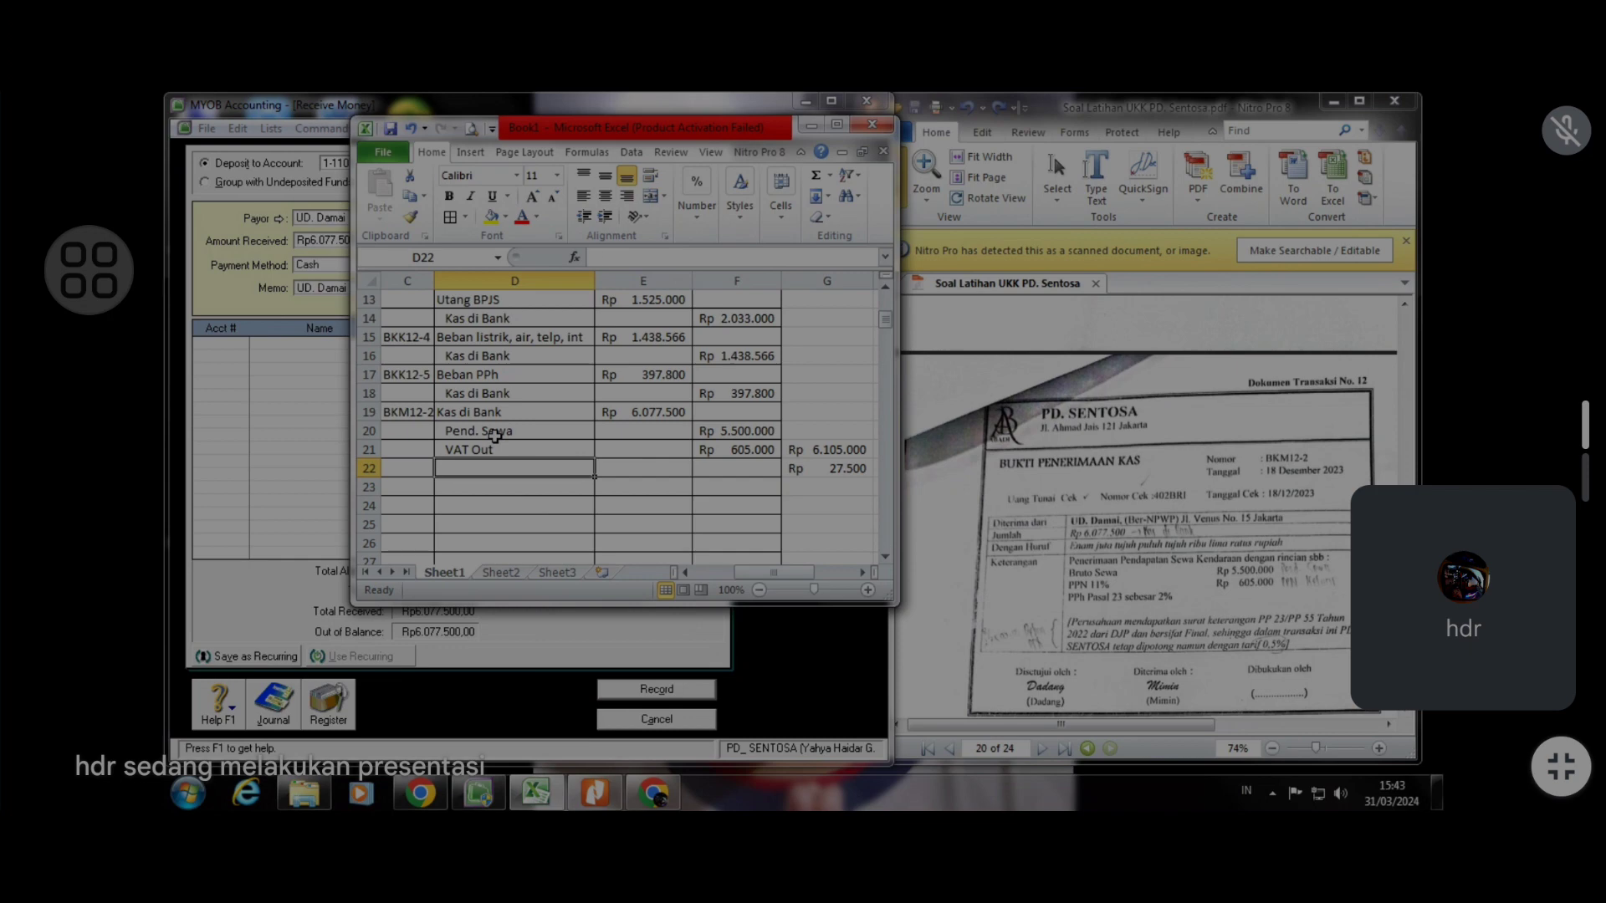
text(Beban)
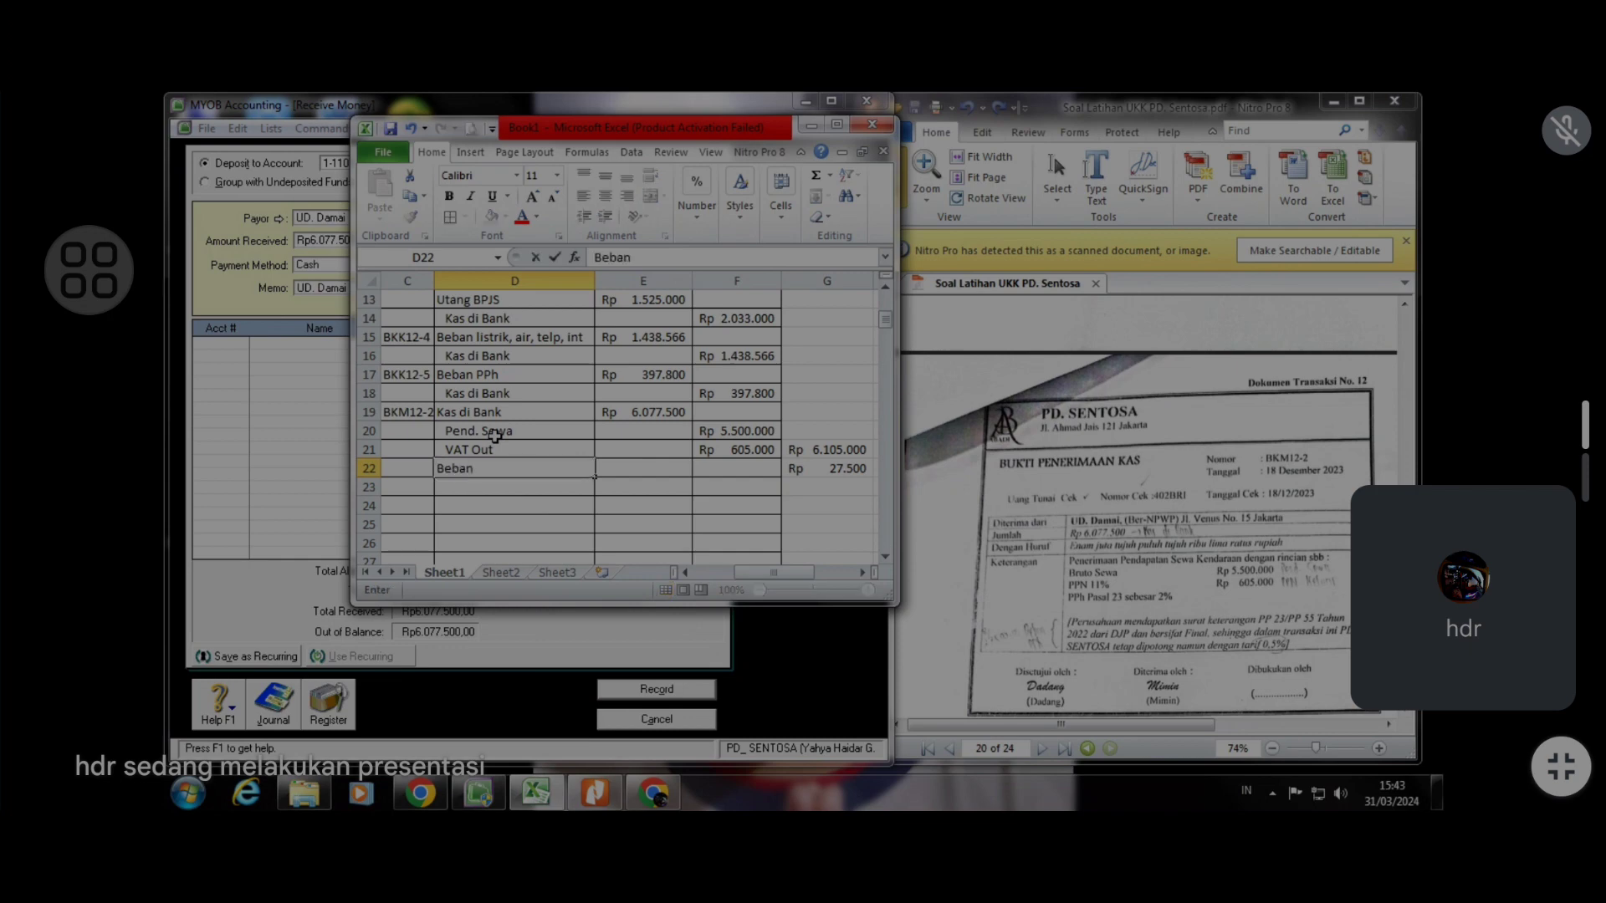
text( Pajak)
click(801, 501)
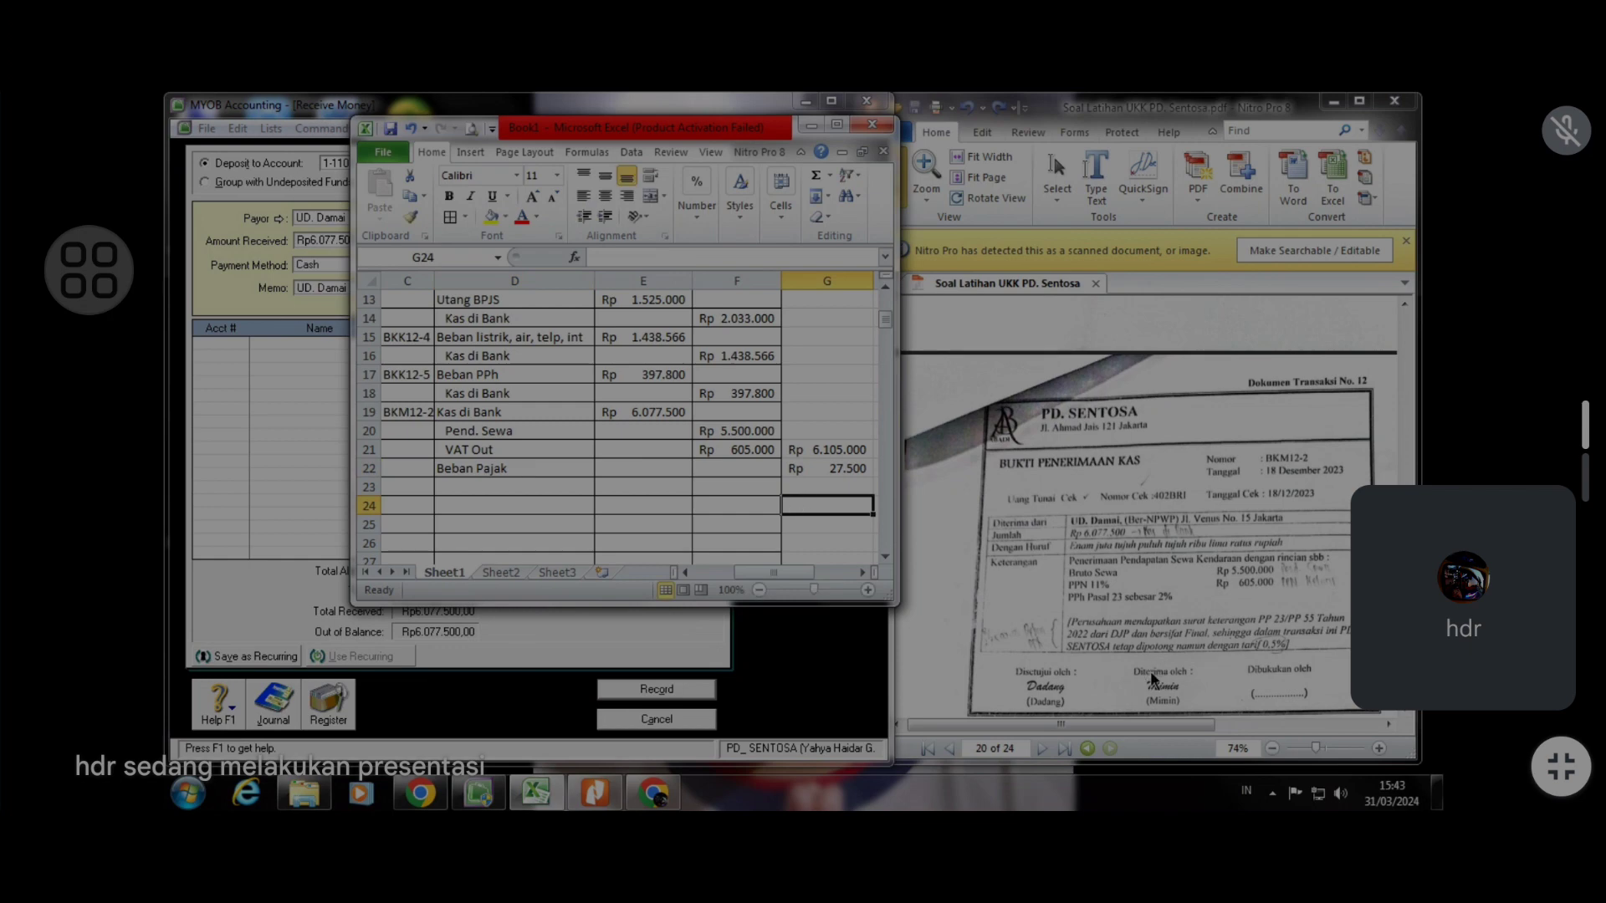
click(806, 476)
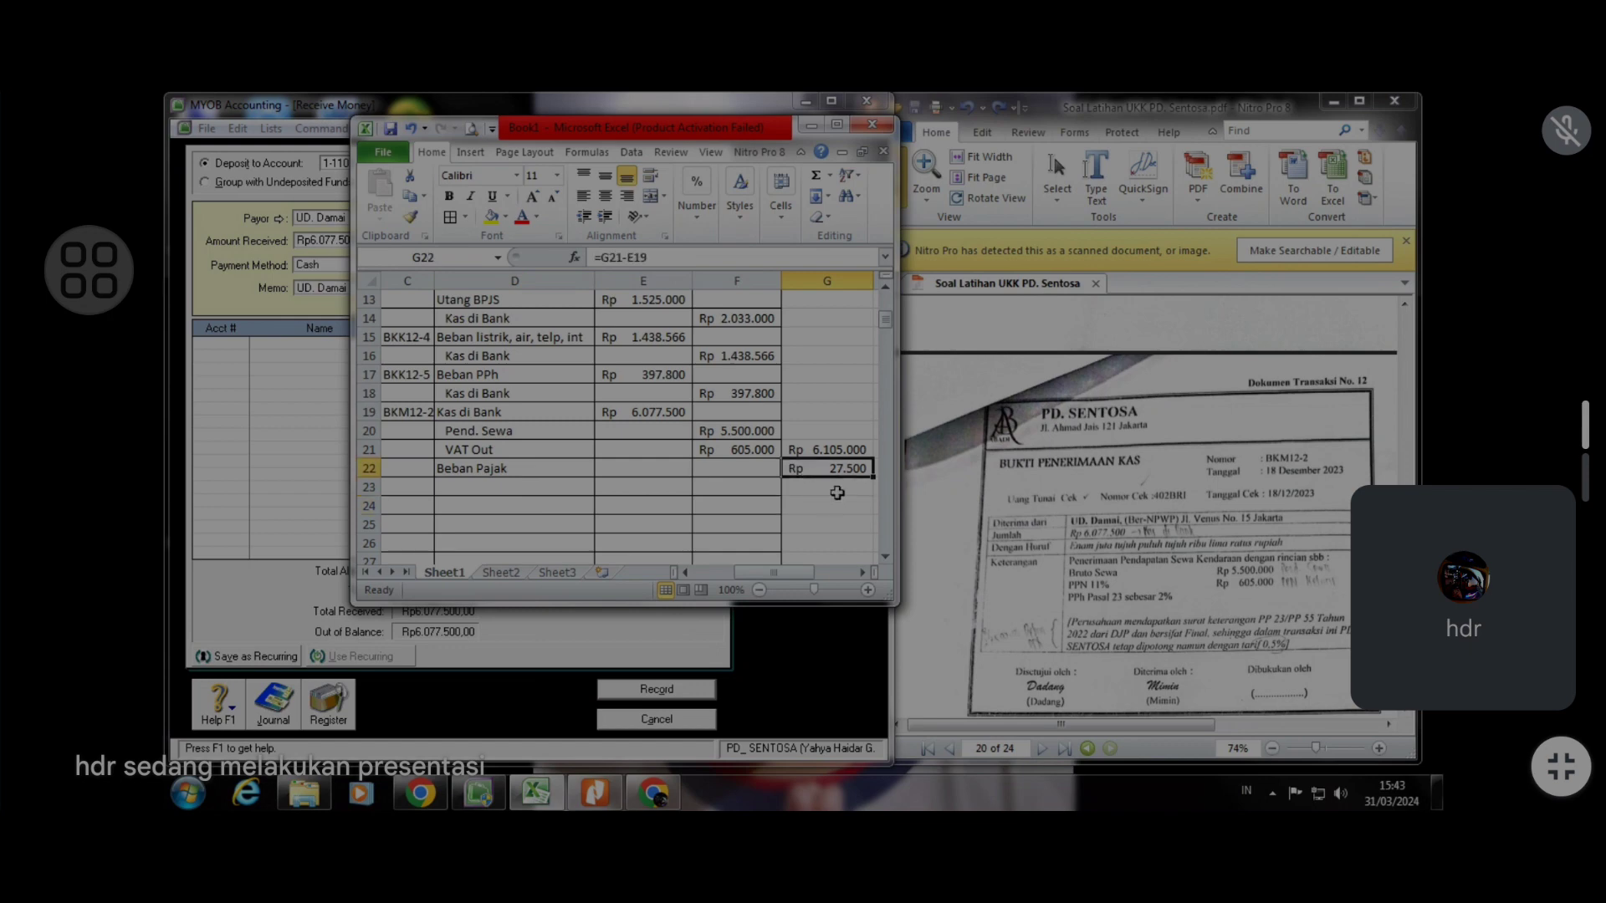
click(661, 469)
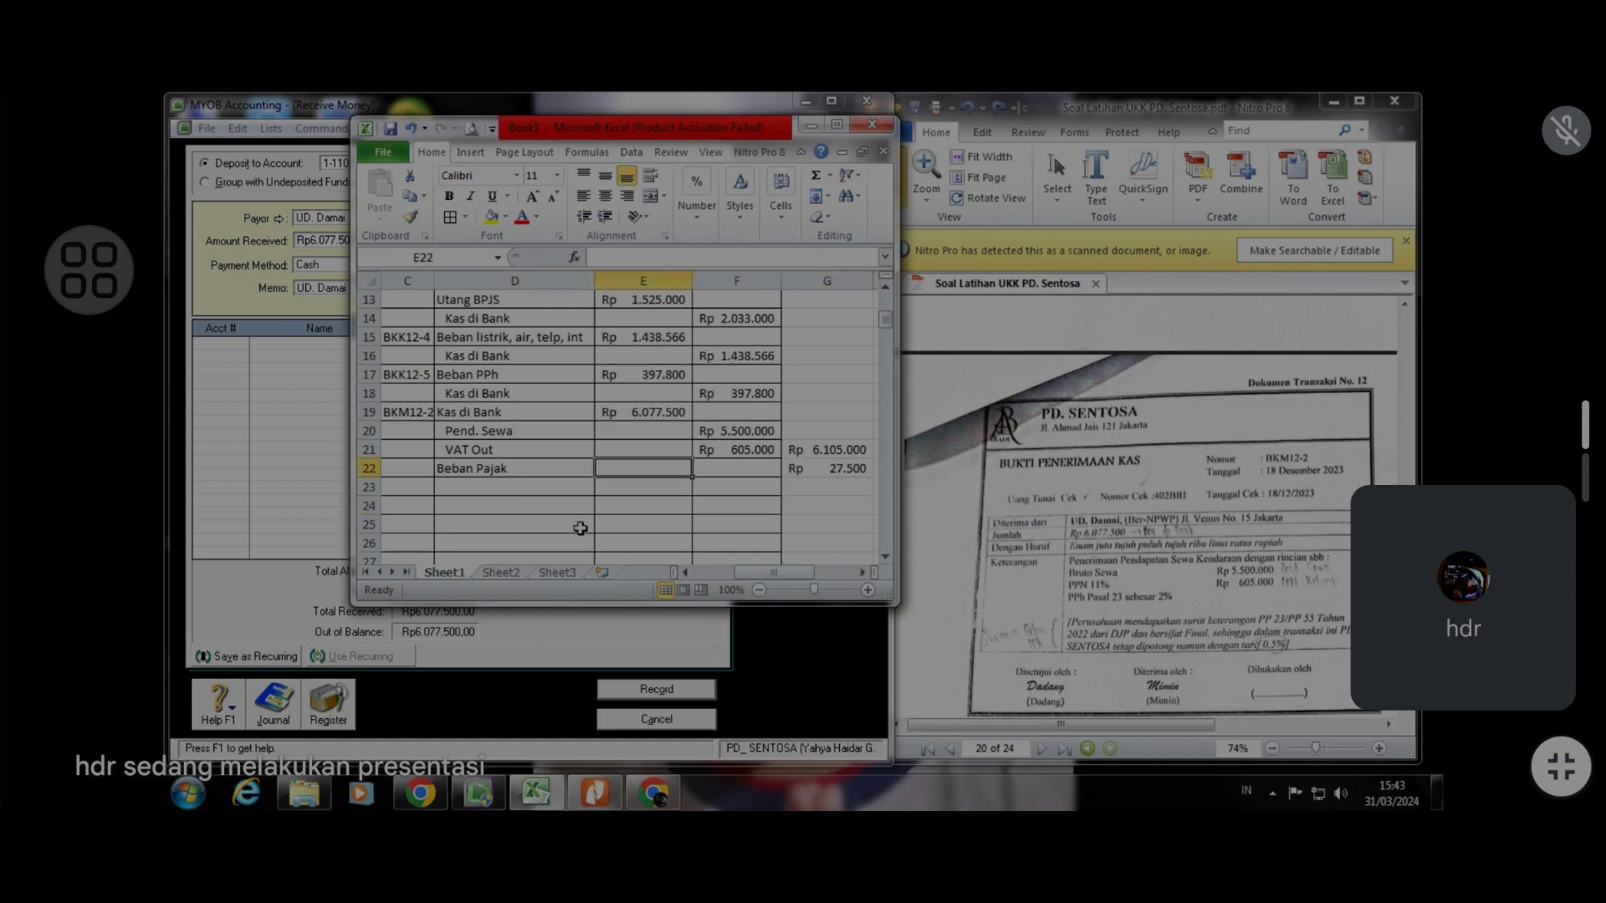
text(27500)
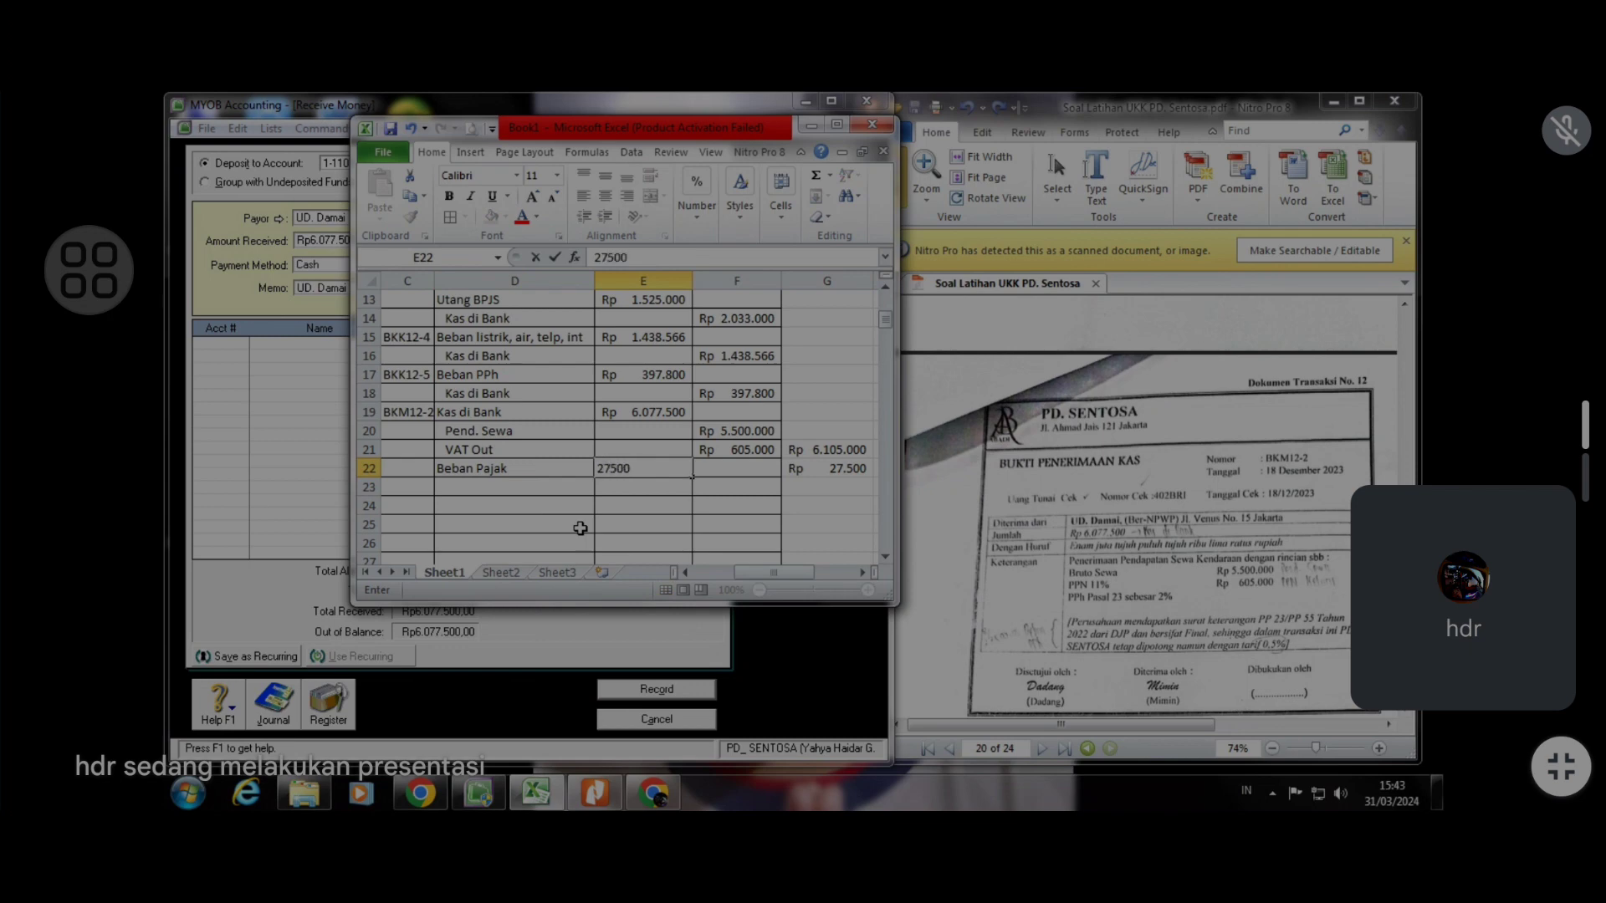
key(Return)
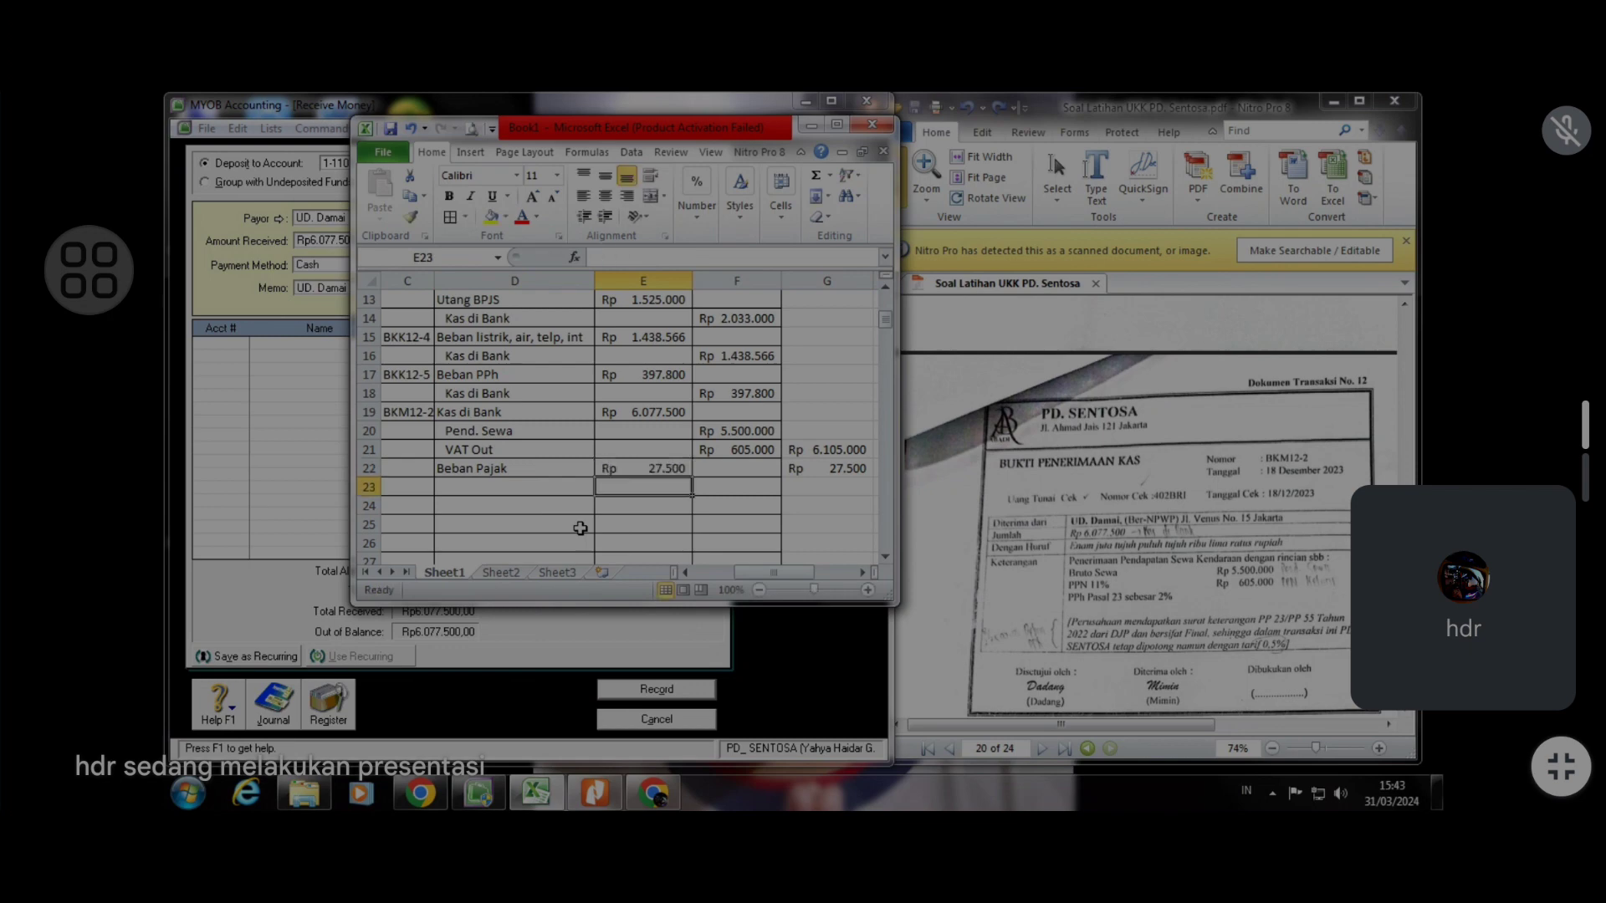
In helper cell G24, enter a formula taking 2% of the Pend. Sewa credit (=2%*F20)
click(818, 508)
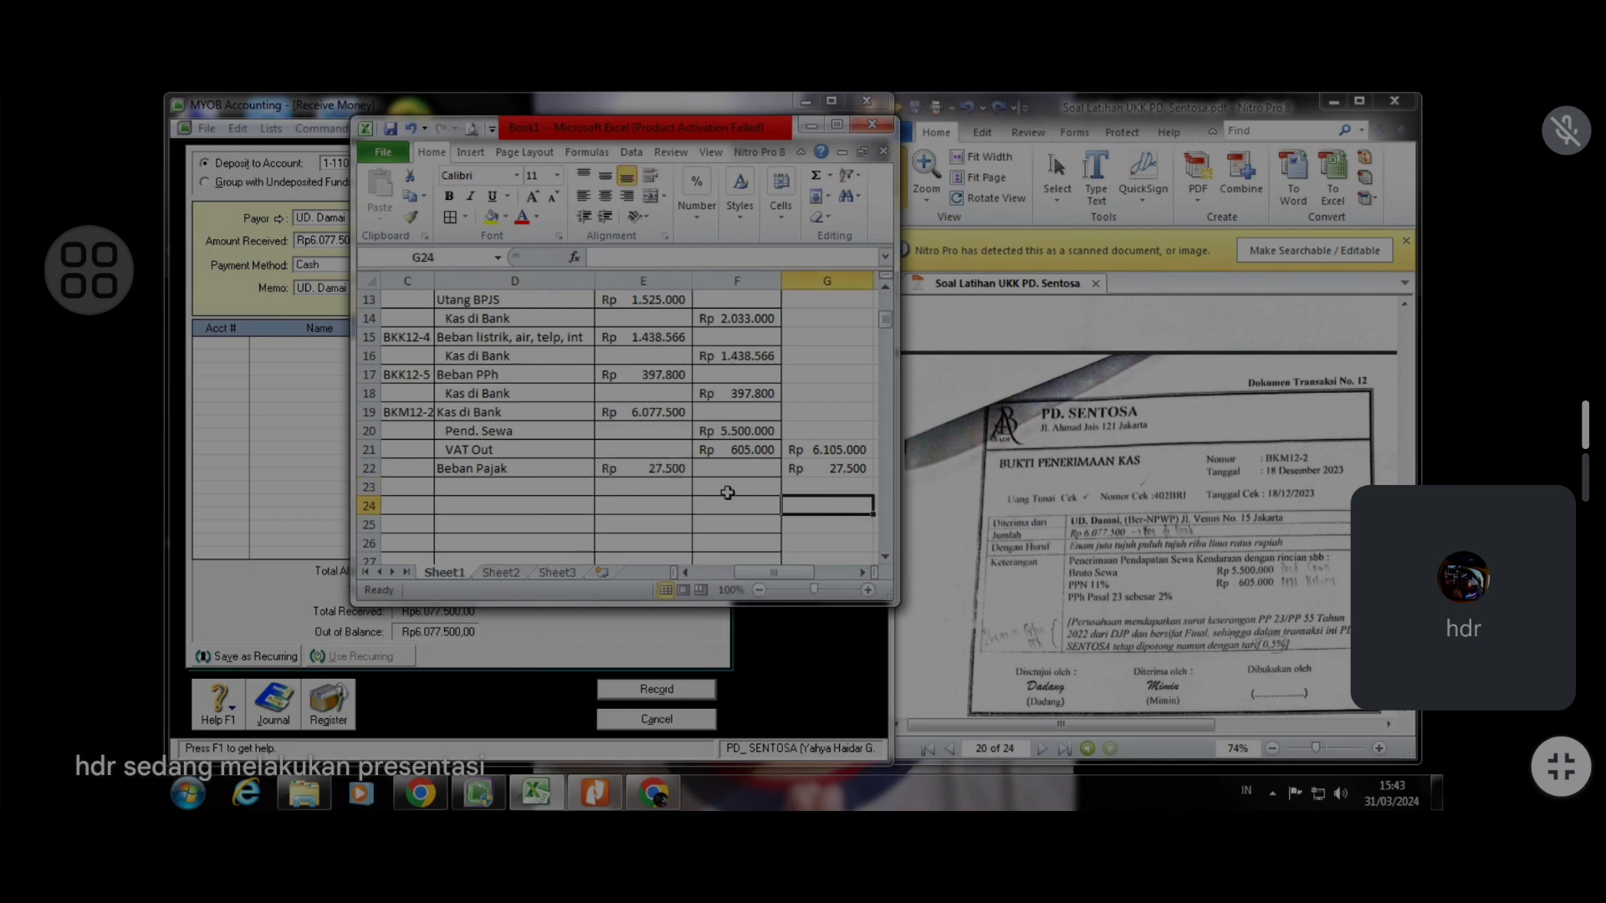
text(=s)
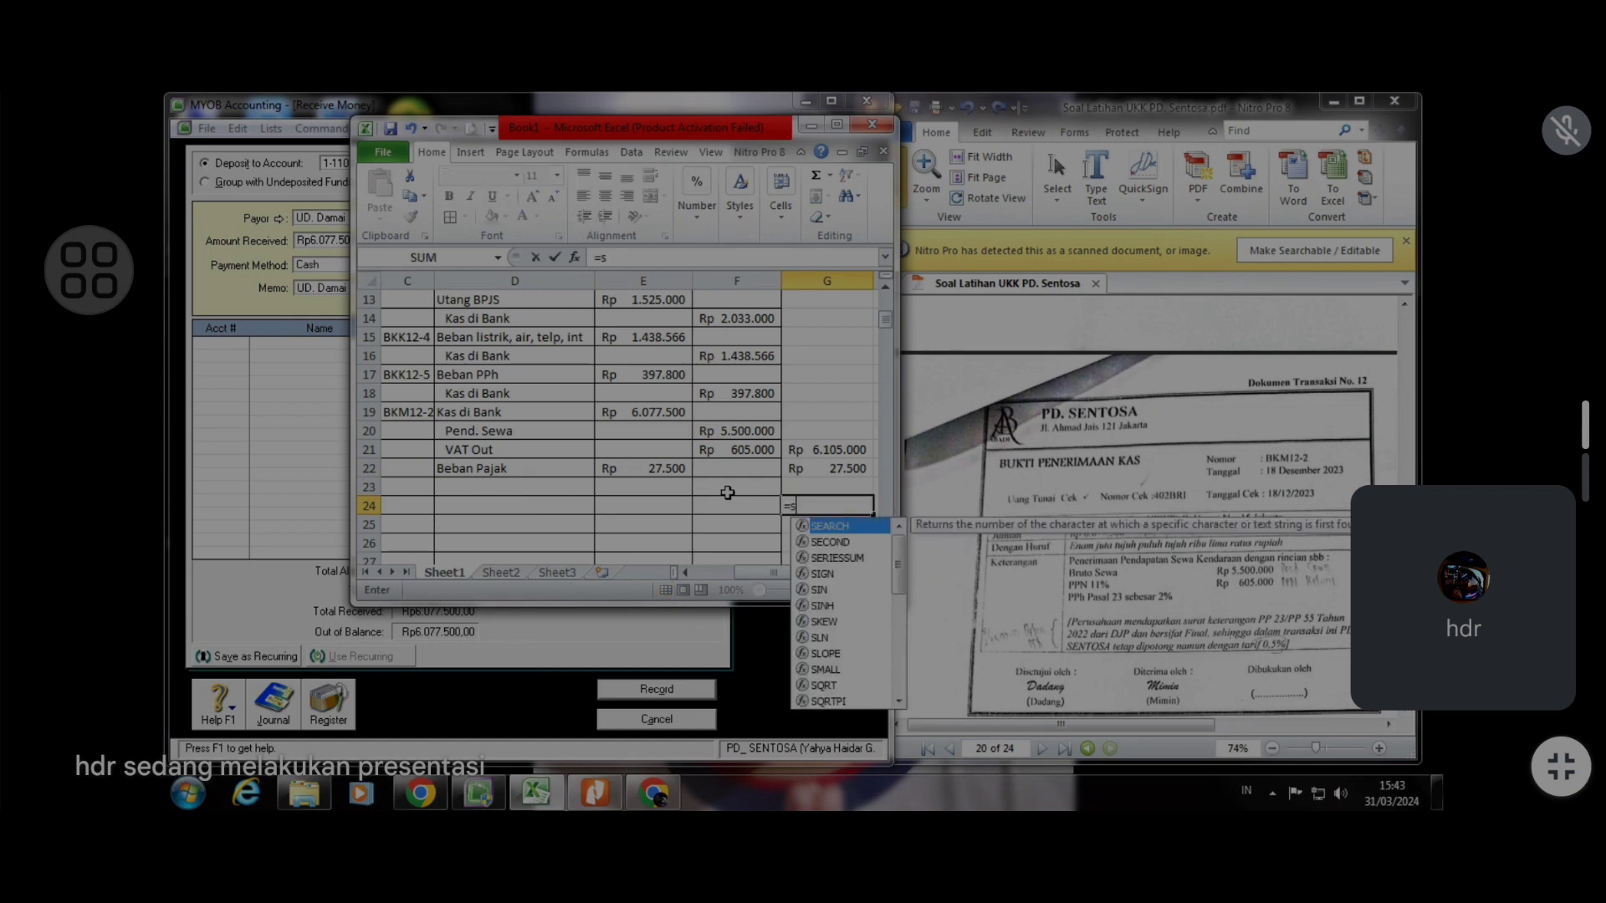
text(%)
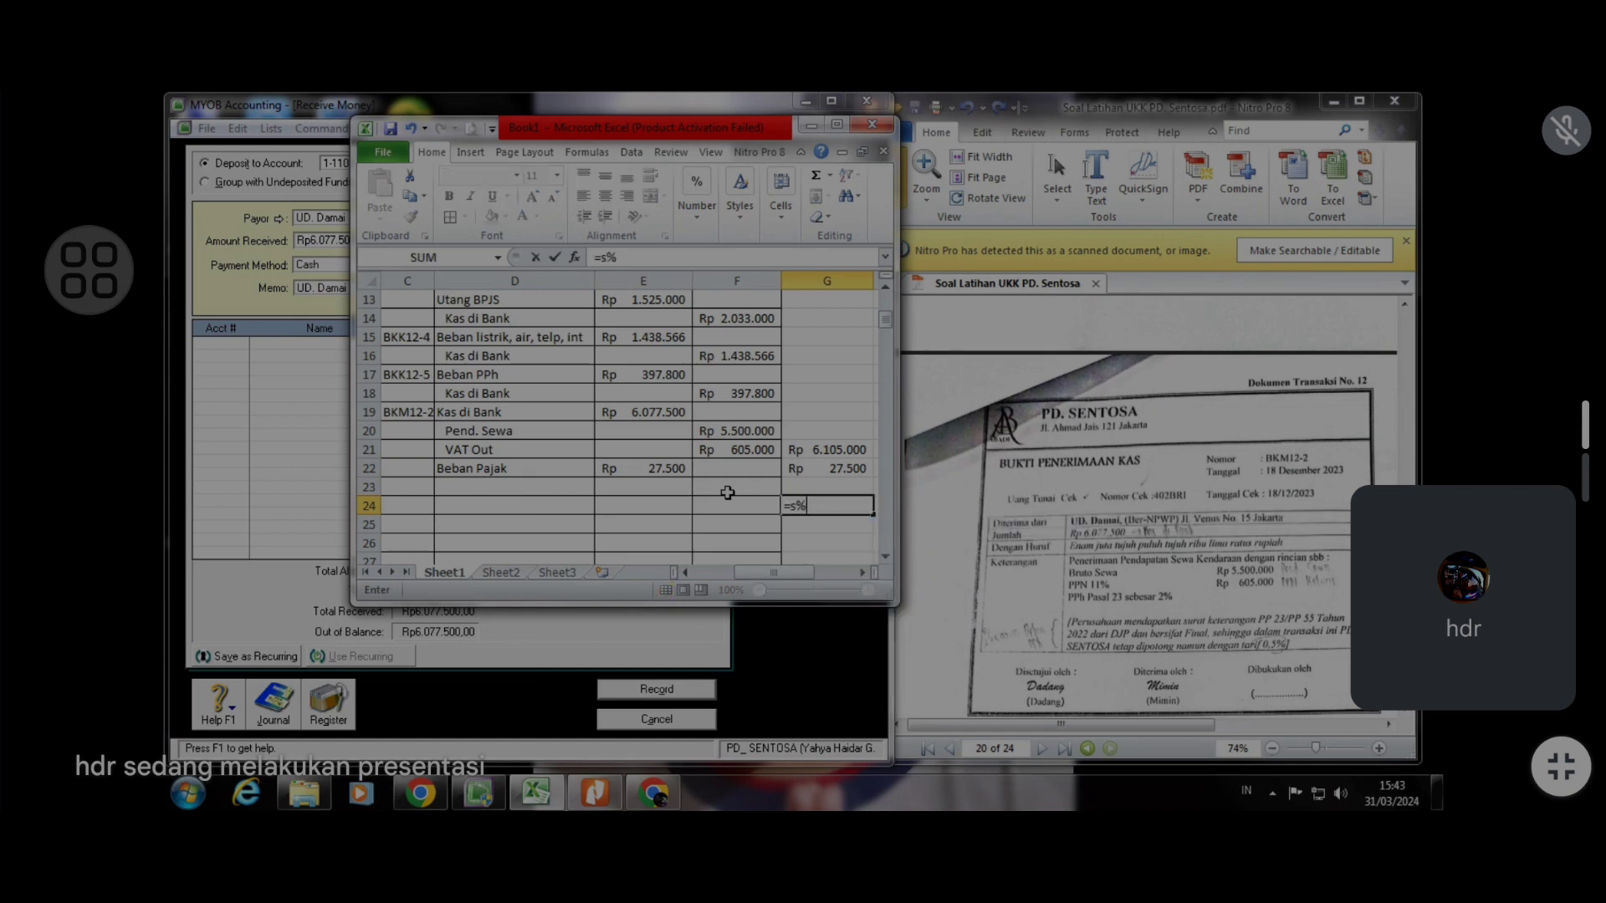
key(BackSpace)
key(BackSpace)
text(2)
text(%)
click(755, 431)
key(Return)
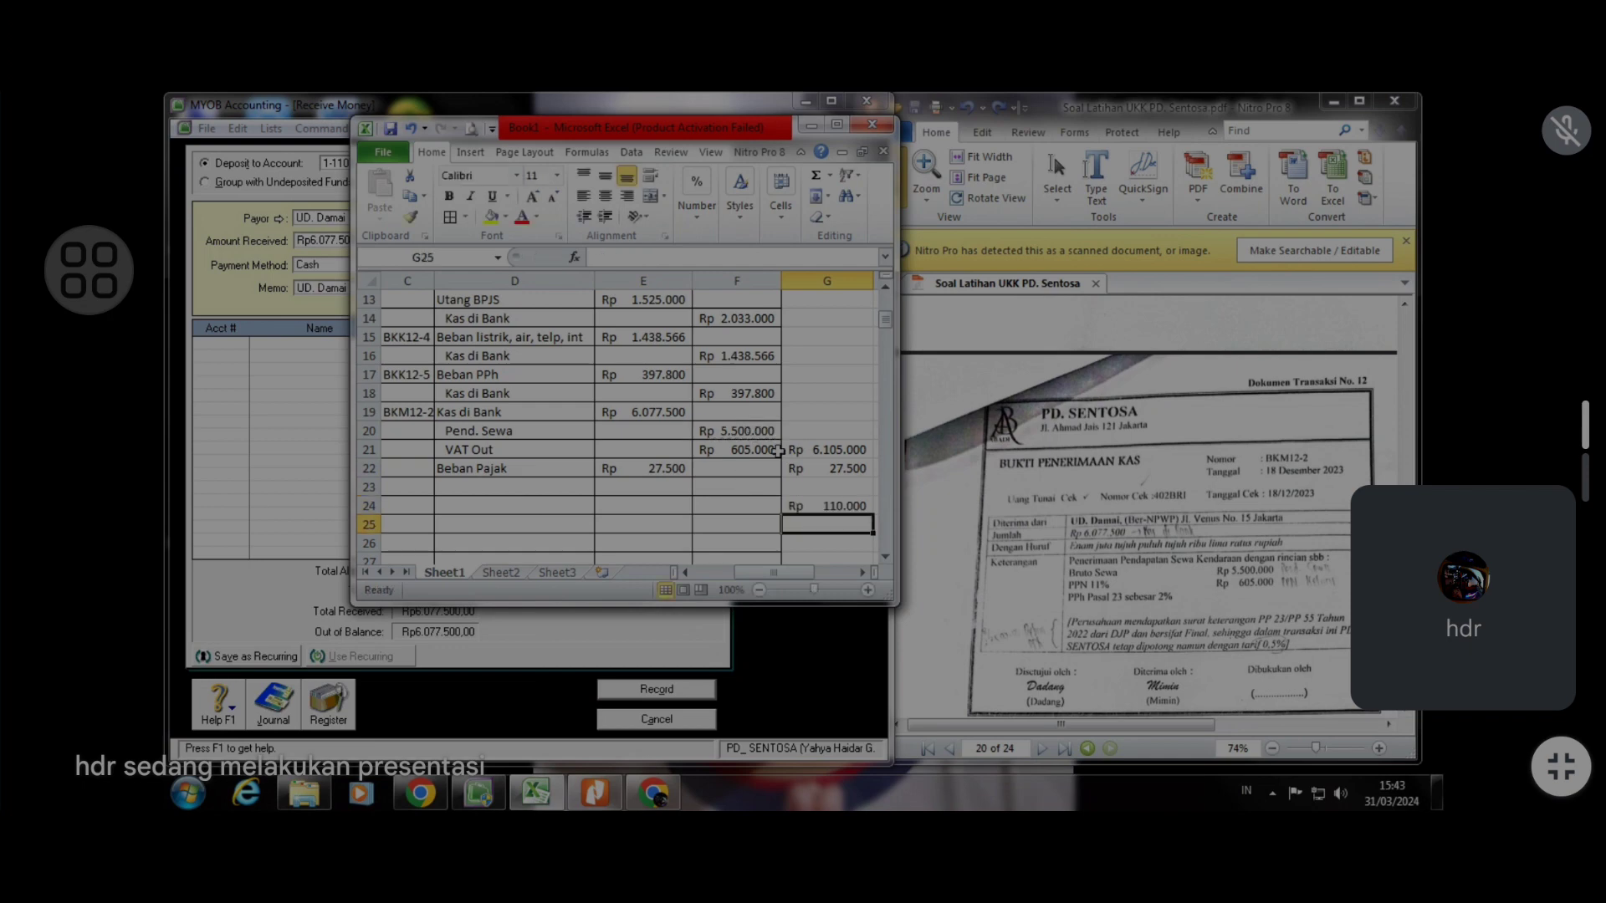
Revise the G24 formula to take 0,5% of the Pend. Sewa credit (=0,5%*F20)
click(855, 508)
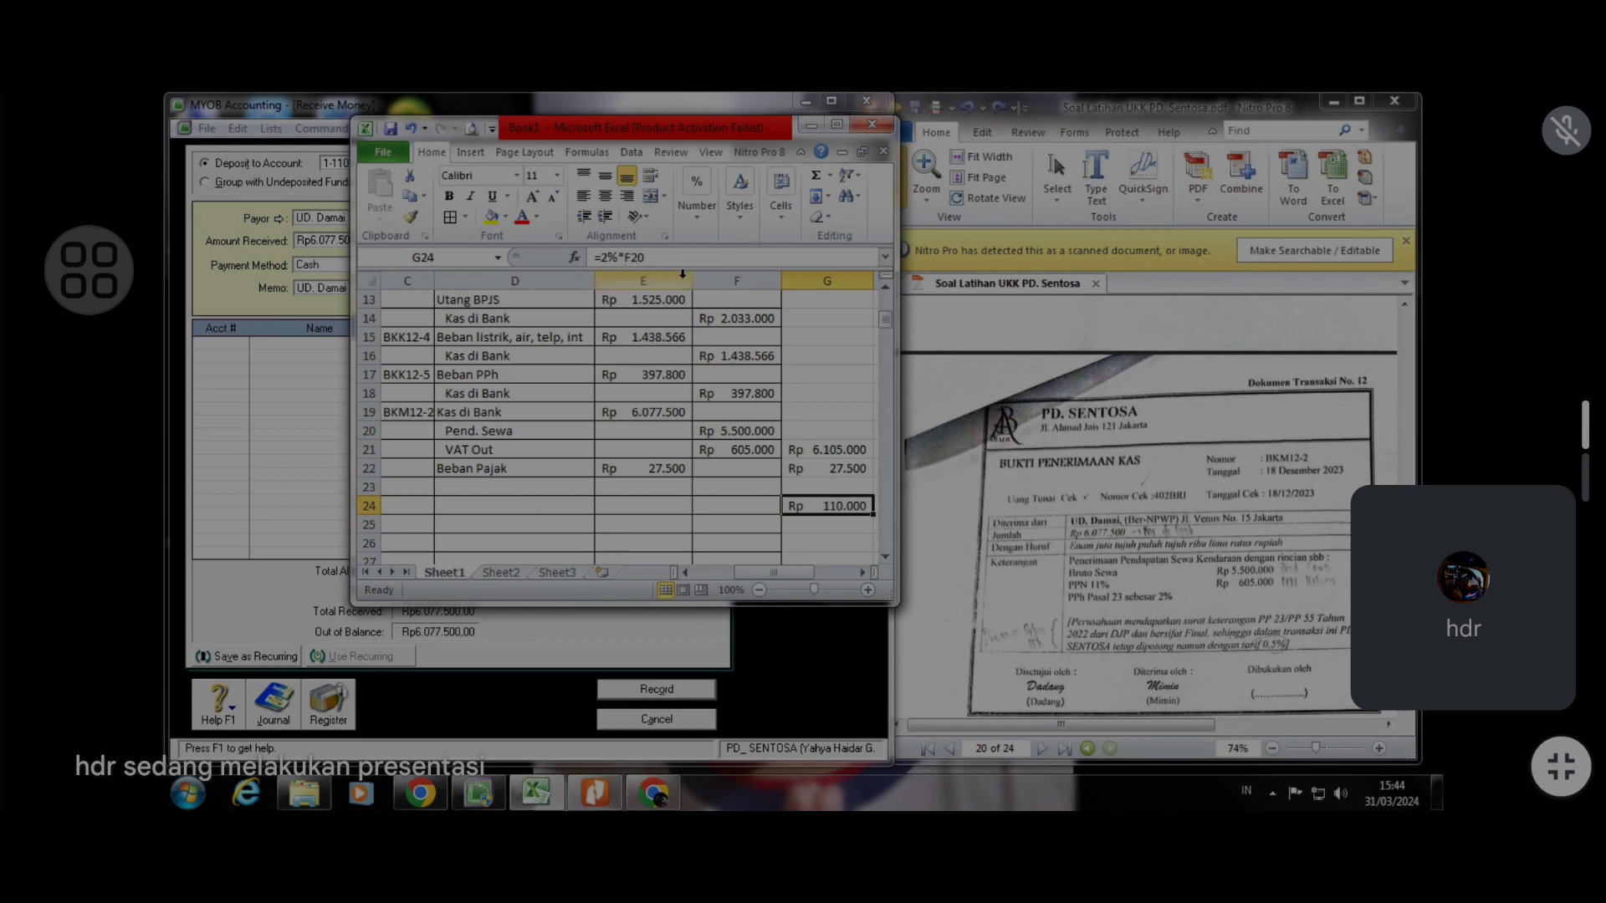
click(615, 258)
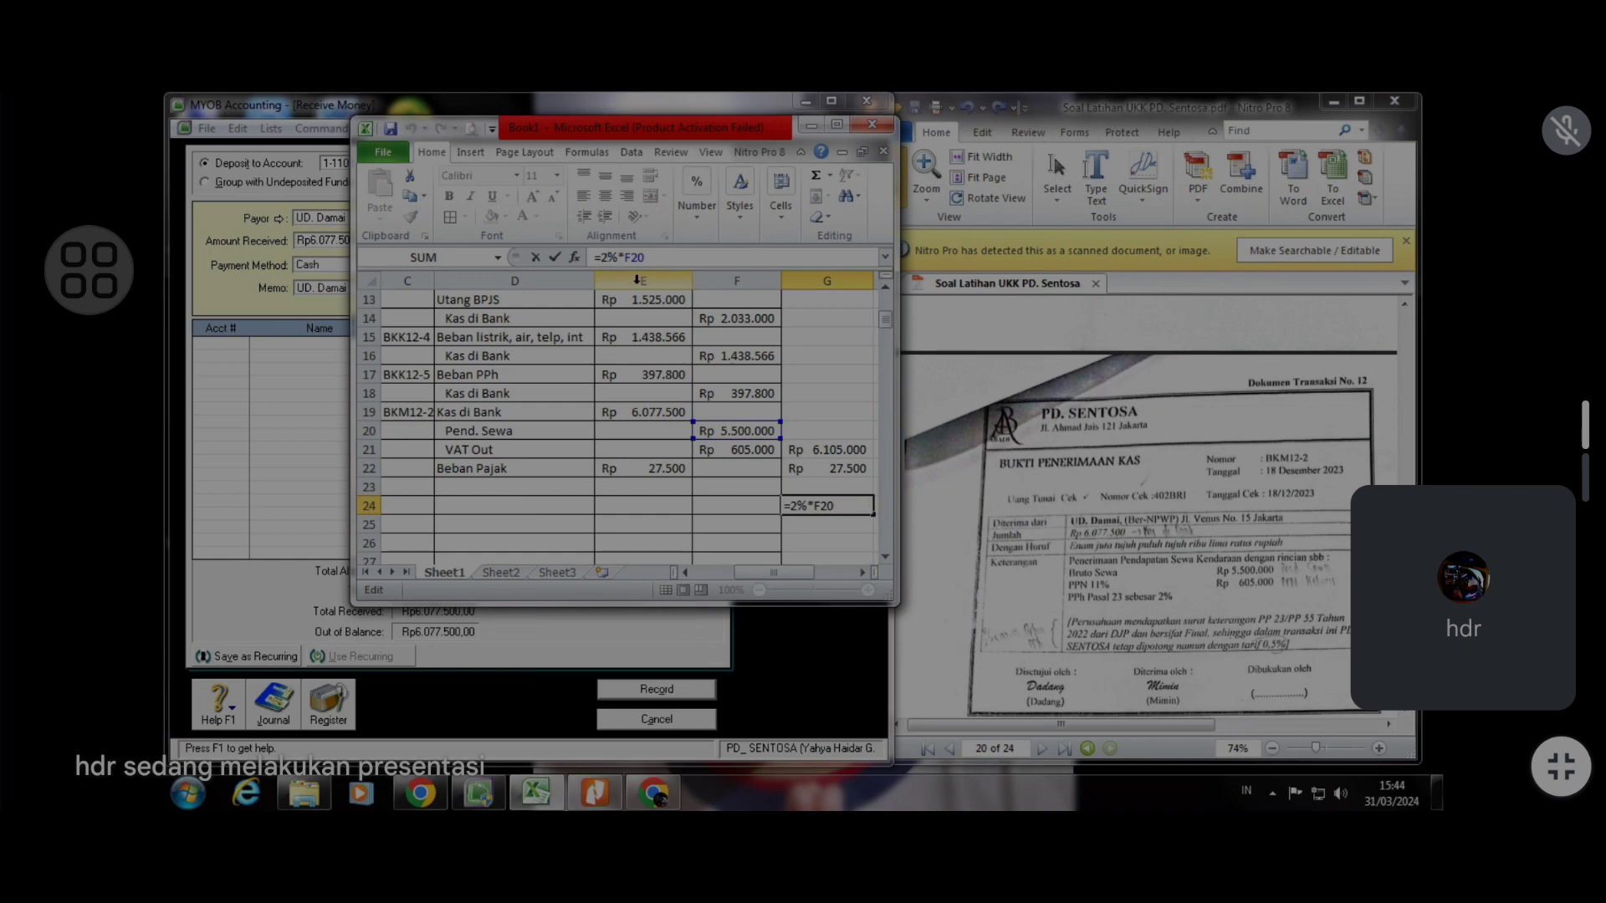
text(,00)
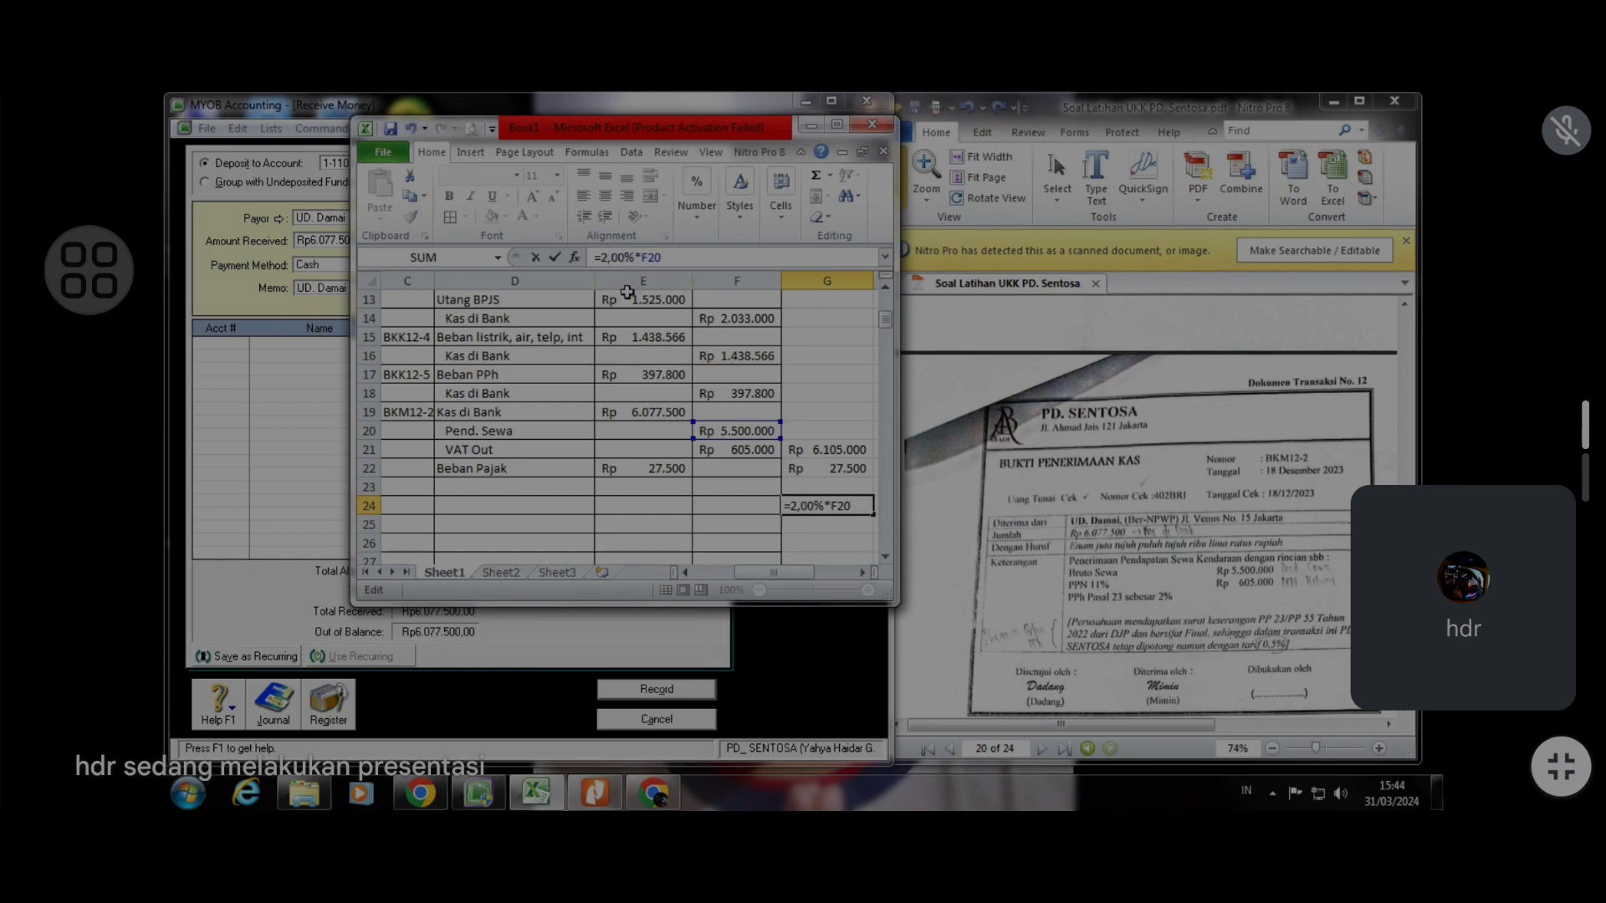
key(Return)
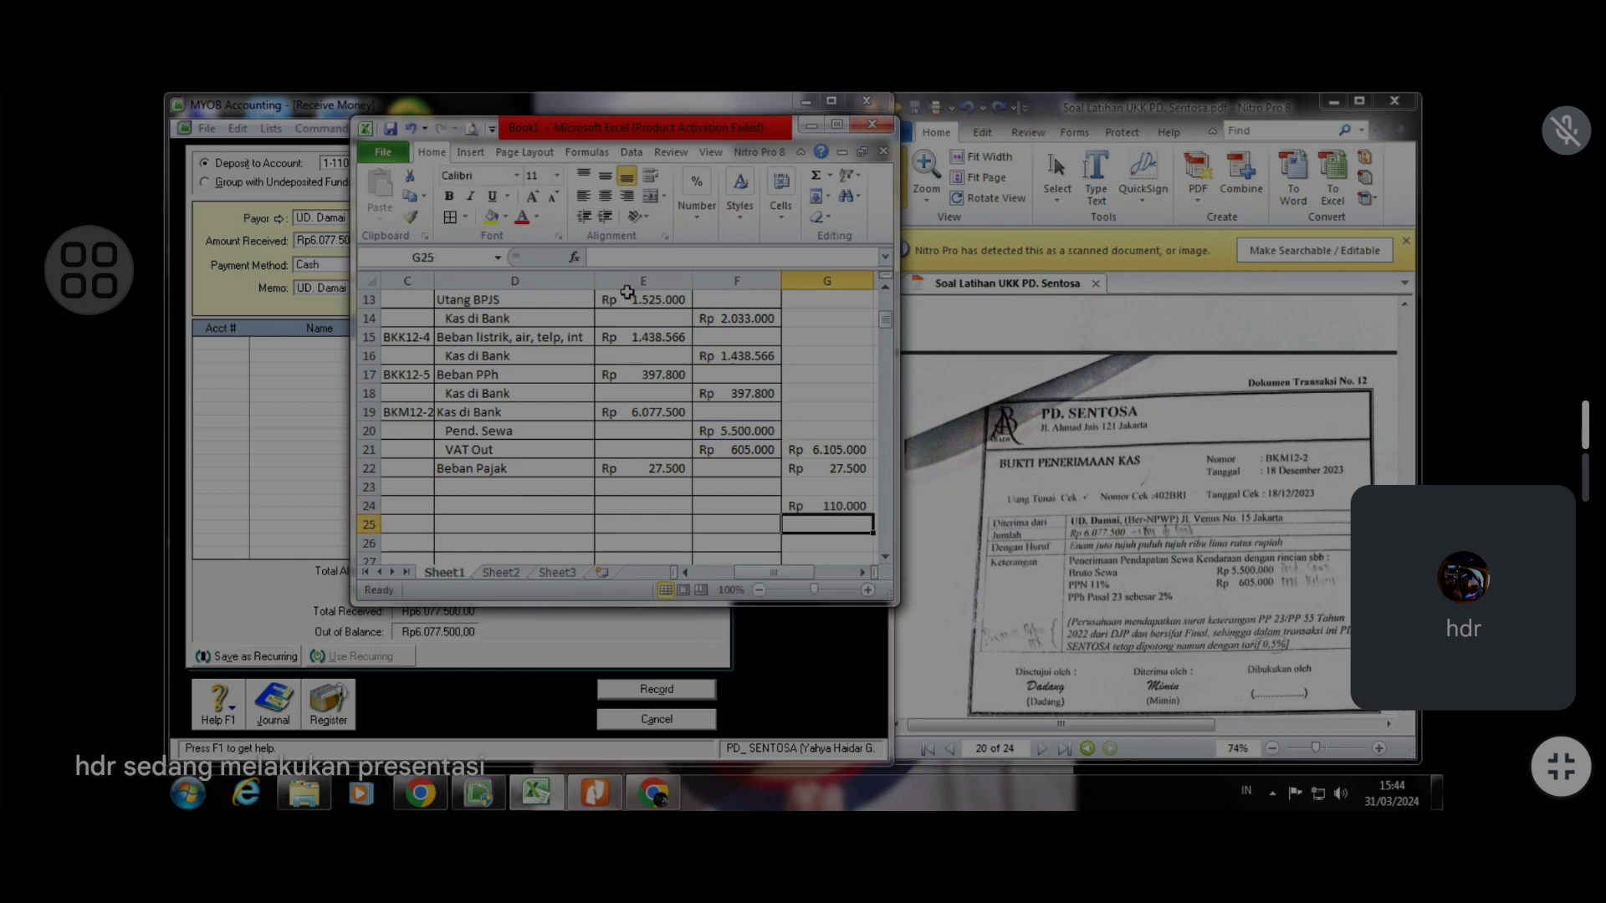
click(822, 509)
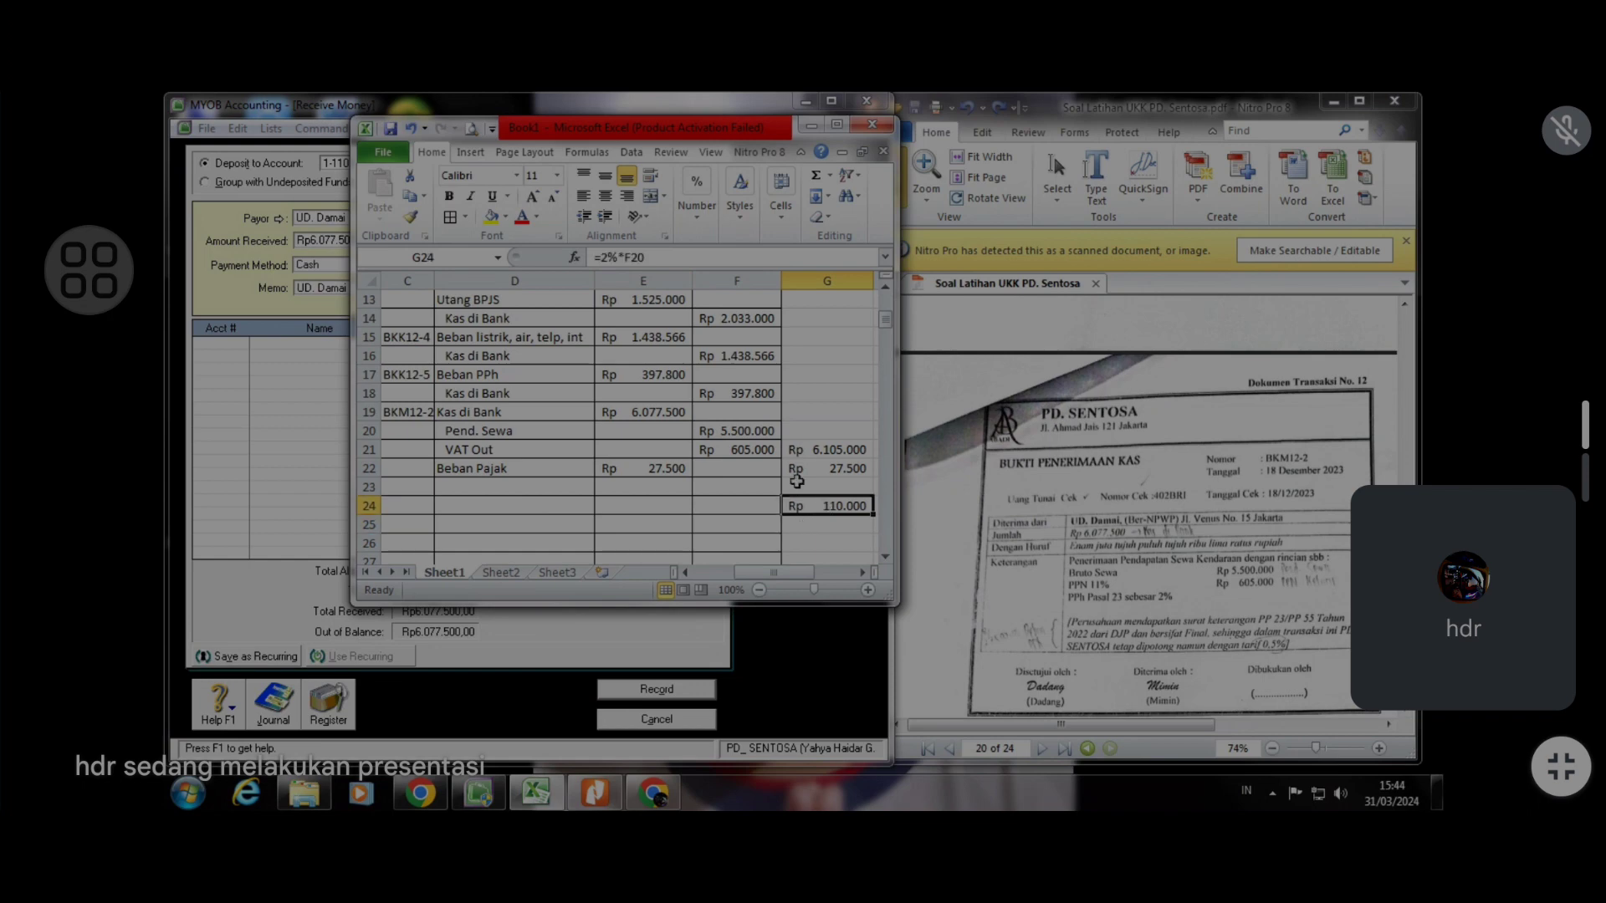
click(599, 257)
key(Delete)
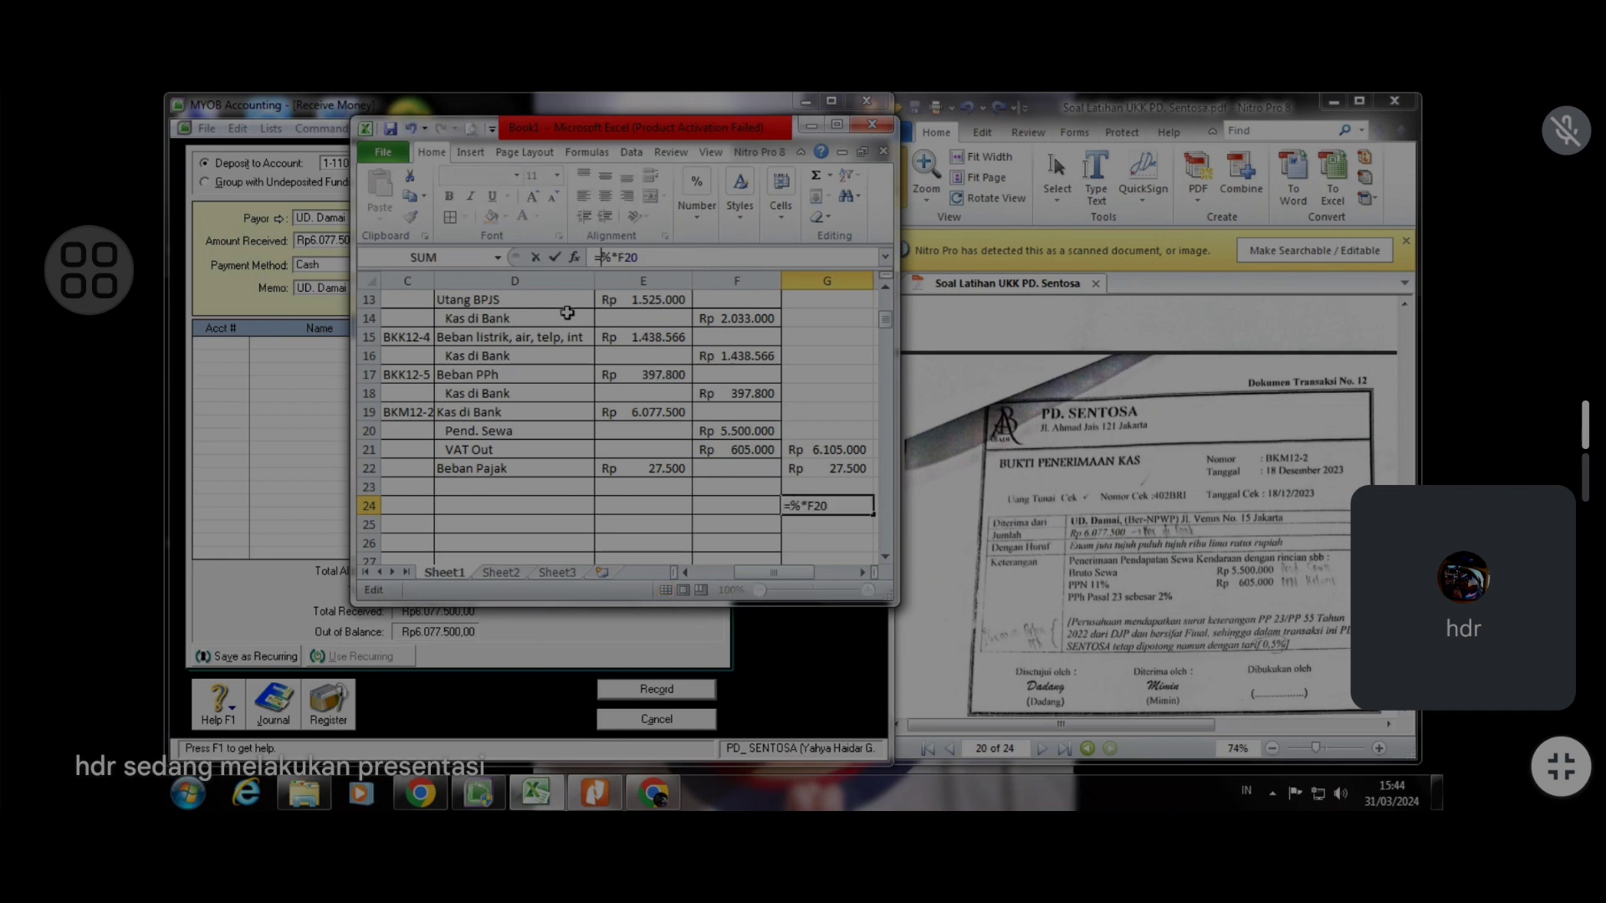
text(0,5)
key(Return)
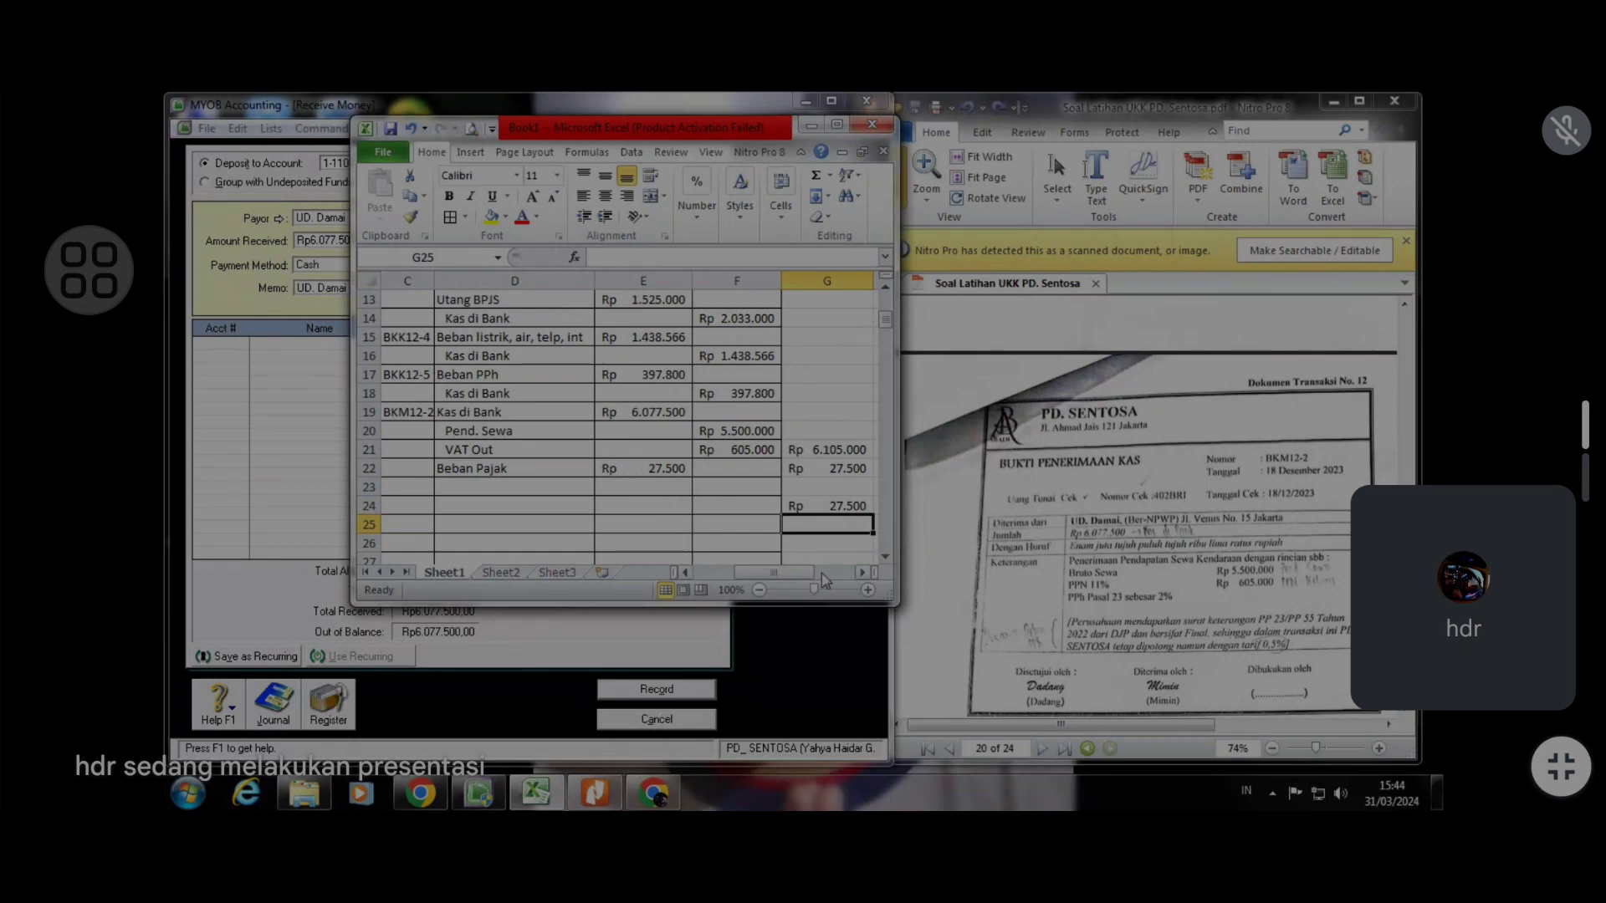
Allocate 5.500.000 of the receipt to account 8-1200 Non Land & Building Rental
click(540, 795)
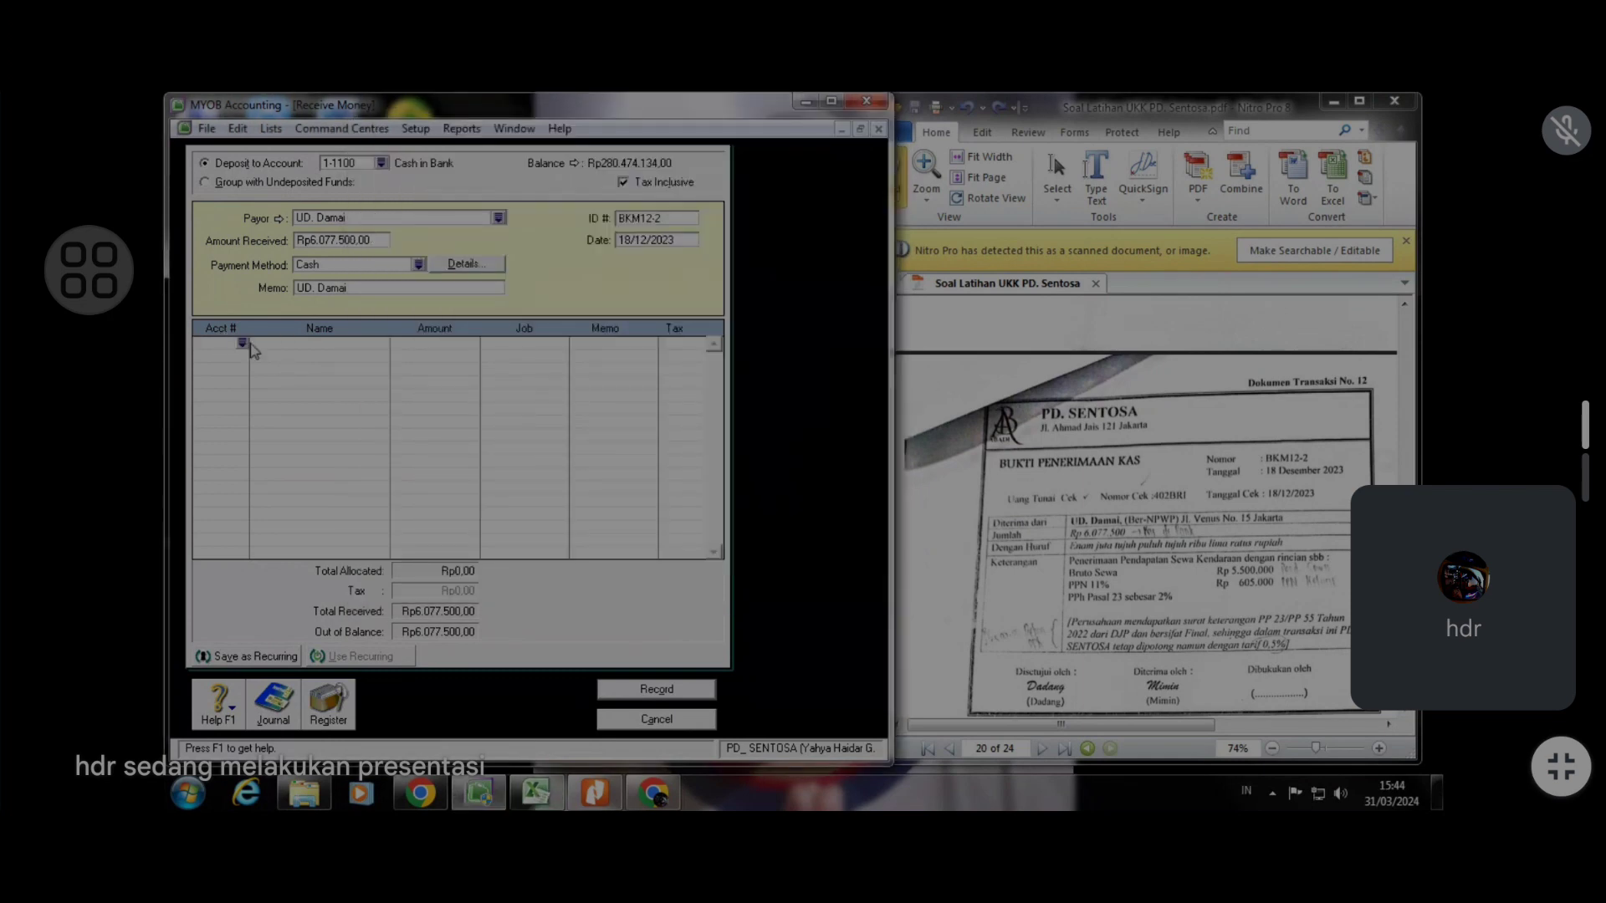
click(242, 346)
text(4)
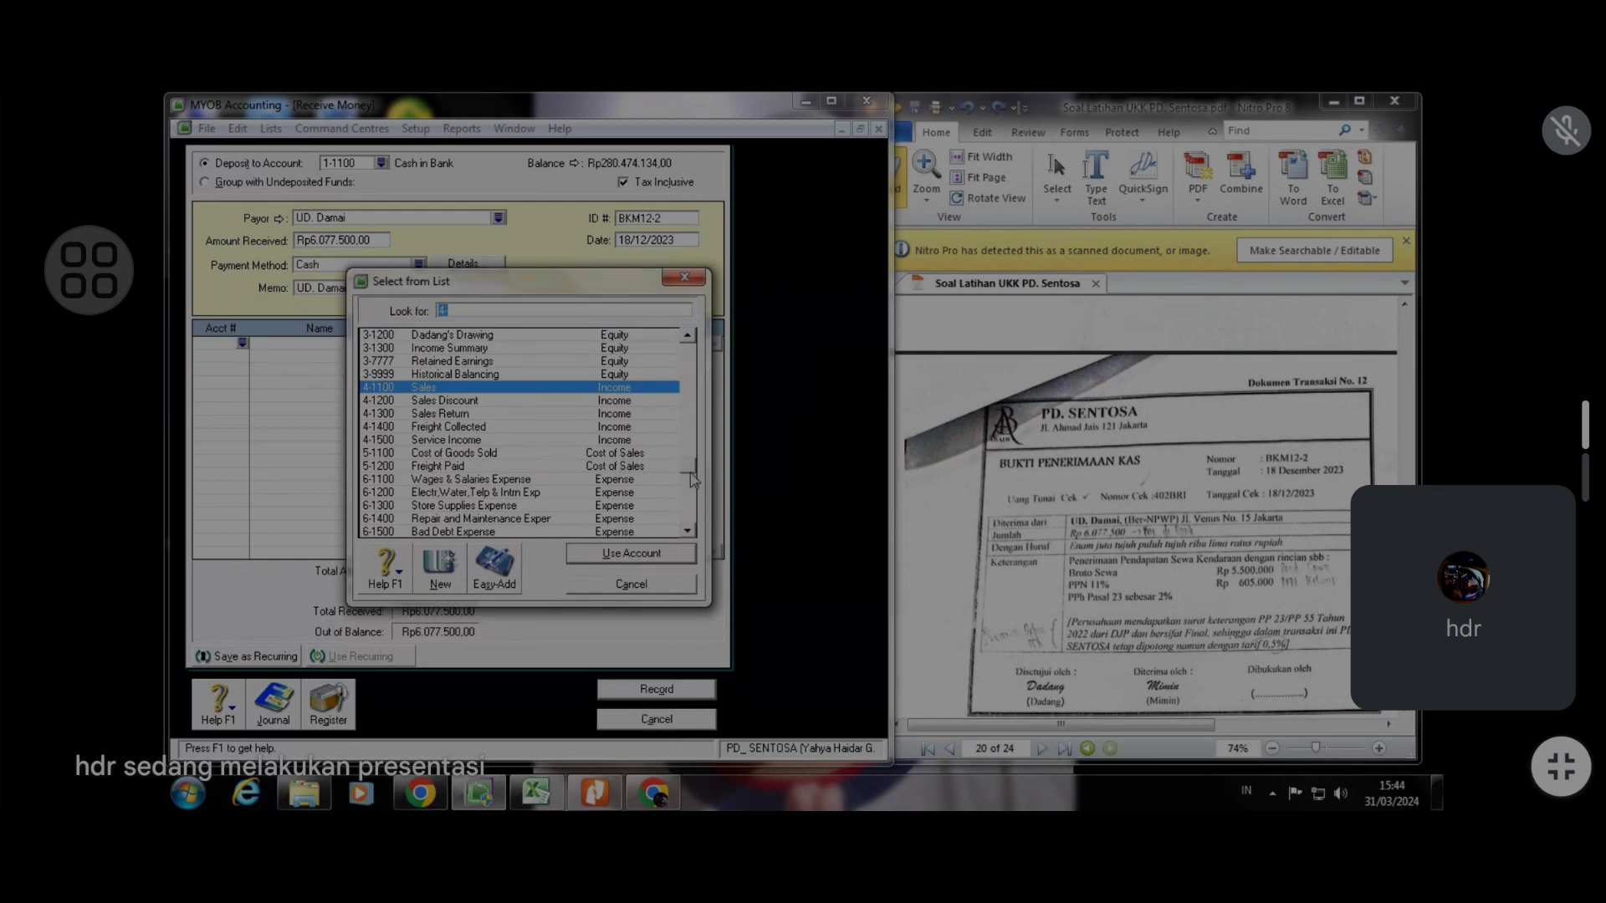
drag(689, 472, 689, 524)
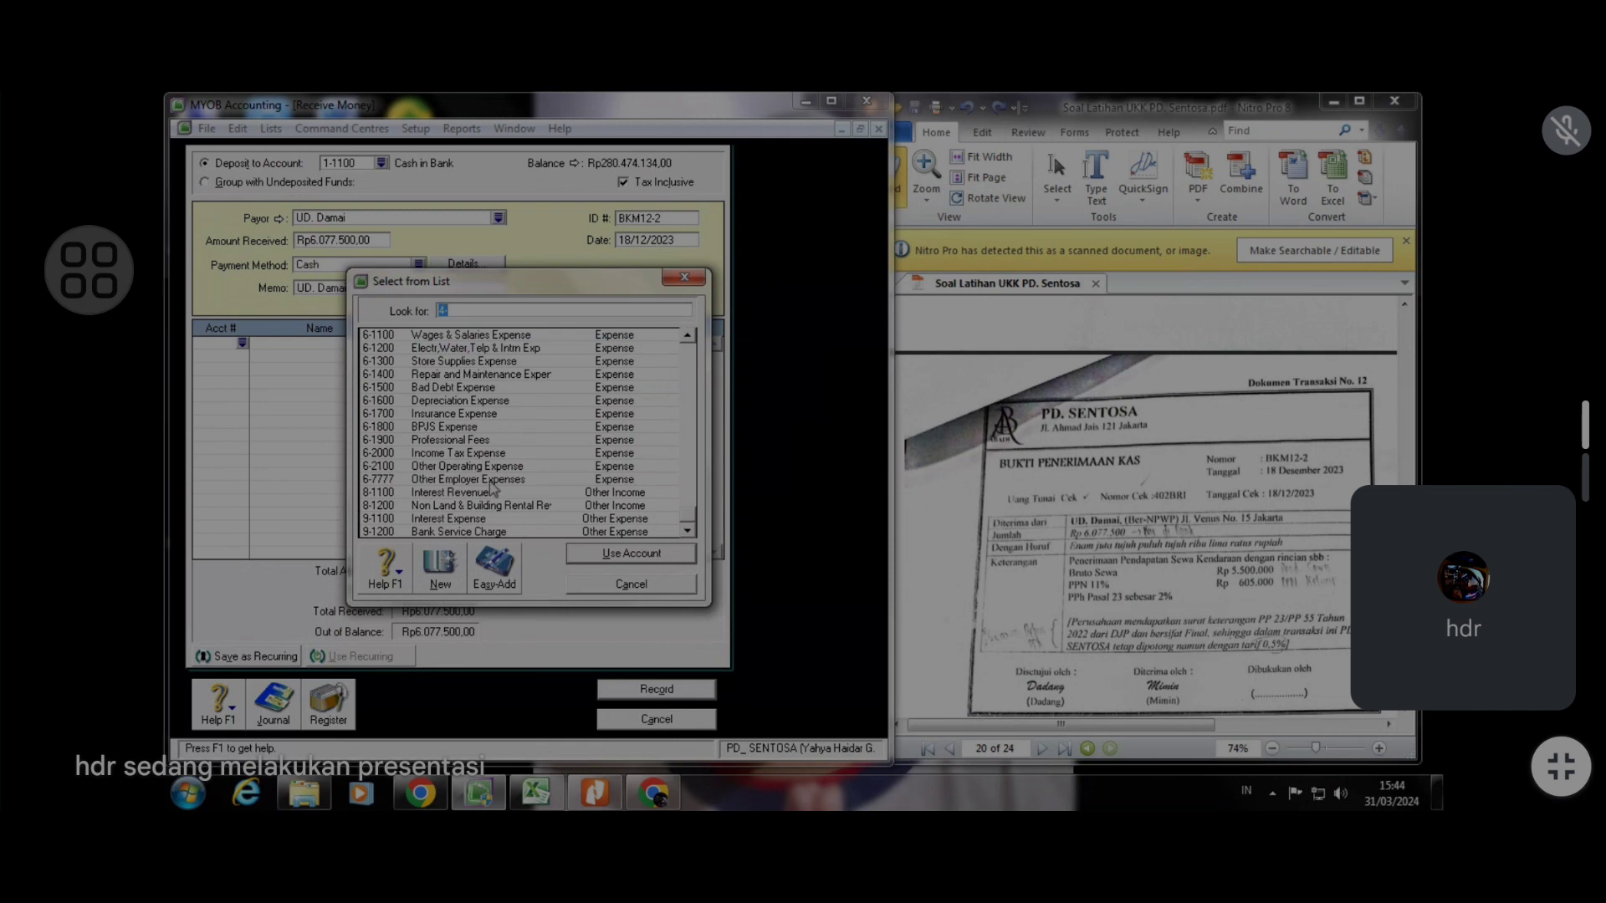
click(526, 507)
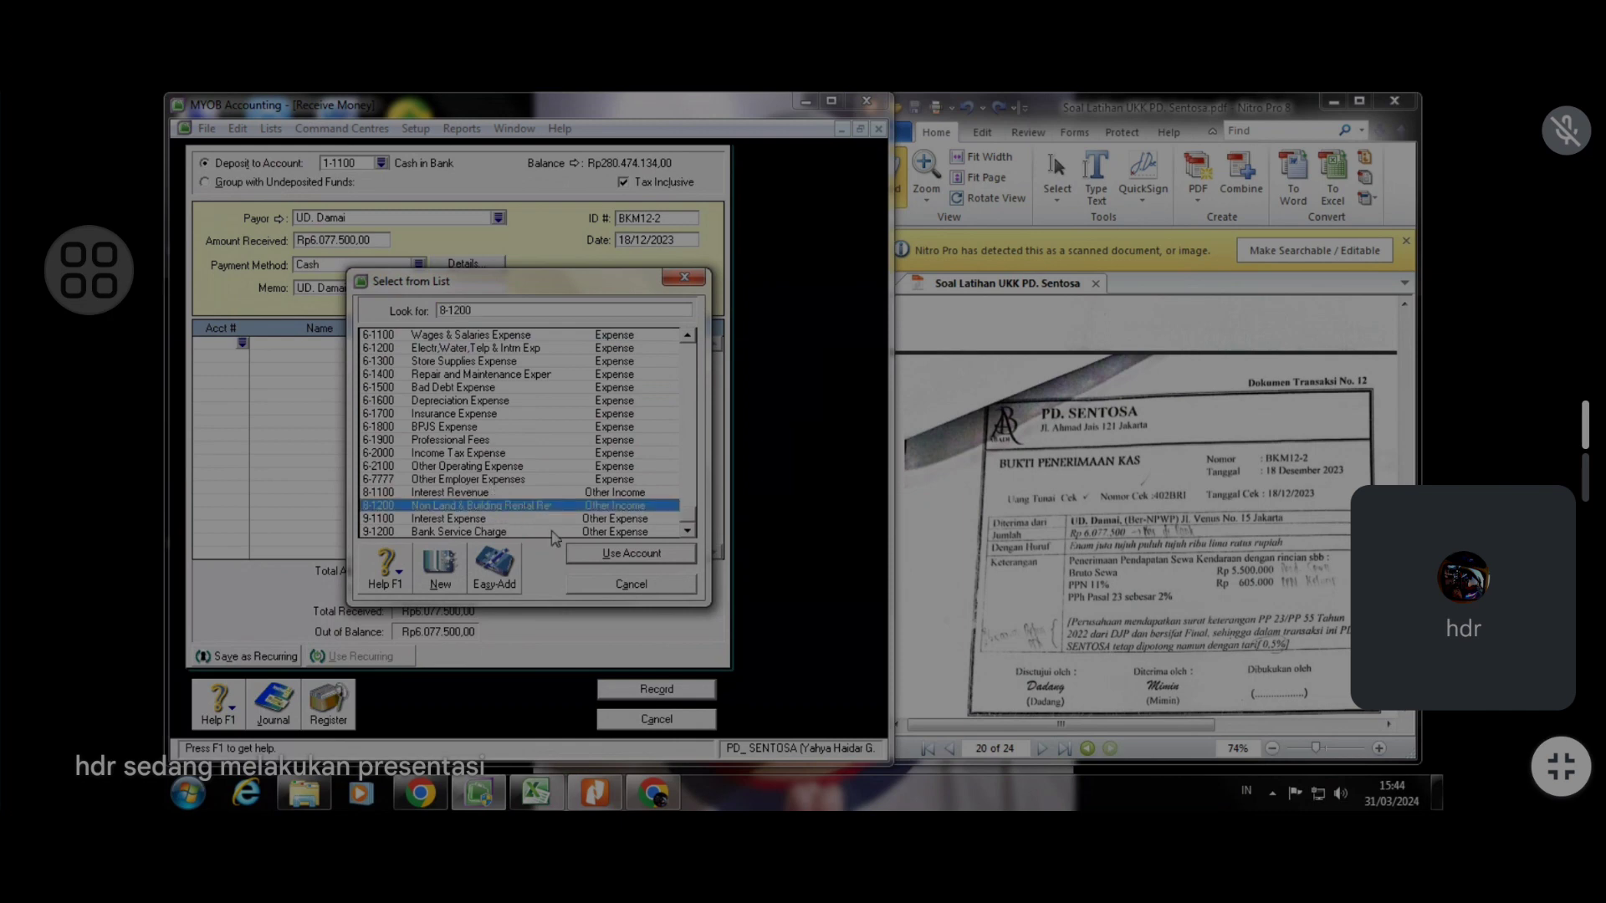
click(599, 553)
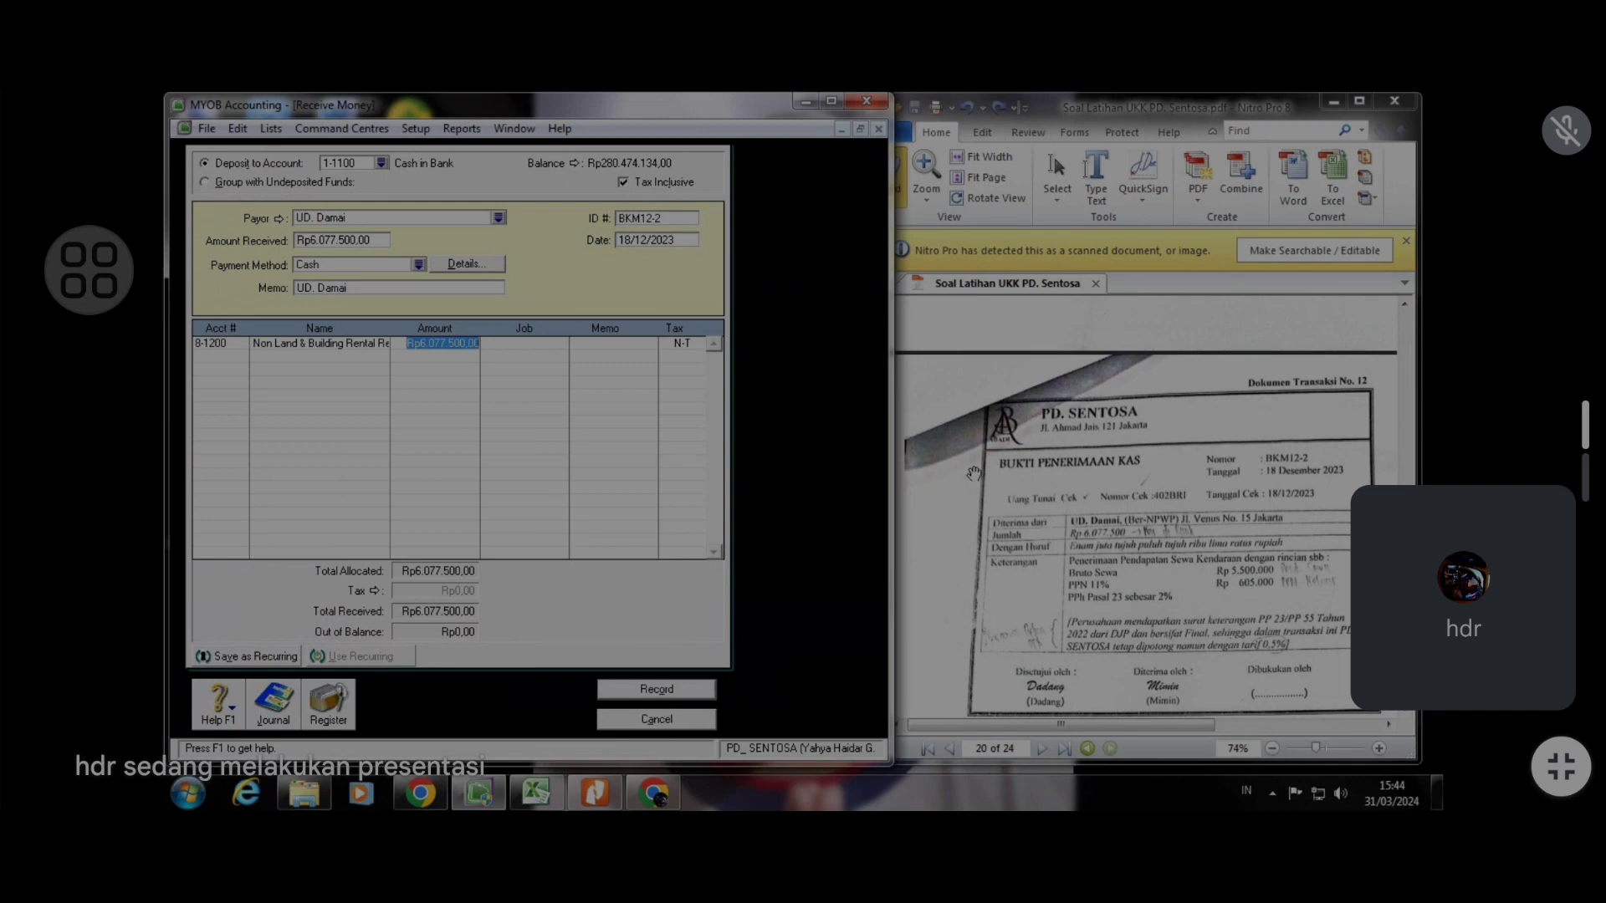
text(5.500.000)
key(Tab)
key(Tab)
key(Tab)
key(Tab)
Add an allocation line for account 2-1400 VAT Out with an amount of 605.000
click(242, 356)
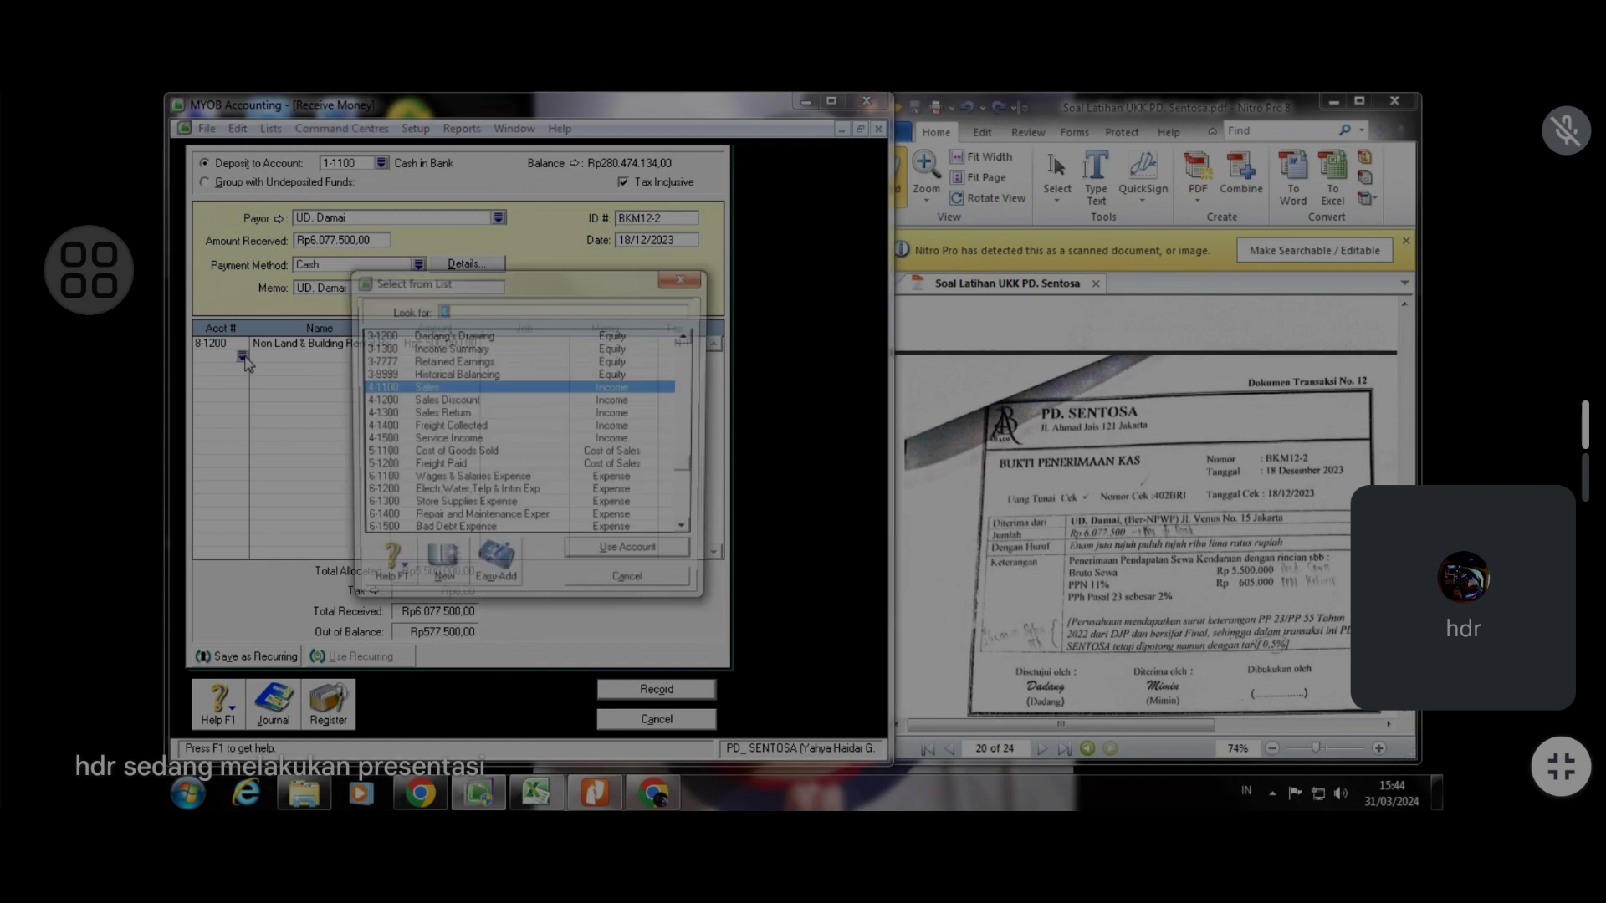
text(4)
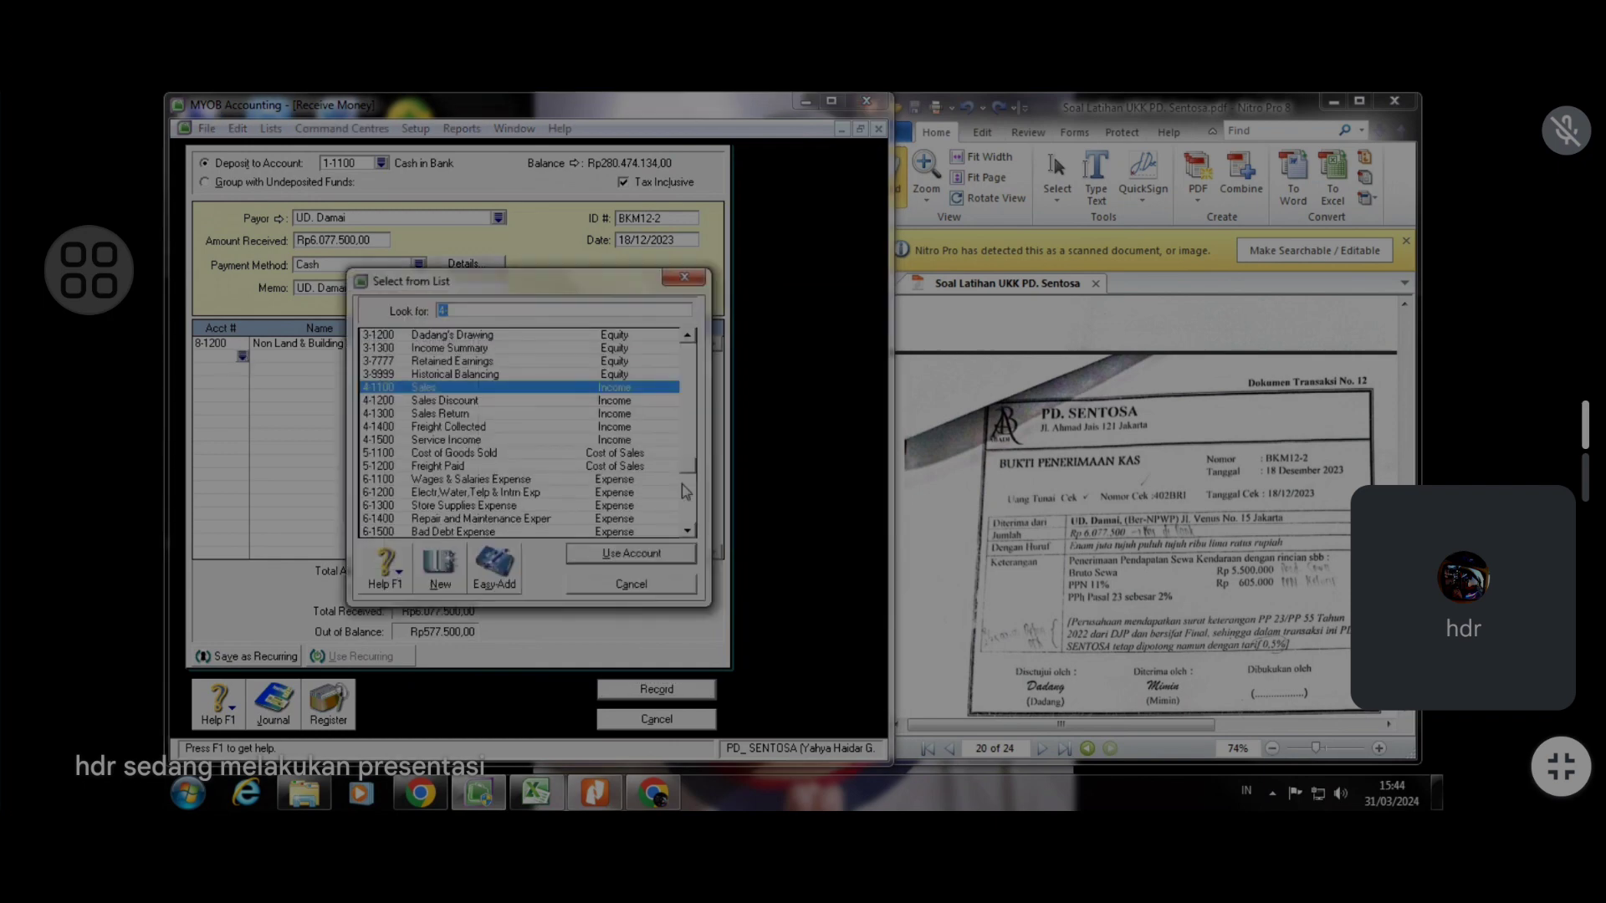
text(2-1400)
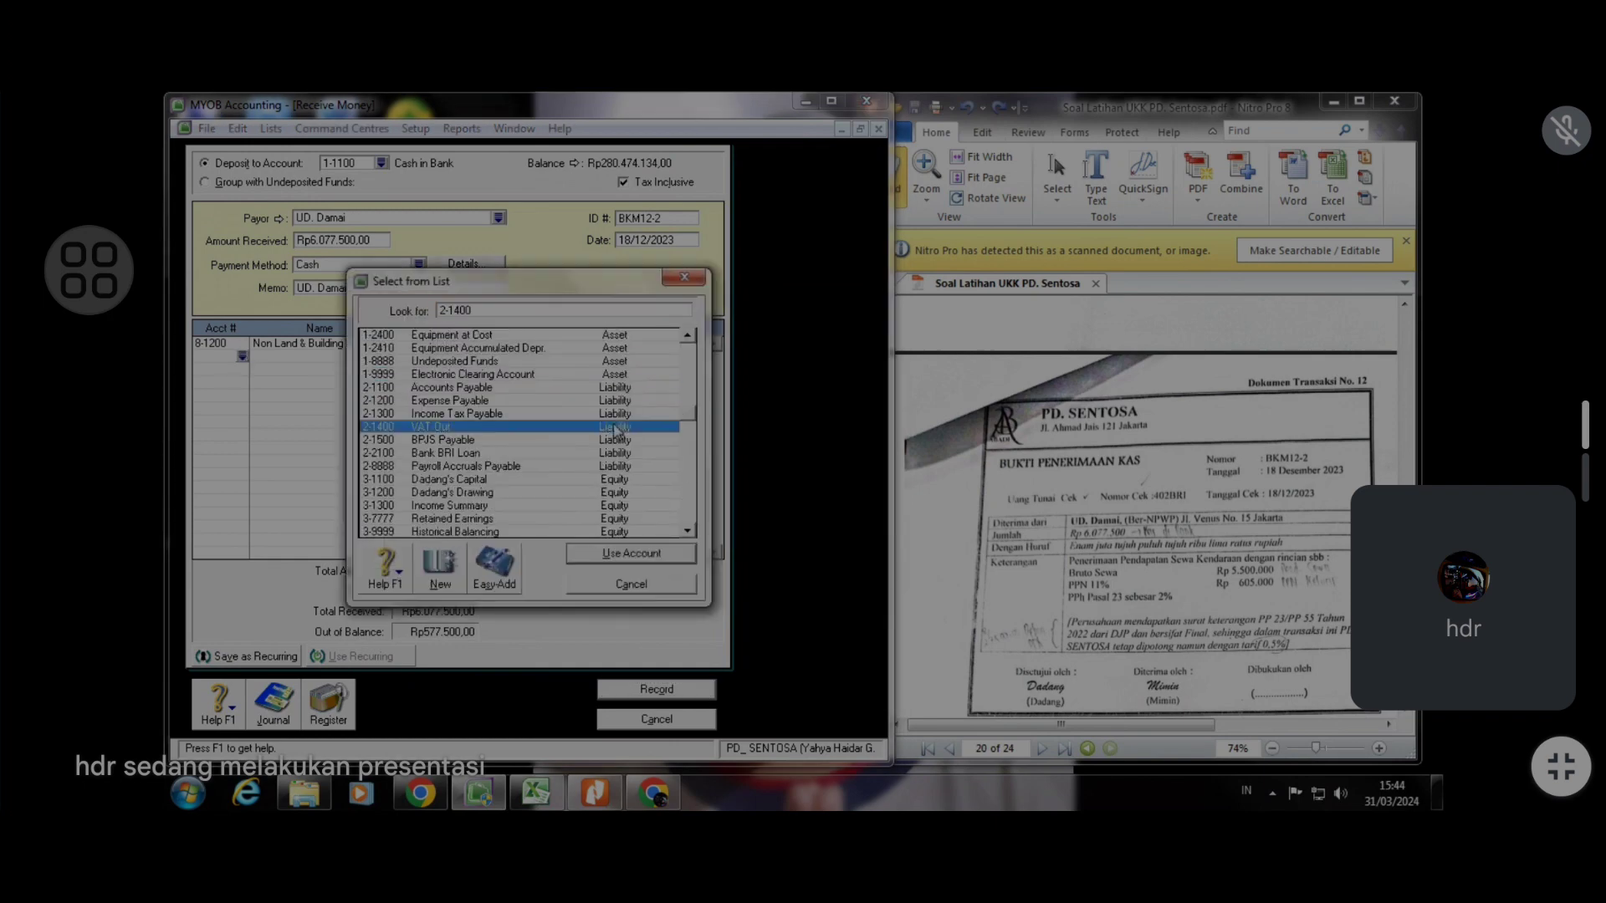
click(674, 553)
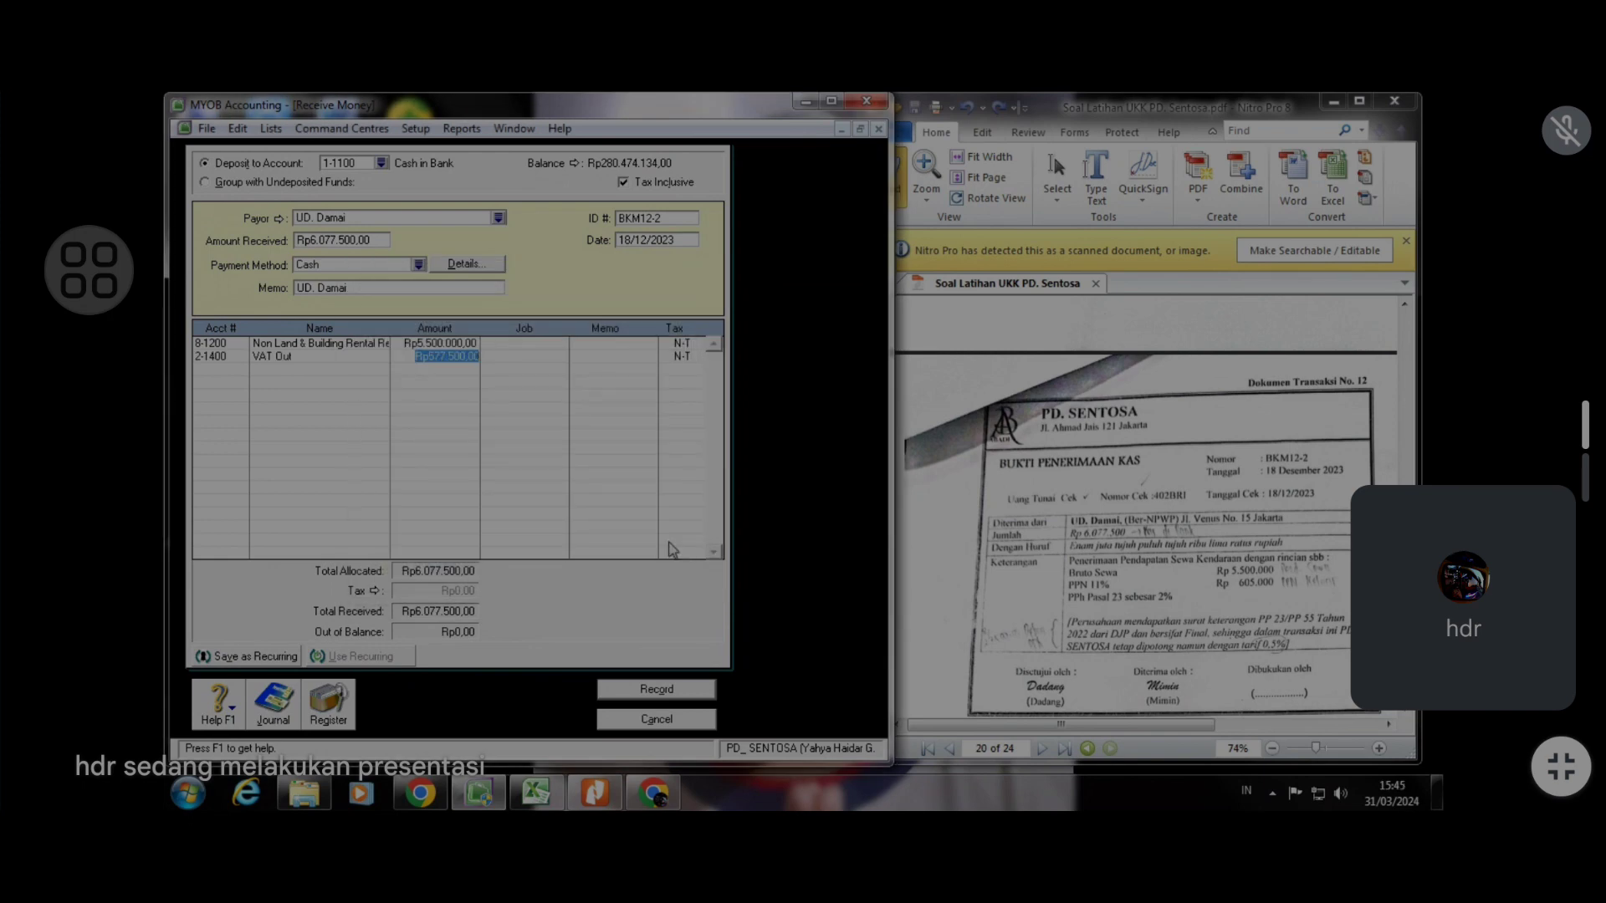
text(605.000)
key(Return)
Allocate the remaining amount to account 6-2000 Income Tax Expense
click(534, 794)
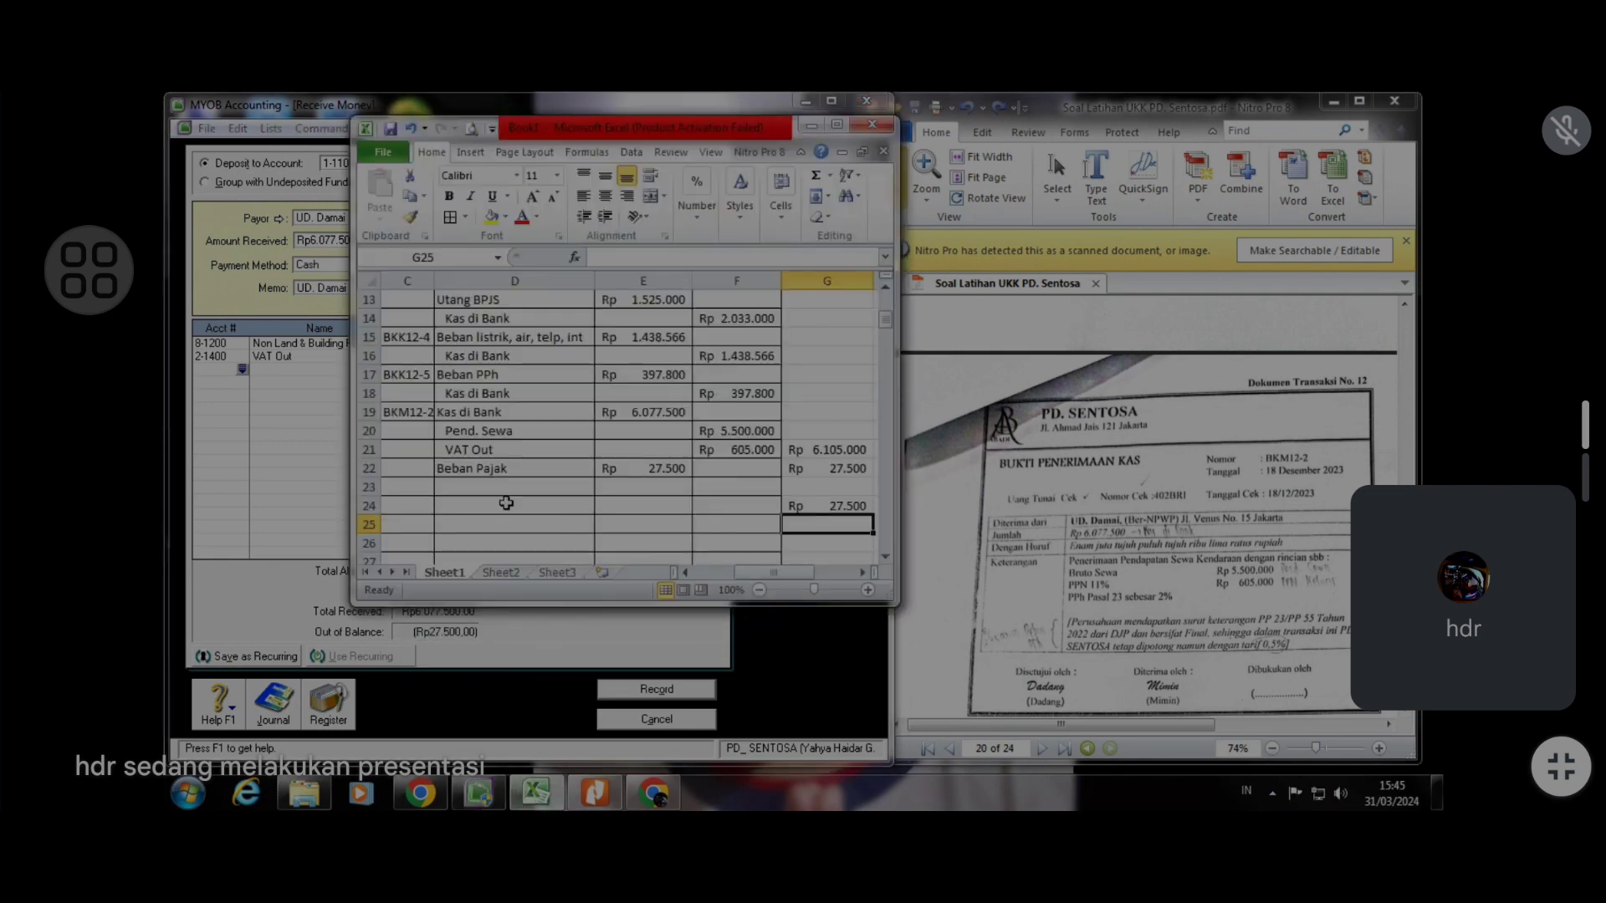
click(533, 795)
text(4)
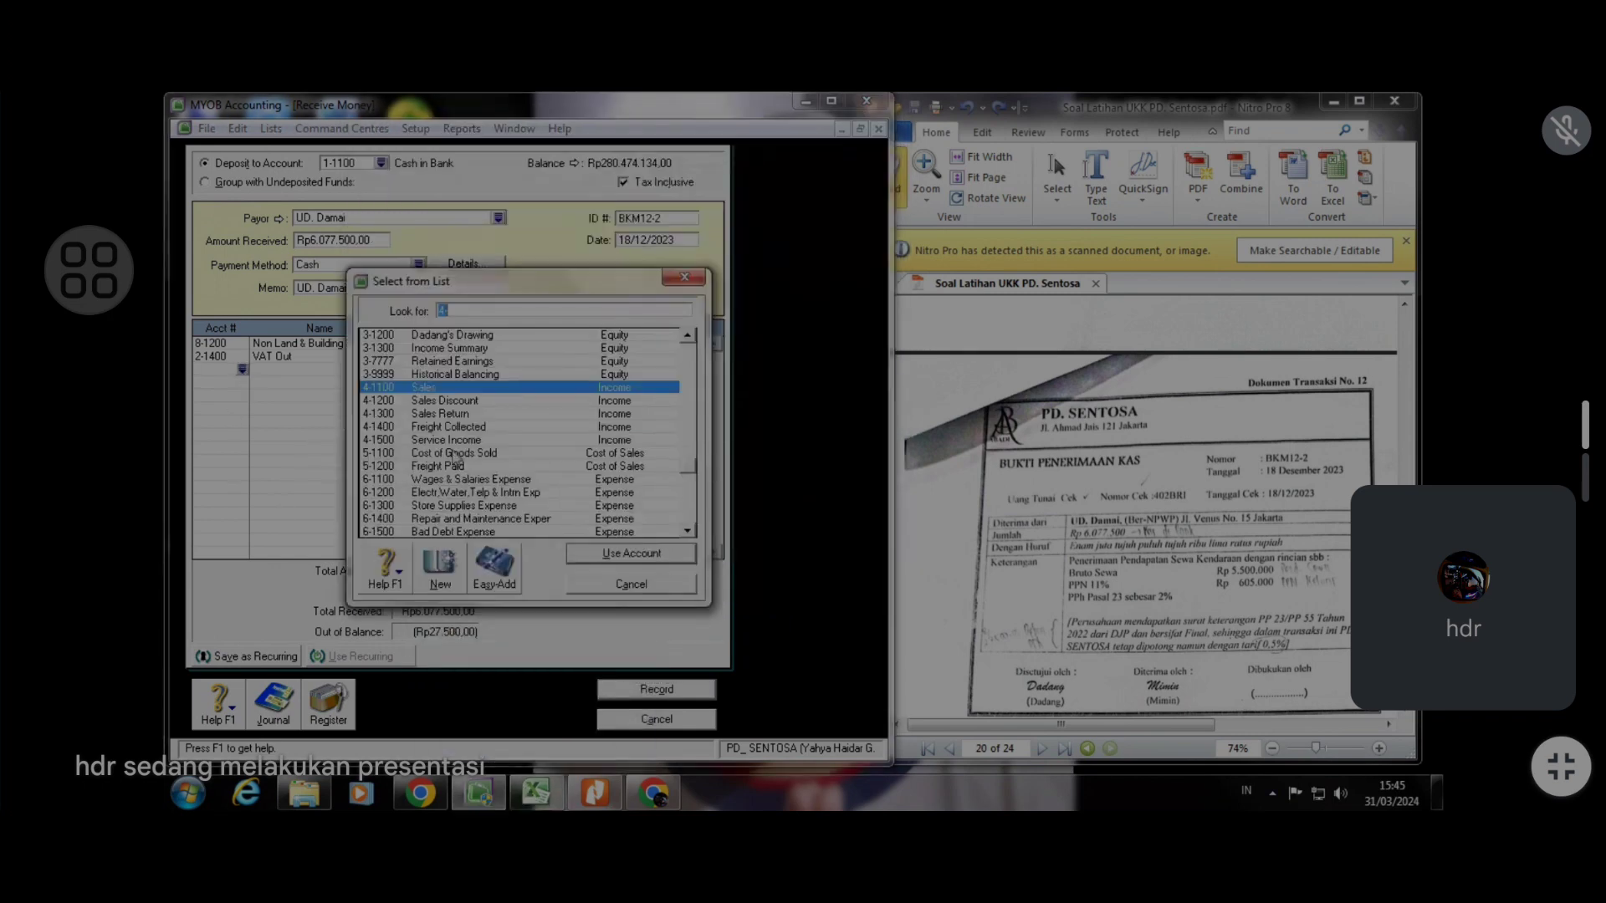
drag(693, 477, 692, 512)
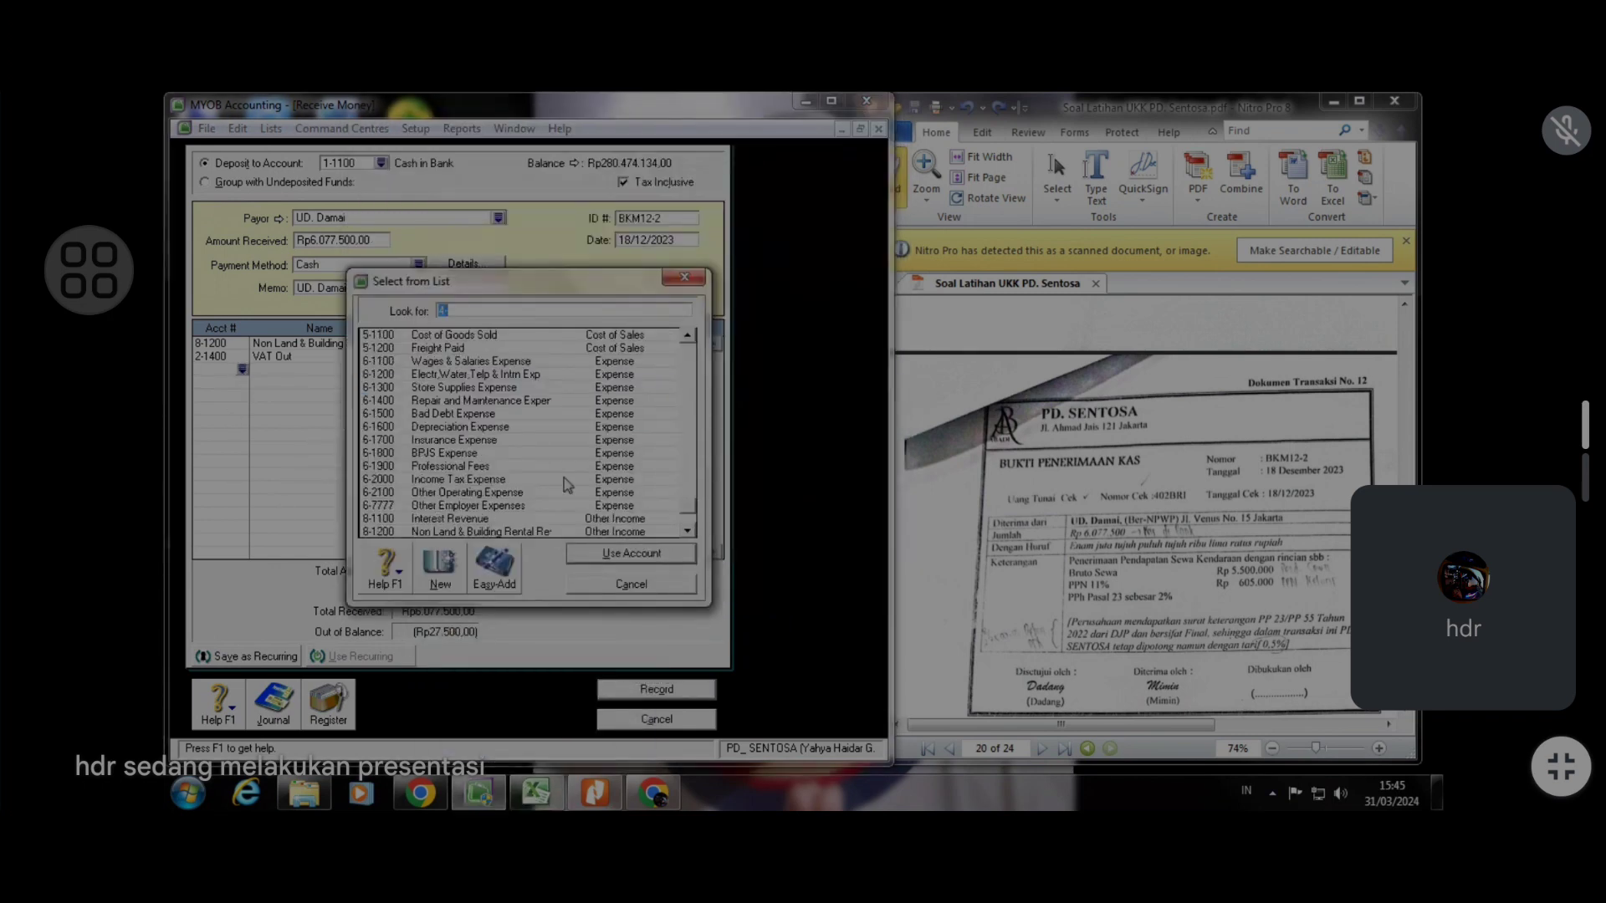
text(6-2000)
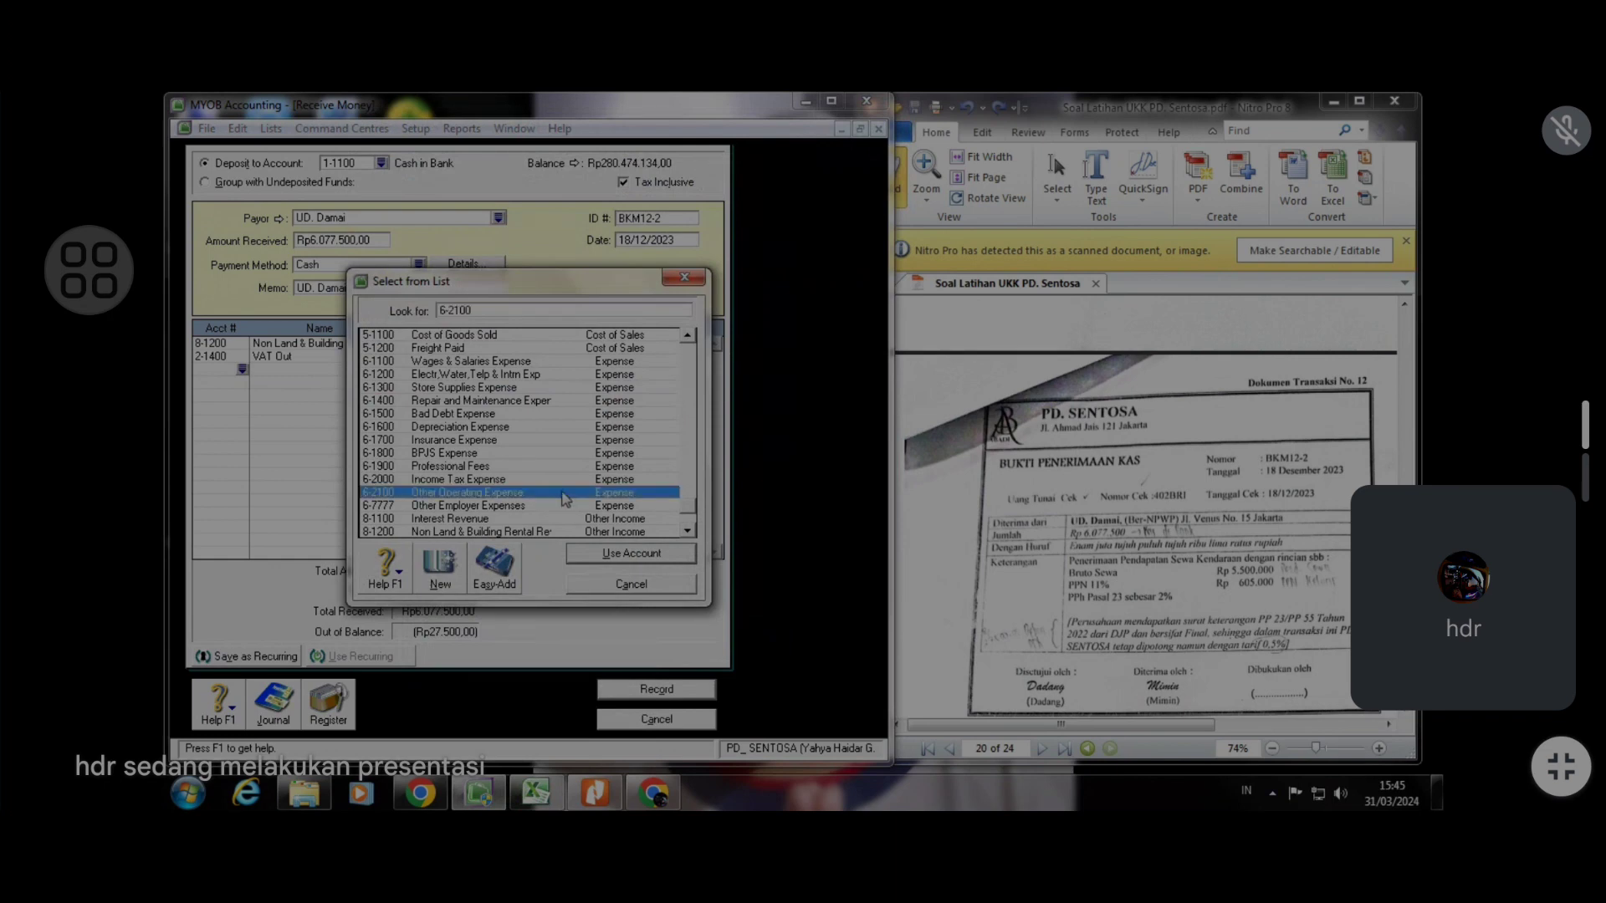
click(619, 553)
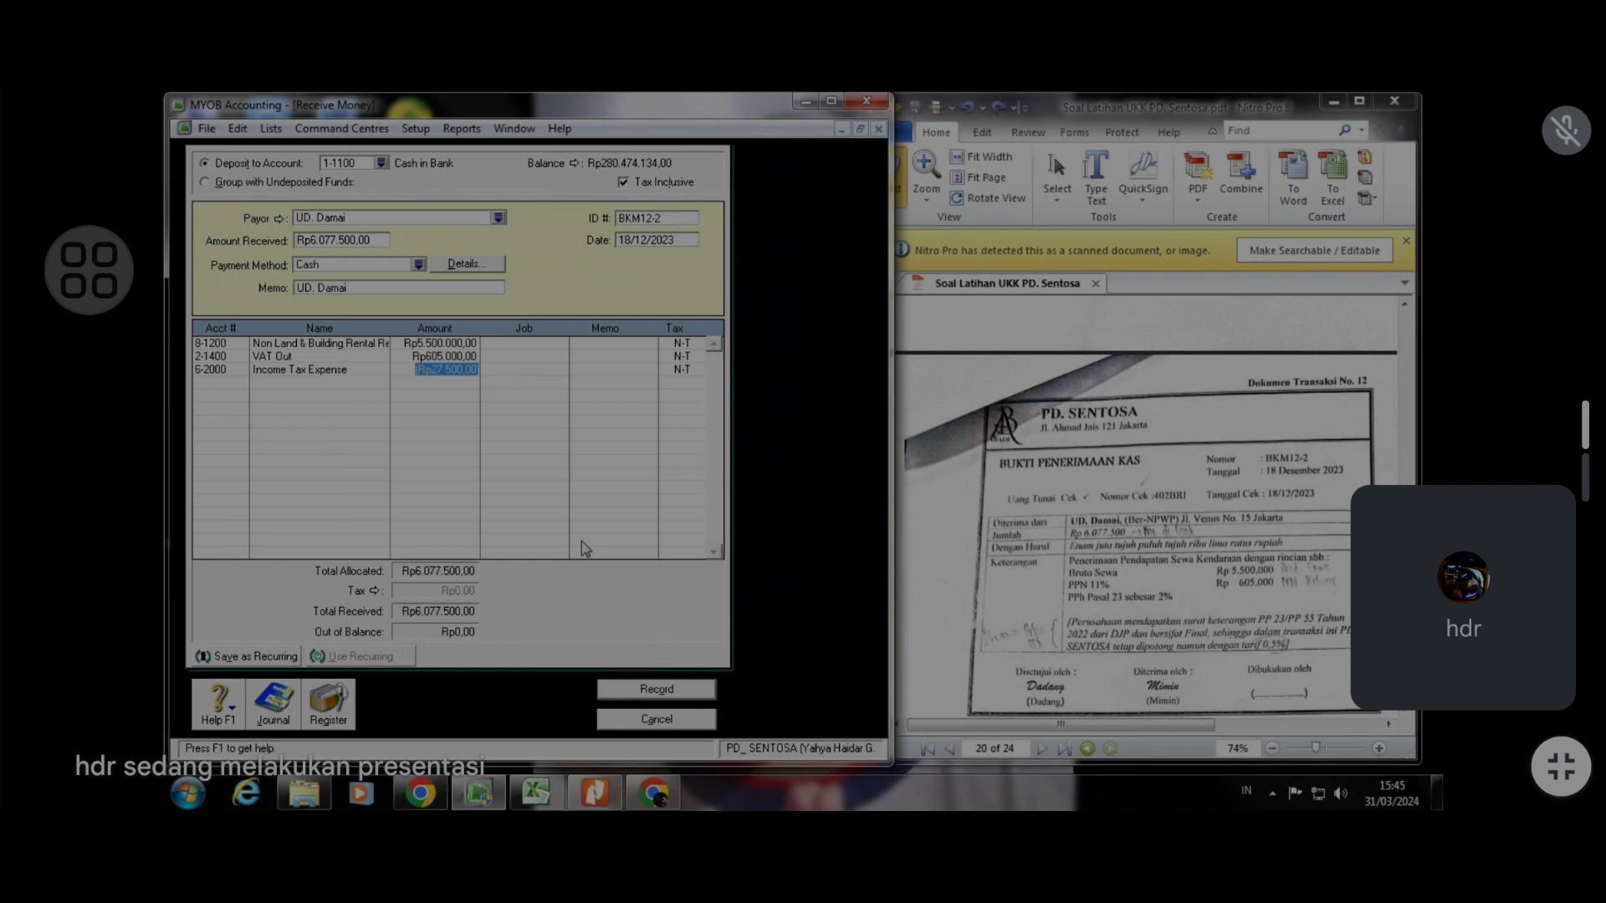
Preview the receipt's journal recap and close it
key(ctrl+r)
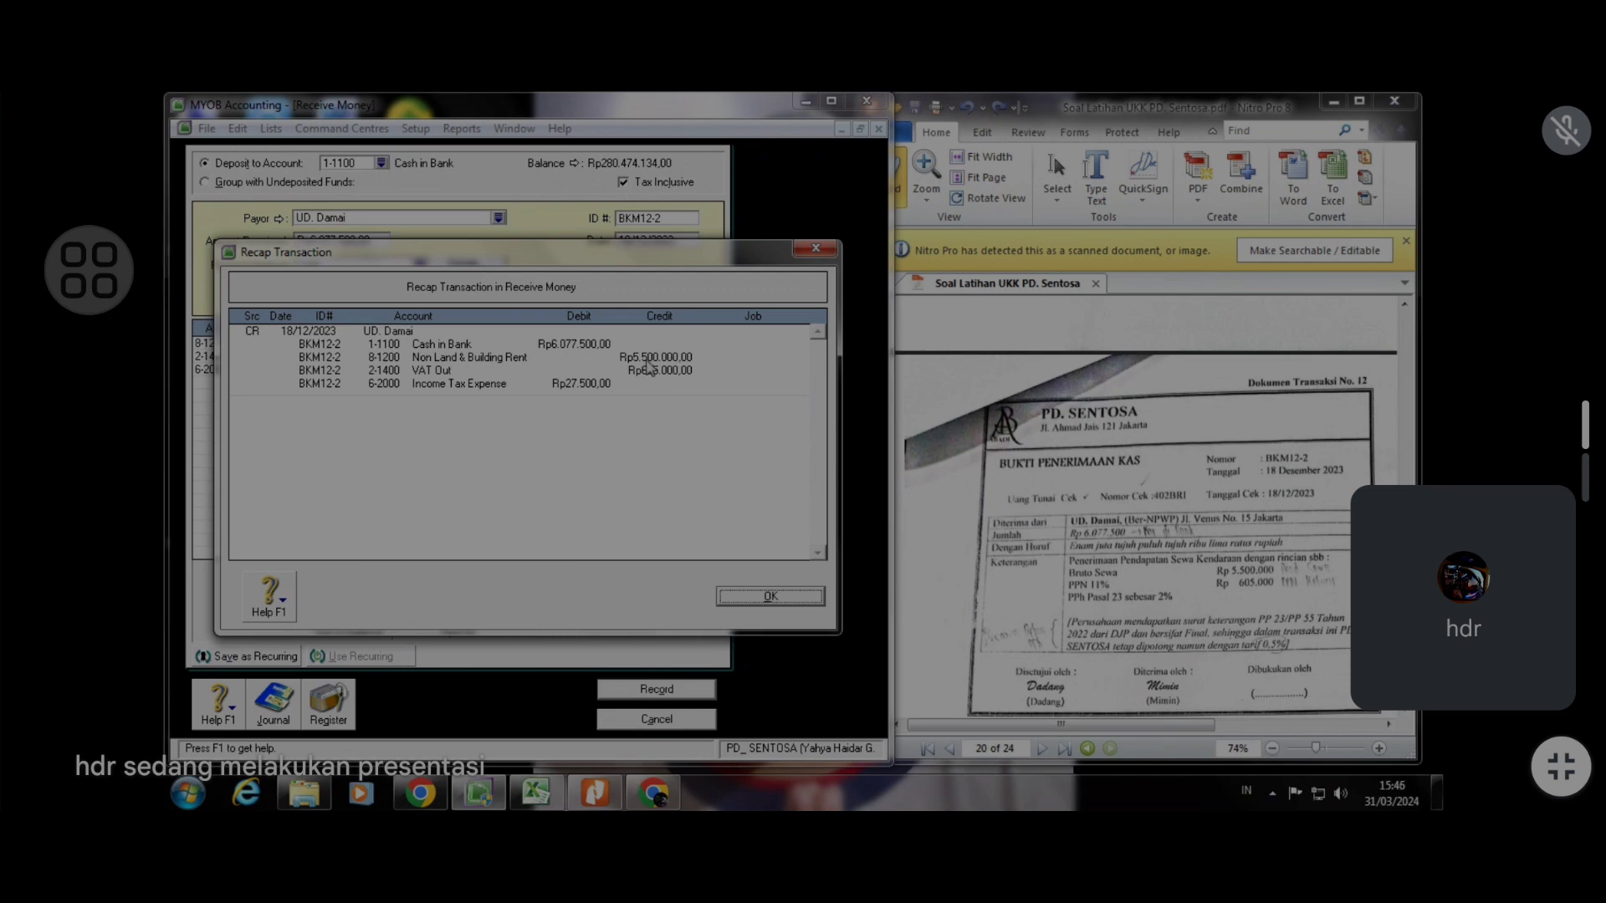
click(780, 596)
Turn off Tax Inclusive and record the BKM12-2 rent receipt
click(623, 184)
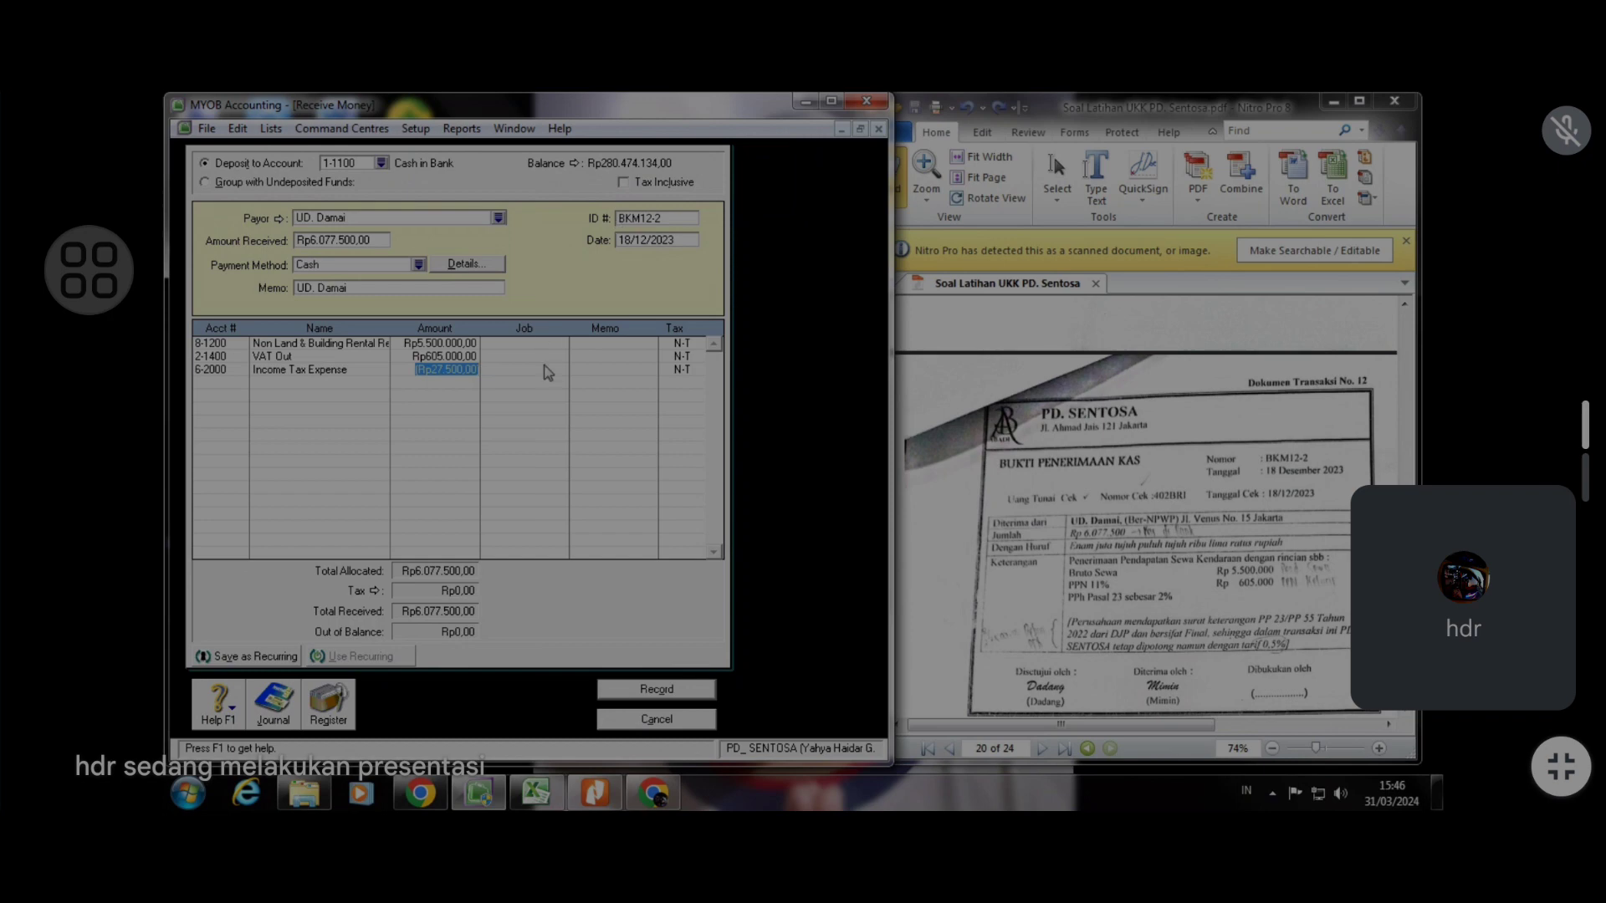
key(Tab)
click(674, 694)
click(679, 716)
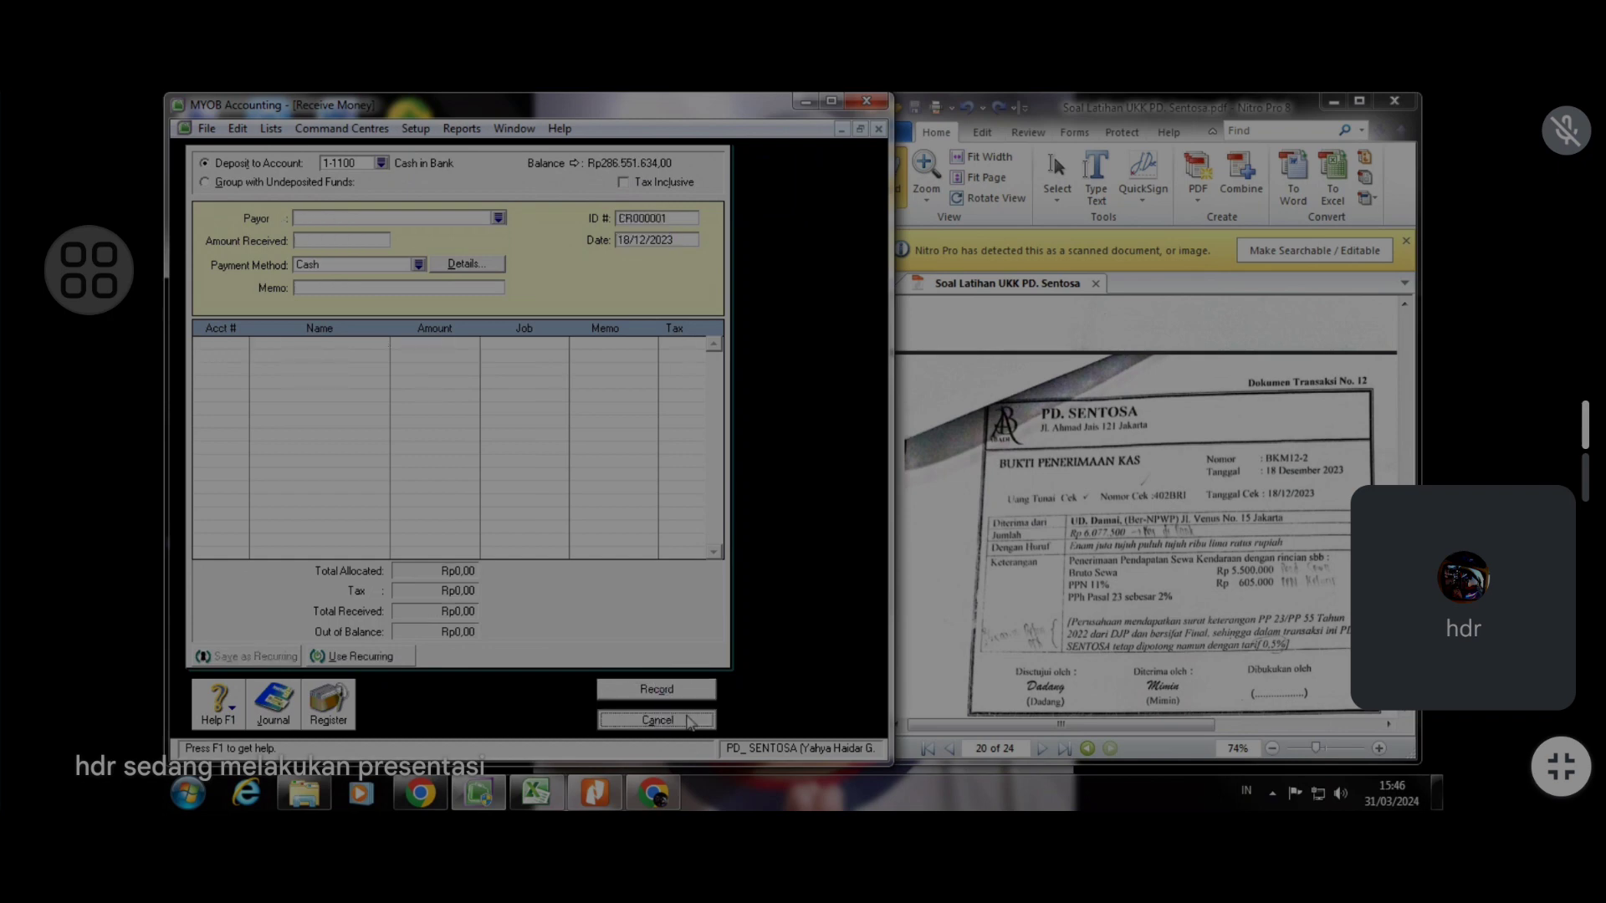
Start a customer payment for document No. 13 and select customer Toko Elang
click(1080, 502)
scroll(1080, 502, down, 5)
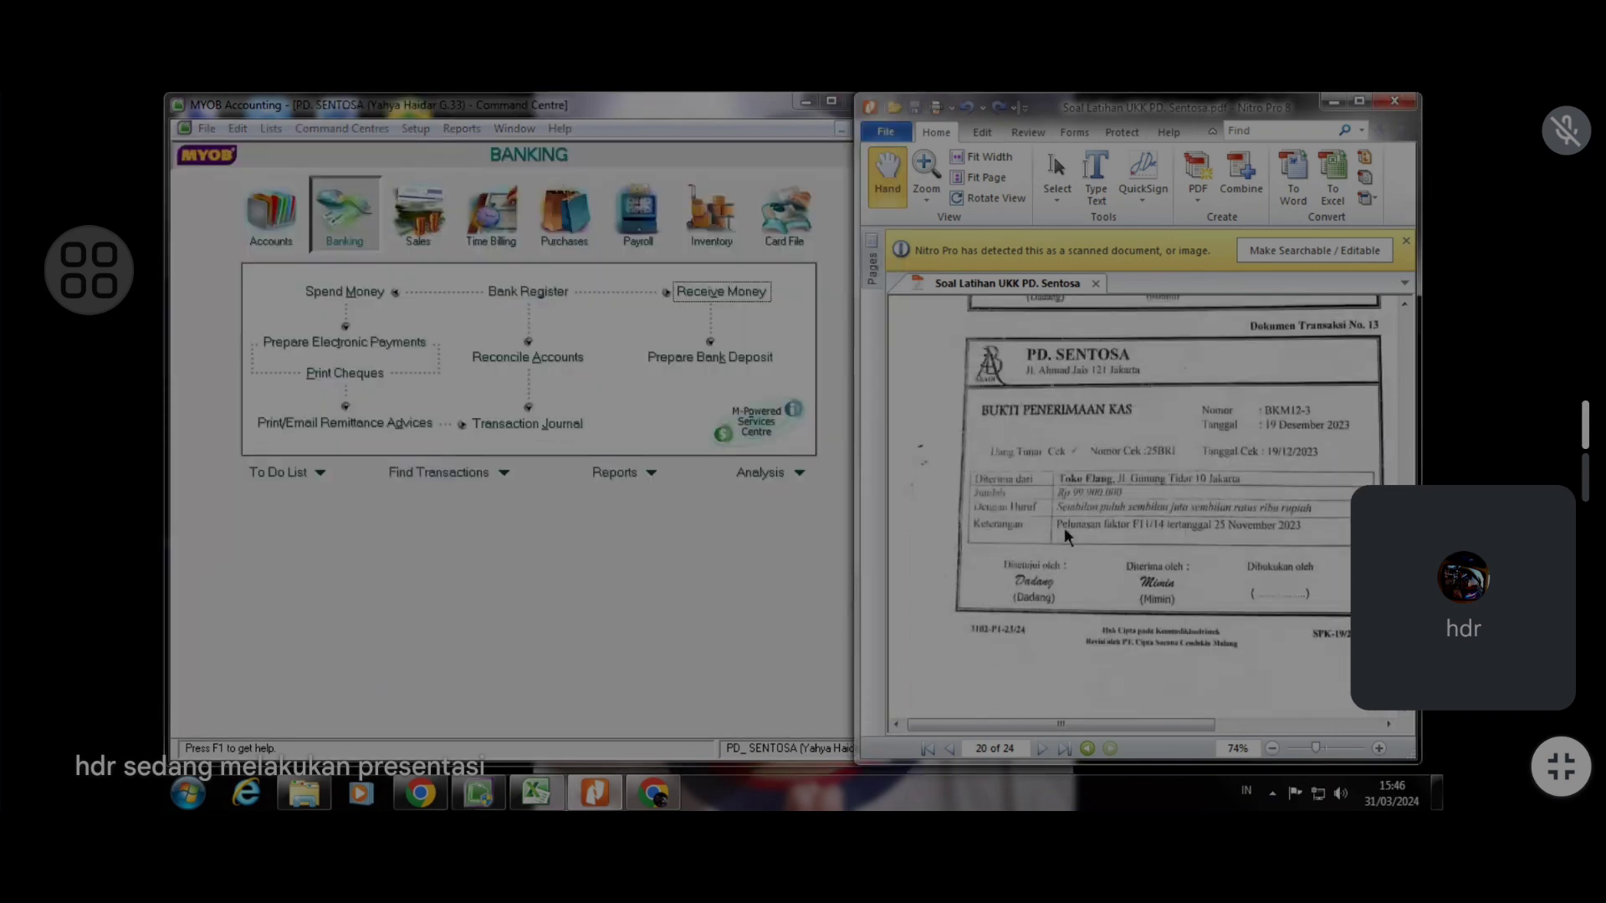
scroll(1064, 527, up, 1)
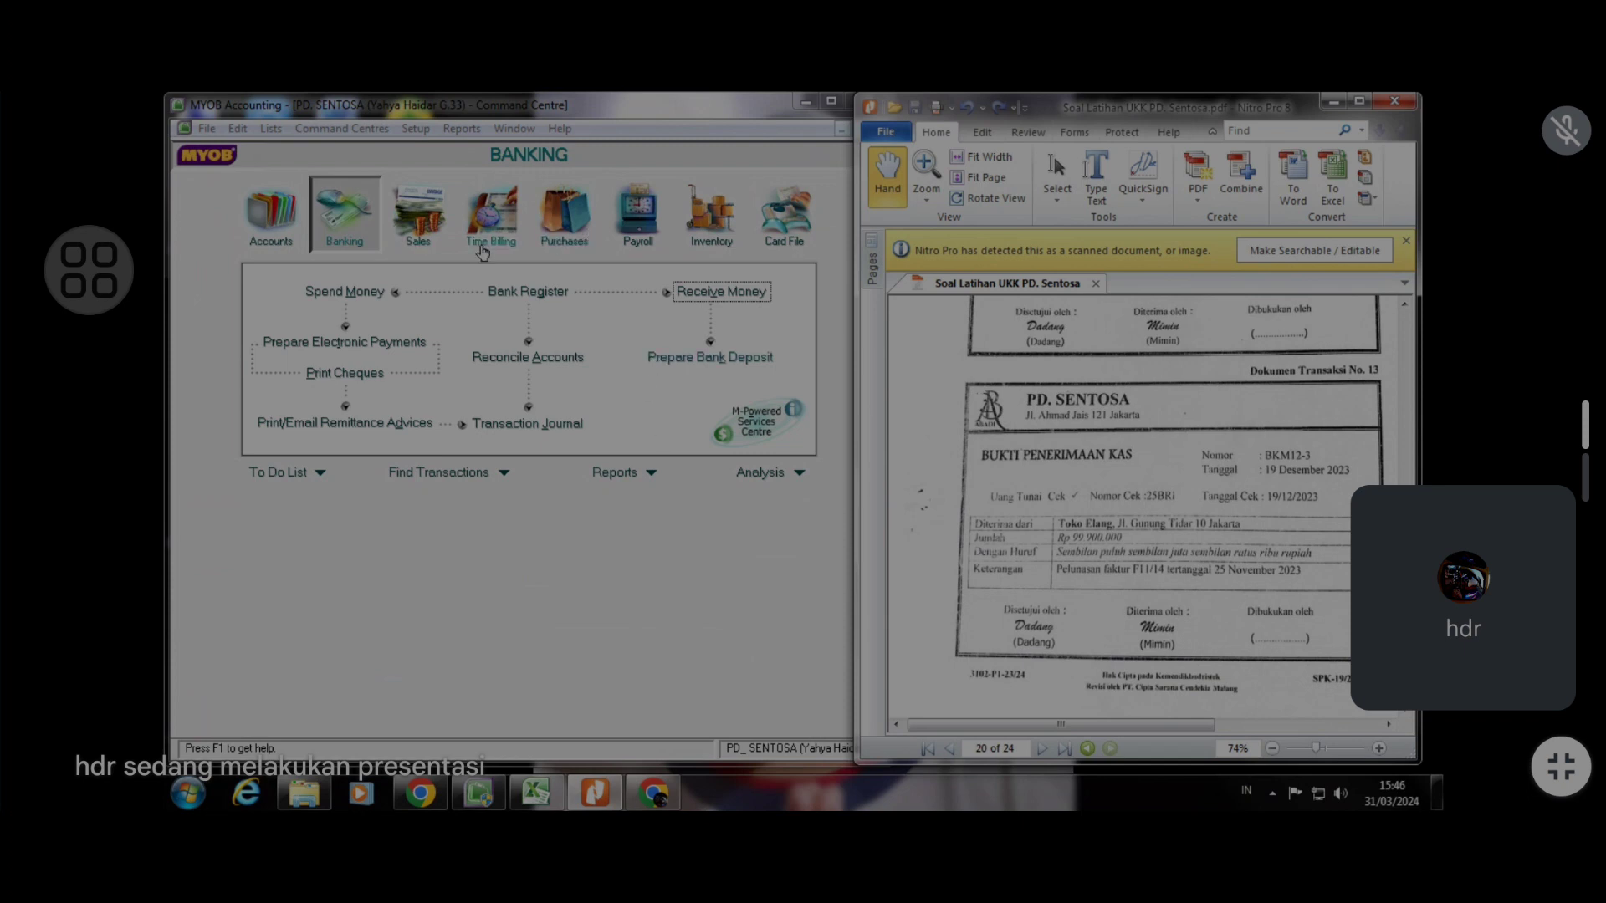
click(418, 219)
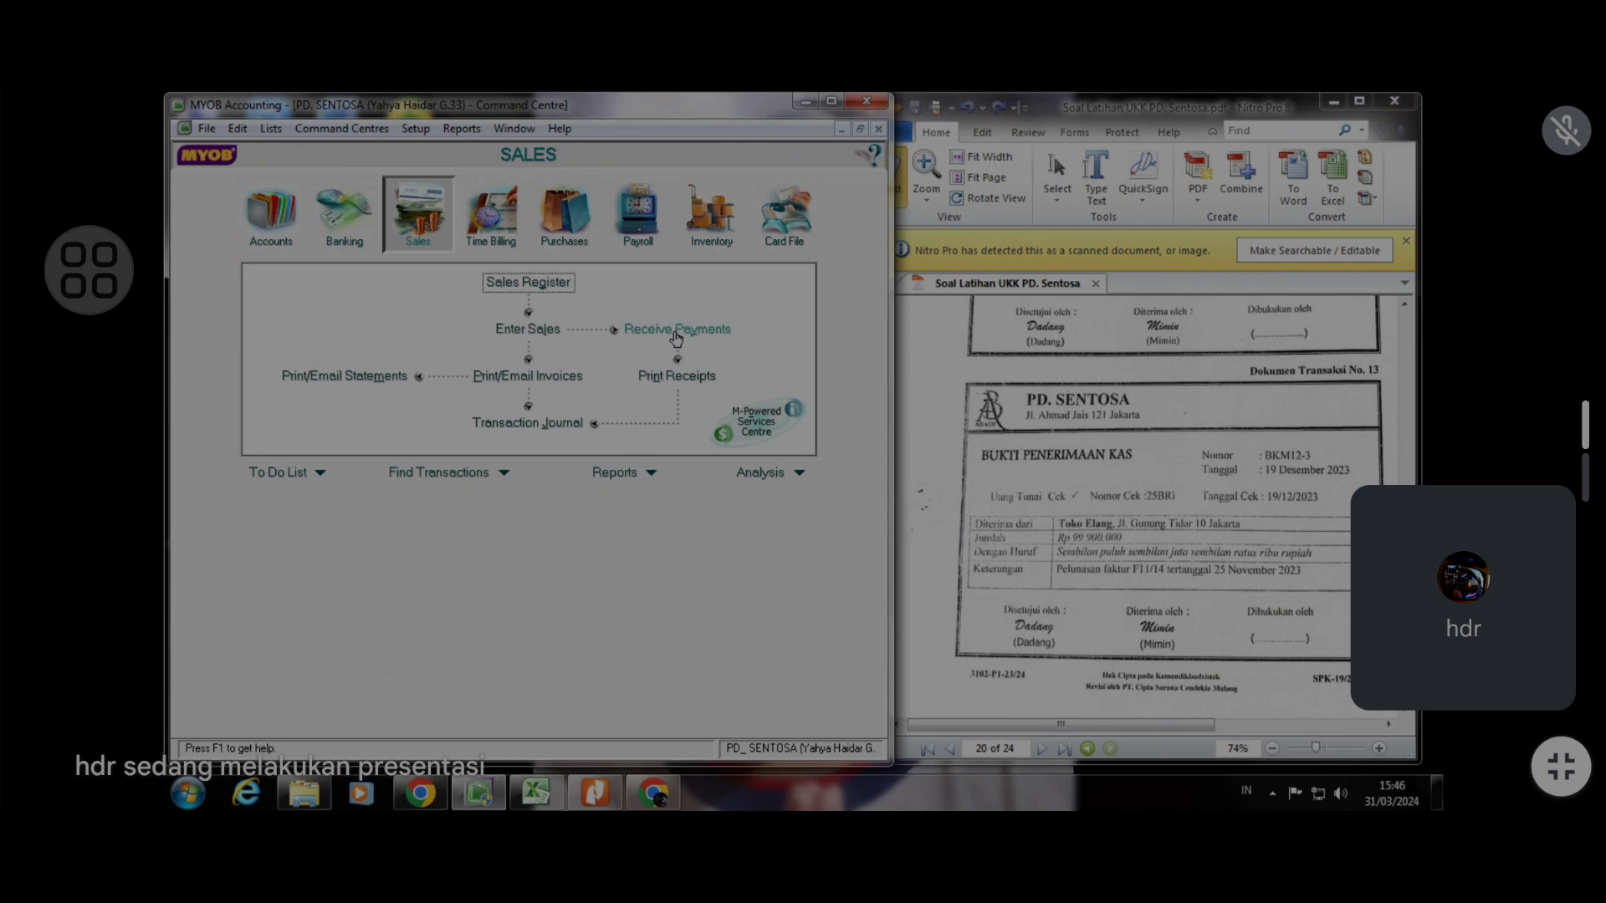
click(677, 331)
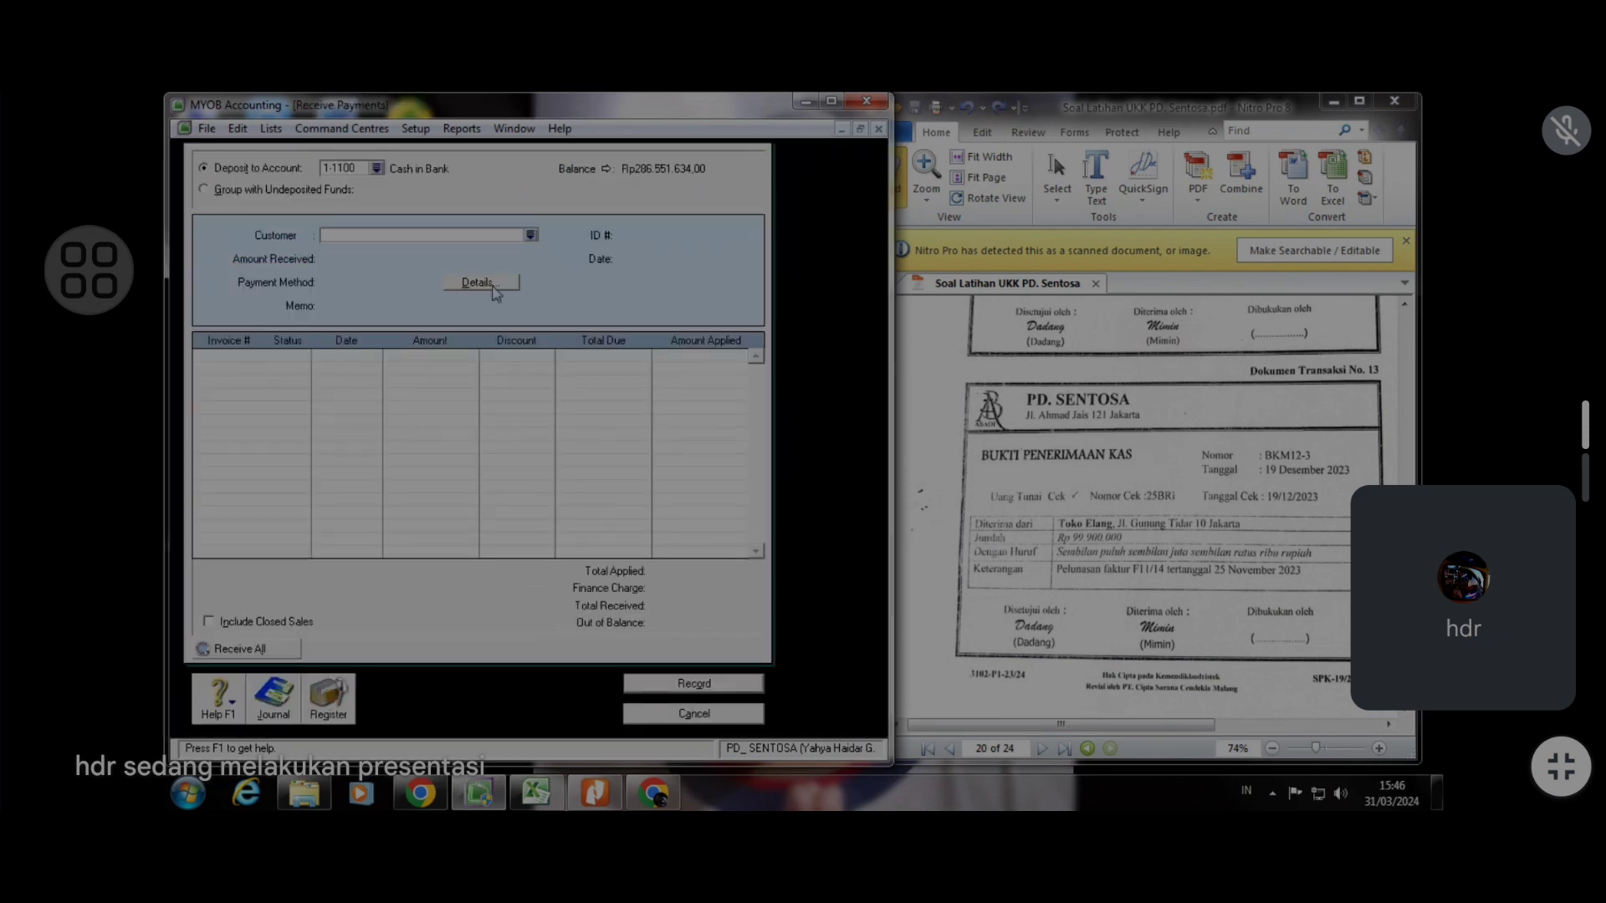
click(531, 236)
click(509, 347)
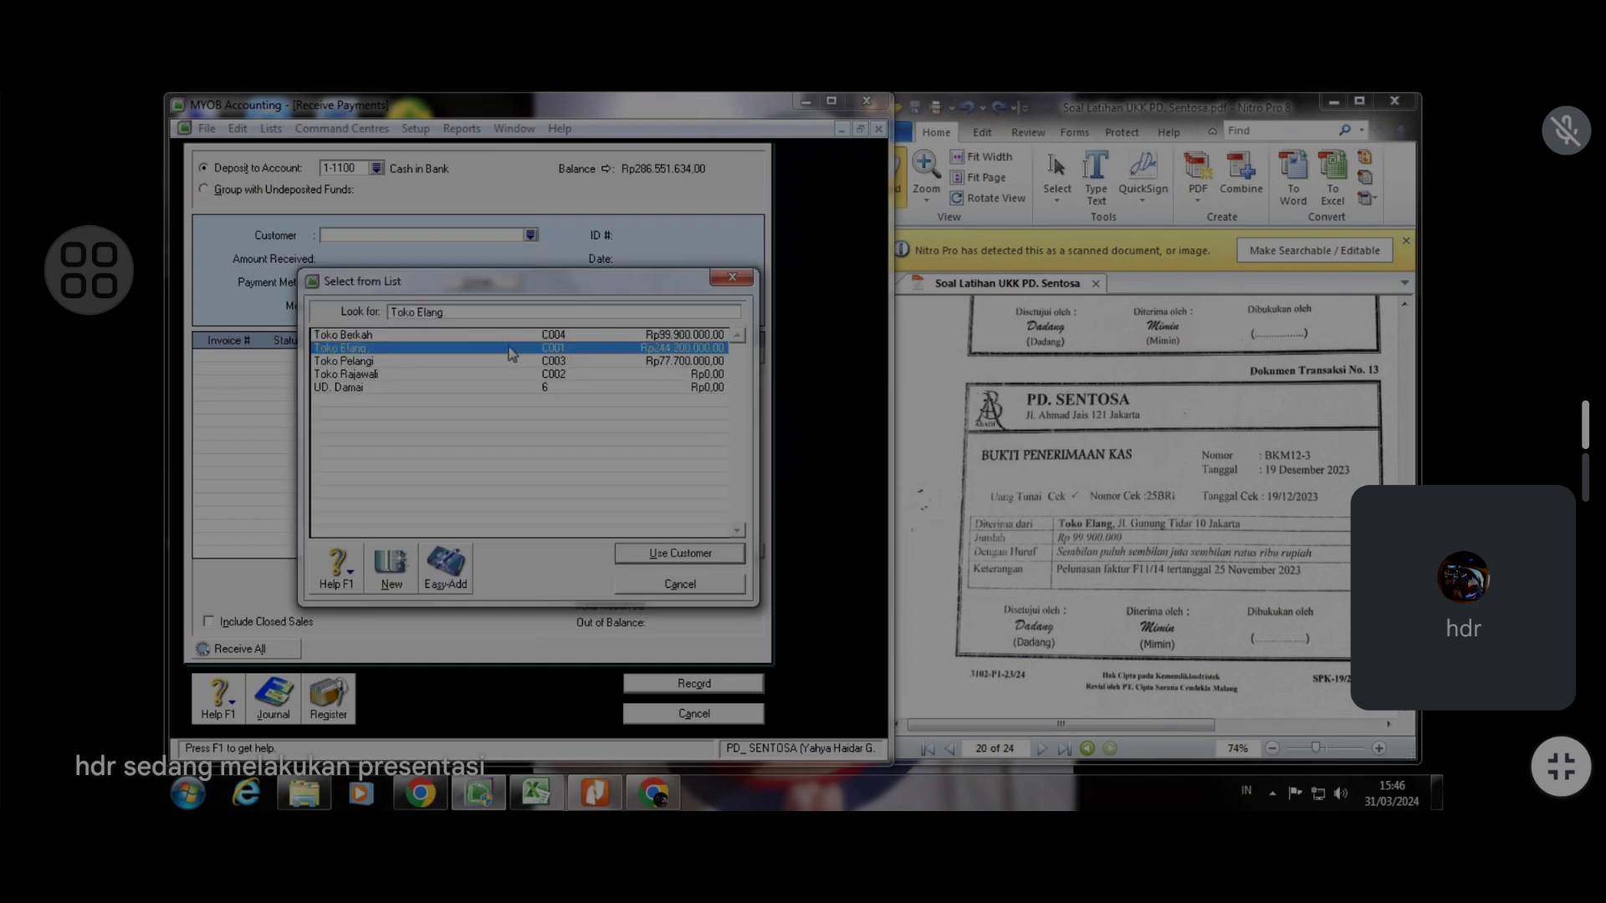
click(684, 555)
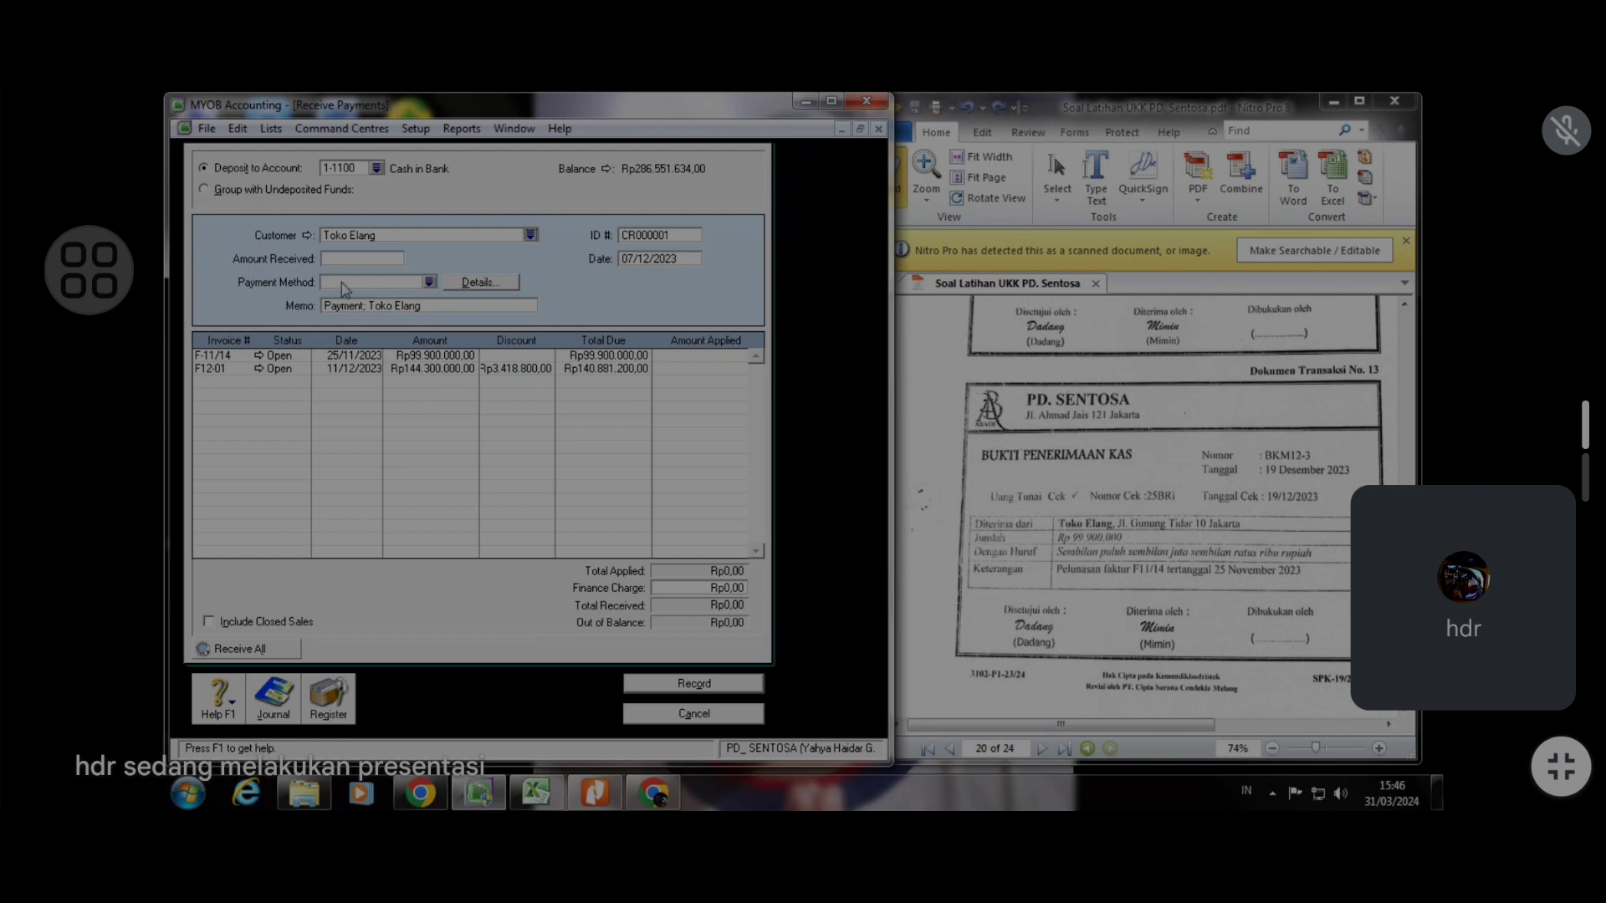
Enter an amount received of 99.900.000 and set the payment method to Cash
click(354, 261)
text(99.900.)
text(00000)
key(Tab)
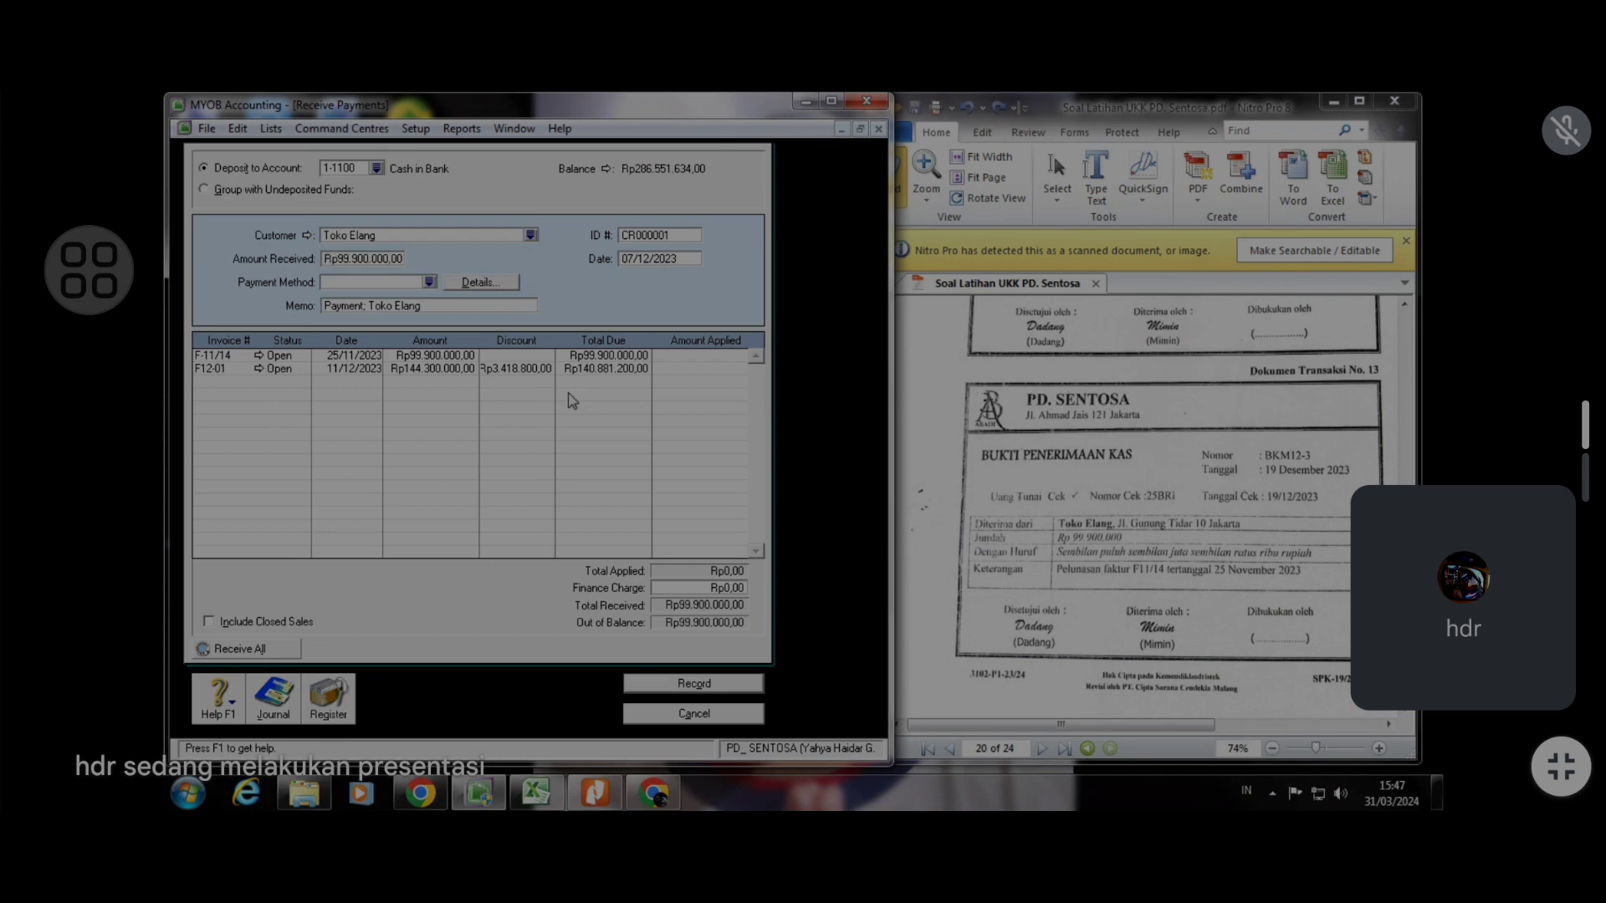
click(430, 285)
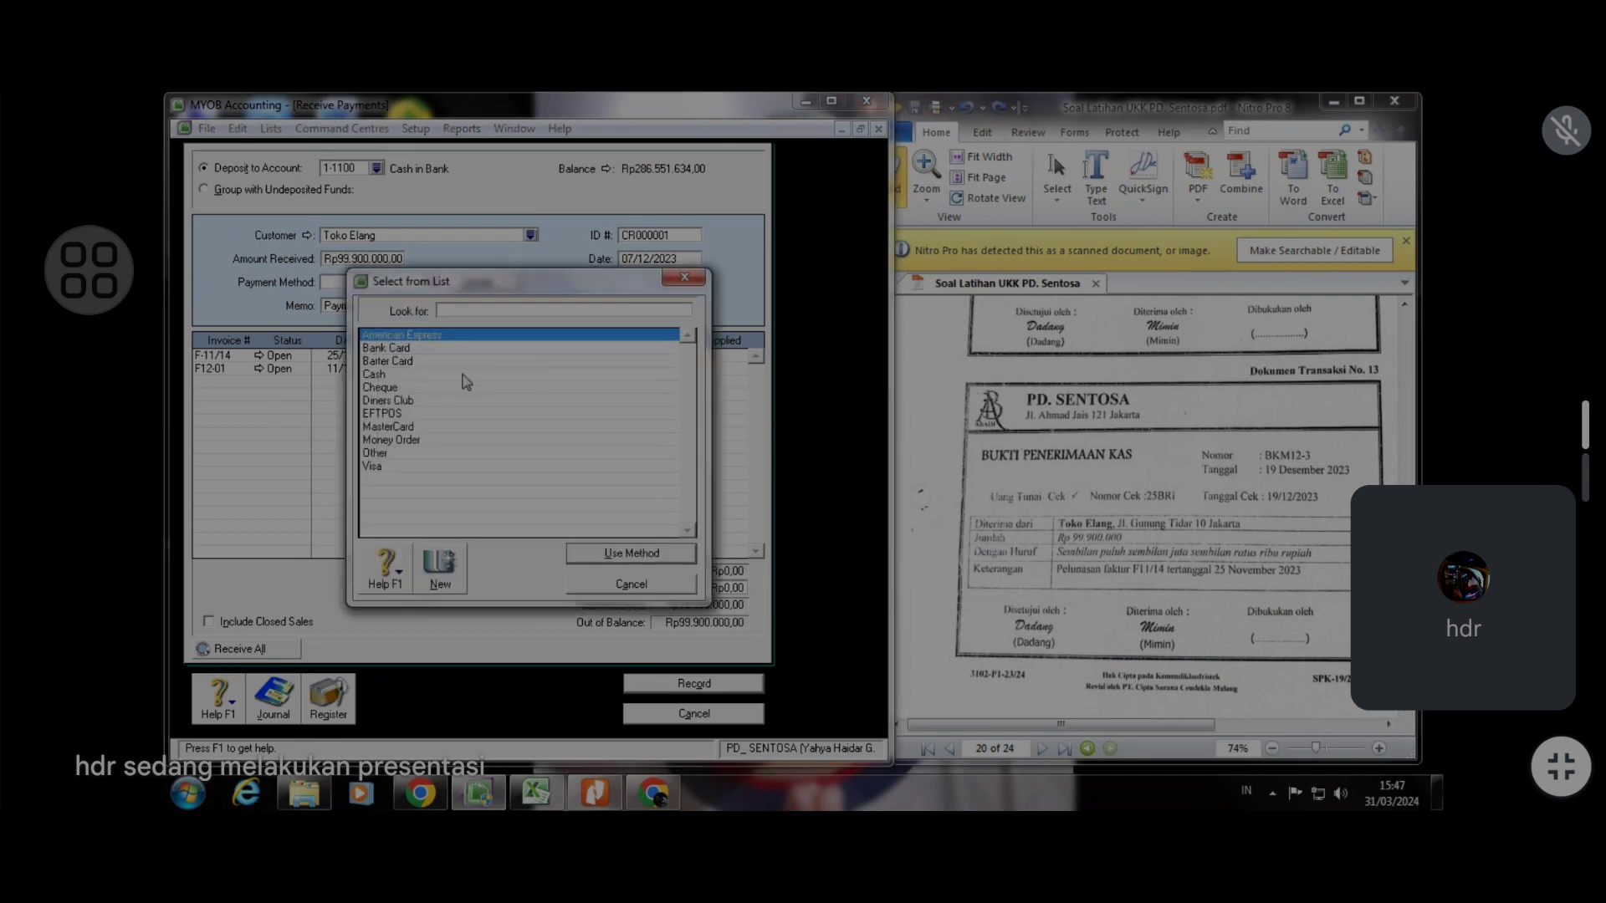
text(Cash)
click(659, 562)
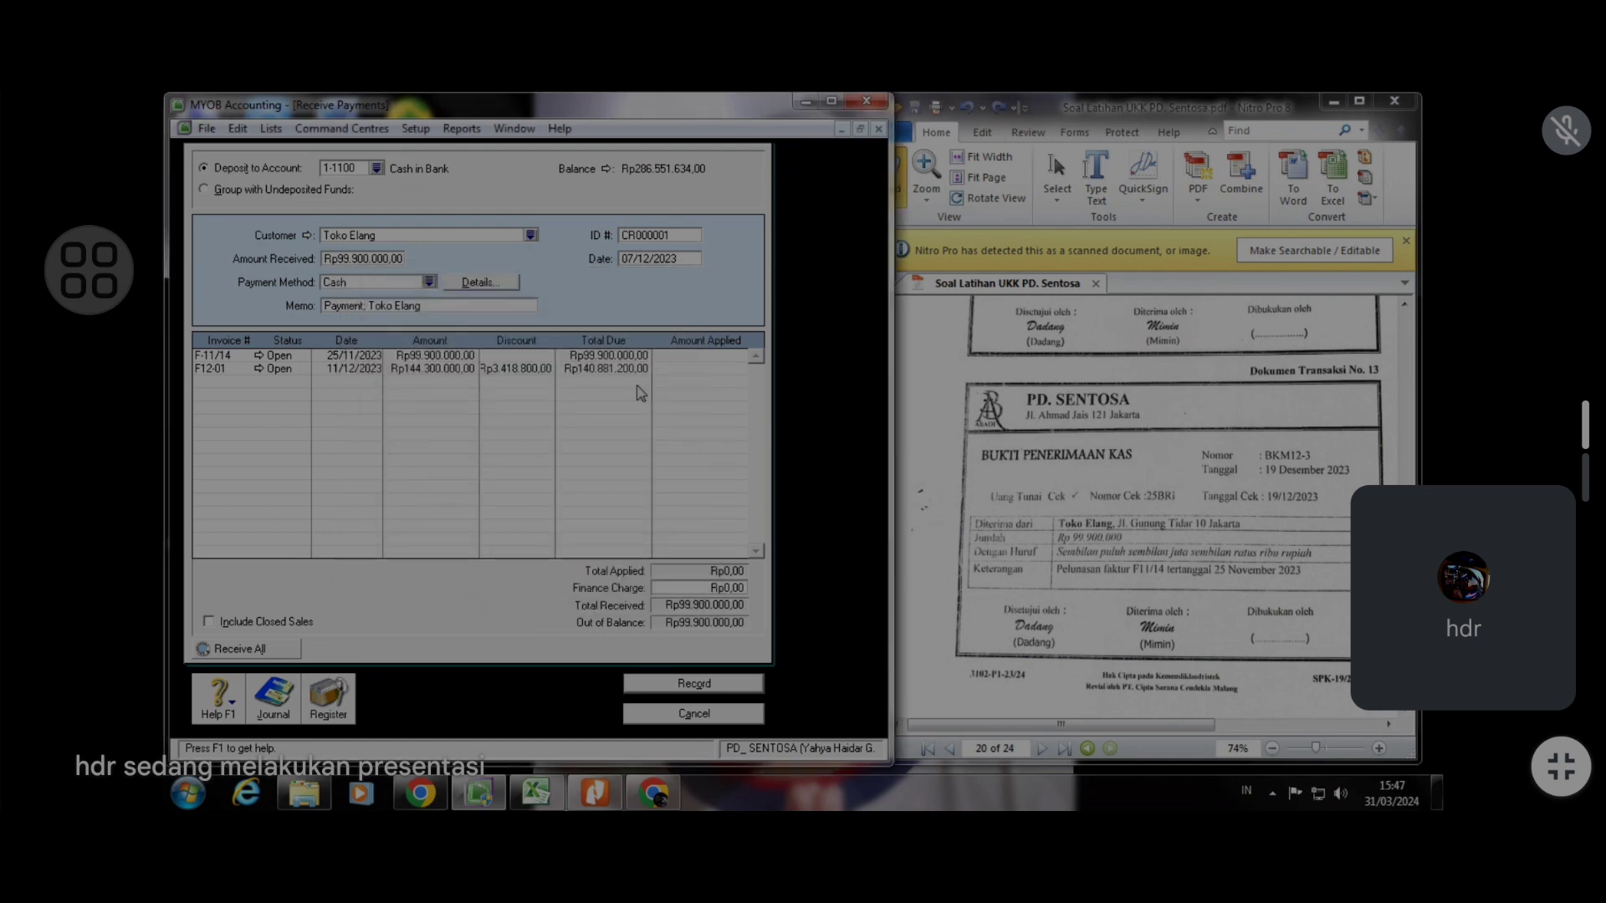
Set the payment ID to BKM12-3 and the date to 19/12/2023
click(673, 241)
text(BKM12-3)
click(633, 262)
key(BackSpace)
key(BackSpace)
text(19)
key(Tab)
Apply the full 99.900.000 to invoice F-11/14 and record the payment
click(695, 355)
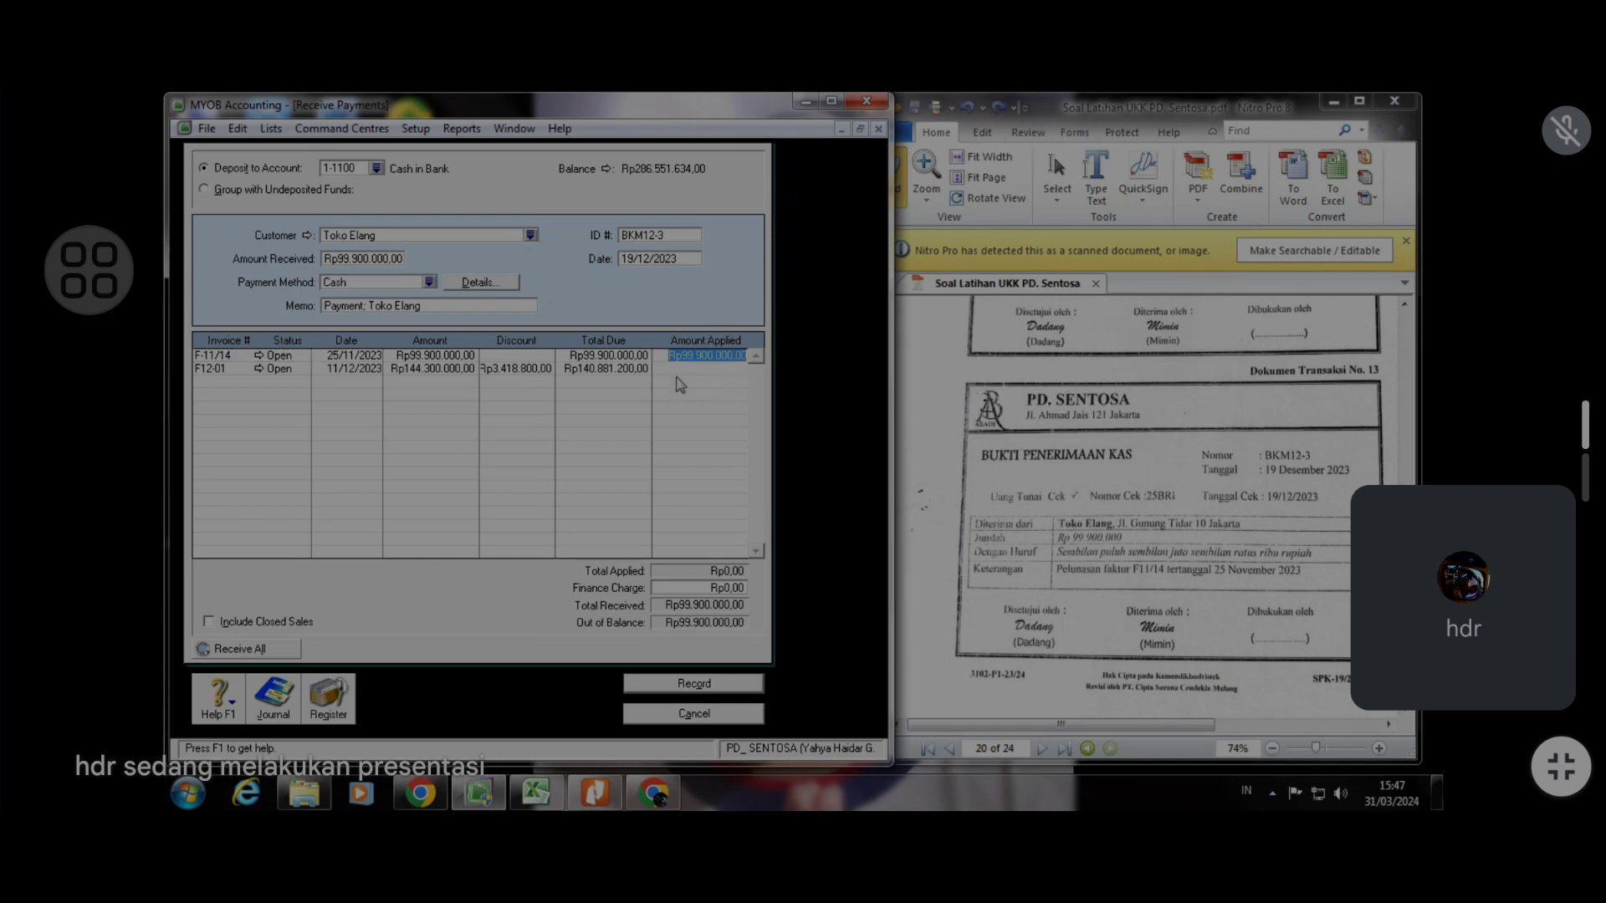
key(Tab)
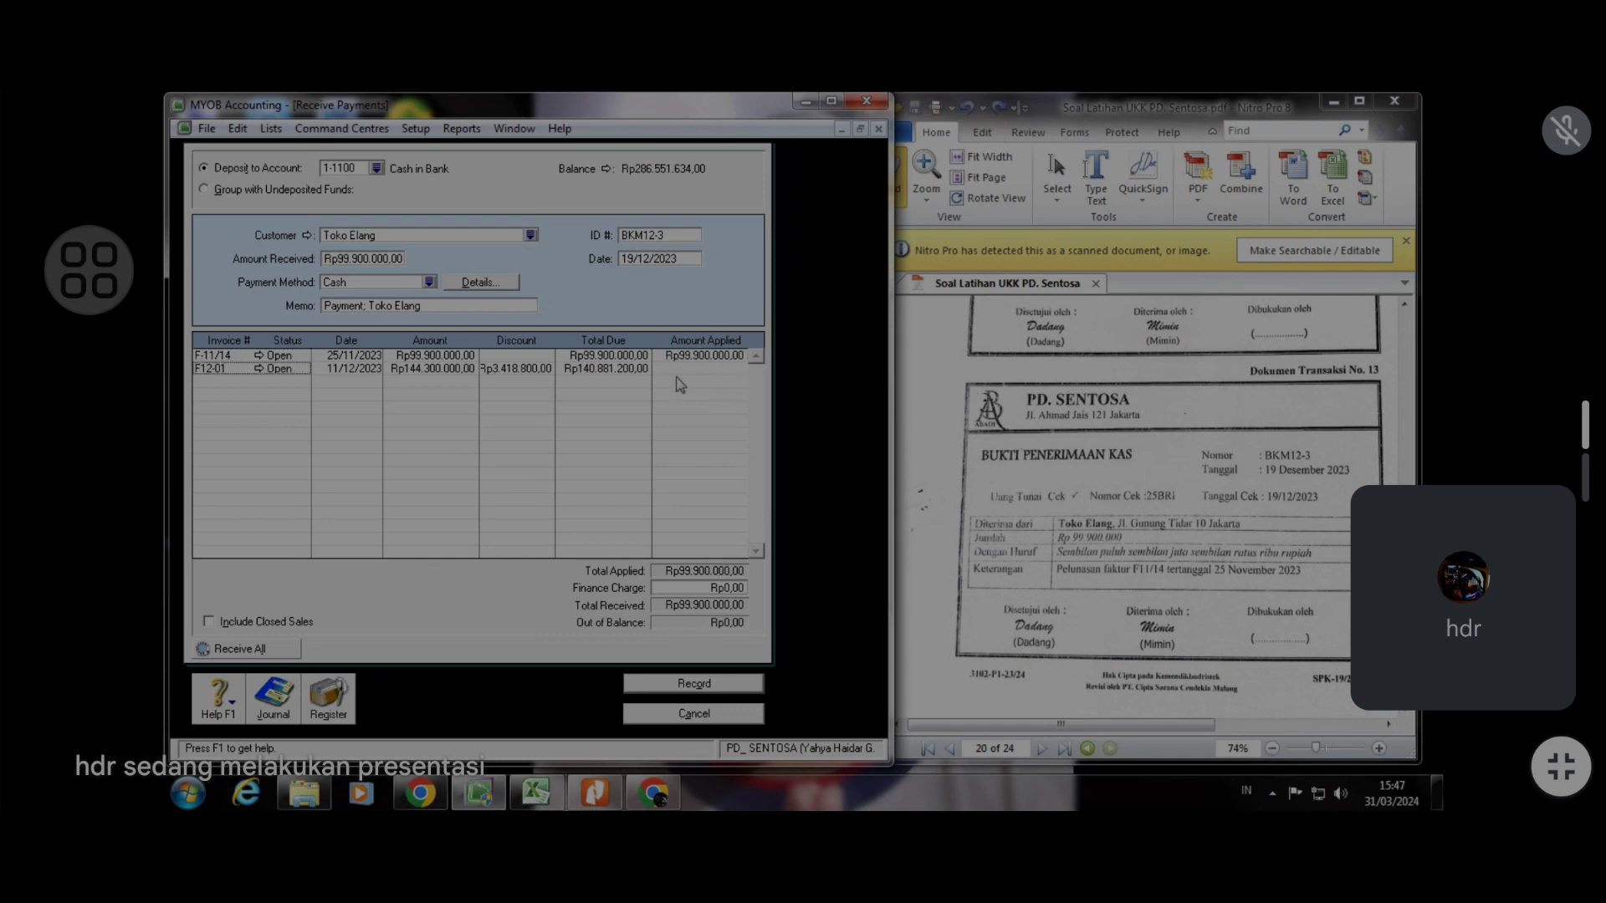
click(701, 686)
click(705, 714)
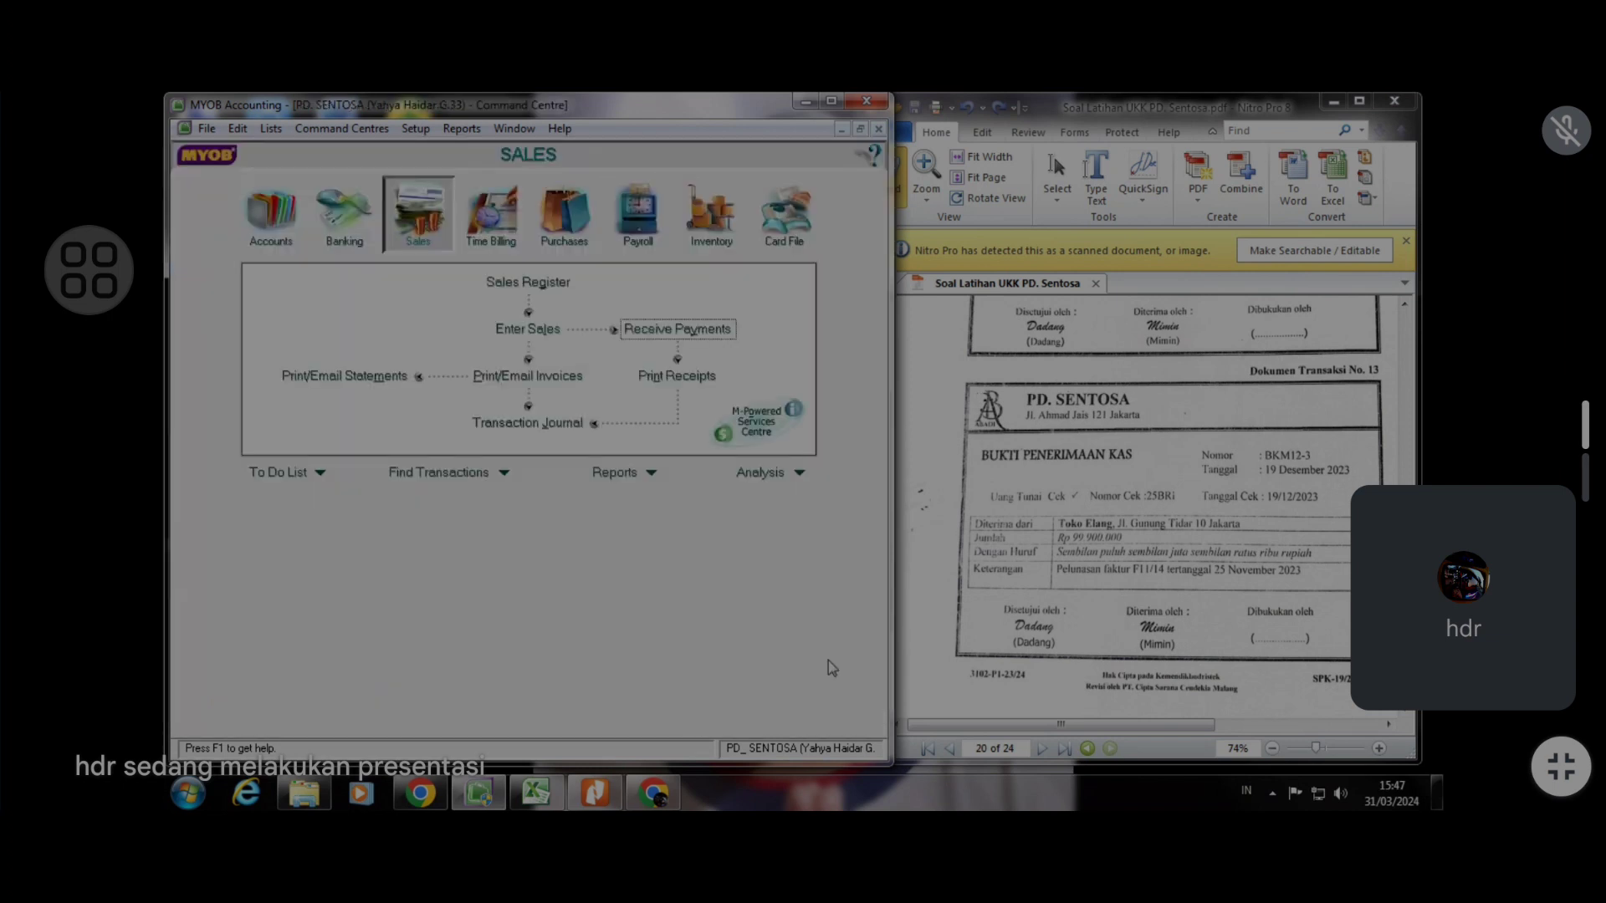
Start a new sales invoice for document No. 14 and create a new customer card Tn. Andika with card ID 7
click(1163, 481)
scroll(1112, 469, down, 3)
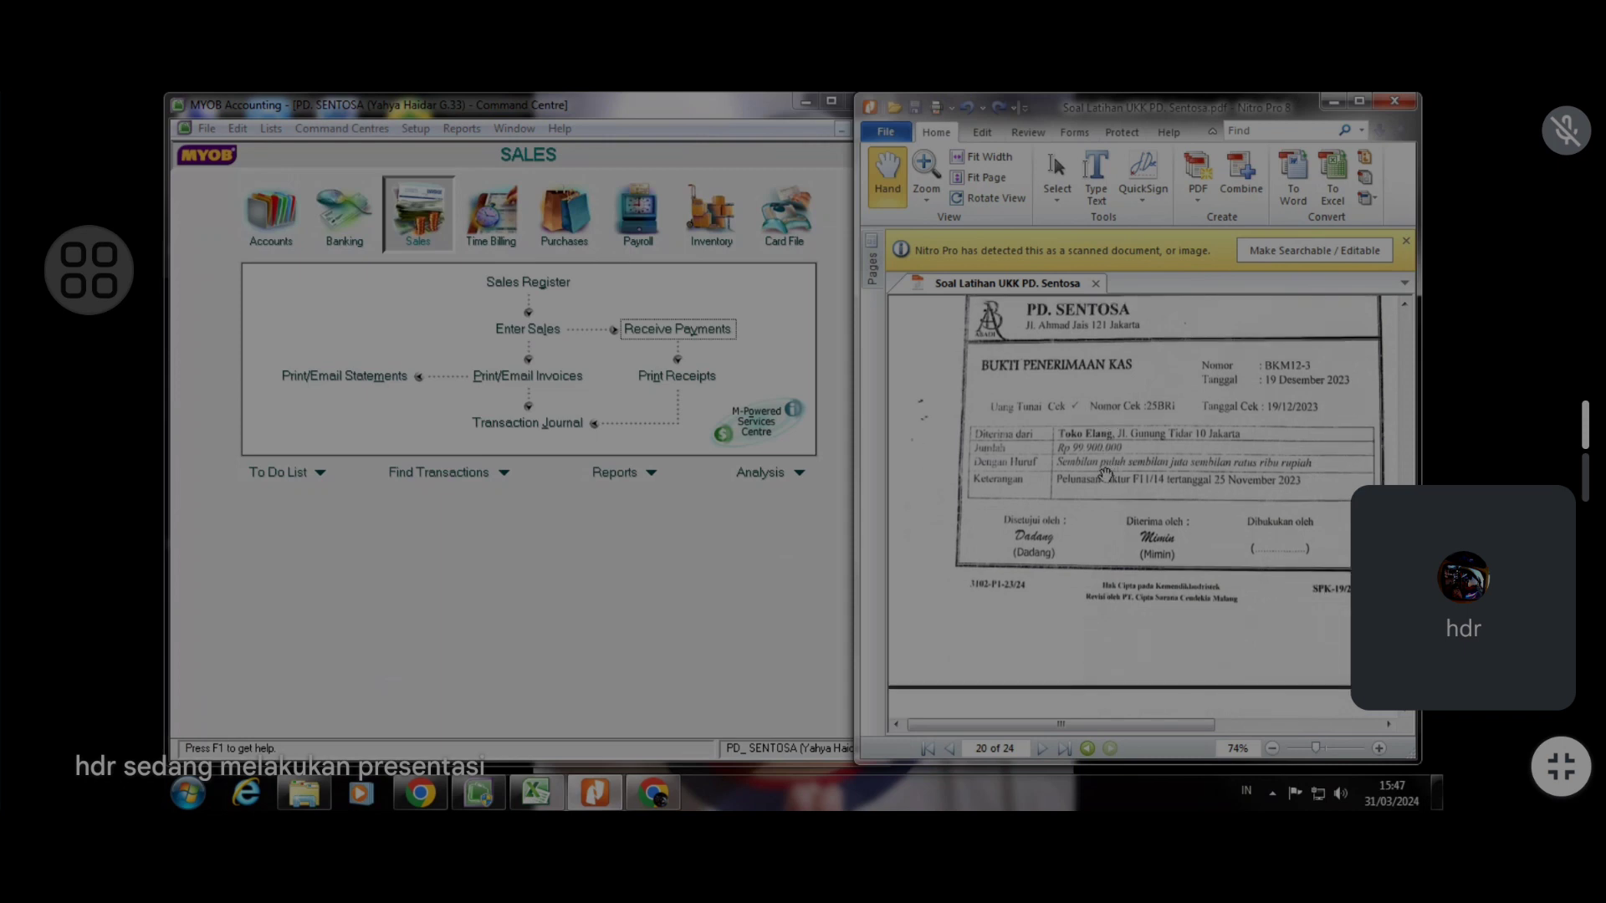
scroll(1104, 477, down, 10)
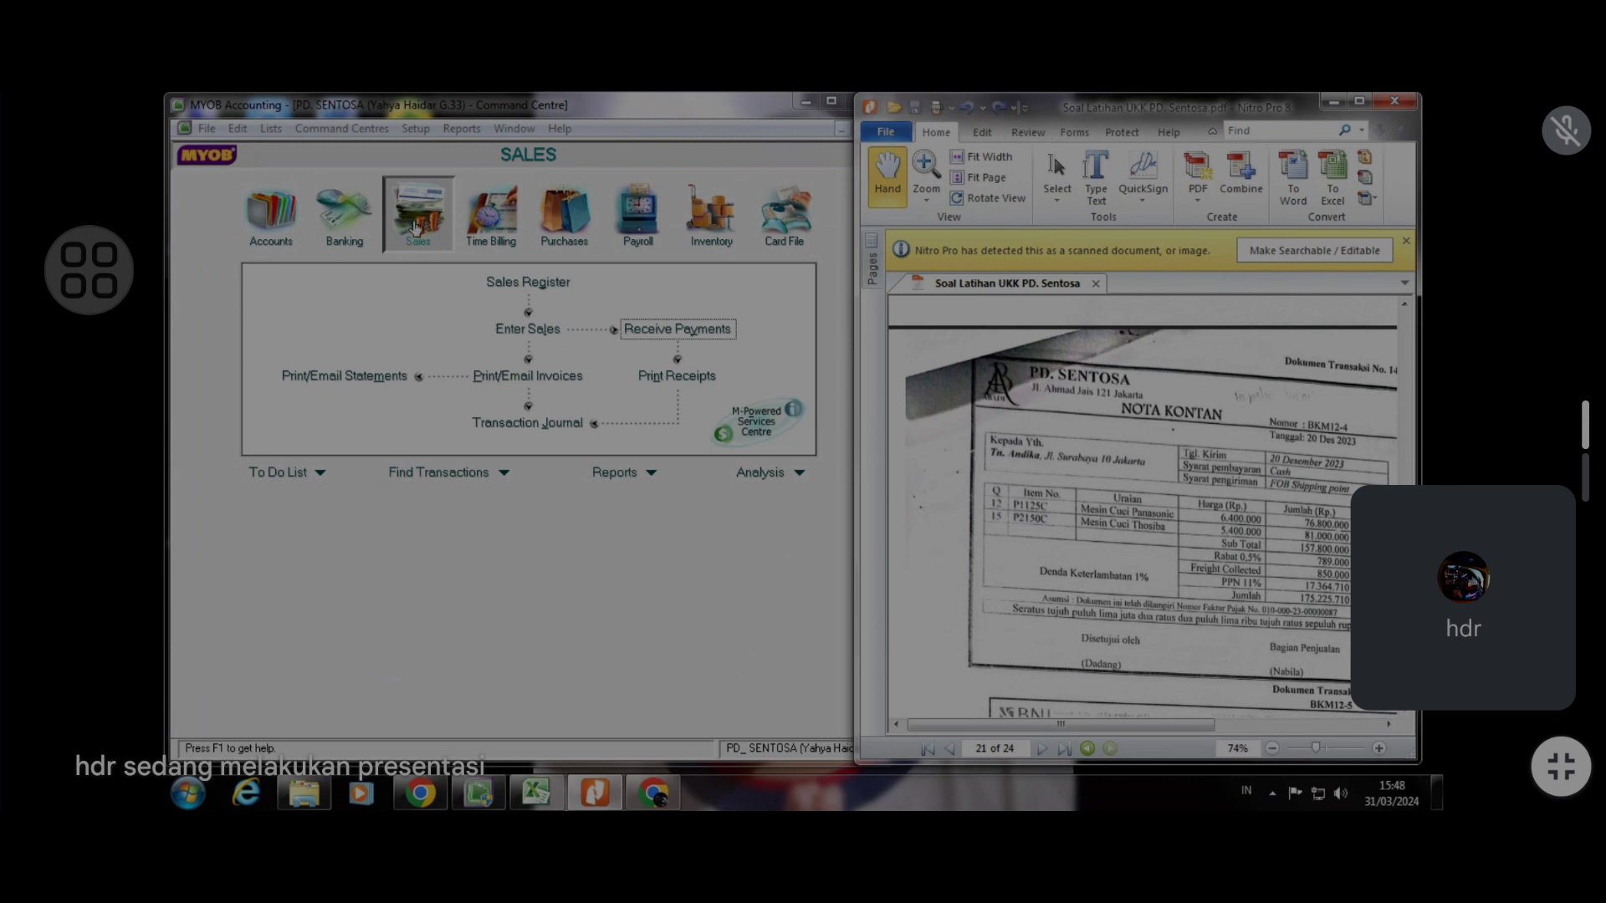
click(521, 334)
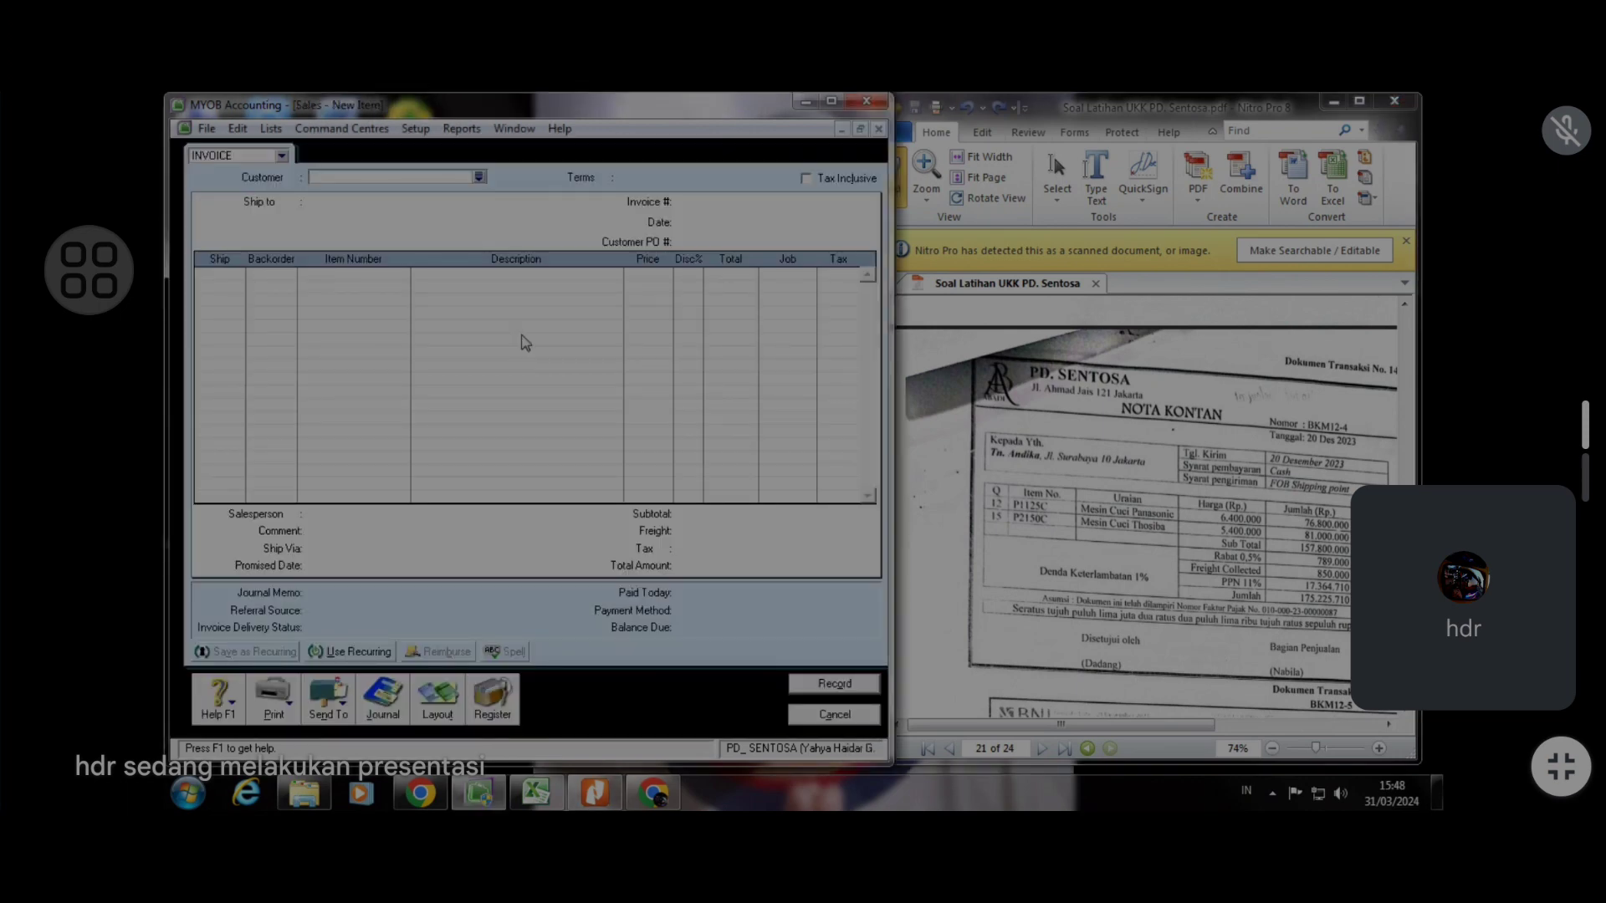
click(480, 176)
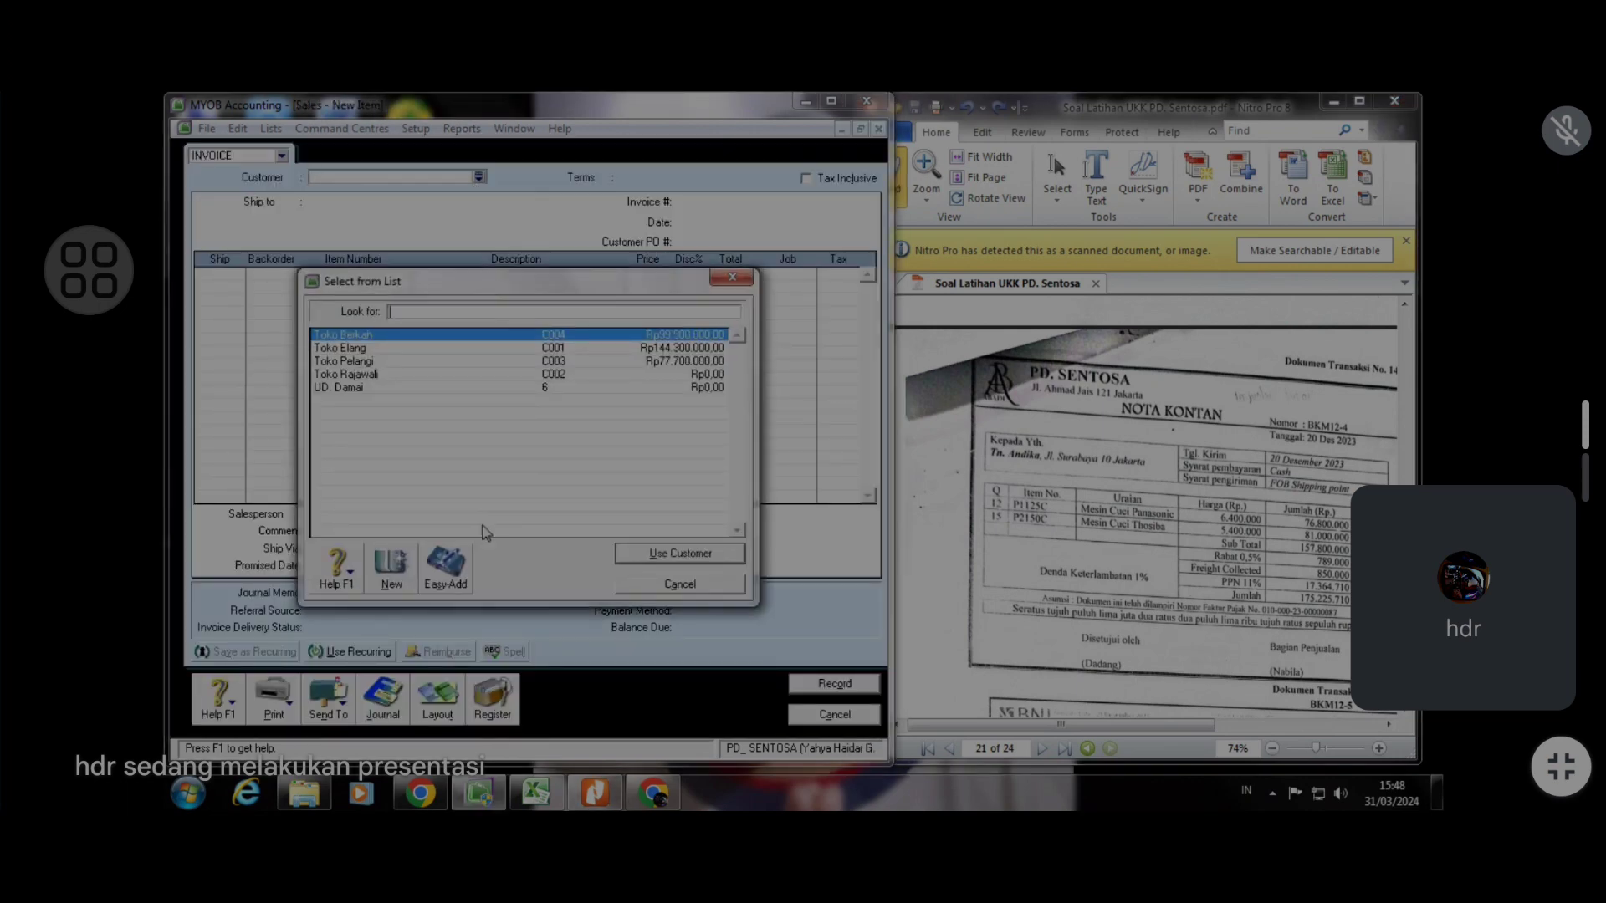
click(390, 569)
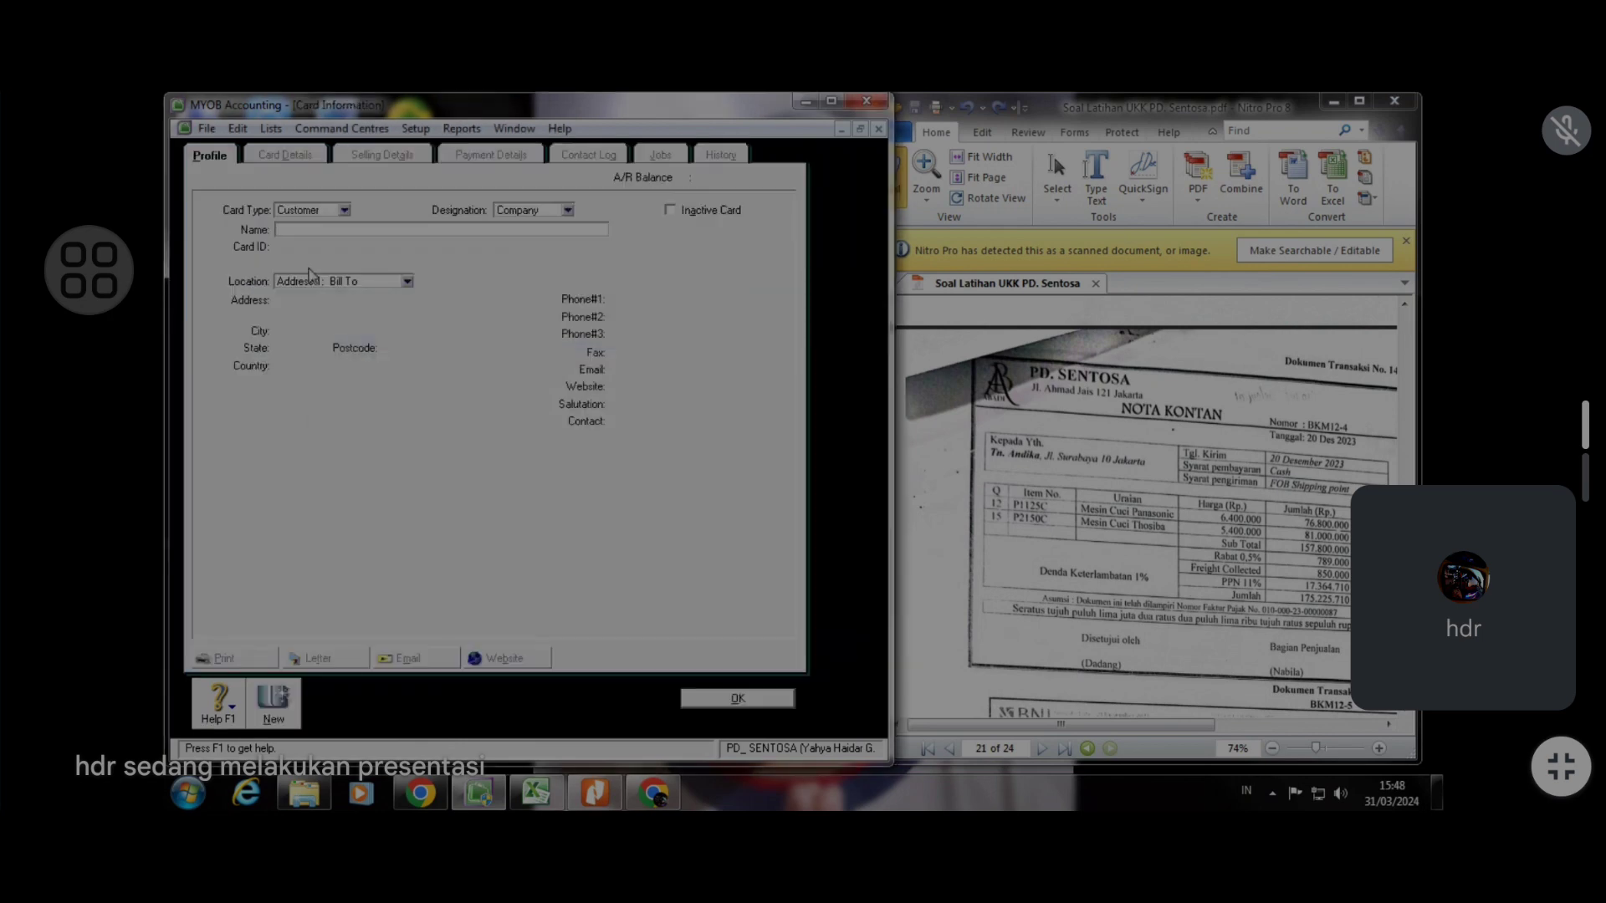
text(Tn. Andika)
key(Tab)
text(7)
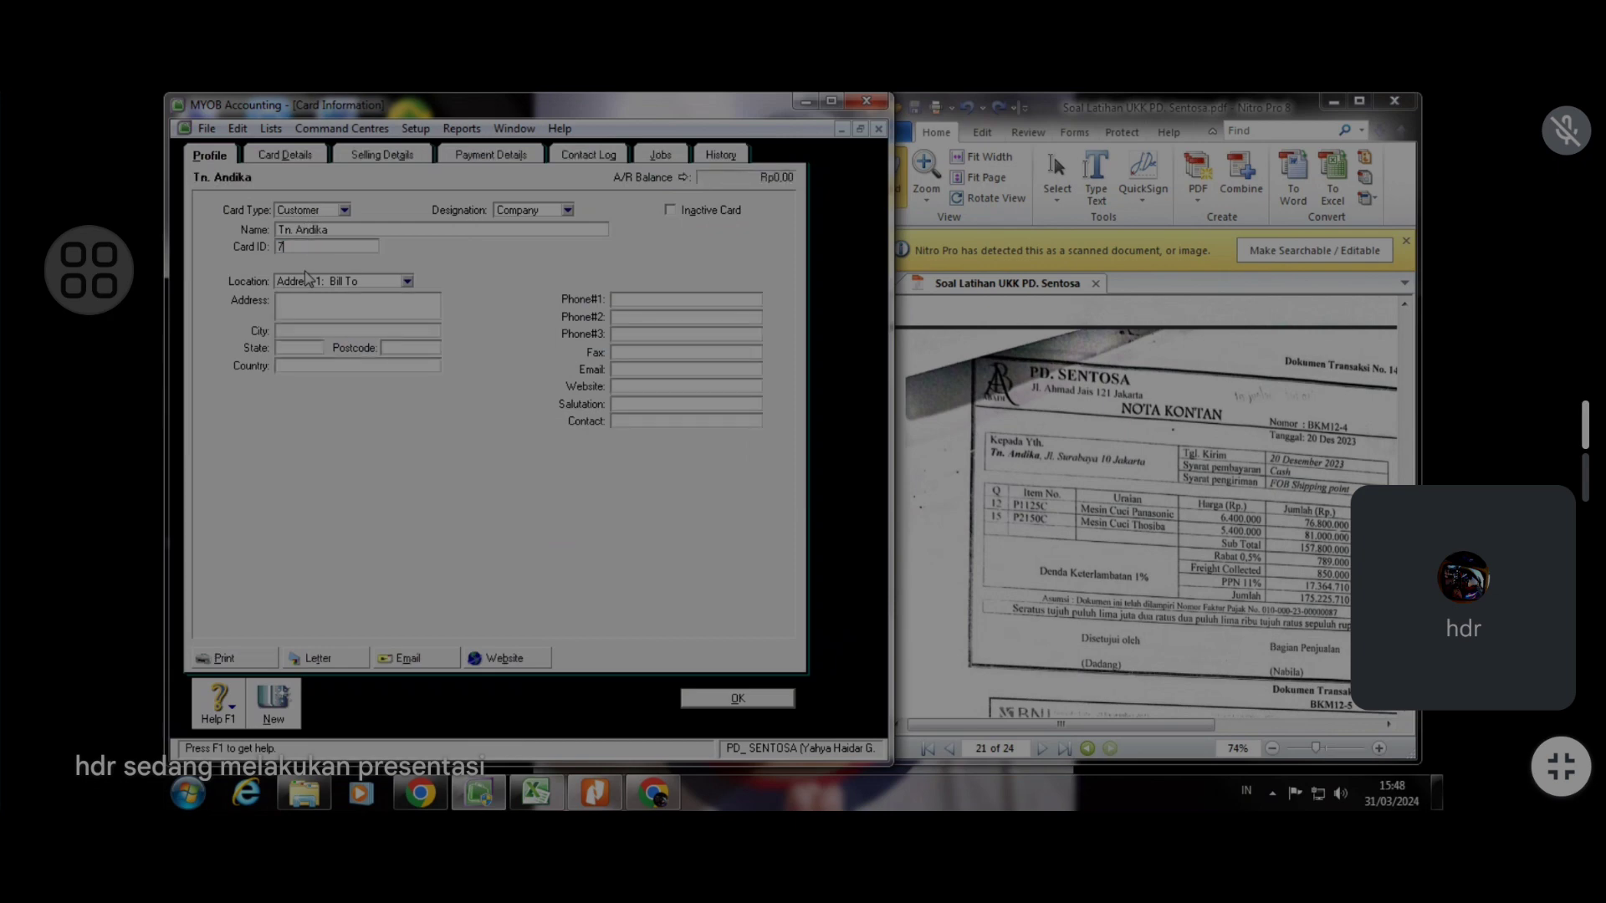
click(737, 700)
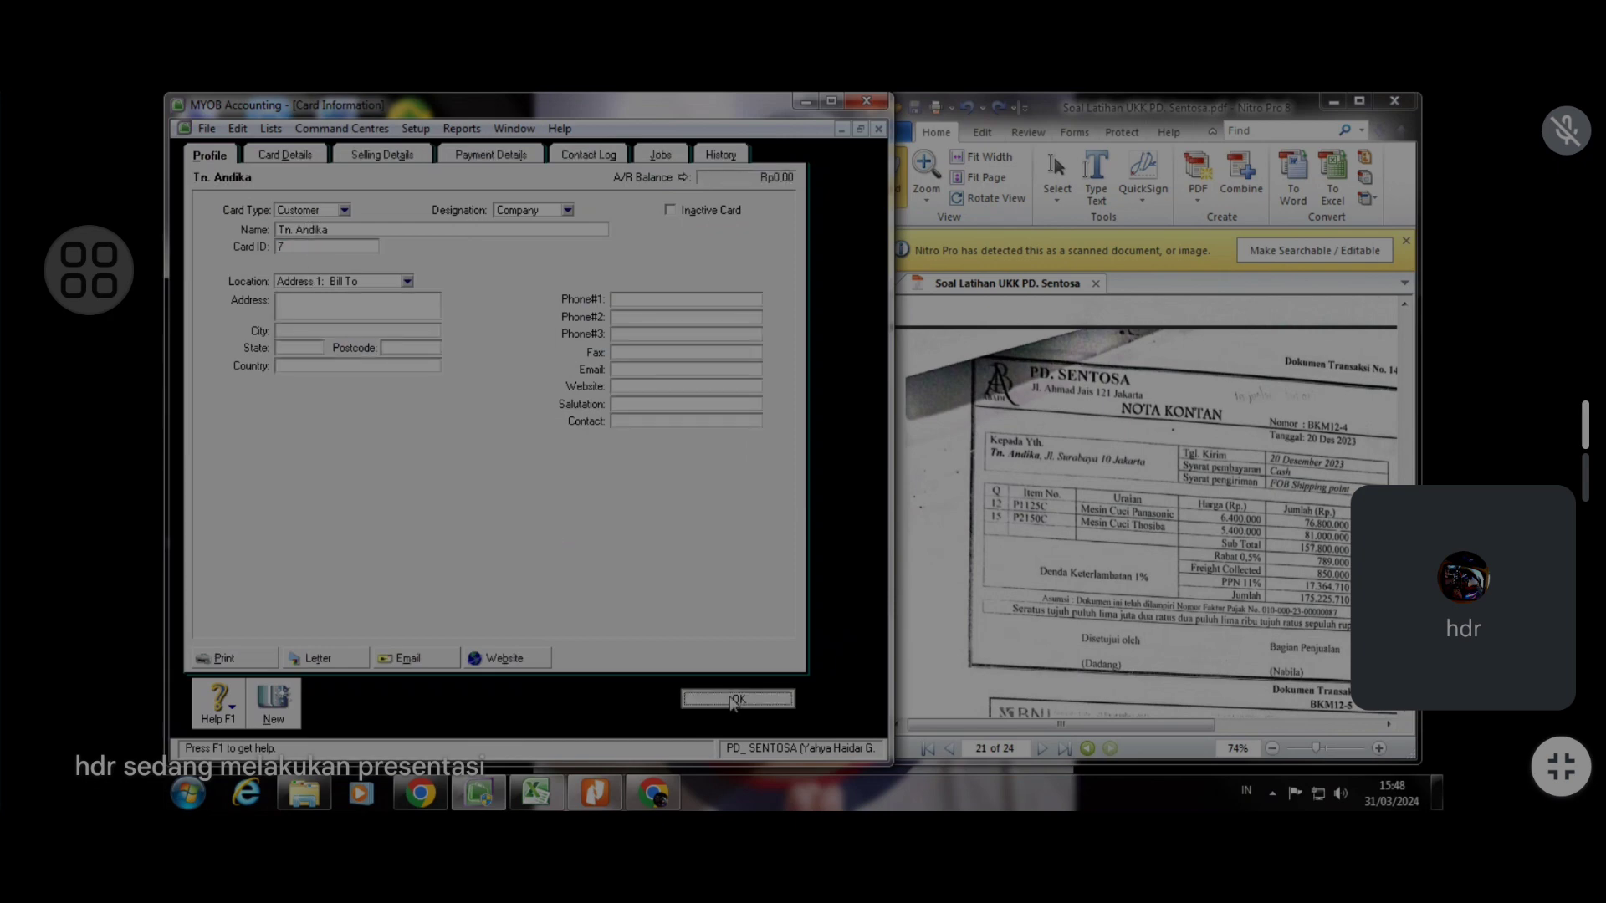
Select customer Tn. Andika, set invoice number BKM12-4 and date 20/12/2023
click(478, 177)
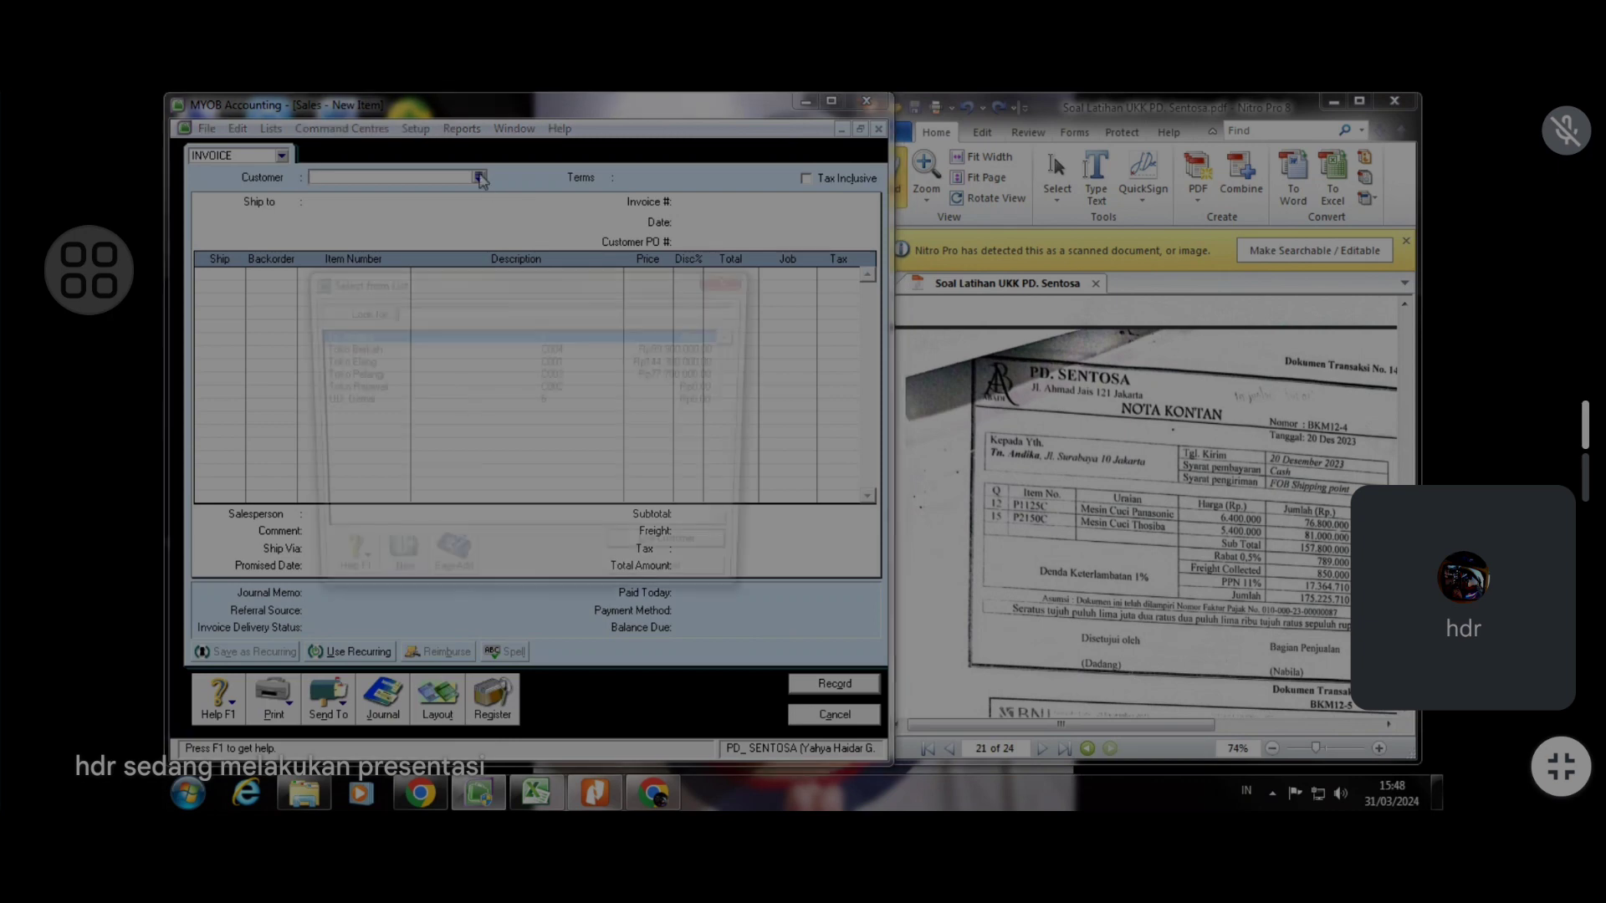
click(684, 555)
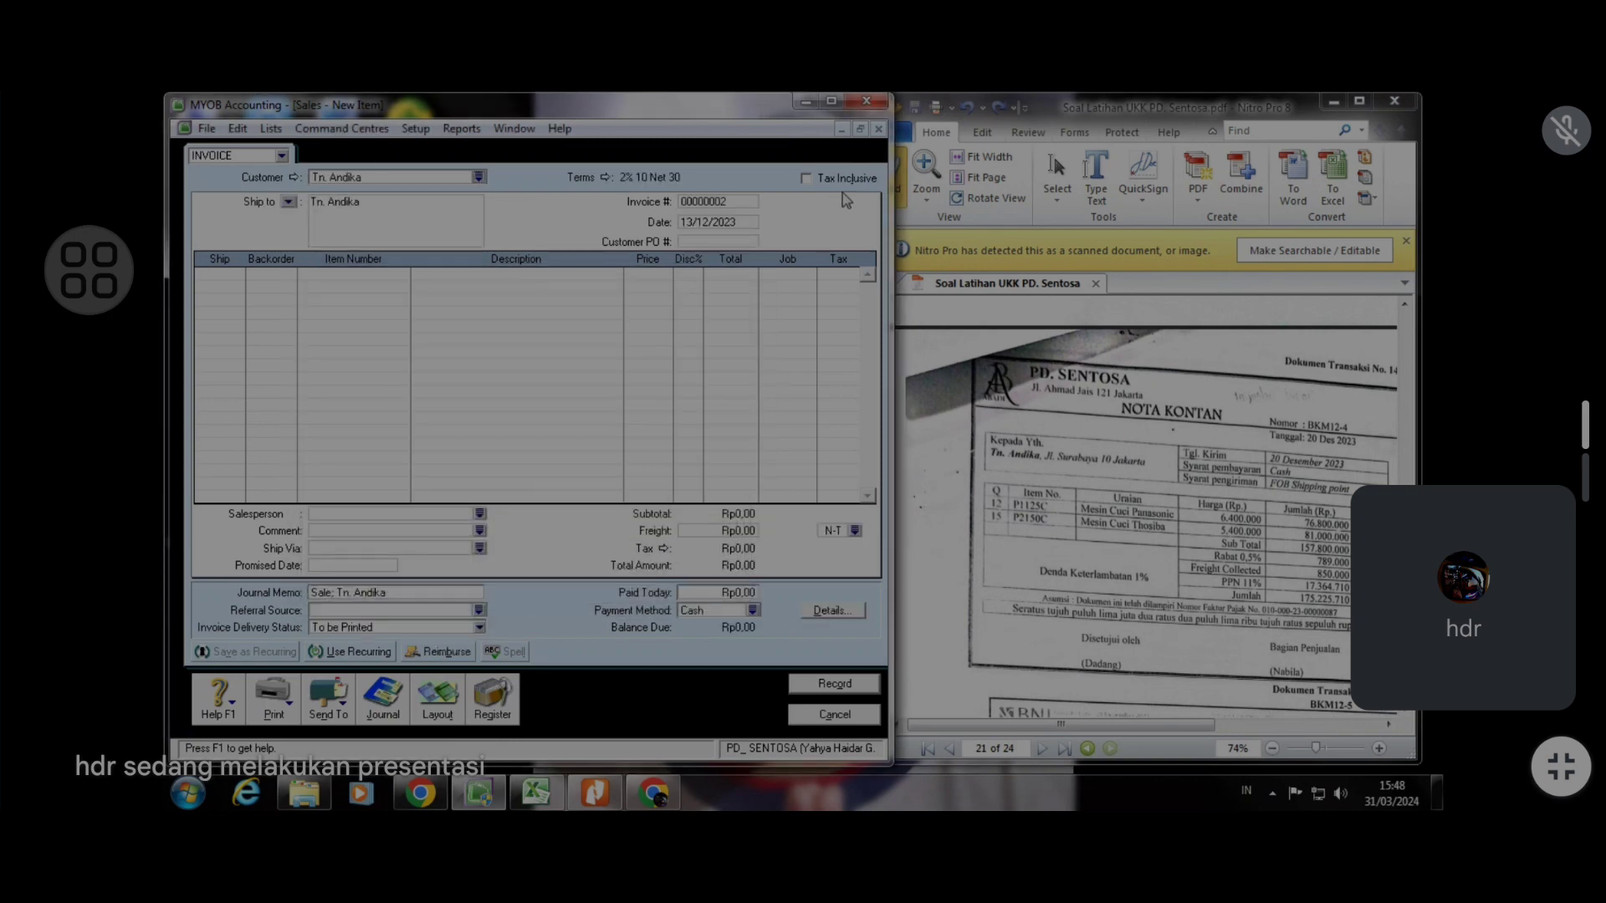
click(725, 201)
text(BKM12-4)
click(691, 222)
click(692, 222)
key(BackSpace)
key(BackSpace)
text(20)
Add a line shipping 12 of item P1125 C at a price of 6.400.000
click(234, 277)
text(12)
key(Tab)
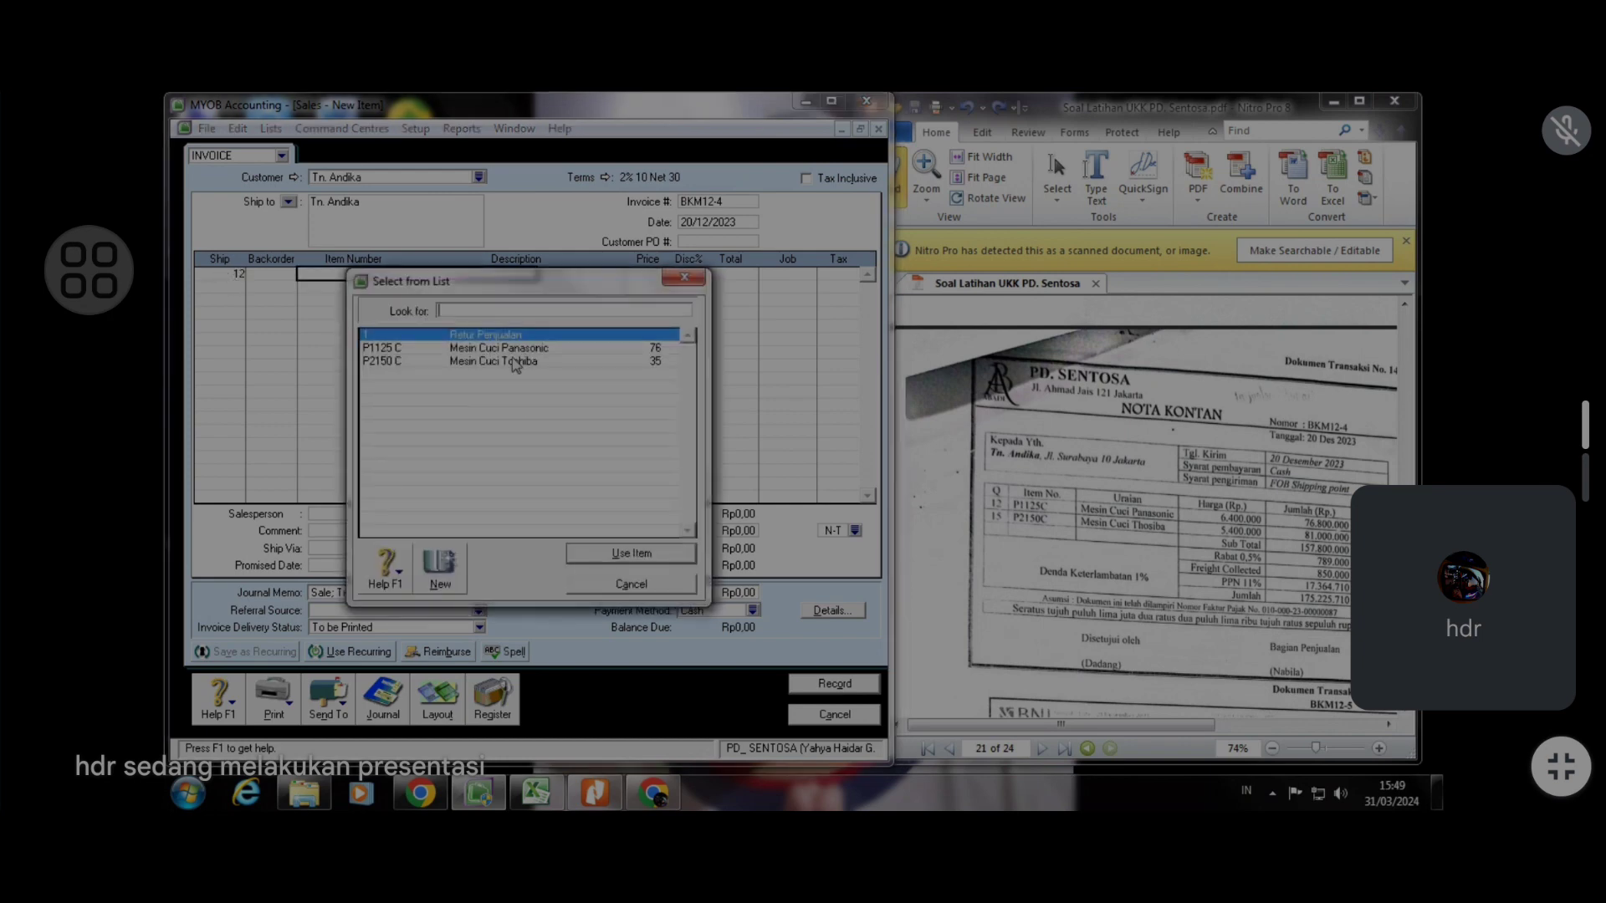
click(512, 348)
click(631, 554)
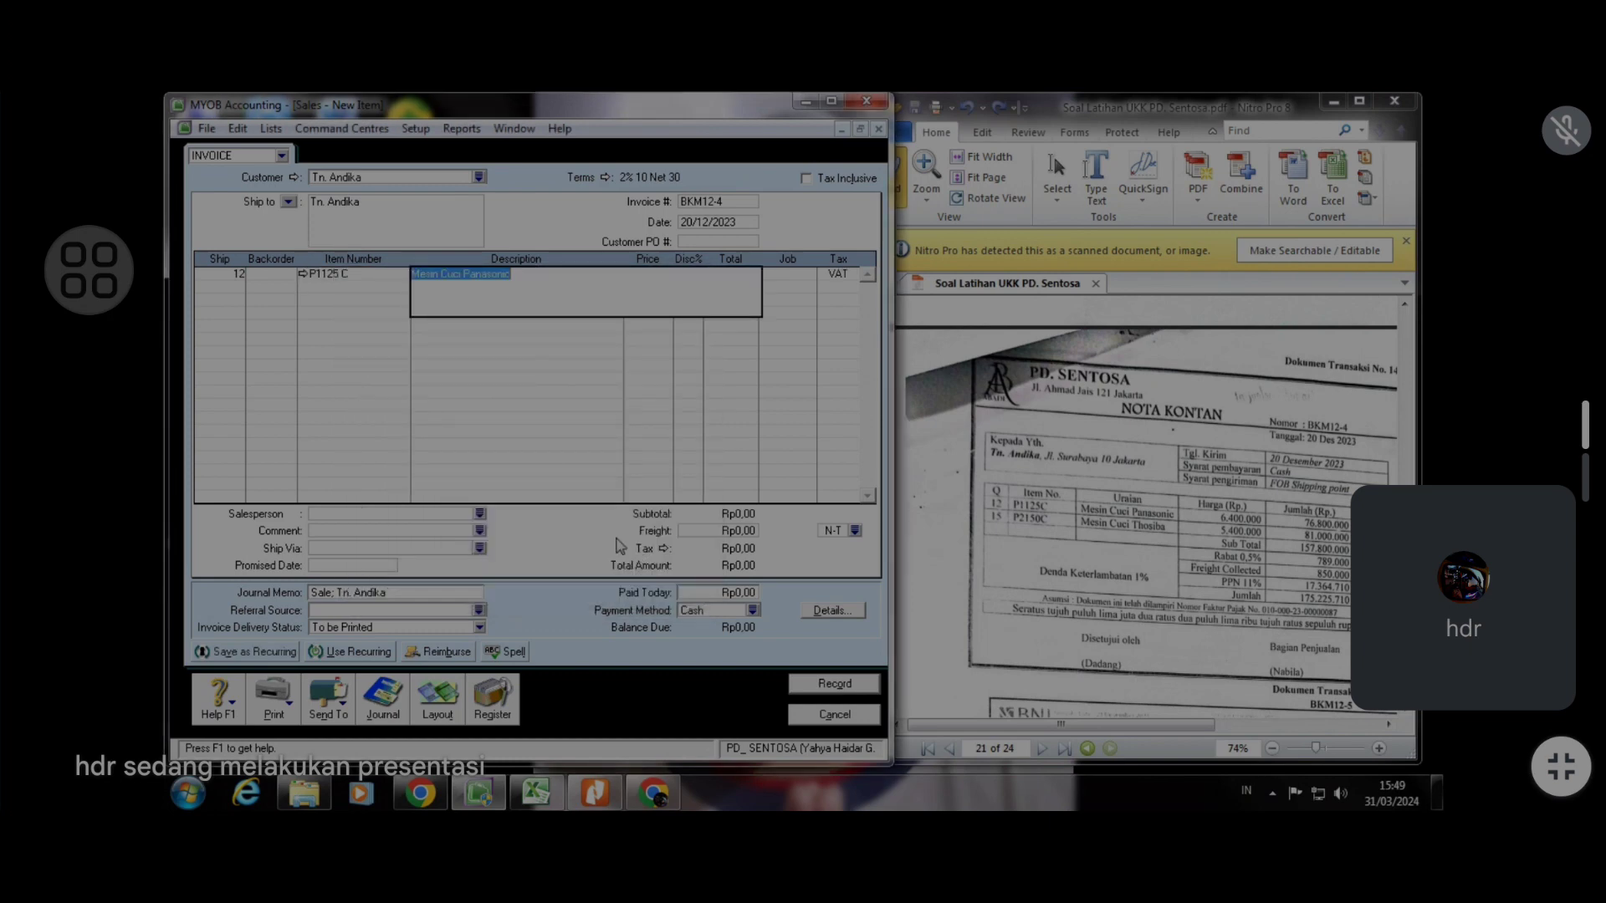
key(Tab)
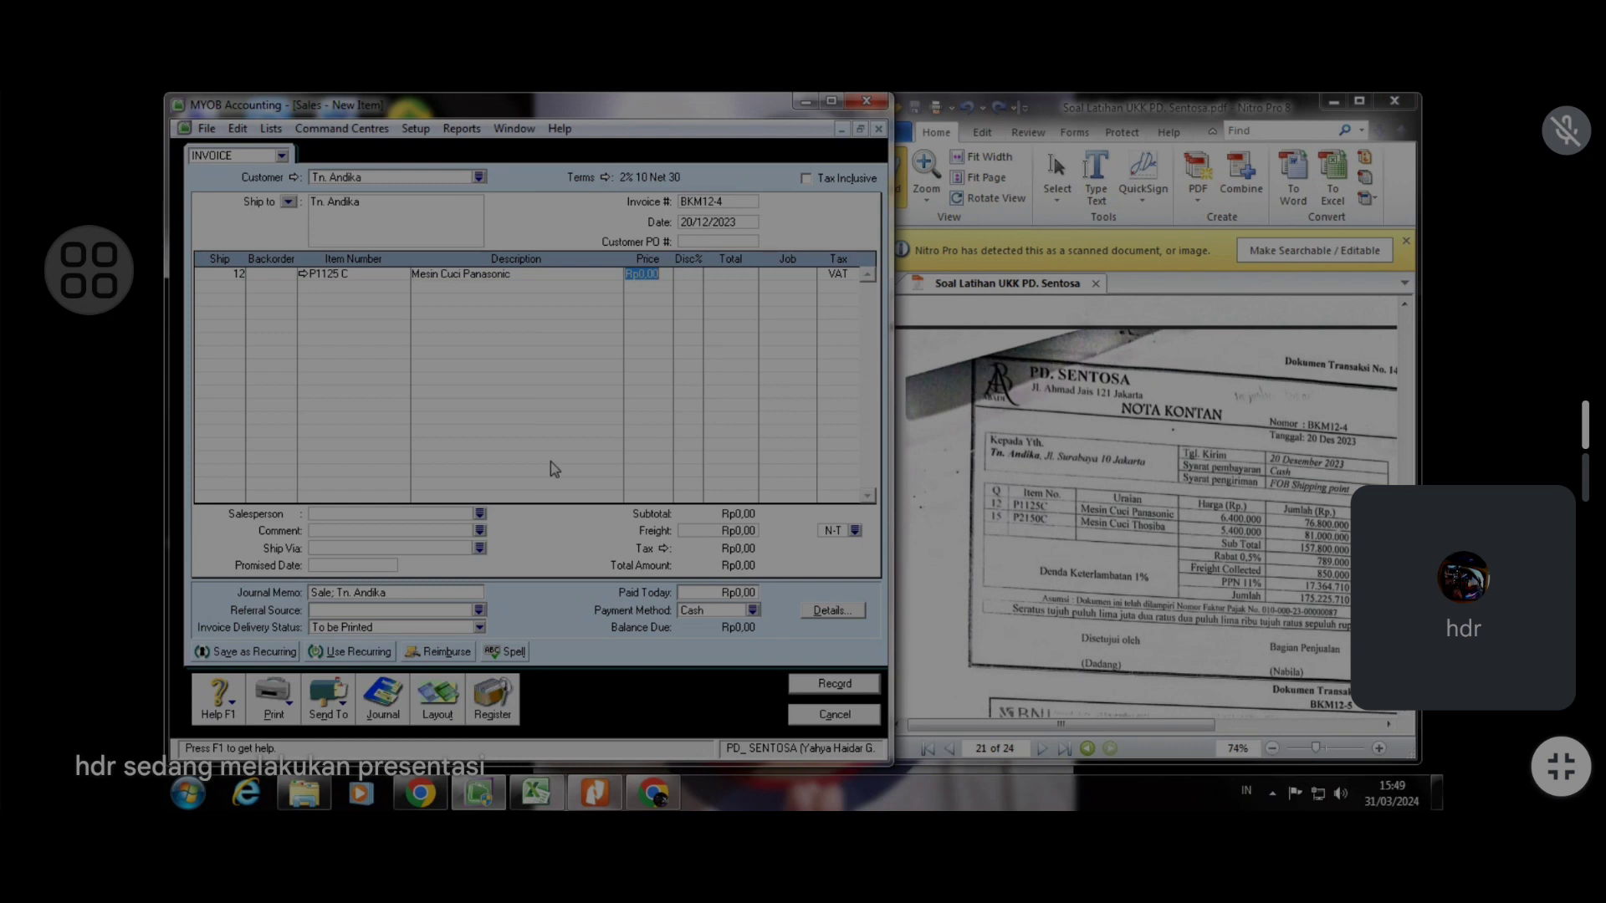
text(6400000)
key(Tab)
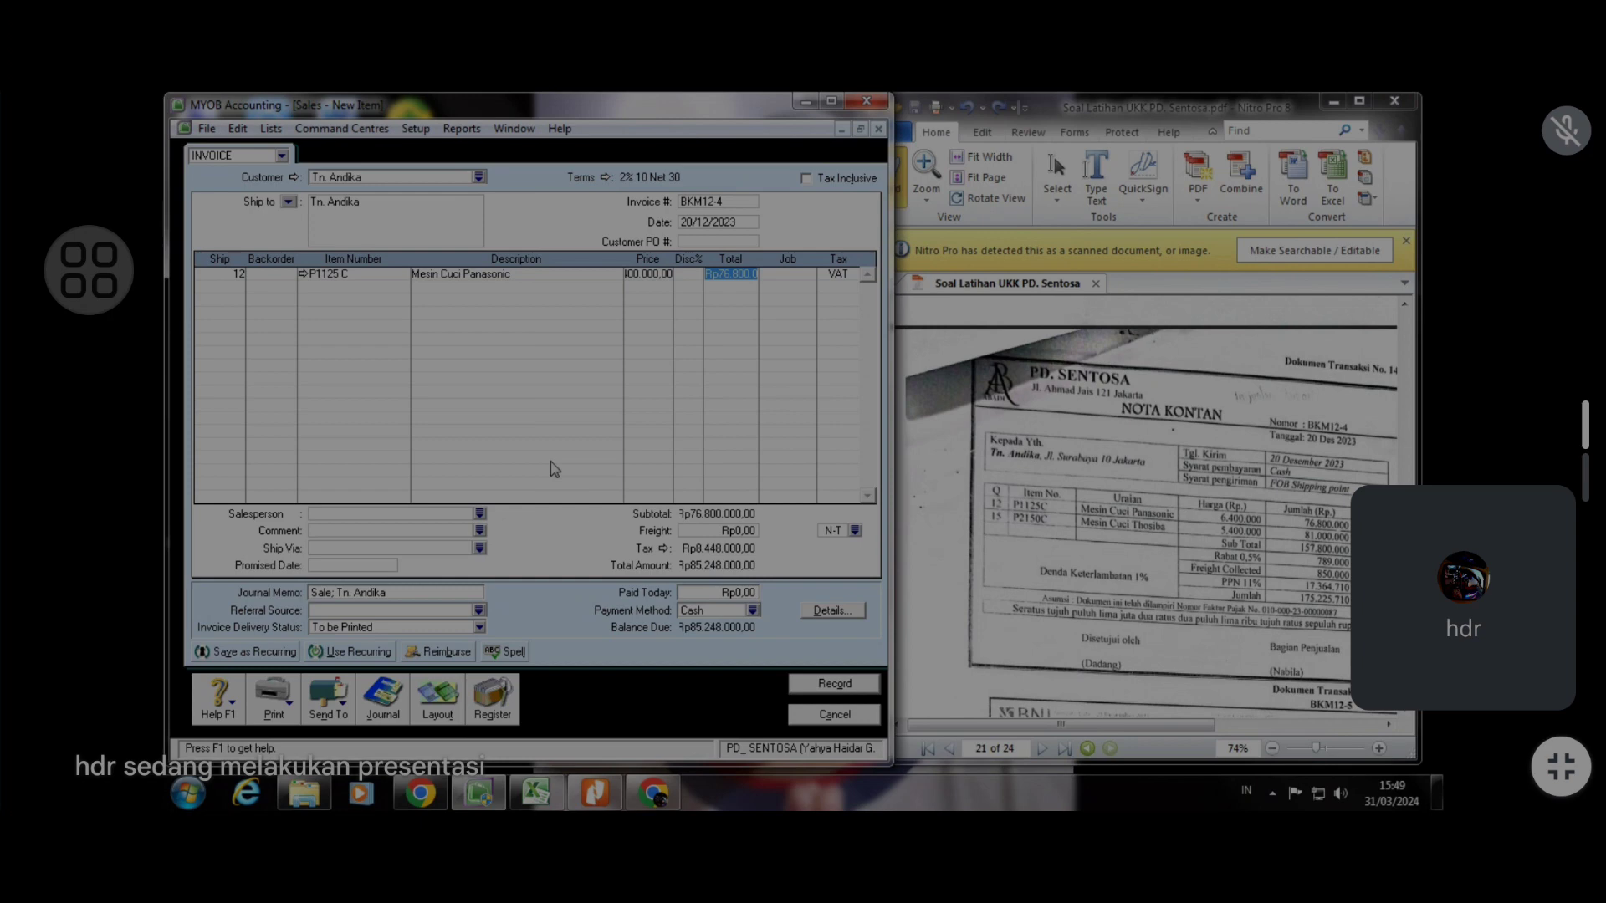
Add a second line shipping 15 of item P2150 C at a price of 5.400.000
key(Tab)
key(Tab)
key(Tab)
text(15)
key(Tab)
key(Tab)
key(Tab)
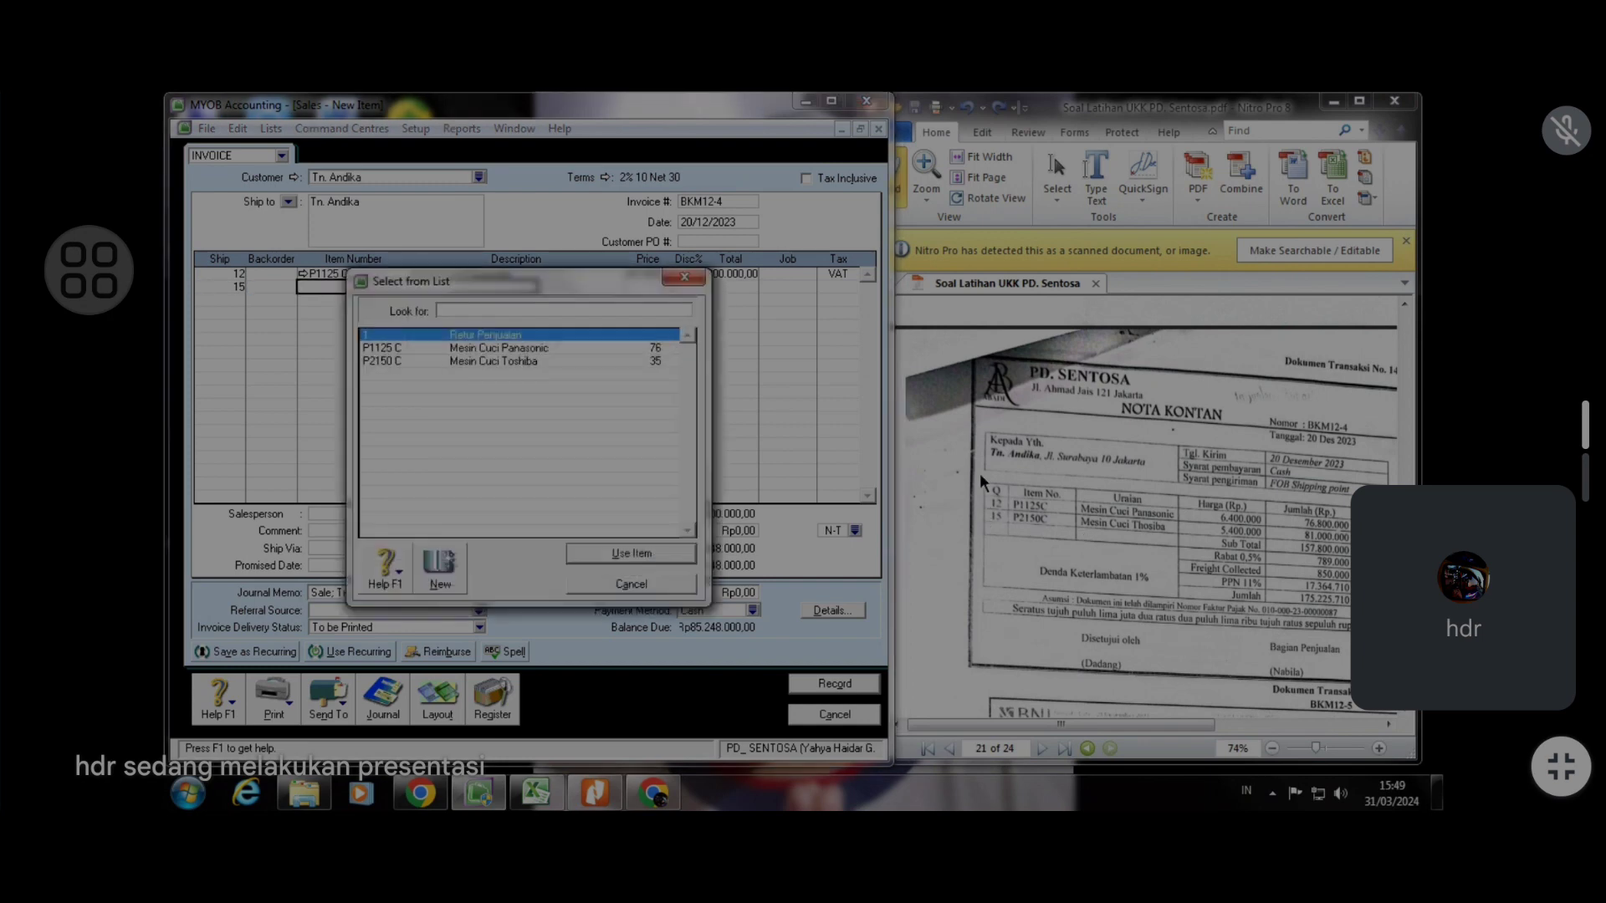
click(584, 362)
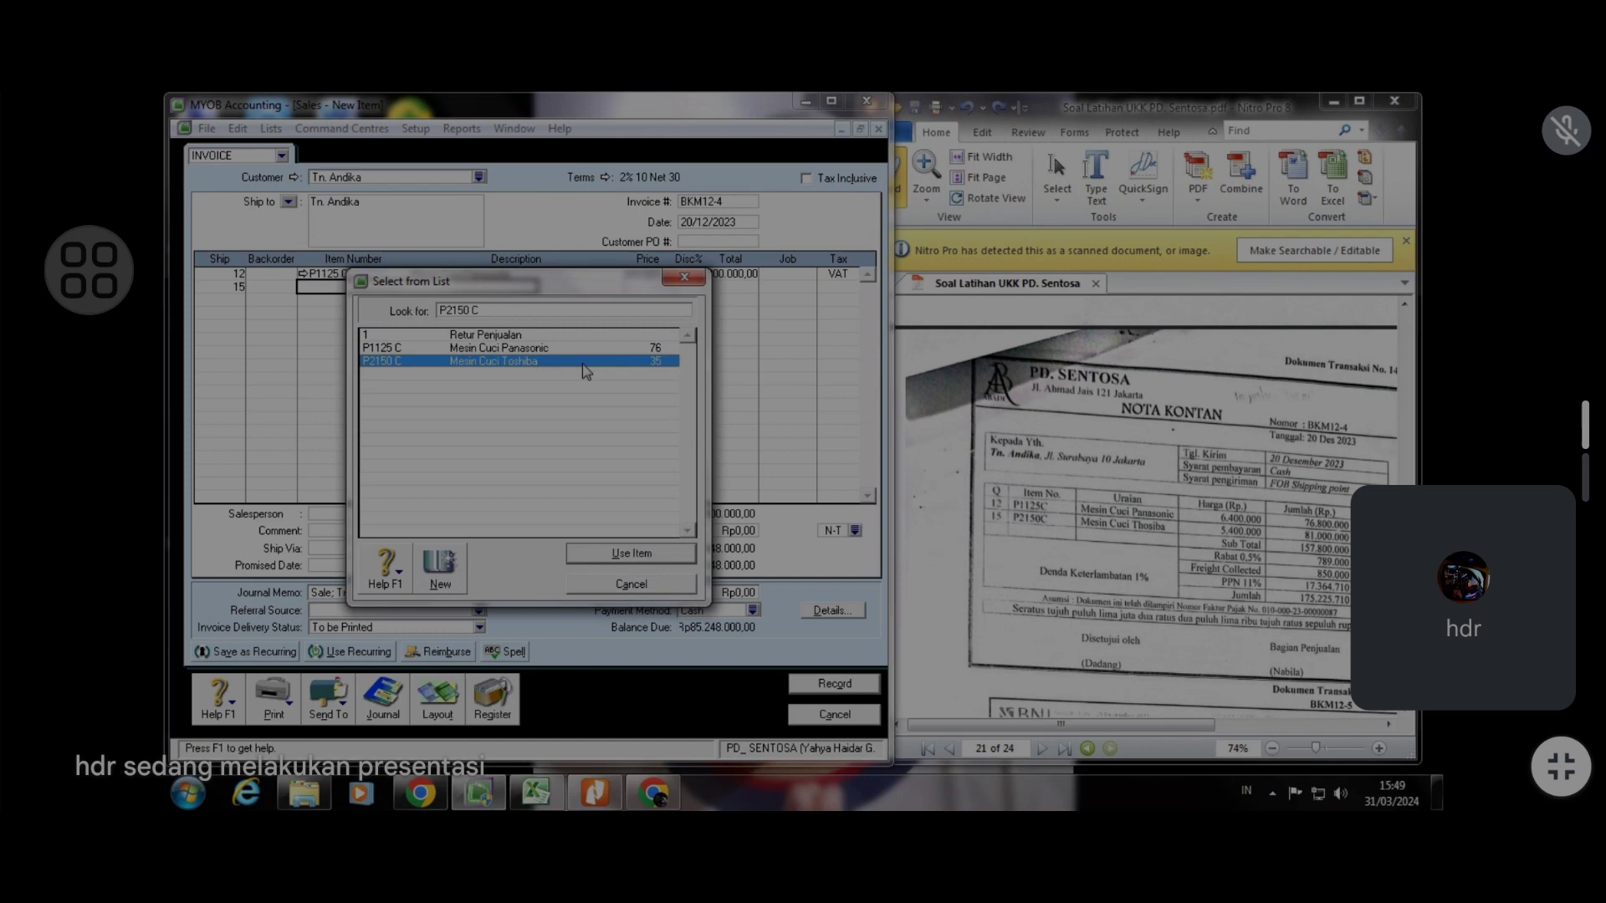
click(651, 556)
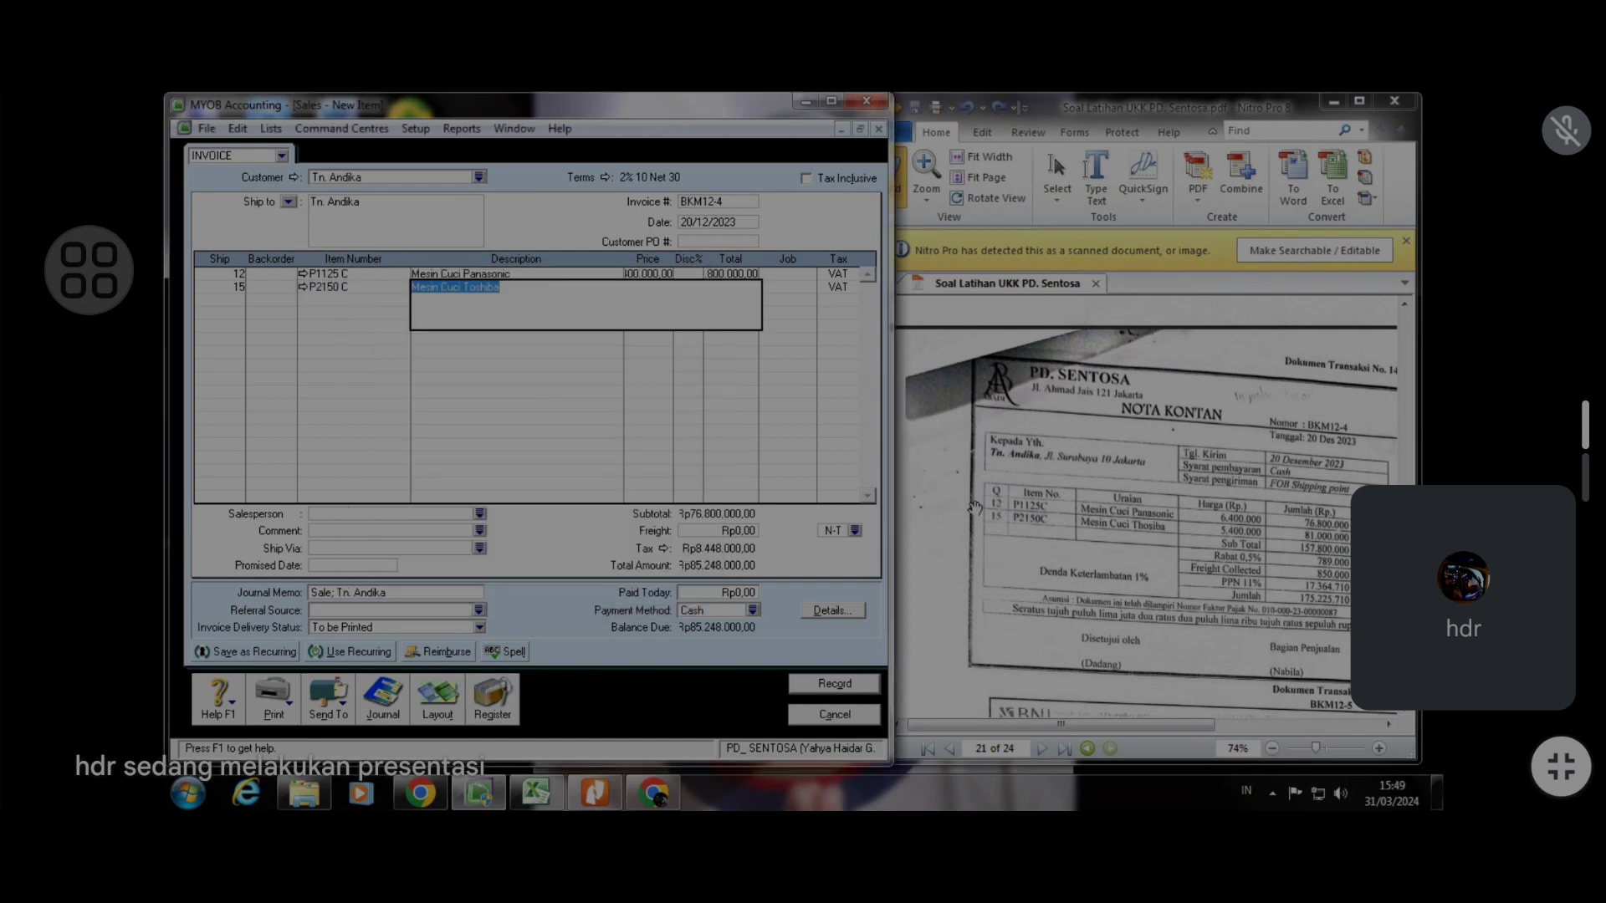
key(Tab)
text(5)
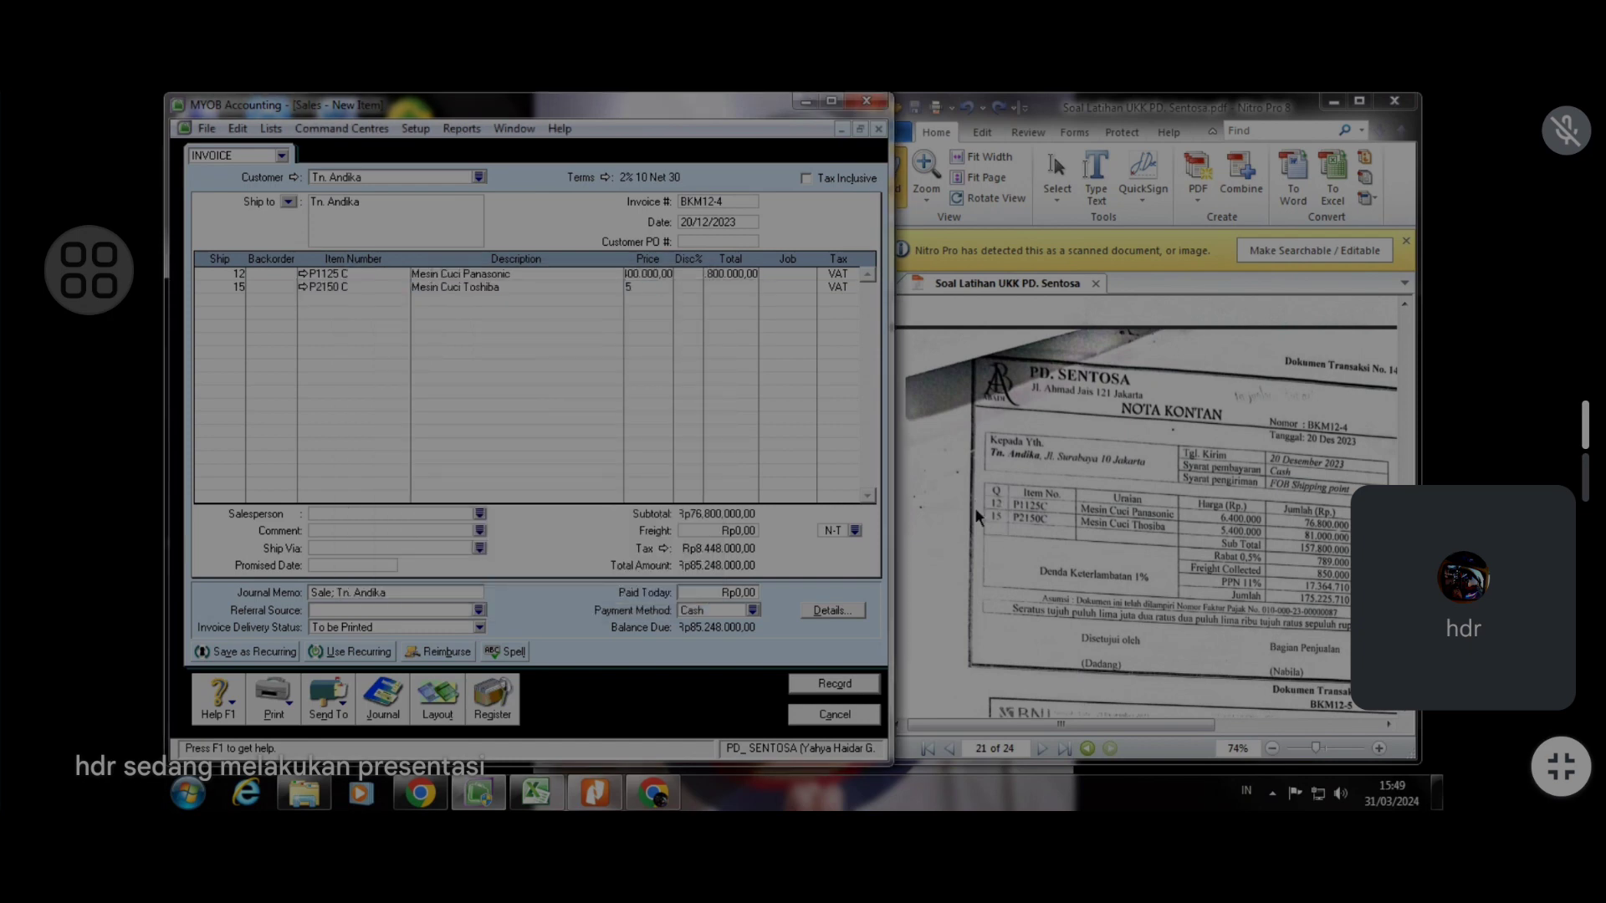
text(400000)
key(Tab)
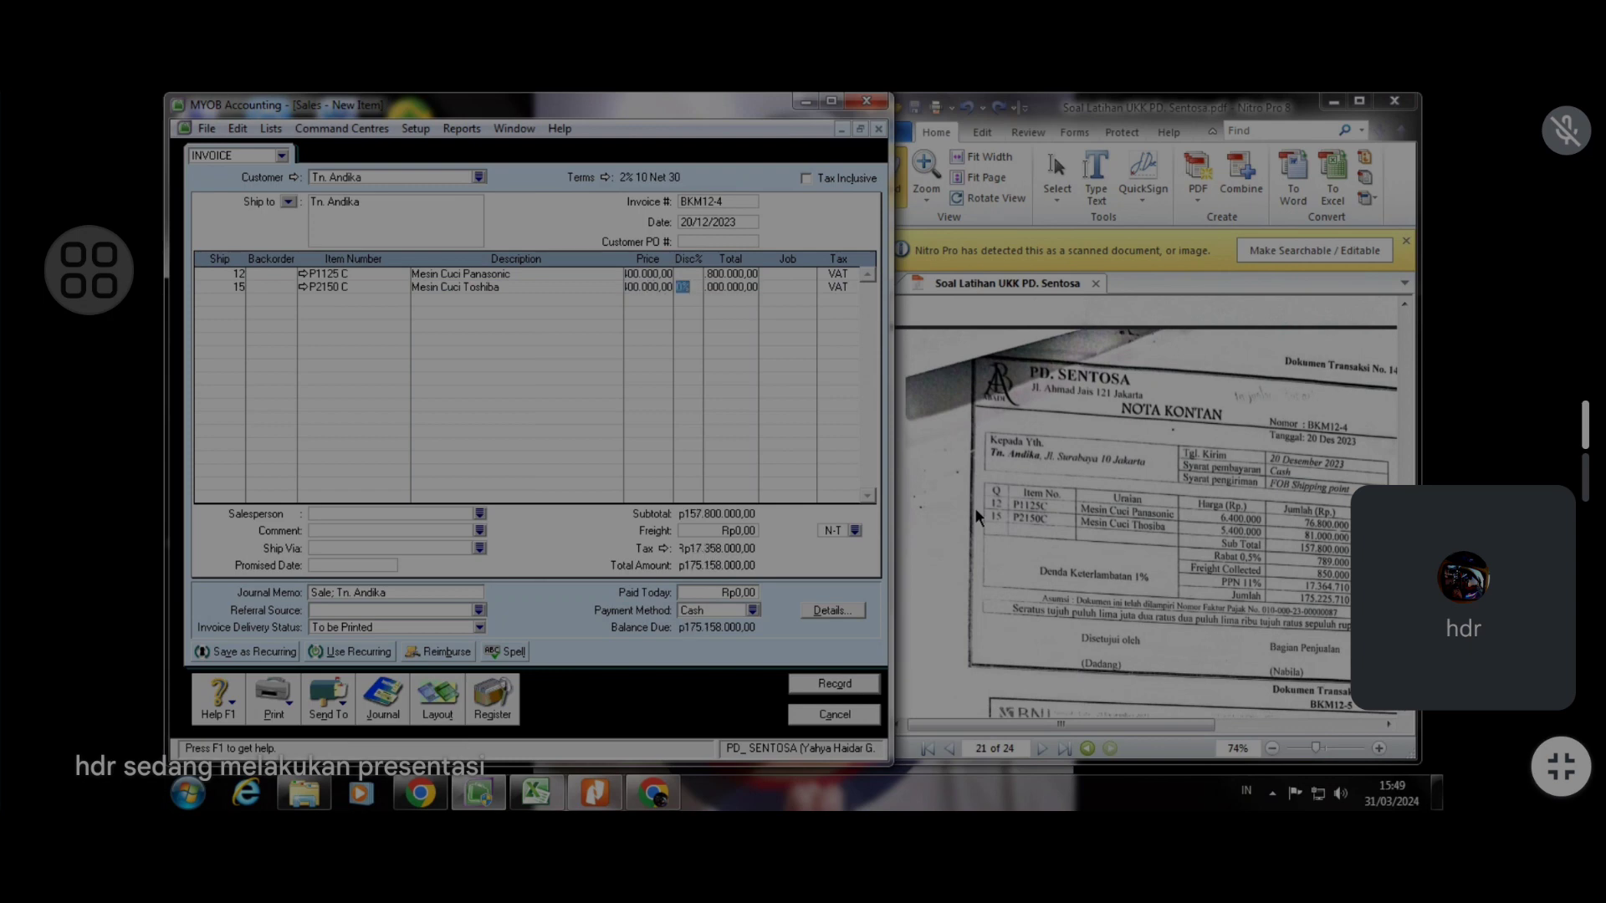
key(Tab)
Apply a 0,5% discount to both invoice lines
click(689, 276)
text(0,5)
click(692, 290)
text(0,5)
key(Tab)
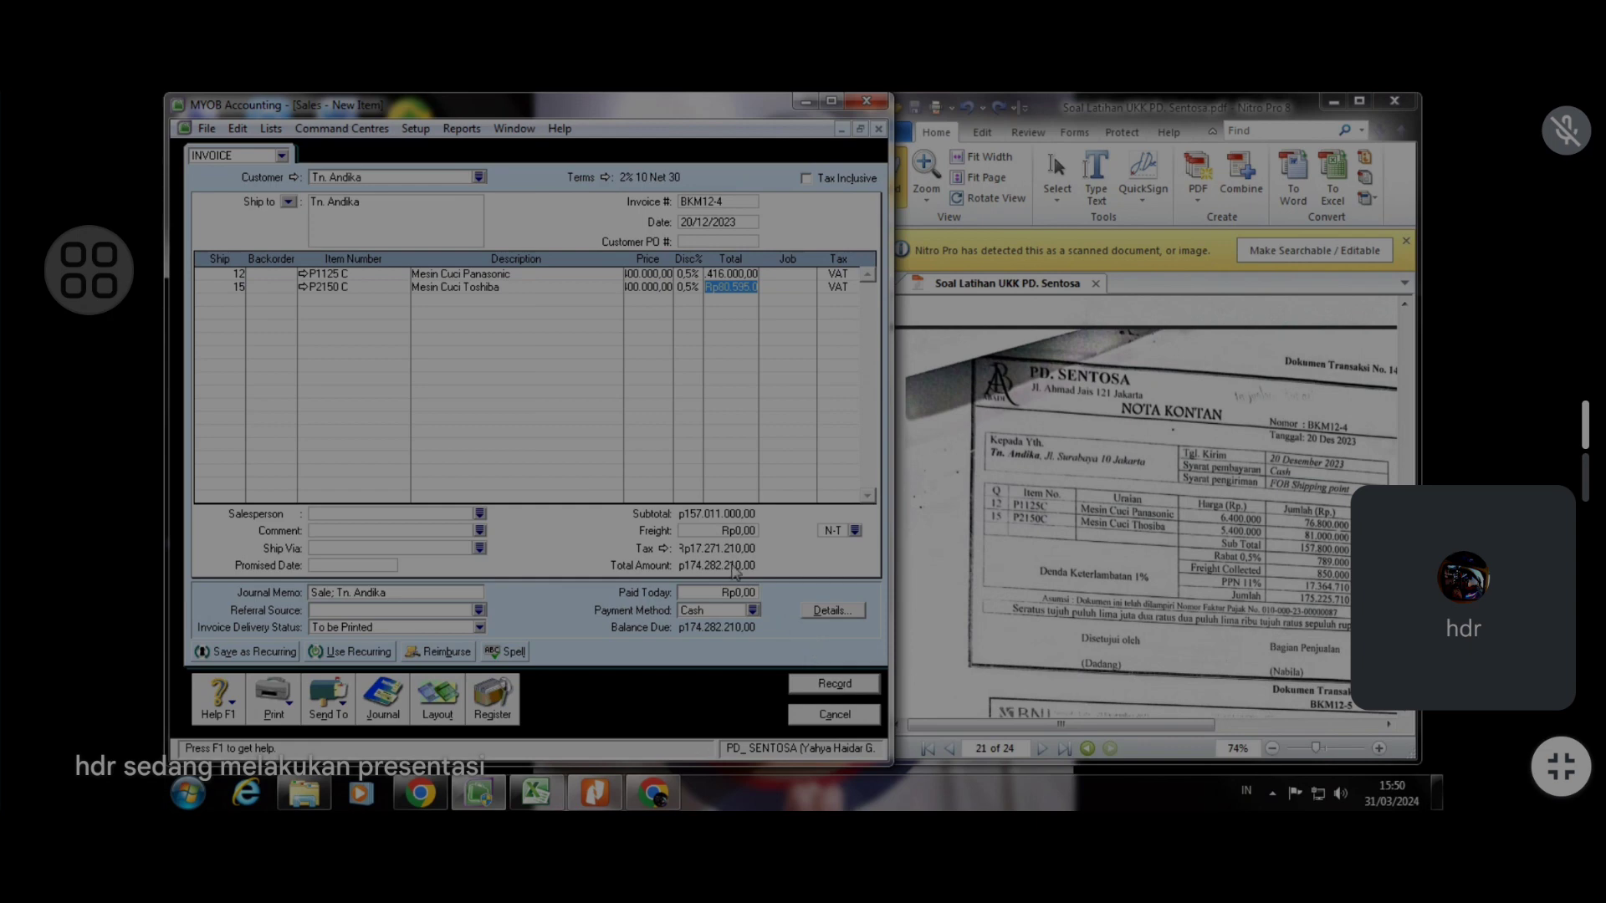
Set the invoice freight amount to 850.000
click(733, 534)
text(850000)
key(Tab)
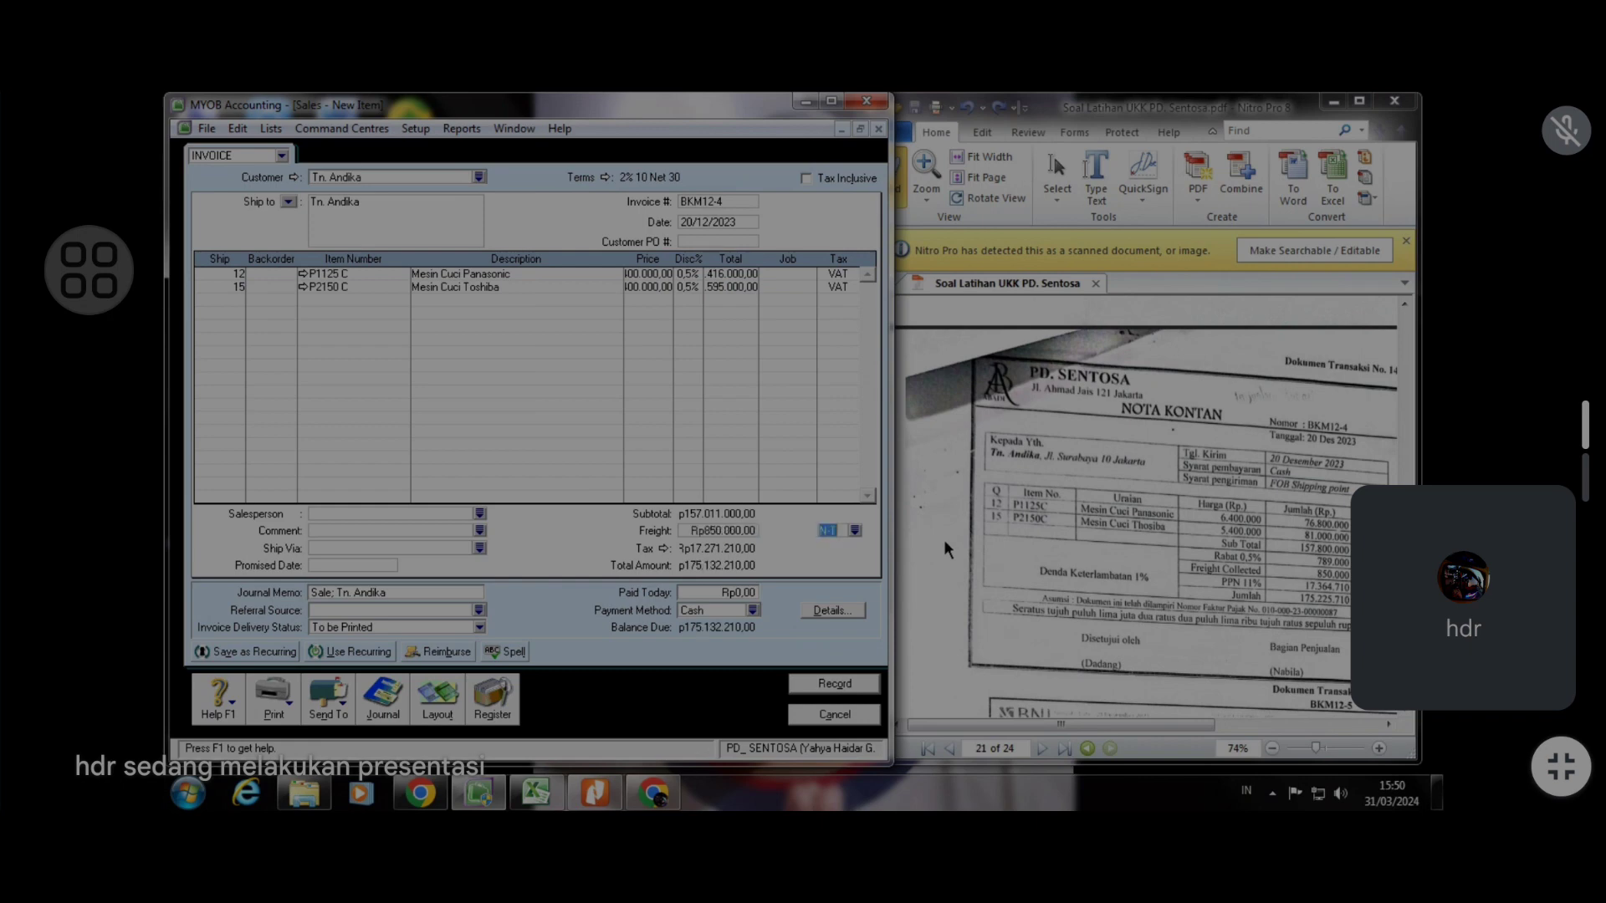
Change the freight tax code to VAT
drag(1507, 633, 720, 709)
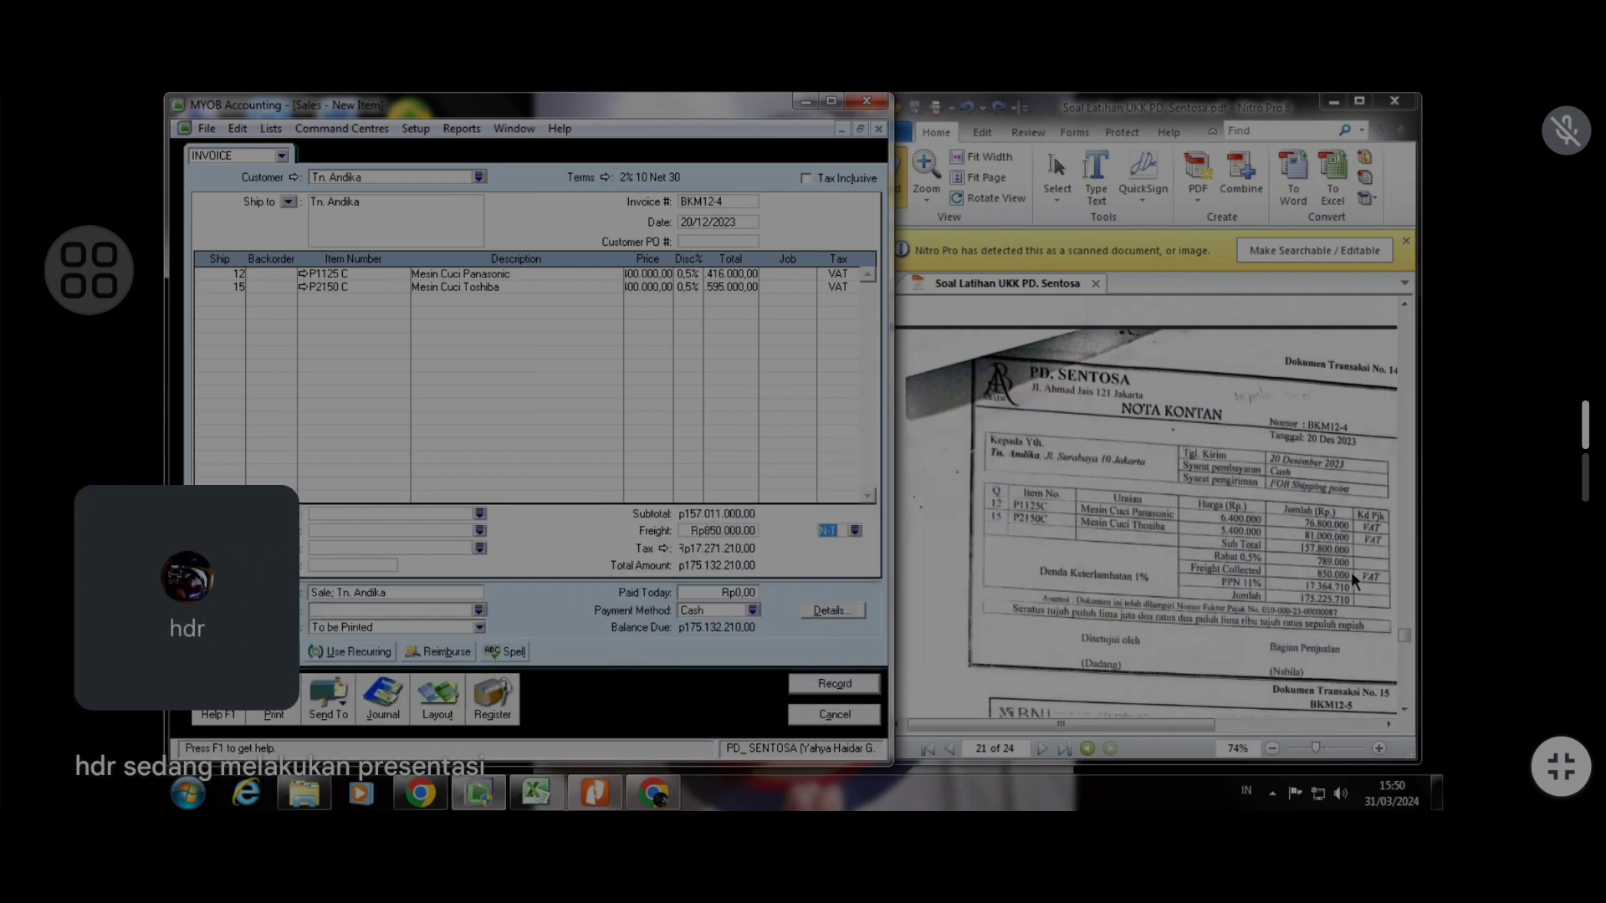
drag(187, 598, 1433, 598)
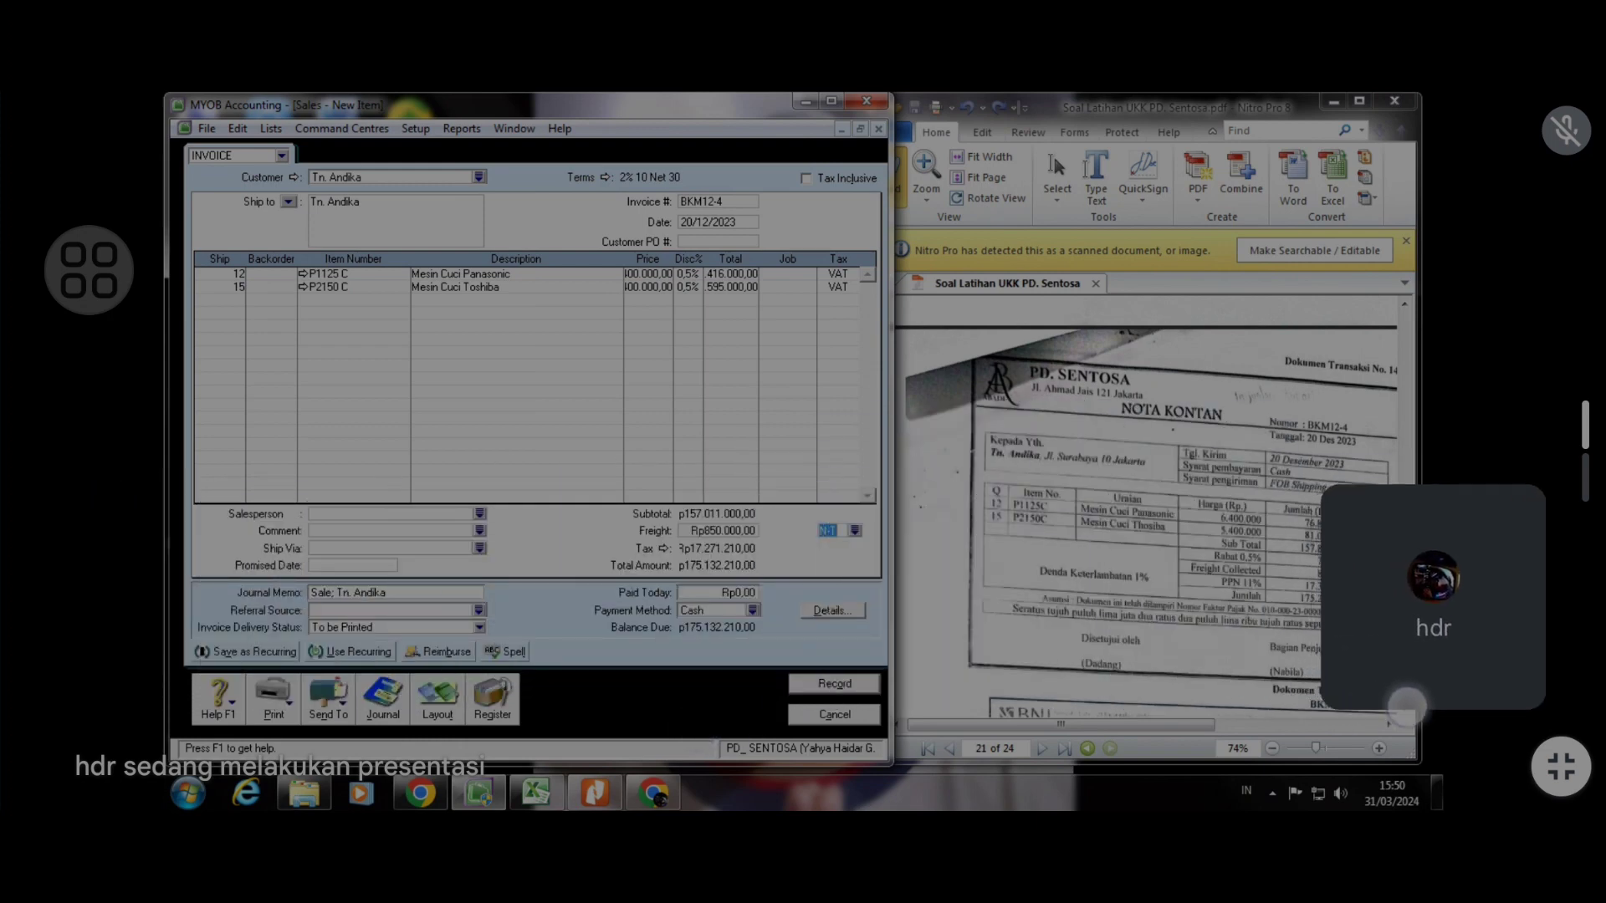
click(854, 530)
click(534, 350)
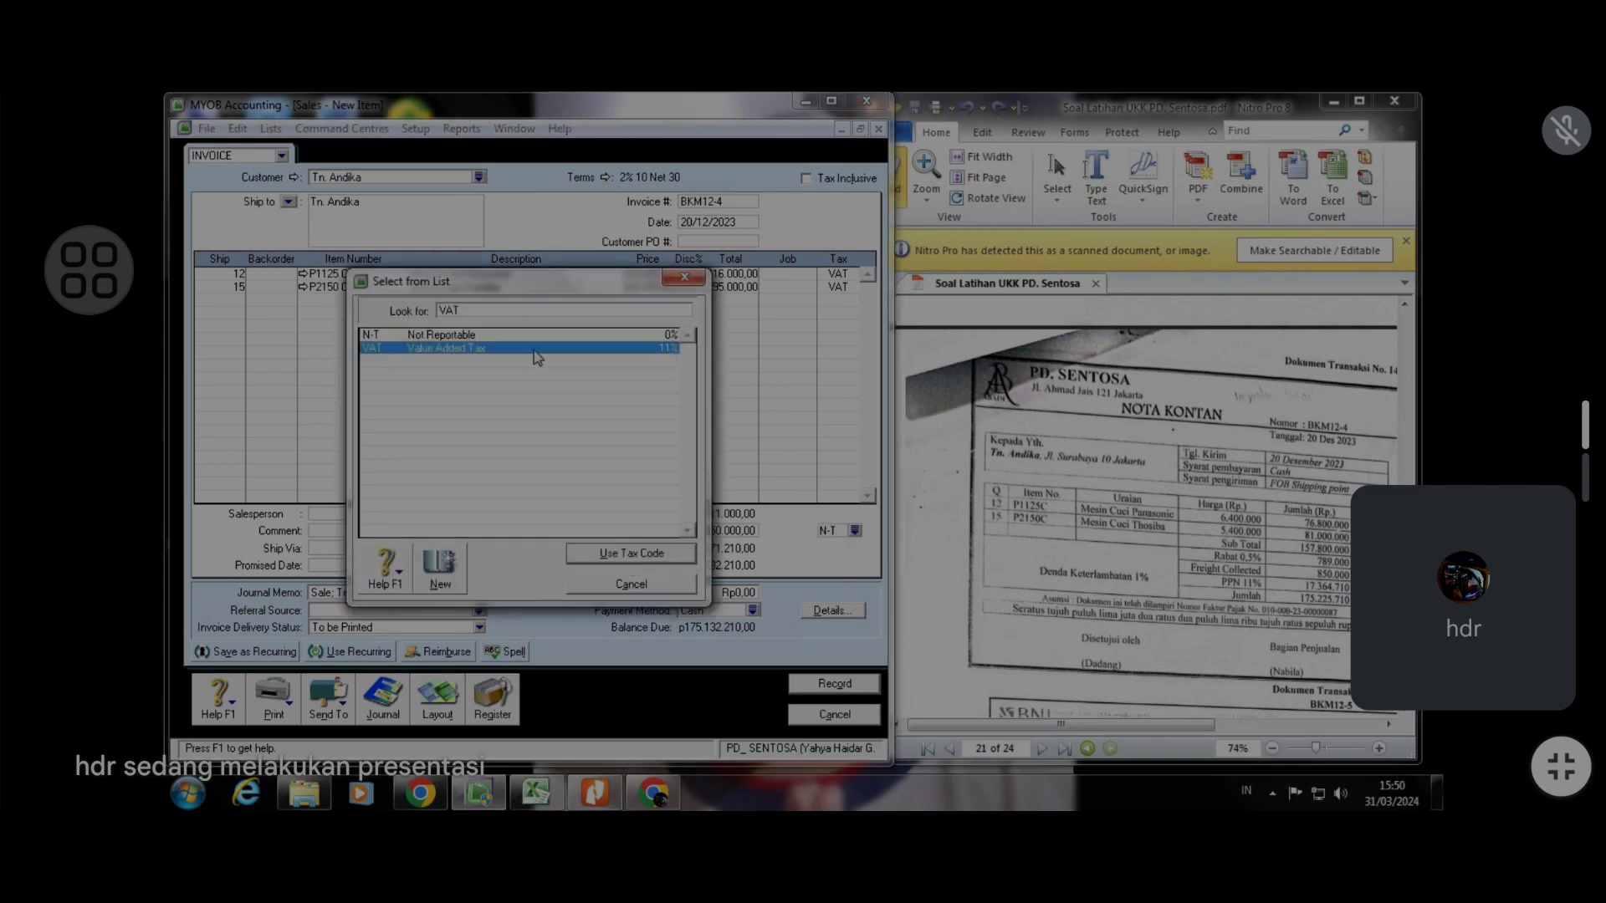
click(630, 554)
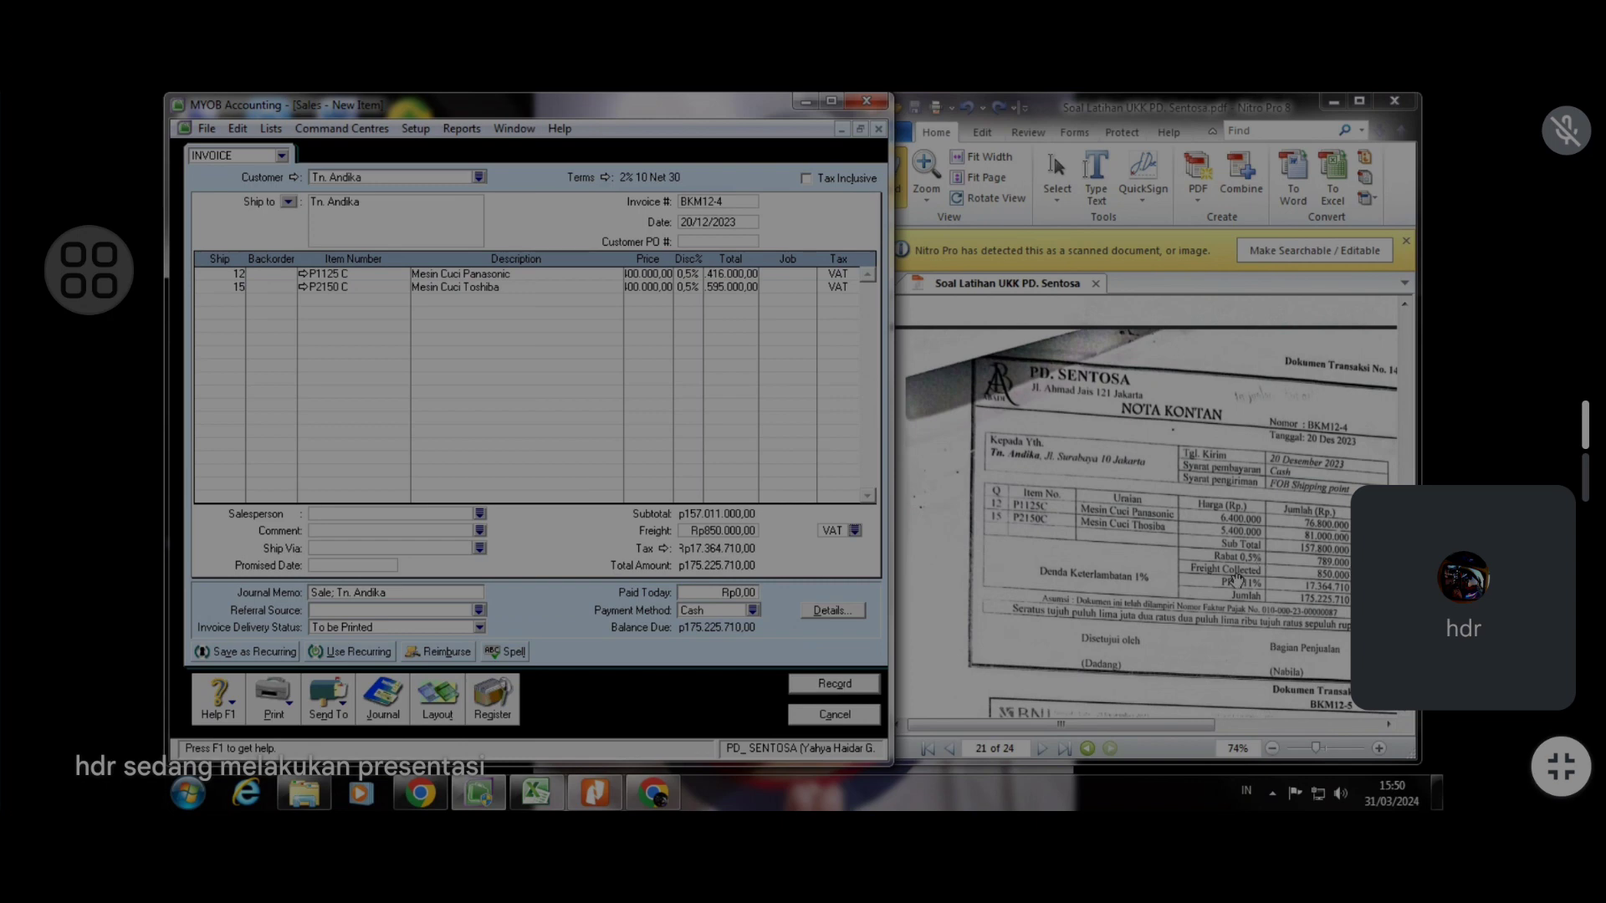
Enter 175.225.710 as the amount paid today
click(721, 594)
text(175225710)
key(Tab)
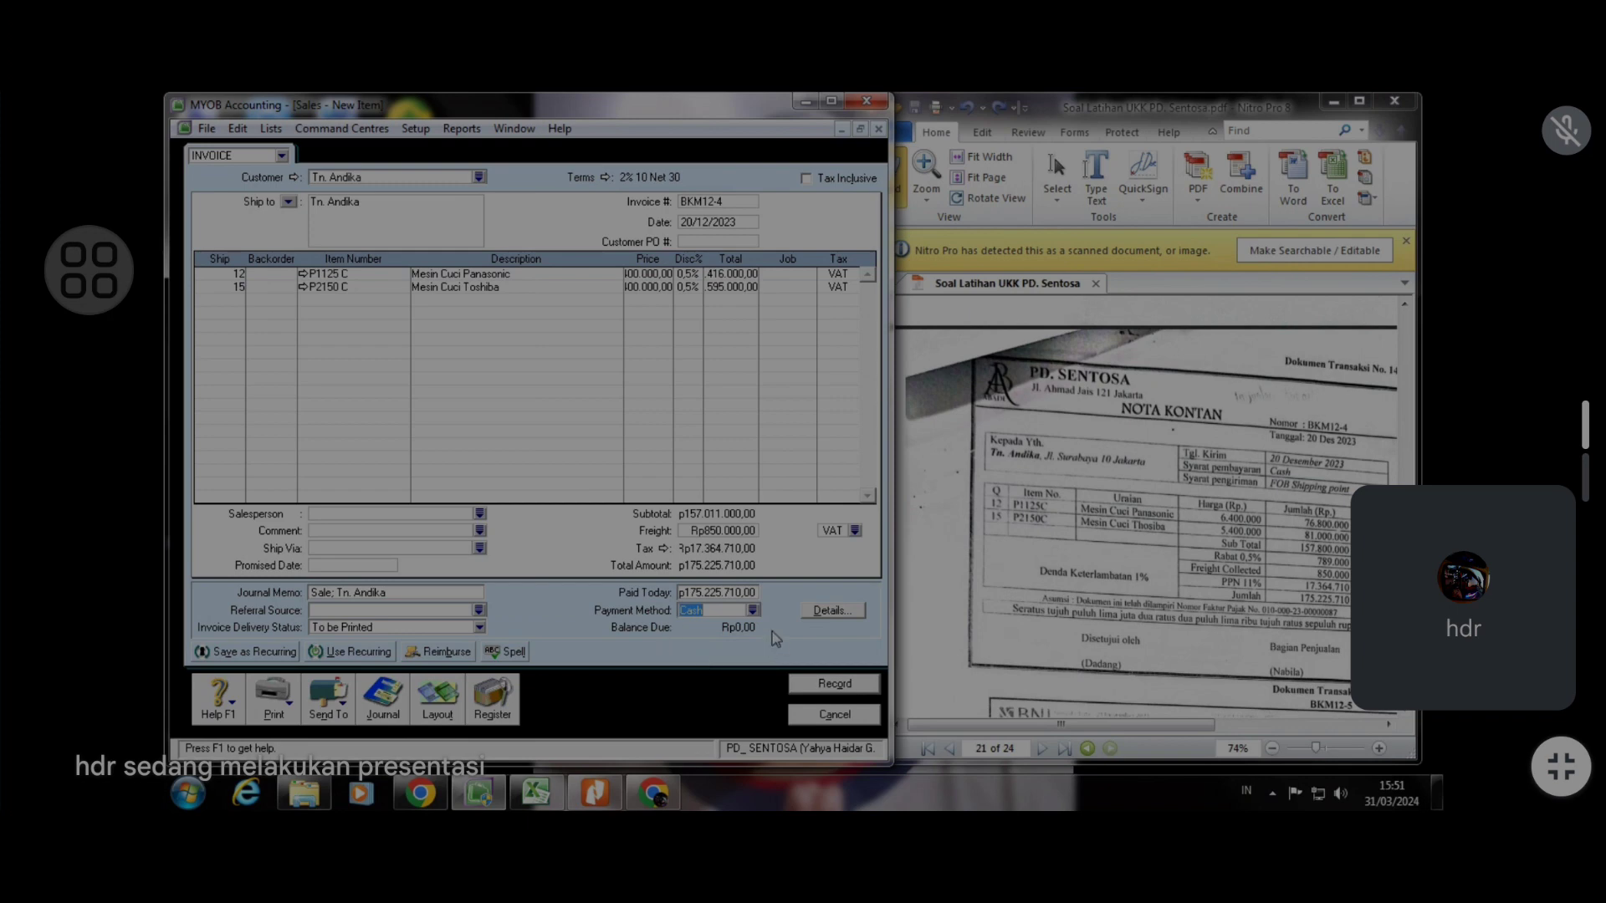
Record the cash sale, ignoring all spelling suggestions, and close the sales entry window
click(833, 685)
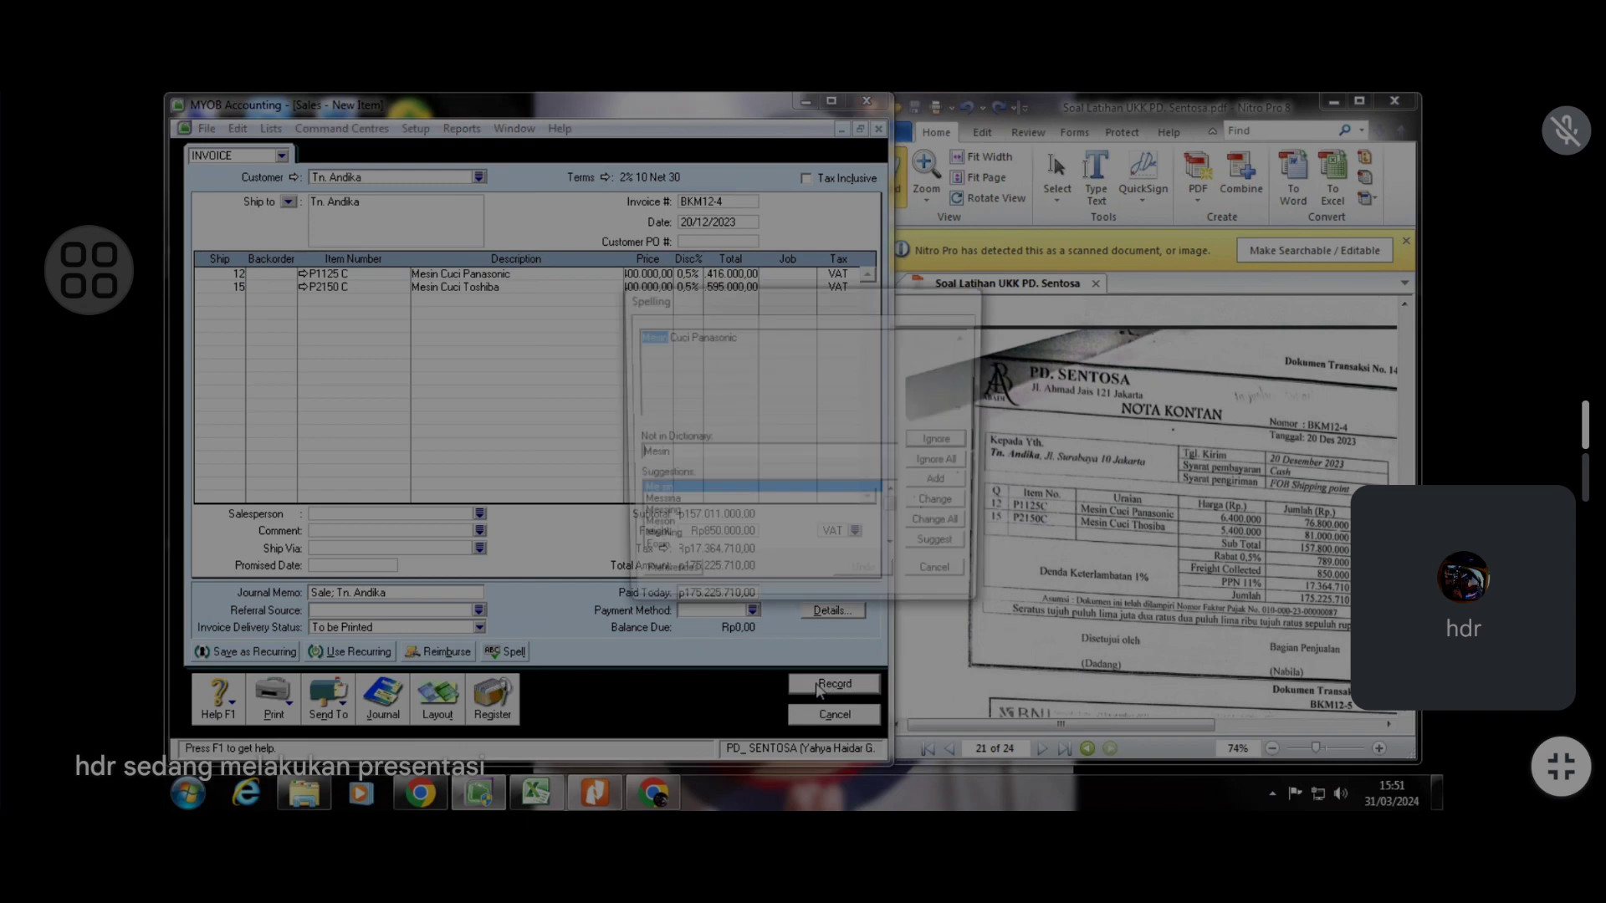
click(937, 465)
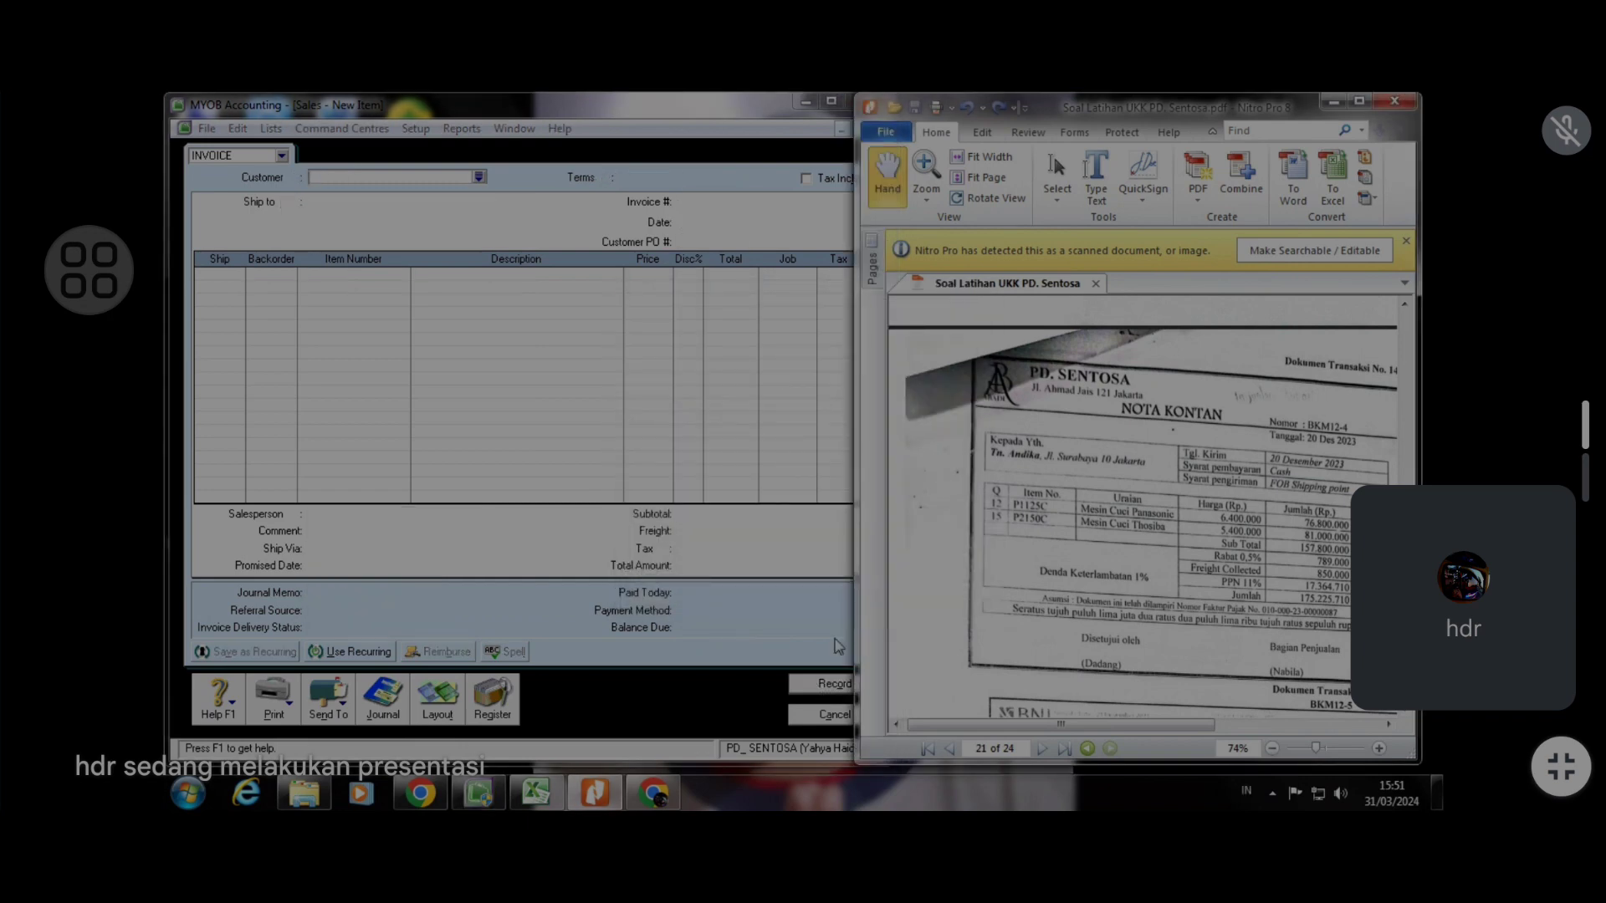
click(832, 716)
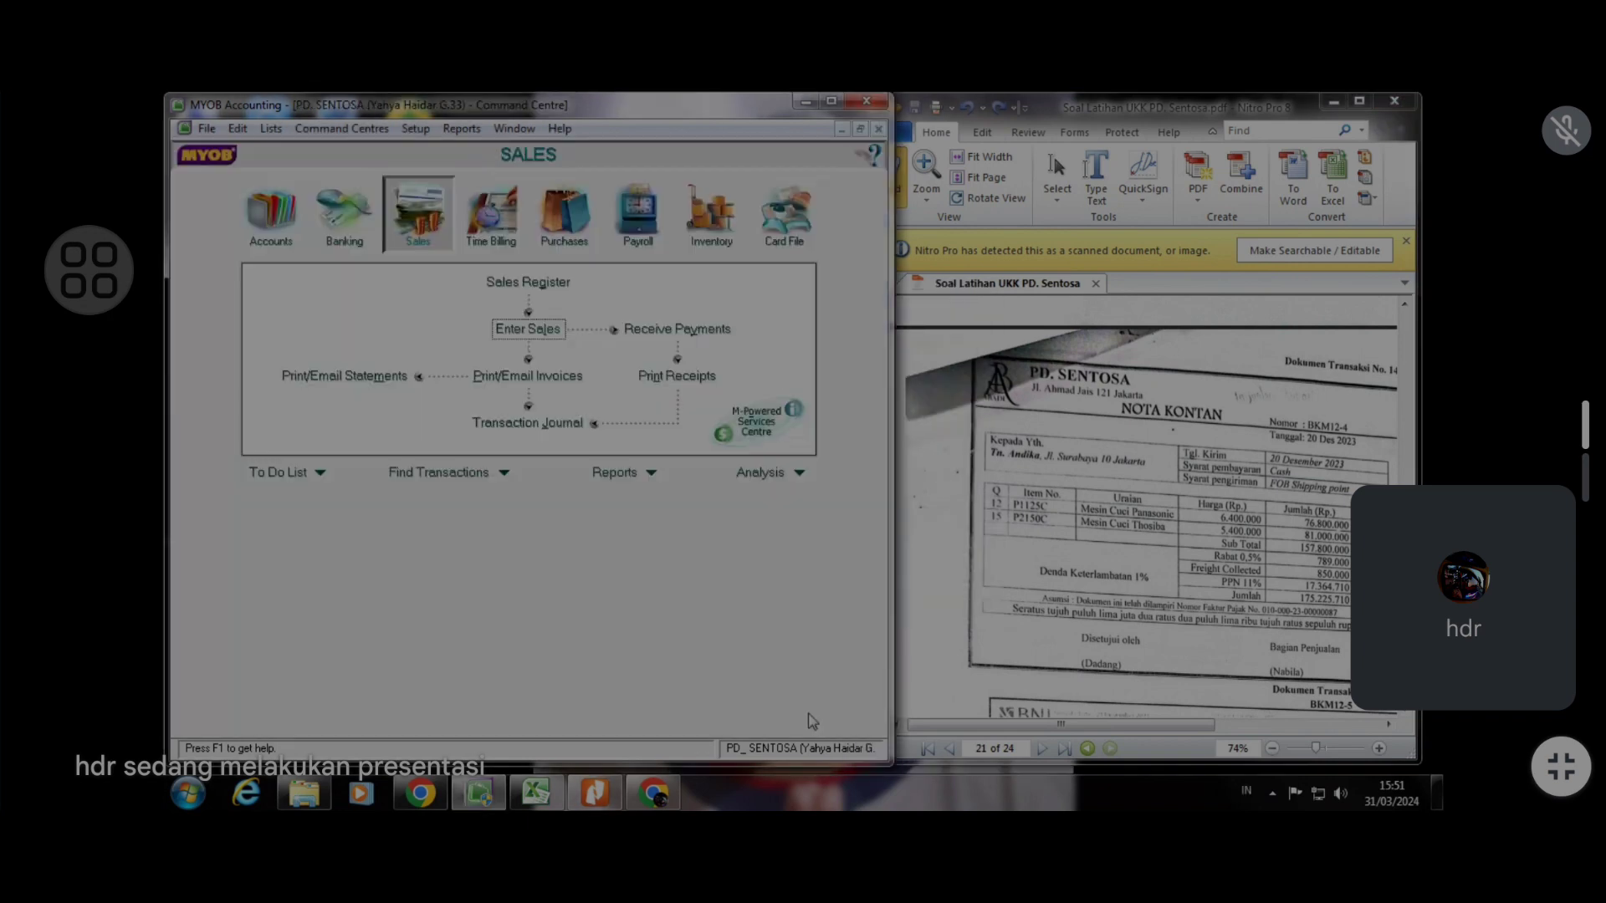
Scroll the exercise document down to the next transaction, the BNI bank slip BKM12-5
click(1213, 451)
scroll(1211, 460, down, 3)
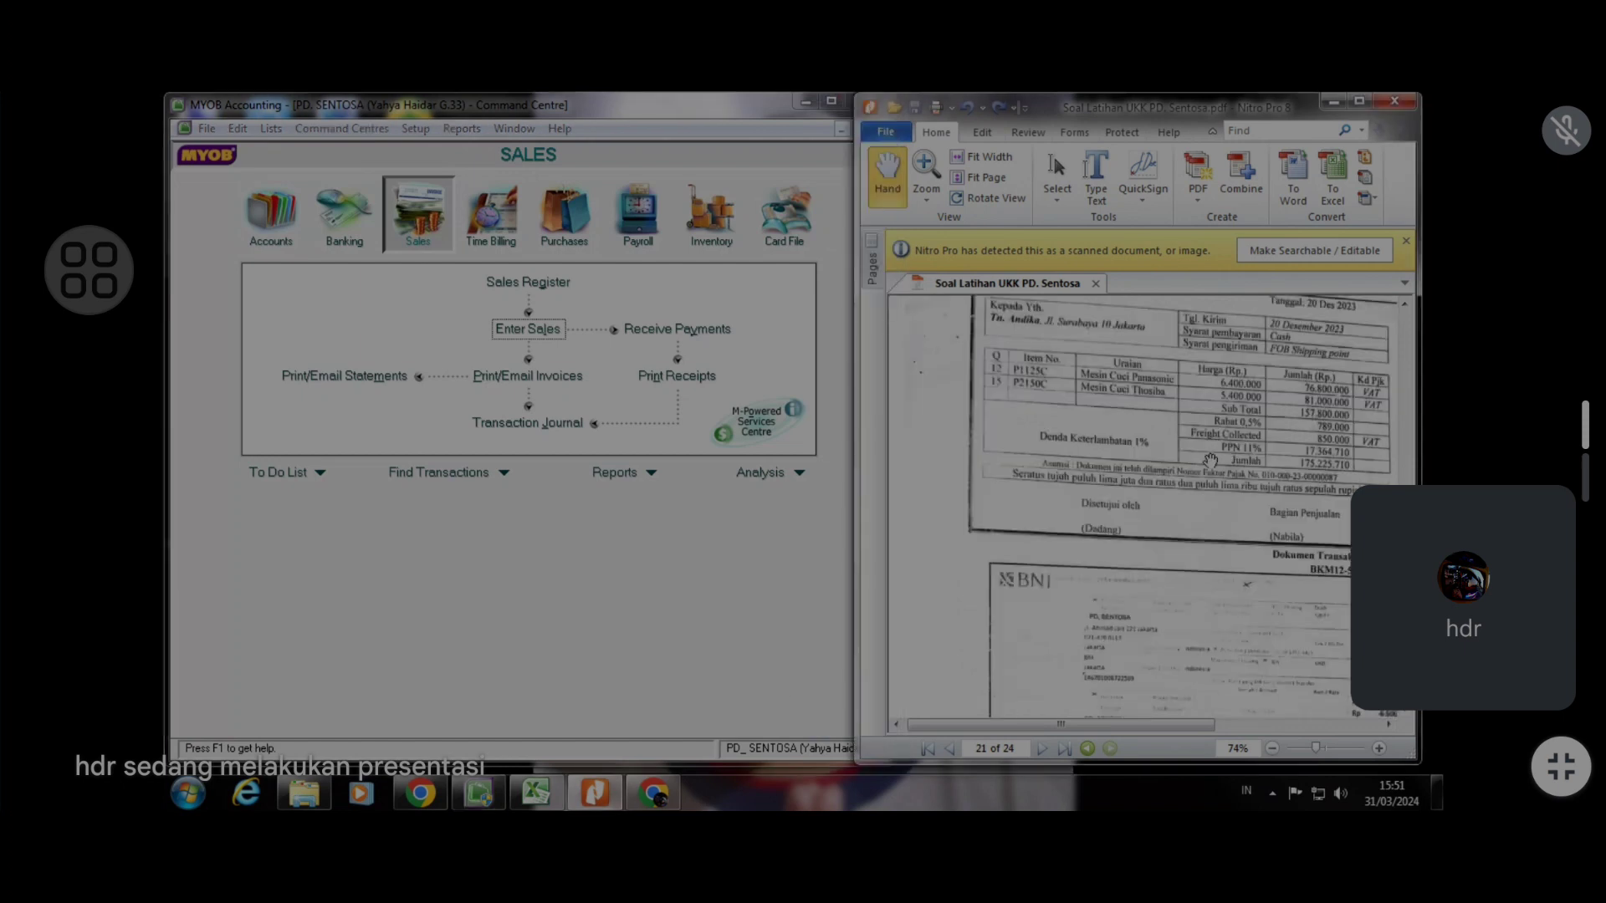
scroll(1211, 460, down, 3)
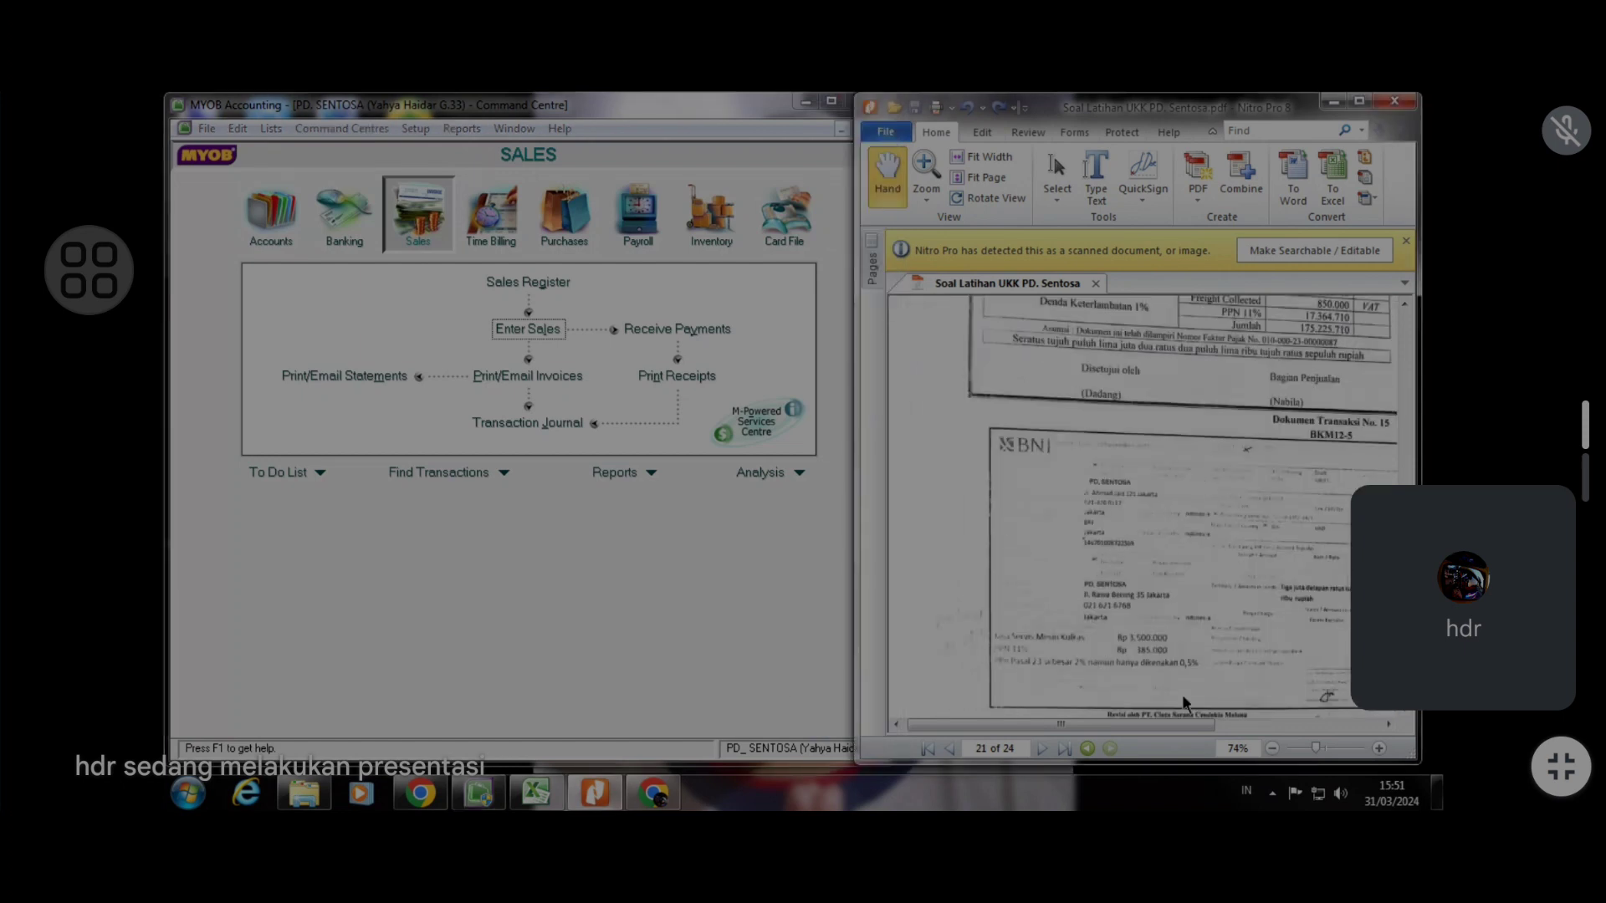
drag(1193, 735, 1204, 735)
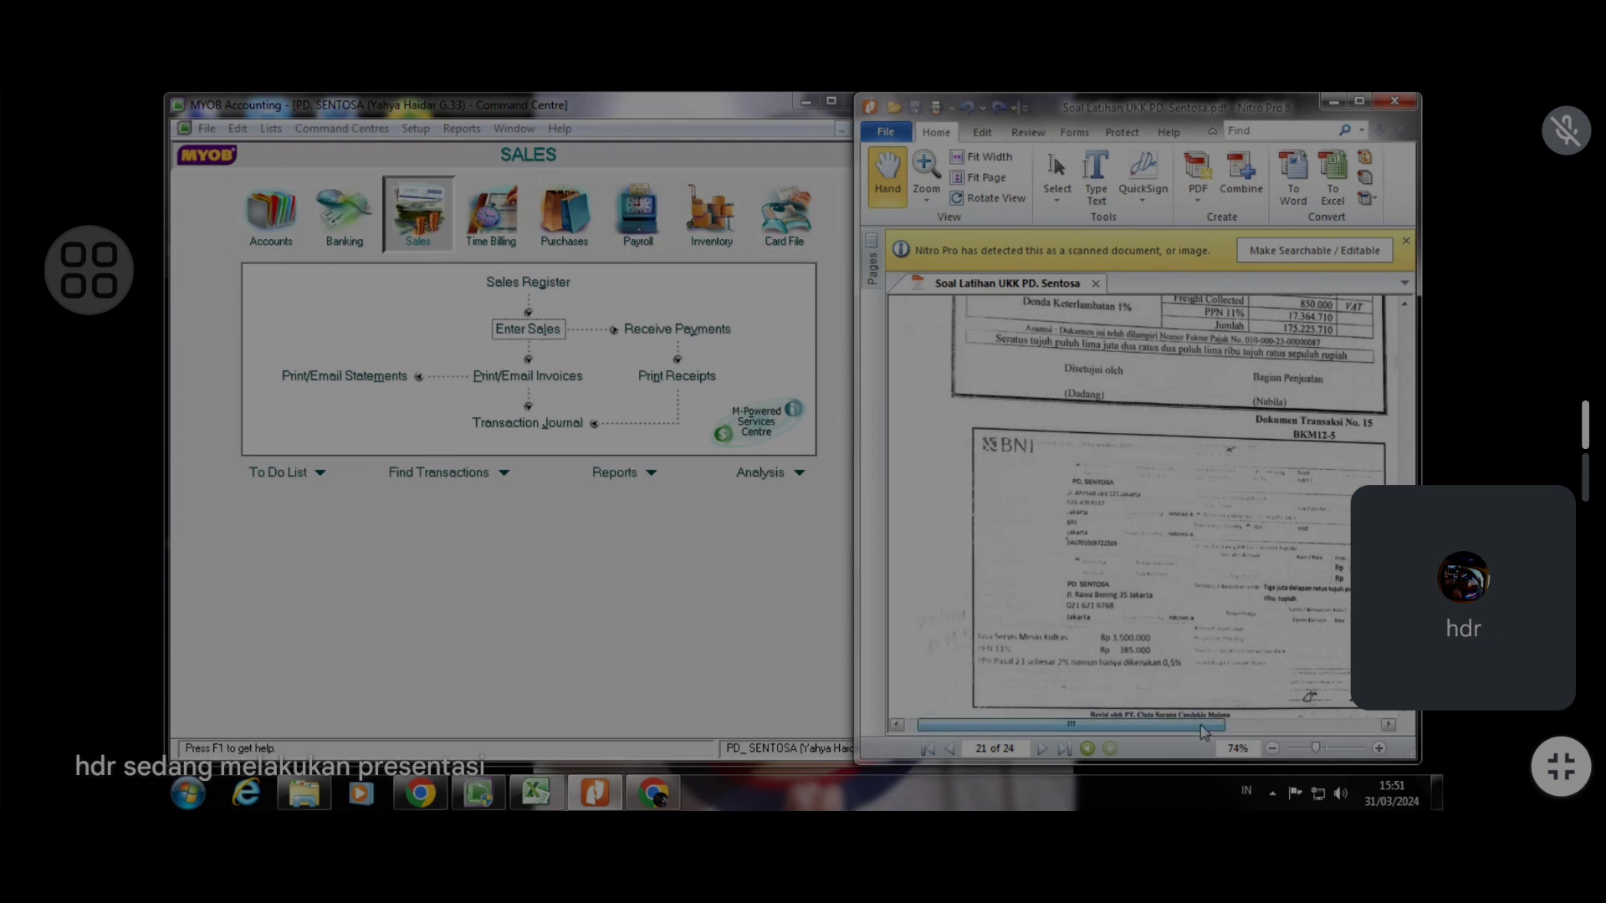
scroll(1122, 580, down, 2)
scroll(1145, 527, up, 1)
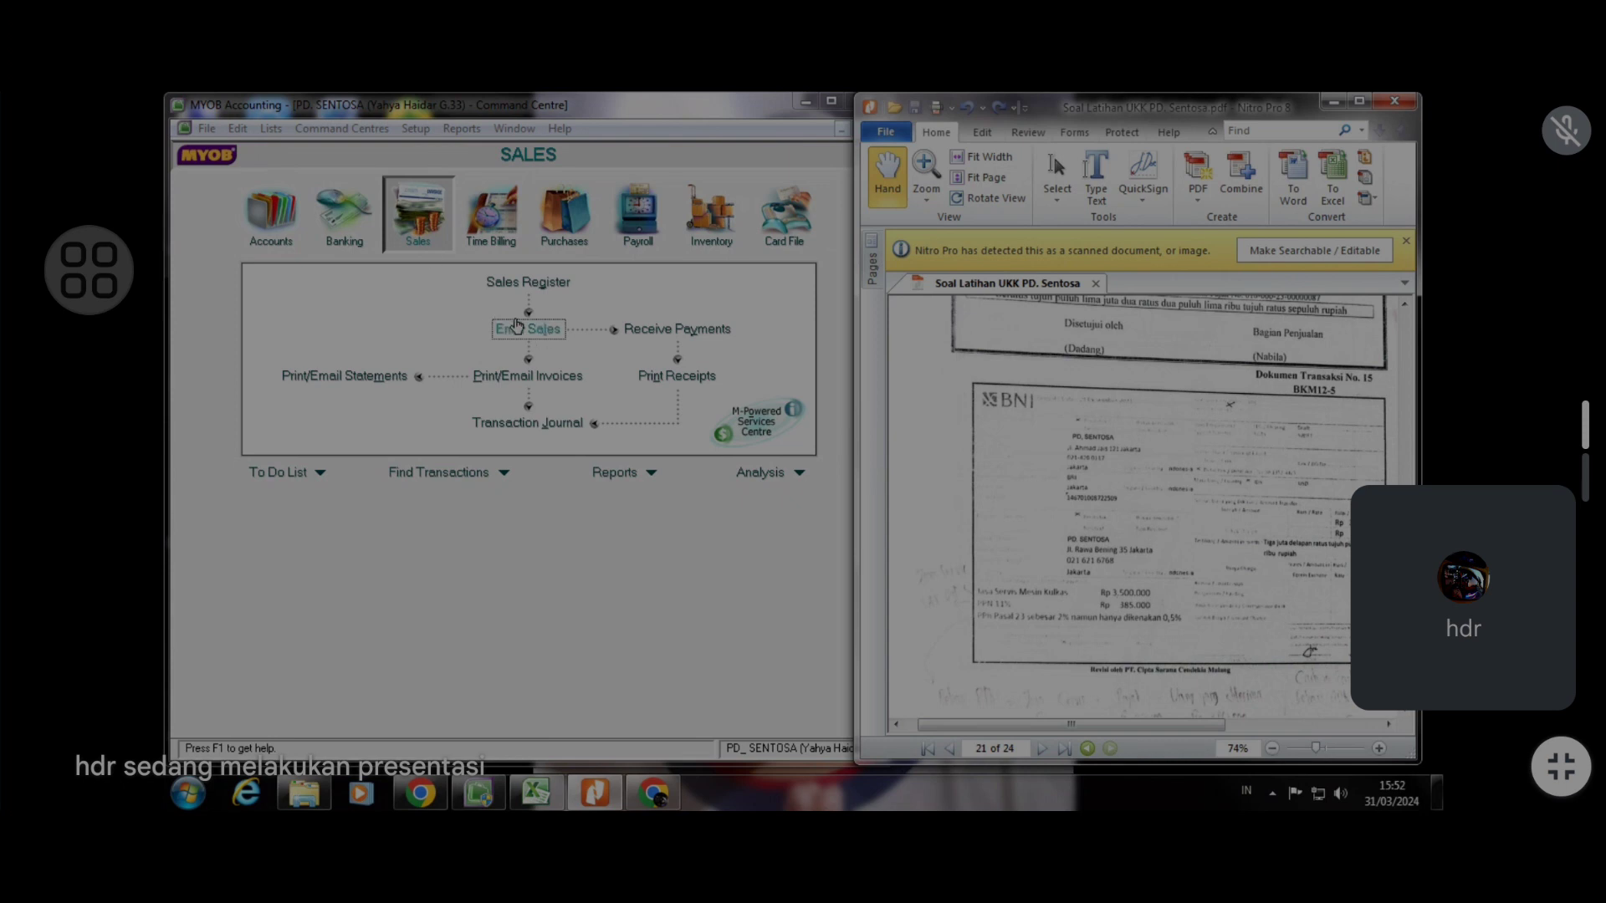
Open Receive Money and create a new customer card named PD. SENTOSA from the payer list
click(359, 230)
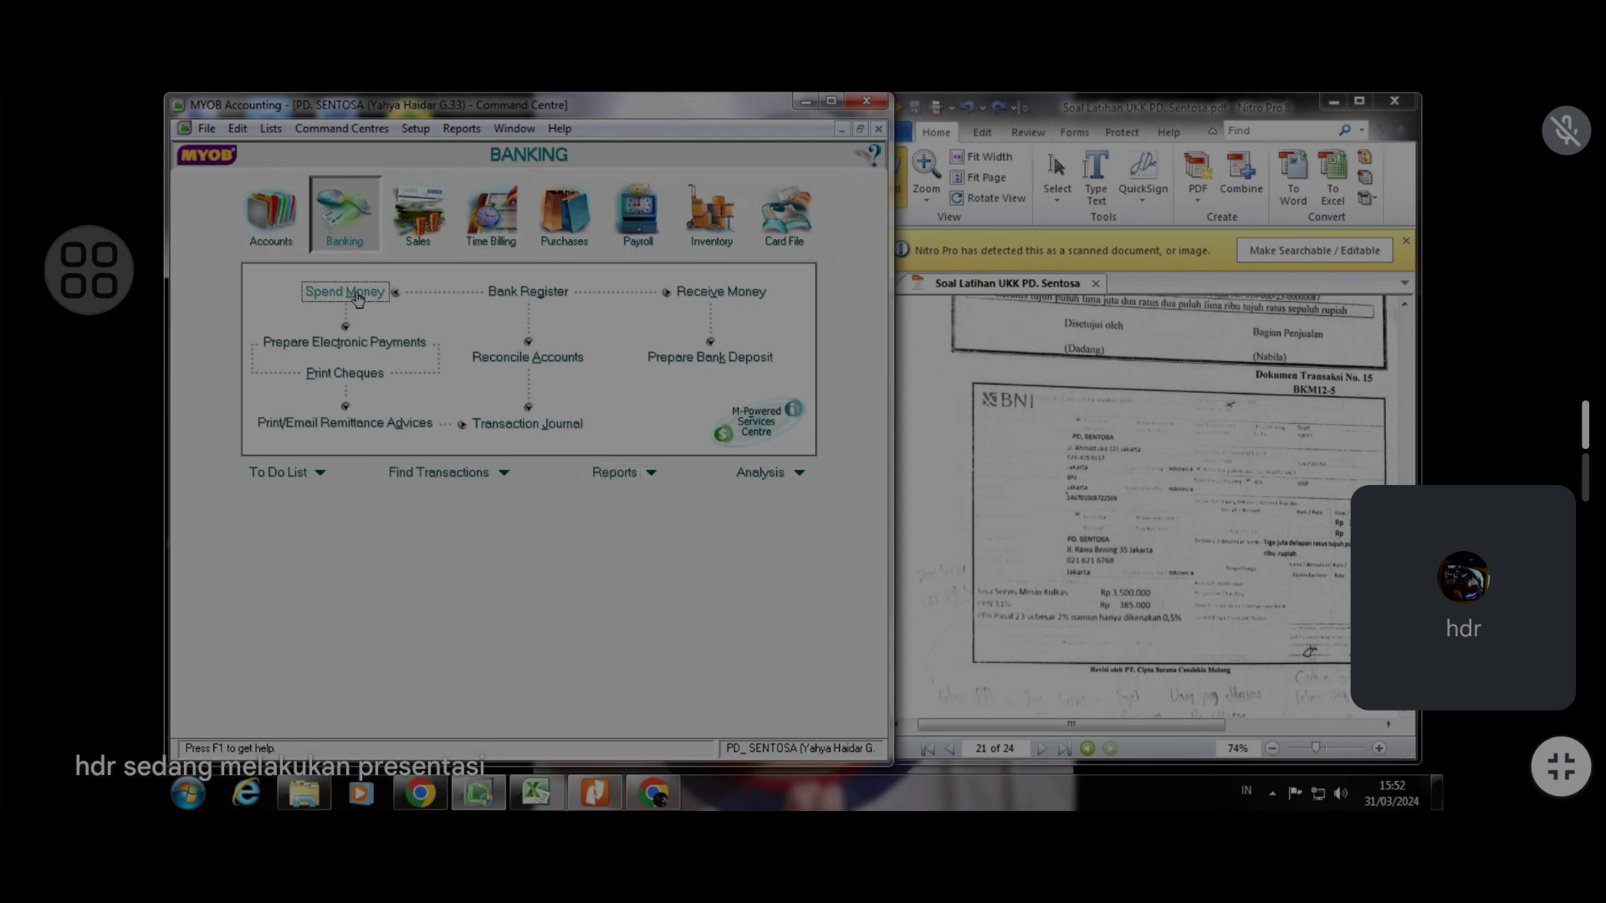
click(736, 293)
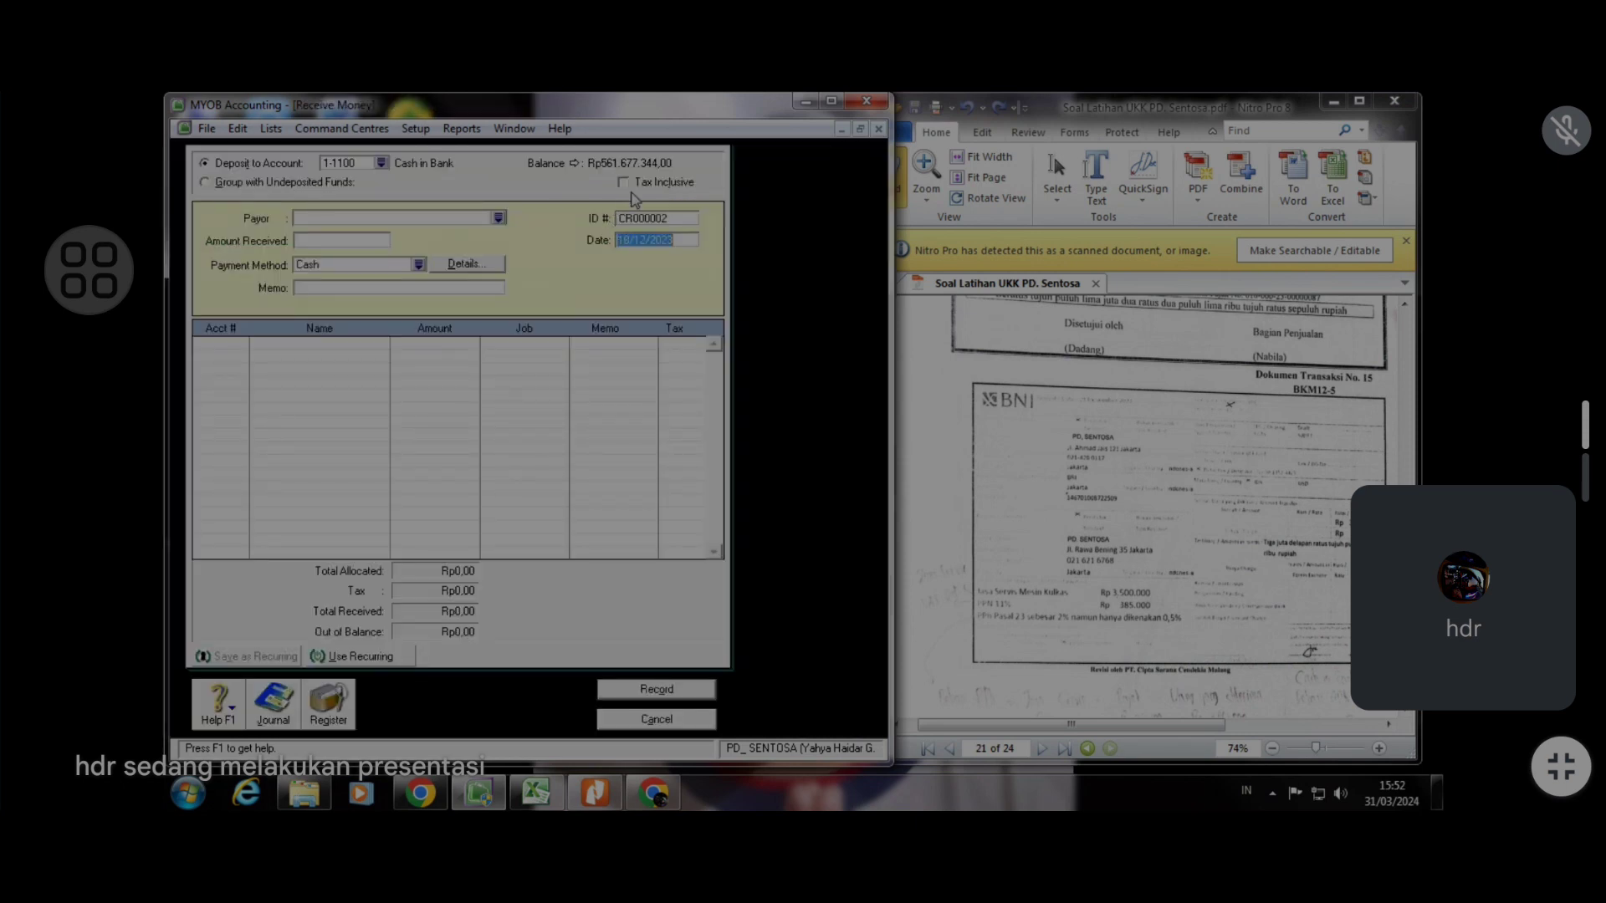
click(499, 219)
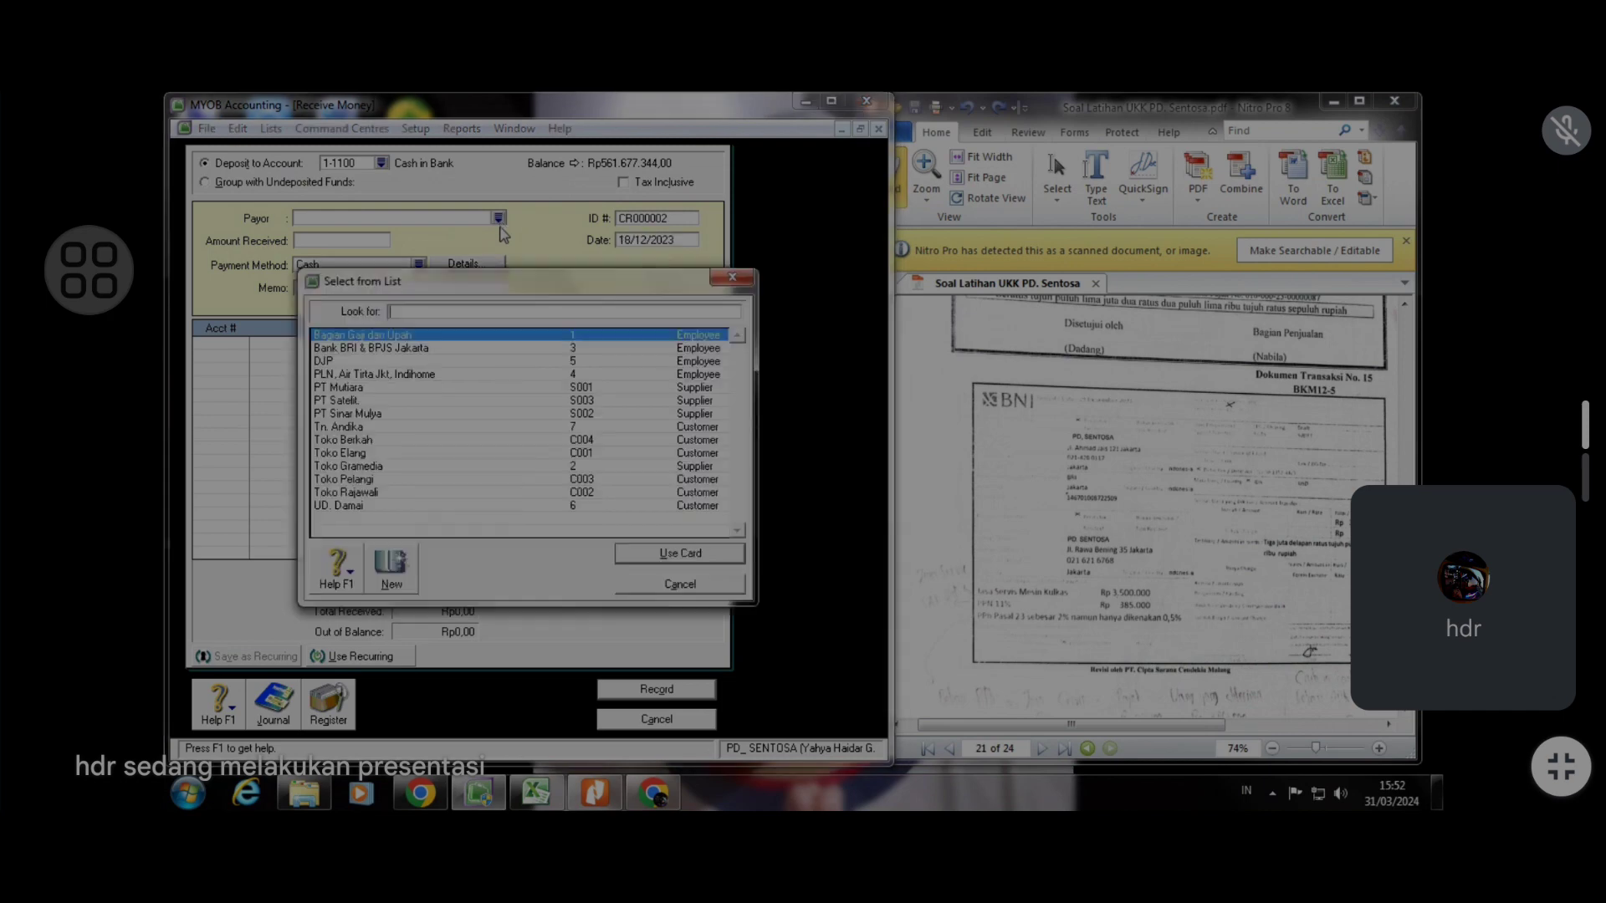
click(392, 578)
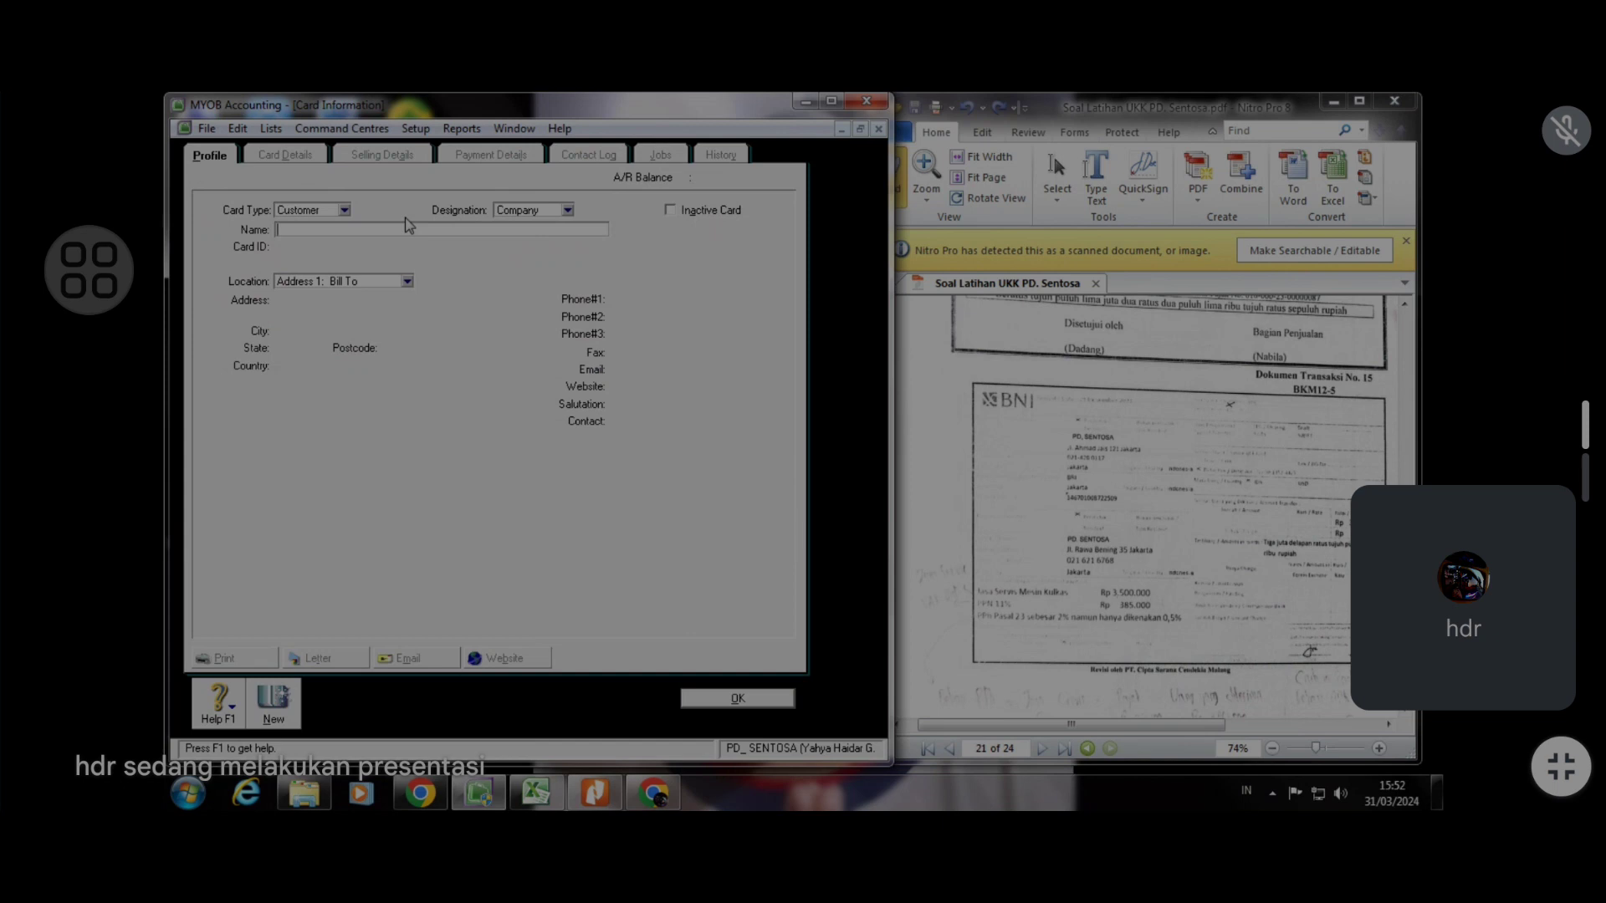
text(PD. SENTOSA)
key(Tab)
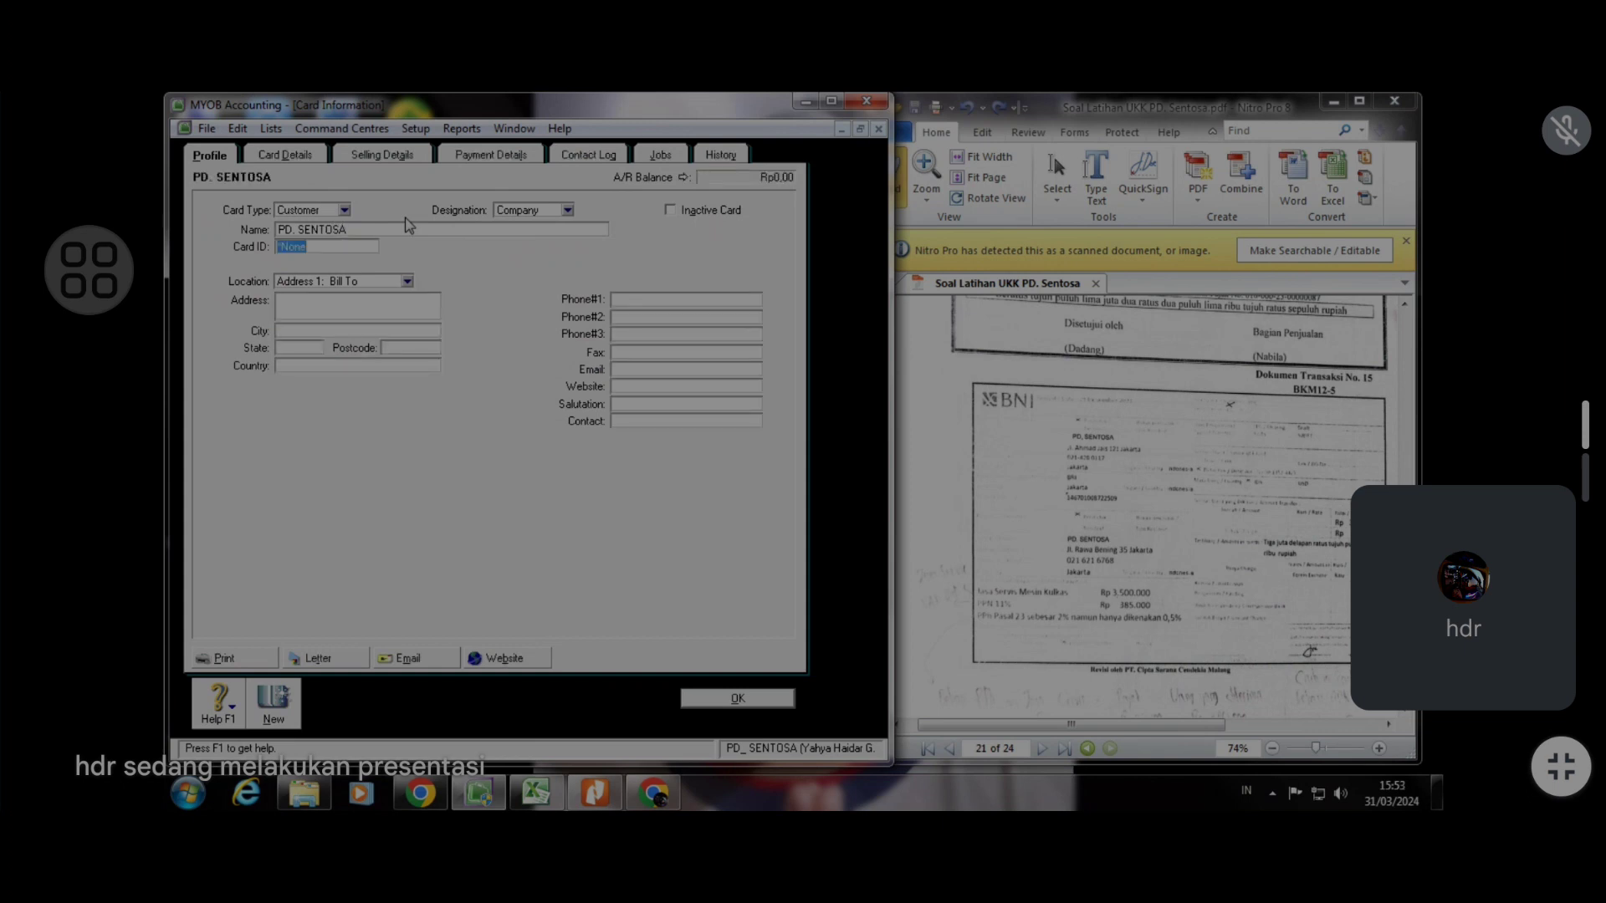
Set the new card's ID to 8
text(7)
click(378, 310)
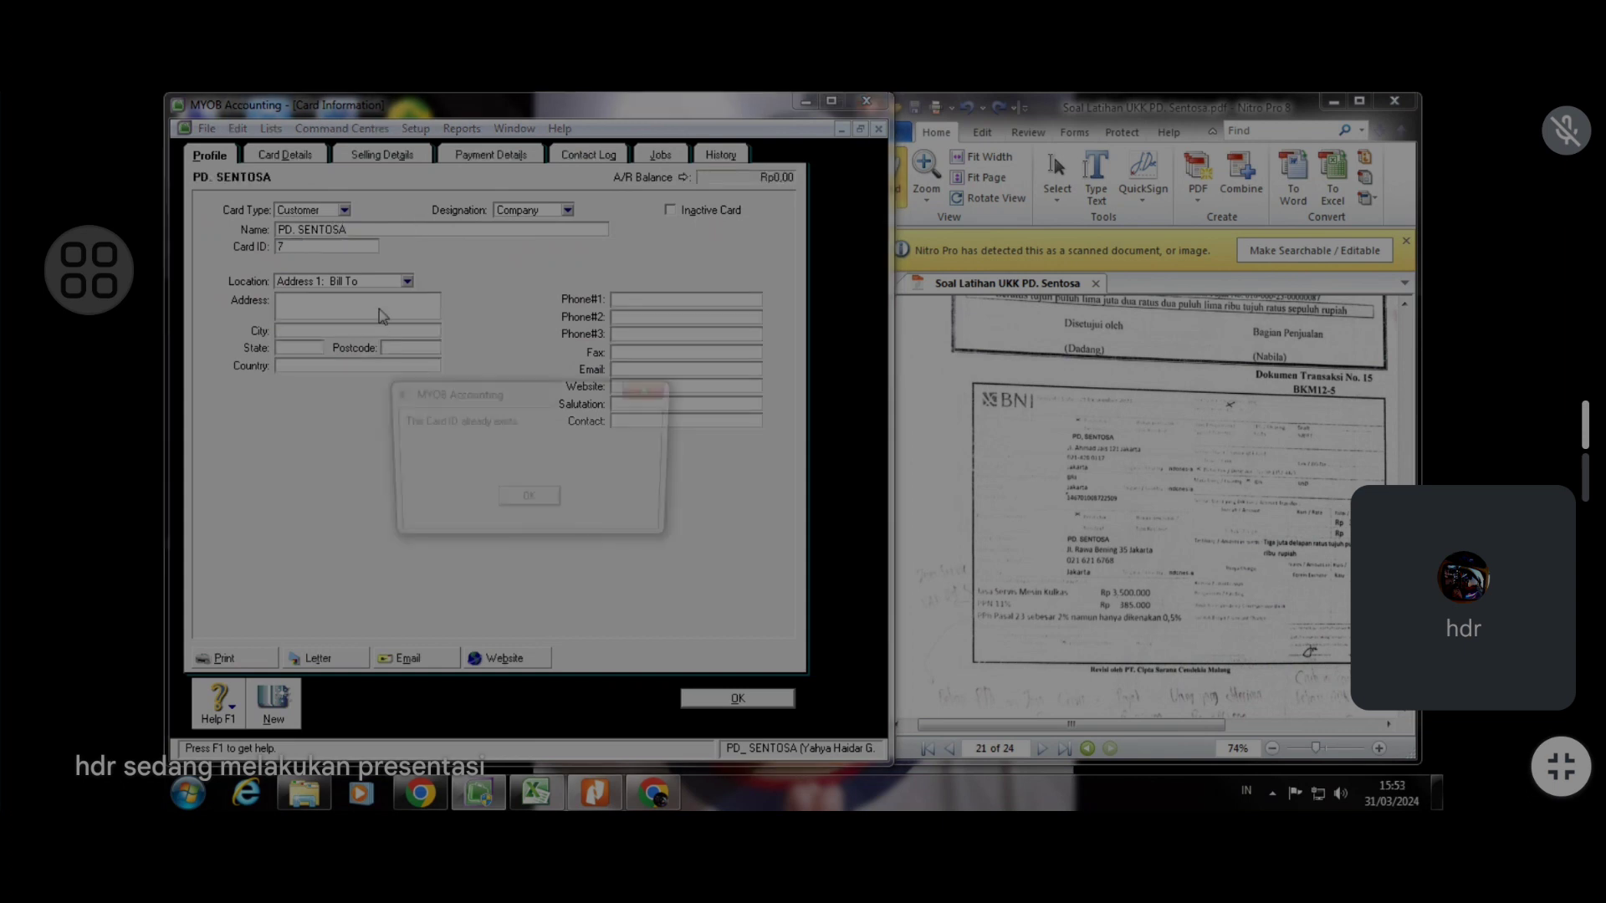
click(529, 501)
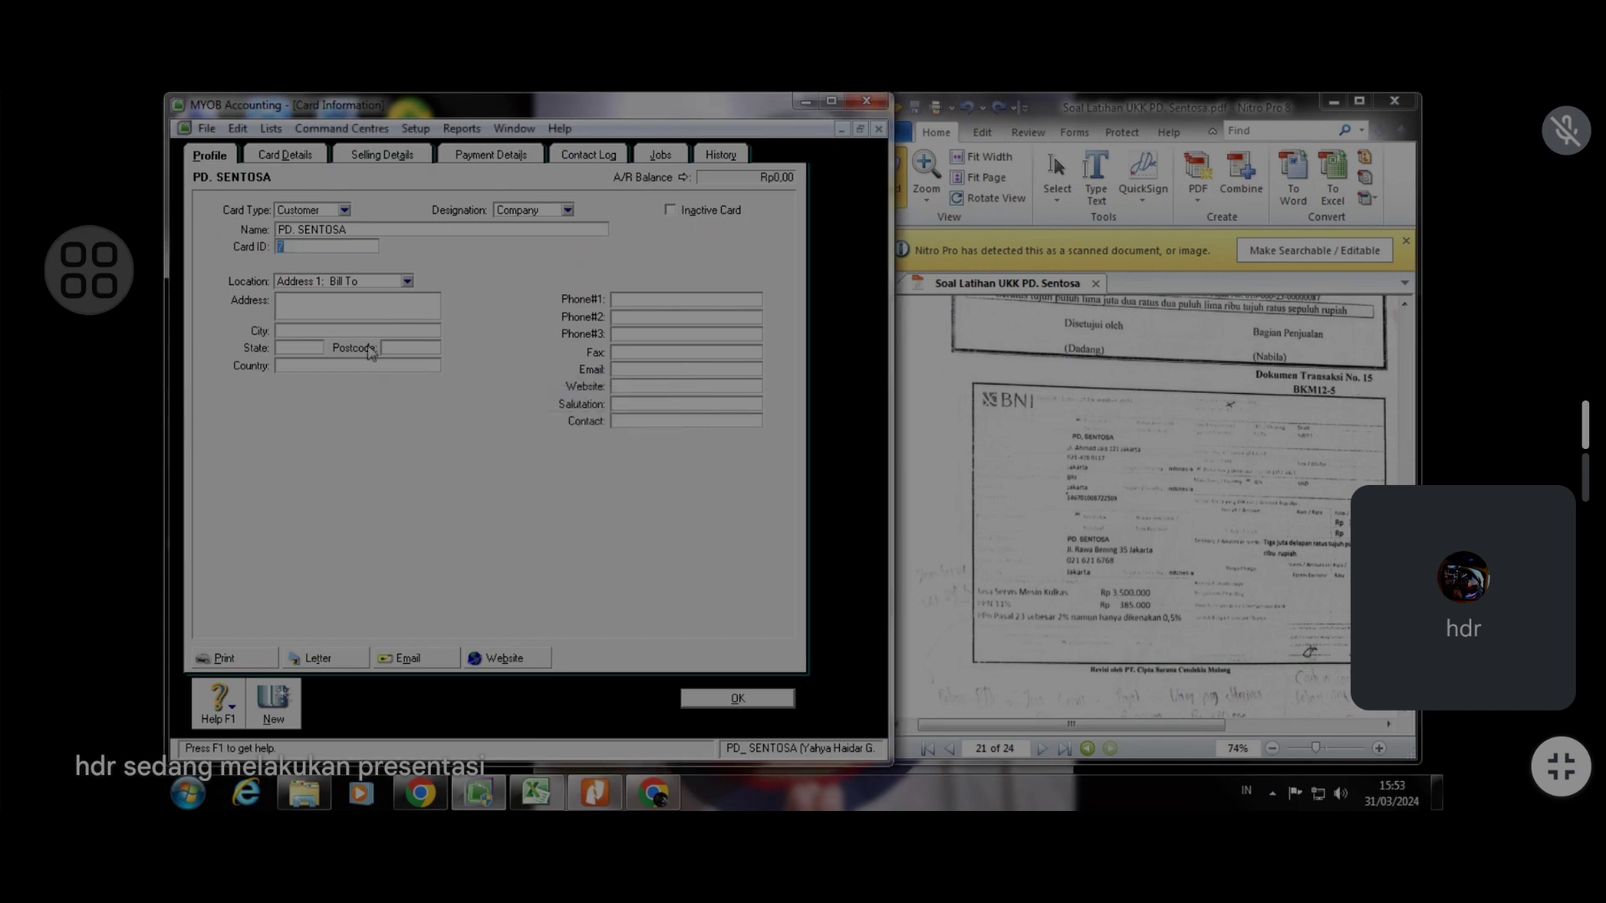
text(8)
click(374, 303)
click(386, 329)
text(Jakarta)
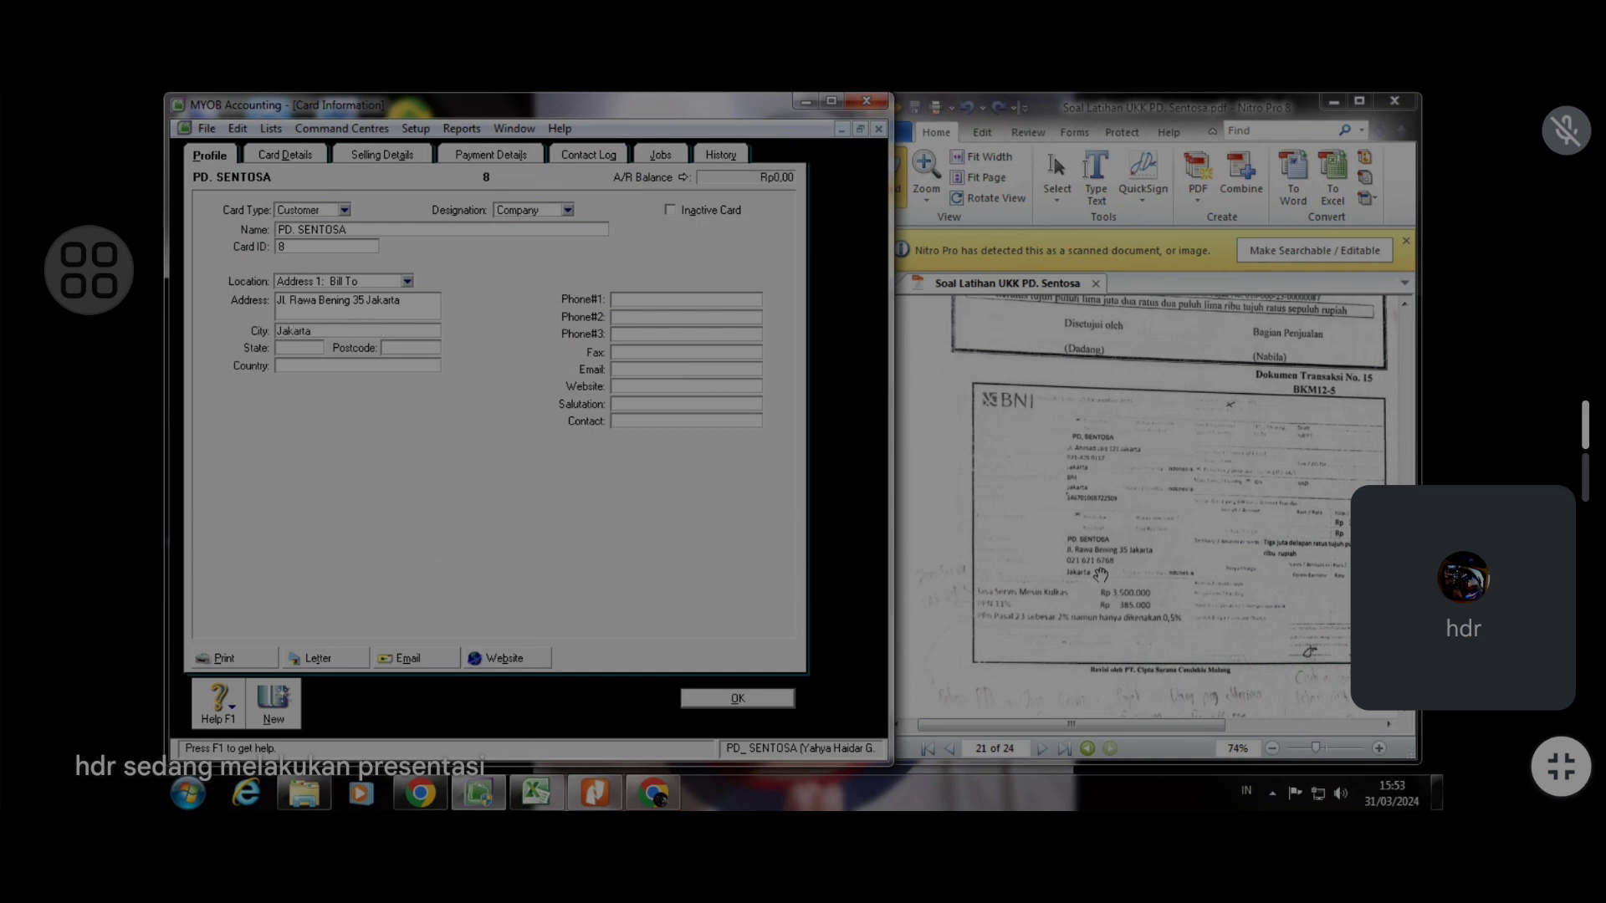
Fill in the company's phone number and country, then save the customer card
click(722, 299)
click(389, 367)
text(In)
text(ia)
click(748, 698)
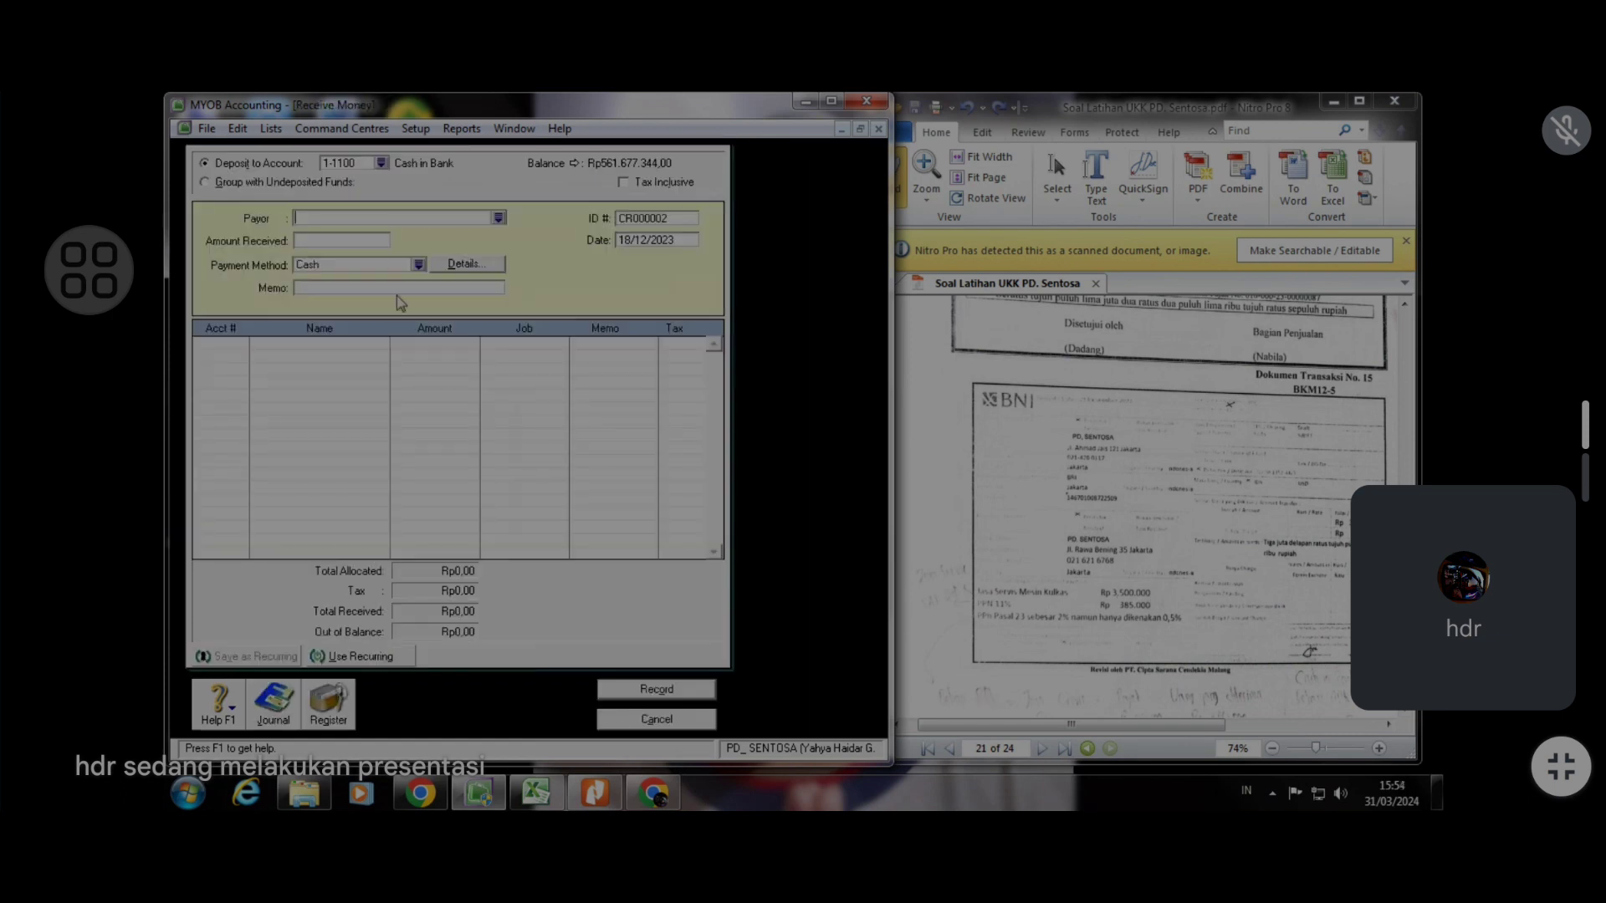
Choose PD. SENTOSA as the payer and enter 3.867.500 as the amount received
click(498, 218)
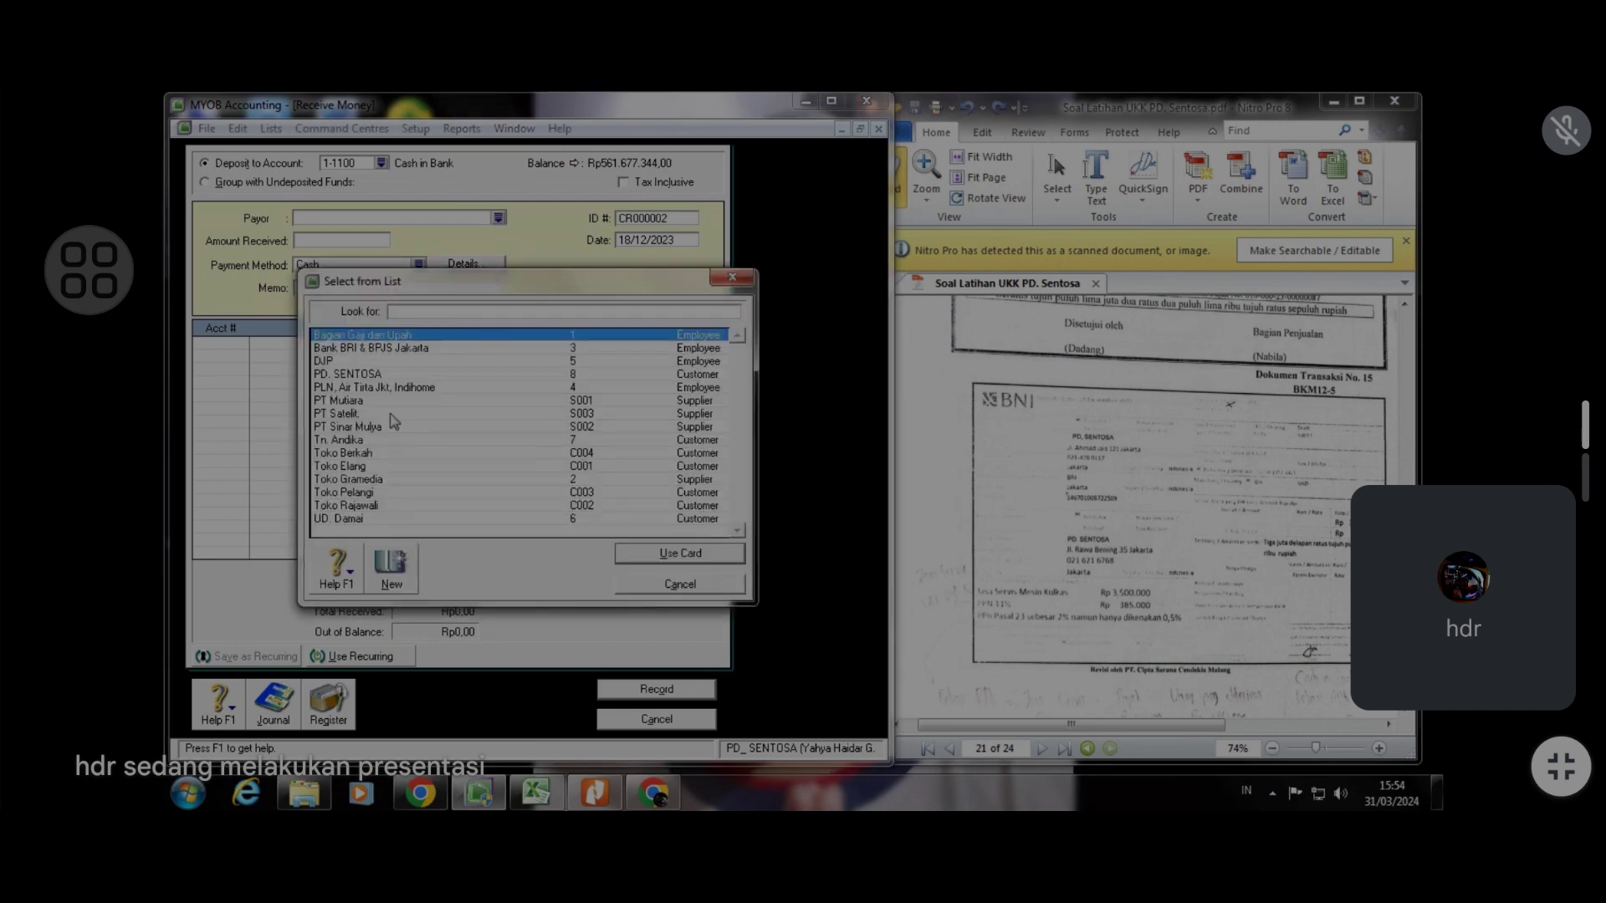
click(389, 377)
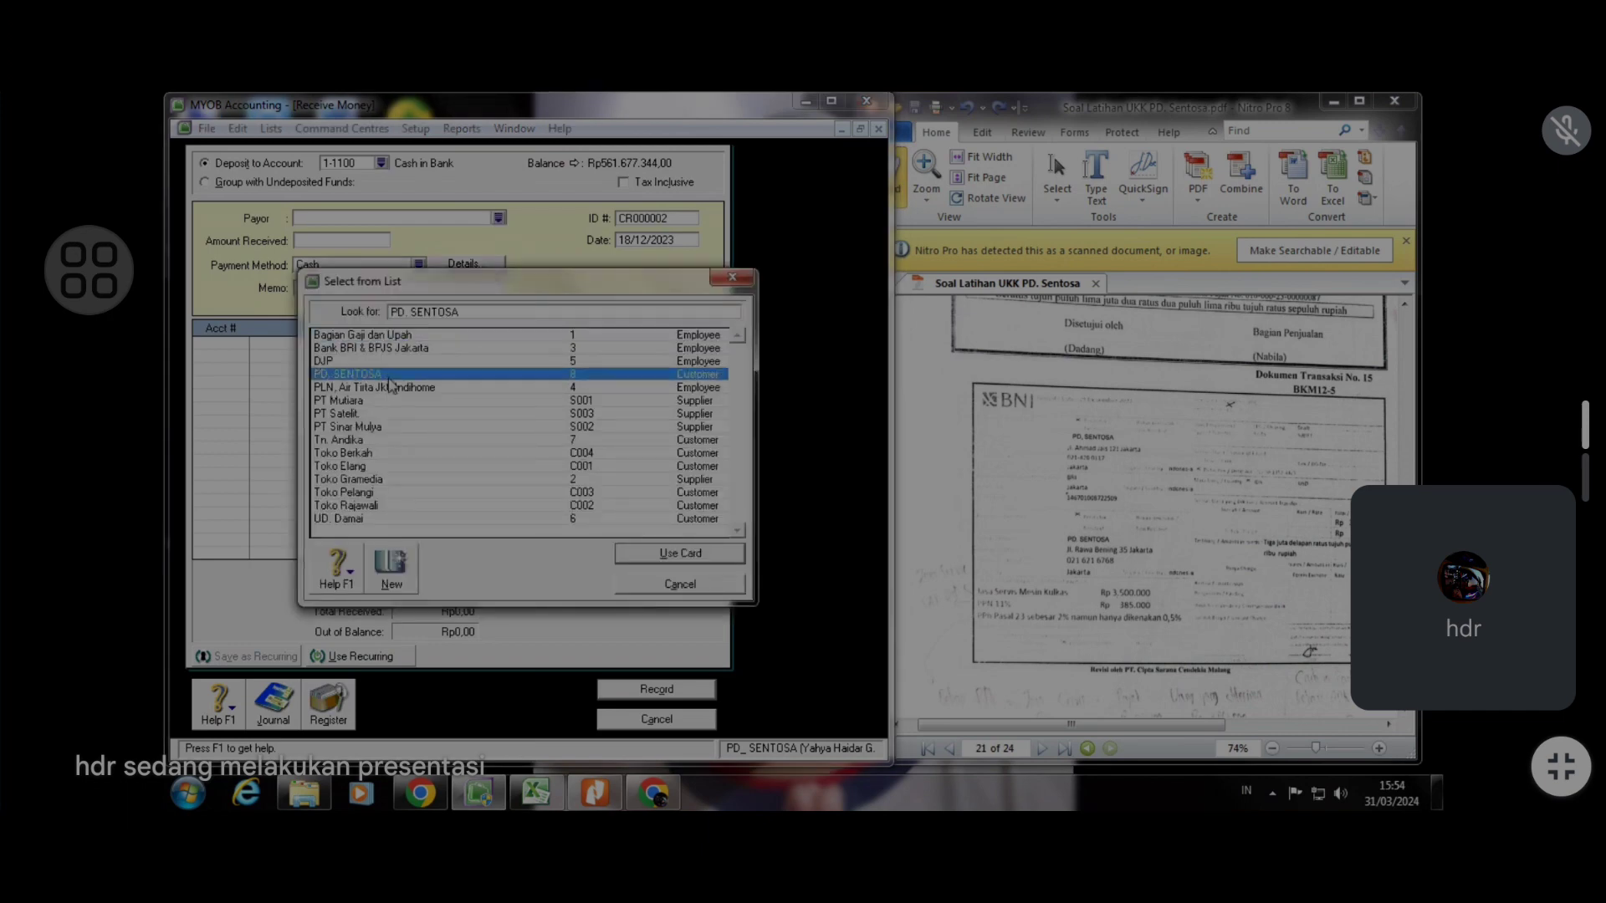
click(680, 553)
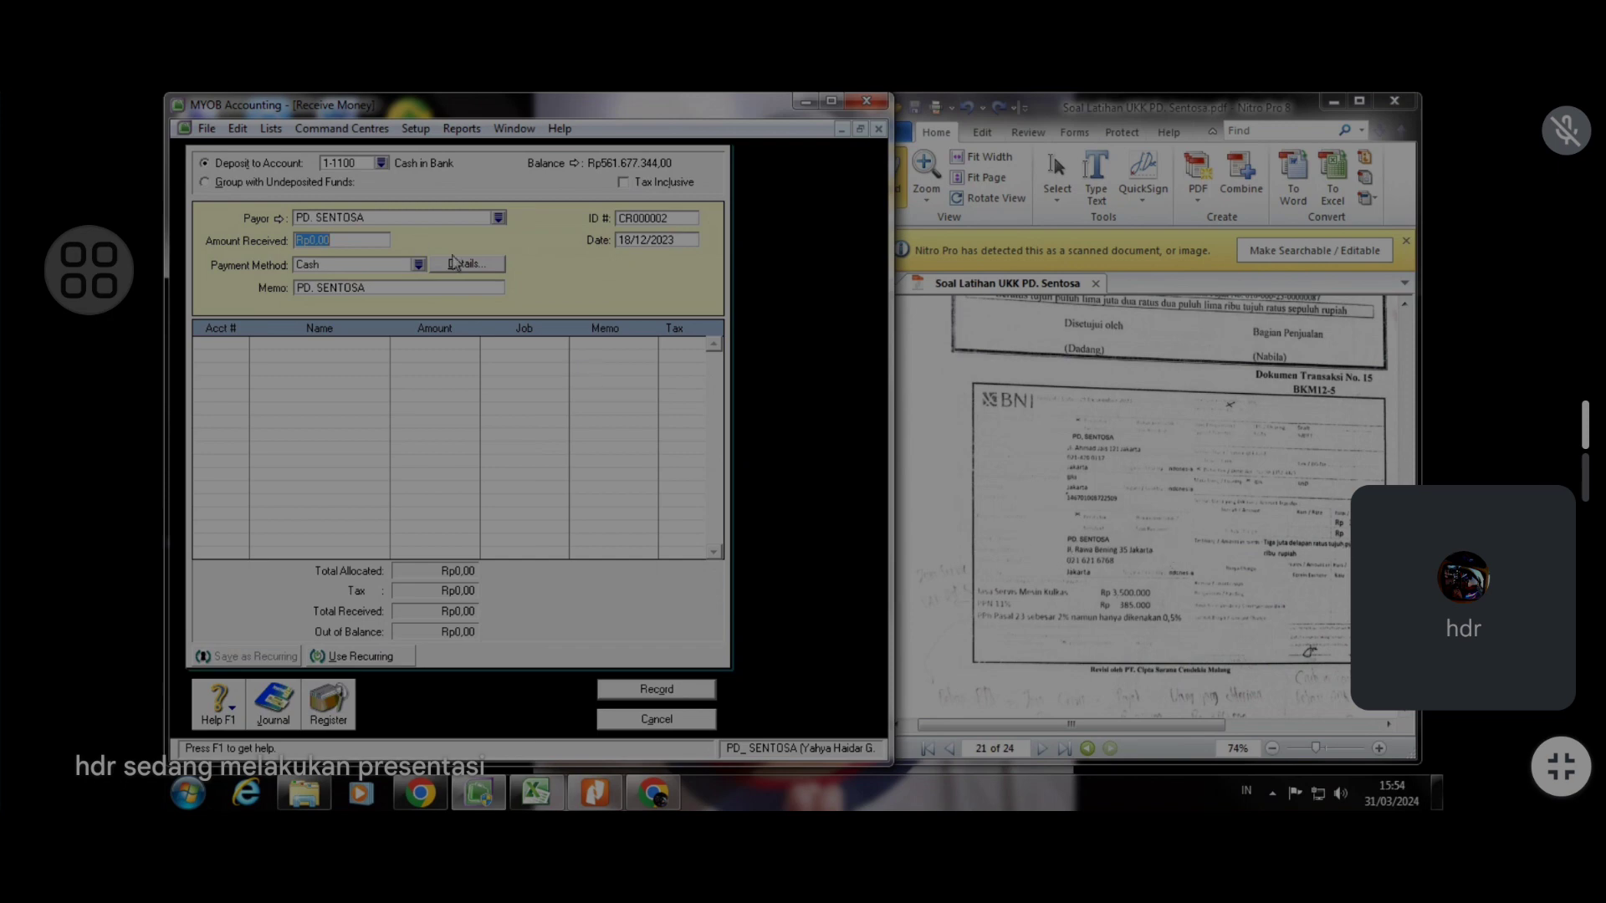
text(3867500)
key(Tab)
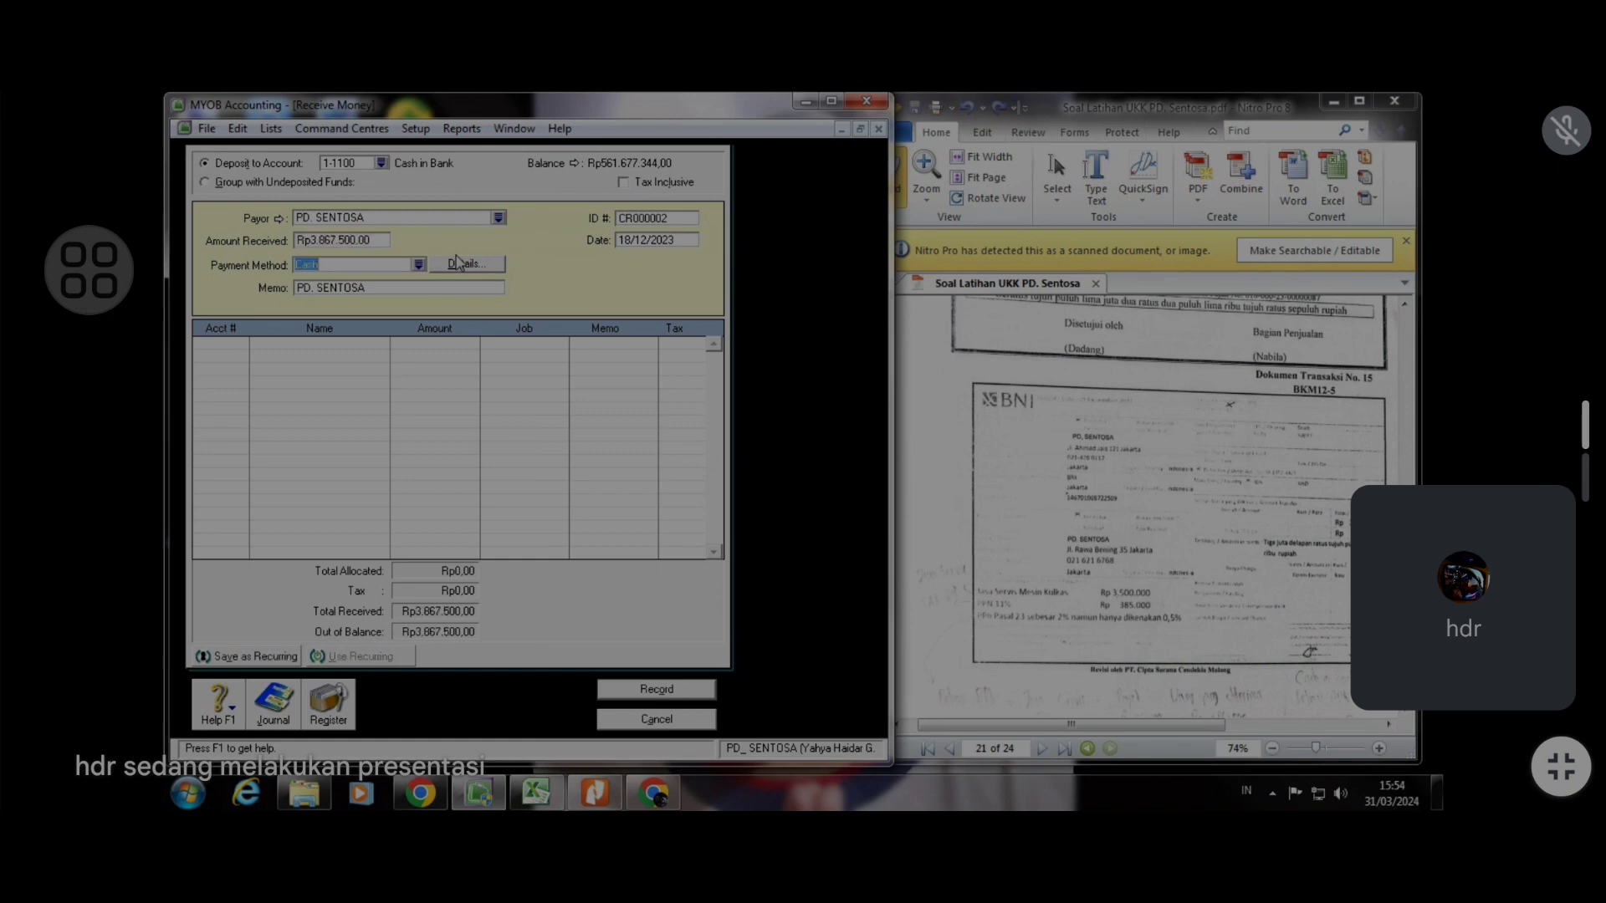
Enter the BKM12-5 reference as the receipt ID number
click(634, 219)
text(BKM12)
text(-5)
key(BackSpace)
key(BackSpace)
text(21)
click(218, 343)
Switch to the Excel journal and clear the leftover totals in column G
click(533, 793)
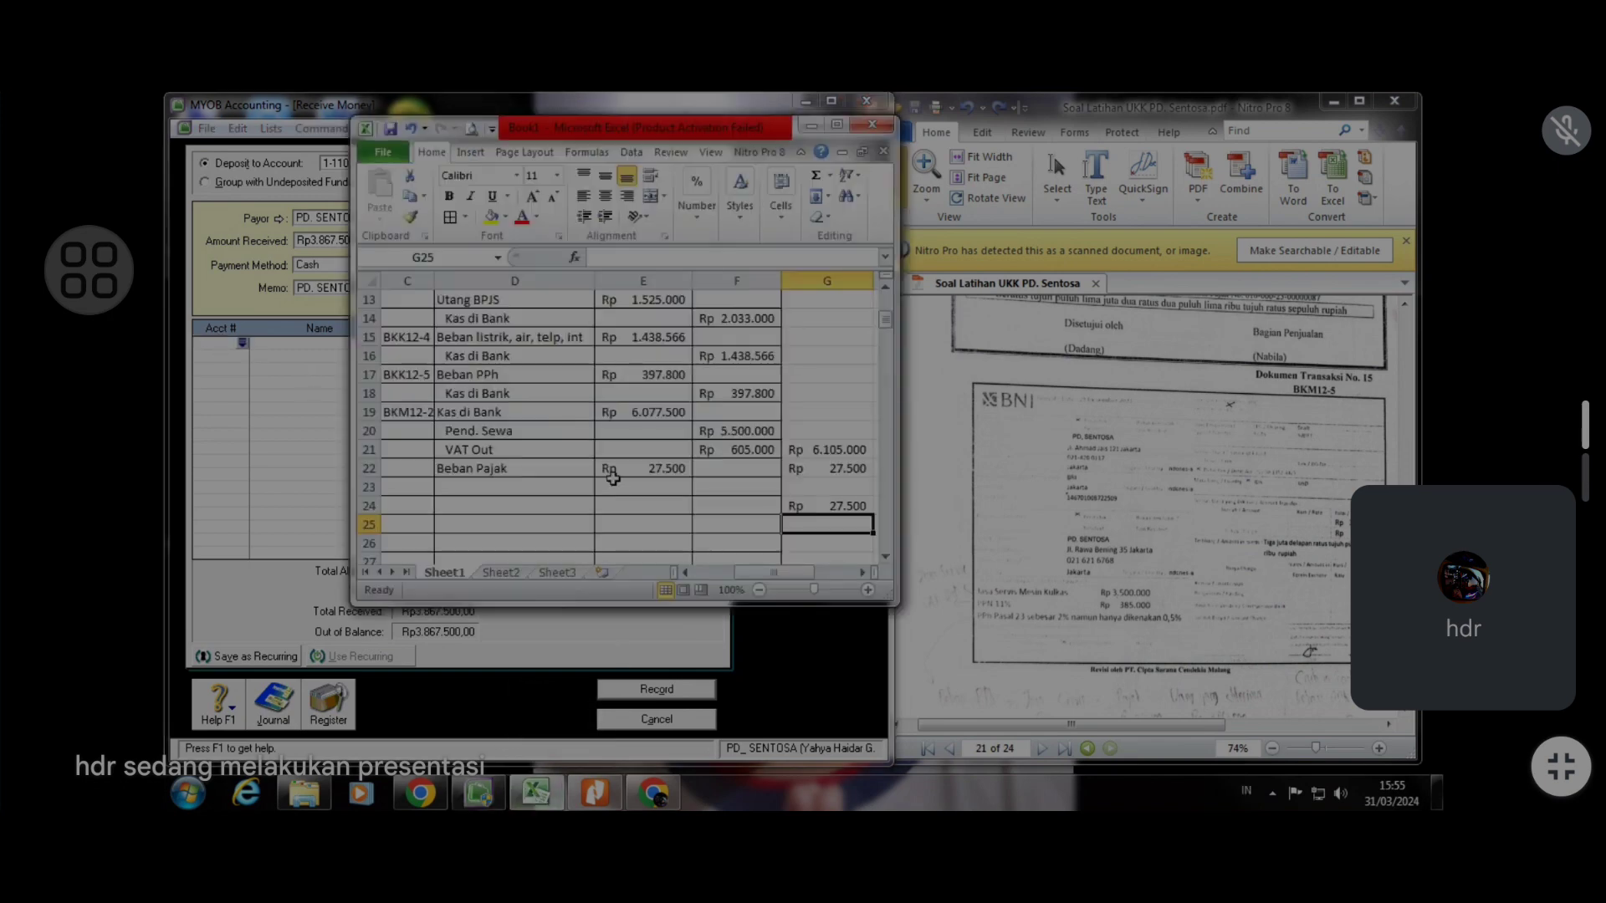
scroll(597, 469, down, 1)
drag(837, 393, 832, 487)
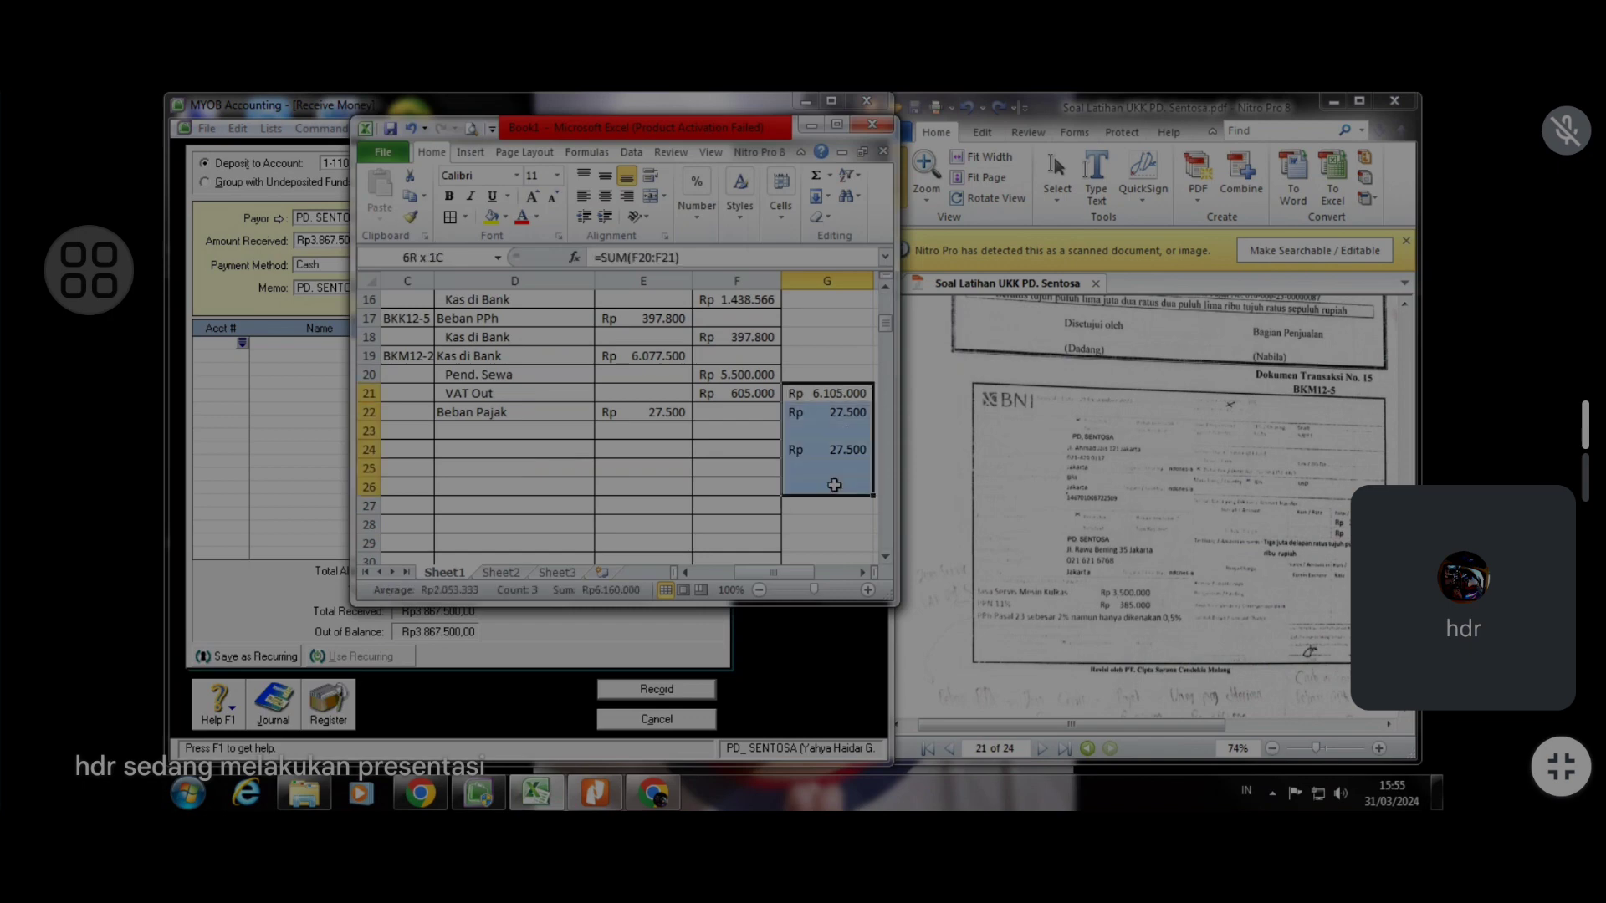
right_click(832, 487)
click(891, 582)
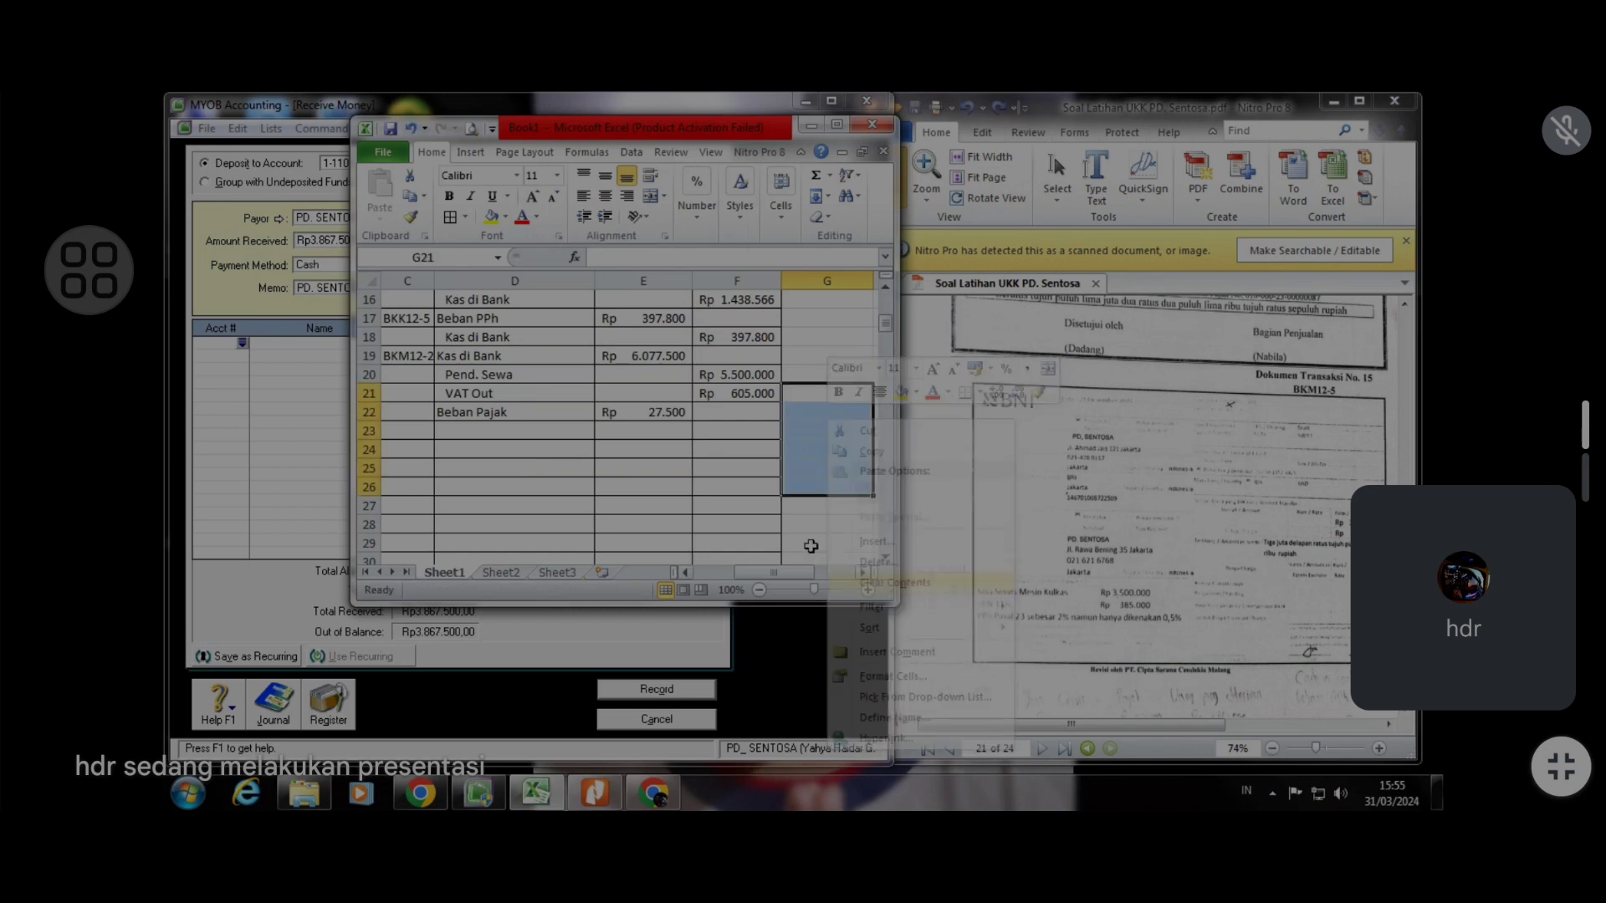
Start a journal row with date 21, reference BKM12-5 and account Kas di Bank
click(657, 454)
drag(768, 586, 727, 584)
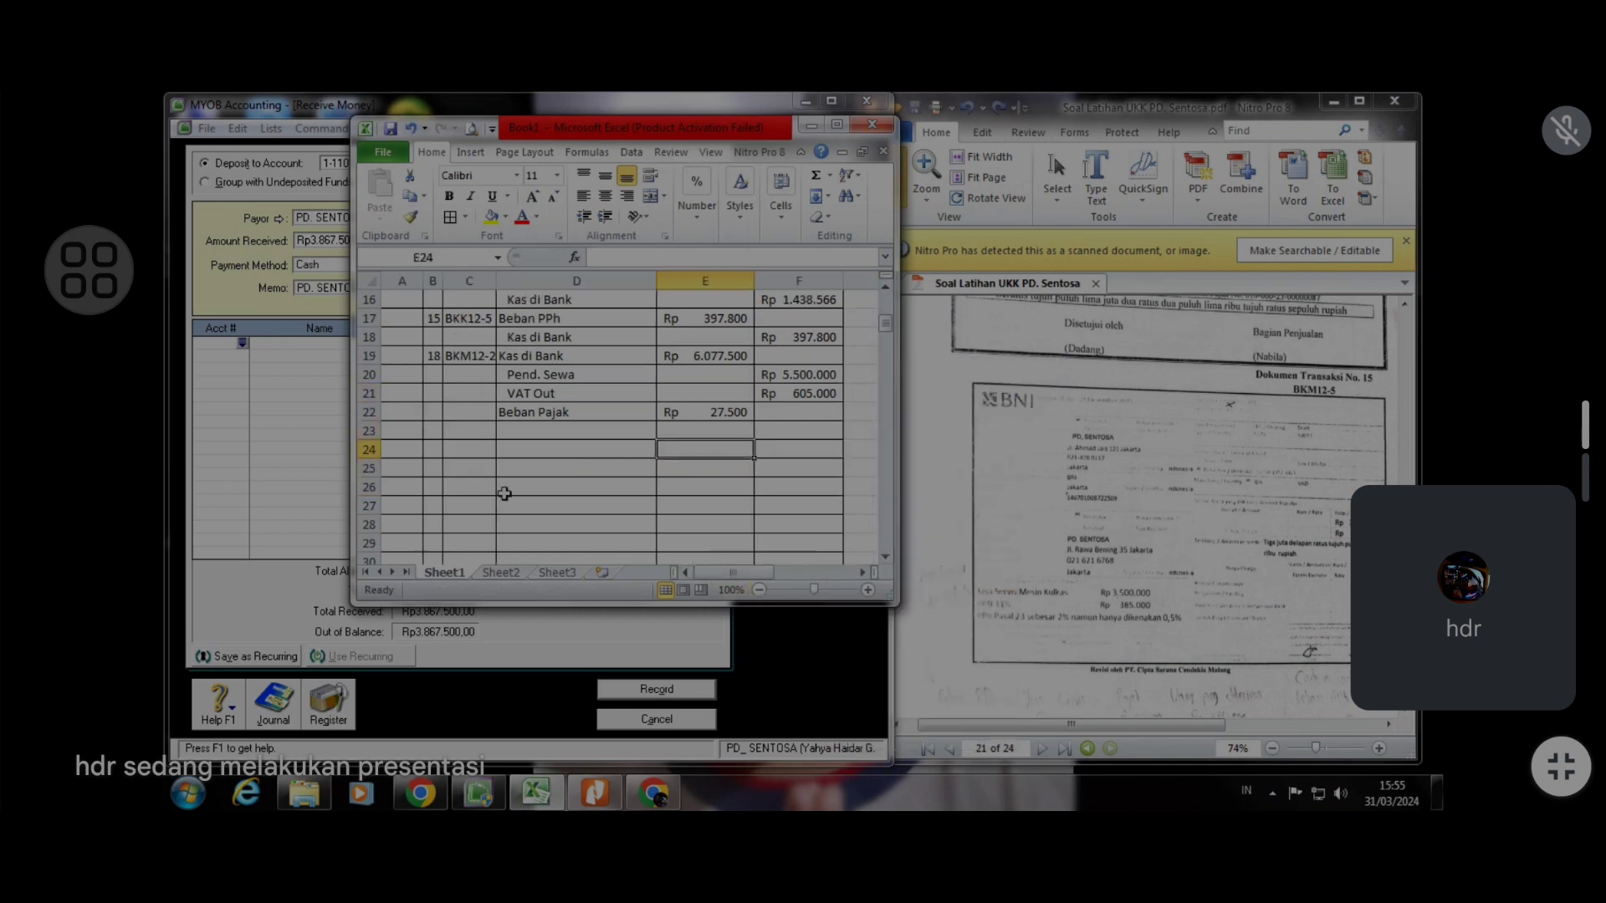
click(435, 431)
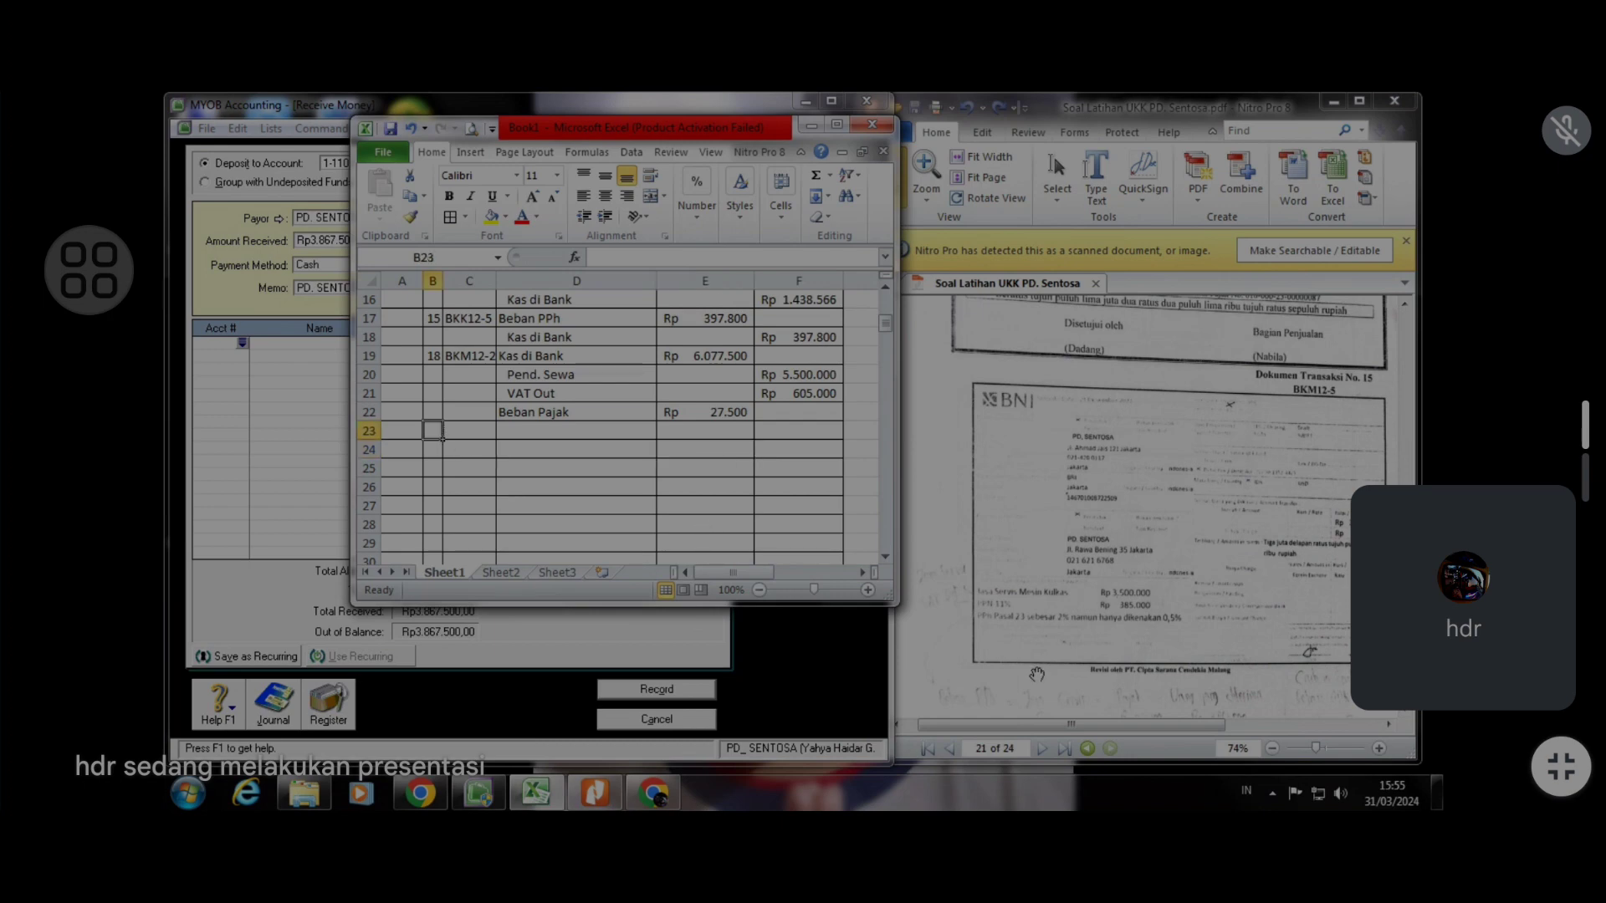
text(21)
key(Tab)
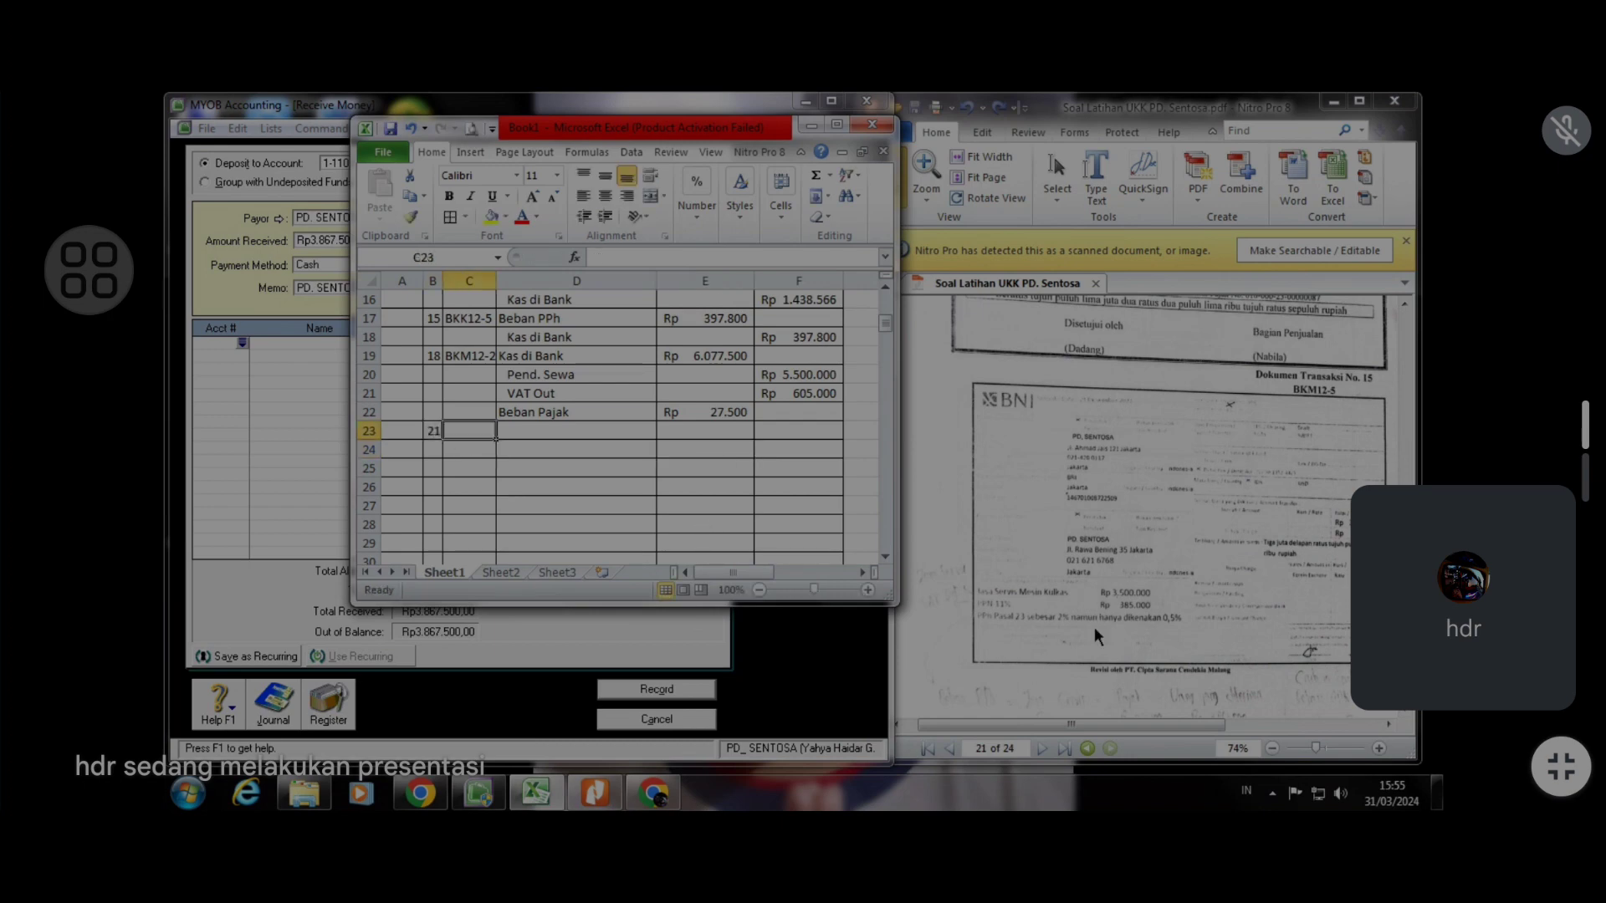
text(BKM12-2)
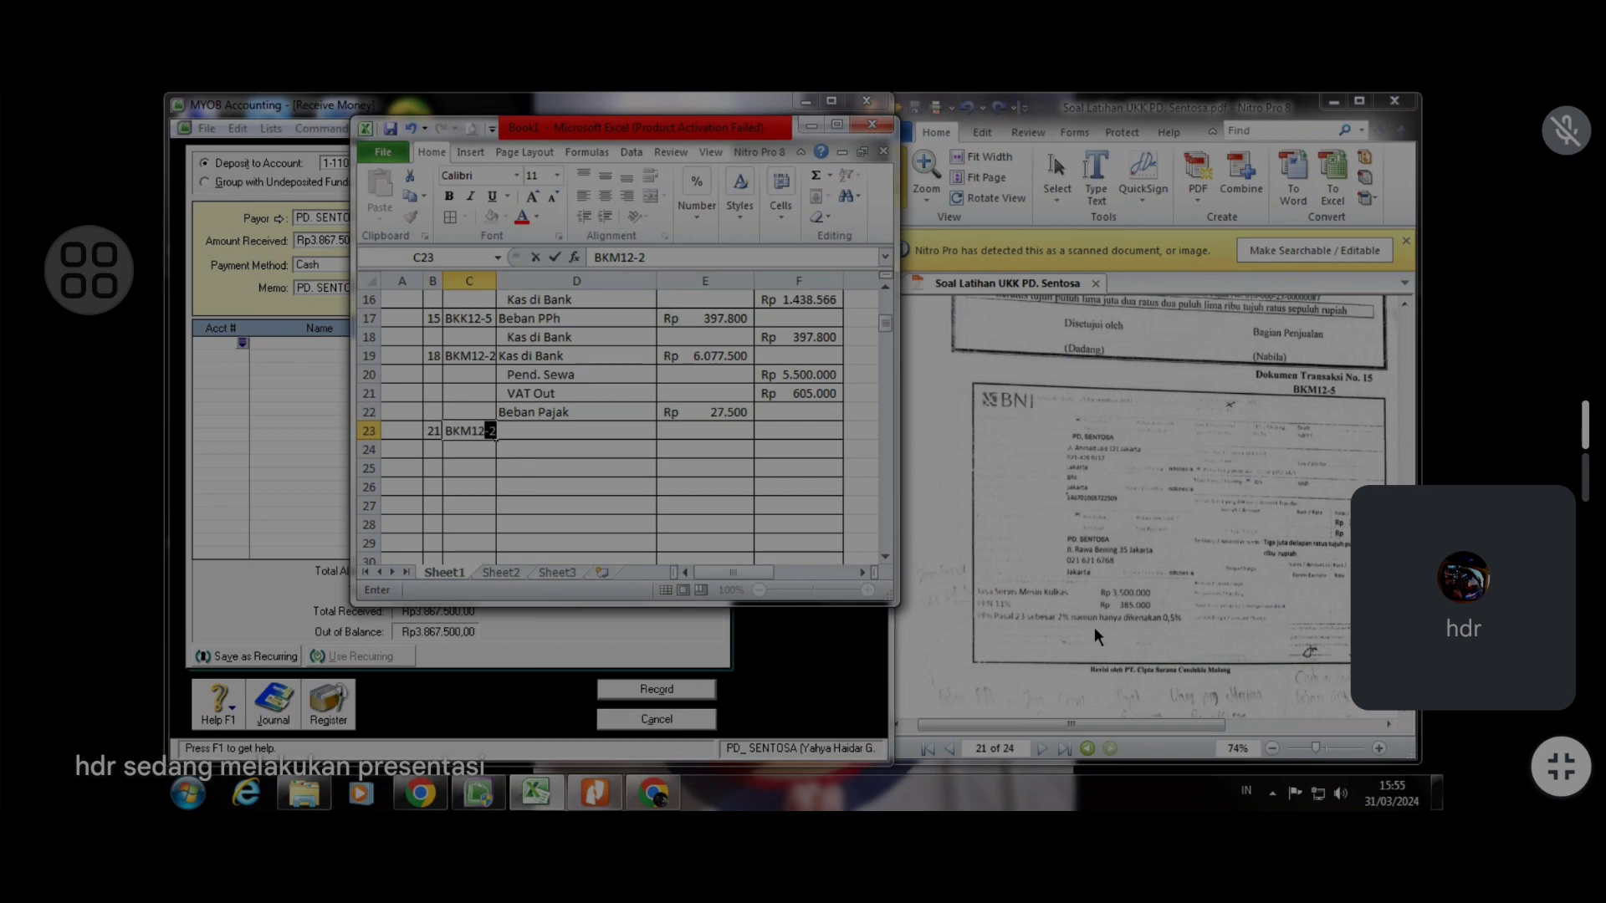
text(5)
key(Tab)
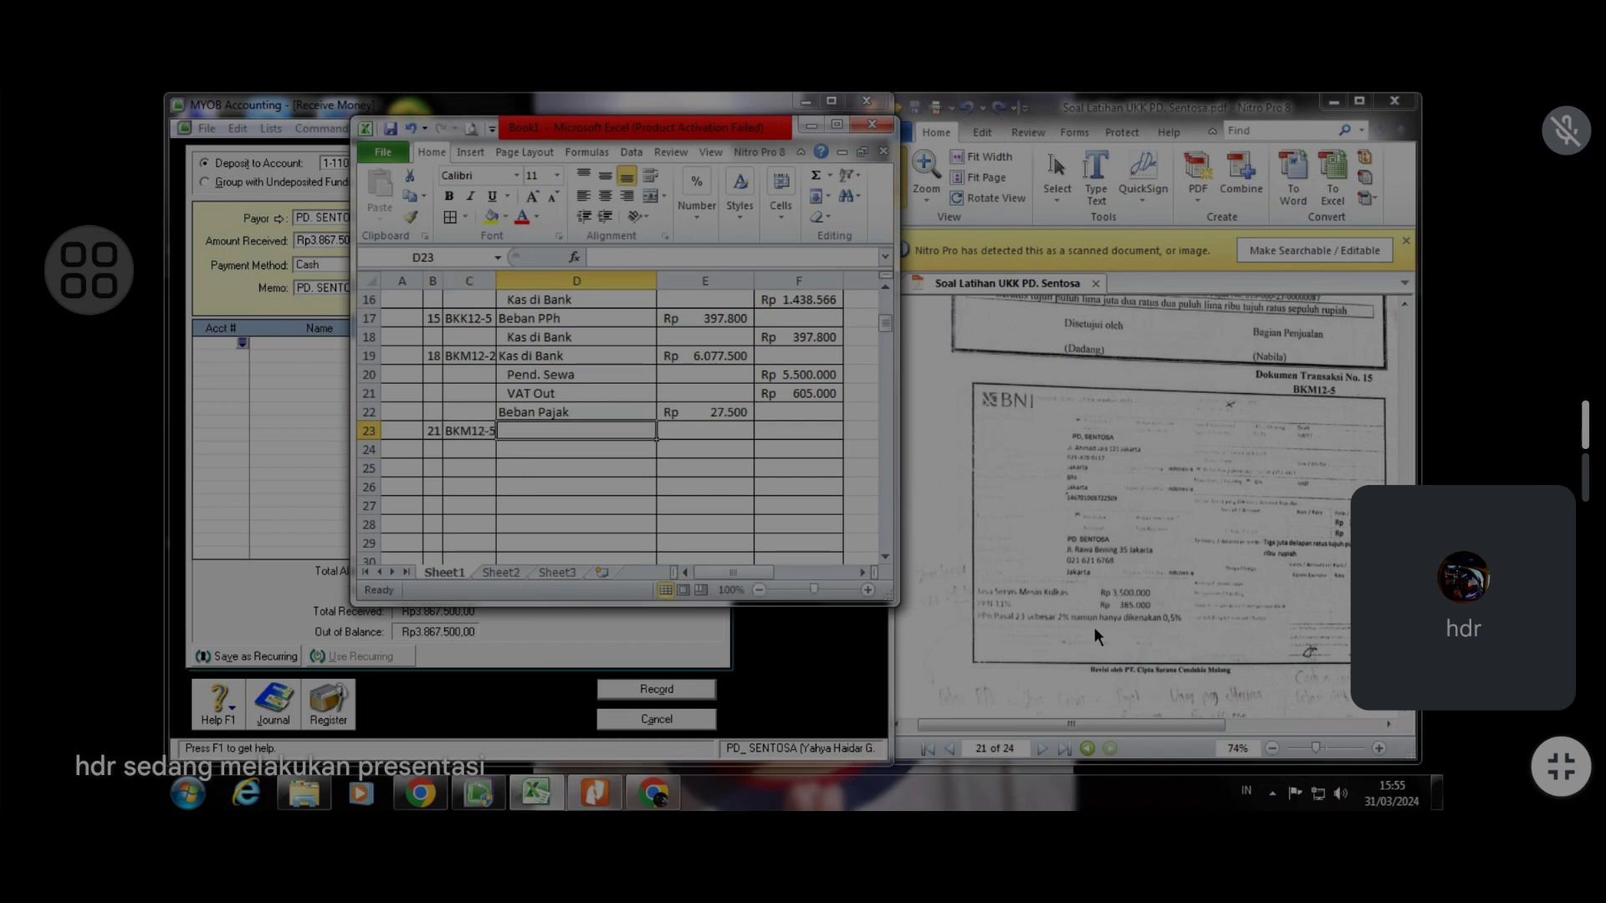
text(Kl)
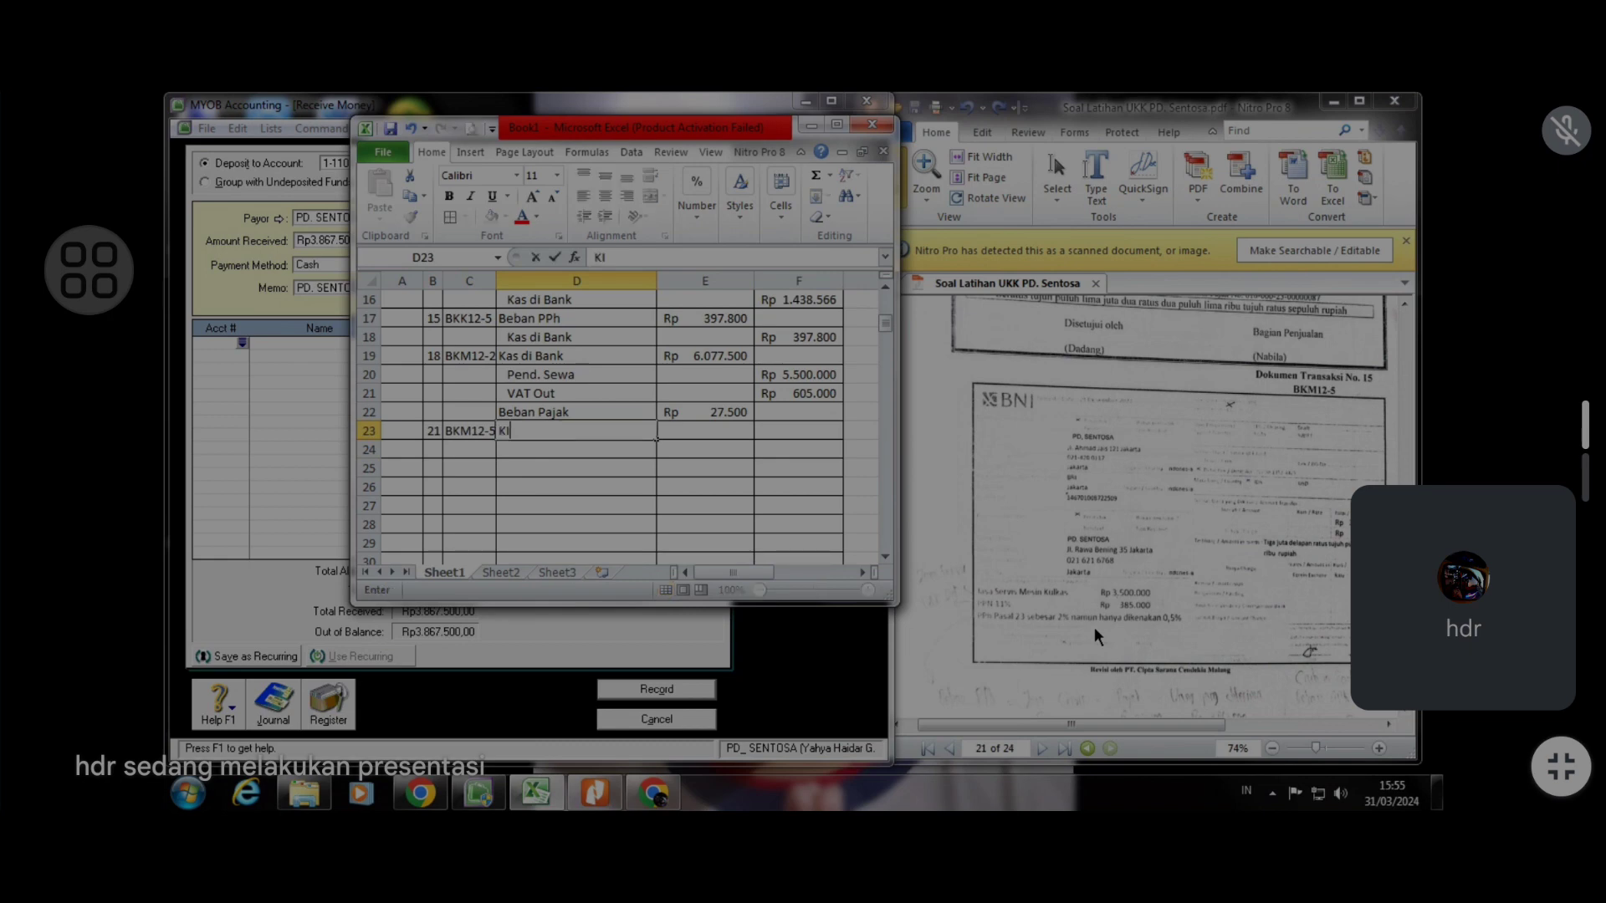
text(as di Bank)
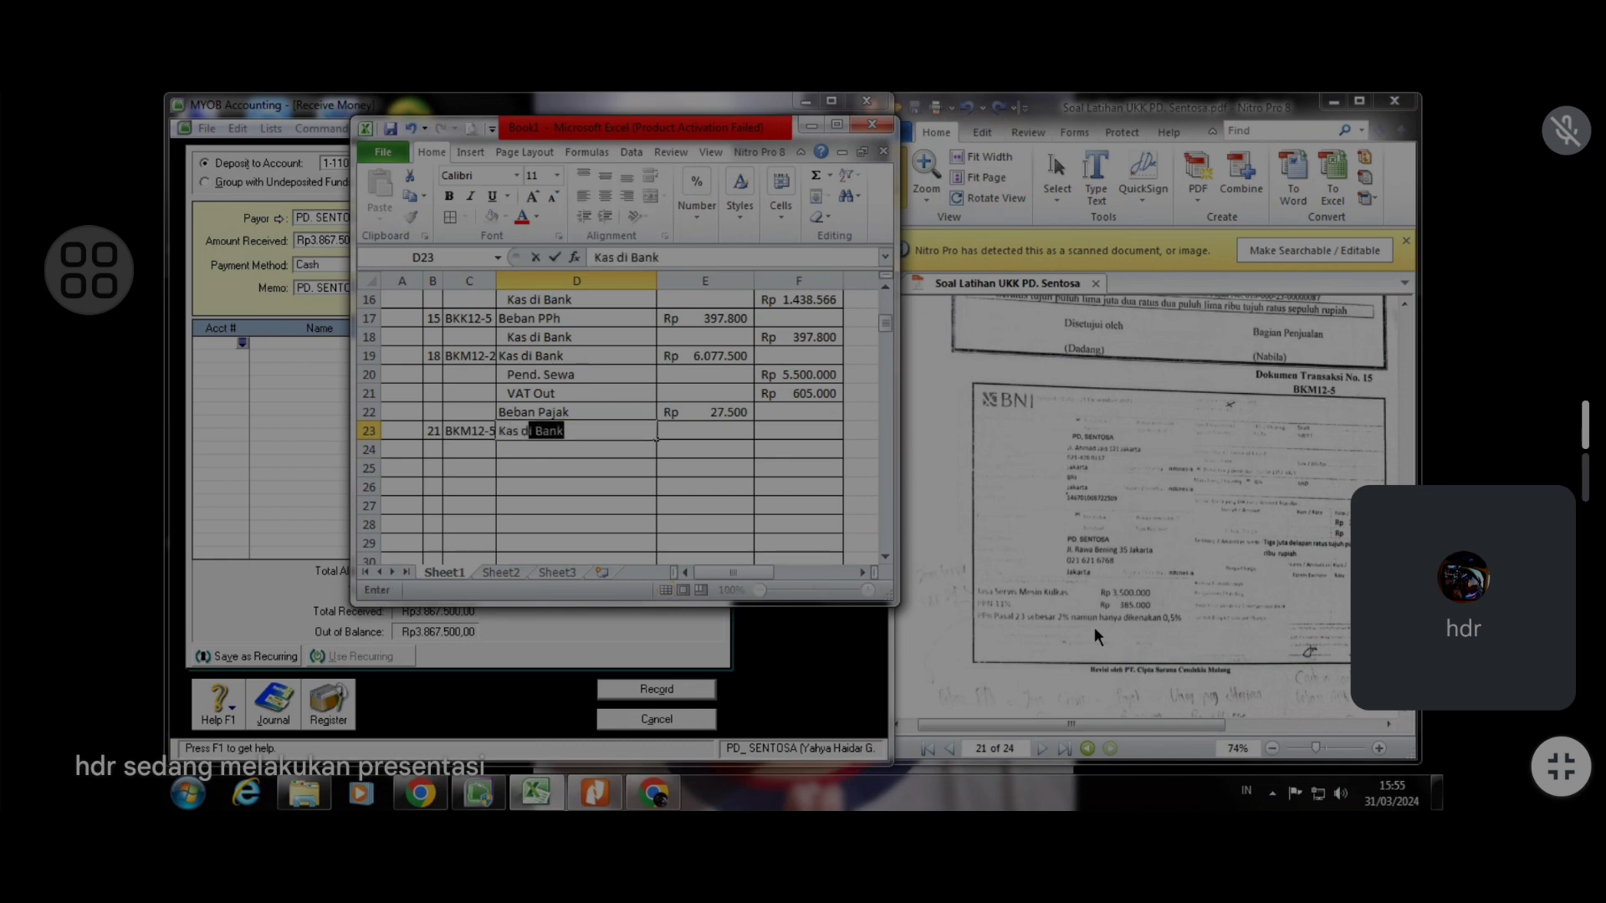
key(Return)
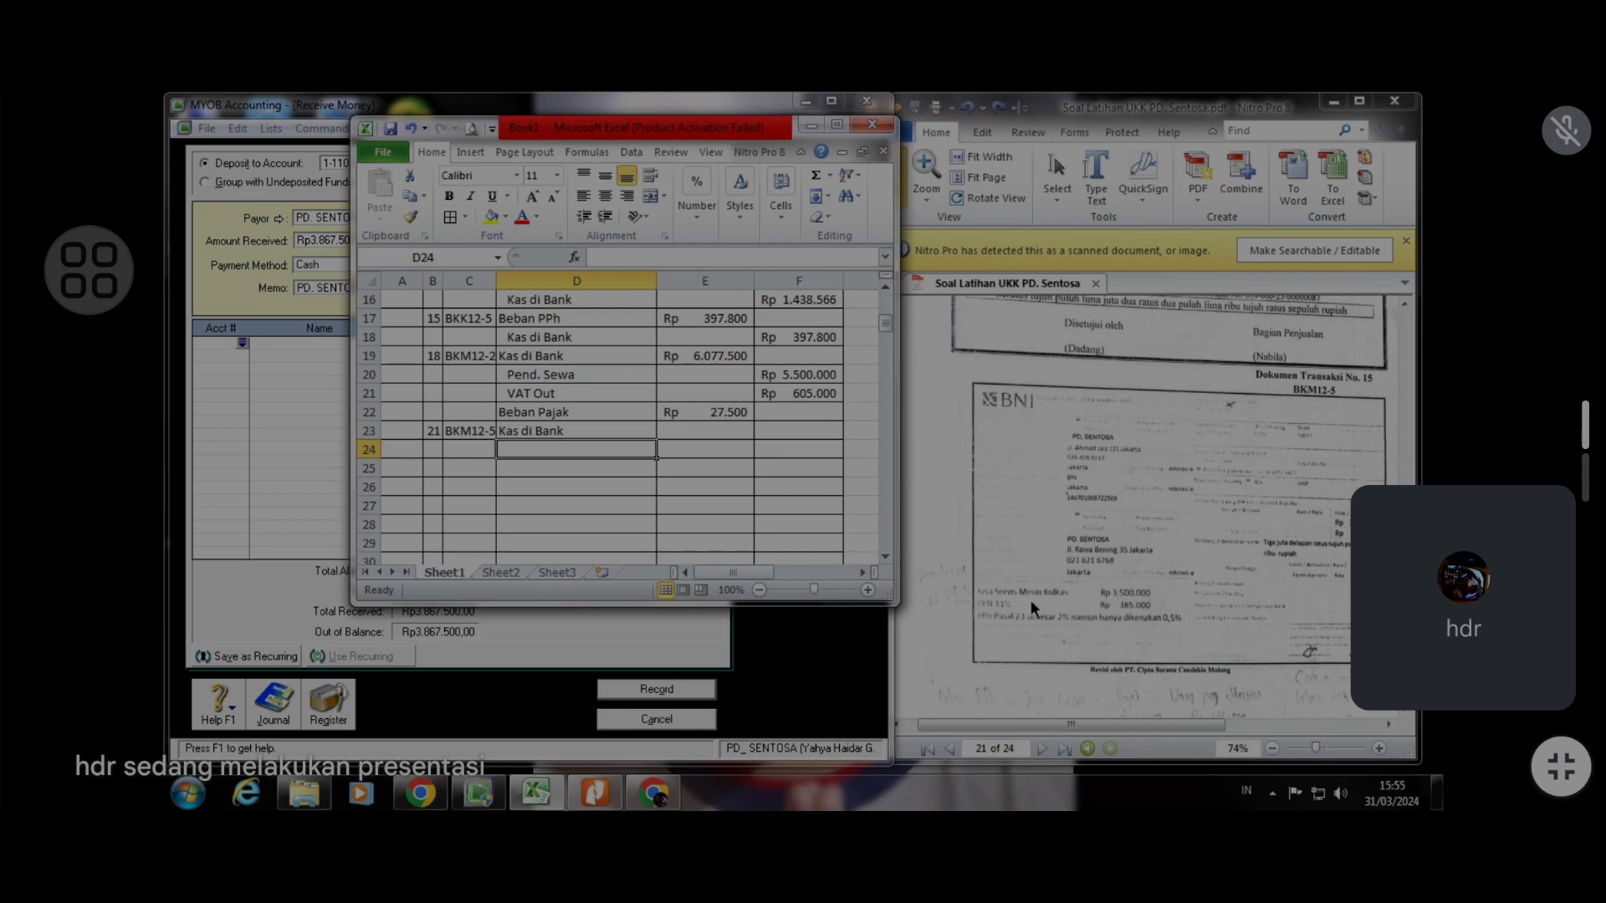
Add an indented Pend. Servis credit line below Kas di Bank
text(P)
key(BackSpace)
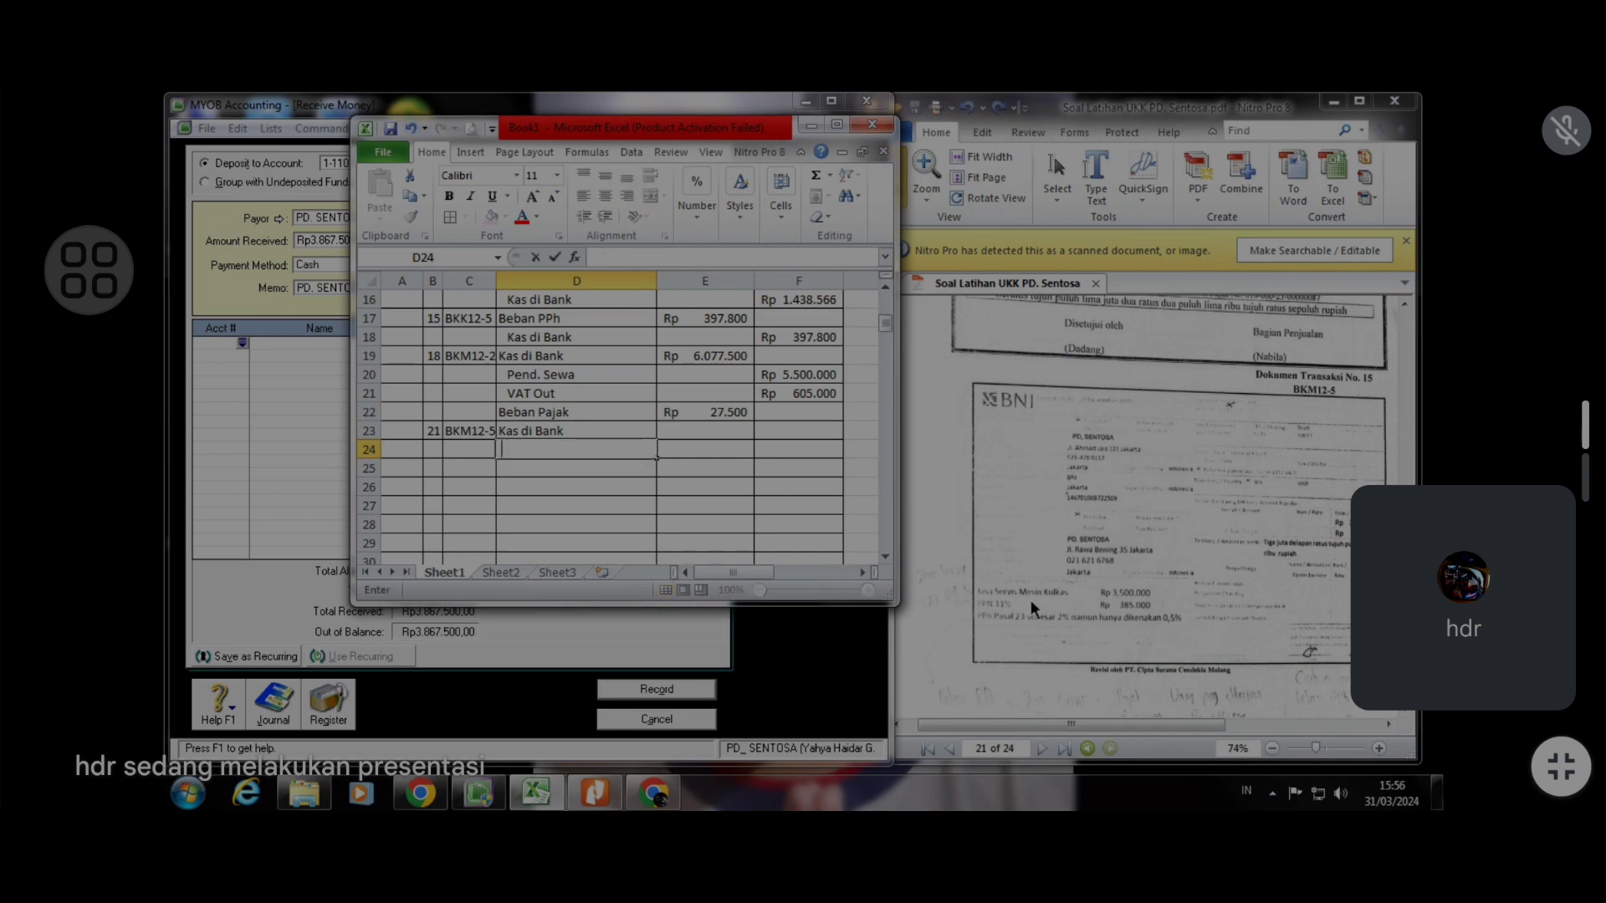
key(BackSpace)
text(Pend. Se)
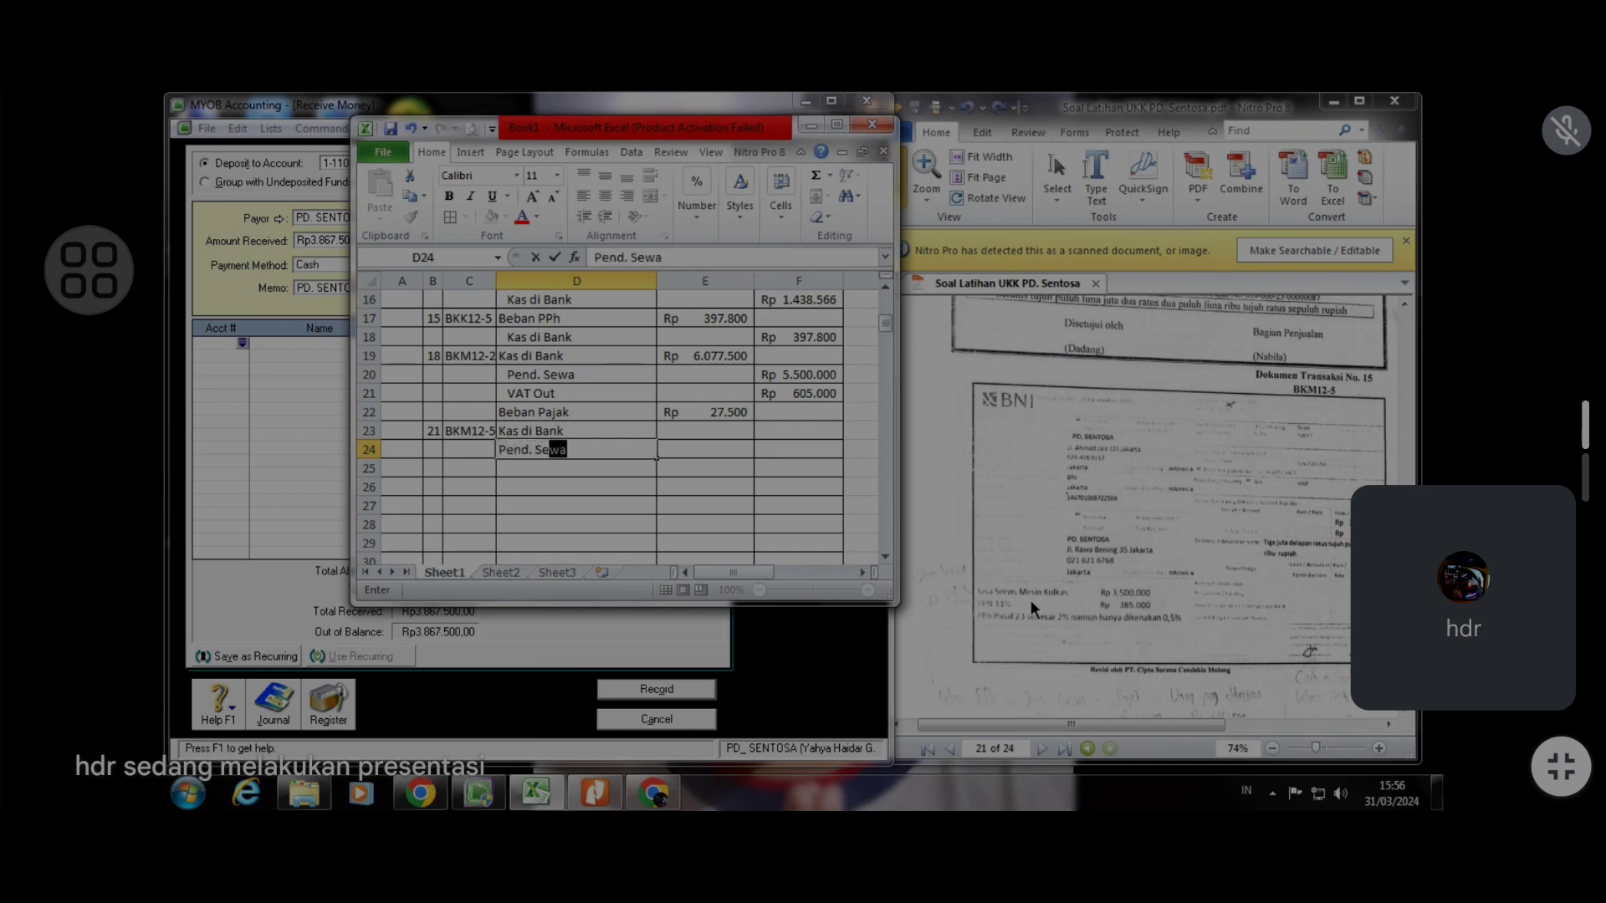
text(rvis)
click(814, 445)
click(638, 449)
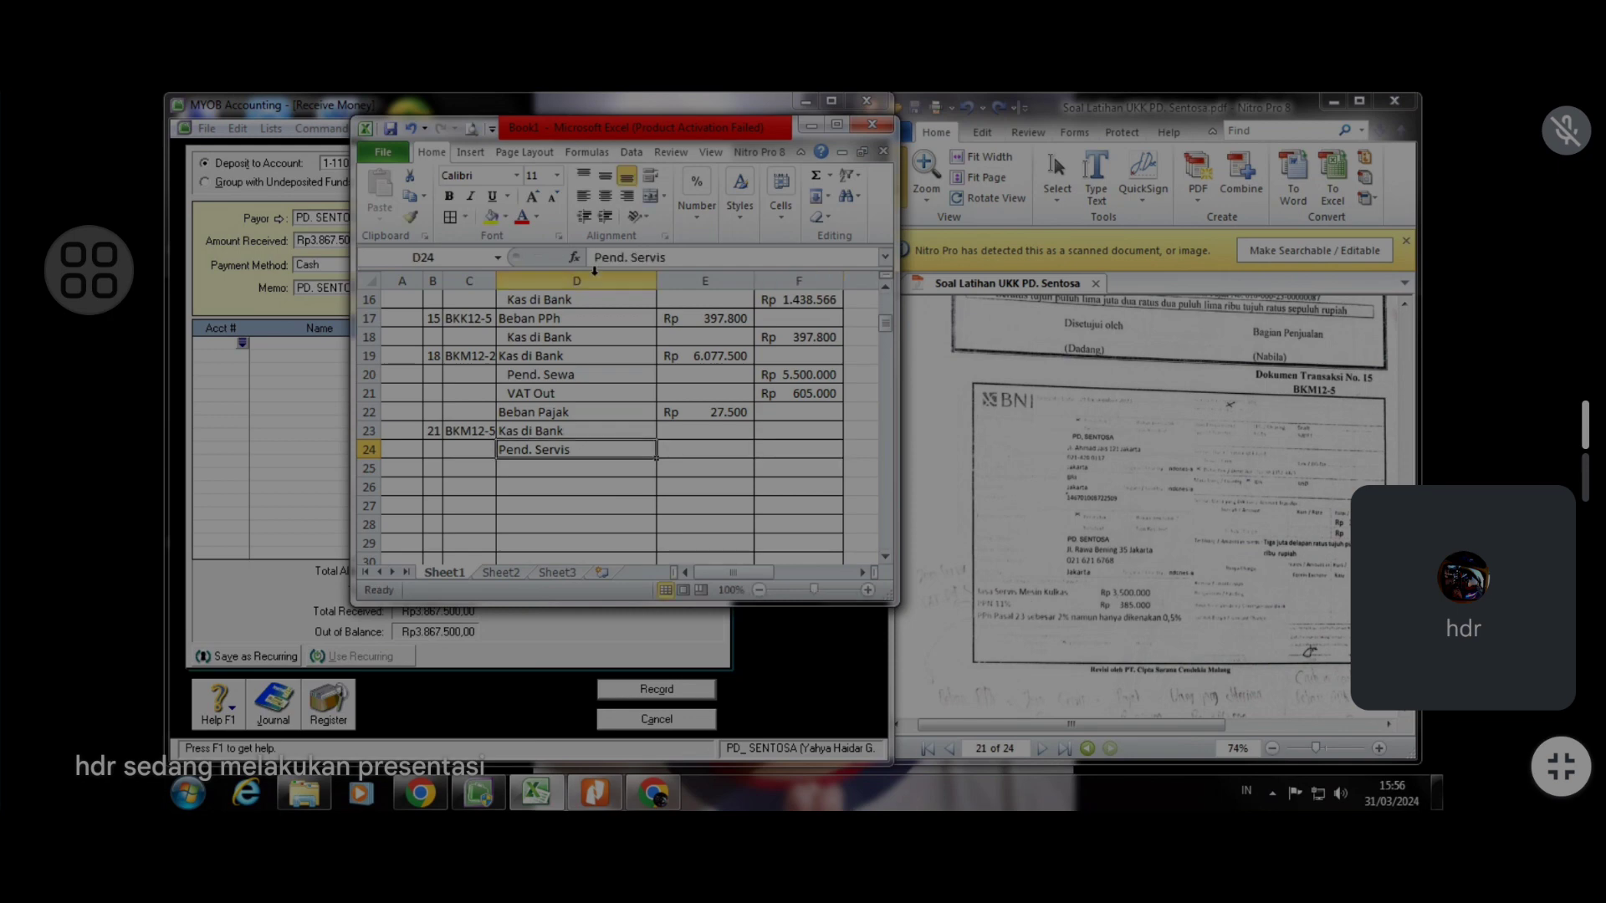
click(604, 216)
click(551, 467)
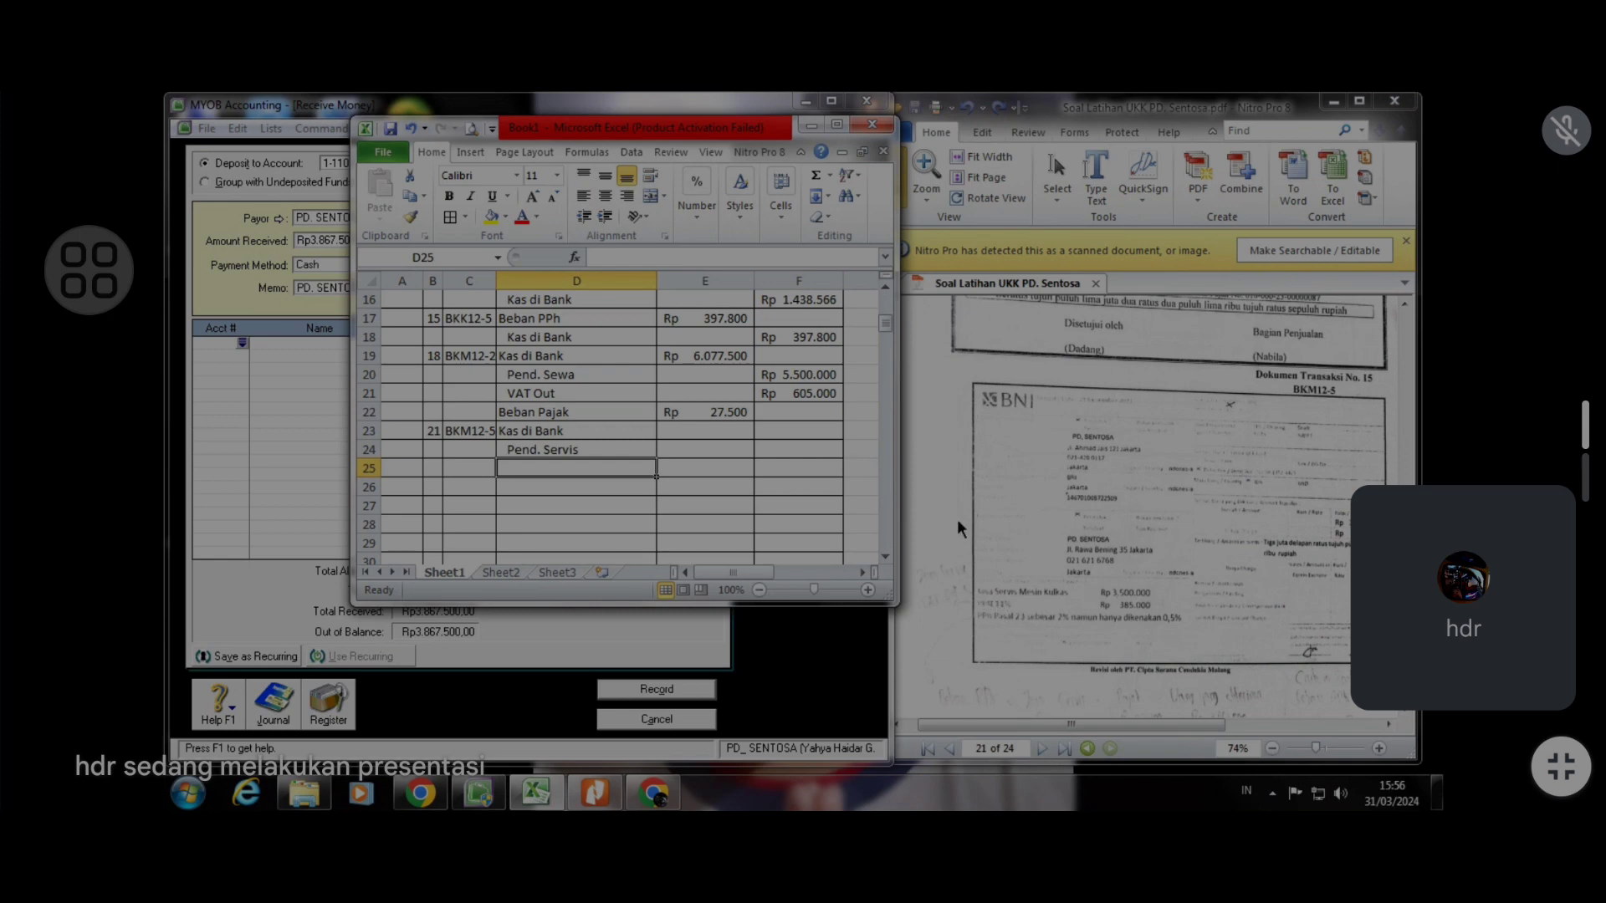
Add an indented VAT Out credit line below Pend. Servis
text(VAT)
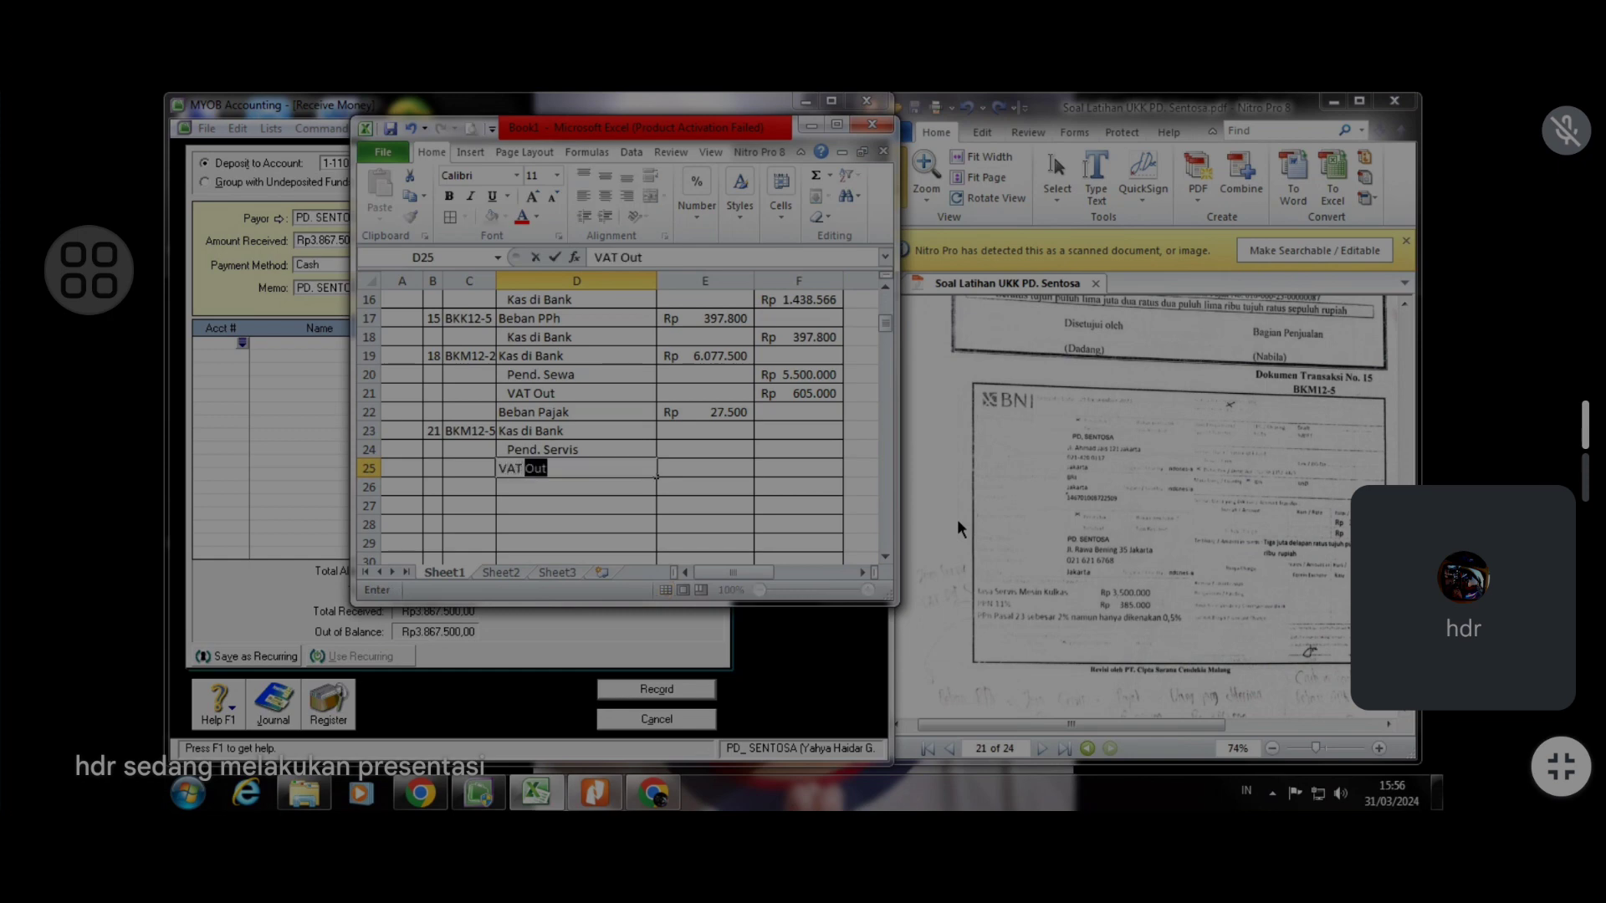
key(Return)
click(563, 470)
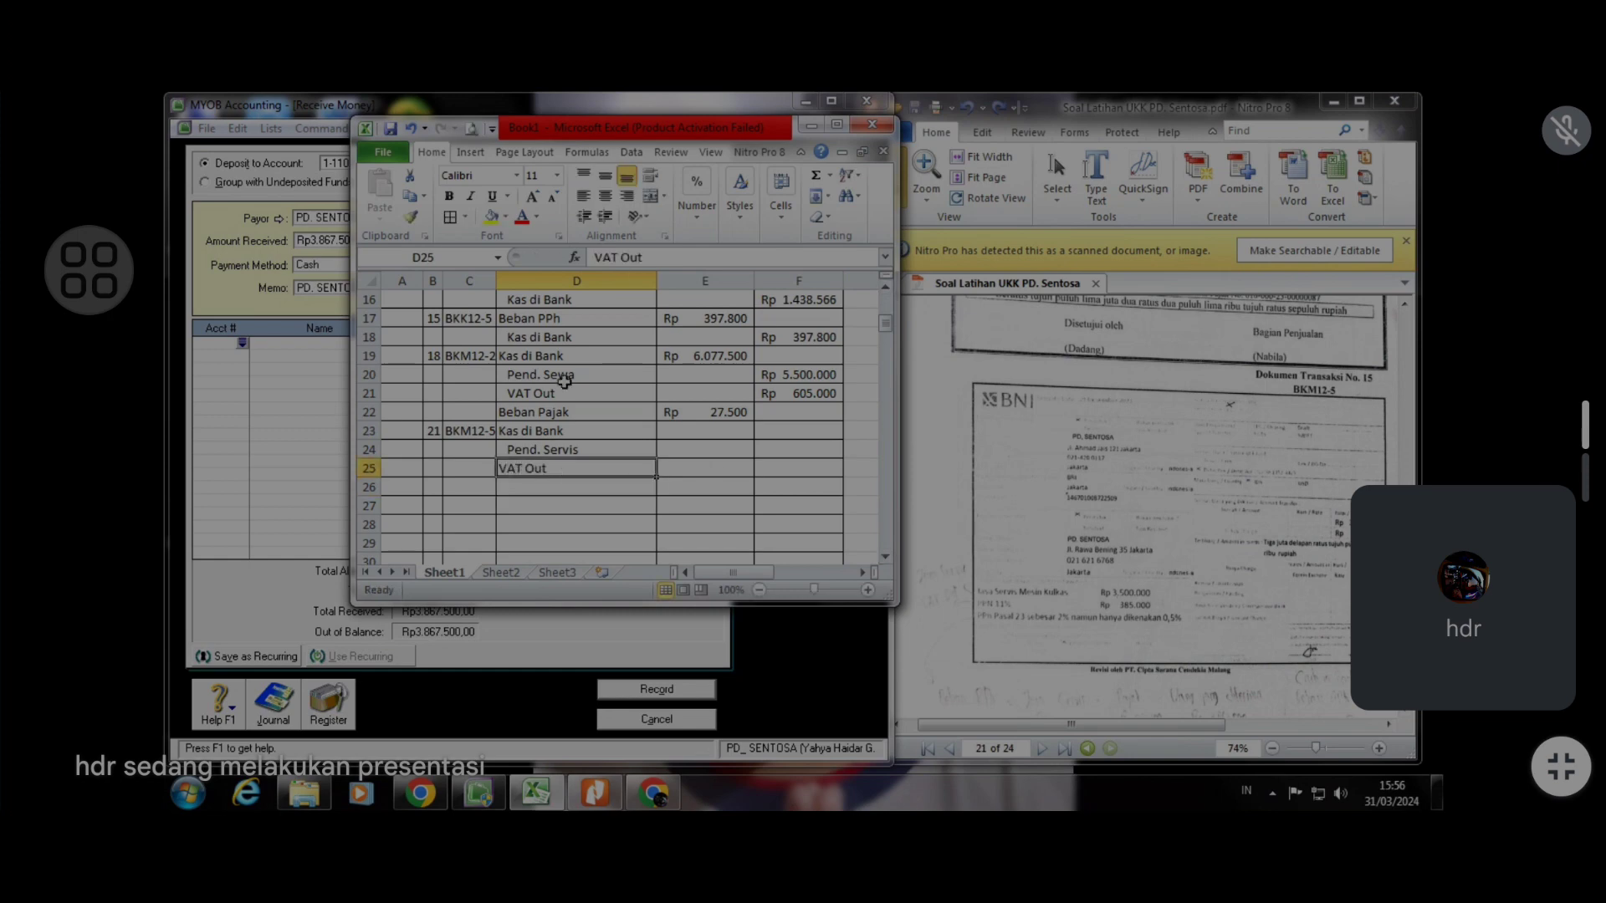
click(605, 216)
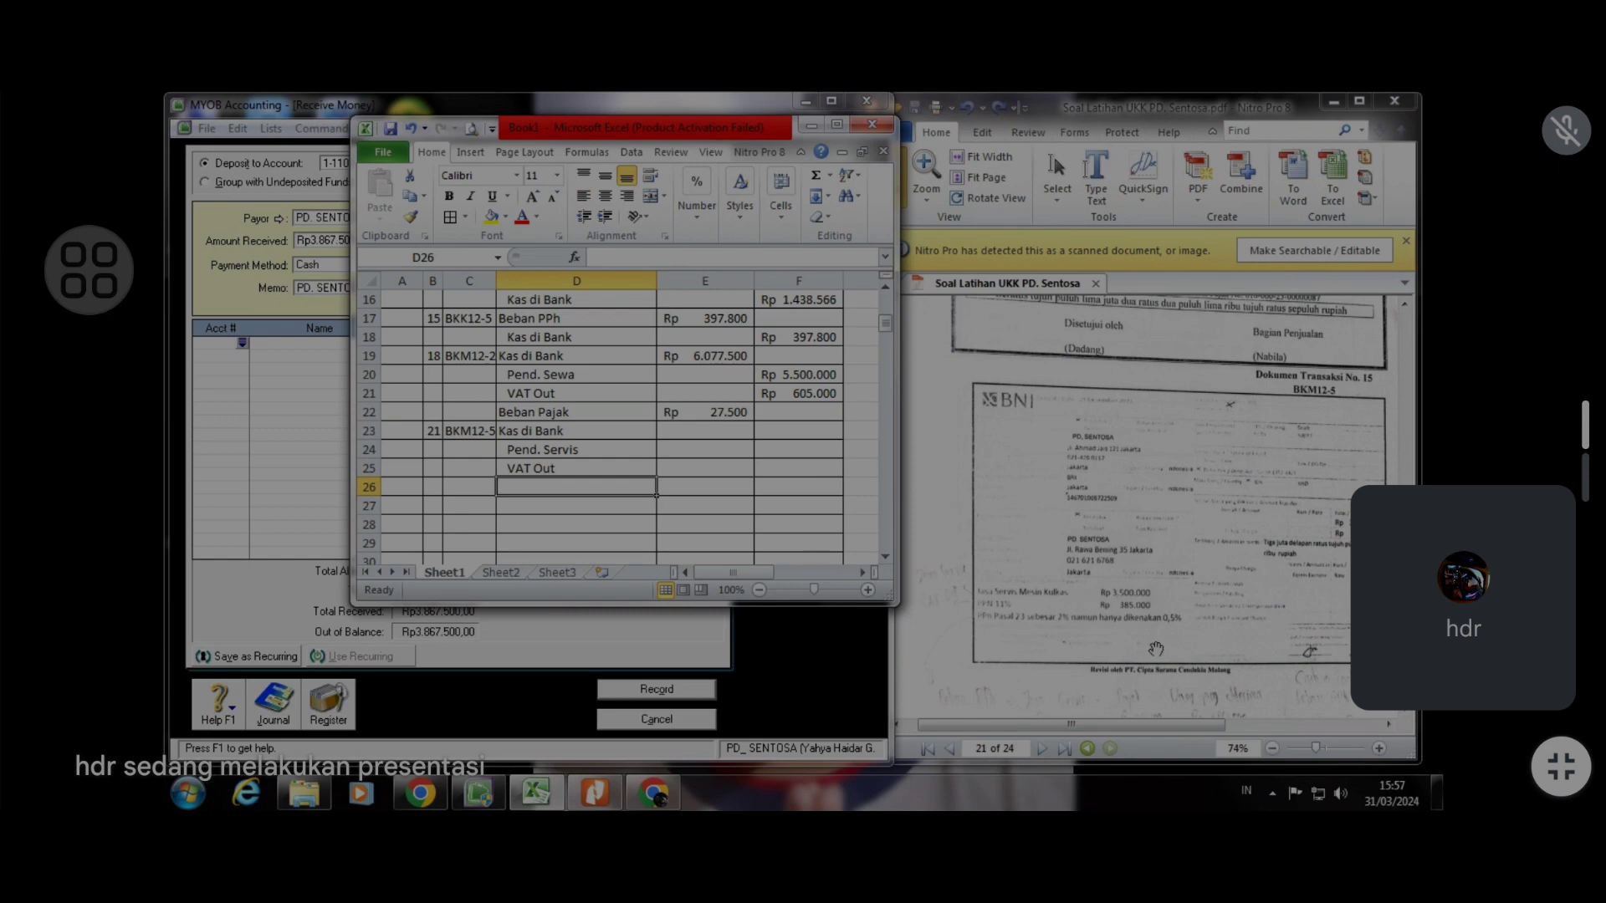
Add a Beban PPH account line below VAT Out
text(Beba)
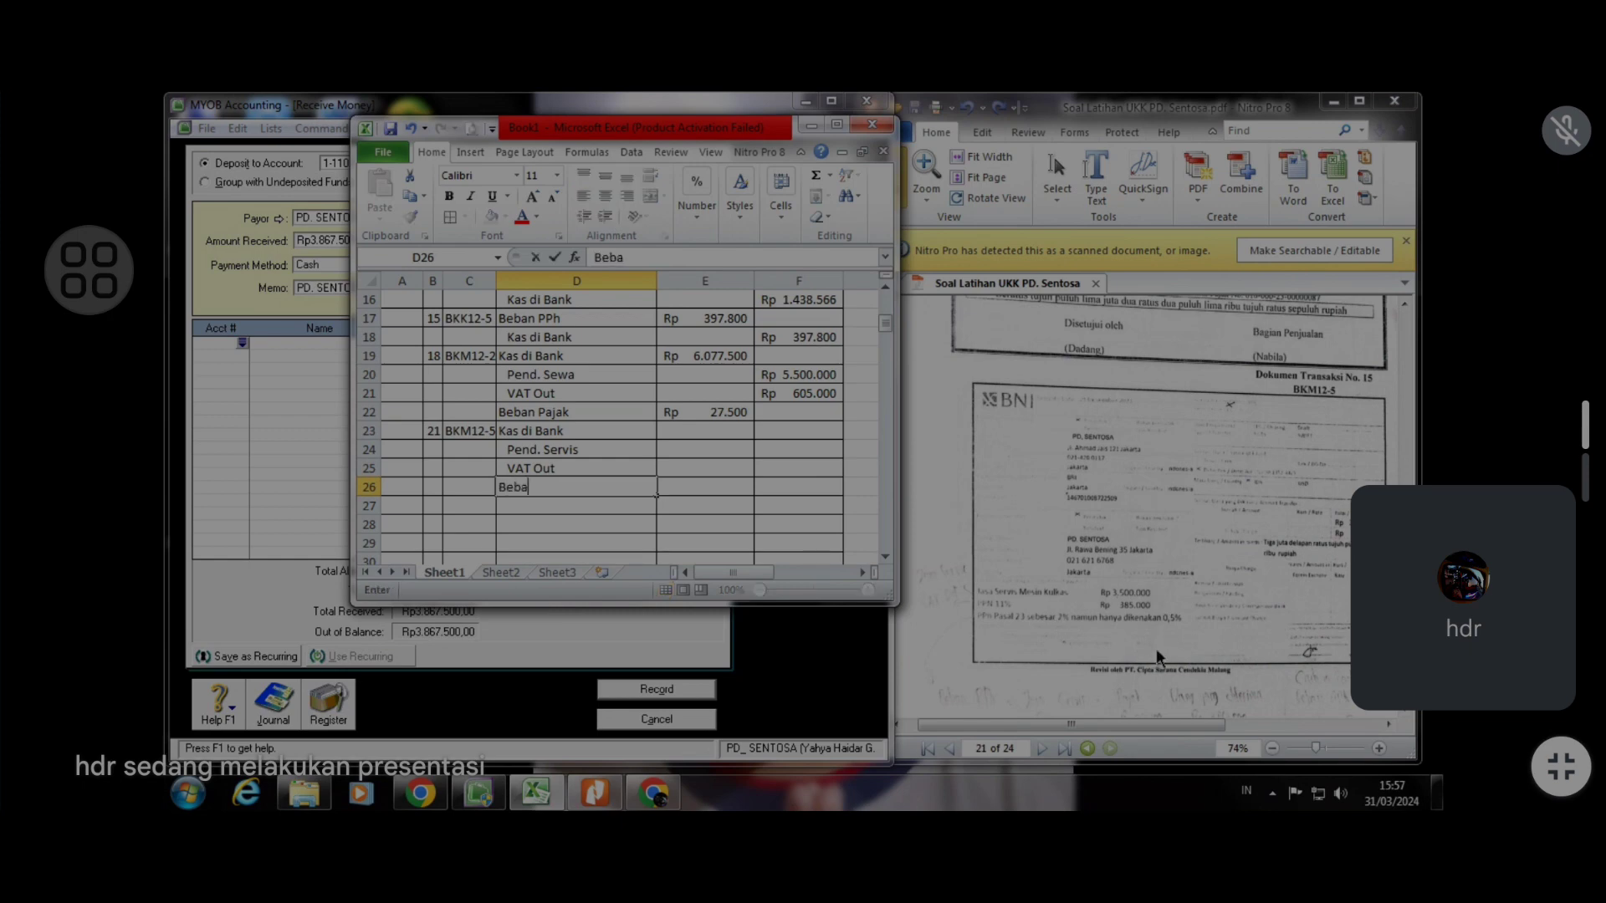
text(n PPH)
click(732, 428)
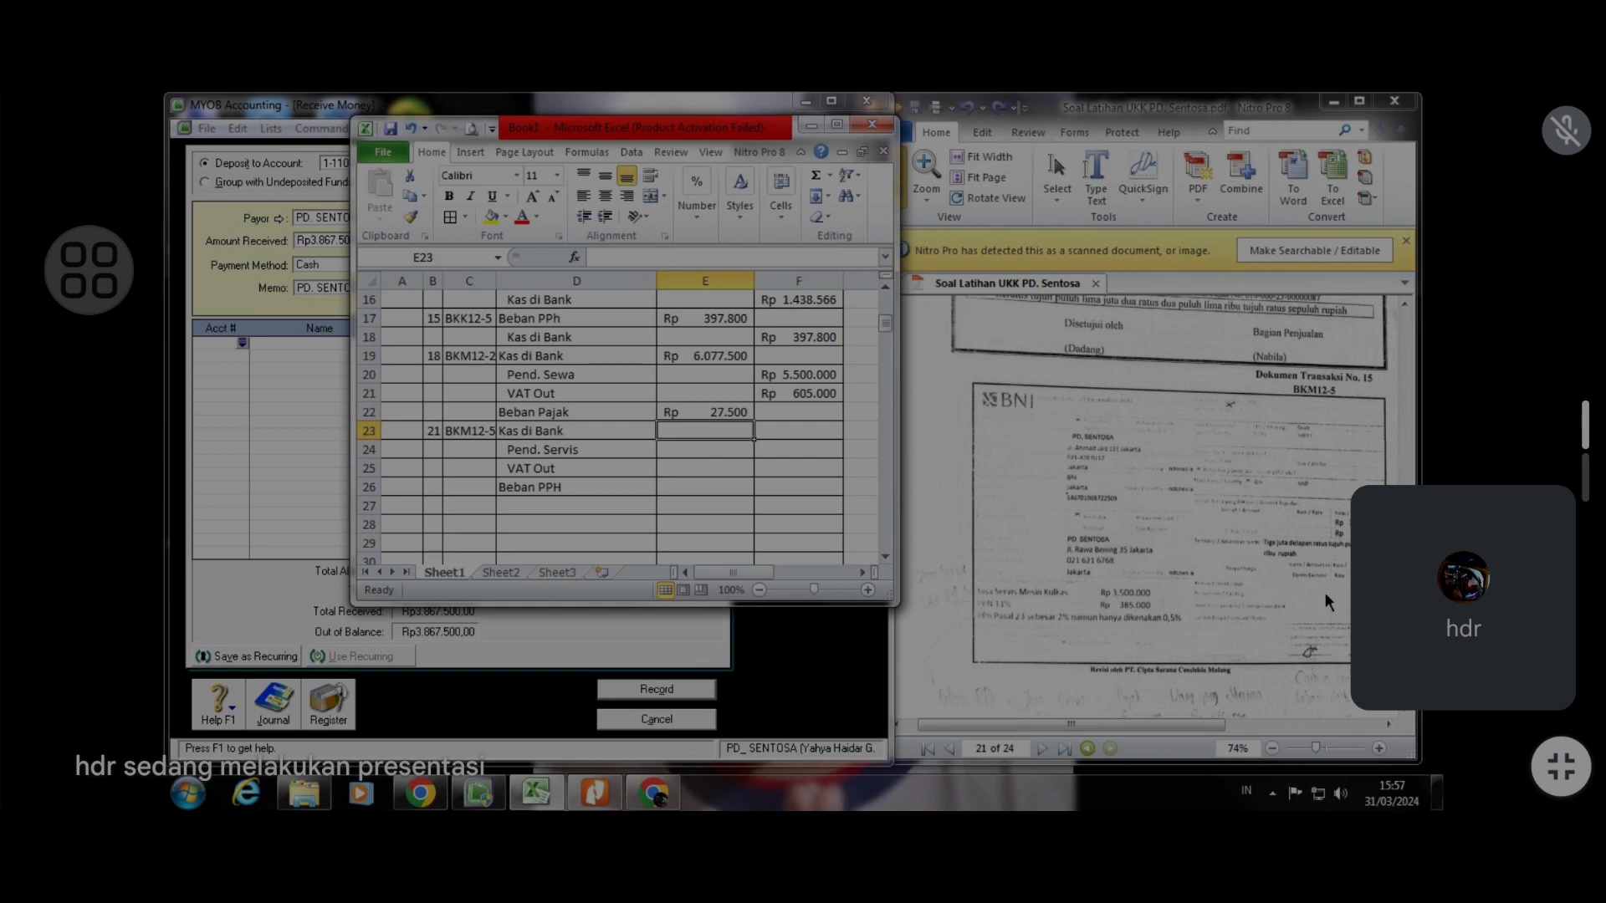
Enter 3.867.500 as the Kas di Bank debit amount
text(3867500)
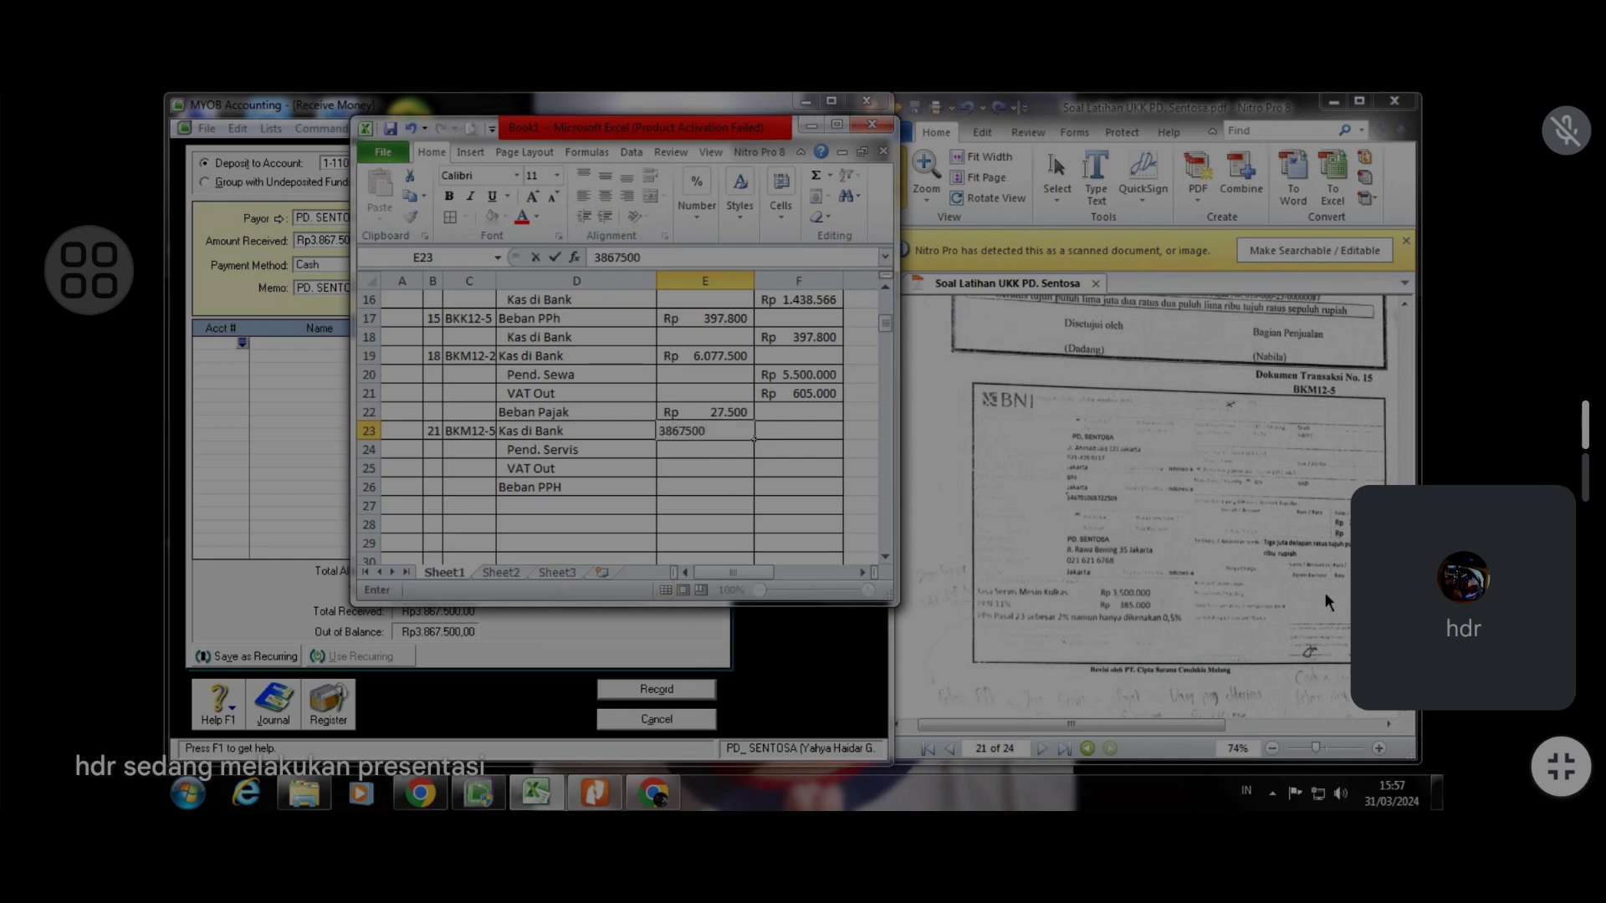
key(Return)
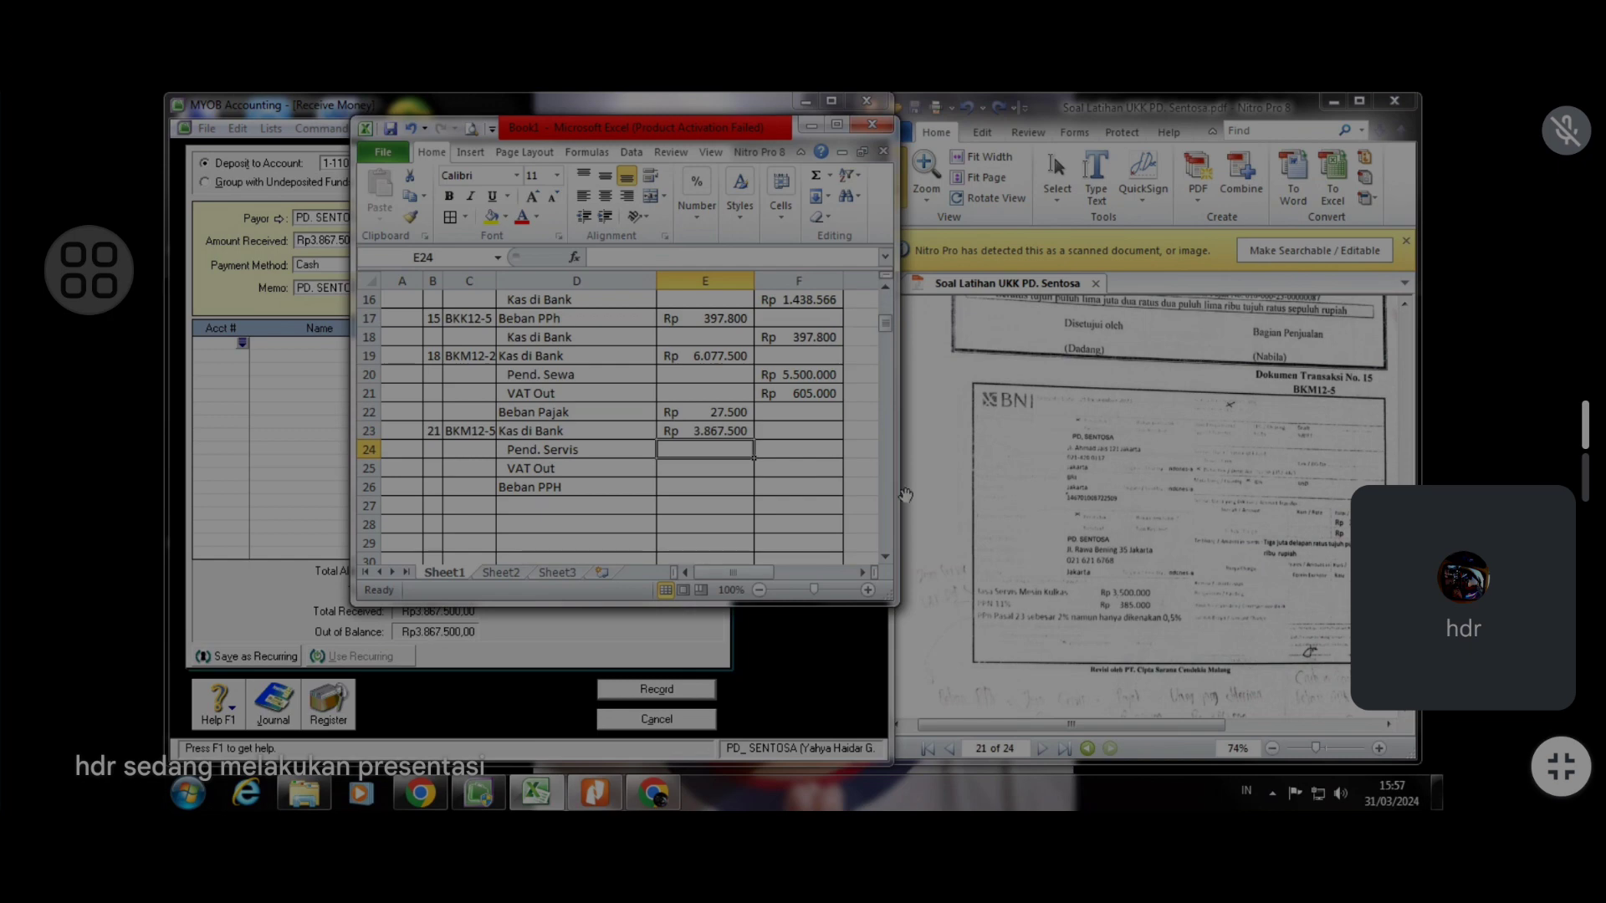
click(819, 453)
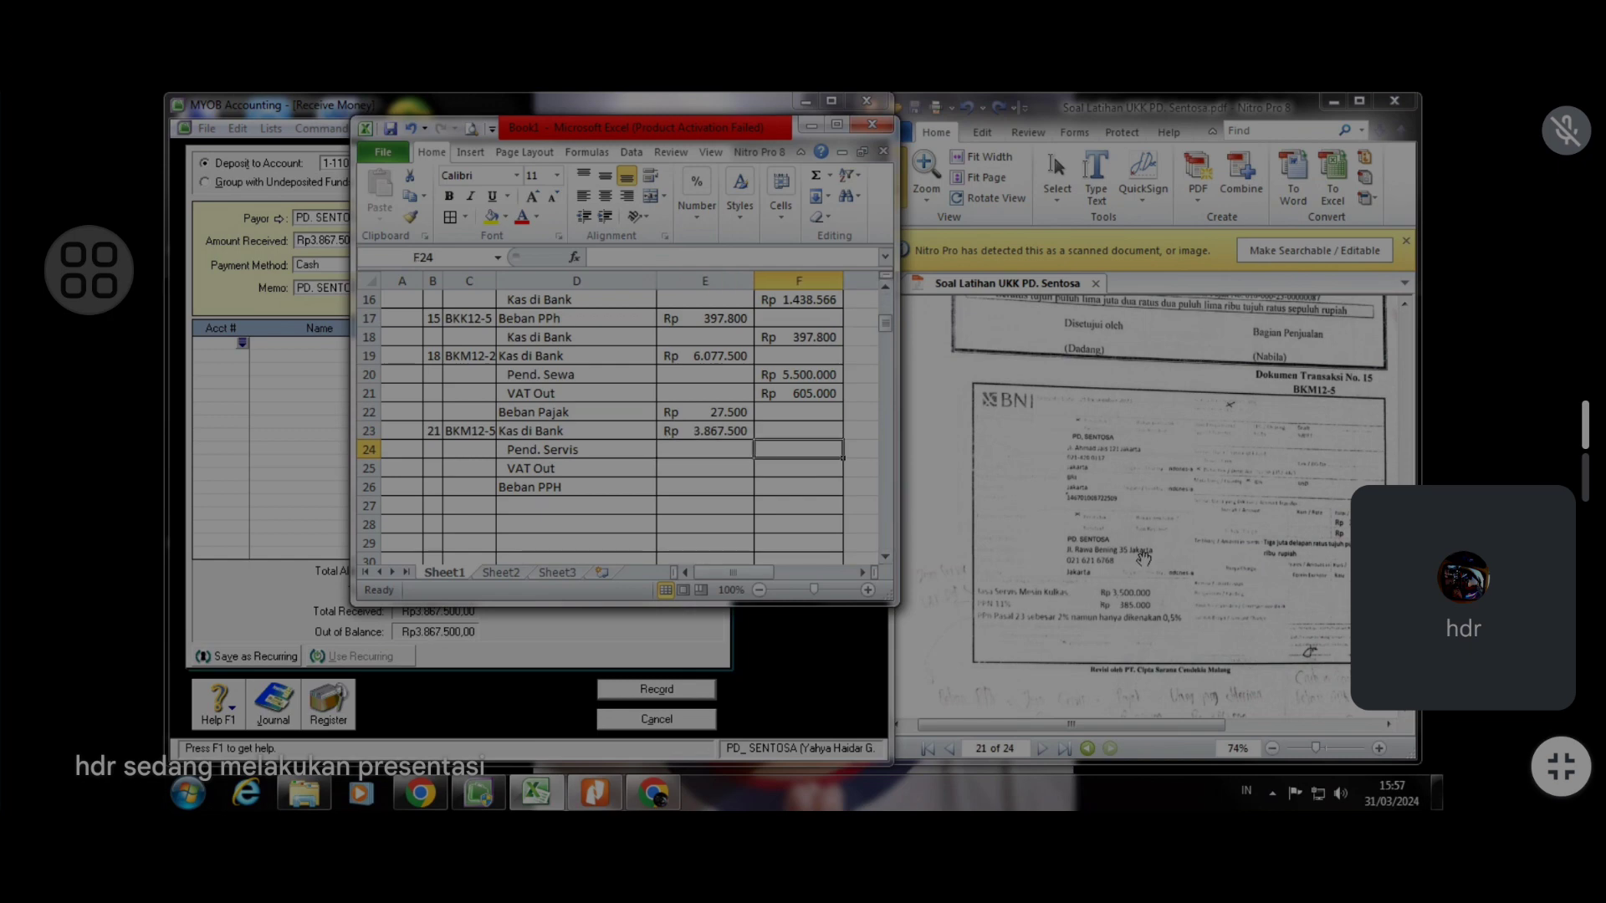
Enter 3.500.000 as the Pend. Servis credit and 385.000 as the VAT Out credit in the journal
text(3)
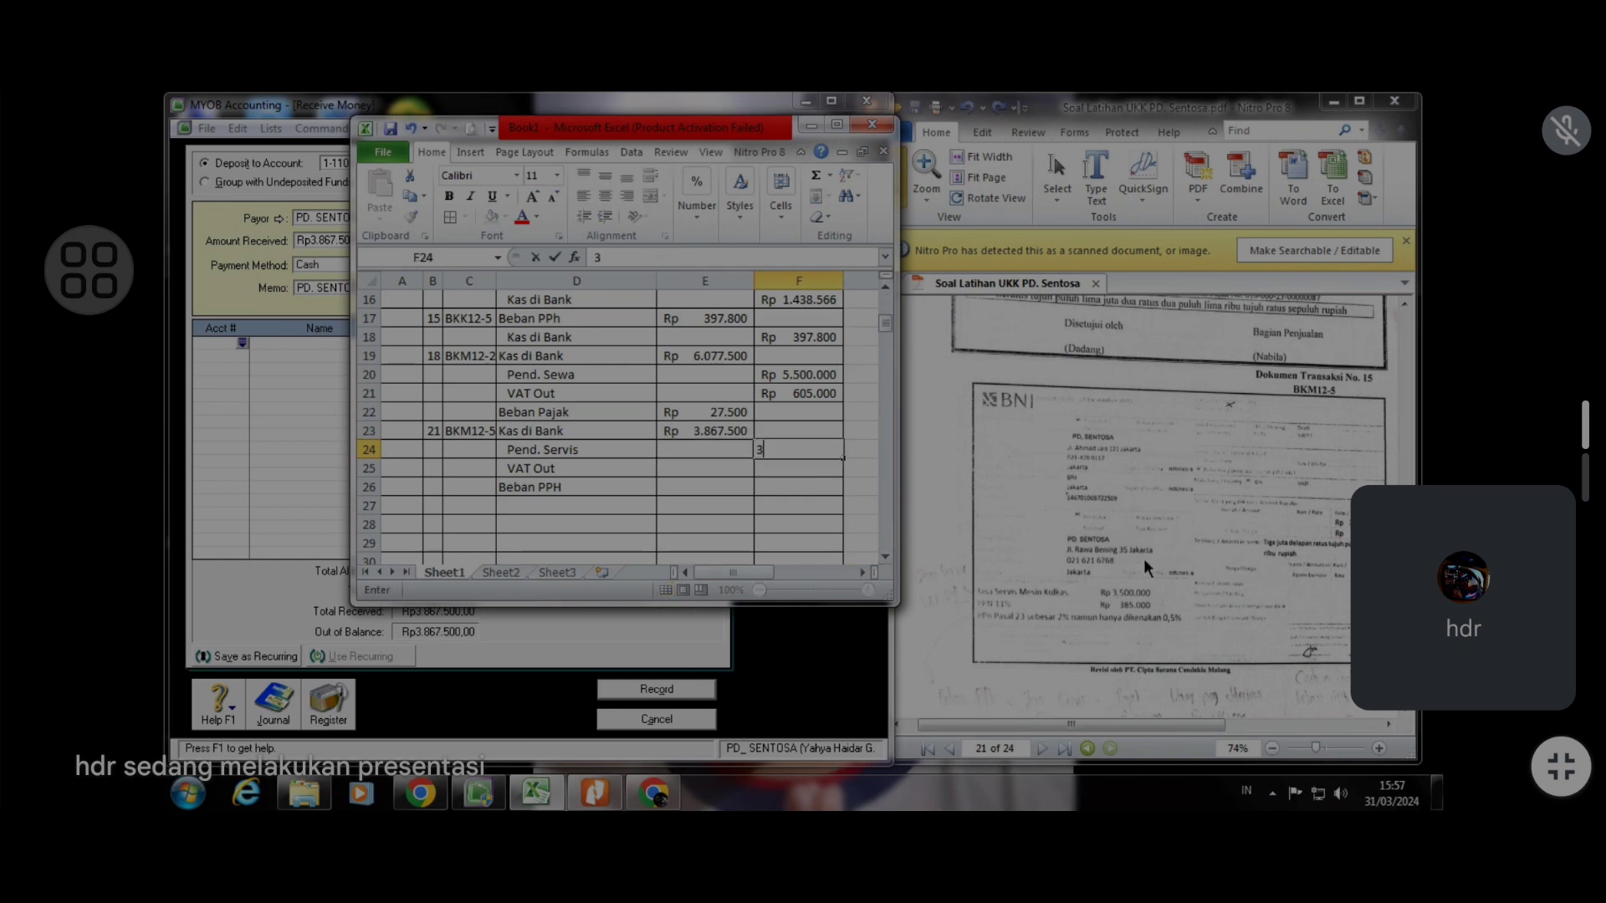
text(.500.000000)
key(Return)
text(3)
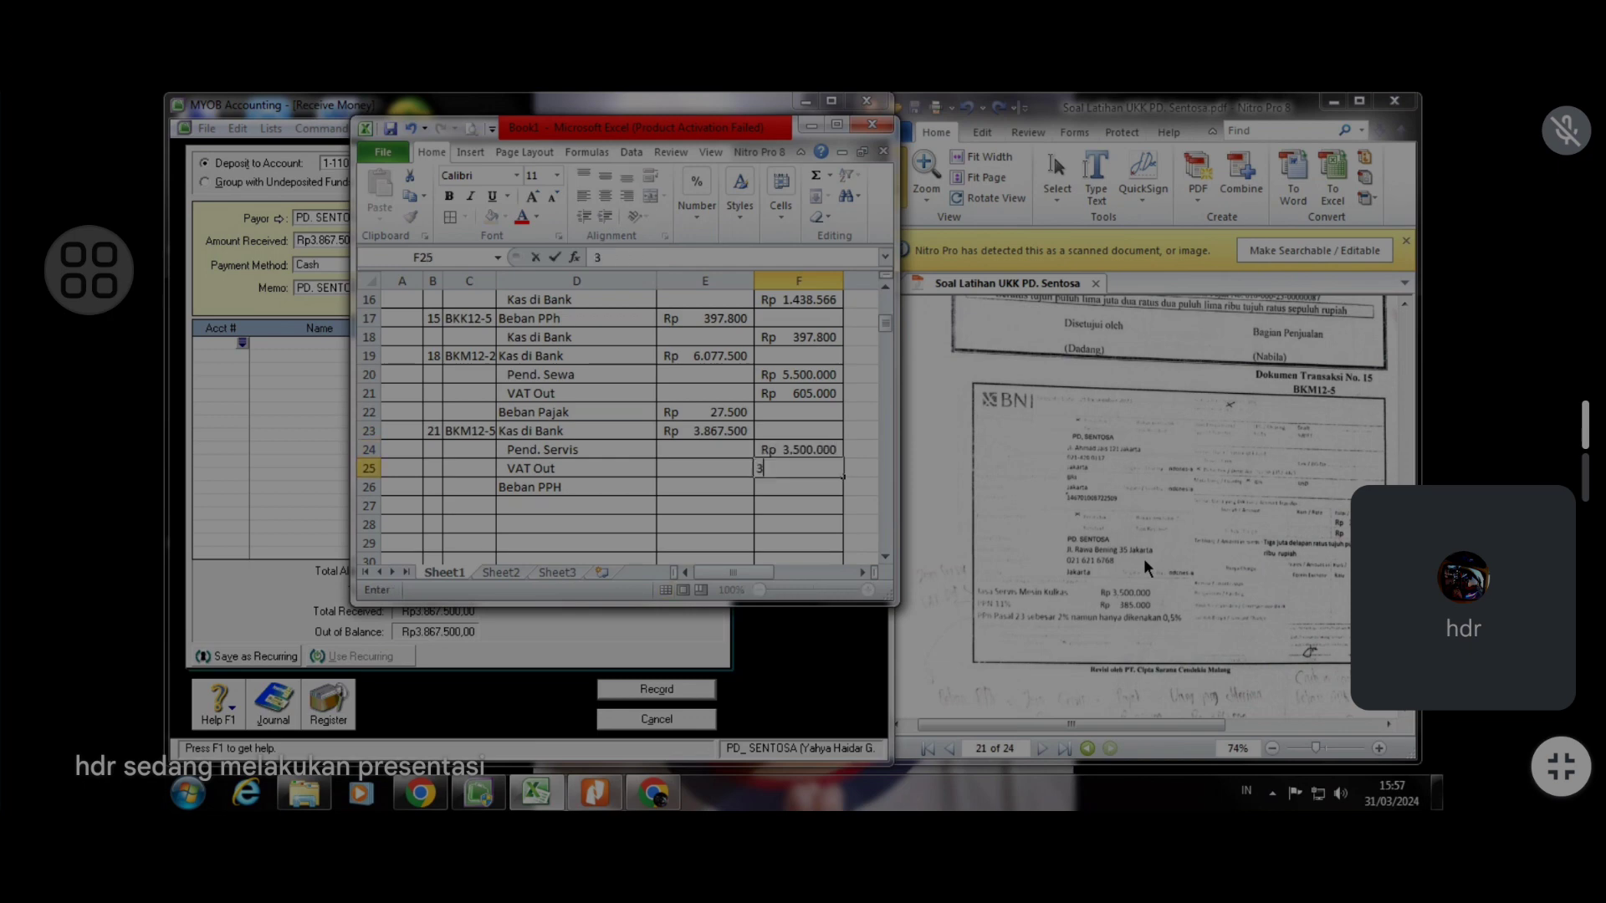
text(850090)
key(BackSpace)
key(BackSpace)
text(0)
key(Return)
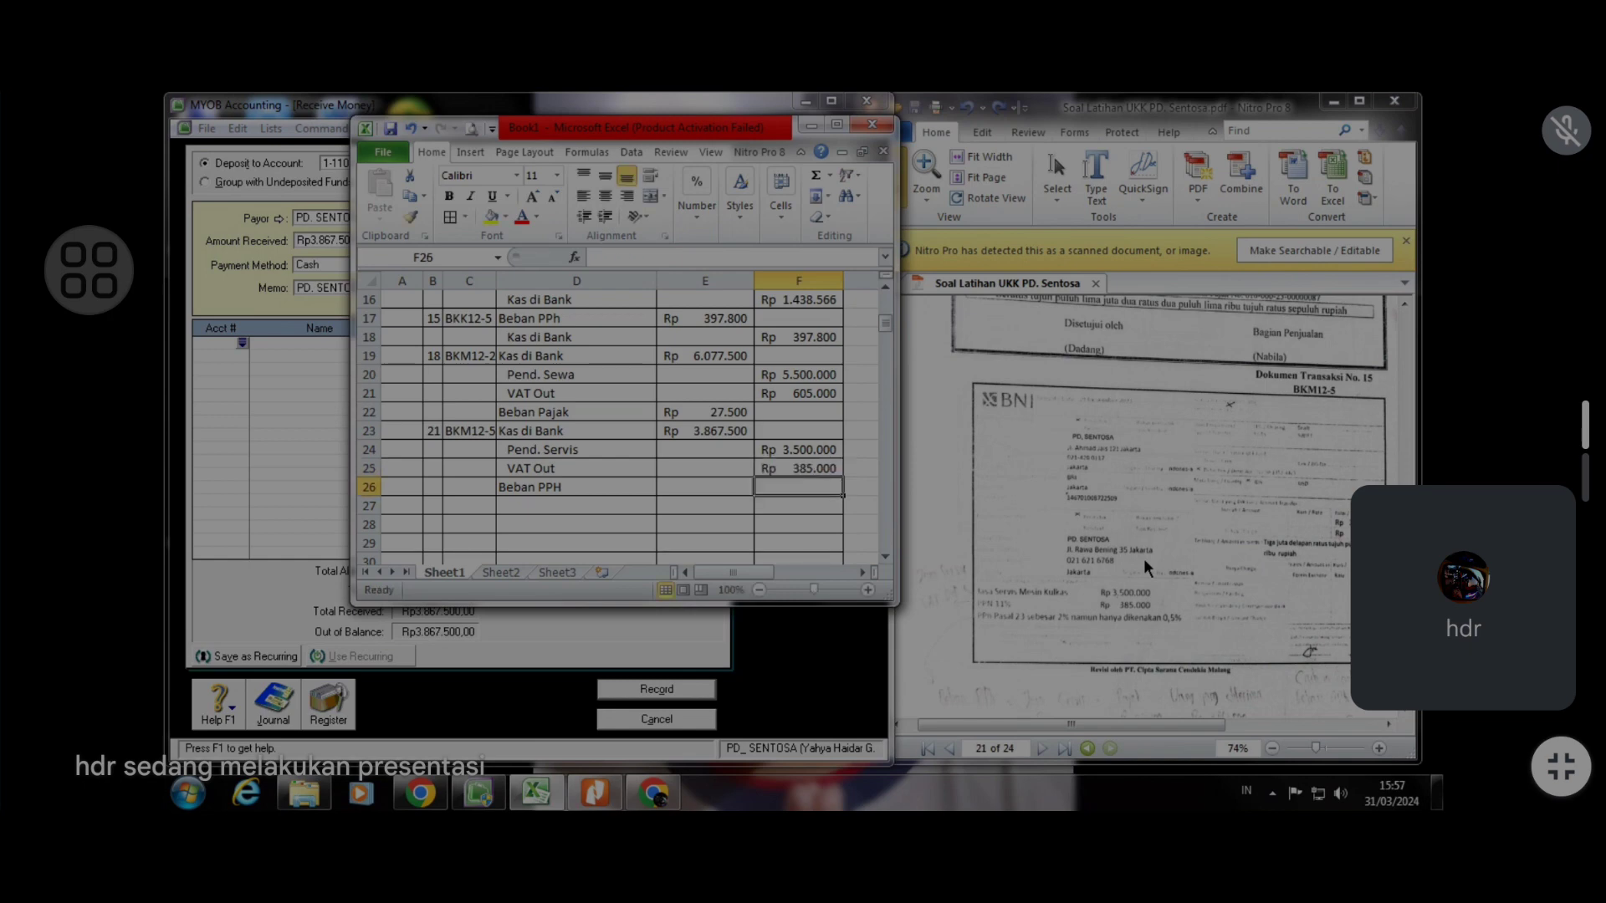
Sum the Pend. Servis and VAT Out credits with a SUM formula in the cell beside Beban PPH
click(744, 488)
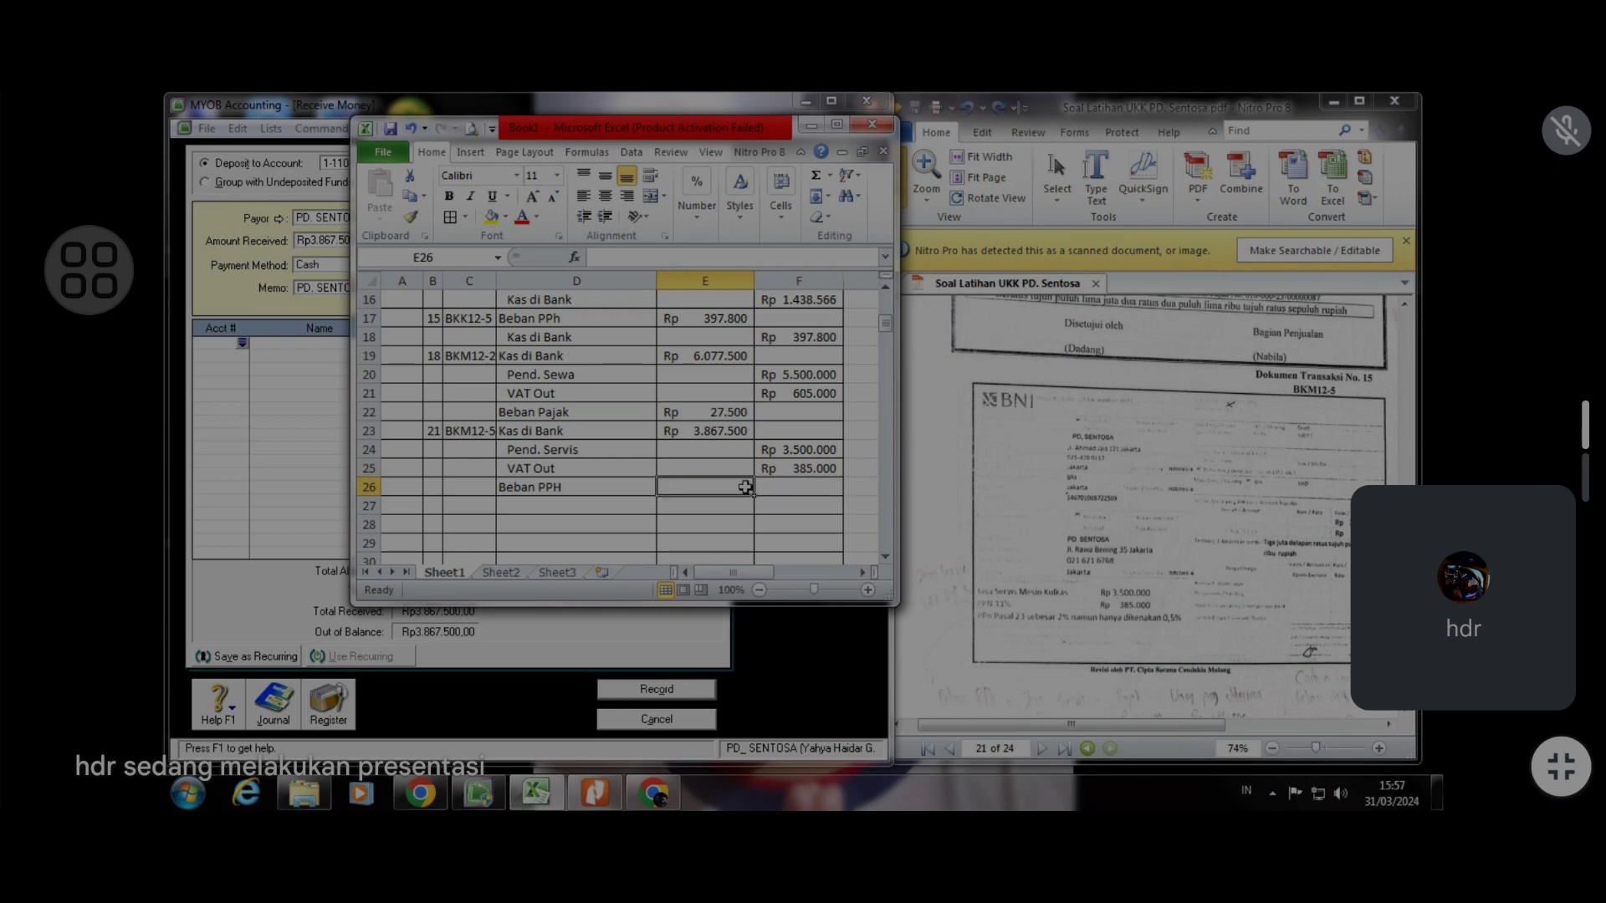
click(870, 482)
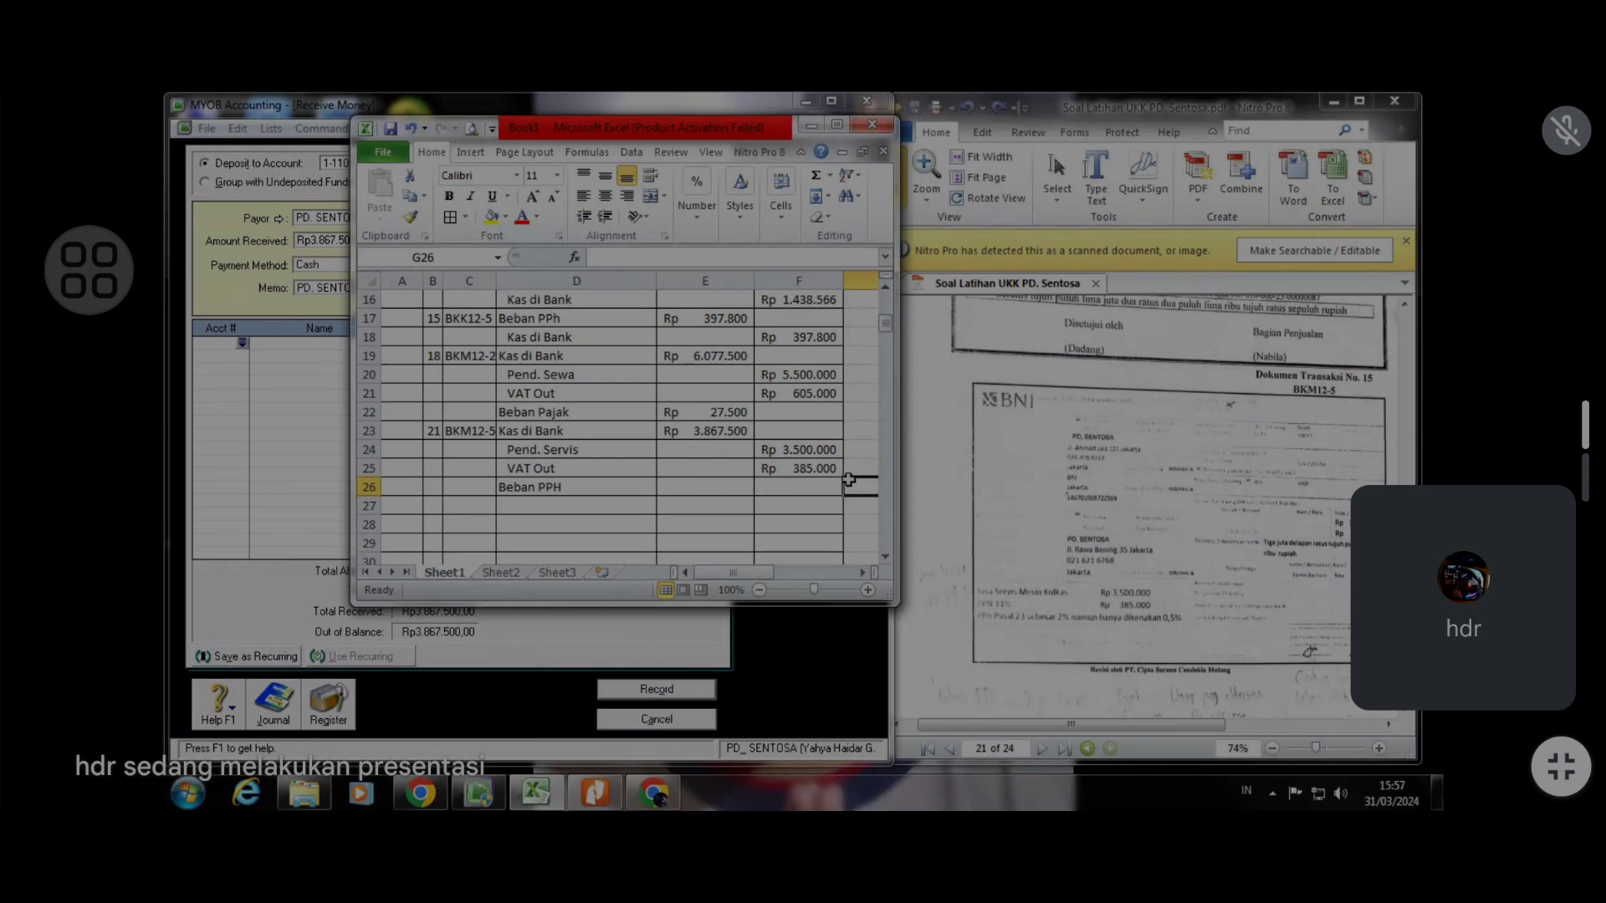
text(=)
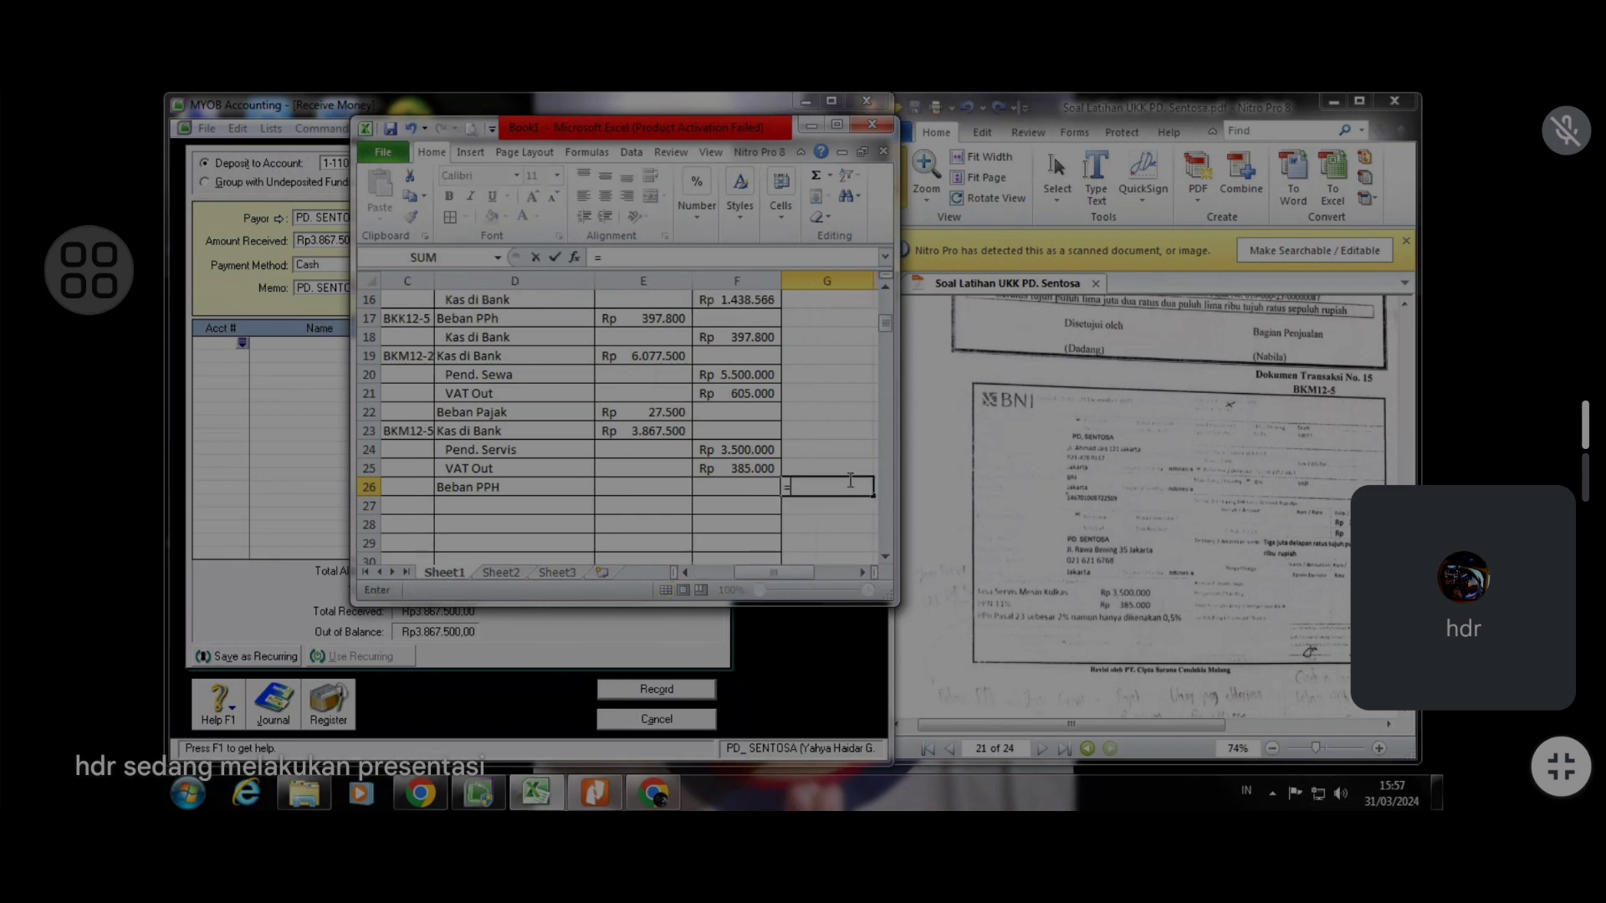
text(su)
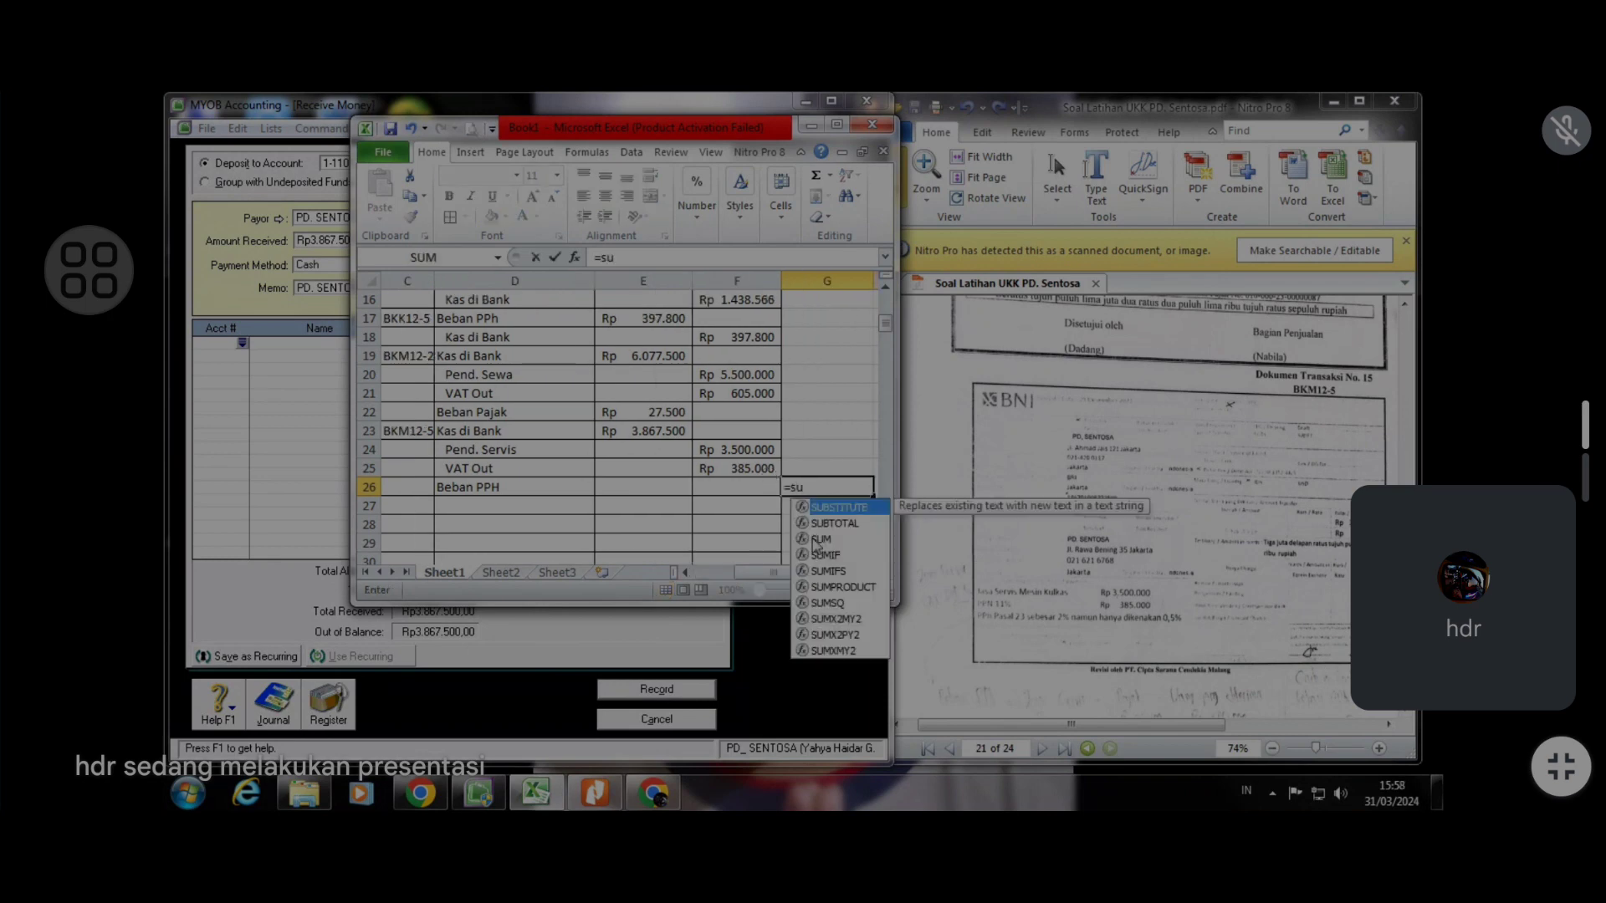
double_click(813, 538)
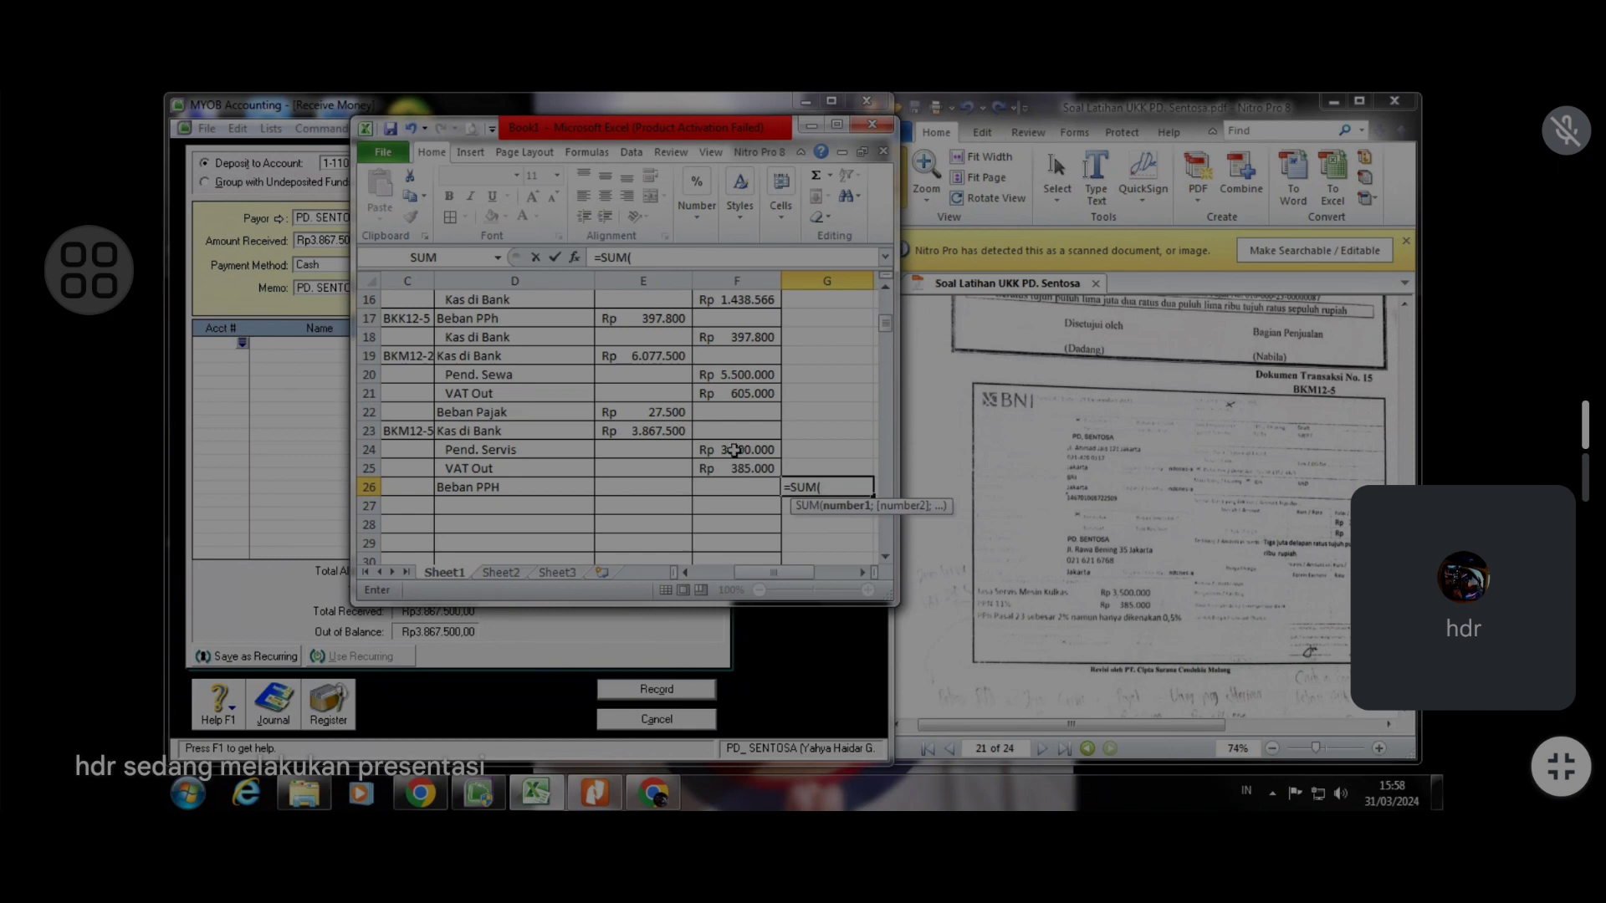
drag(734, 450, 734, 463)
key(Return)
Compute the credit total minus the Kas di Bank debit in the cell below the sum
text(=)
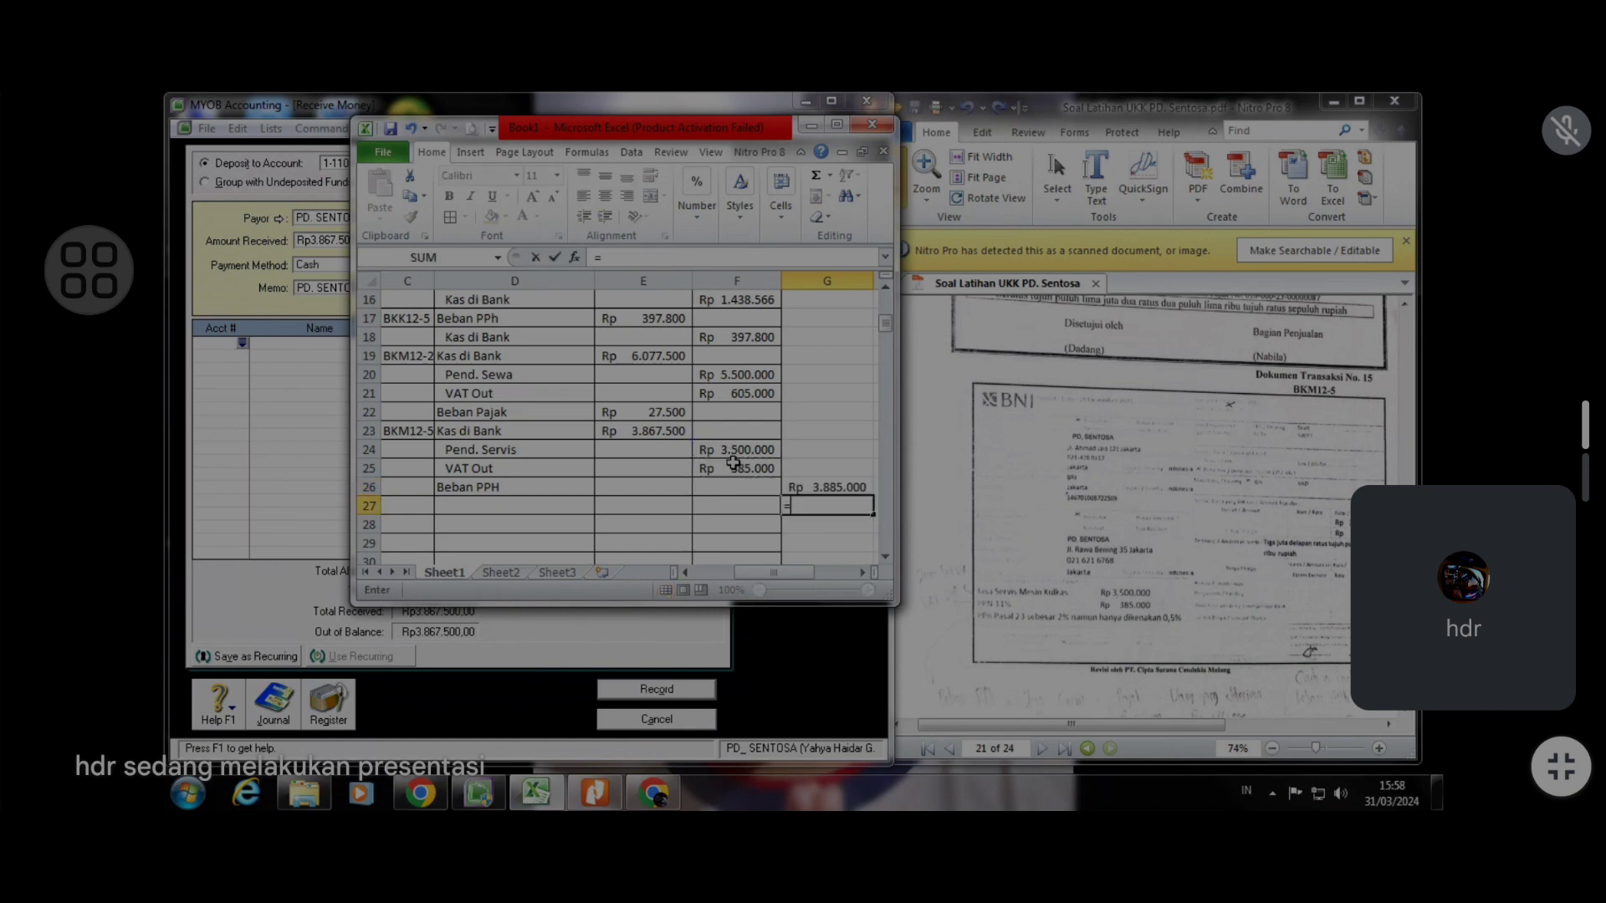
click(778, 488)
click(789, 487)
text(-)
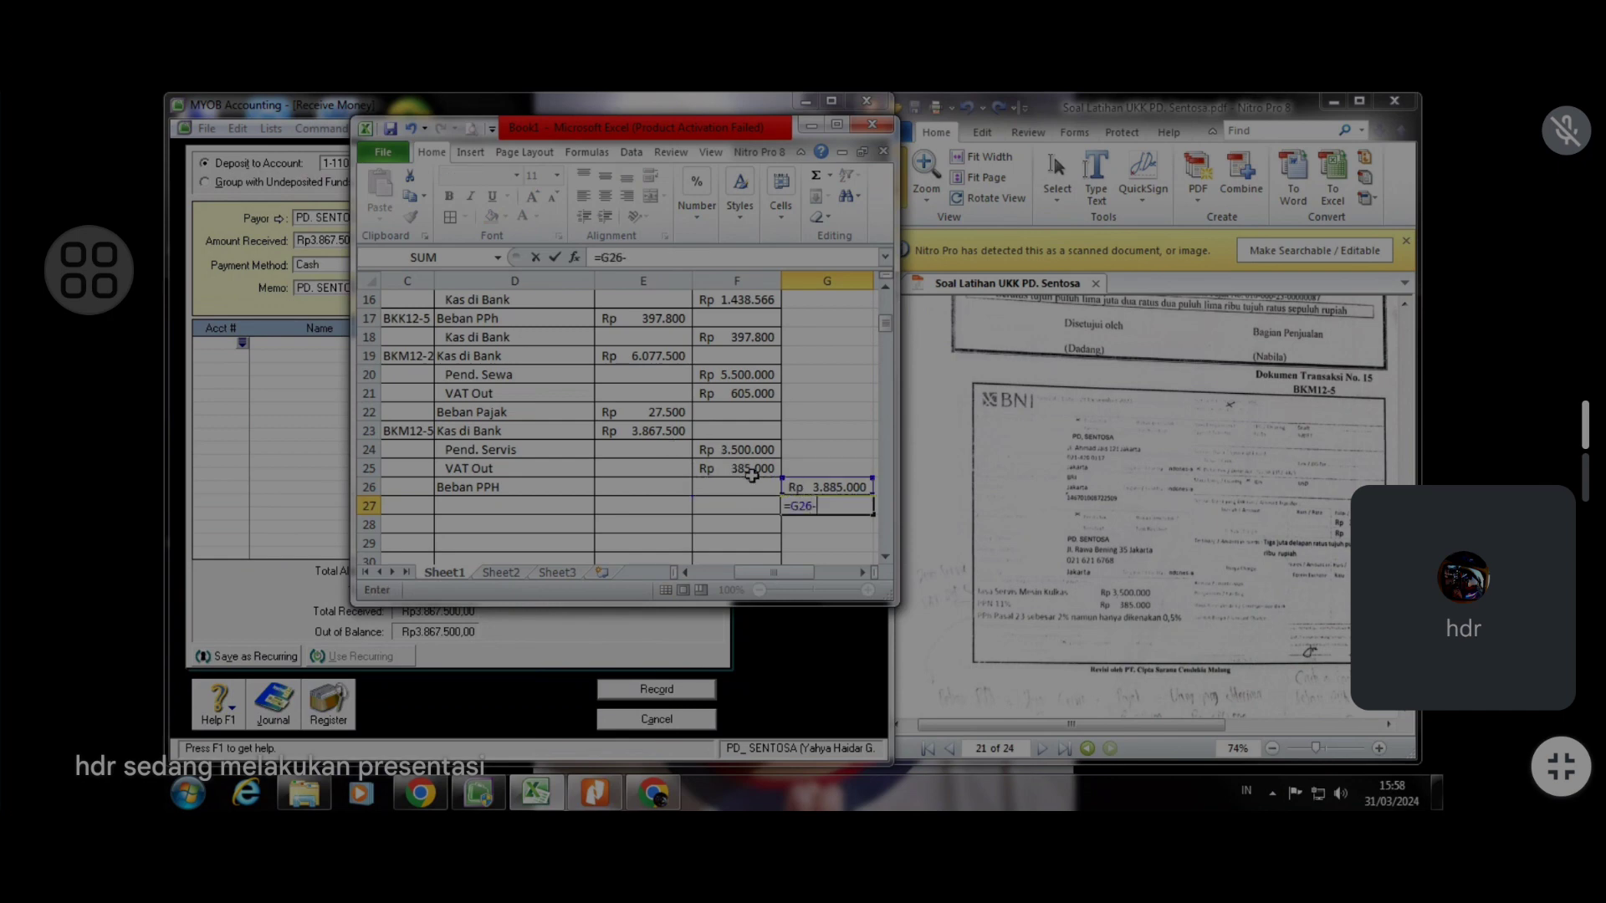
click(664, 441)
key(Return)
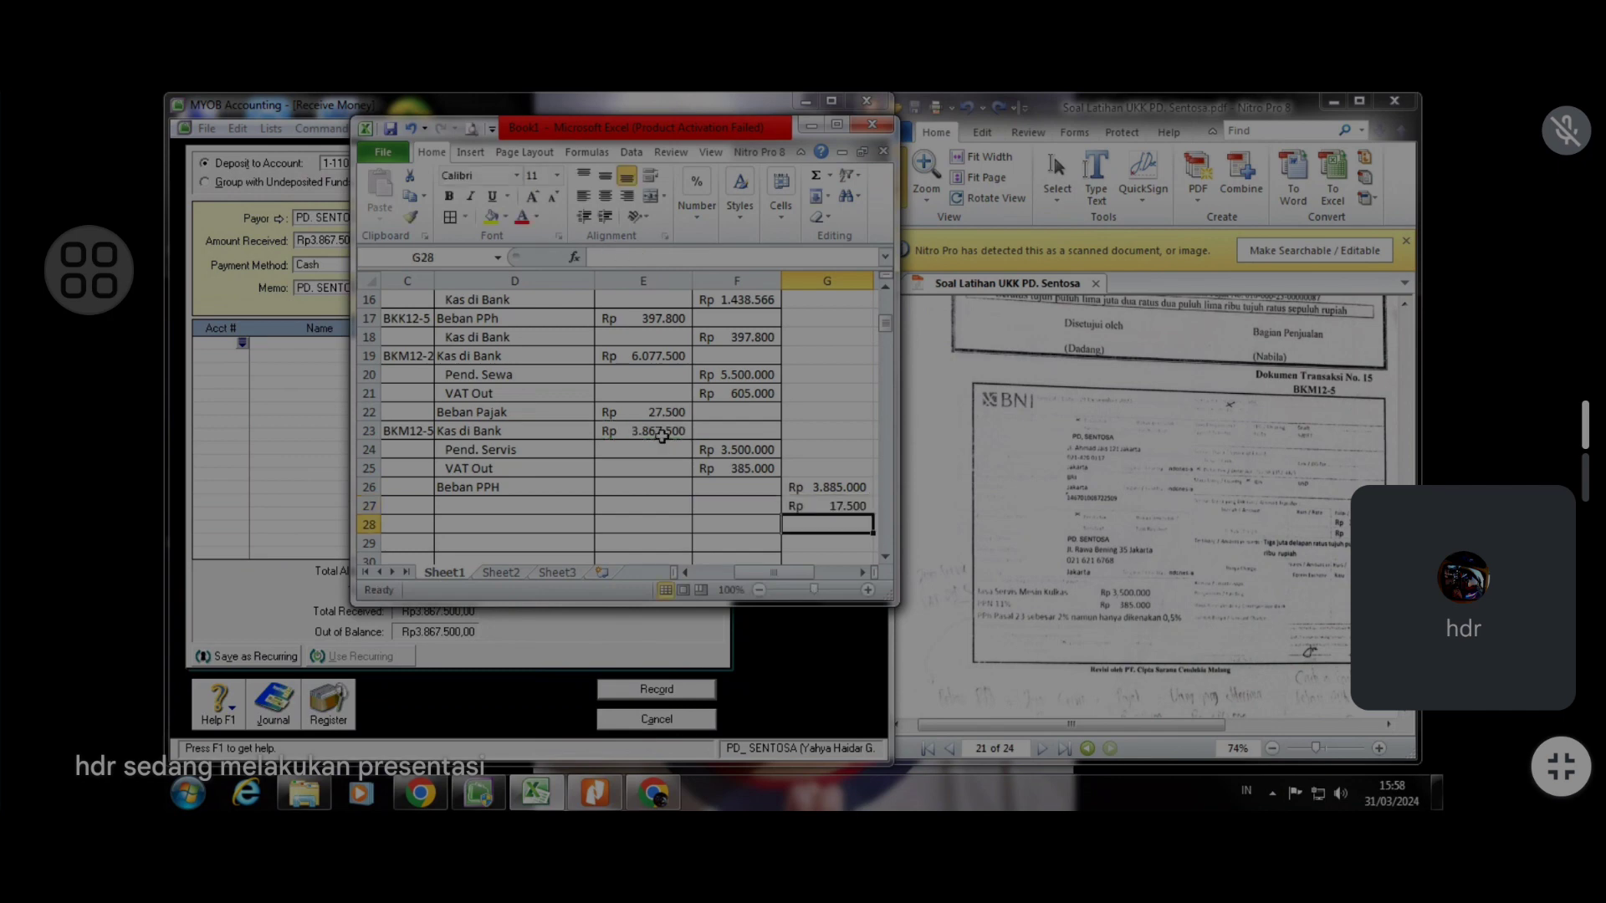
Enter 17.500 as the Beban PPH debit amount
click(851, 506)
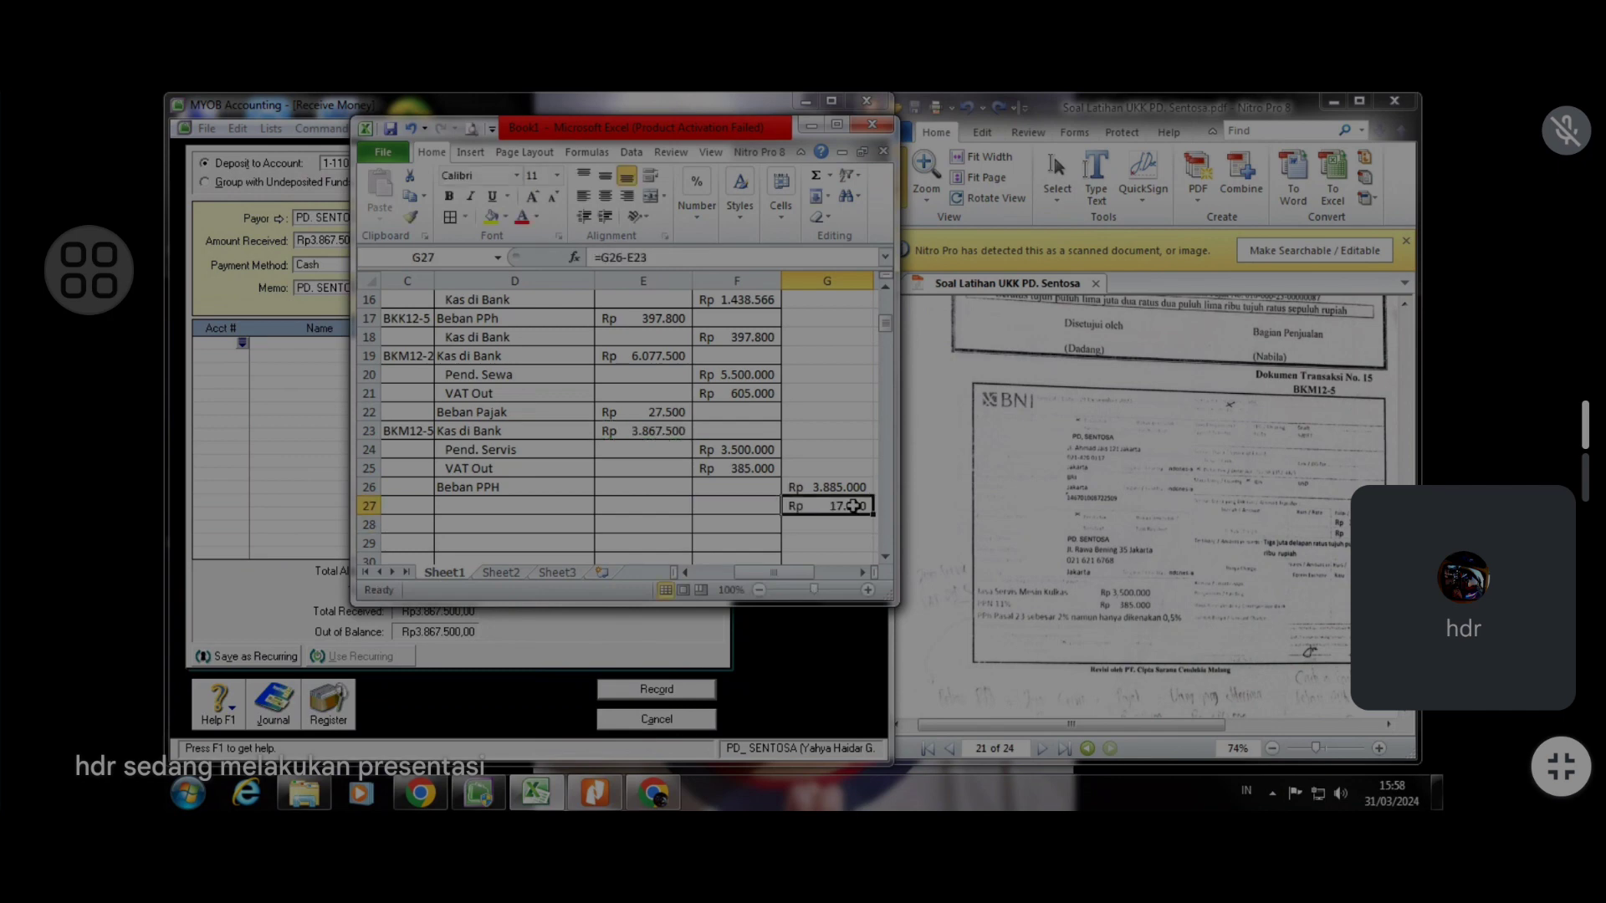
click(636, 489)
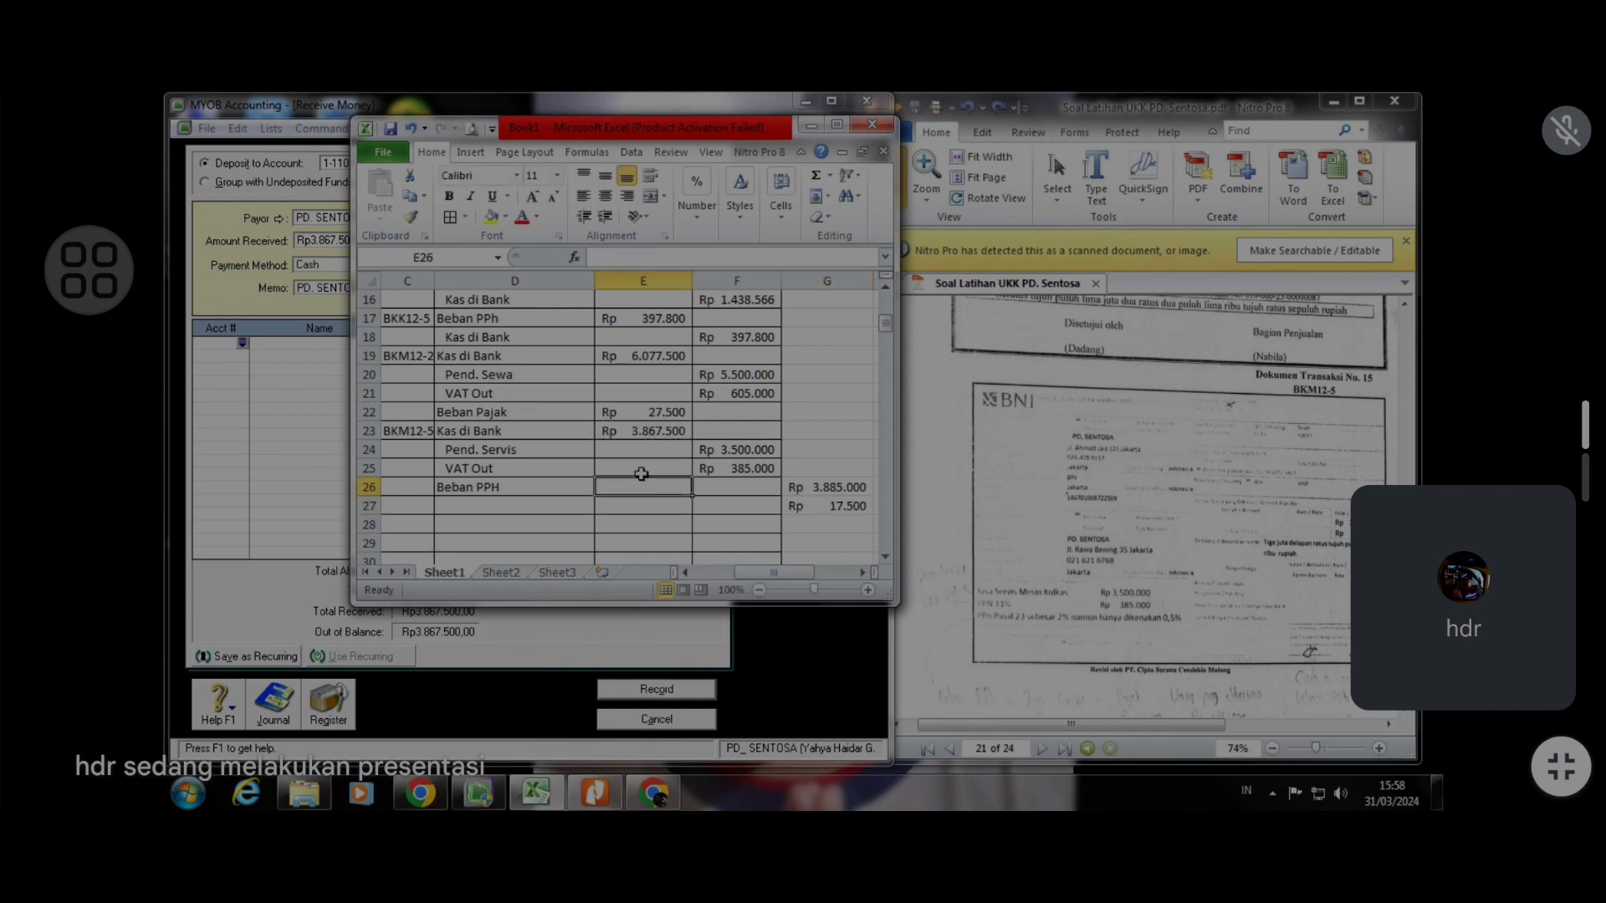
text(175000)
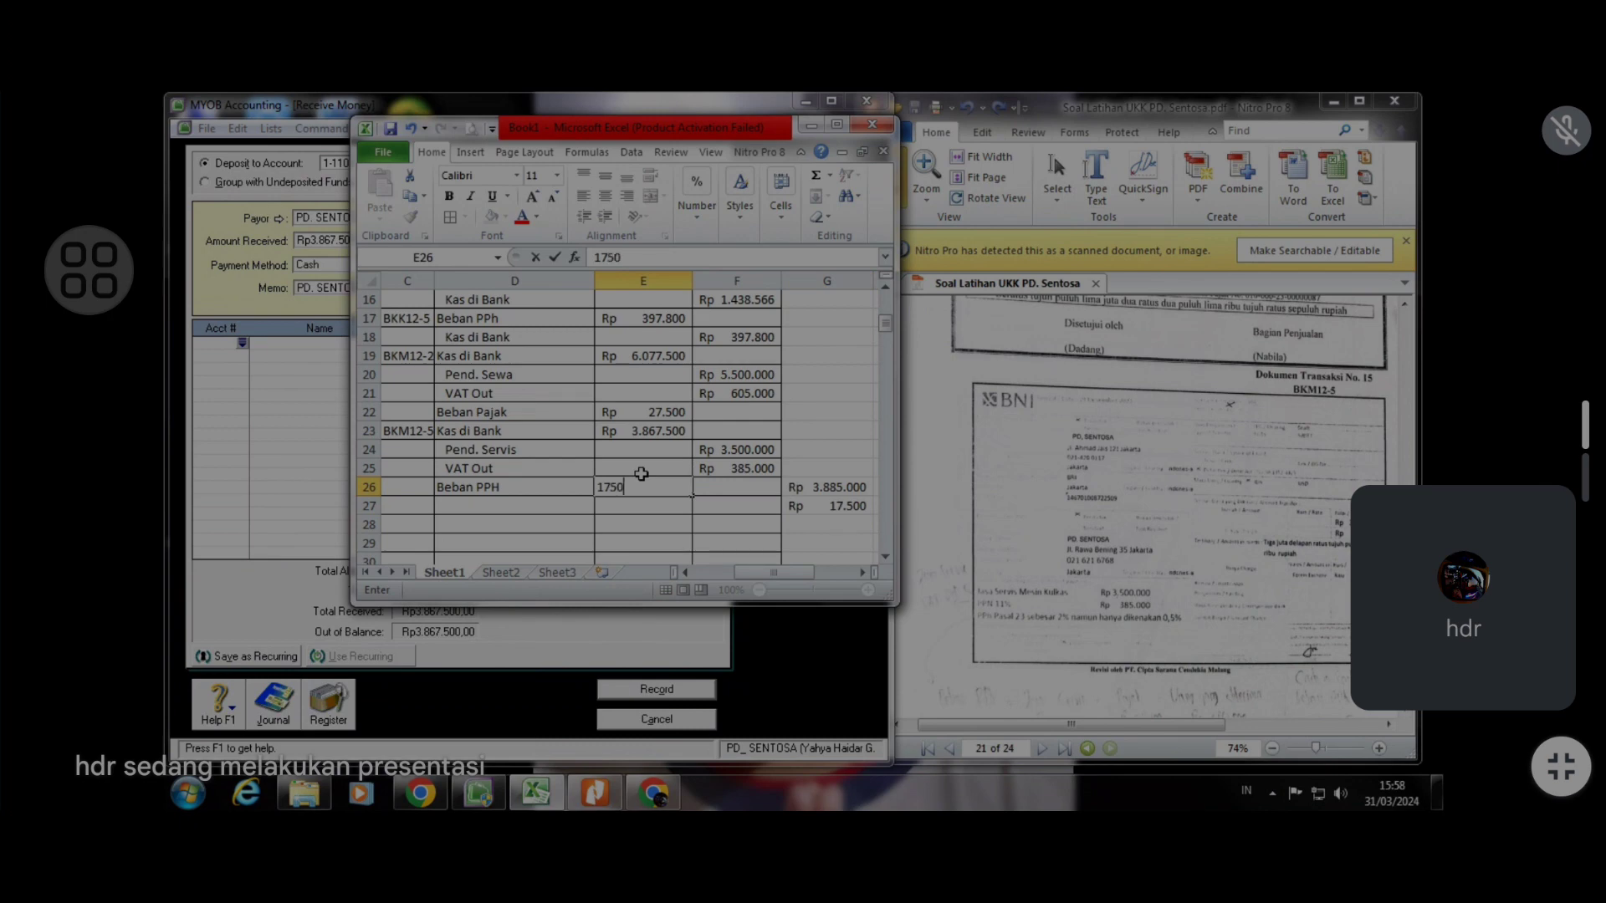
key(Return)
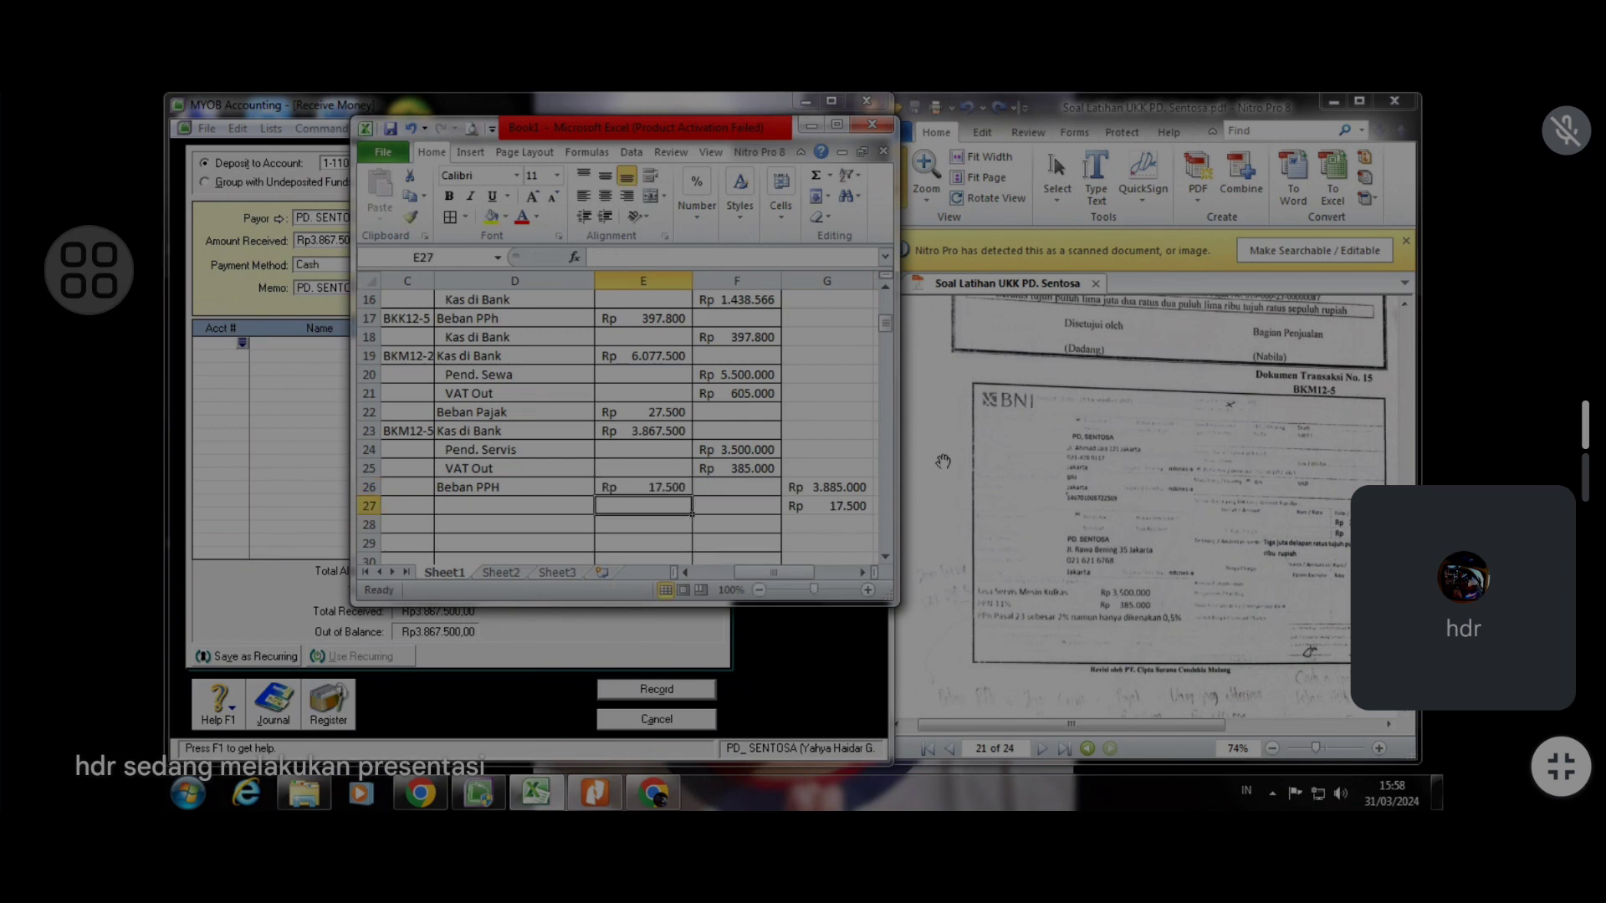
Calculate 0,5% of the Pend. Servis credit in the cell beside VAT Out
click(831, 466)
text(=)
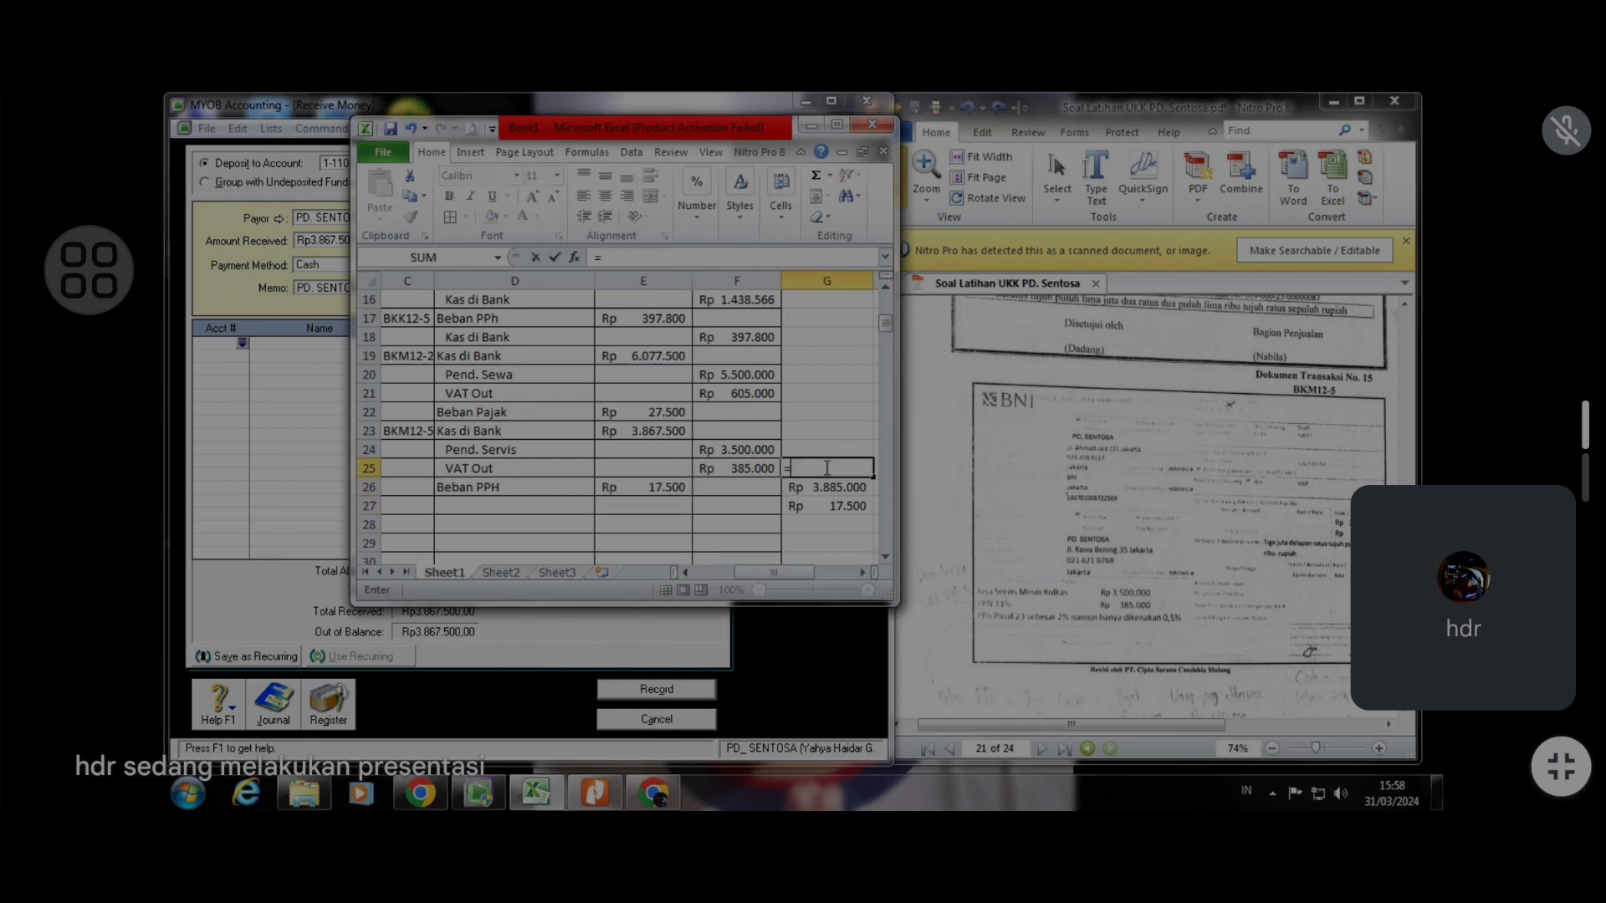
text(0,5%*)
click(736, 455)
key(Return)
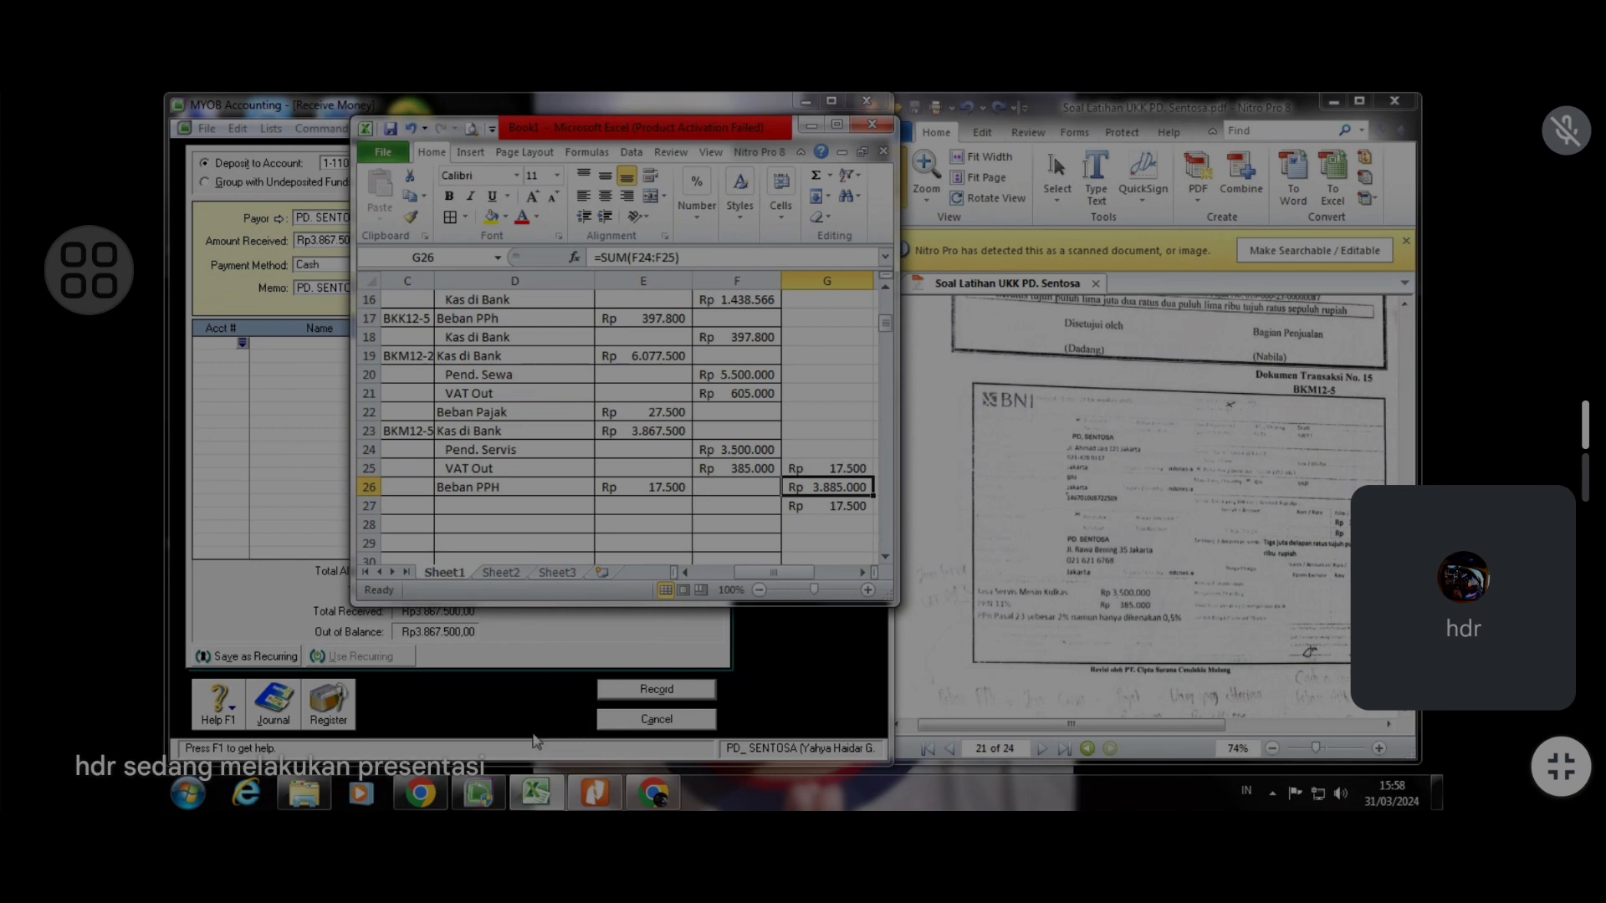
Allocate 3.500.000 to account 4-1500 Service Income in the Receive Money transaction
click(536, 792)
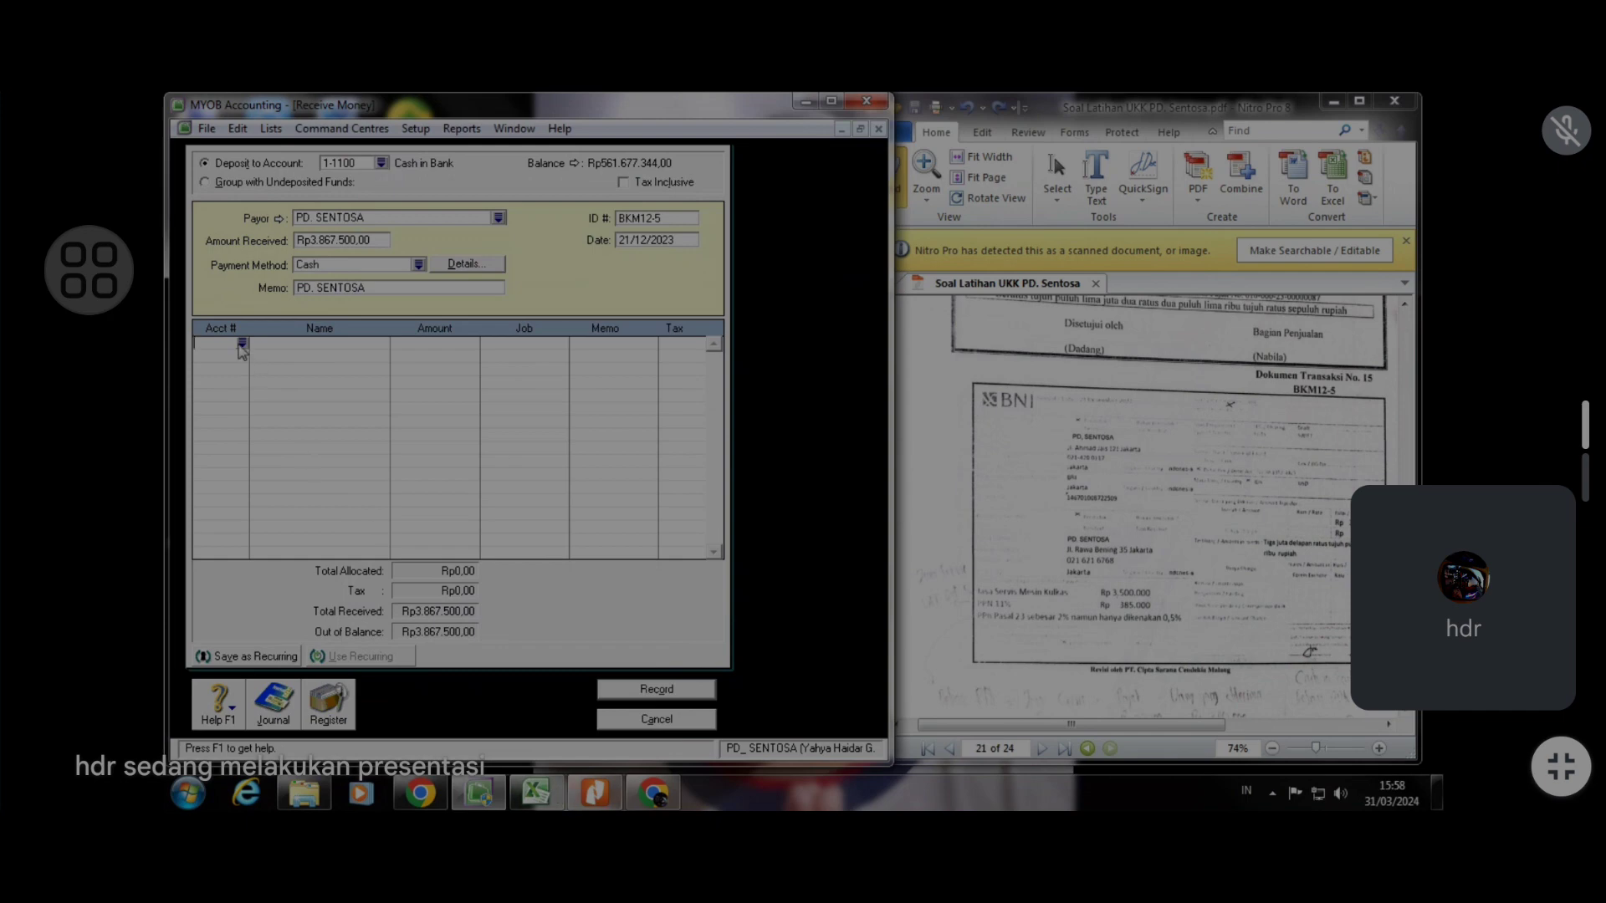
click(242, 344)
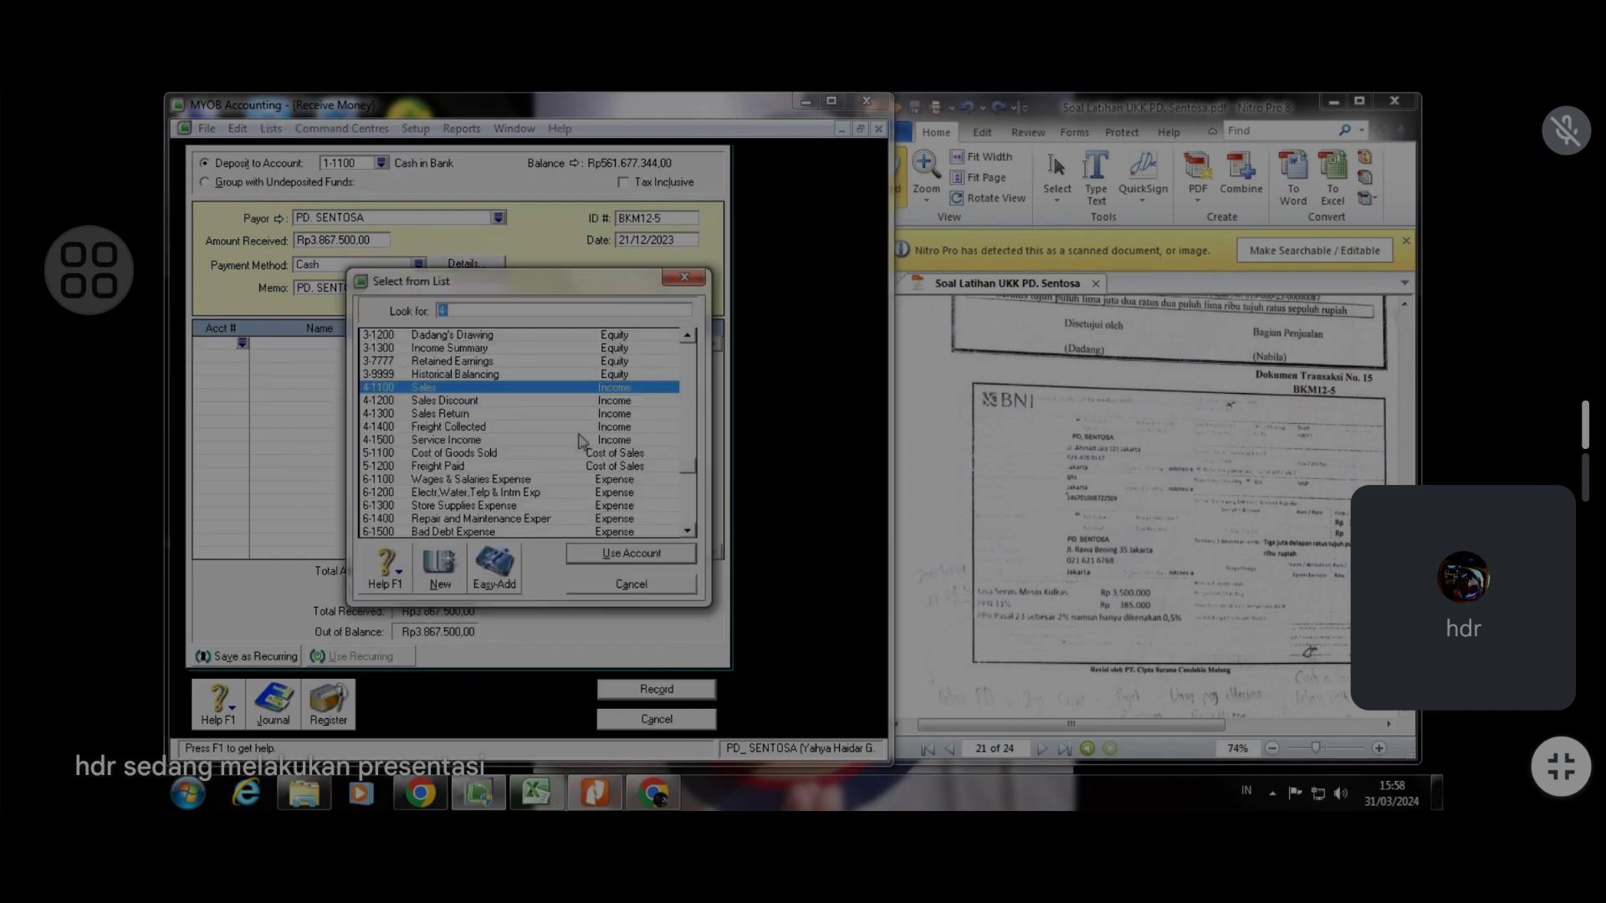
click(536, 440)
click(632, 554)
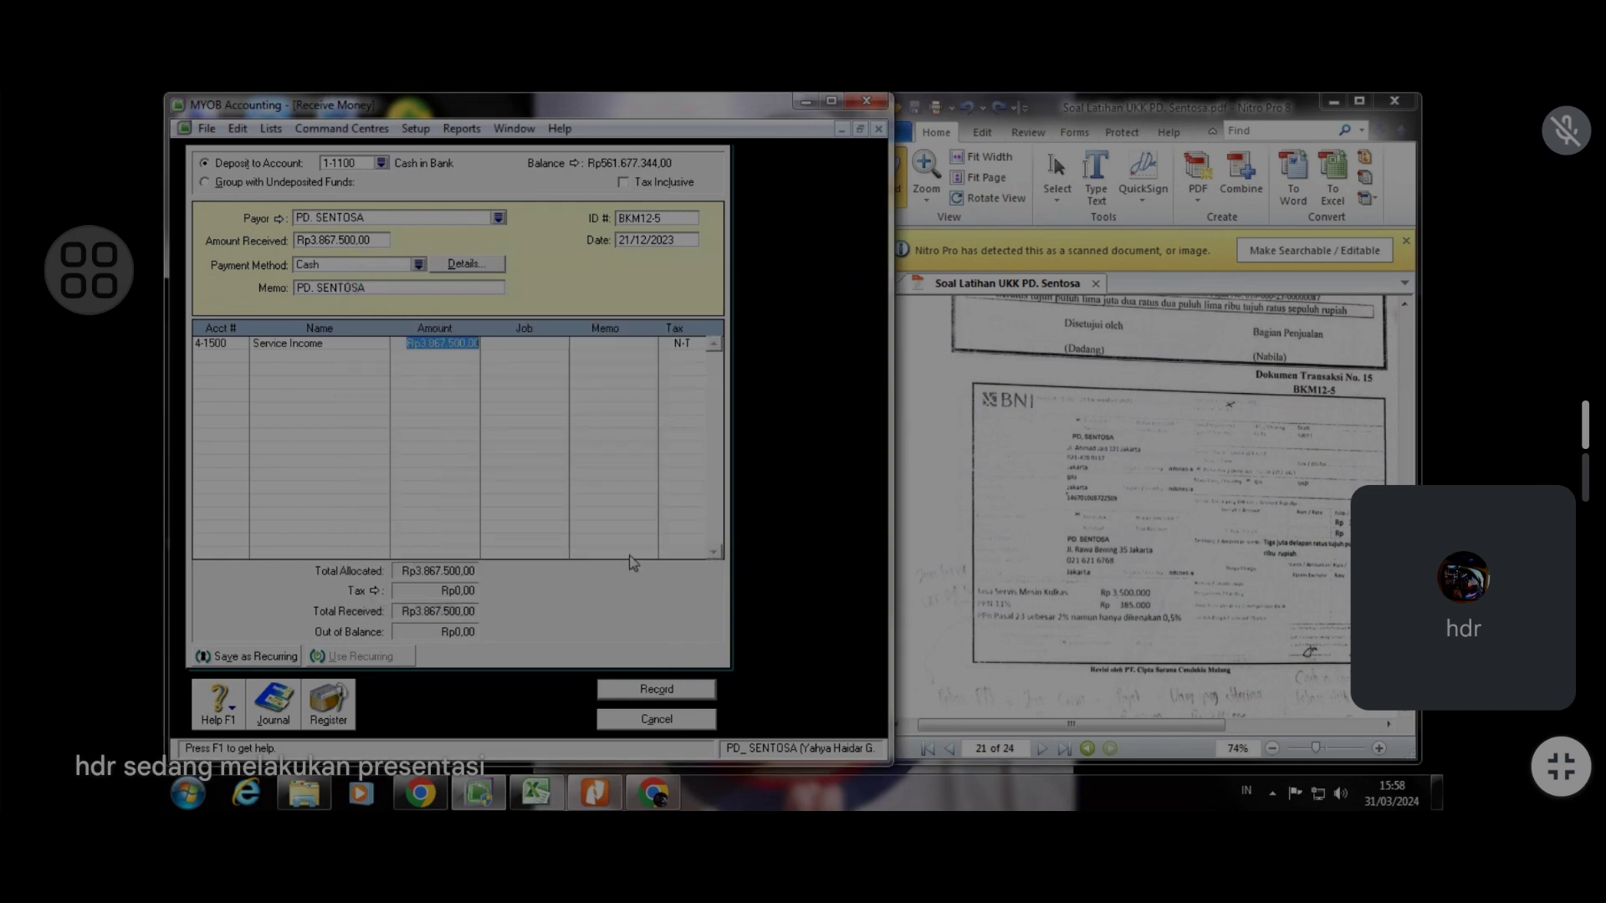
text(3.500.00)
text(00000)
key(Tab)
Add a line for account 2-1400 VAT Out with an amount of 385.000
click(246, 357)
text(4)
key(Tab)
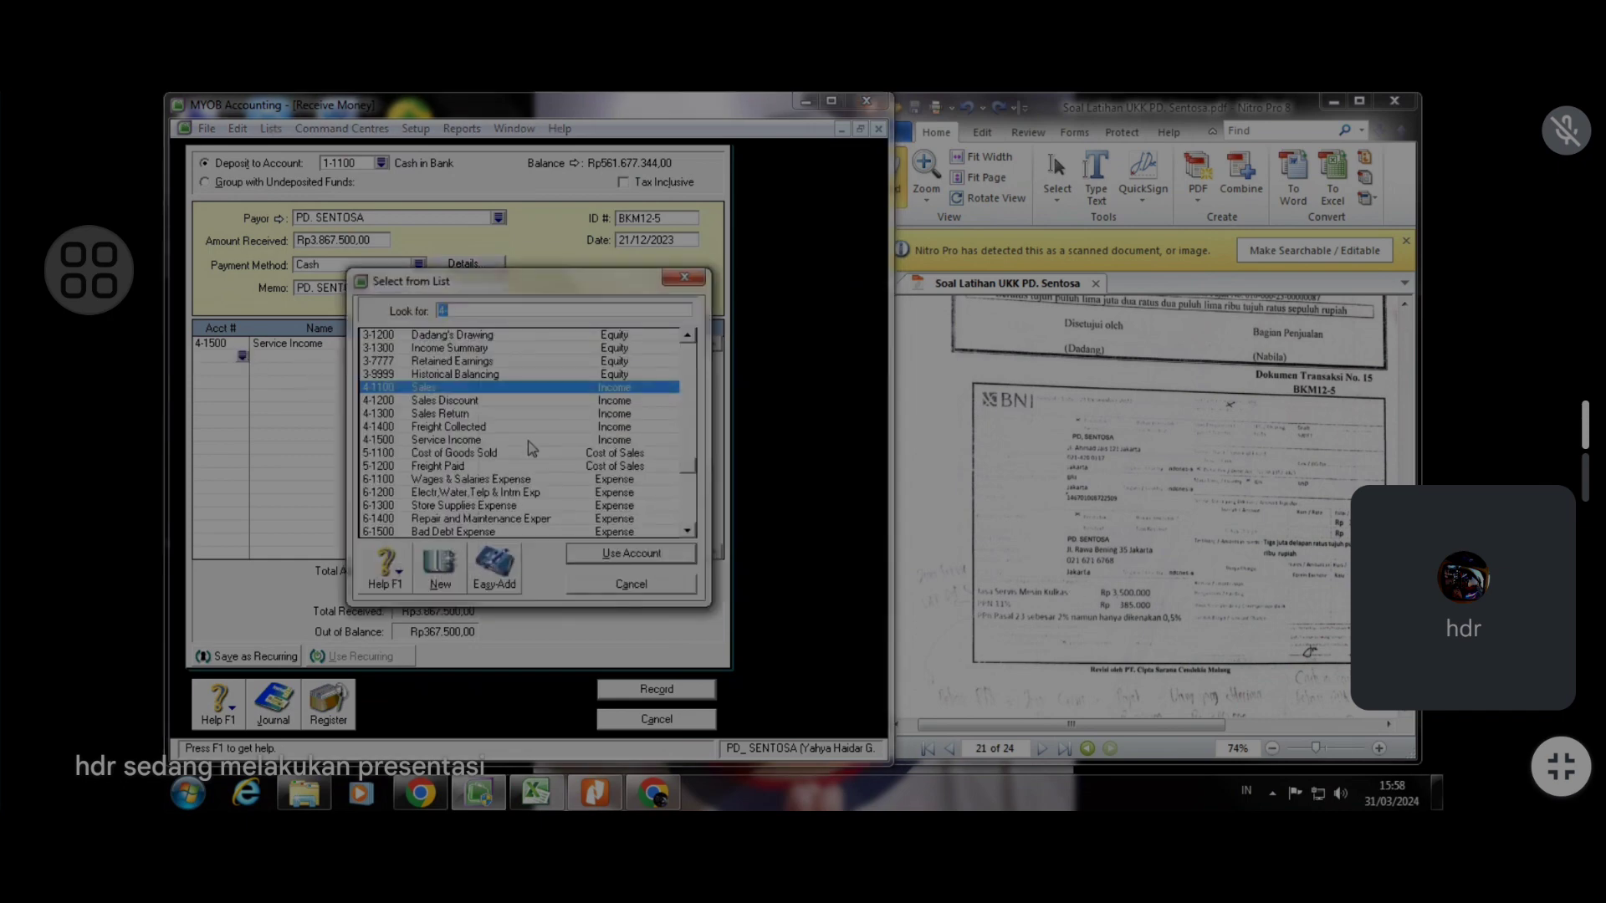
click(538, 794)
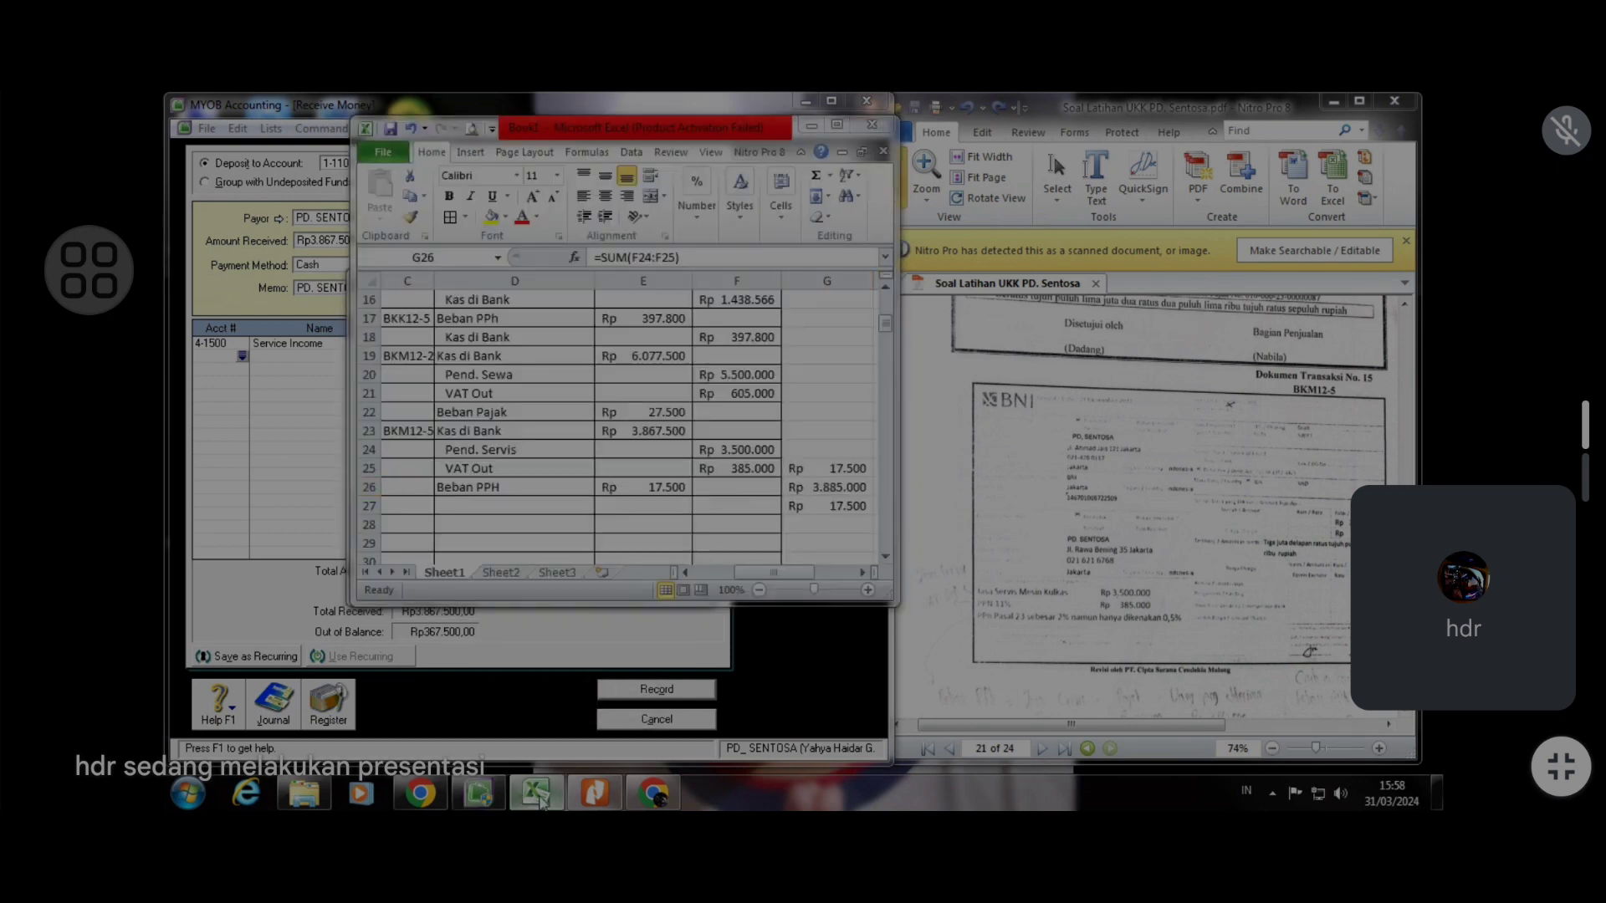
click(541, 800)
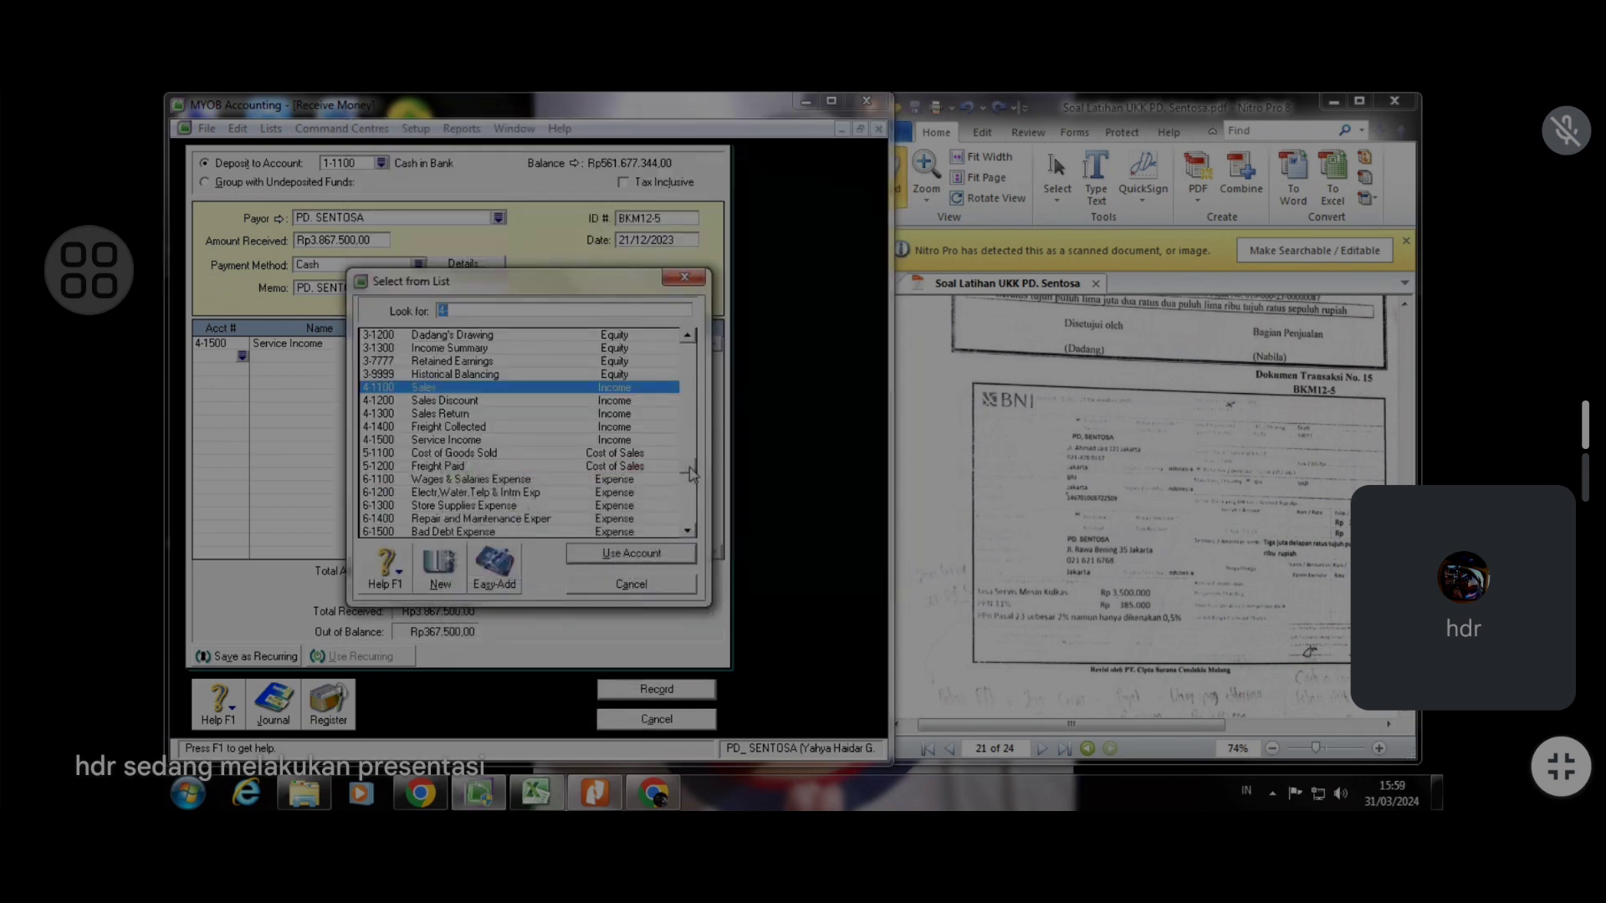
scroll(551, 475, up, 2)
click(553, 336)
click(632, 554)
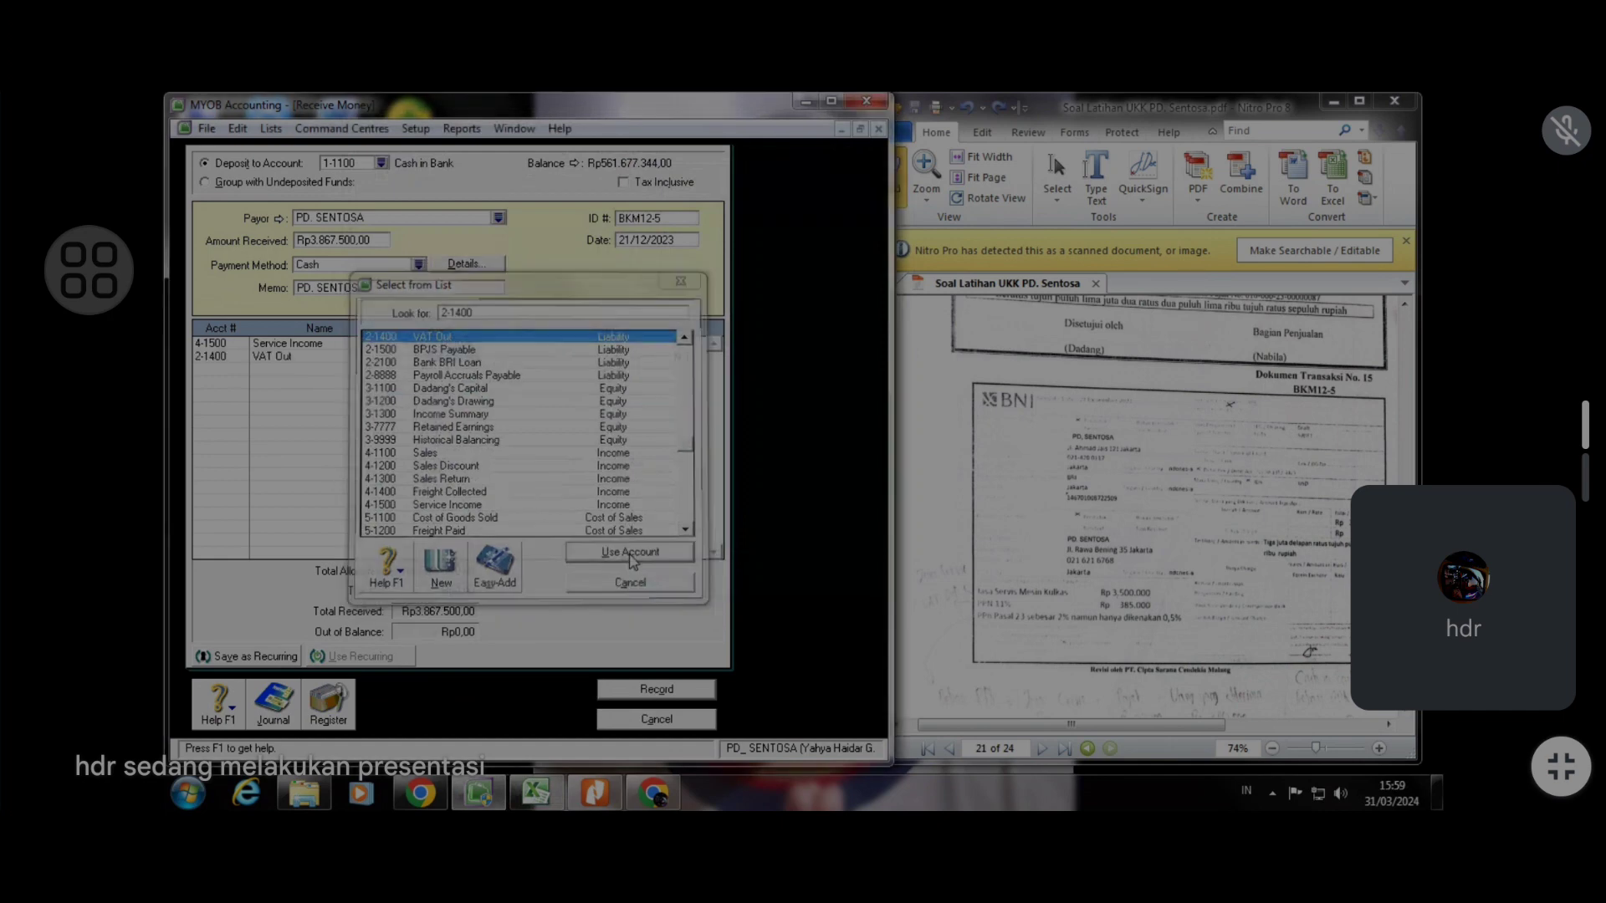
text(3)
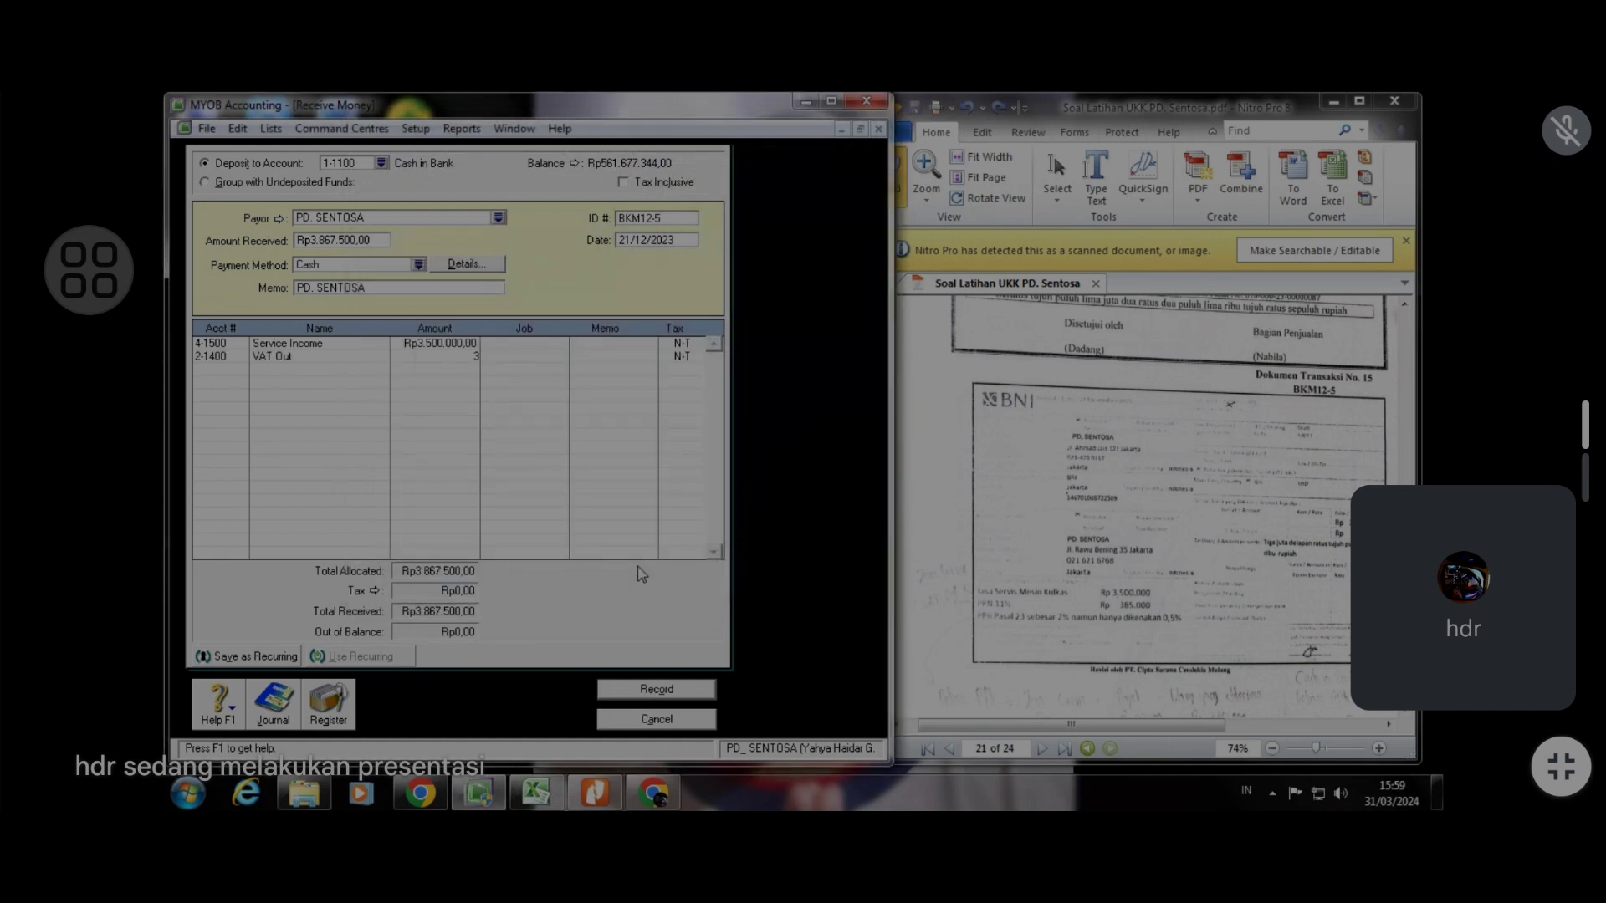
text(85000)
key(Tab)
Add a line for account 6-2000 Income Tax Expense with an amount of -17.500
click(236, 373)
text(4)
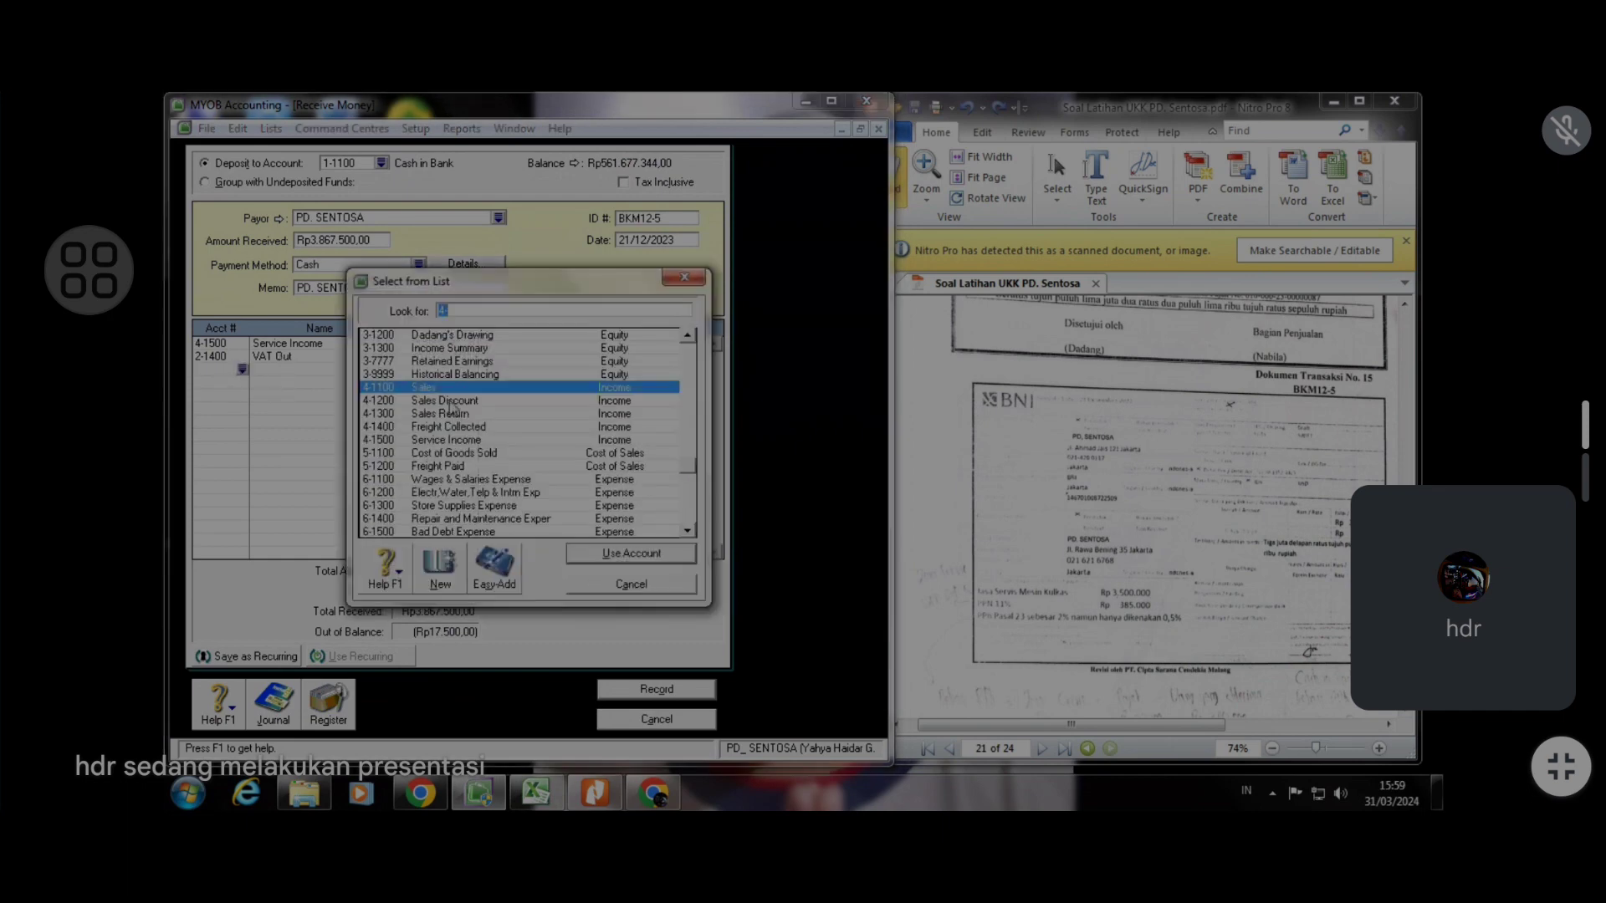
text(5-1200)
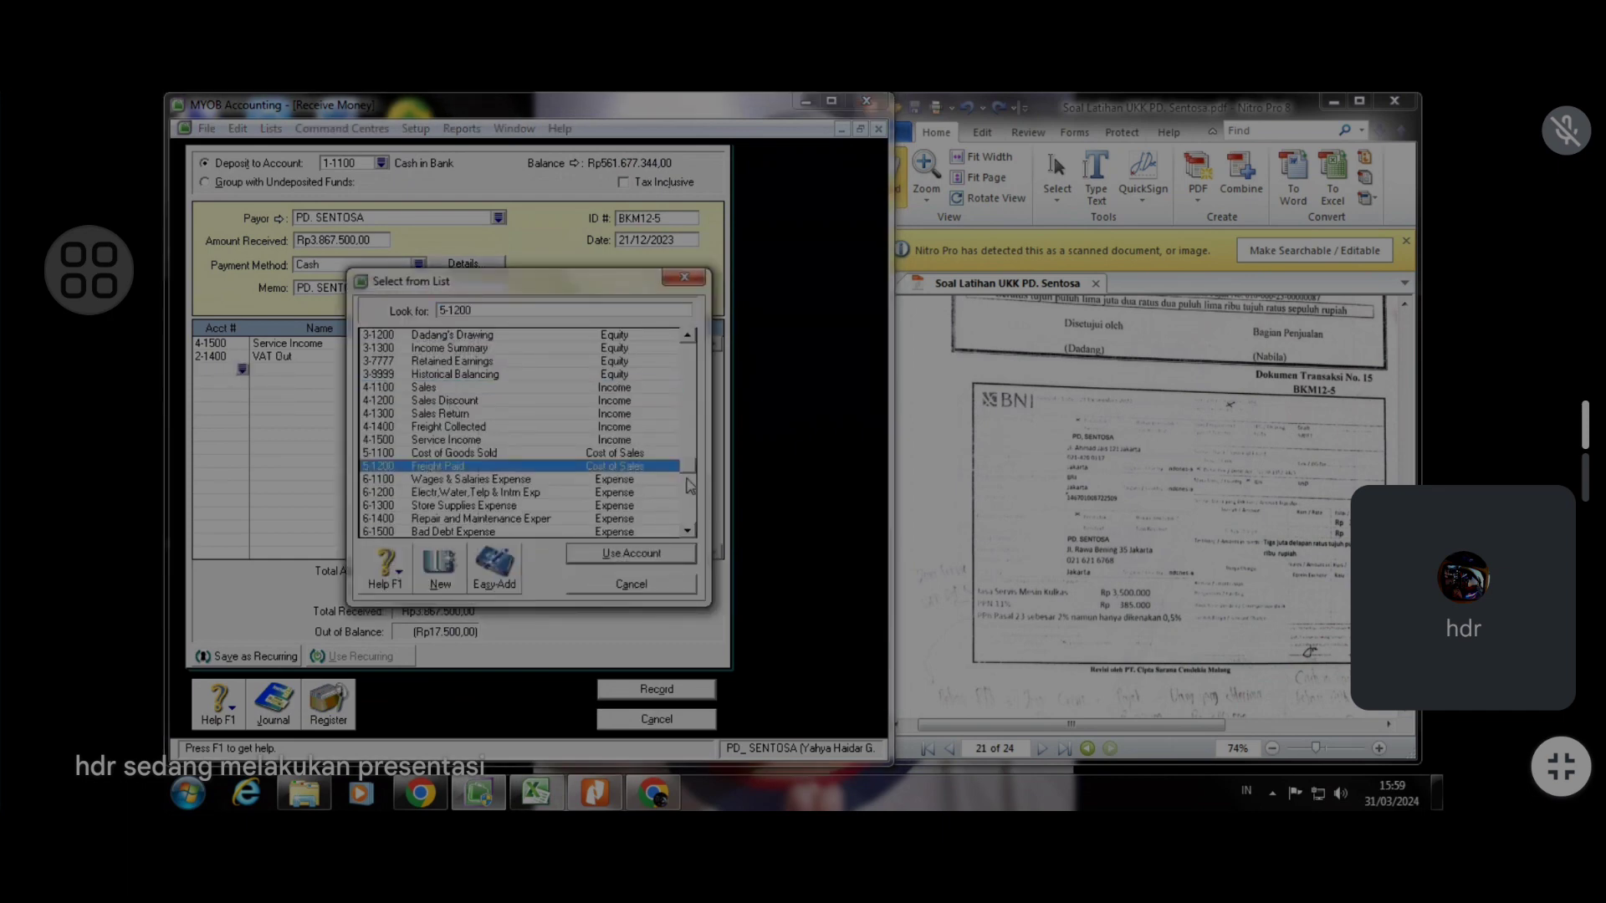
text(6-2100)
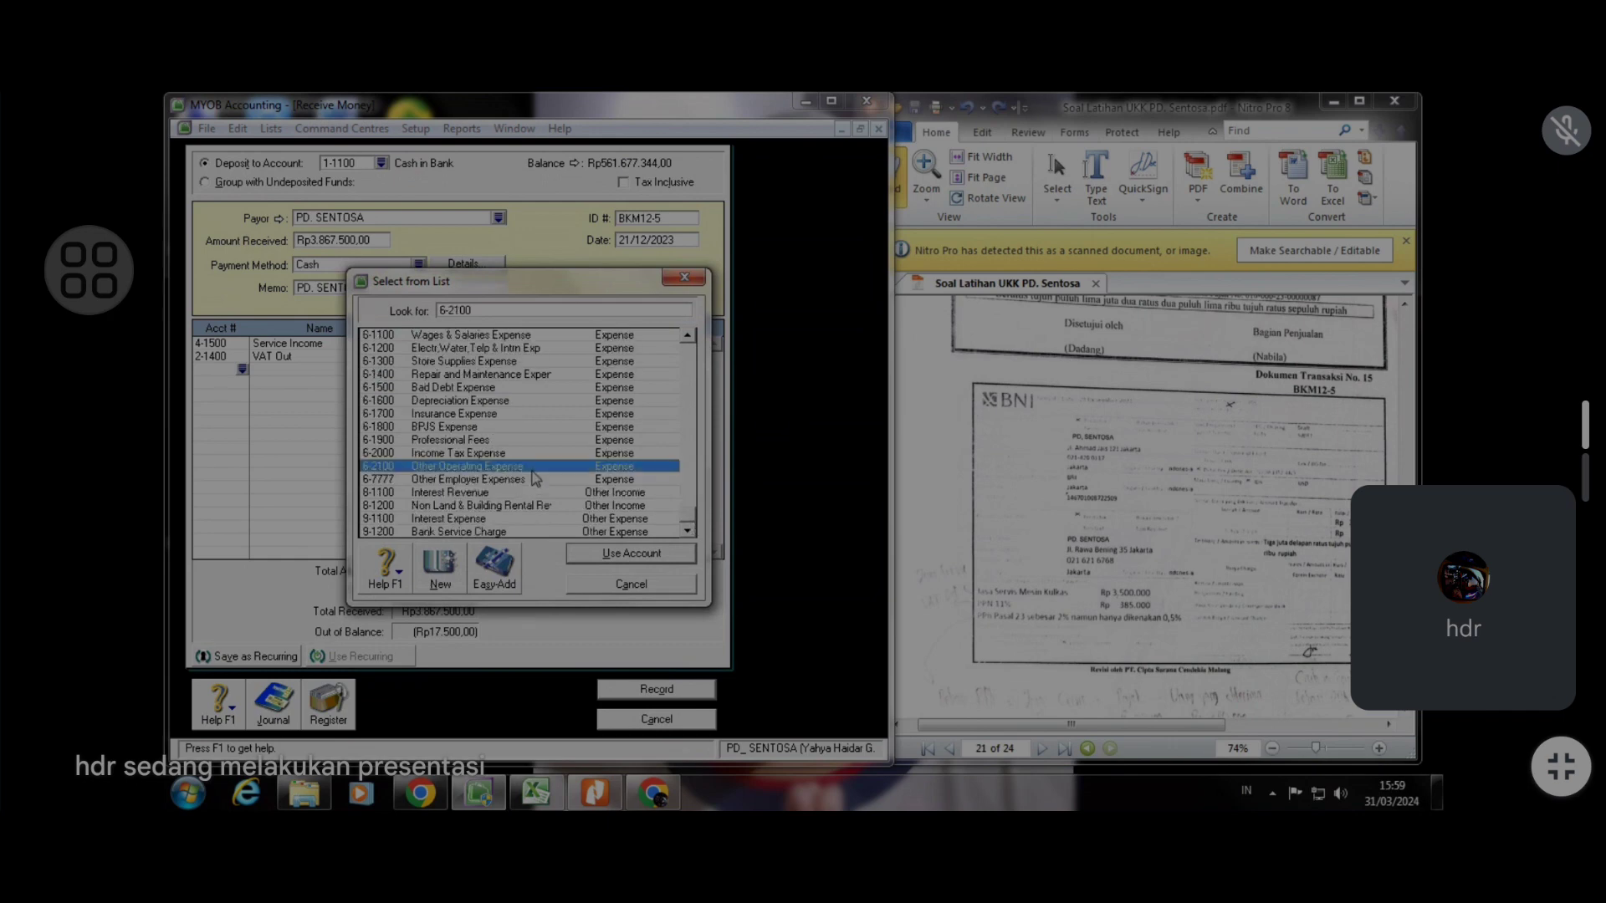
click(575, 456)
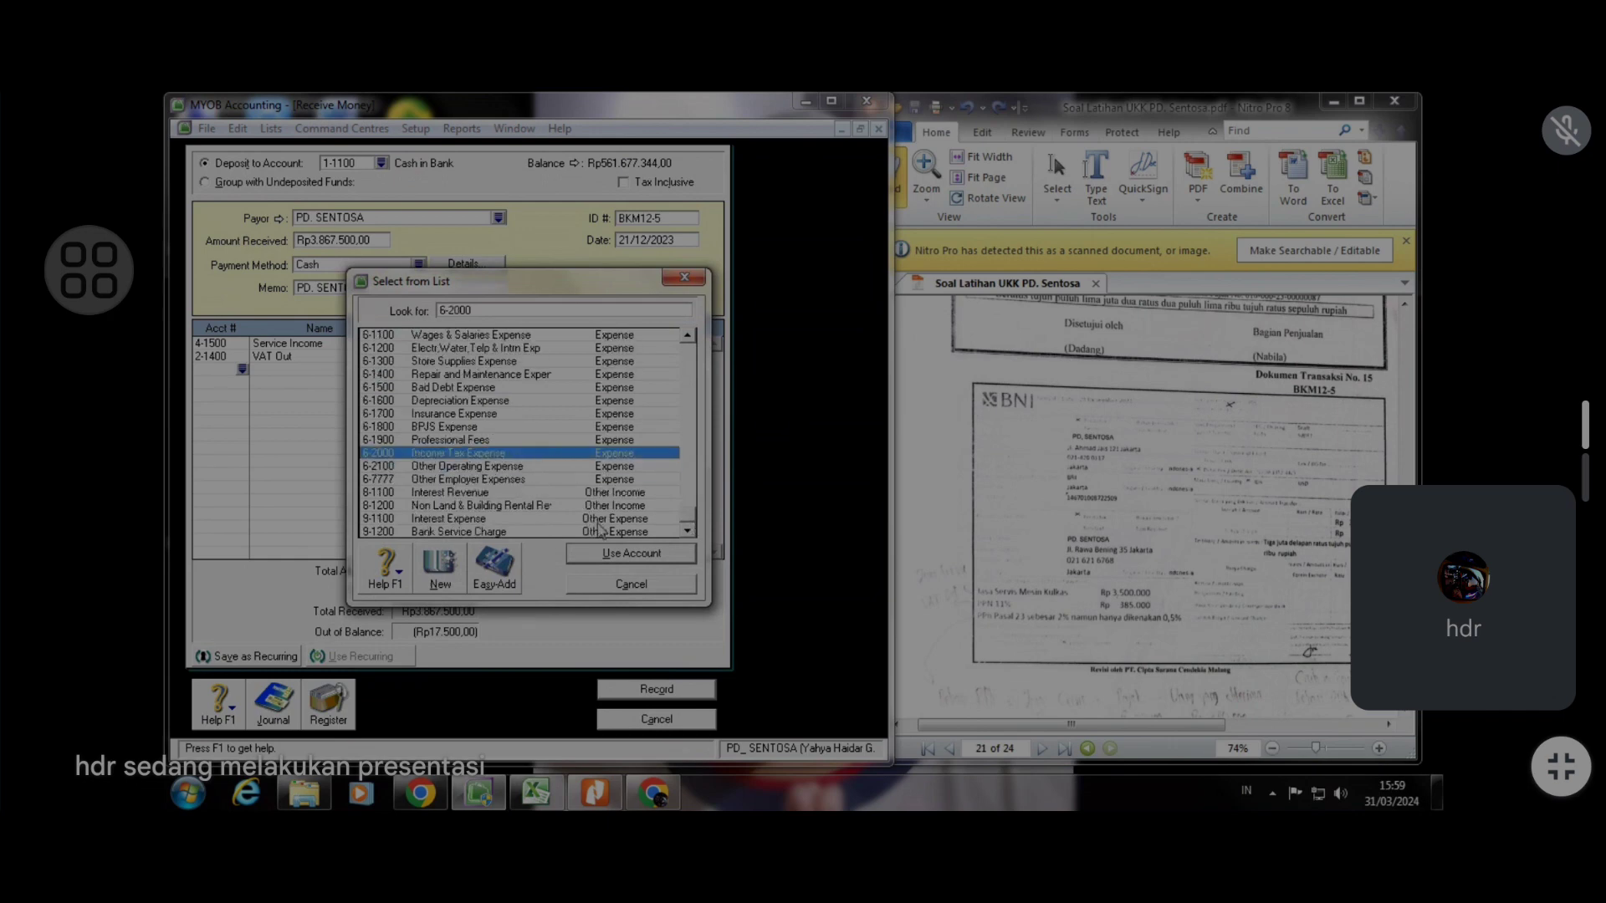
click(608, 554)
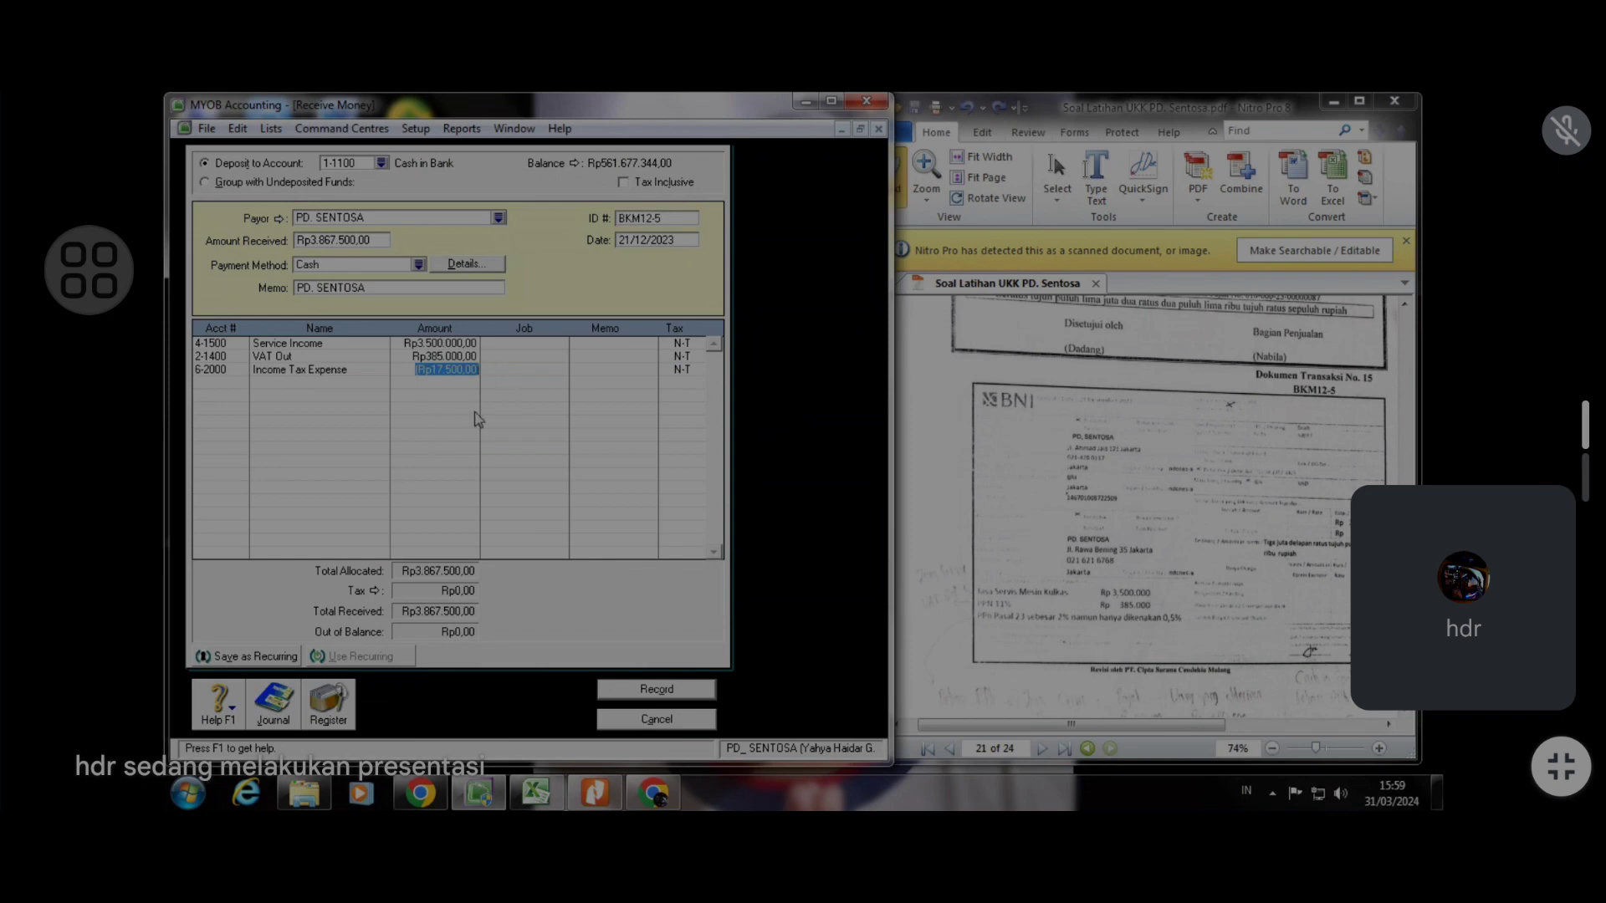
text(-17500)
key(Tab)
Review the transaction recap of the receipt
key(ctrl+r)
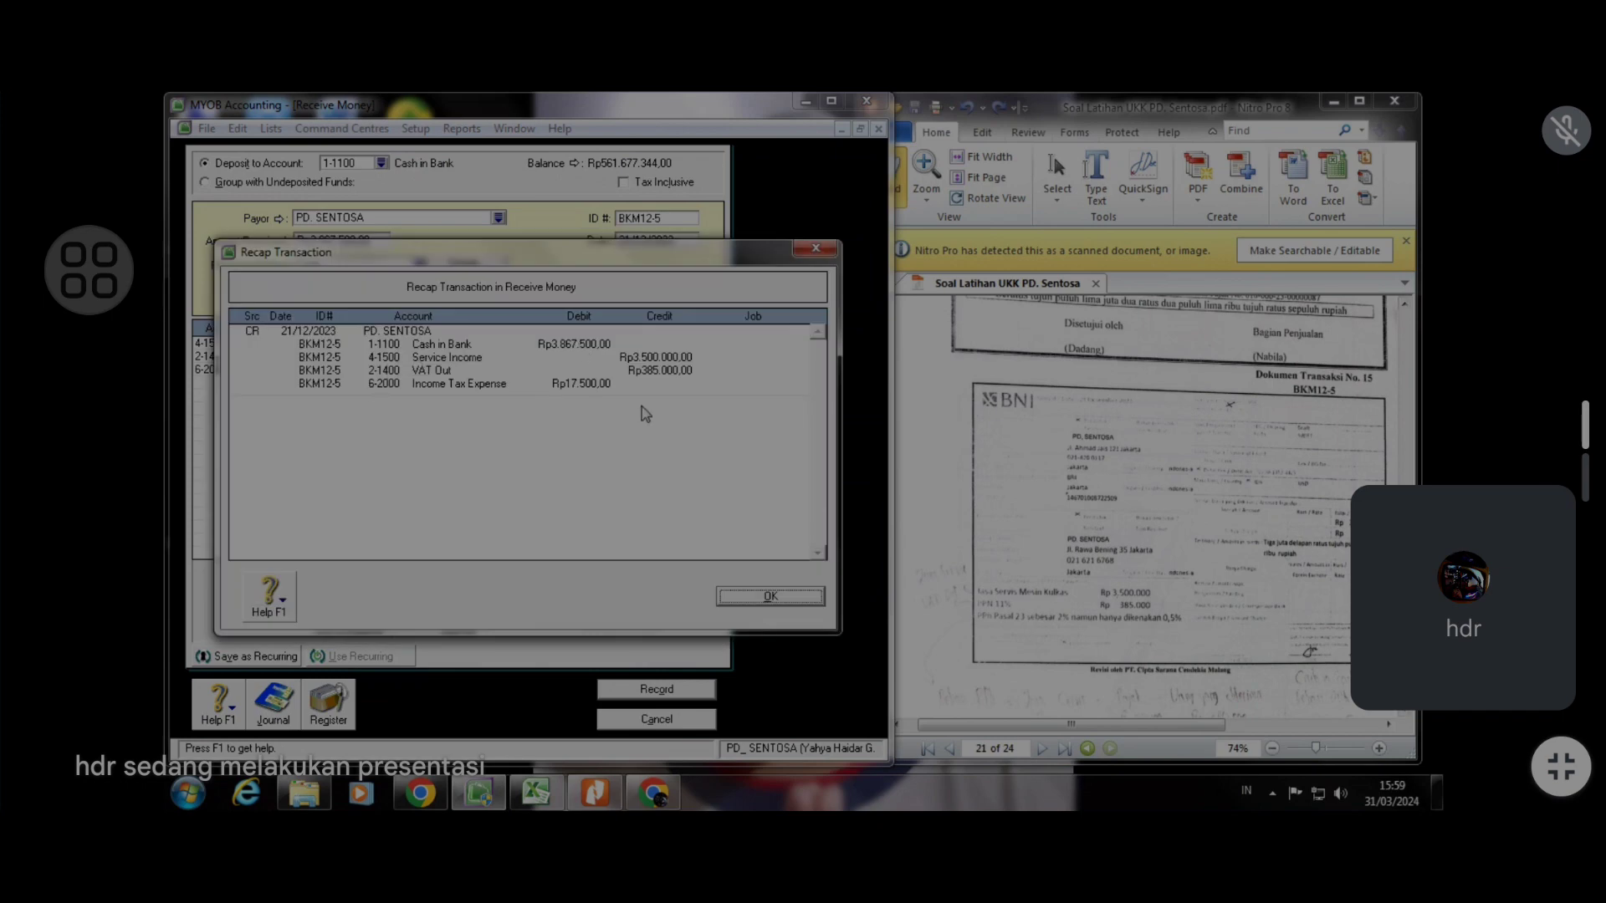
click(547, 793)
click(548, 793)
click(782, 596)
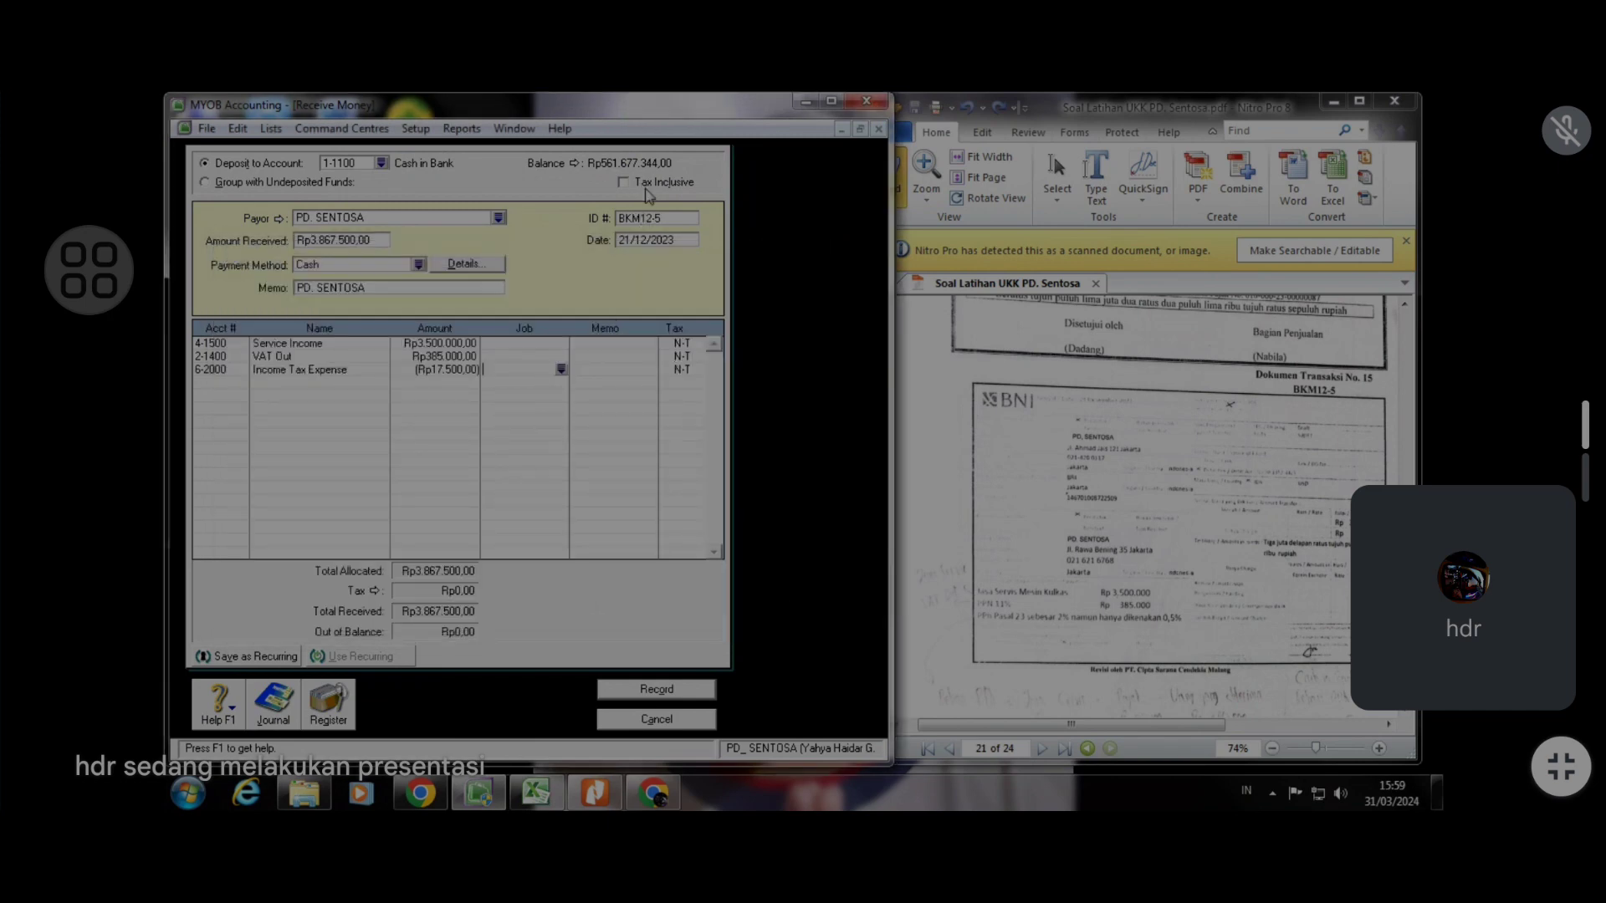
Record the receipt and close the Receive Money window
click(666, 690)
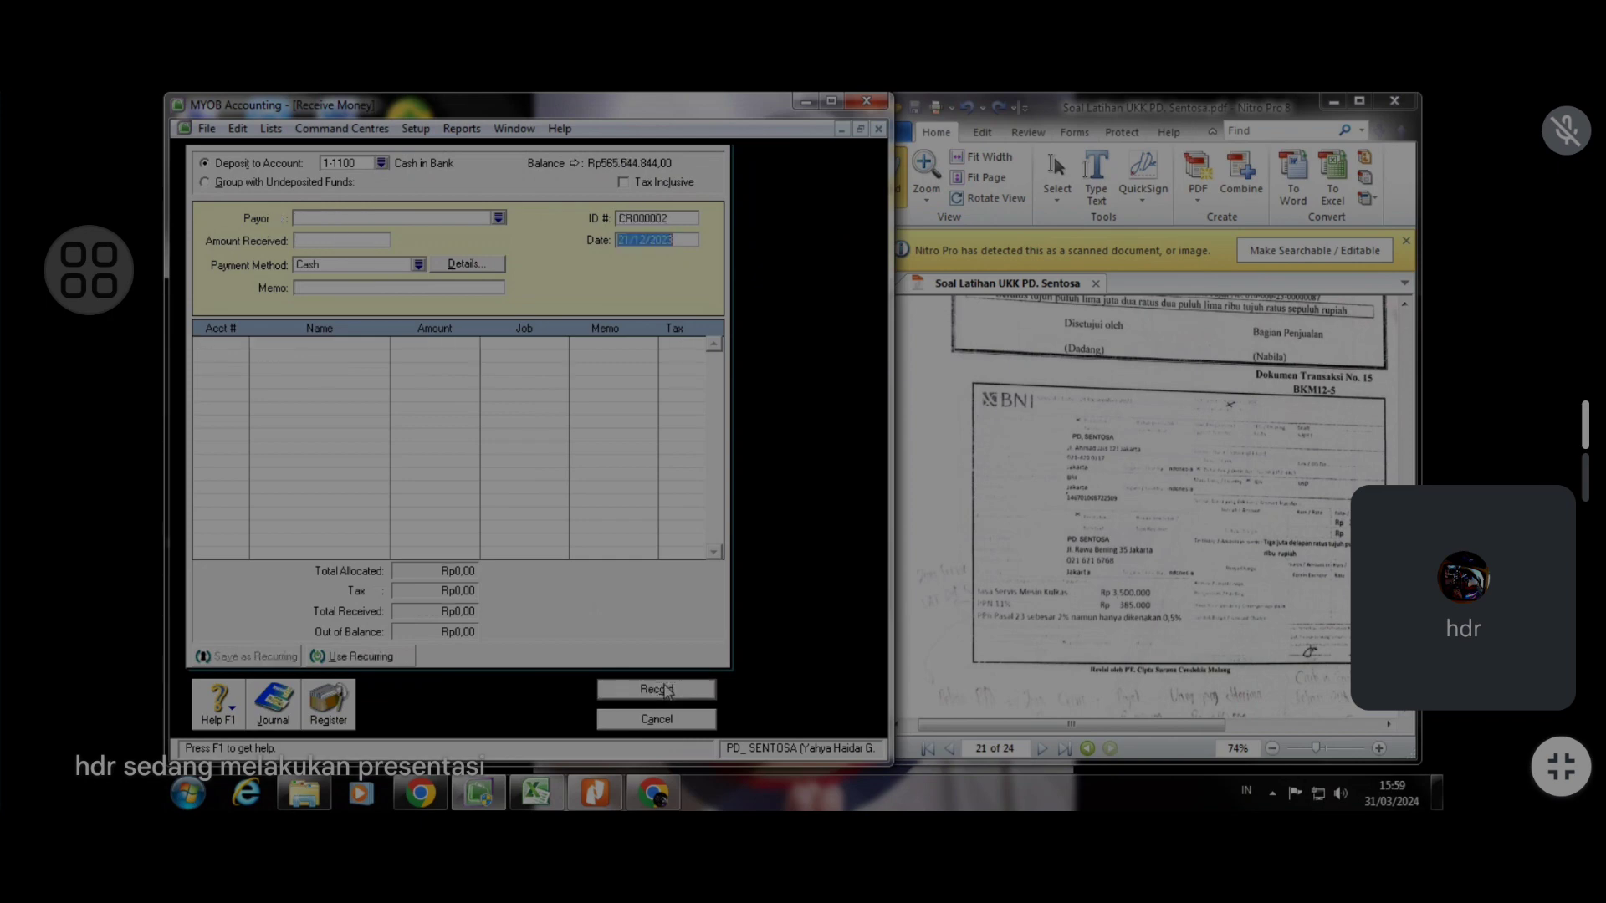
click(661, 726)
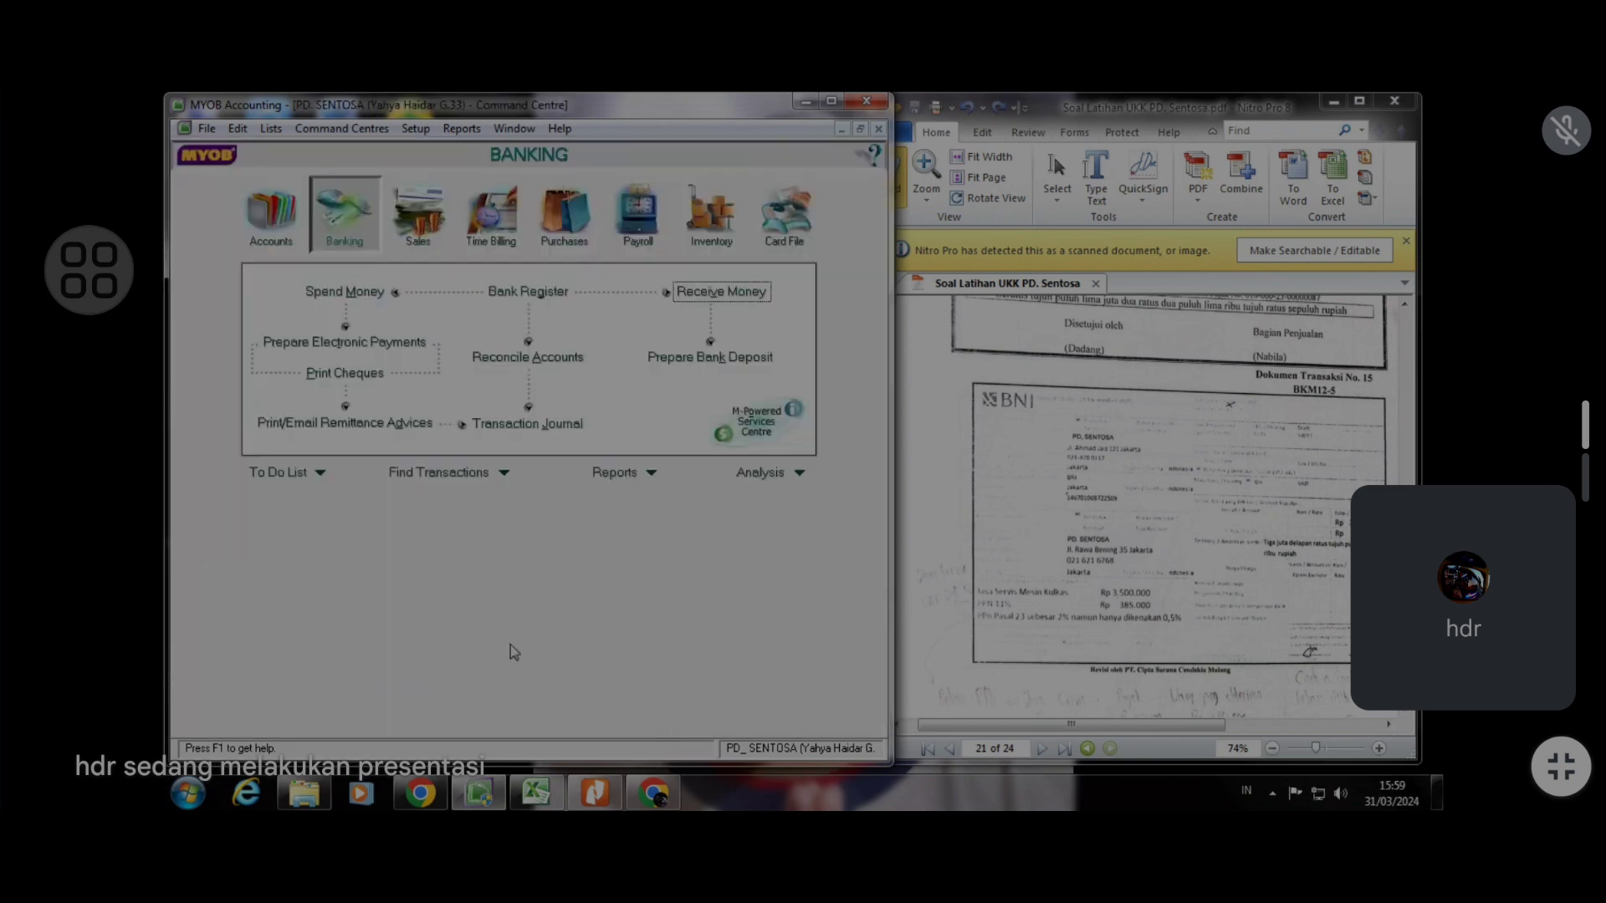